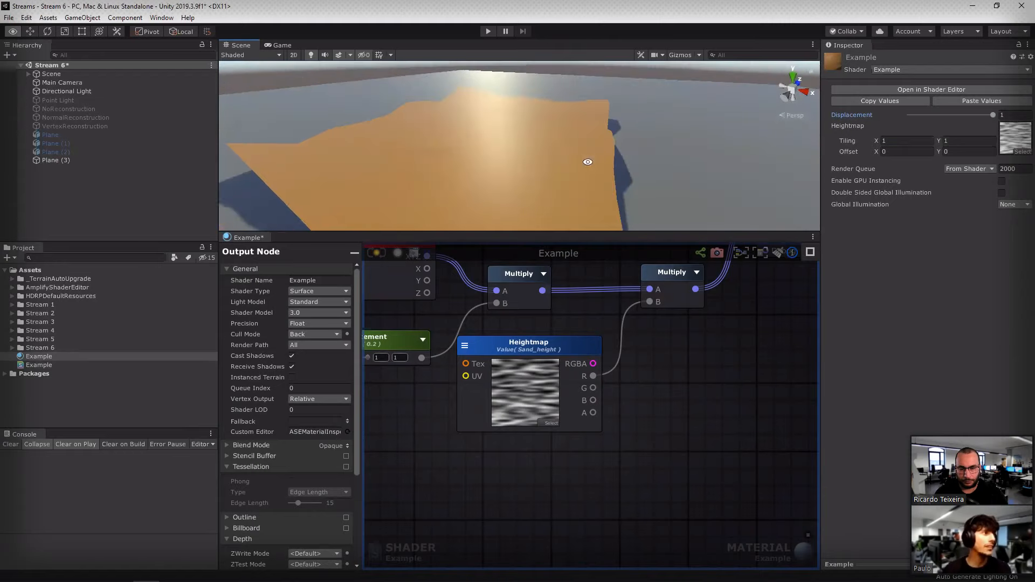
Step: Display the scene in Shaded Wireframe mode and examine the mesh density of the displaced sand plane
{"action": "left_click_drag", "start_coordinate": [411, 154], "coordinate": [464, 201], "text": "alt"}
{"action": "mouse_move", "coordinate": [456, 184]}
{"action": "right_mouse_down", "text": "alt"}
{"action": "mouse_move", "coordinate": [446, 171]}
{"action": "mouse_move", "coordinate": [554, 132]}
{"action": "mouse_move", "coordinate": [539, 130]}
{"action": "right_mouse_up", "text": "alt"}
{"action": "left_click", "coordinate": [246, 55]}
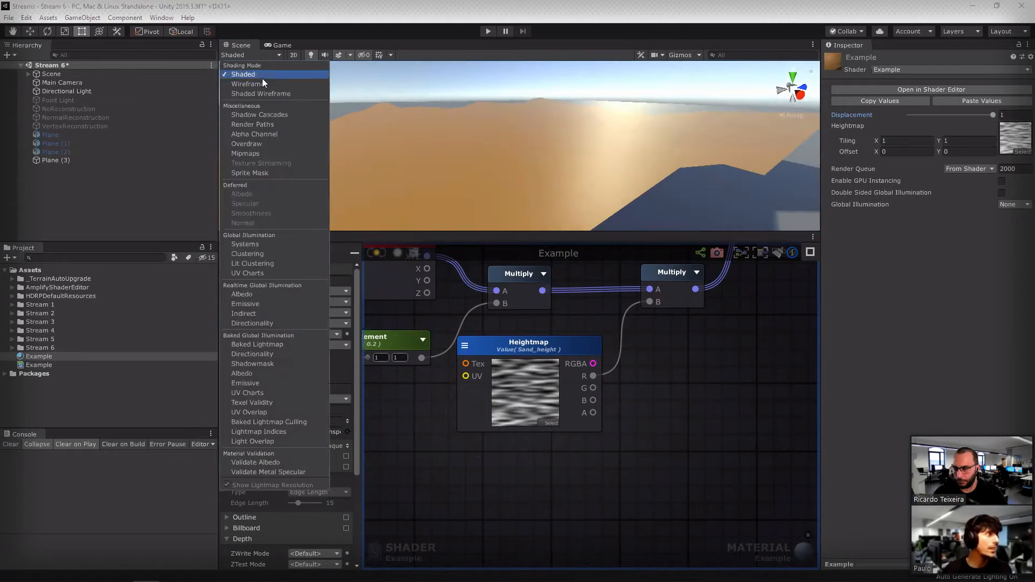
{"action": "left_click", "coordinate": [274, 94]}
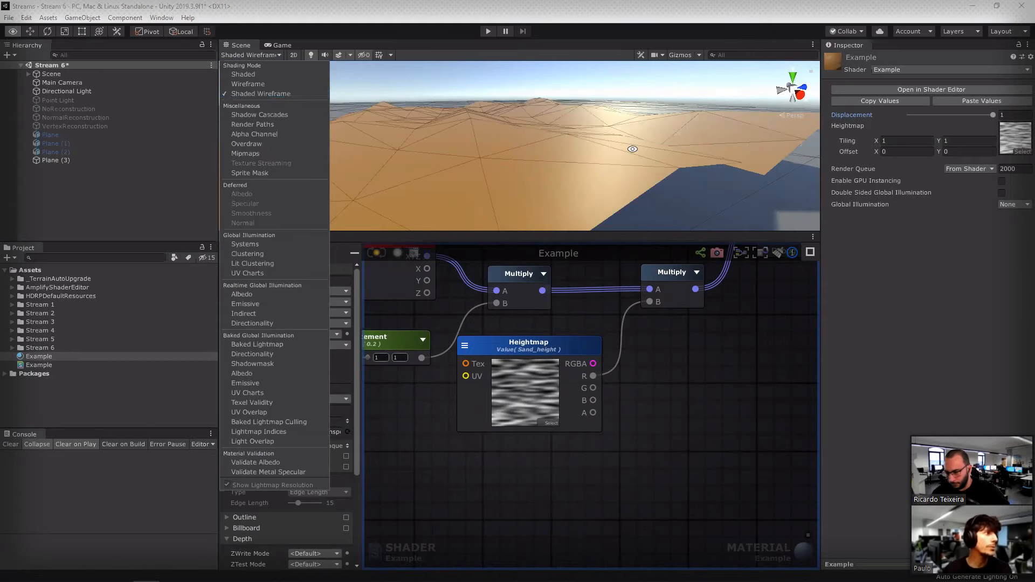
{"action": "mouse_move", "coordinate": [593, 162]}
{"action": "left_mouse_down", "text": "alt"}
{"action": "mouse_move", "coordinate": [532, 185]}
{"action": "mouse_move", "coordinate": [564, 174]}
{"action": "mouse_move", "coordinate": [582, 132]}
{"action": "mouse_move", "coordinate": [502, 129]}
{"action": "mouse_move", "coordinate": [459, 154]}
{"action": "mouse_move", "coordinate": [459, 169]}
{"action": "left_mouse_up", "text": "alt"}
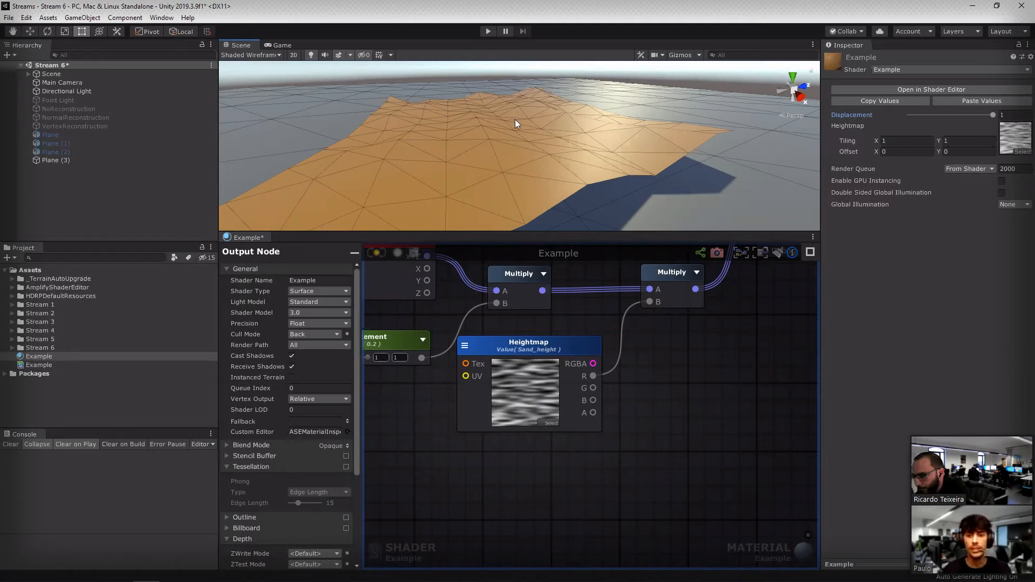
{"action": "left_click_drag", "start_coordinate": [516, 134], "coordinate": [459, 323], "text": "alt"}
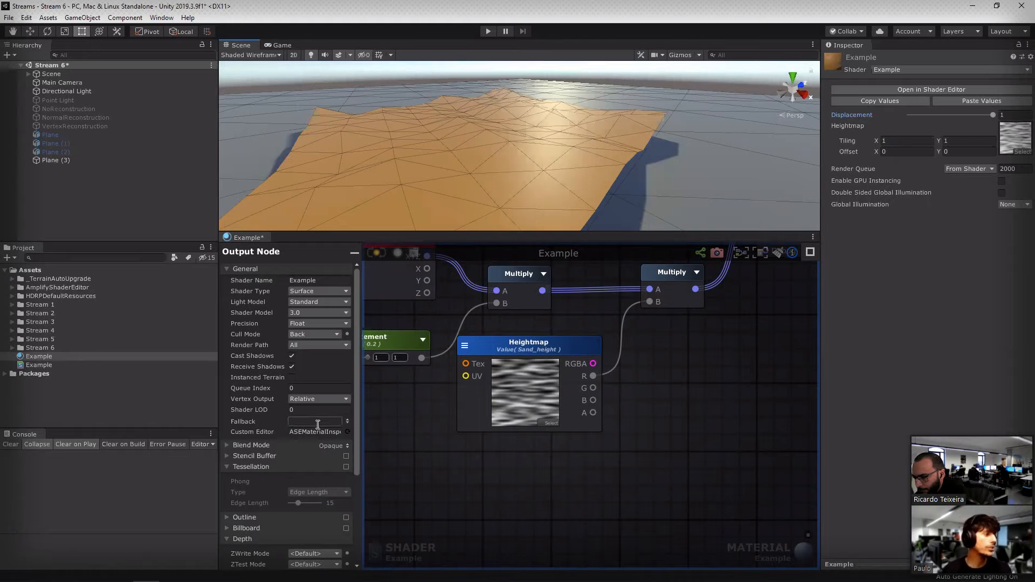
Step: Enable tessellation on the shader's output node, set its type to Fixed, and recompile the shader
{"action": "scroll", "coordinate": [329, 446], "scroll_direction": "down", "scroll_amount": 3}
{"action": "left_click", "coordinate": [347, 435]}
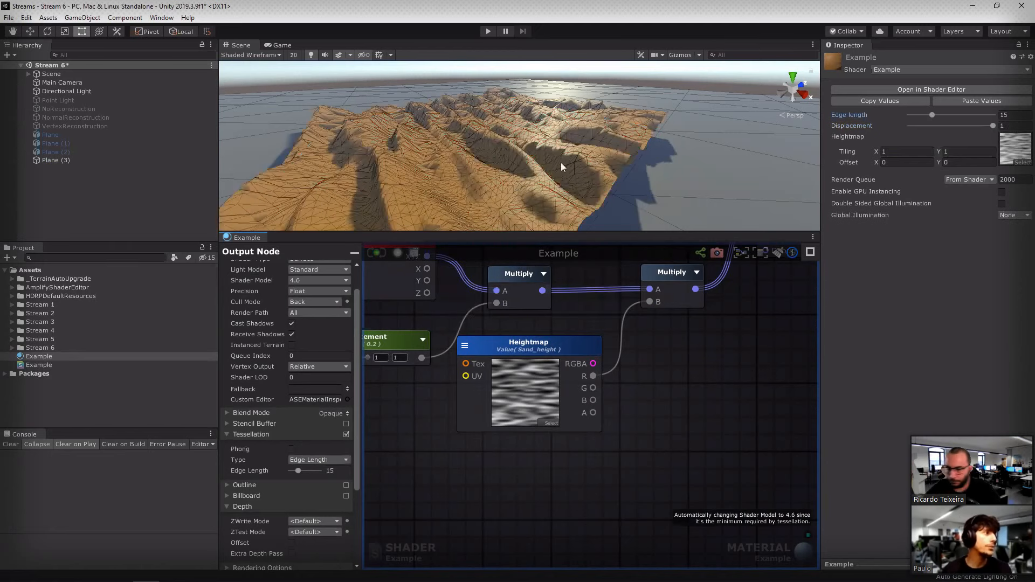
{"action": "left_click", "coordinate": [342, 460]}
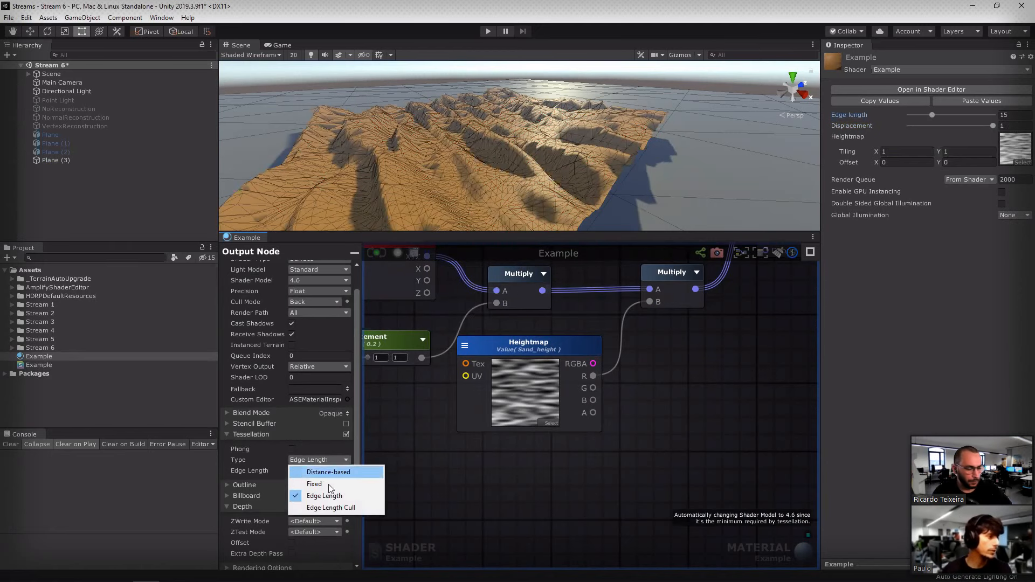
{"action": "left_click", "coordinate": [328, 484]}
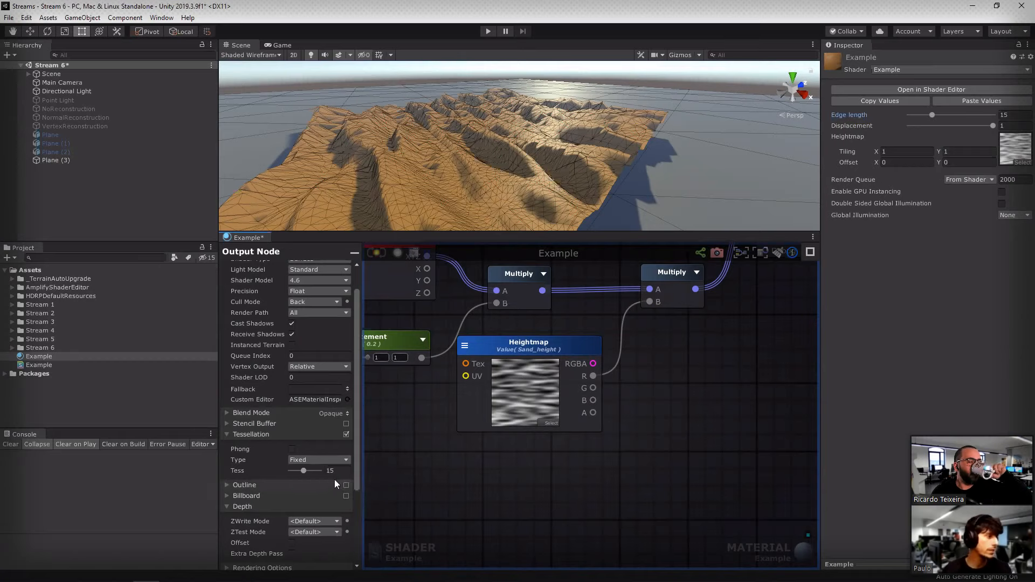
{"action": "left_click", "coordinate": [379, 250]}
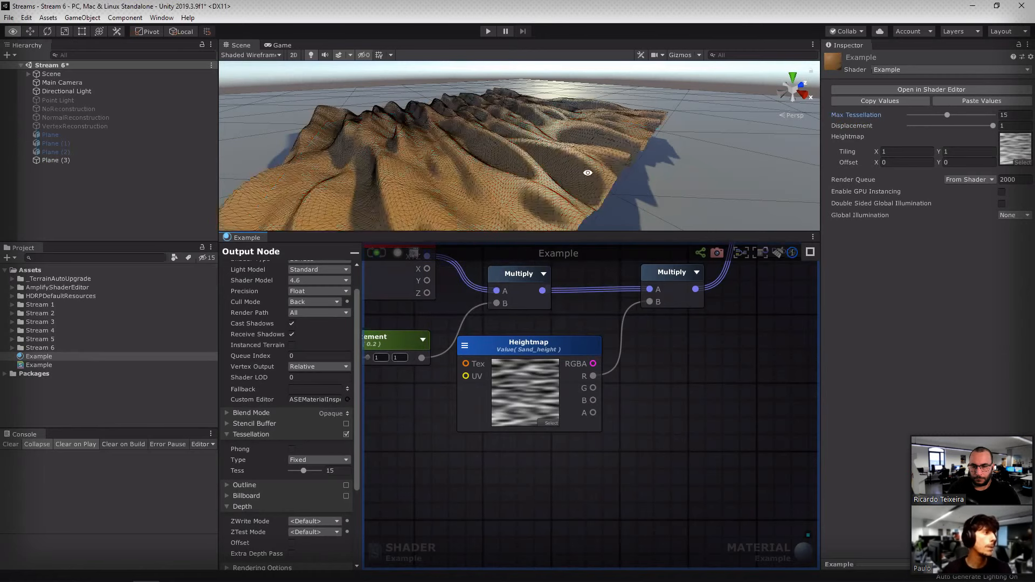
Step: Return the scene view to Shaded mode and inspect the tessellated dunes from several angles
{"action": "left_click_drag", "start_coordinate": [489, 168], "coordinate": [537, 156], "text": "alt"}
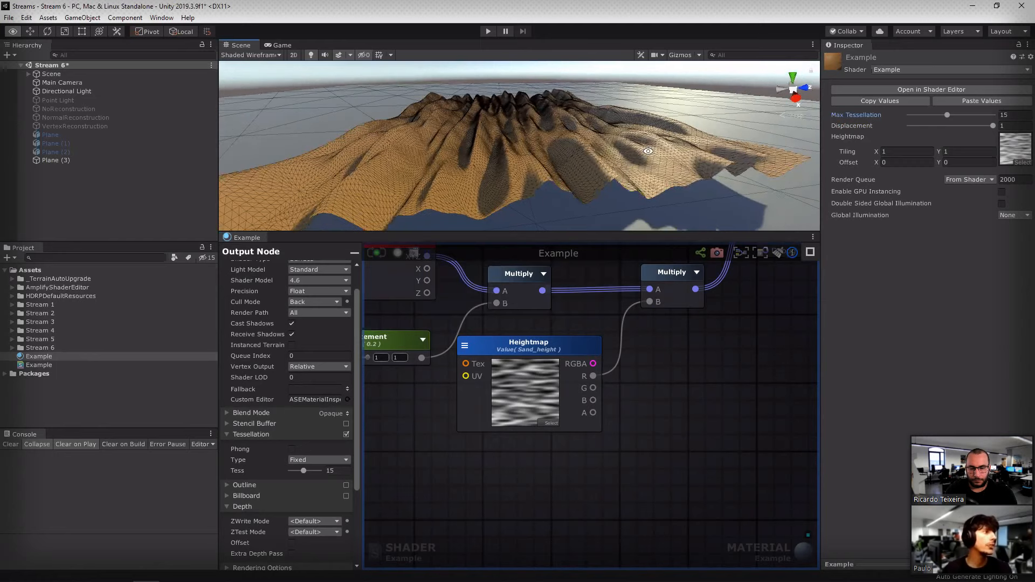
{"action": "left_click", "coordinate": [250, 54]}
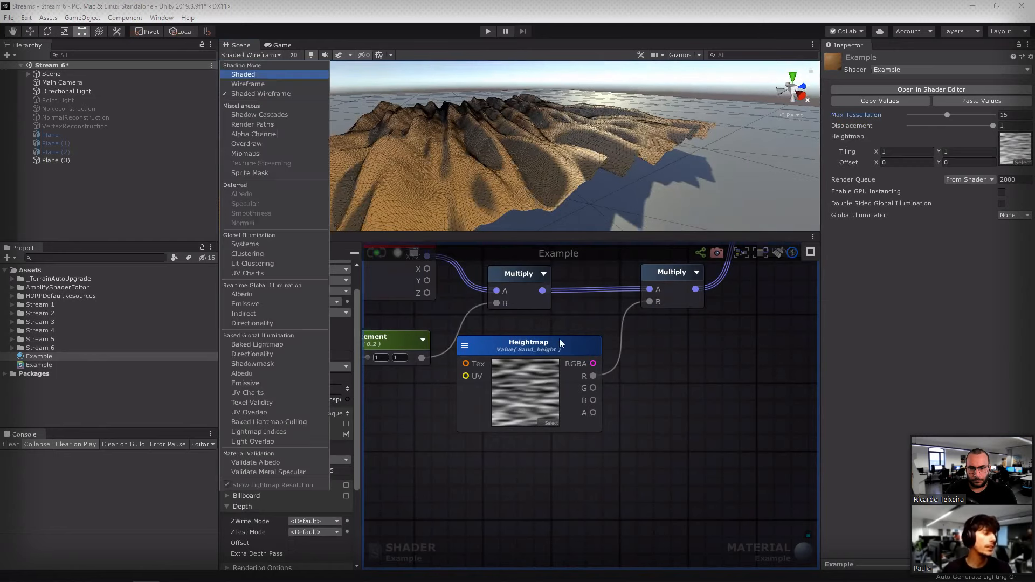
{"action": "left_click", "coordinate": [243, 75]}
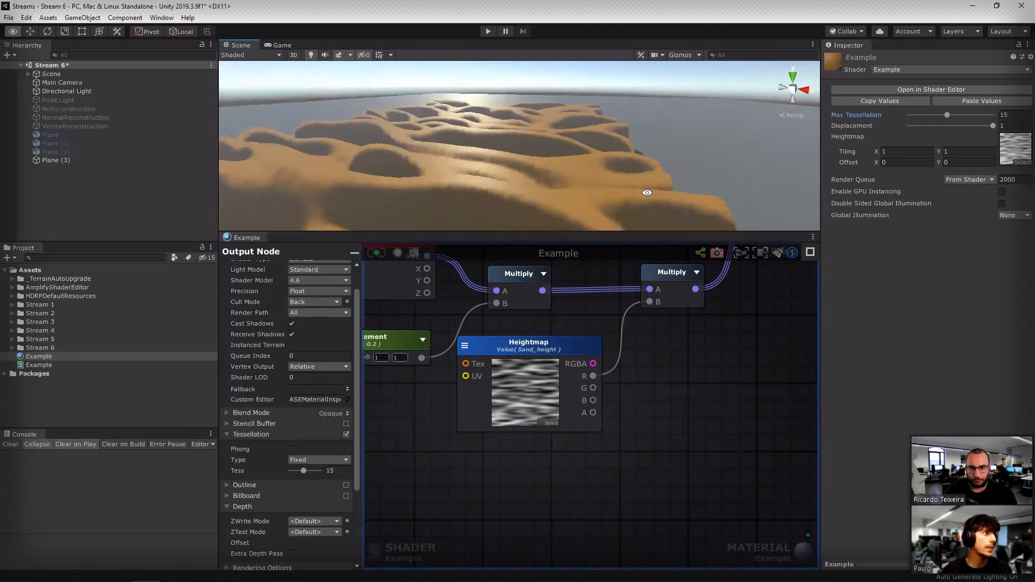
{"action": "left_click_drag", "start_coordinate": [632, 98], "coordinate": [472, 134], "text": "alt"}
{"action": "mouse_move", "coordinate": [647, 102]}
{"action": "left_mouse_down", "text": "alt"}
{"action": "mouse_move", "coordinate": [550, 122]}
{"action": "mouse_move", "coordinate": [529, 161]}
{"action": "mouse_move", "coordinate": [540, 131]}
{"action": "mouse_move", "coordinate": [469, 136]}
{"action": "mouse_move", "coordinate": [421, 158]}
{"action": "mouse_move", "coordinate": [495, 141]}
{"action": "mouse_move", "coordinate": [582, 168]}
{"action": "mouse_move", "coordinate": [499, 134]}
{"action": "left_mouse_up", "text": "alt"}
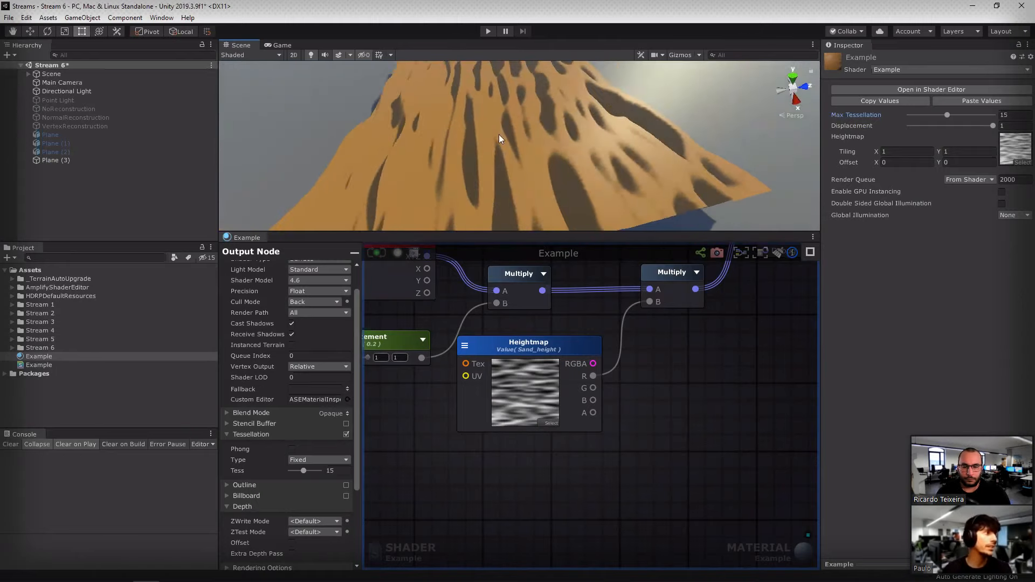
Step: Turn off Cast Shadows in the Mesh Renderer of Plane (3) and inspect the plane's shading
{"action": "left_click", "coordinate": [499, 134]}
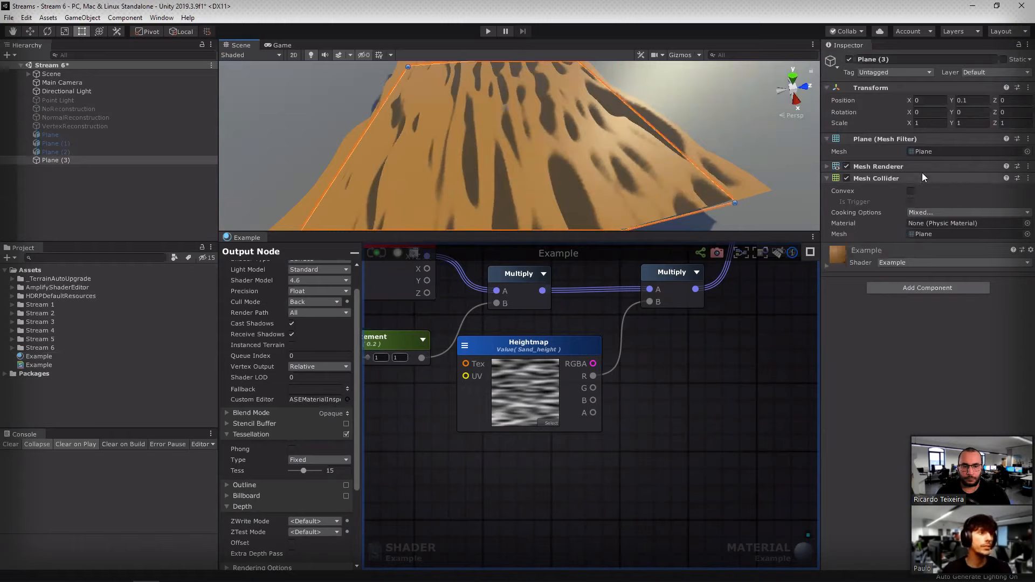
{"action": "left_click", "coordinate": [895, 170]}
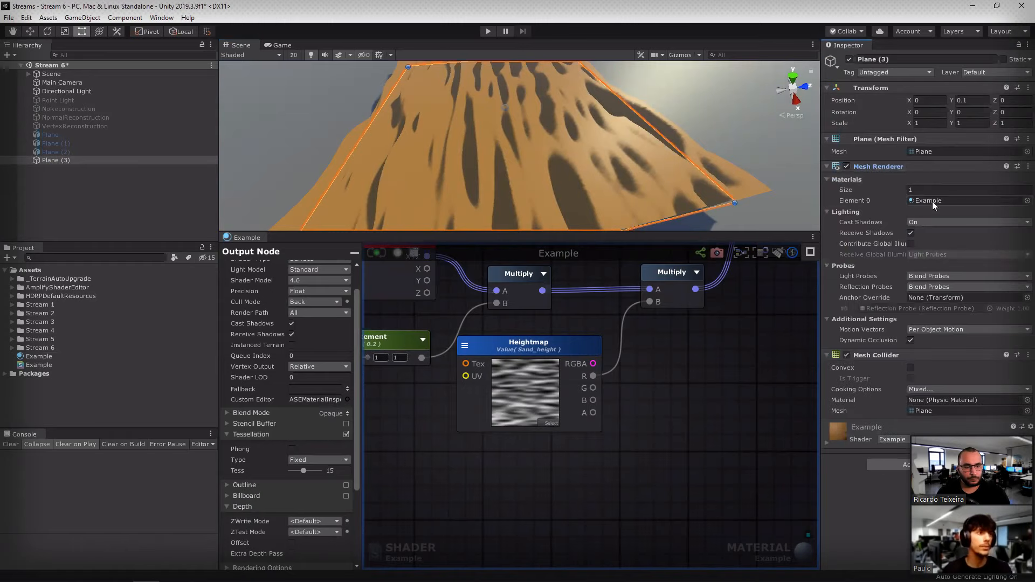
{"action": "left_click", "coordinate": [921, 224]}
{"action": "left_click", "coordinate": [931, 233]}
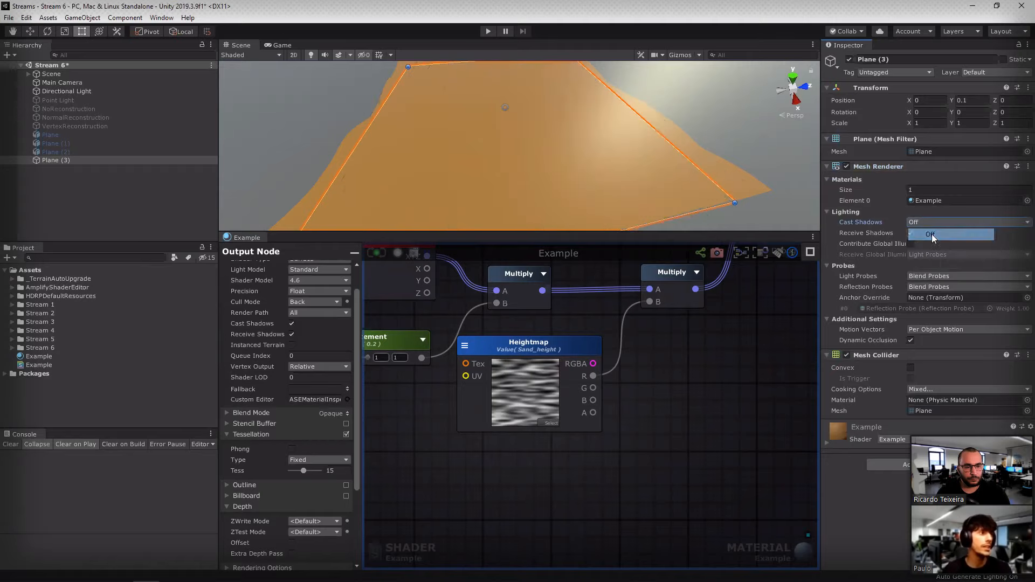
{"action": "left_click_drag", "start_coordinate": [656, 142], "coordinate": [771, 113], "text": "alt"}
{"action": "mouse_move", "coordinate": [627, 158]}
{"action": "left_mouse_down", "text": "alt"}
{"action": "mouse_move", "coordinate": [698, 143]}
{"action": "mouse_move", "coordinate": [632, 162]}
{"action": "left_mouse_up", "text": "alt"}
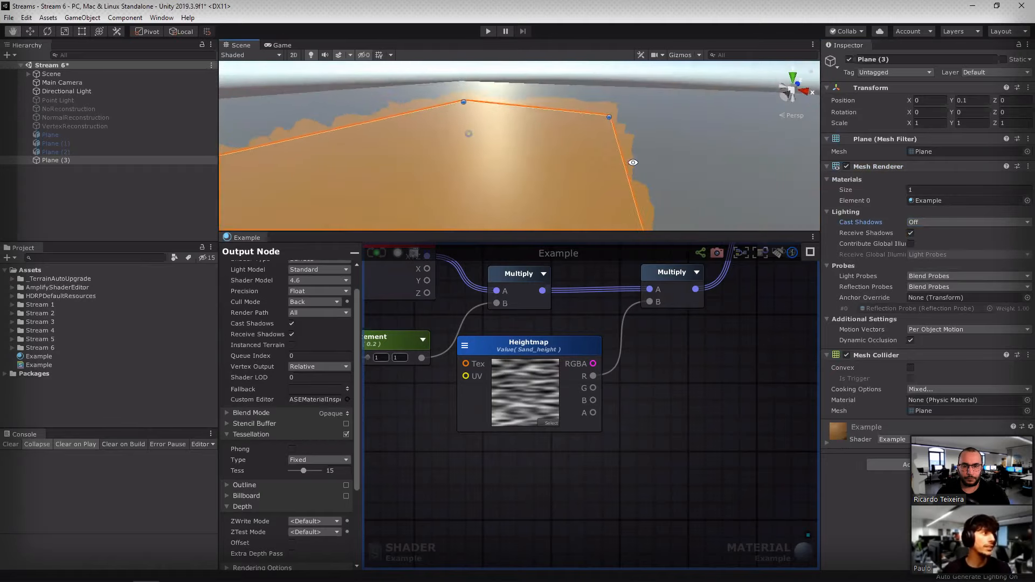
Step: Set Cast Shadows of Plane (3) back to On and review the dunes
{"action": "left_click", "coordinate": [938, 222]}
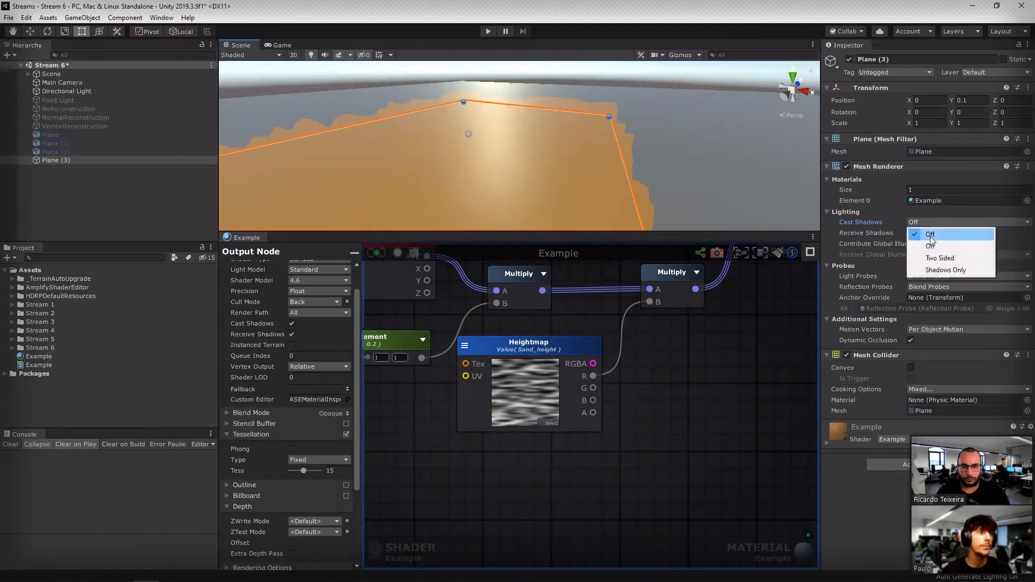
{"action": "left_click", "coordinate": [933, 244]}
{"action": "left_click_drag", "start_coordinate": [593, 135], "coordinate": [671, 346], "text": "alt"}
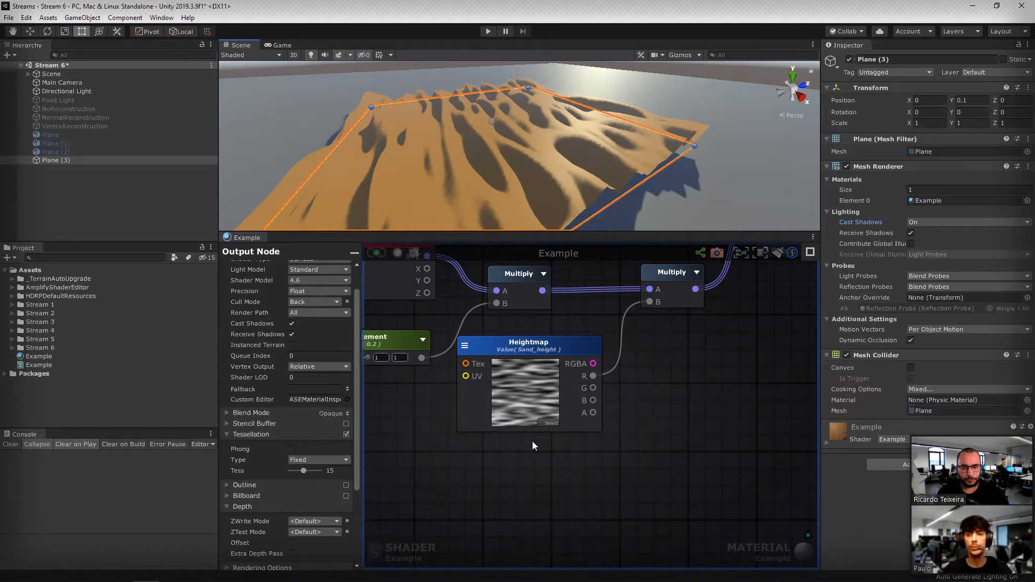
Step: Add a Texture Sample node above the Multiply nodes, assign the Sand_normal texture, and name it NormalMap
{"action": "middle_click_drag", "start_coordinate": [650, 417], "coordinate": [567, 481]}
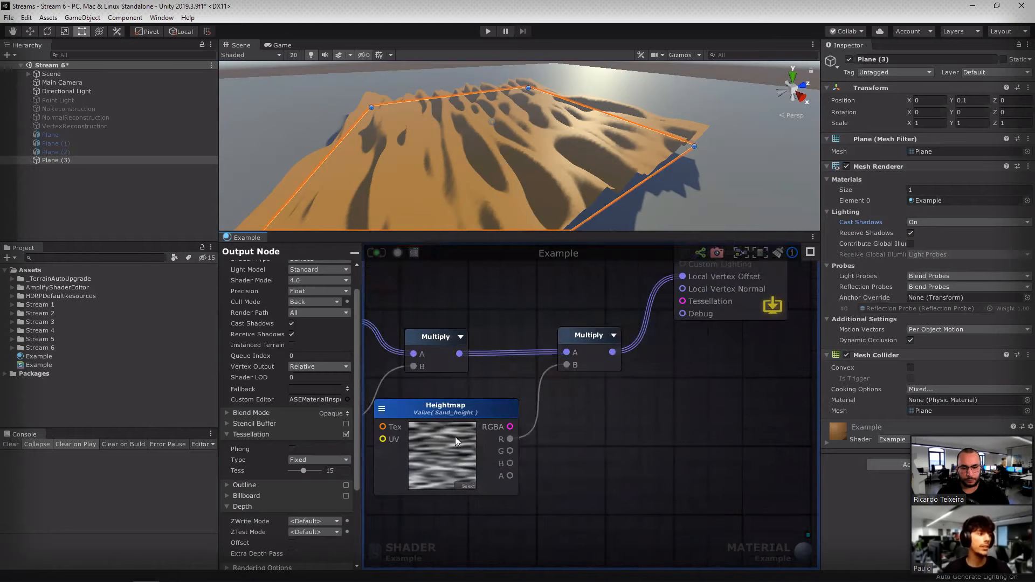
{"action": "middle_click_drag", "start_coordinate": [622, 408], "coordinate": [648, 437]}
{"action": "middle_click_drag", "start_coordinate": [519, 297], "coordinate": [508, 346]}
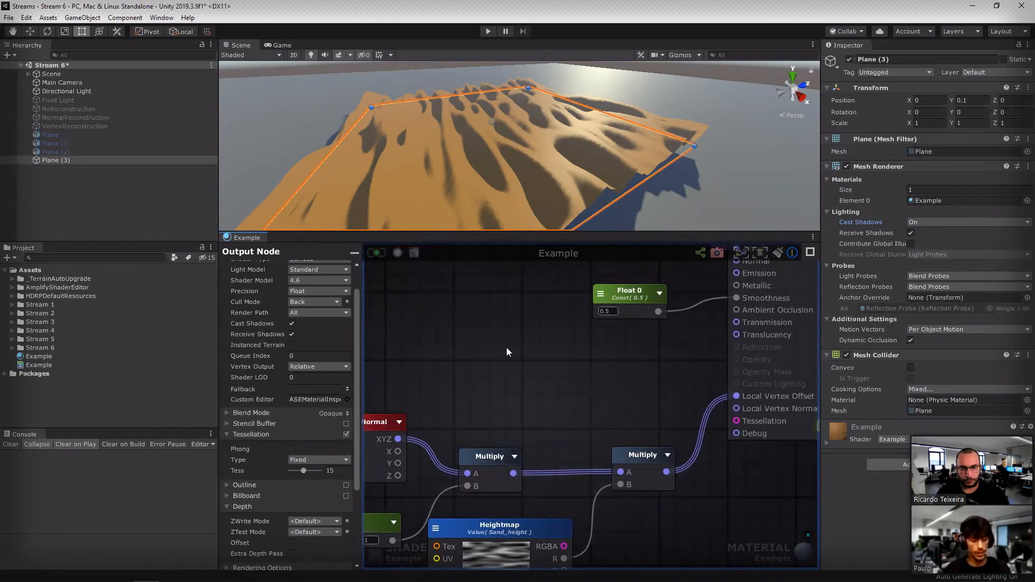
{"action": "key", "text": "t"}
{"action": "left_click", "coordinate": [503, 338]}
{"action": "left_click_drag", "start_coordinate": [582, 361], "coordinate": [537, 345]}
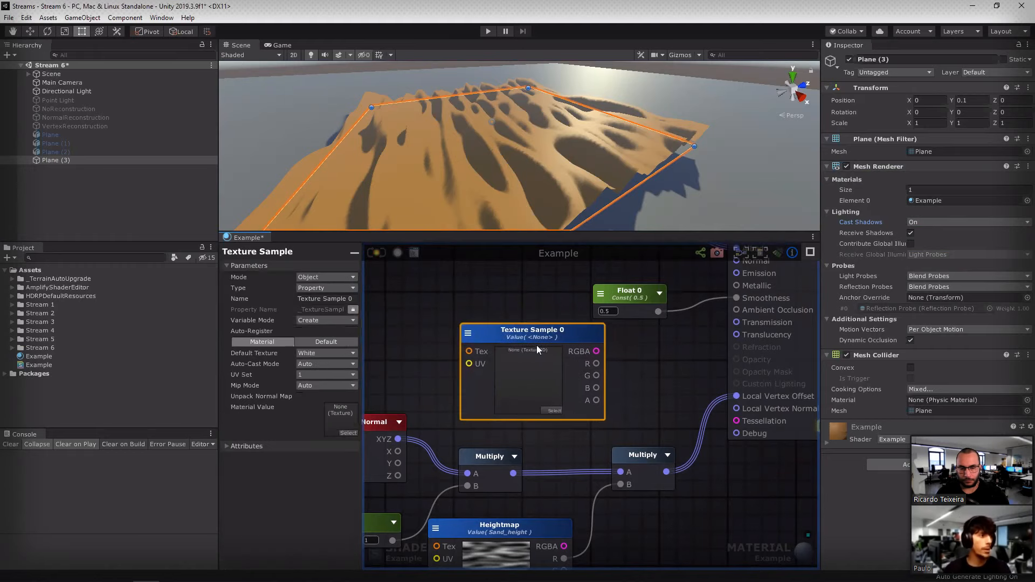
{"action": "left_click", "coordinate": [549, 411]}
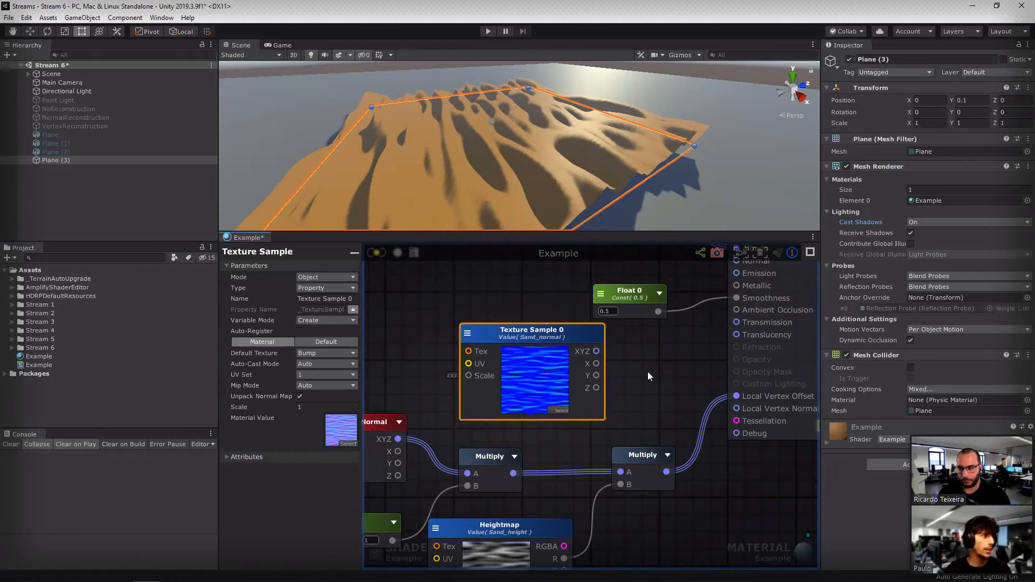
{"action": "type", "text": "N"}
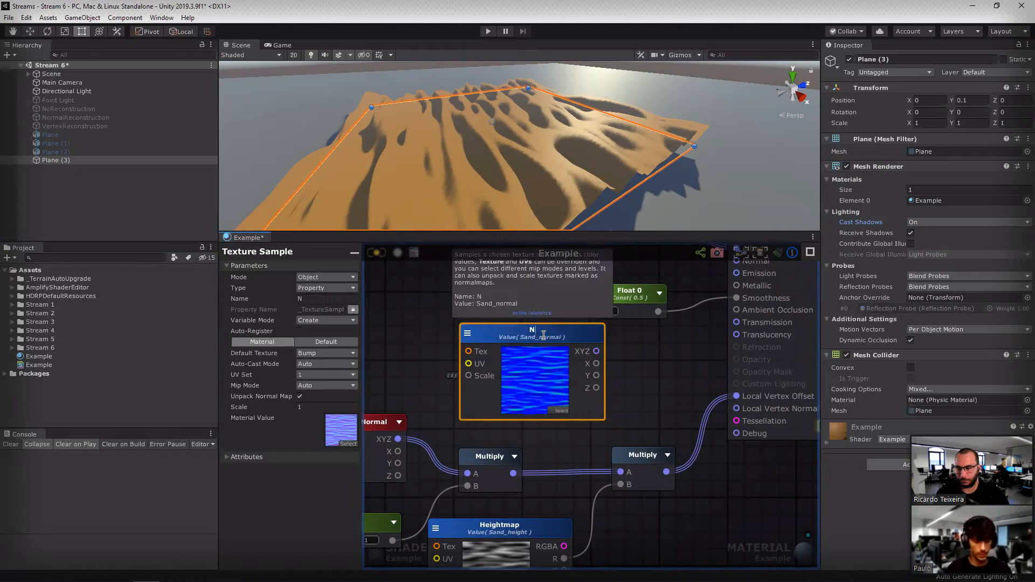
{"action": "type", "text": "ormalMap"}
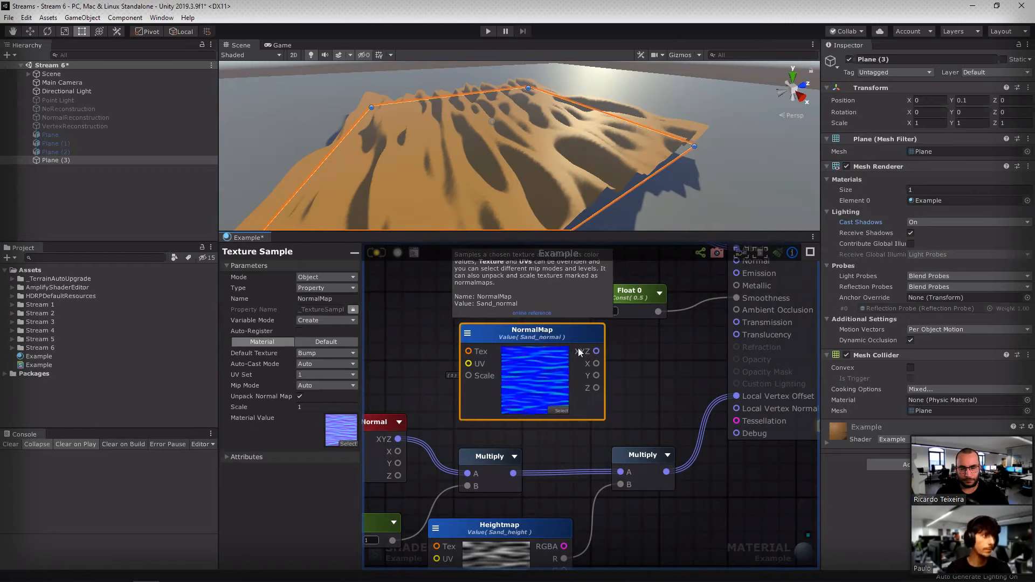
Step: Connect the NormalMap node's XYZ output to the Normal input of the output node and recompile the shader
{"action": "left_click", "coordinate": [607, 345]}
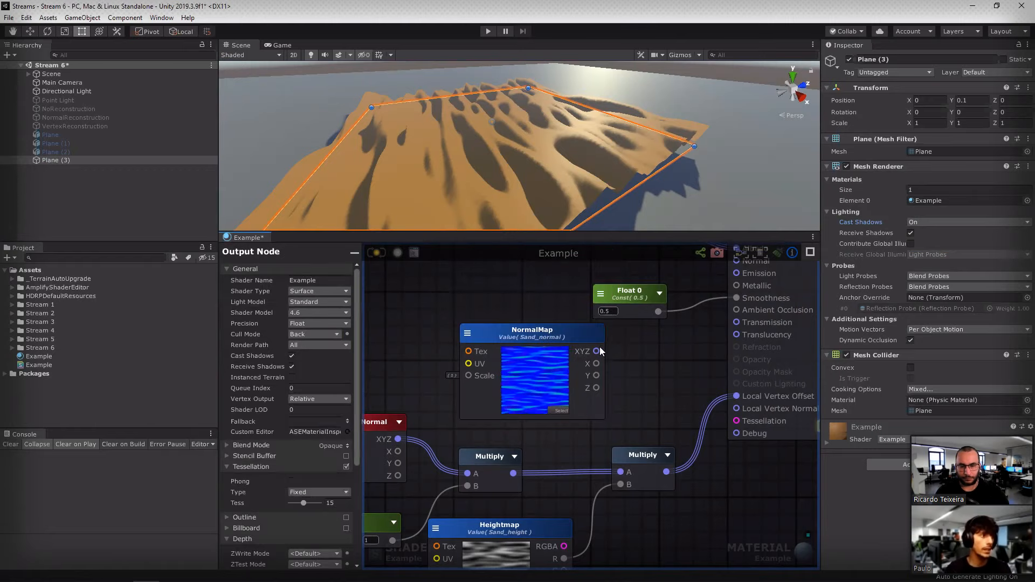
{"action": "scroll", "coordinate": [680, 321], "scroll_direction": "down", "scroll_amount": 5}
{"action": "scroll", "coordinate": [691, 292], "scroll_direction": "up", "scroll_amount": 5}
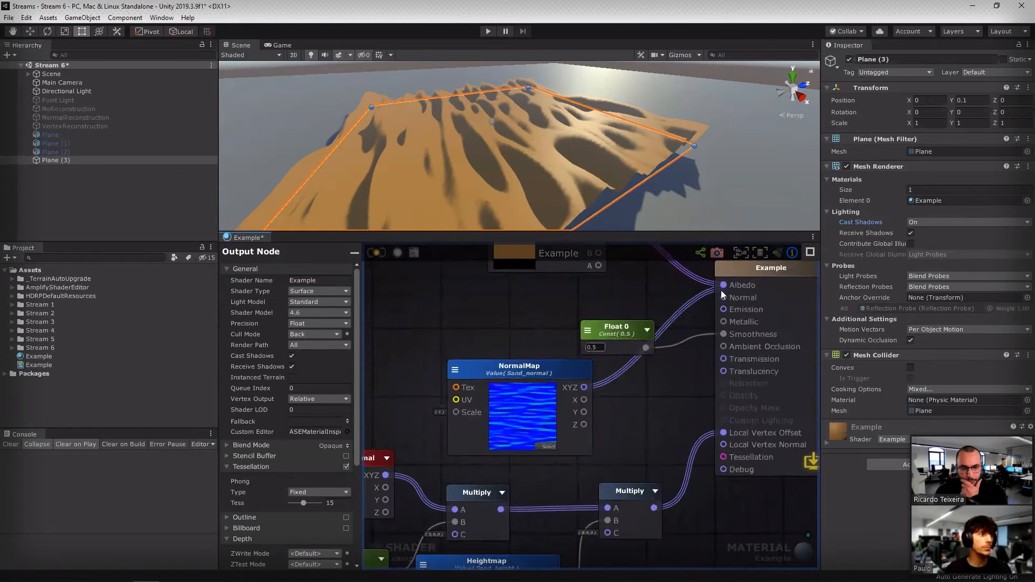
{"action": "left_click", "coordinate": [372, 253]}
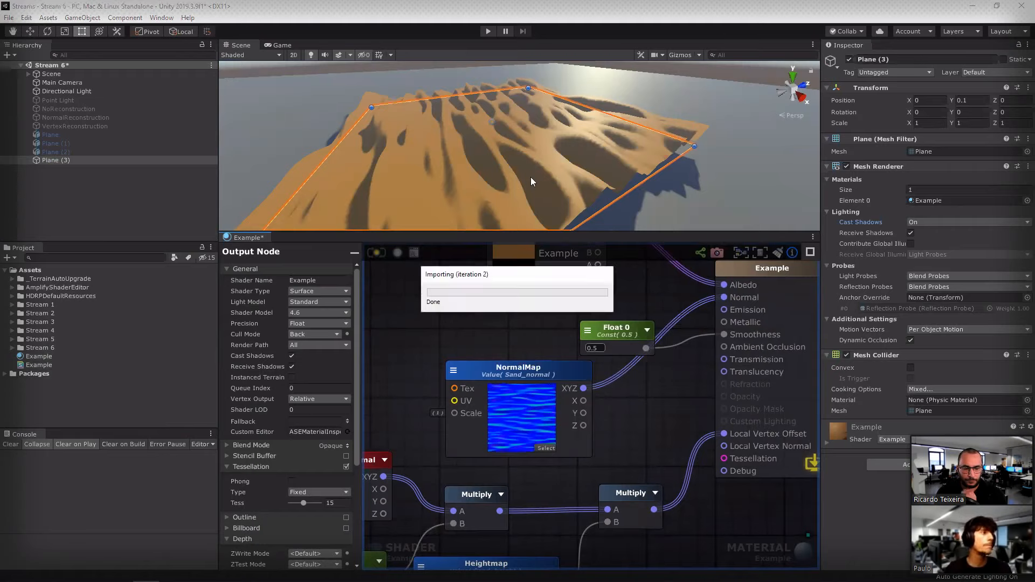
{"action": "left_click_drag", "start_coordinate": [531, 181], "coordinate": [731, 160], "text": "alt"}
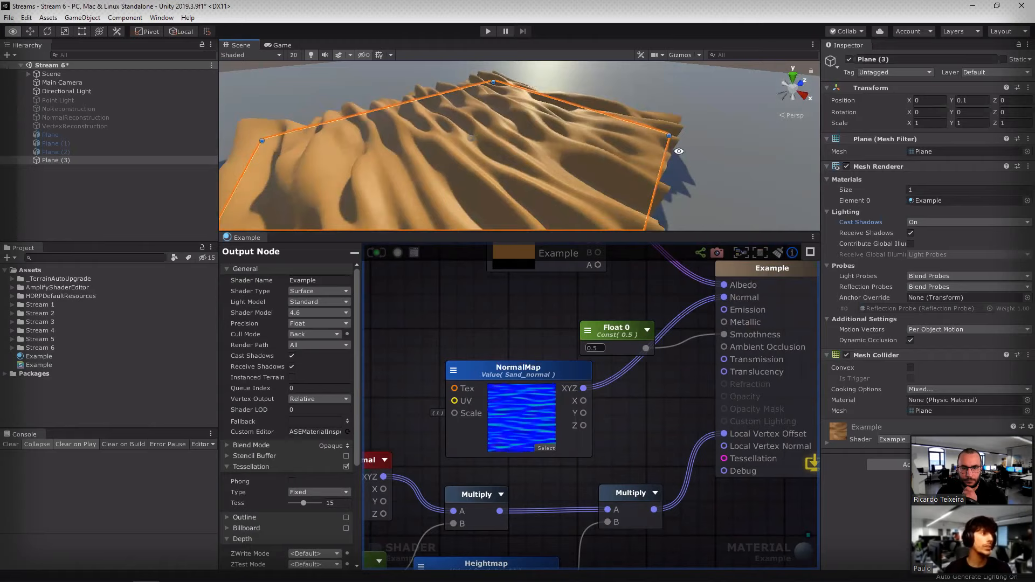
Step: Reduce the Displacement value of the Example material on Plane (3) and check the flatter dunes
{"action": "left_click", "coordinate": [829, 445]}
{"action": "scroll", "coordinate": [909, 456], "scroll_direction": "down", "scroll_amount": 3}
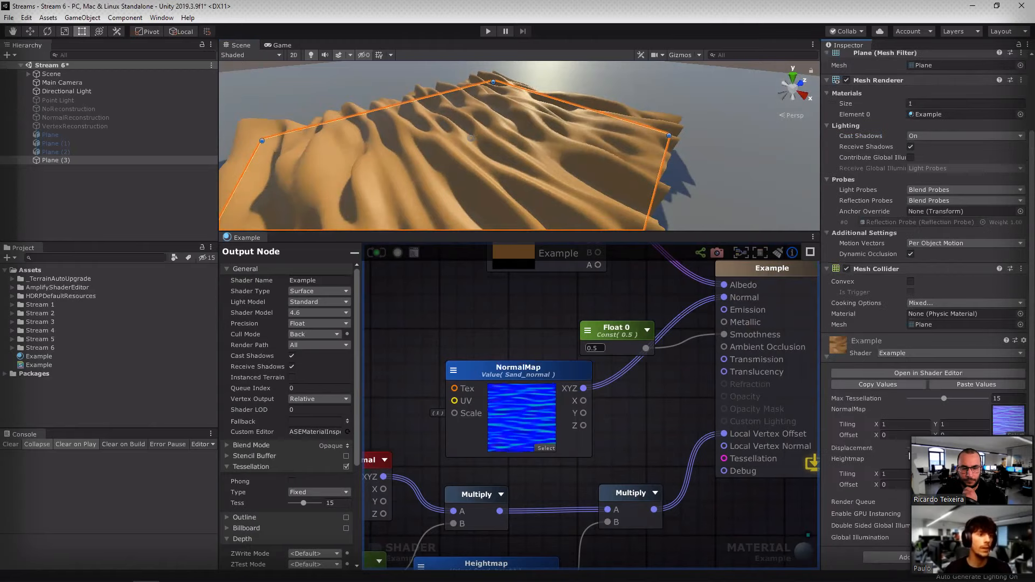
{"action": "mouse_move", "coordinate": [954, 448]}
{"action": "left_mouse_down"}
{"action": "mouse_move", "coordinate": [915, 448]}
{"action": "mouse_move", "coordinate": [944, 448]}
{"action": "left_mouse_up"}
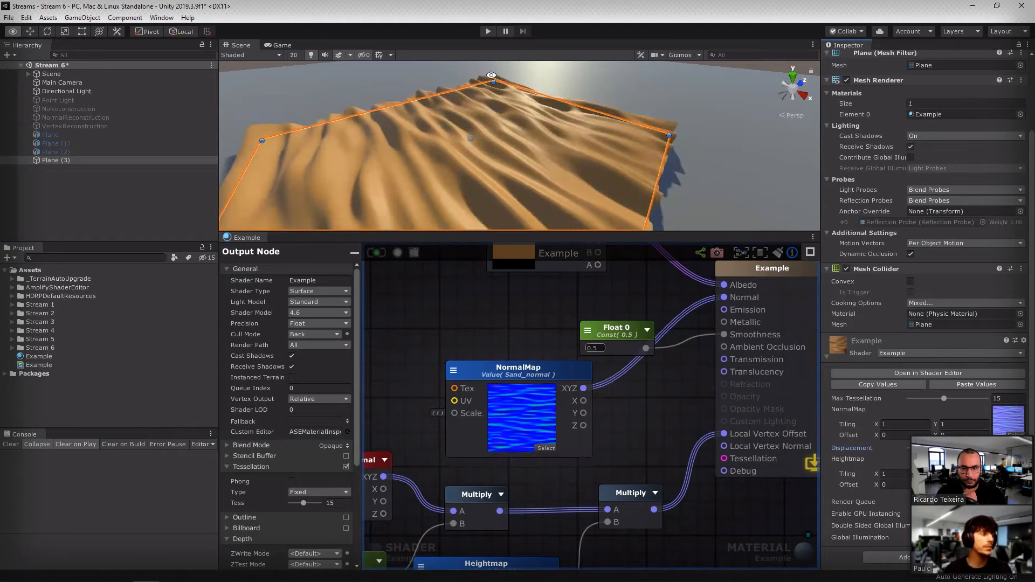
{"action": "left_click_drag", "start_coordinate": [470, 138], "coordinate": [550, 131], "text": "alt"}
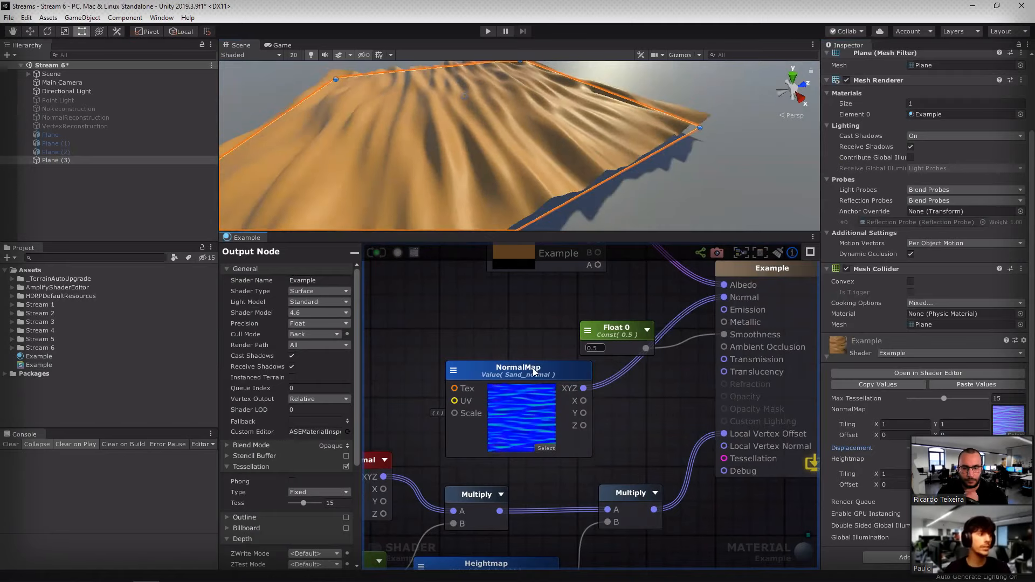
Step: Tidy the graph by moving the NormalMap node up and the Float 0 node down beside its lower corner
{"action": "left_click_drag", "start_coordinate": [518, 371], "coordinate": [503, 298]}
{"action": "left_click_drag", "start_coordinate": [600, 331], "coordinate": [627, 379]}
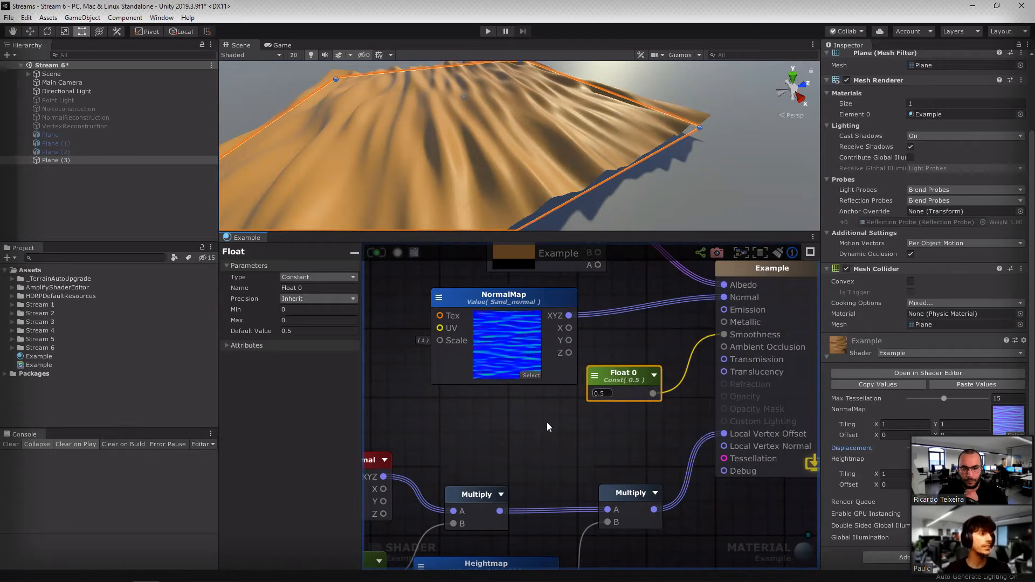
{"action": "scroll", "coordinate": [549, 401], "scroll_direction": "down", "scroll_amount": 5}
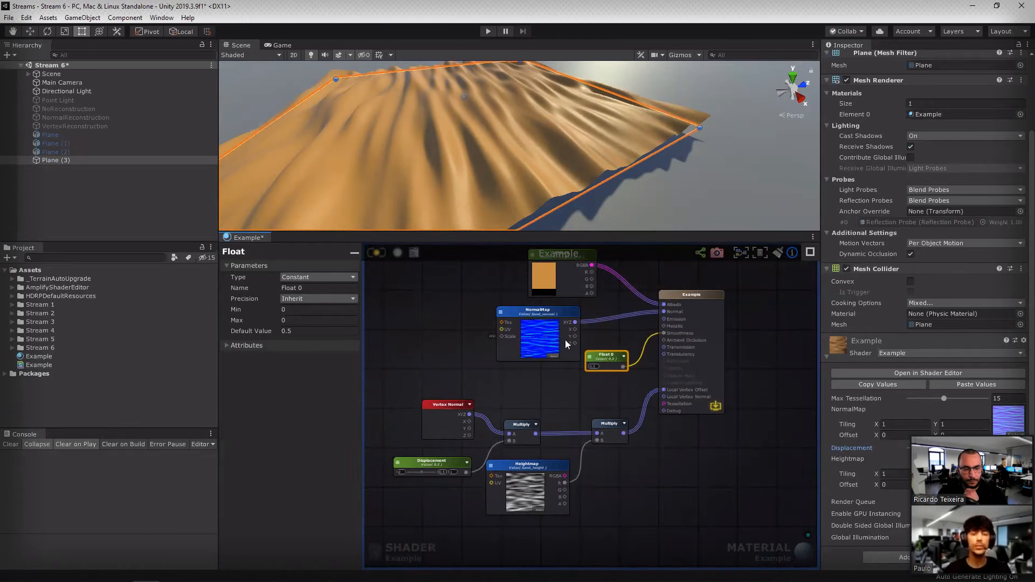
{"action": "mouse_move", "coordinate": [567, 346]}
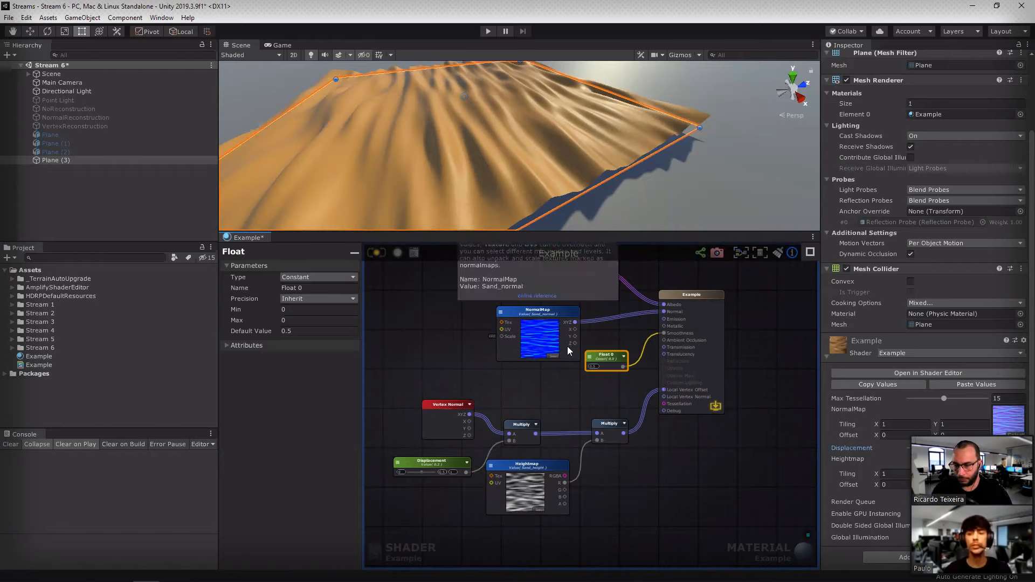
{"action": "left_click", "coordinate": [564, 391]}
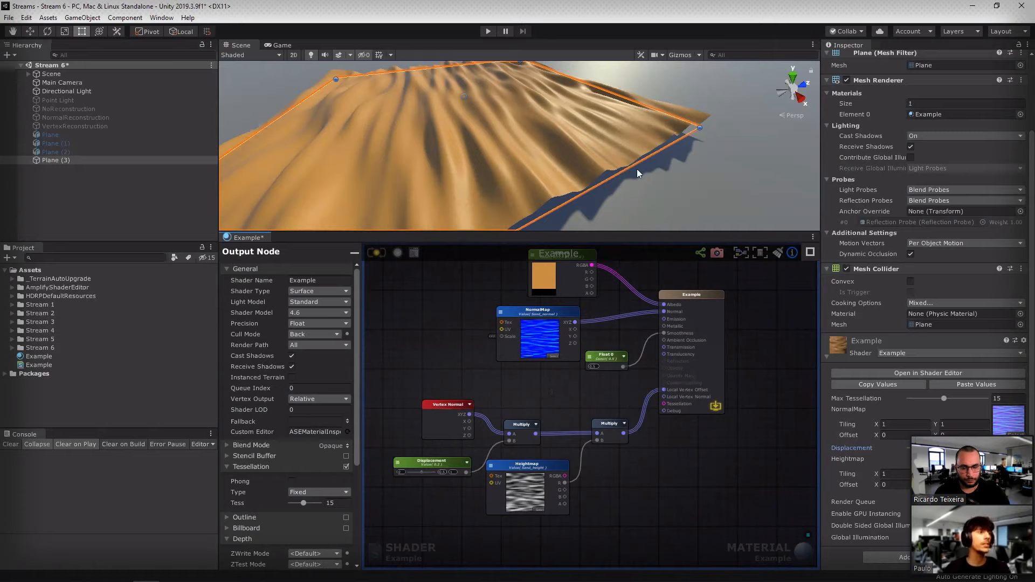
Step: Move the NormalMap node slightly farther from the output node and a little lower in the graph
{"action": "left_click_drag", "start_coordinate": [636, 170], "coordinate": [522, 131], "text": "alt"}
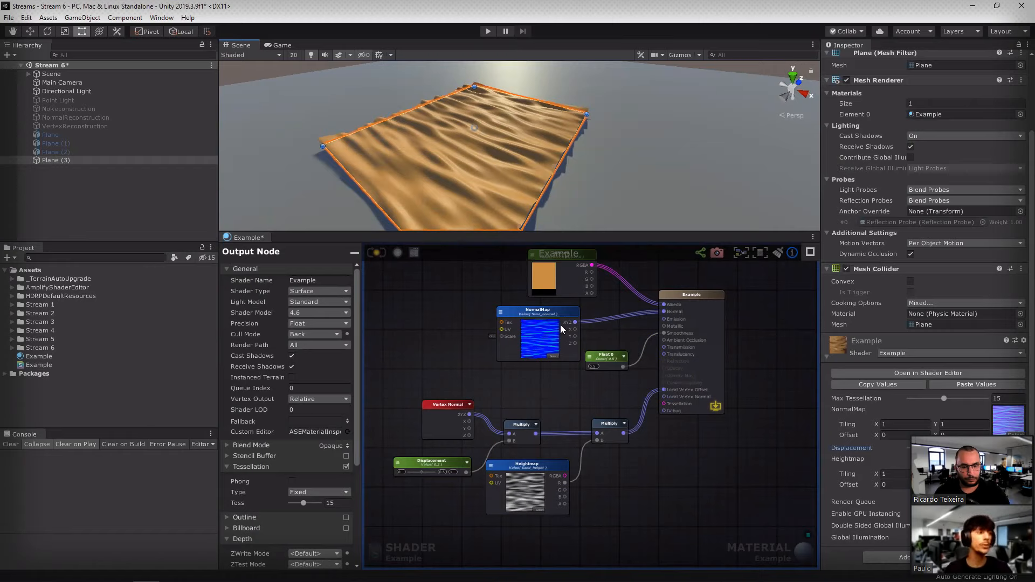
{"action": "left_click_drag", "start_coordinate": [565, 314], "coordinate": [552, 319]}
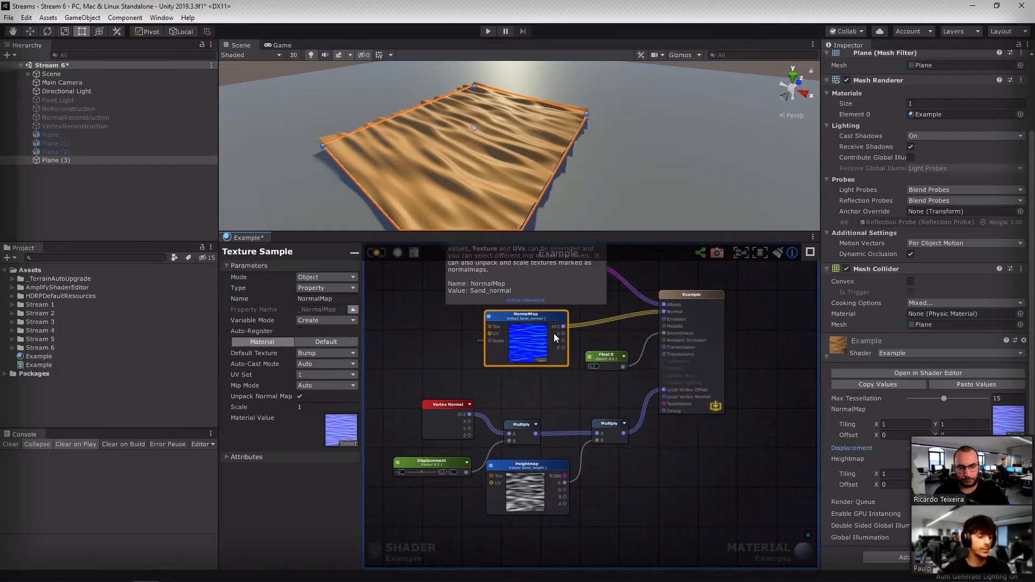
Step: Duplicate Plane (3) and move the copy along X to 3.75 so it sits beside the original
{"action": "left_click_drag", "start_coordinate": [660, 155], "coordinate": [588, 157], "text": "alt"}
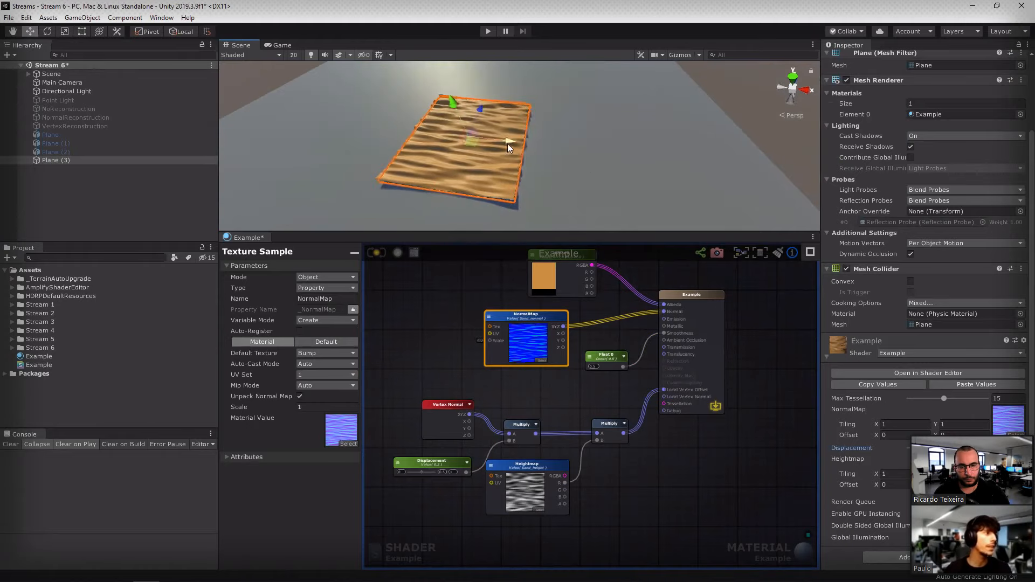
{"action": "left_click_drag", "start_coordinate": [509, 142], "coordinate": [444, 128], "text": "alt"}
{"action": "left_click_drag", "start_coordinate": [522, 149], "coordinate": [617, 153], "text": "alt"}
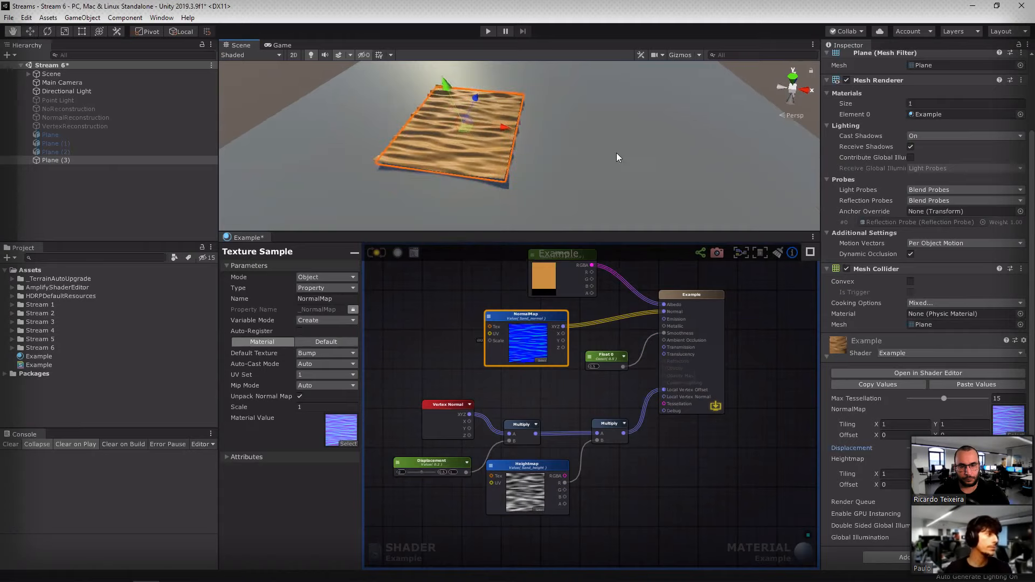
{"action": "left_click", "coordinate": [60, 166]}
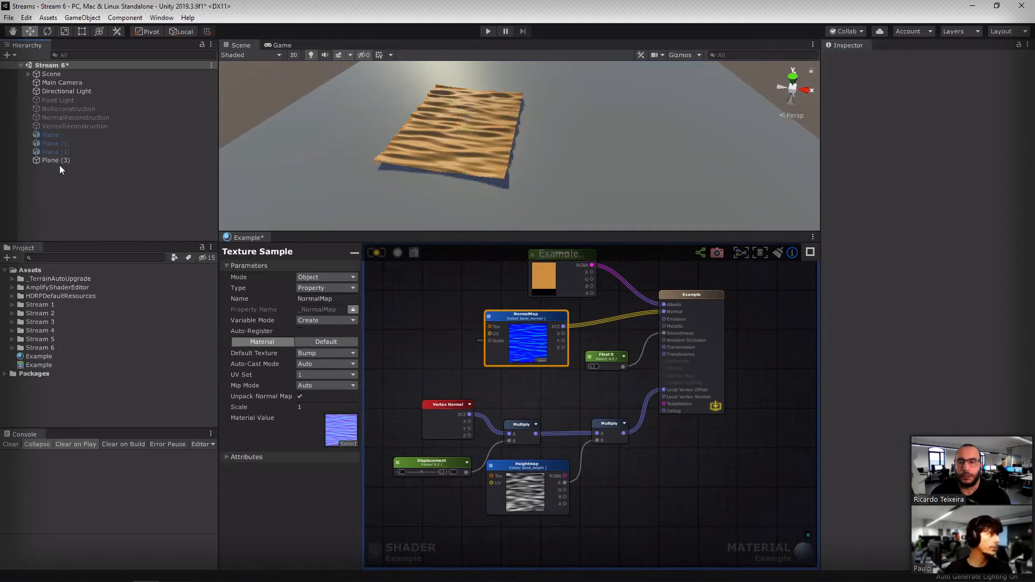
{"action": "left_click", "coordinate": [58, 161]}
{"action": "key", "text": "ctrl+d"}
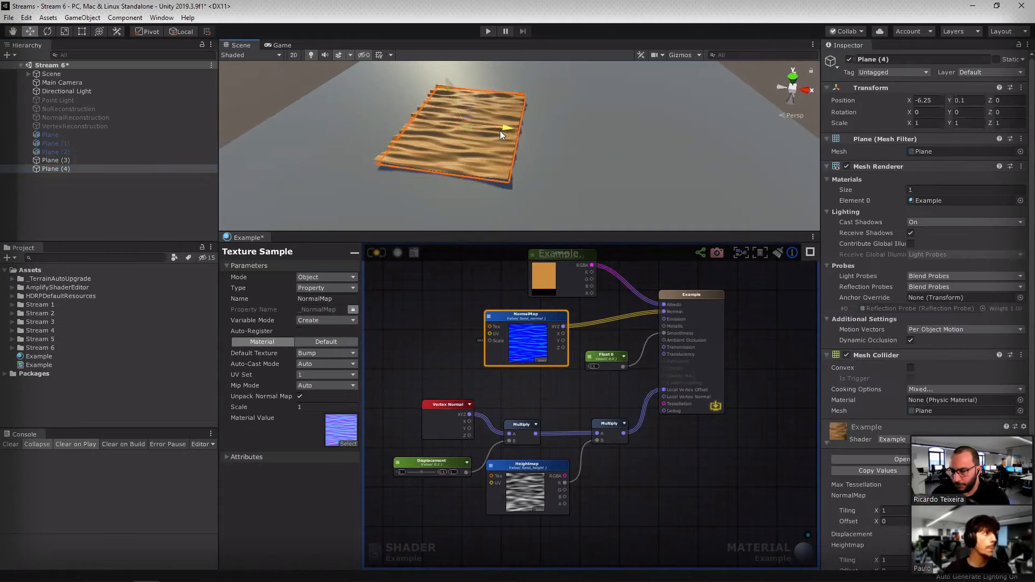
{"action": "left_click_drag", "start_coordinate": [499, 131], "coordinate": [602, 146]}
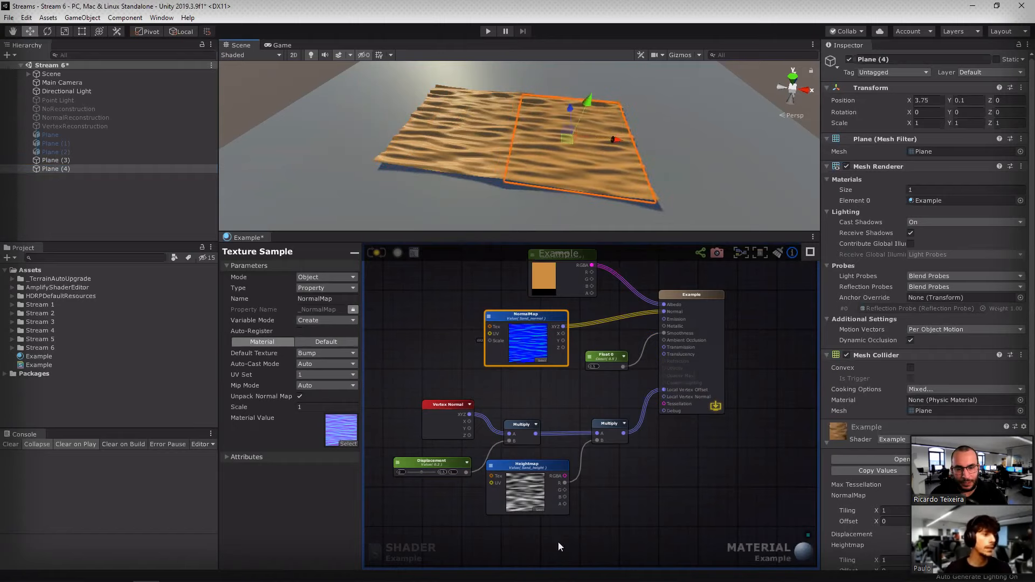
Step: Duplicate the Example shader asset and name the copy ExampleNormalReconstruction
{"action": "left_click", "coordinate": [39, 365]}
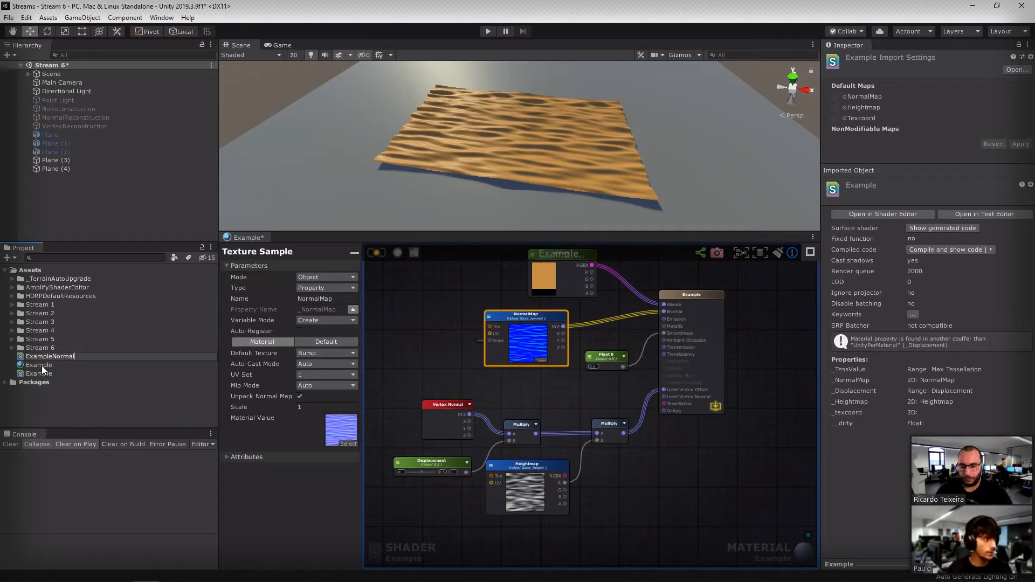
{"action": "type", "text": "Reconstruct"}
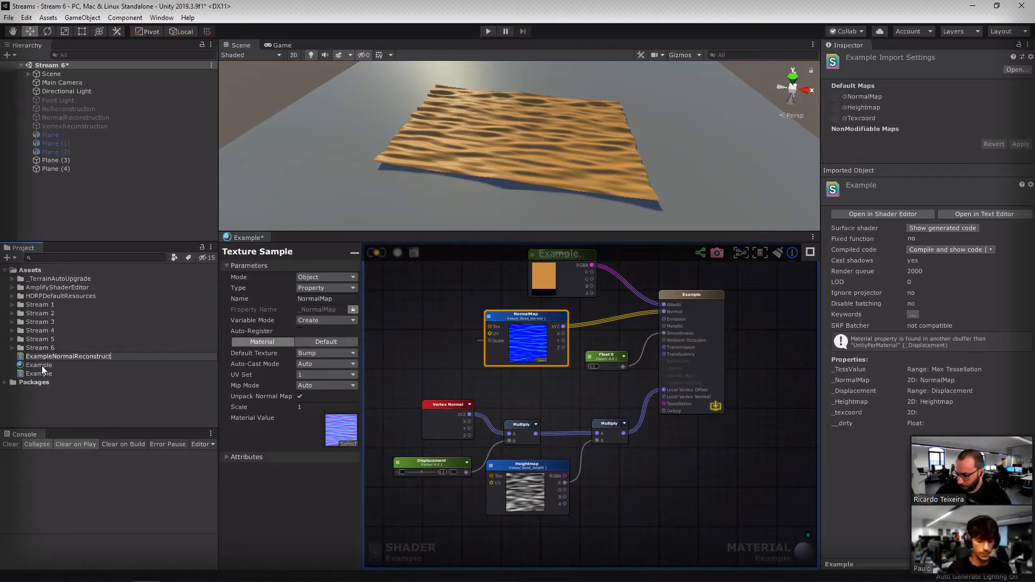
{"action": "type", "text": "ion"}
{"action": "key", "text": "Return"}
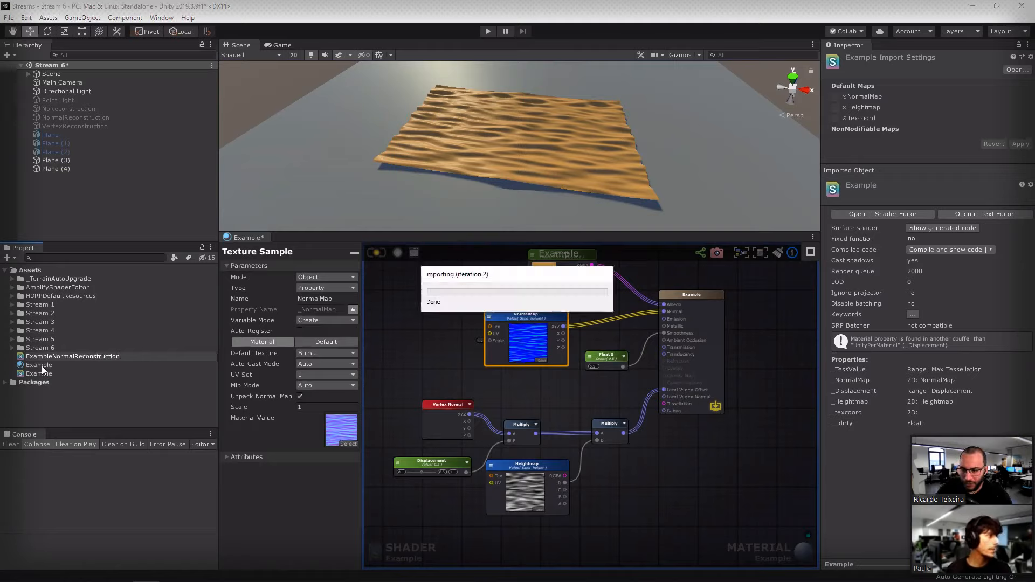
Step: Duplicate the Example material and rename the copy ExampleNormalReconstruction, reusing the duplicated shader's file name
{"action": "left_click", "coordinate": [47, 356]}
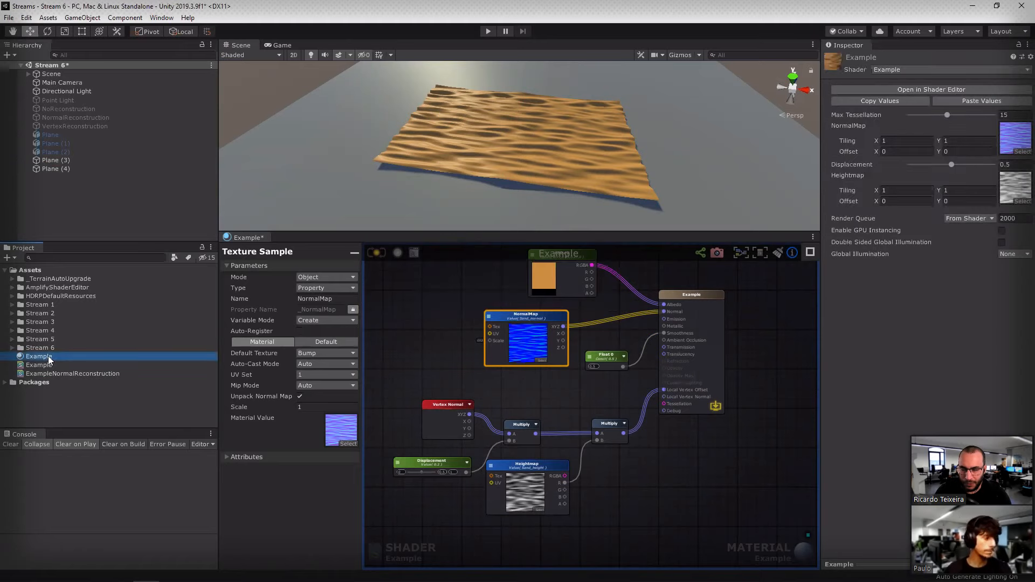
{"action": "key", "text": "ctrl+d"}
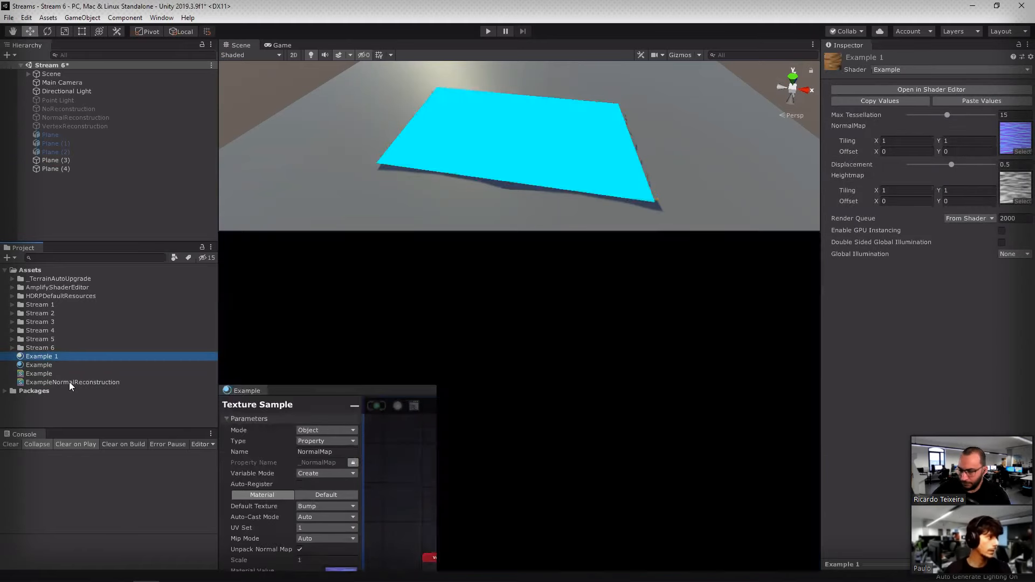
{"action": "left_click", "coordinate": [69, 382]}
{"action": "left_click", "coordinate": [70, 381]}
{"action": "key", "text": "ctrl+c"}
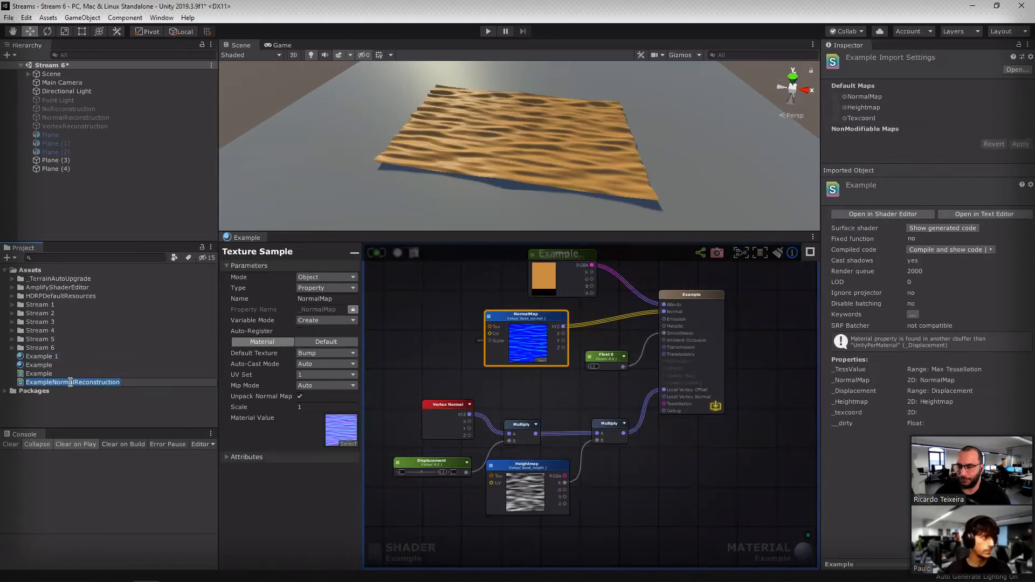
{"action": "left_click", "coordinate": [47, 356]}
{"action": "left_click", "coordinate": [47, 357]}
{"action": "key", "text": "ctrl+v"}
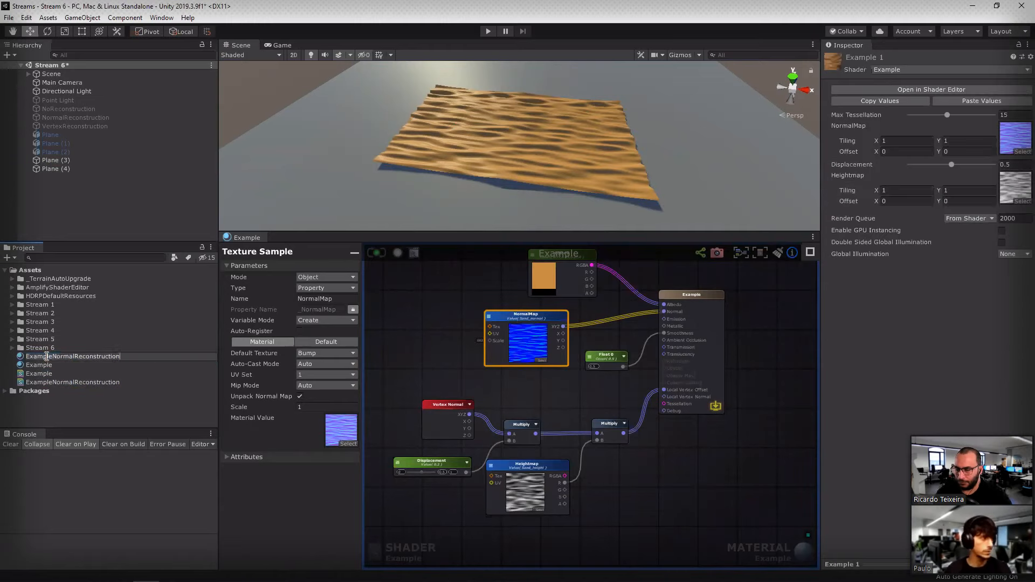
{"action": "key", "text": "Return"}
Step: Apply ExampleNormalReconstruction to the duplicated plane and open its material in the shader editor
{"action": "mouse_move", "coordinate": [73, 383]}
{"action": "left_mouse_down"}
{"action": "mouse_move", "coordinate": [65, 375]}
{"action": "mouse_move", "coordinate": [108, 367]}
{"action": "mouse_move", "coordinate": [574, 171]}
{"action": "left_mouse_up"}
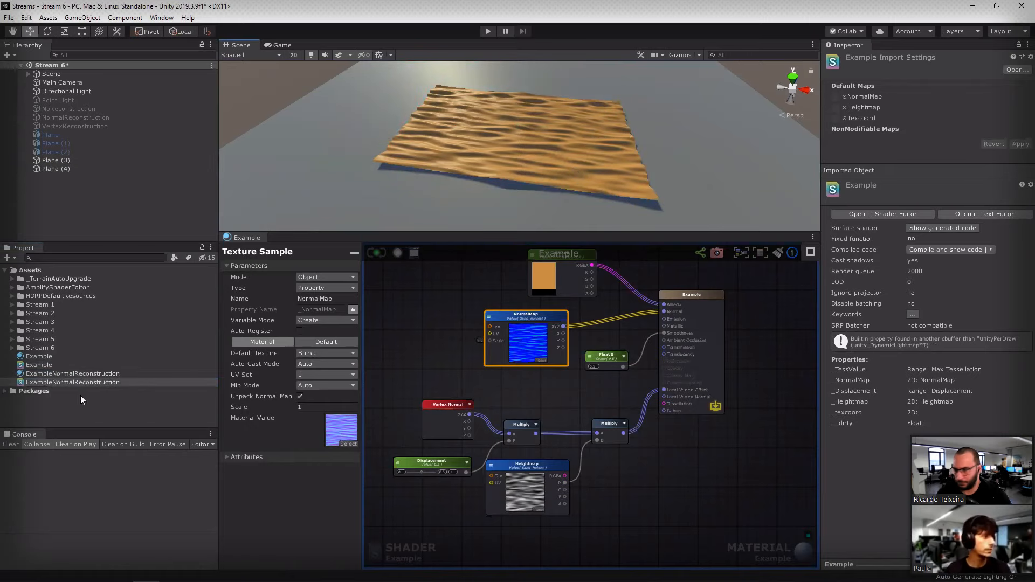
{"action": "double_click", "coordinate": [79, 373]}
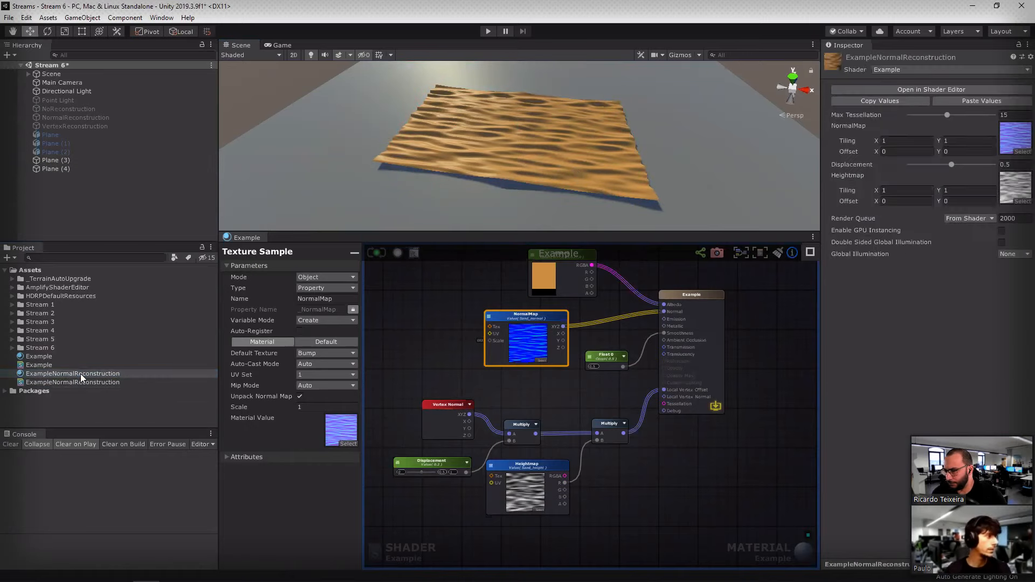
{"action": "scroll", "coordinate": [657, 407], "scroll_direction": "down", "scroll_amount": 5}
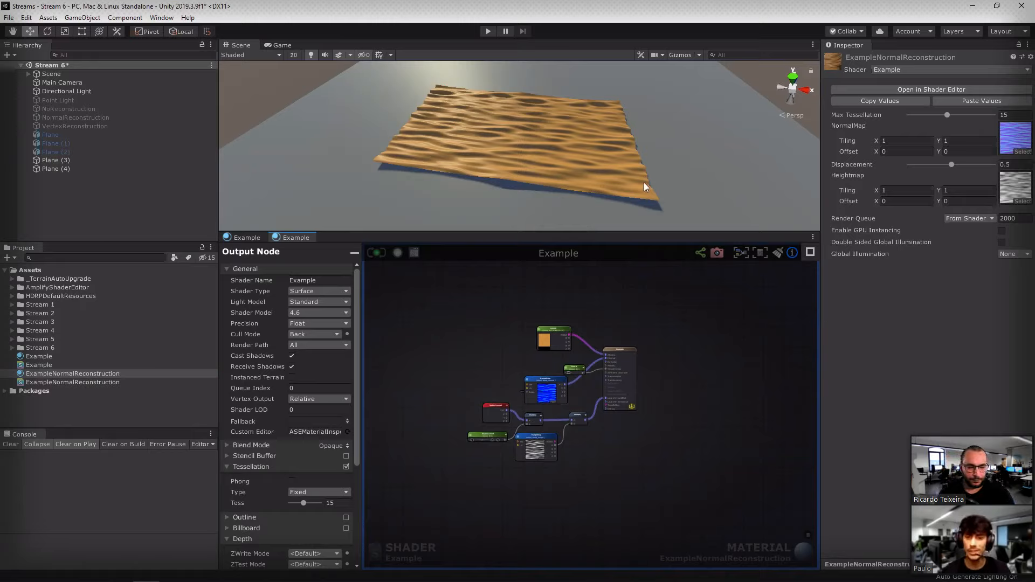
{"action": "middle_click_drag", "start_coordinate": [653, 172], "coordinate": [602, 161]}
{"action": "scroll", "coordinate": [540, 183], "scroll_direction": "up", "scroll_amount": 5}
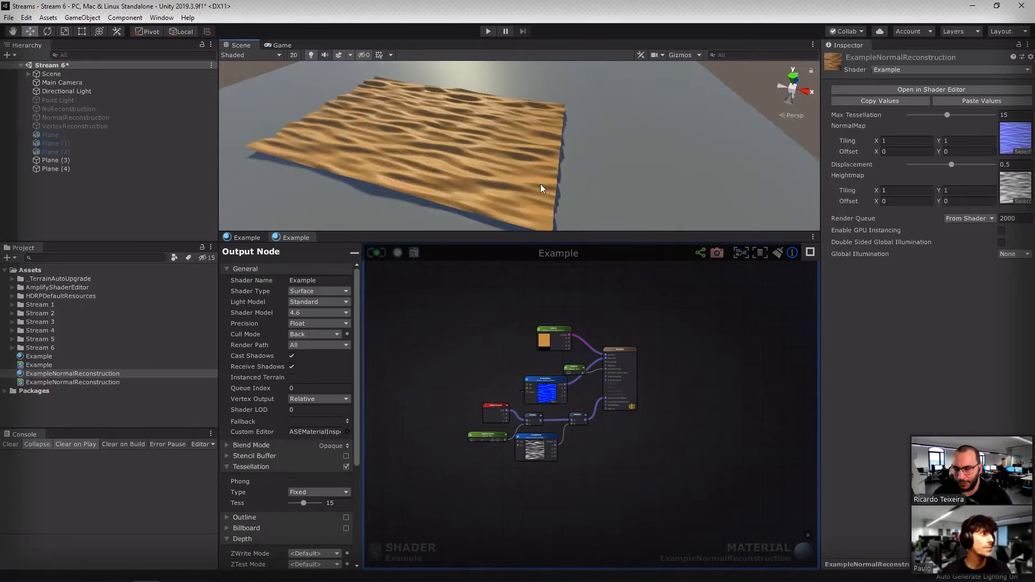
{"action": "right_click_drag", "start_coordinate": [537, 181], "coordinate": [596, 141]}
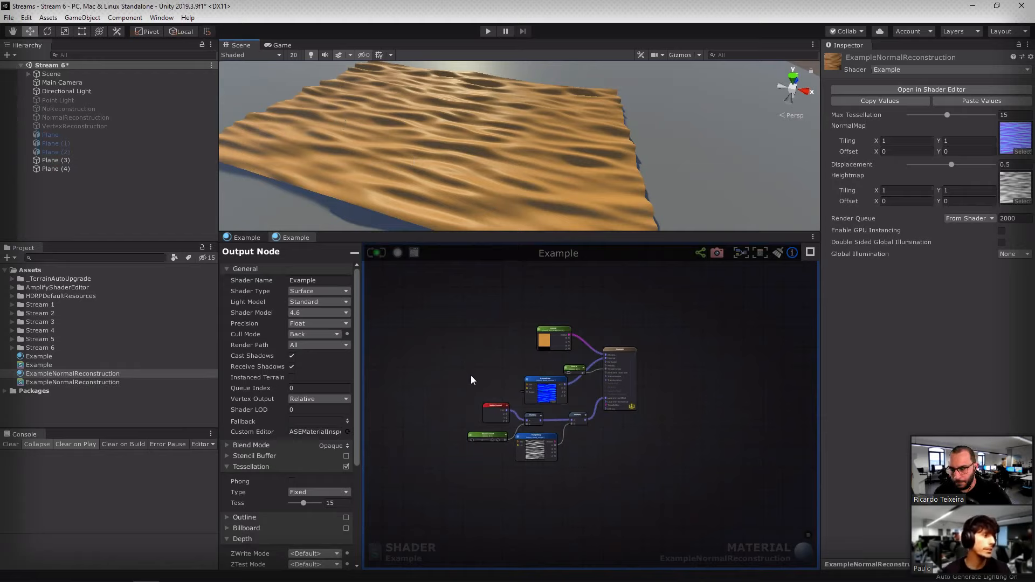
Step: Delete the NormalMap node from the ExampleNormalReconstruction graph and save the shader
{"action": "scroll", "coordinate": [546, 390], "scroll_direction": "up", "scroll_amount": 5}
{"action": "left_click", "coordinate": [581, 352]}
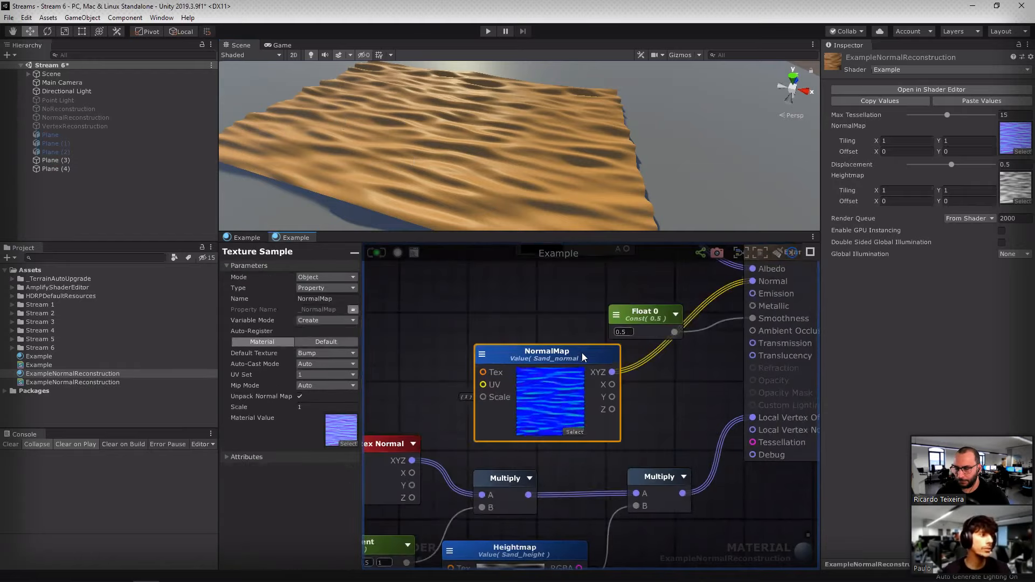
{"action": "key", "text": "Delete"}
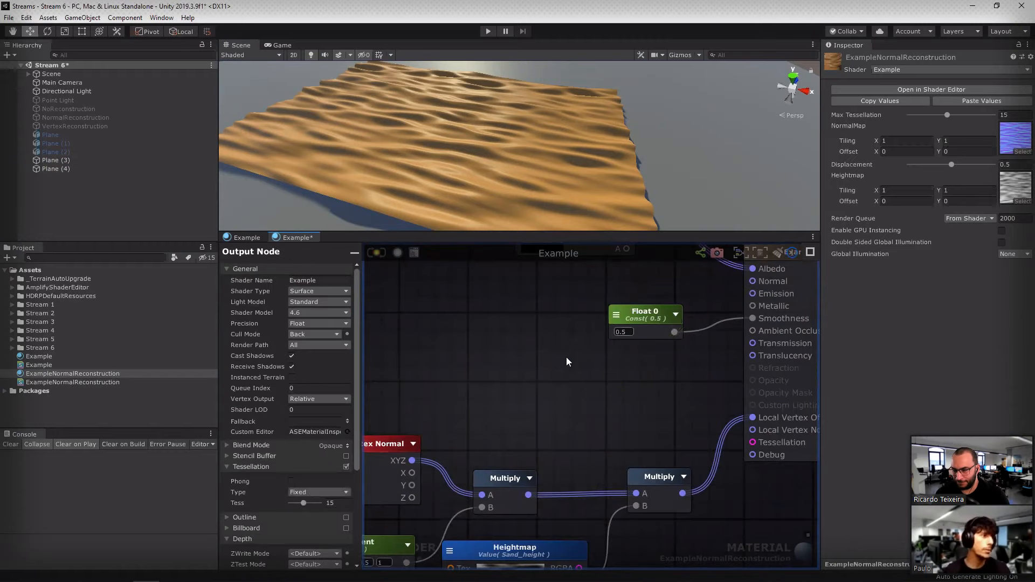
{"action": "key", "text": "ctrl+s"}
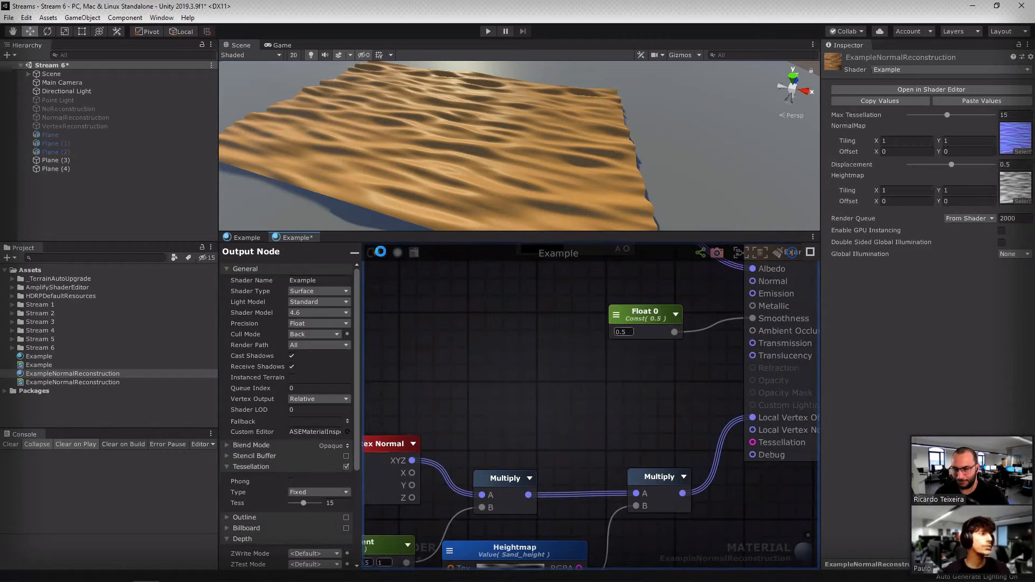
{"action": "left_click_drag", "start_coordinate": [633, 156], "coordinate": [615, 138], "text": "alt"}
Step: Spread out the graph by moving the displacement nodes away from the output node, nudging Float 0 down and raising Color 0
{"action": "middle_click_drag", "start_coordinate": [563, 397], "coordinate": [597, 331]}
{"action": "scroll", "coordinate": [596, 331], "scroll_direction": "down", "scroll_amount": 4}
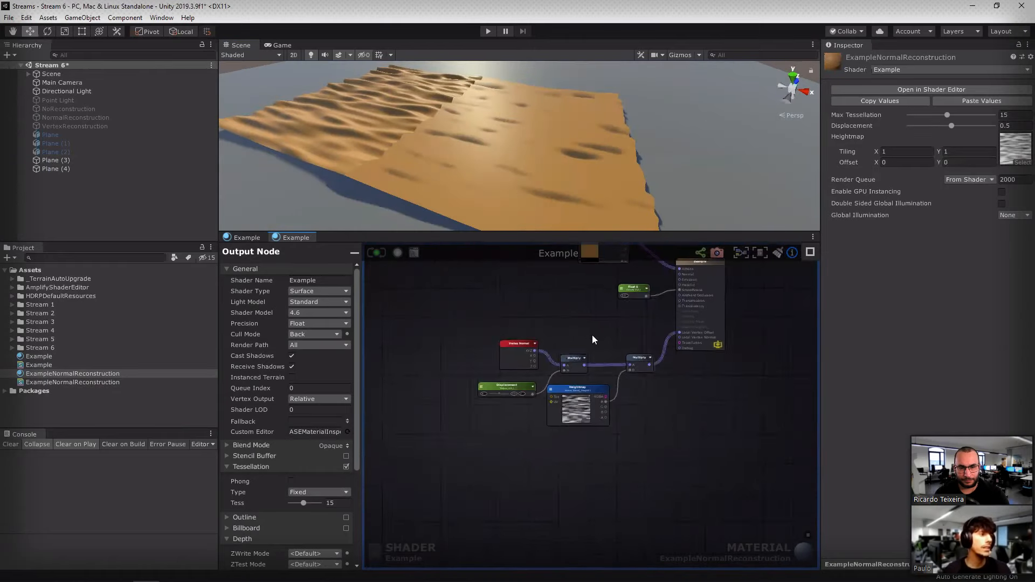
{"action": "left_click_drag", "start_coordinate": [461, 328], "coordinate": [640, 444]}
{"action": "left_click_drag", "start_coordinate": [632, 363], "coordinate": [579, 361]}
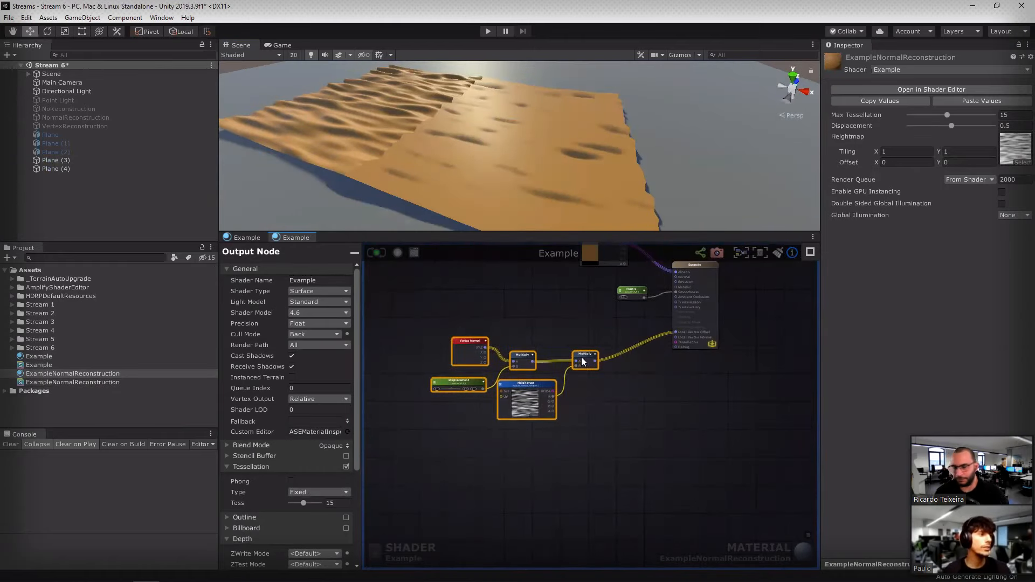
{"action": "left_click", "coordinate": [645, 393]}
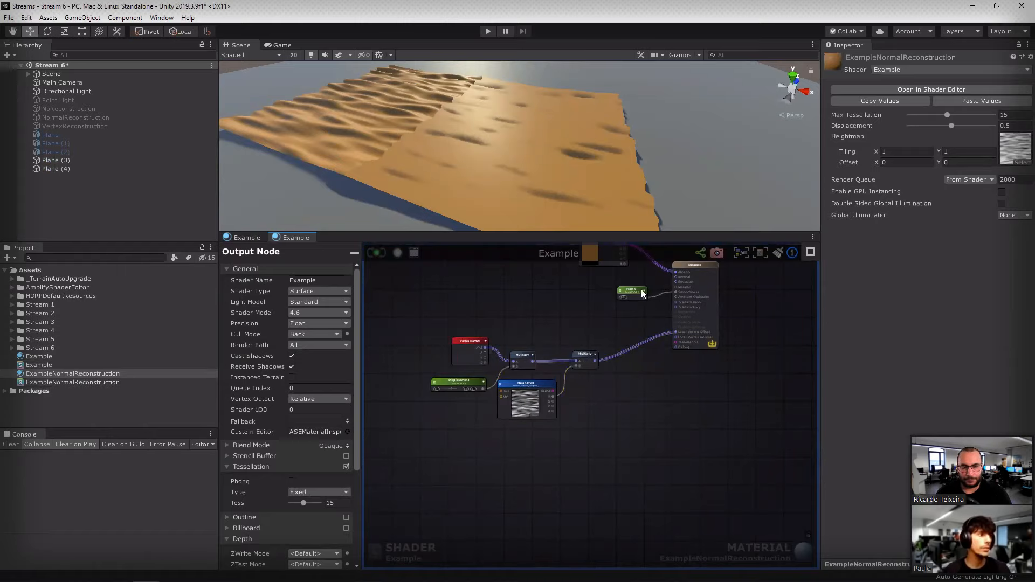
{"action": "left_click_drag", "start_coordinate": [642, 290], "coordinate": [650, 299]}
{"action": "middle_click_drag", "start_coordinate": [683, 387], "coordinate": [673, 502]}
{"action": "left_click_drag", "start_coordinate": [604, 371], "coordinate": [619, 351]}
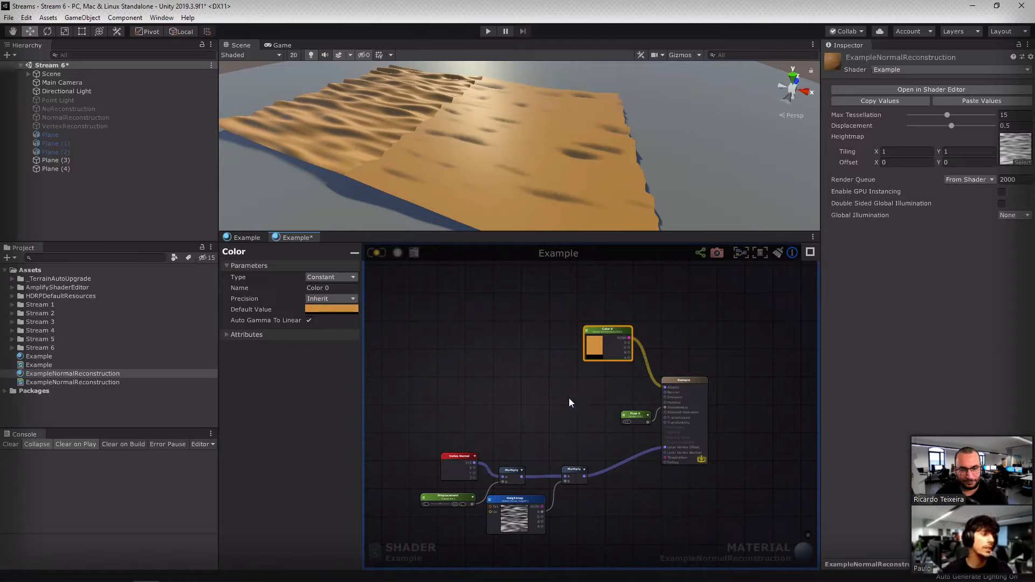
Step: Search the node library for the Normal Create function
{"action": "right_click", "coordinate": [529, 369]}
{"action": "type", "text": "normal"}
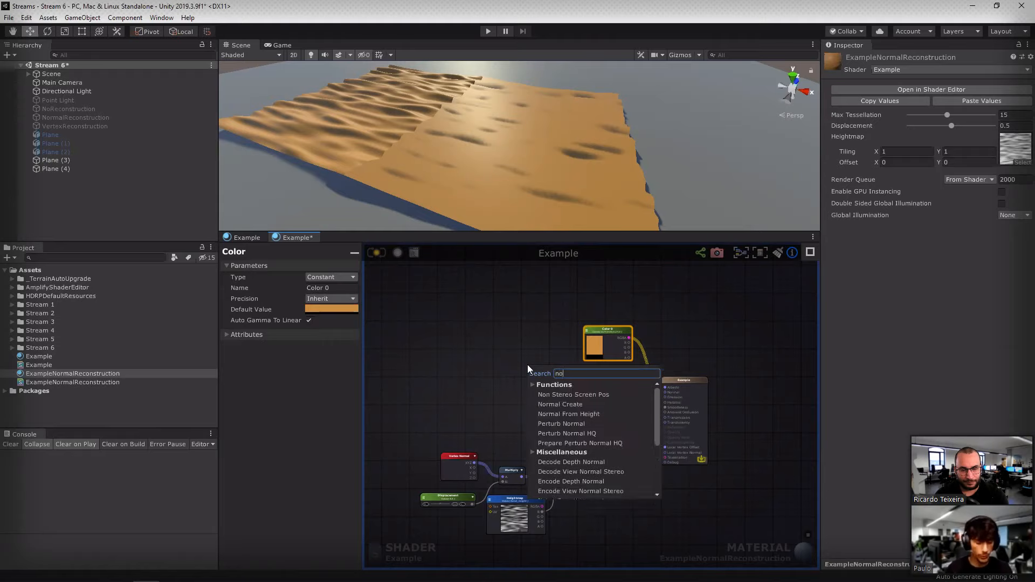
{"action": "type", "text": " crea"}
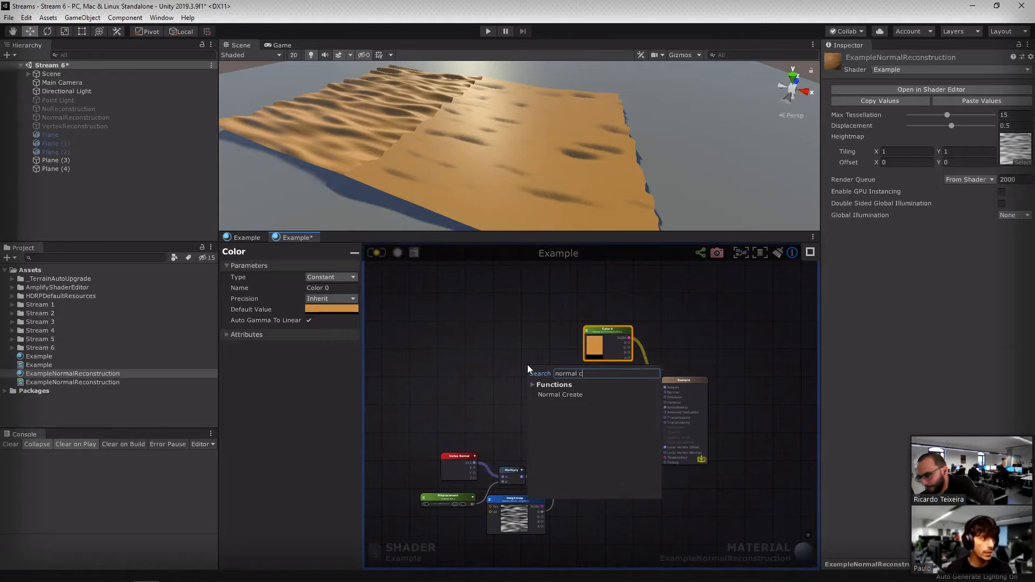
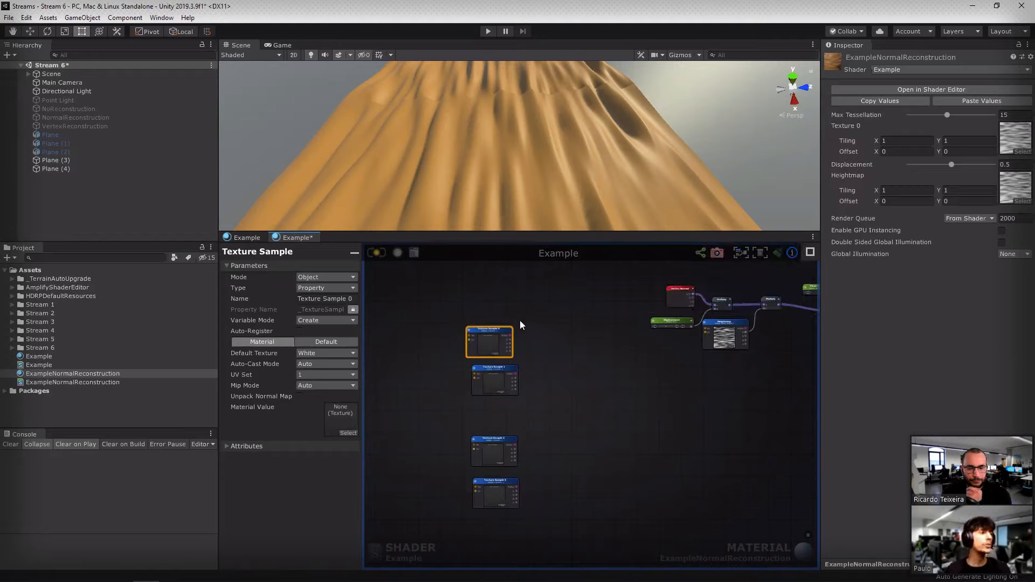
{"action": "scroll", "coordinate": [525, 325], "scroll_direction": "up", "scroll_amount": 4}
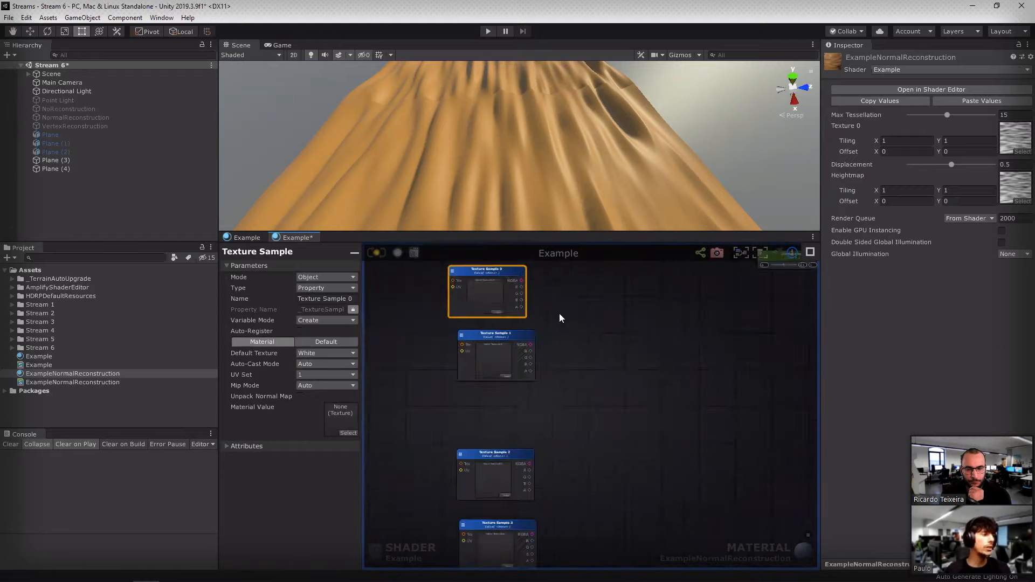
{"action": "scroll", "coordinate": [559, 318], "scroll_direction": "down", "scroll_amount": 3}
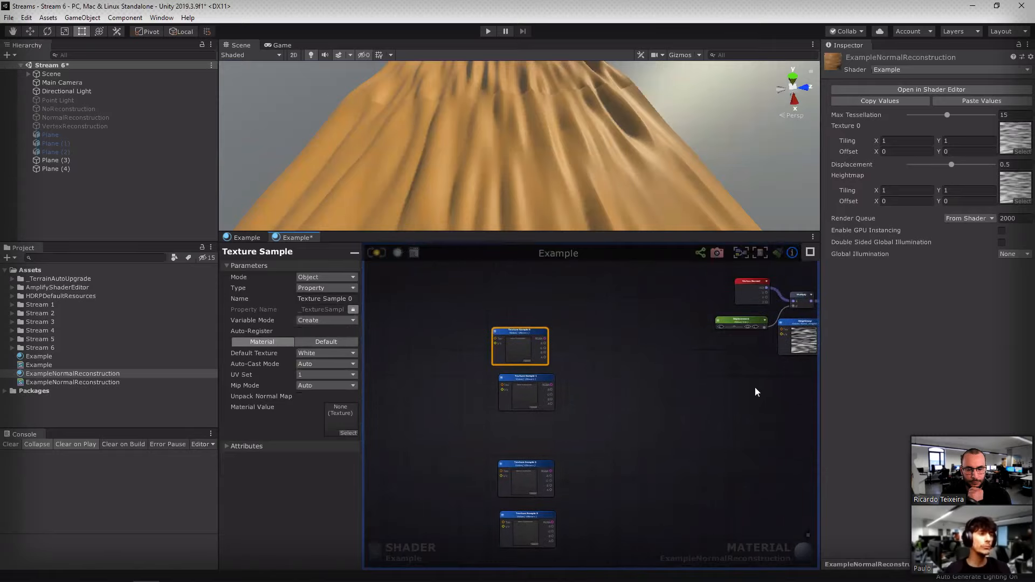
{"action": "right_click_drag", "start_coordinate": [755, 392], "coordinate": [610, 398]}
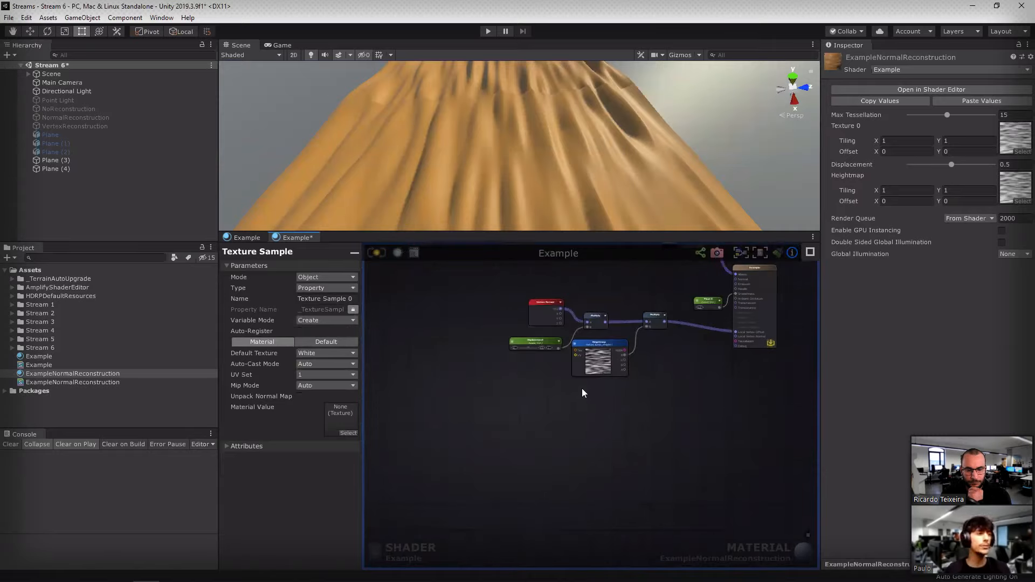
{"action": "key", "text": "f"}
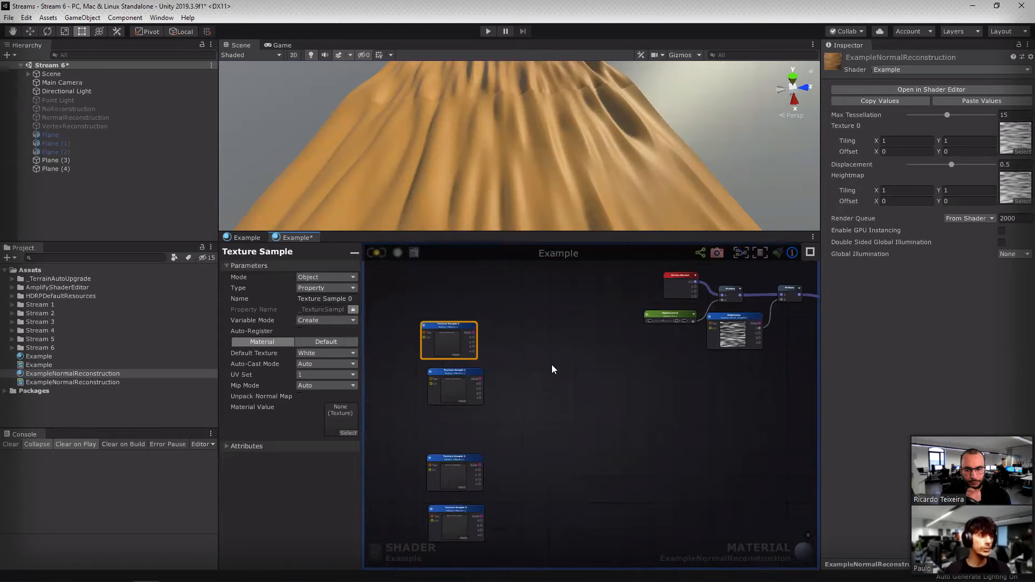
{"action": "right_click", "coordinate": [552, 364]}
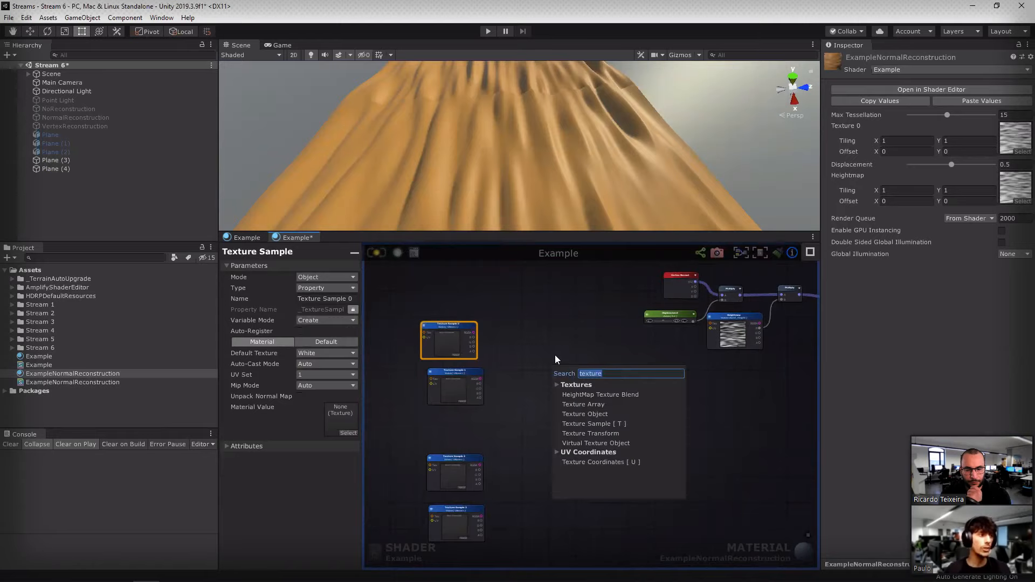
{"action": "left_click", "coordinate": [536, 335]}
{"action": "scroll", "coordinate": [431, 332], "scroll_direction": "up", "scroll_amount": 5}
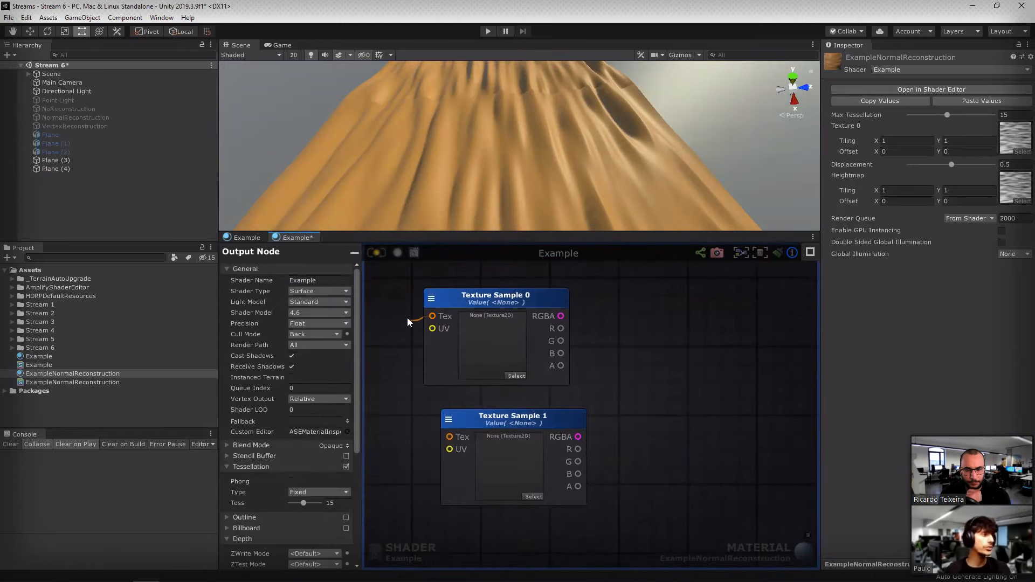
Step: Set Texture Sample 0 to Reference mode and point it at _Heightmap
{"action": "left_click_drag", "start_coordinate": [407, 318], "coordinate": [407, 318]}
{"action": "left_click", "coordinate": [662, 315]}
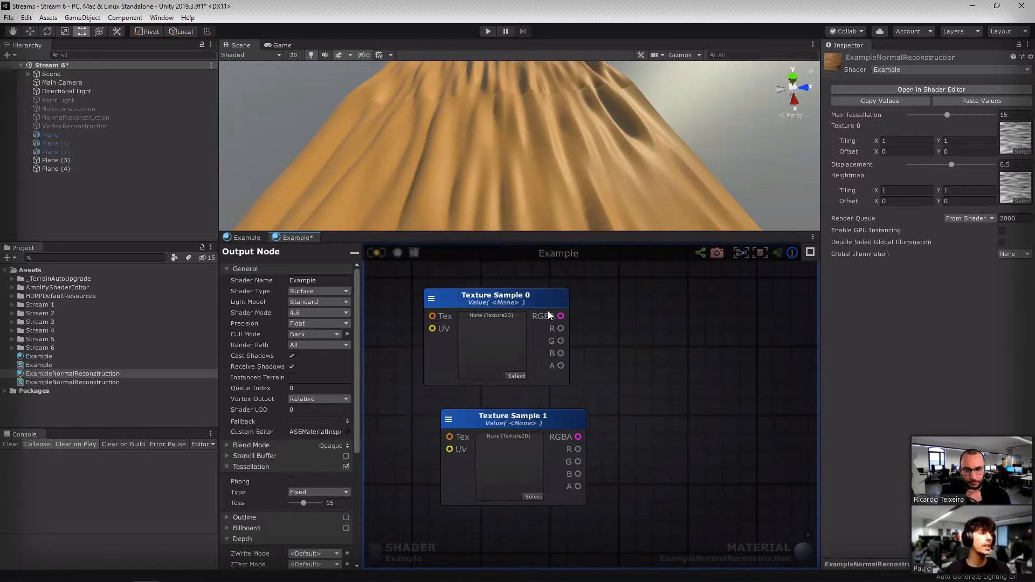
{"action": "left_click", "coordinate": [496, 296]}
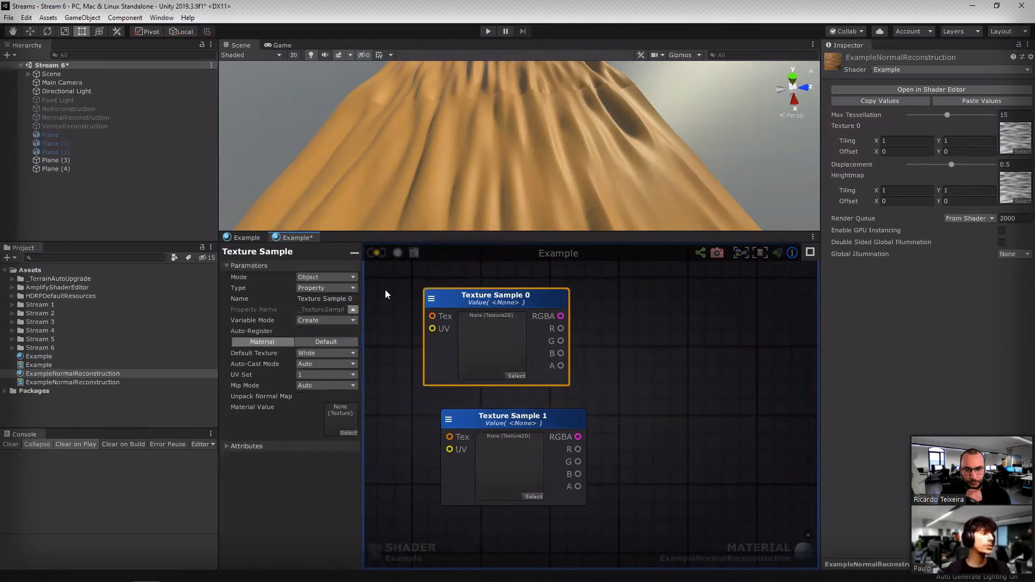
{"action": "left_click", "coordinate": [341, 276]}
{"action": "left_click", "coordinate": [330, 294]}
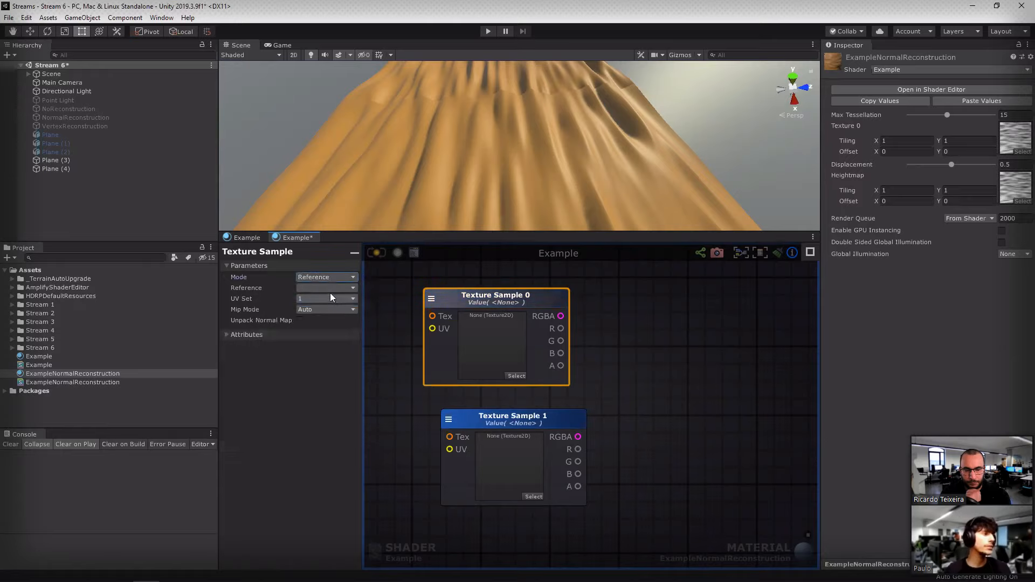
{"action": "left_click", "coordinate": [331, 288]}
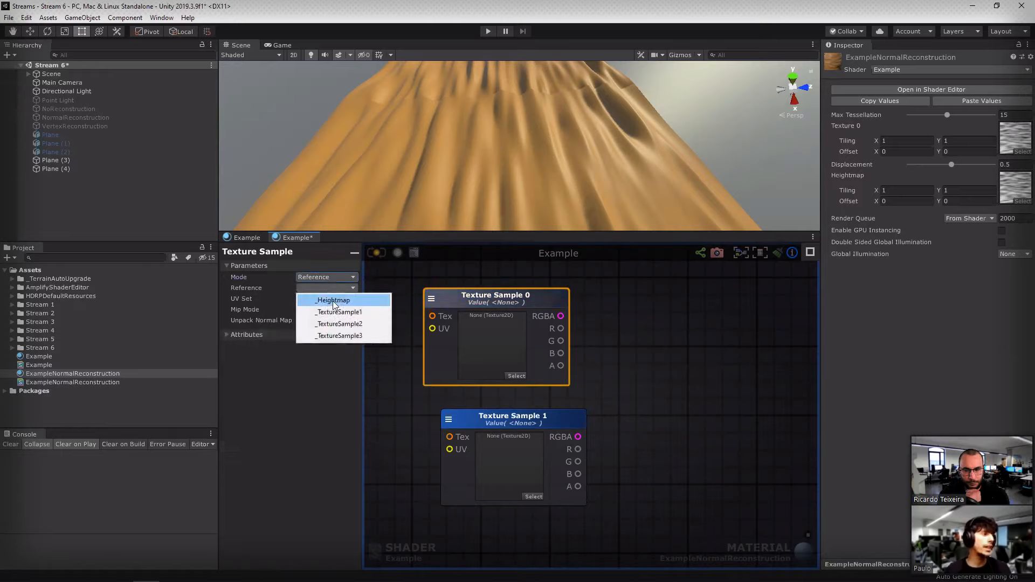
{"action": "left_click", "coordinate": [332, 300]}
Step: Delete the unused Texture Sample 1 node from the graph
{"action": "scroll", "coordinate": [658, 323], "scroll_direction": "down", "scroll_amount": 5}
{"action": "left_click_drag", "start_coordinate": [512, 488], "coordinate": [643, 291]}
{"action": "key", "text": "Delete"}
Step: Duplicate the heightmap reference sample three times and arrange the four samples in a column with a gap between the two pairs
{"action": "left_click", "coordinate": [552, 277]}
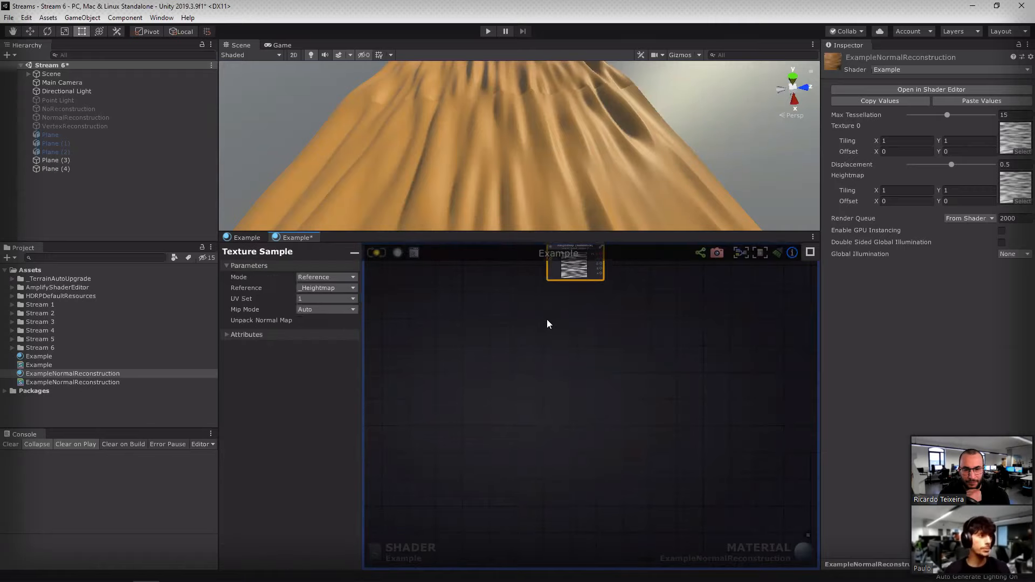
{"action": "key", "text": "ctrl+d"}
{"action": "key", "text": "ctrl+d"}
{"action": "key", "text": "ctrl+d"}
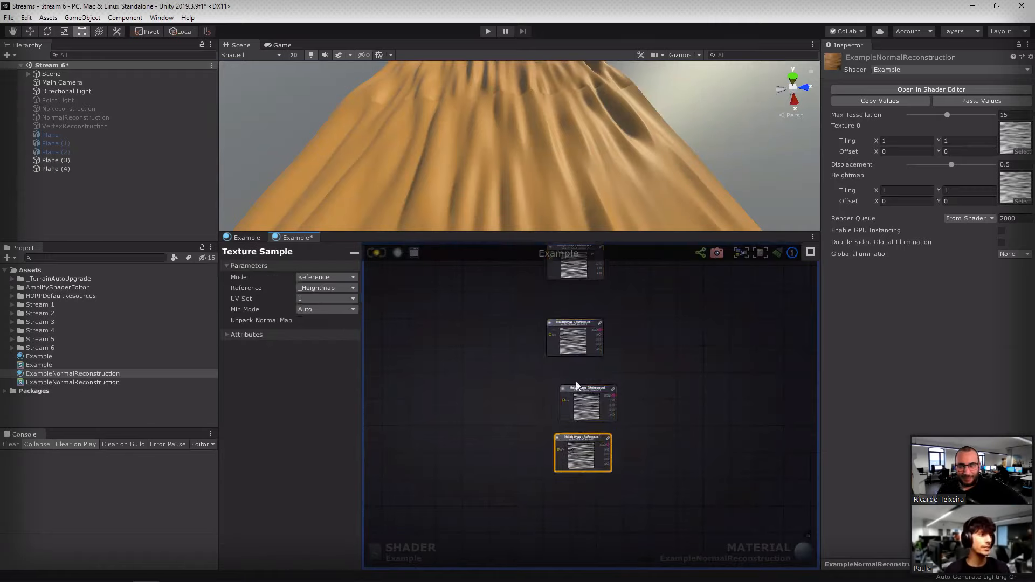
{"action": "left_click_drag", "start_coordinate": [574, 322], "coordinate": [576, 299]}
{"action": "left_click_drag", "start_coordinate": [588, 389], "coordinate": [577, 383]}
{"action": "middle_click_drag", "start_coordinate": [654, 315], "coordinate": [634, 373]}
{"action": "left_click", "coordinate": [571, 362]}
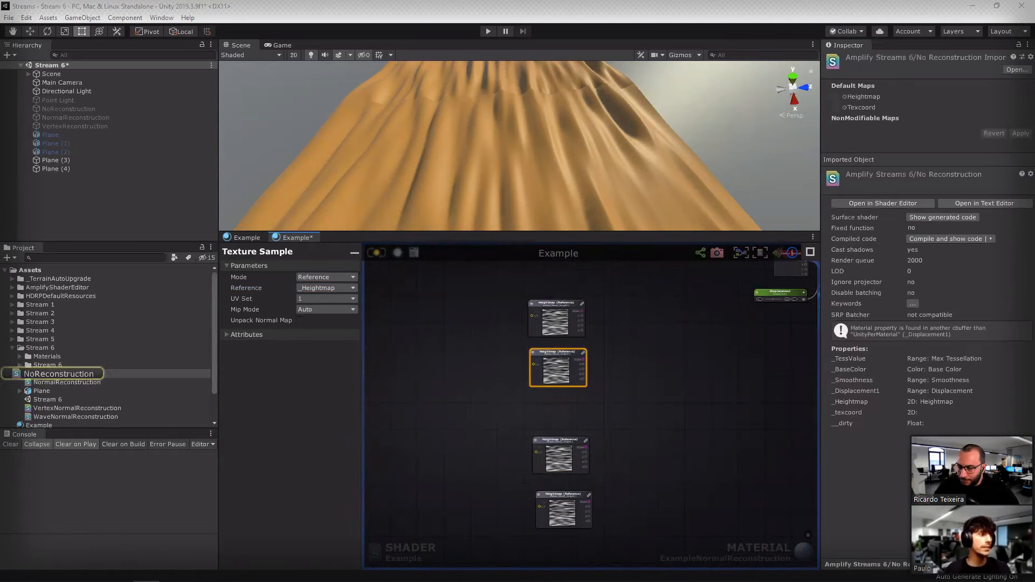
Step: Look at the finished NormalReconstruction shader graph from Stream 6, close it and return to the Example graph
{"action": "double_click", "coordinate": [67, 382]}
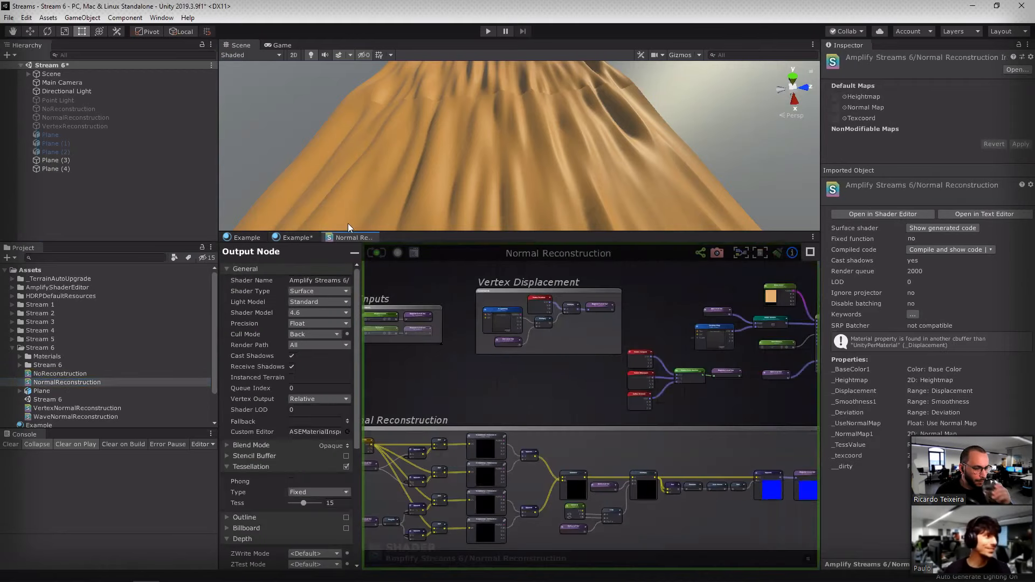
{"action": "middle_click", "coordinate": [350, 236]}
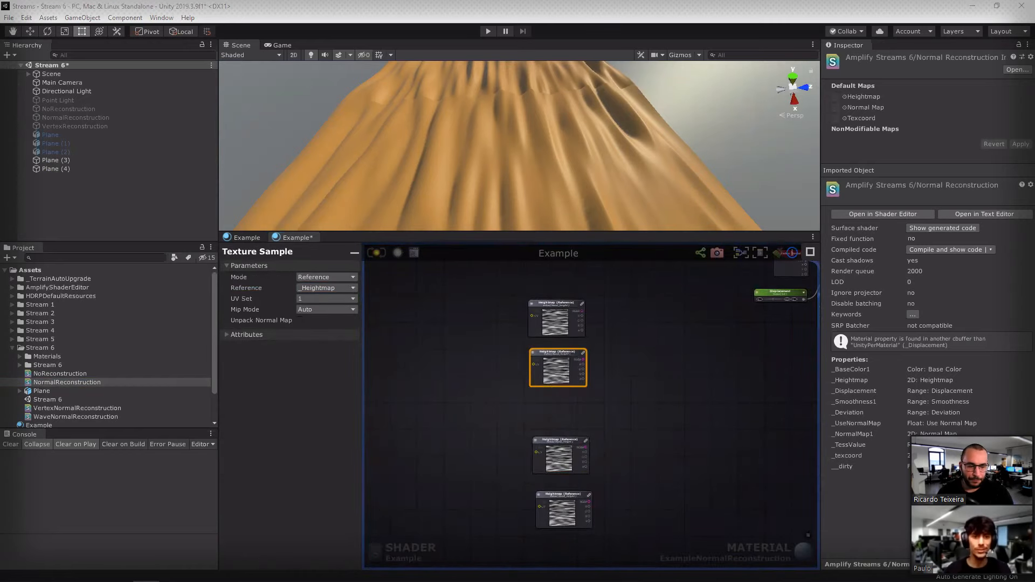
{"action": "left_click", "coordinate": [630, 387]}
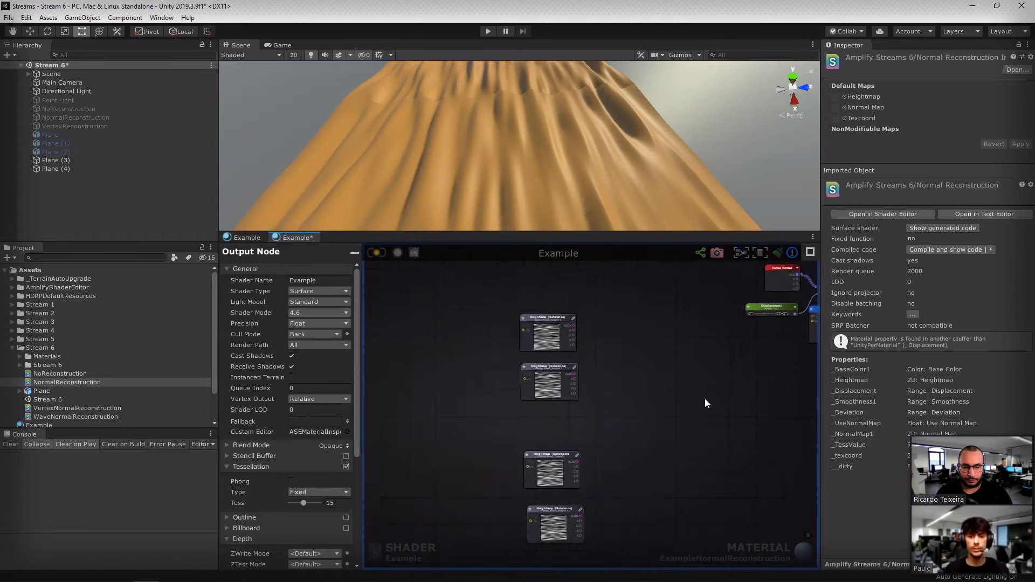
Step: Add a Texture Coordinates node ahead of the heightmap samples and set its reference to _Heightmap
{"action": "right_click_drag", "start_coordinate": [431, 390], "coordinate": [514, 397]}
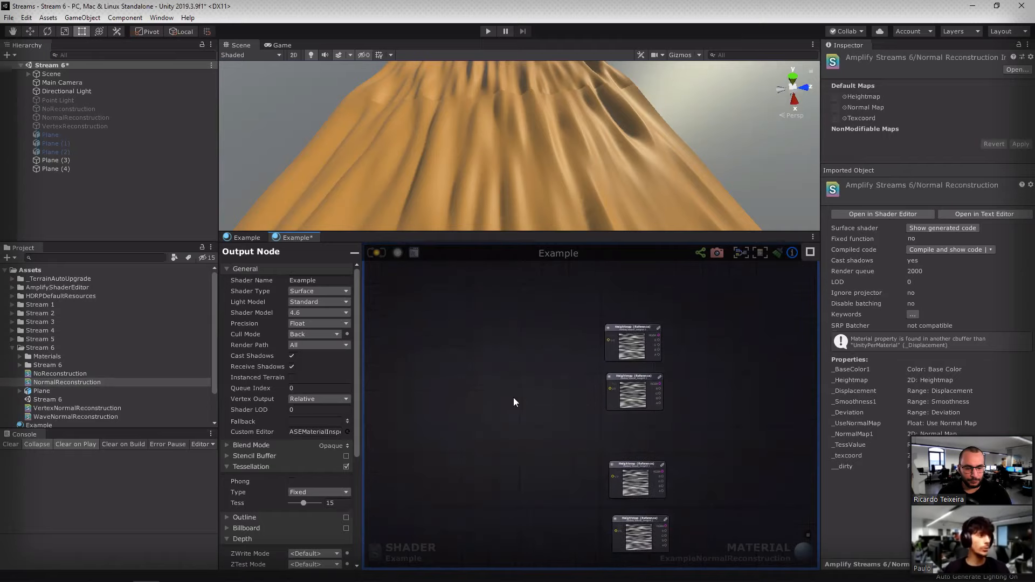
{"action": "key", "text": "u"}
{"action": "left_click", "coordinate": [447, 361]}
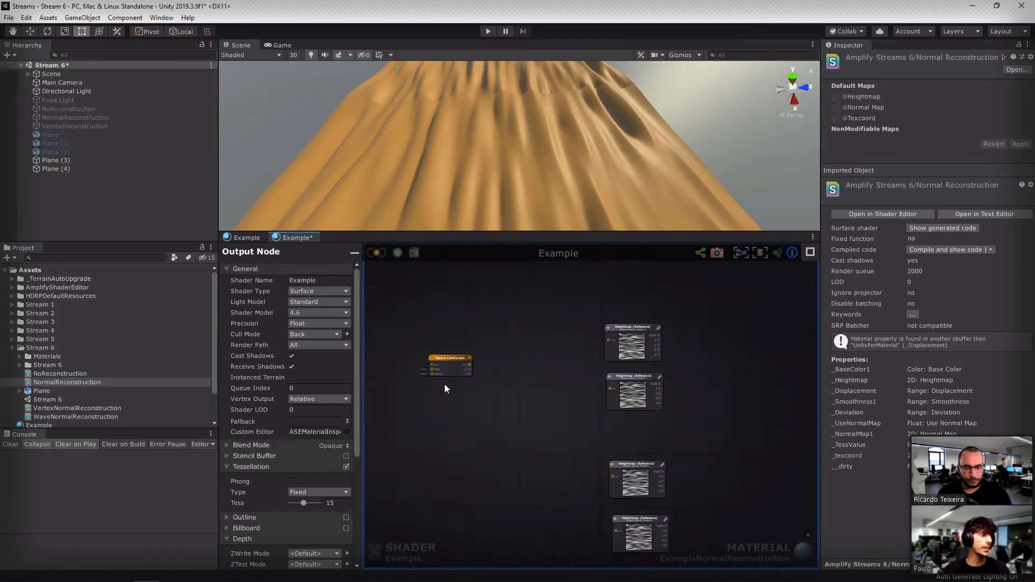
{"action": "scroll", "coordinate": [444, 384], "scroll_direction": "up", "scroll_amount": 3}
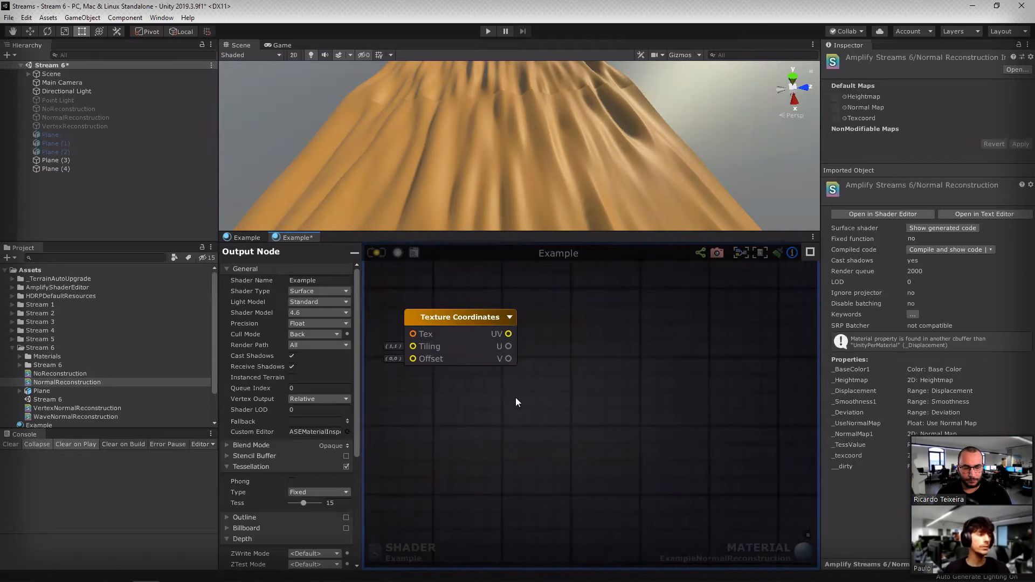
{"action": "scroll", "coordinate": [575, 395], "scroll_direction": "down", "scroll_amount": 5}
{"action": "left_click", "coordinate": [512, 369]}
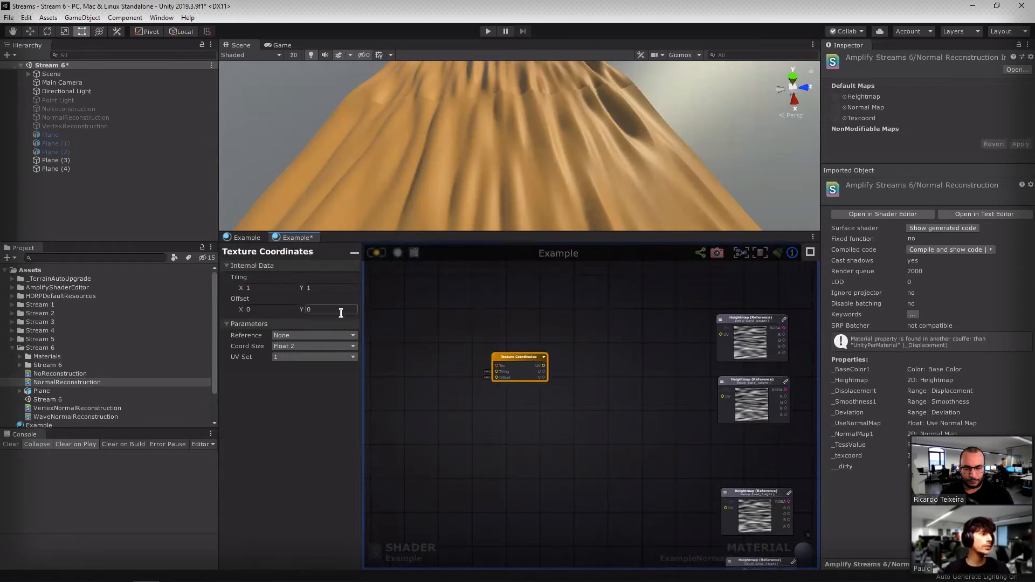
{"action": "left_click", "coordinate": [315, 335]}
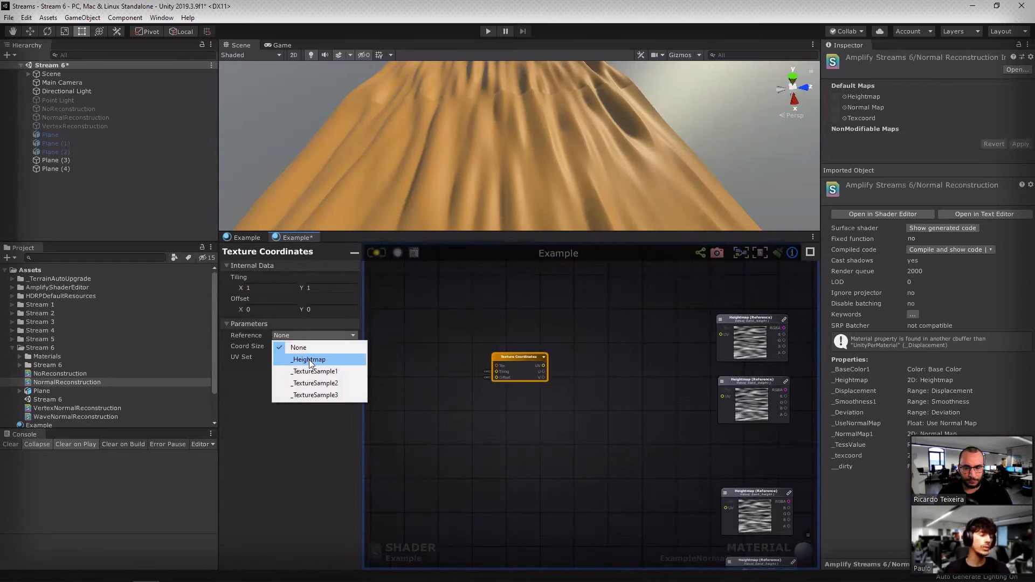
{"action": "left_click", "coordinate": [310, 360]}
{"action": "middle_click_drag", "start_coordinate": [619, 398], "coordinate": [542, 388]}
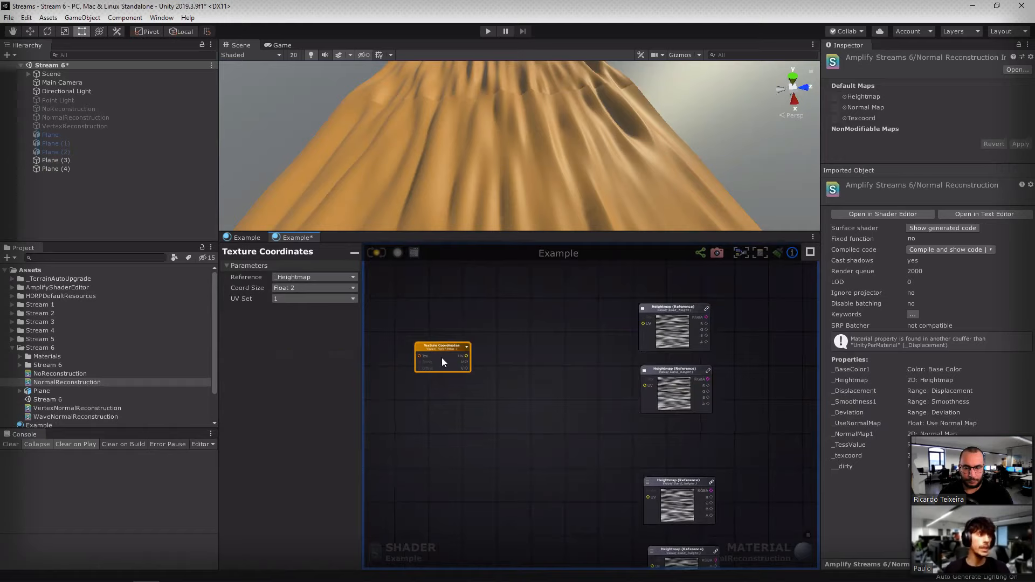
{"action": "left_click_drag", "start_coordinate": [443, 361], "coordinate": [430, 361]}
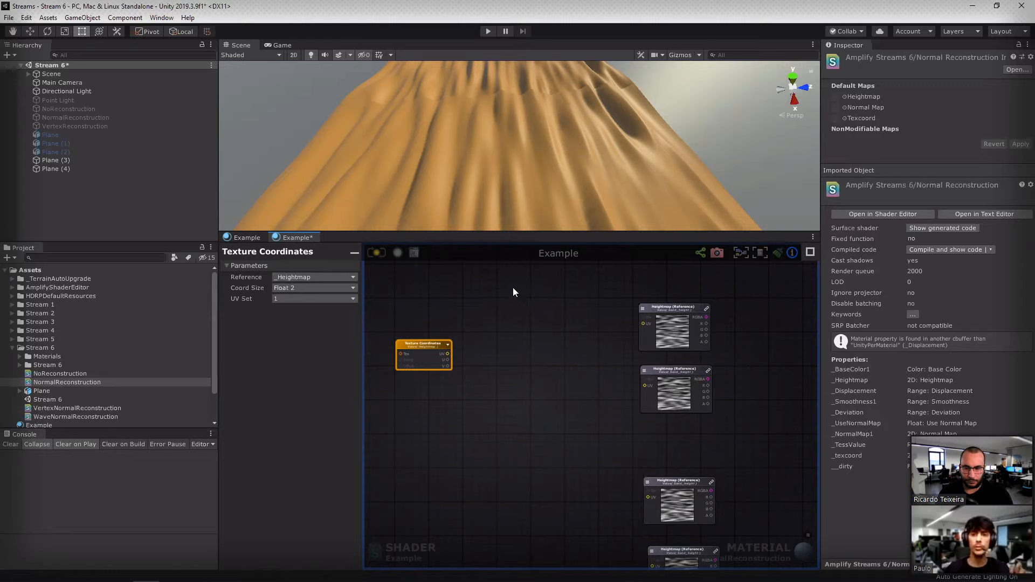
Step: Add a Float node above the Texture Coordinates node and make it a property
{"action": "middle_click_drag", "start_coordinate": [454, 281], "coordinate": [470, 364]}
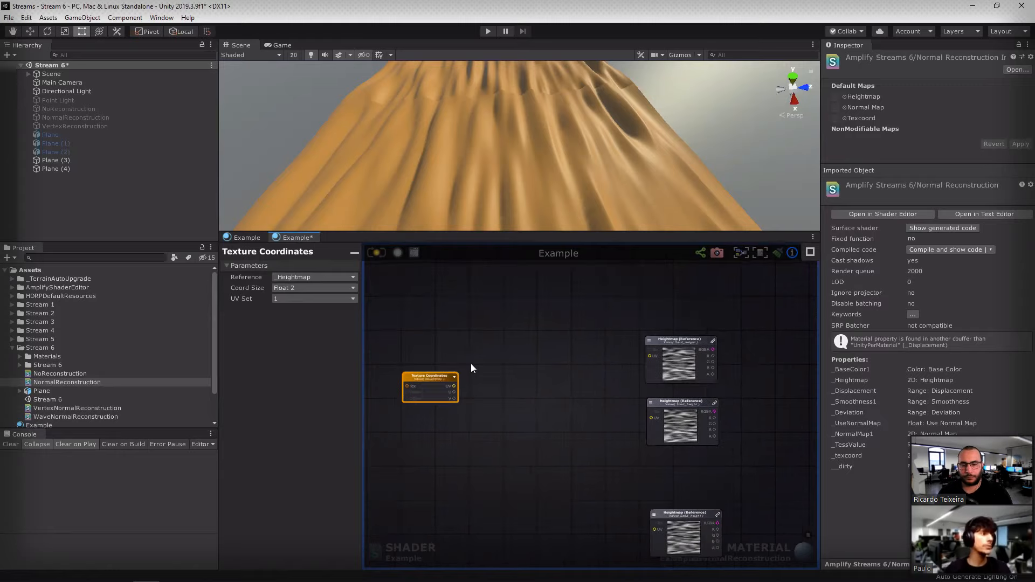
{"action": "left_click", "coordinate": [452, 312]}
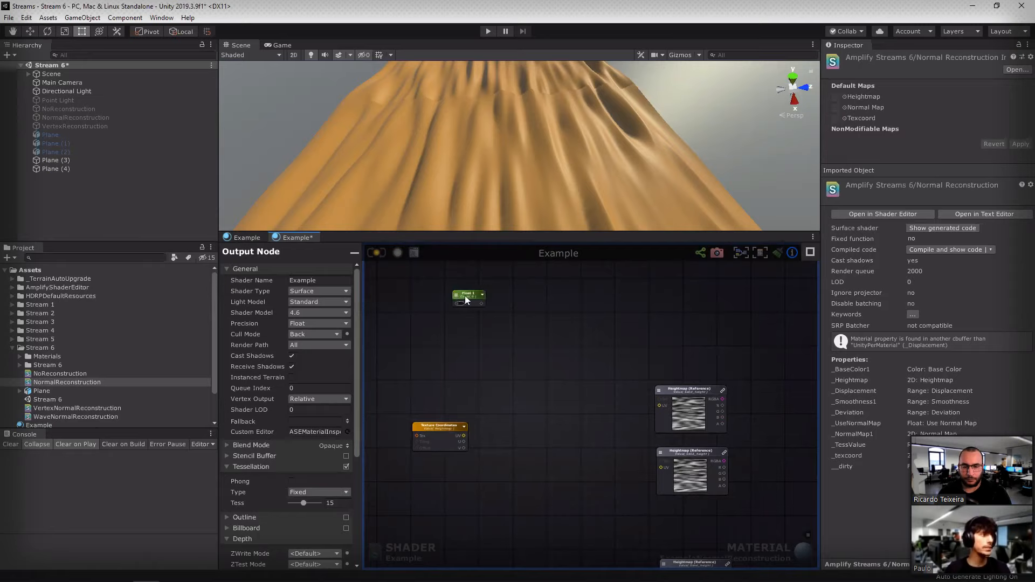
{"action": "left_click", "coordinate": [467, 300]}
{"action": "left_click", "coordinate": [456, 295]}
{"action": "left_click", "coordinate": [500, 315]}
{"action": "scroll", "coordinate": [467, 311], "scroll_direction": "up", "scroll_amount": 4}
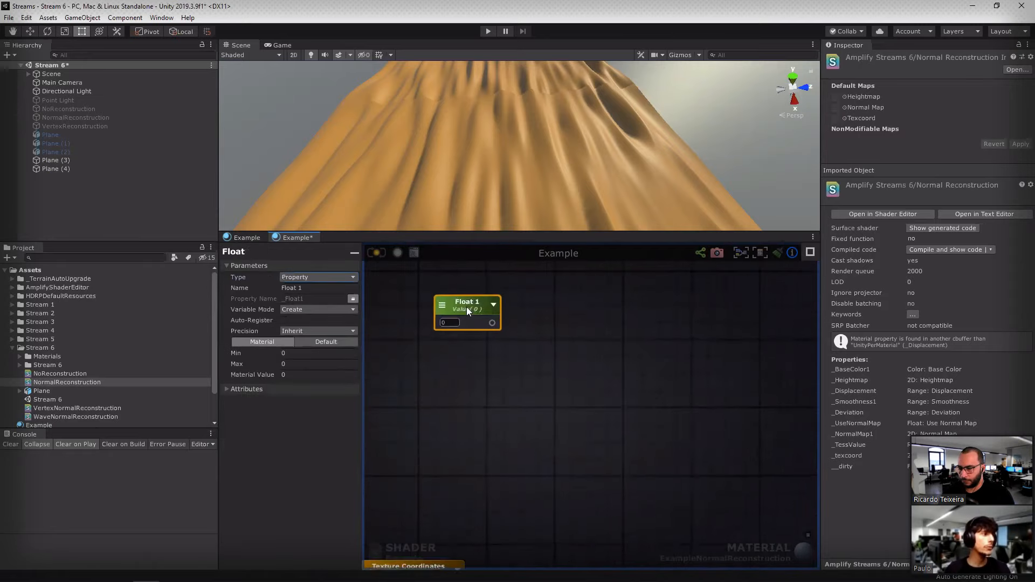
Step: Rename the new float property Deviation and set its maximum to 0.1
{"action": "double_click", "coordinate": [467, 303]}
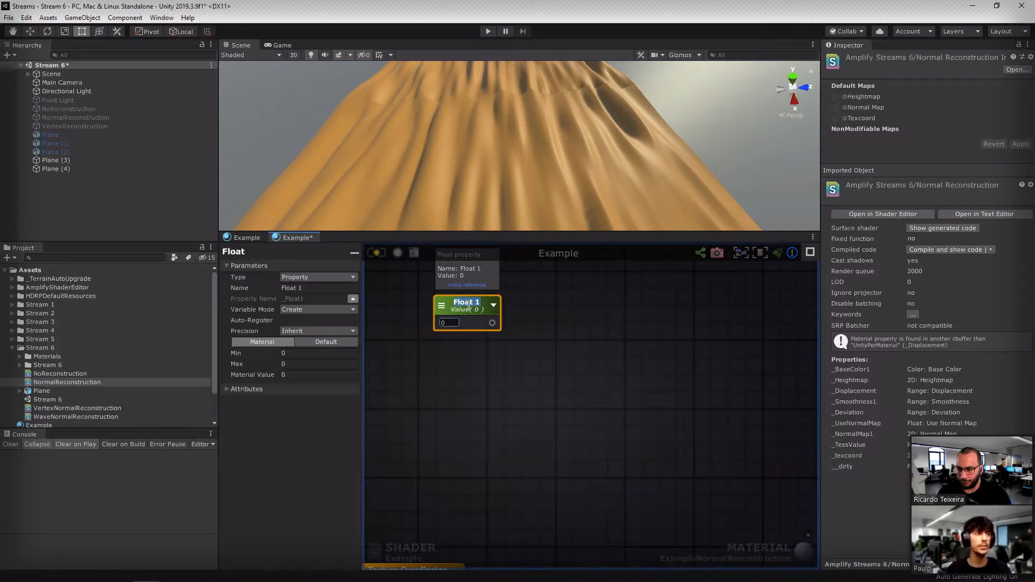
{"action": "type", "text": "Deviation"}
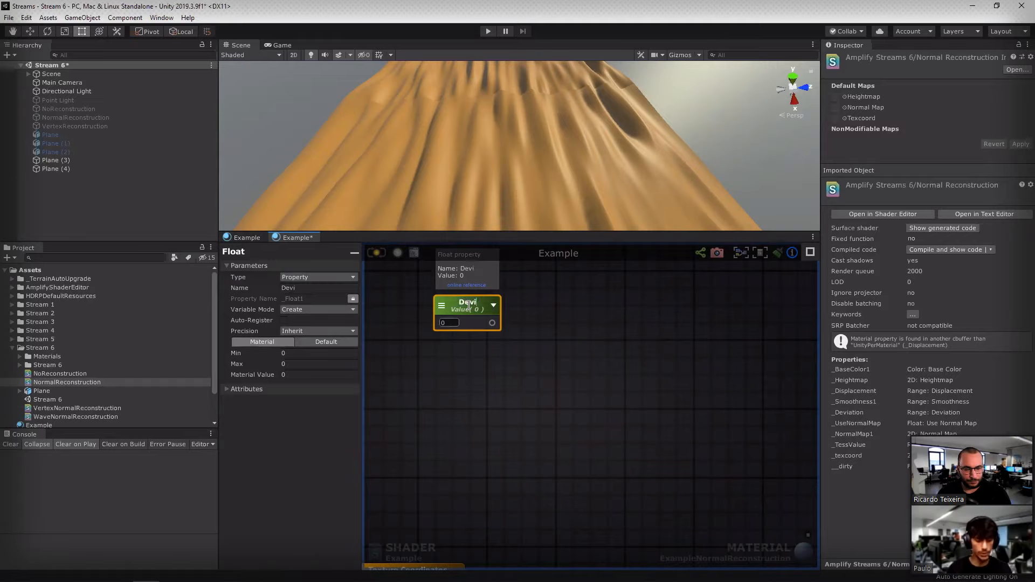
{"action": "key", "text": "Return"}
{"action": "left_click", "coordinate": [319, 363]}
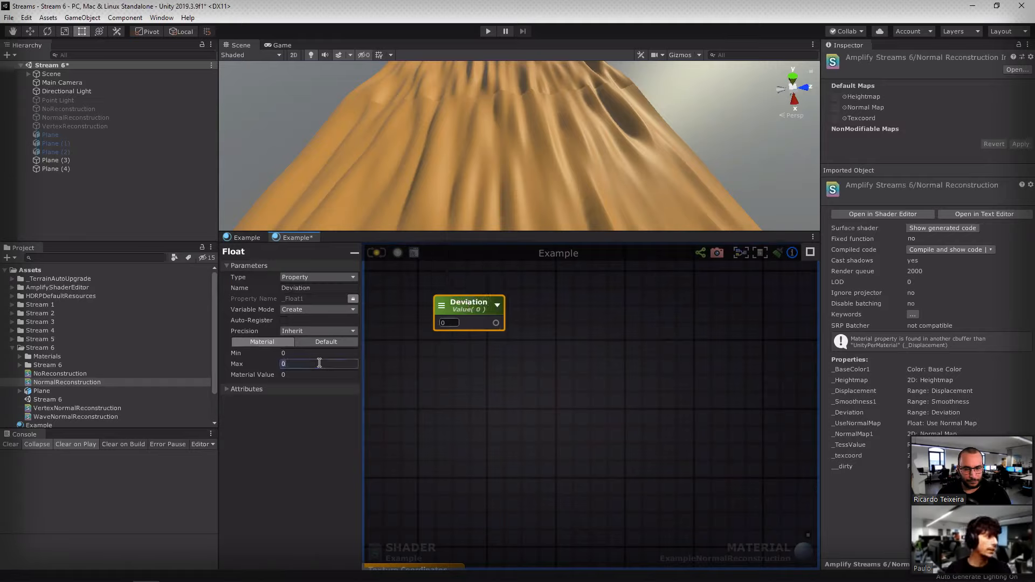
{"action": "type", "text": "0.1"}
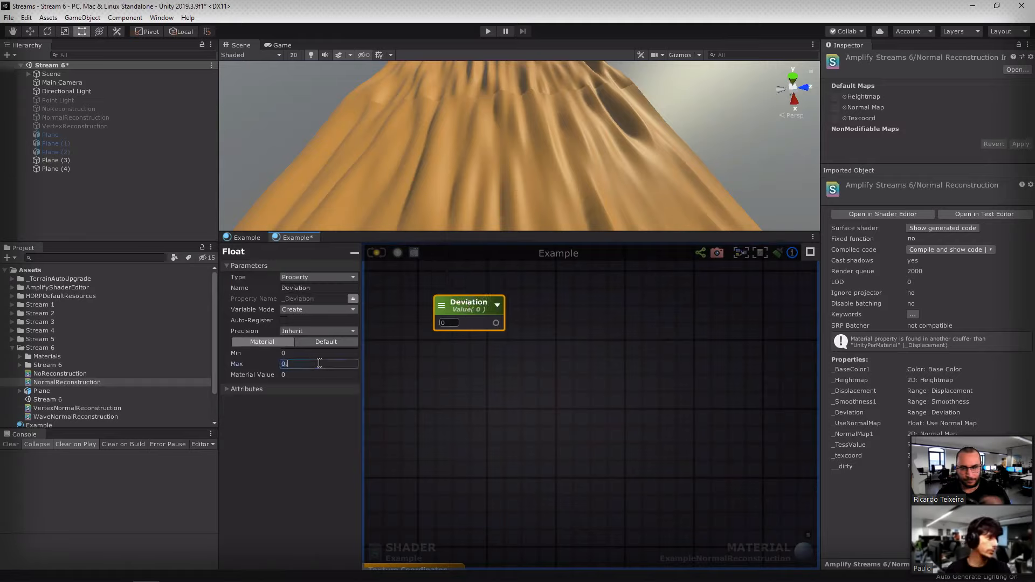
Step: Add a Register Local Var node fed by the Deviation property and name its variable deviation
{"action": "left_click", "coordinate": [580, 372]}
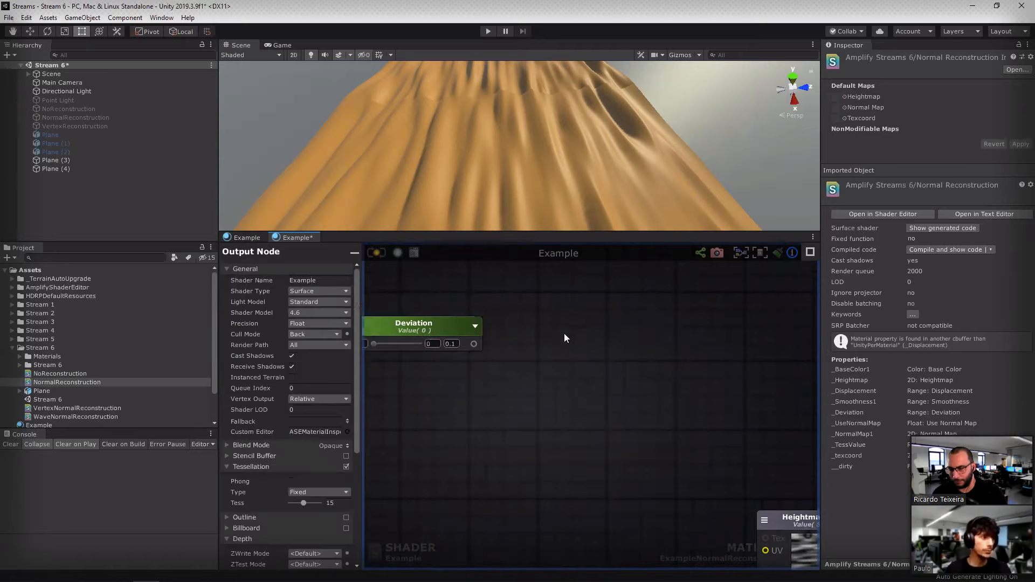
{"action": "key", "text": "r"}
{"action": "left_click", "coordinate": [529, 317]}
{"action": "mouse_move", "coordinate": [548, 337]}
{"action": "left_mouse_down"}
{"action": "mouse_move", "coordinate": [494, 341]}
{"action": "mouse_move", "coordinate": [577, 344]}
{"action": "left_mouse_up"}
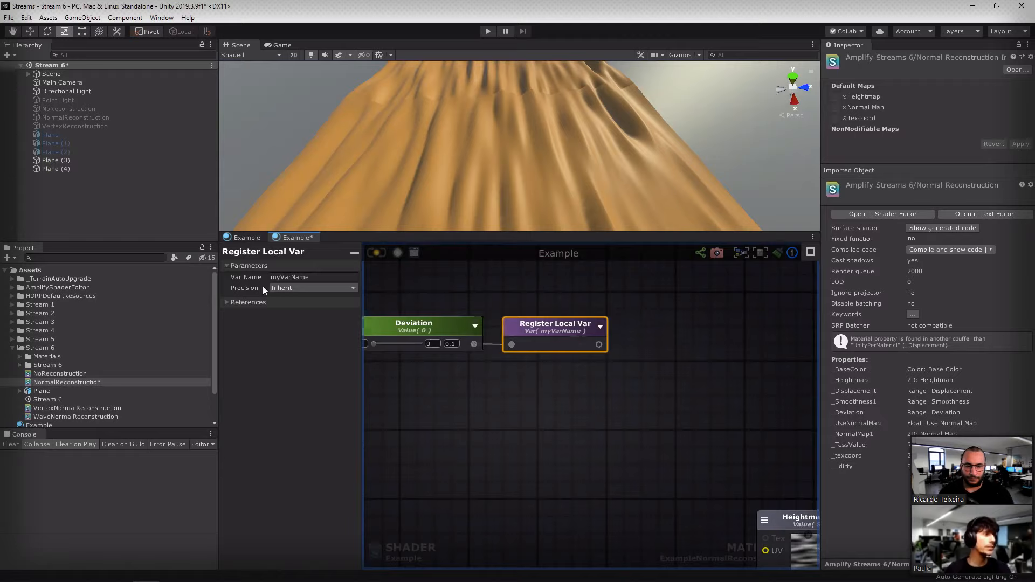
{"action": "left_click", "coordinate": [324, 277]}
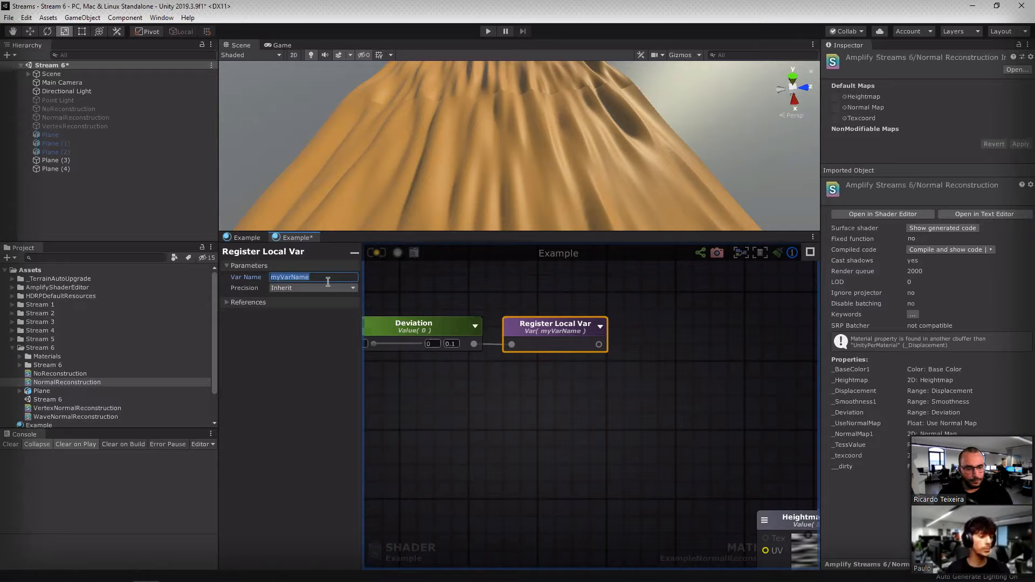
{"action": "type", "text": "dev"}
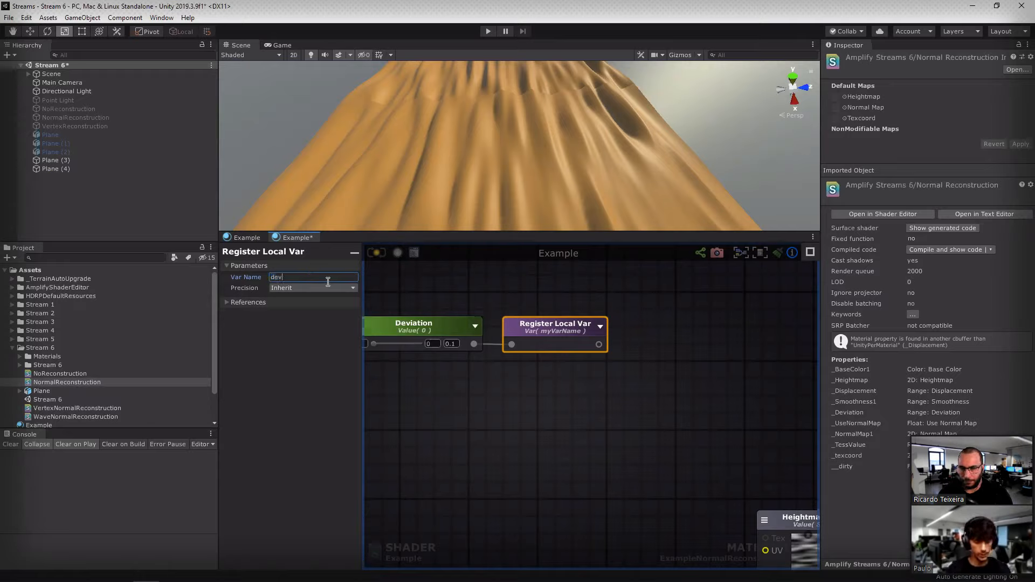
{"action": "type", "text": "iation"}
{"action": "left_click", "coordinate": [607, 435]}
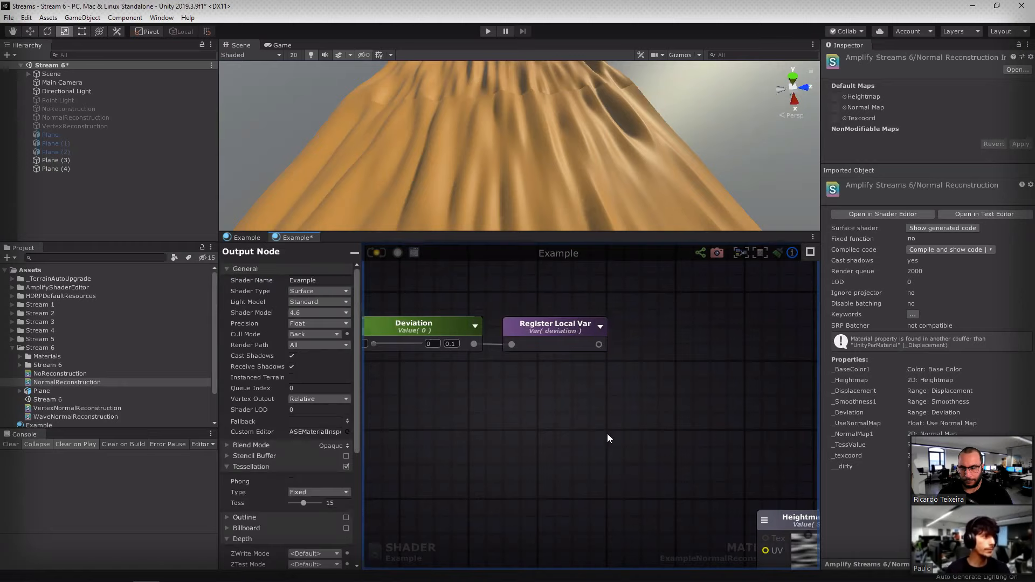
Step: Move the Deviation property and its local variable node together to just above the displacement nodes
{"action": "left_click_drag", "start_coordinate": [494, 340], "coordinate": [542, 326]}
{"action": "left_click_drag", "start_coordinate": [548, 330], "coordinate": [544, 286]}
{"action": "scroll", "coordinate": [547, 291], "scroll_direction": "down", "scroll_amount": 6}
{"action": "middle_click_drag", "start_coordinate": [607, 319], "coordinate": [549, 395]}
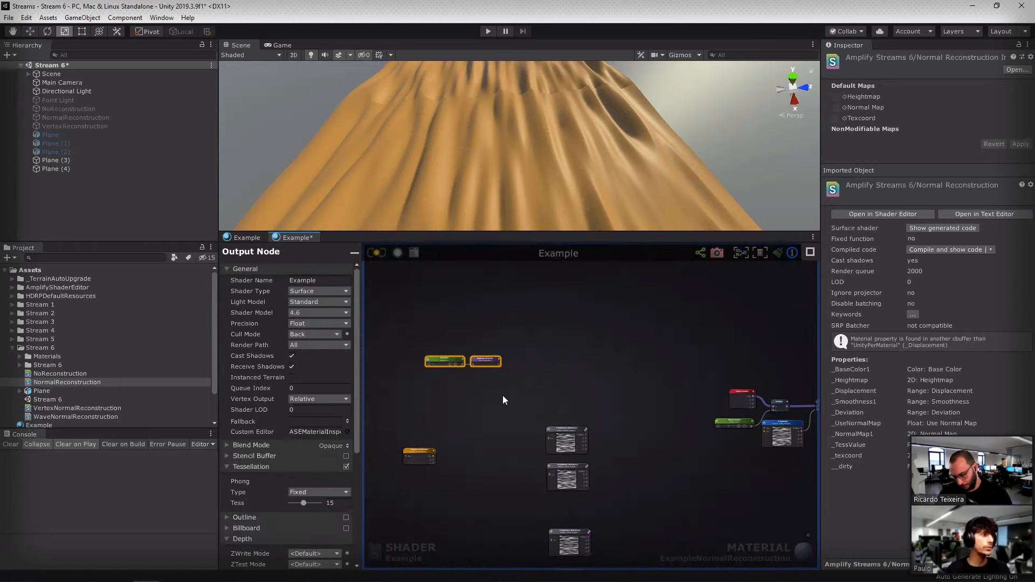
{"action": "left_click_drag", "start_coordinate": [486, 360], "coordinate": [763, 382]}
Step: Widen the gap between the Texture Coordinates node and the heightmap samples, and place an Add node before the top sample
{"action": "middle_click_drag", "start_coordinate": [634, 394], "coordinate": [659, 277]}
{"action": "scroll", "coordinate": [456, 377], "scroll_direction": "up", "scroll_amount": 4}
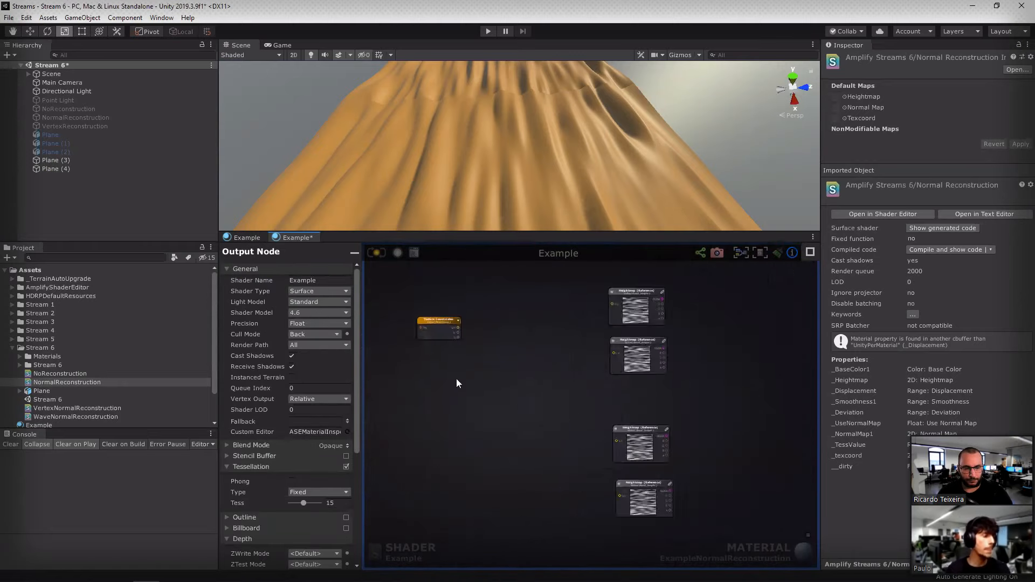
{"action": "left_click_drag", "start_coordinate": [436, 317], "coordinate": [410, 338]}
{"action": "left_click", "coordinate": [573, 322]}
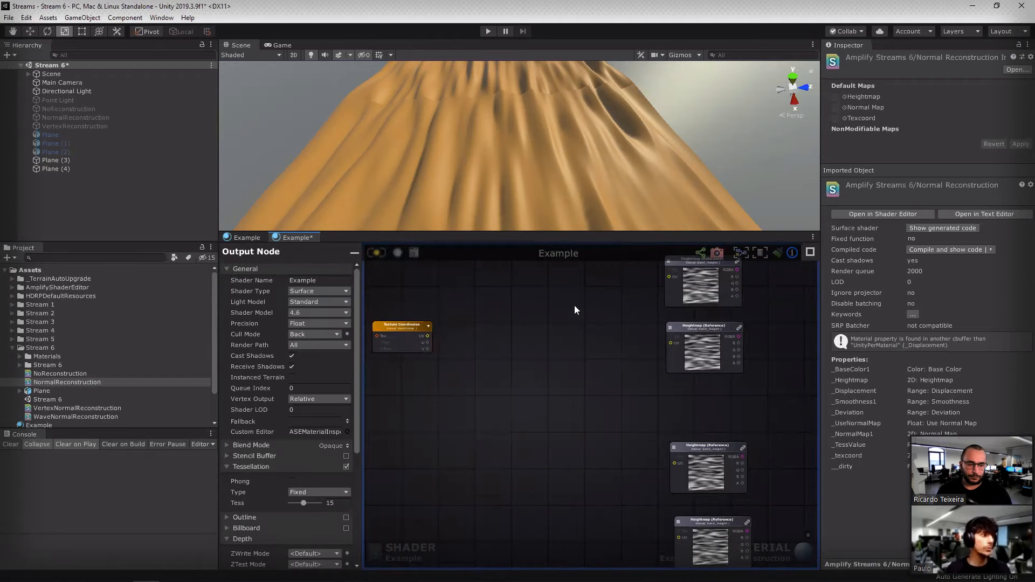
{"action": "middle_click_drag", "start_coordinate": [574, 306], "coordinate": [557, 360]}
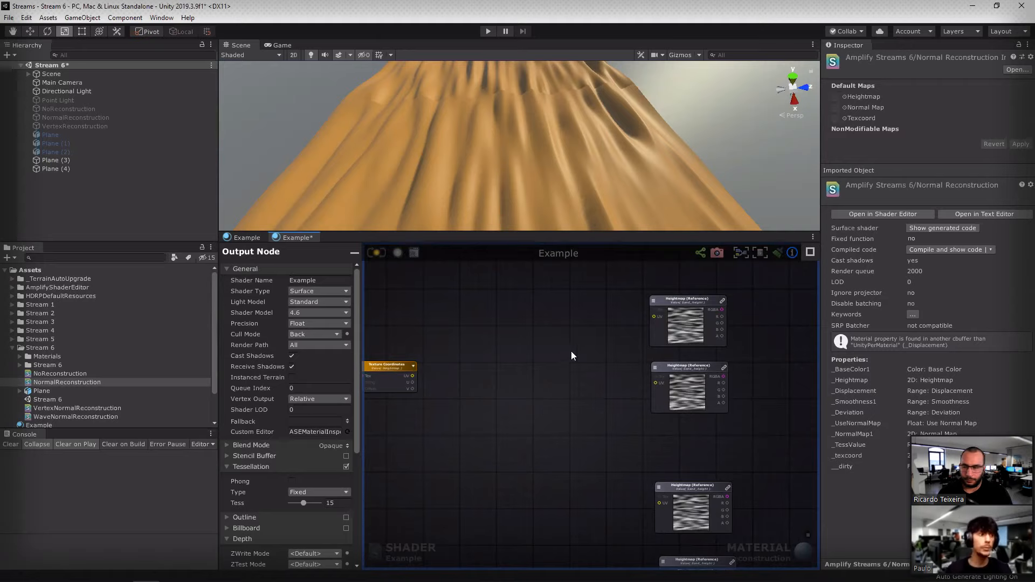
{"action": "left_click_drag", "start_coordinate": [694, 298], "coordinate": [691, 290]}
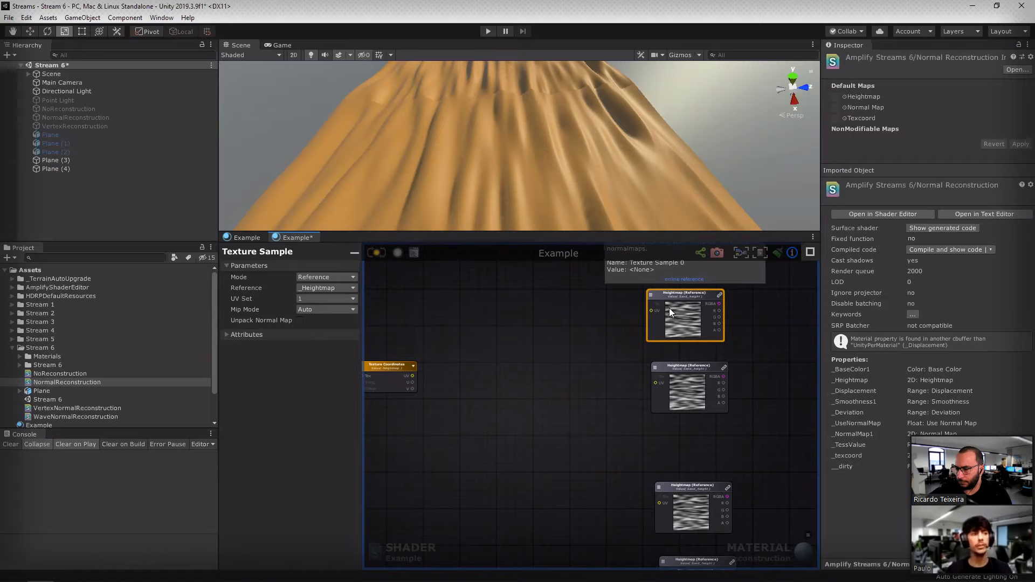
{"action": "left_click", "coordinate": [563, 321]}
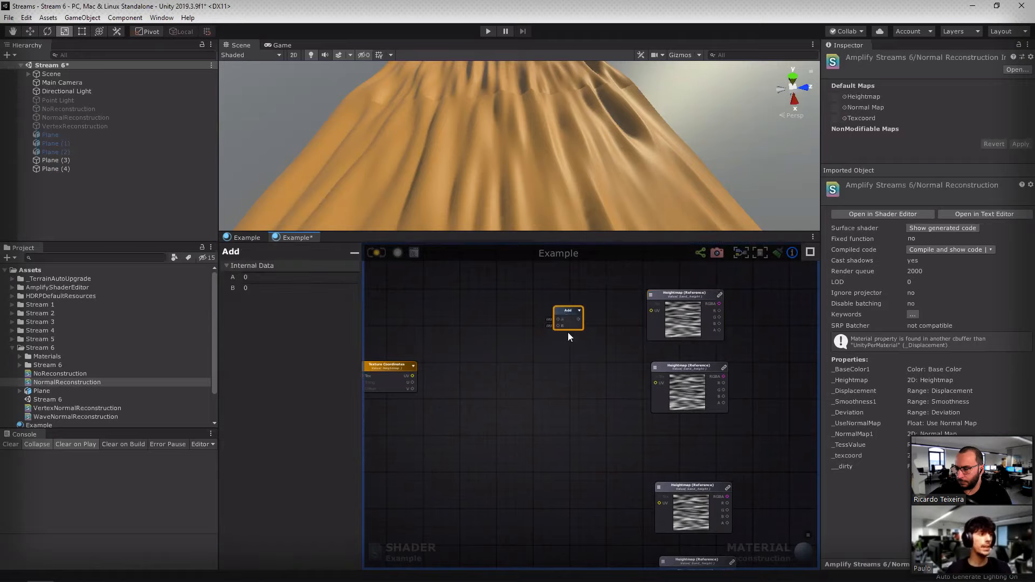
Step: Place three more Add nodes, one before each of the remaining heightmap reference samples
{"action": "left_click", "coordinate": [558, 385]}
{"action": "middle_click_drag", "start_coordinate": [592, 404], "coordinate": [577, 245]}
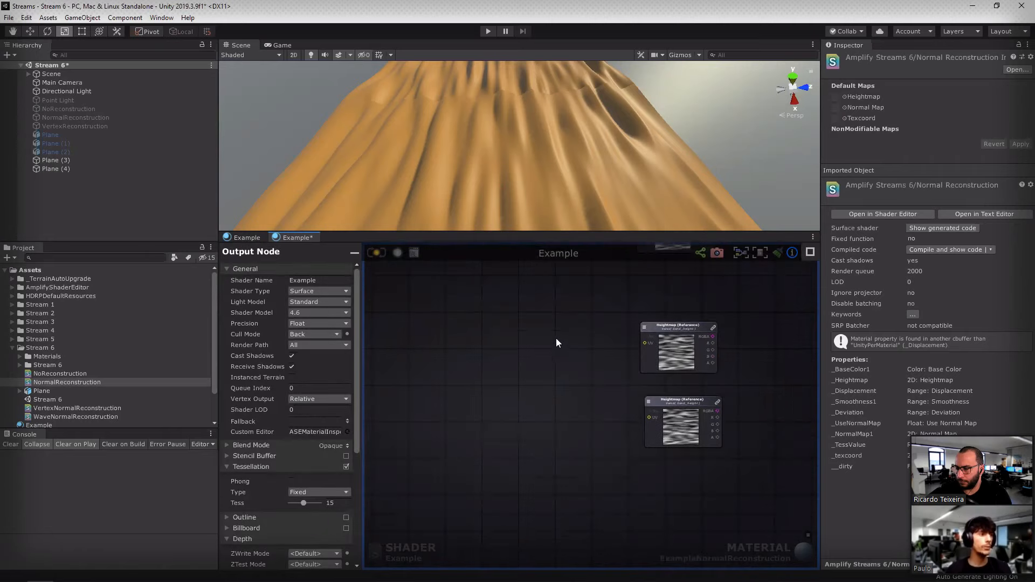
{"action": "left_click", "coordinate": [557, 420]}
{"action": "middle_click_drag", "start_coordinate": [591, 300], "coordinate": [587, 480]}
{"action": "scroll", "coordinate": [561, 358], "scroll_direction": "up", "scroll_amount": 4}
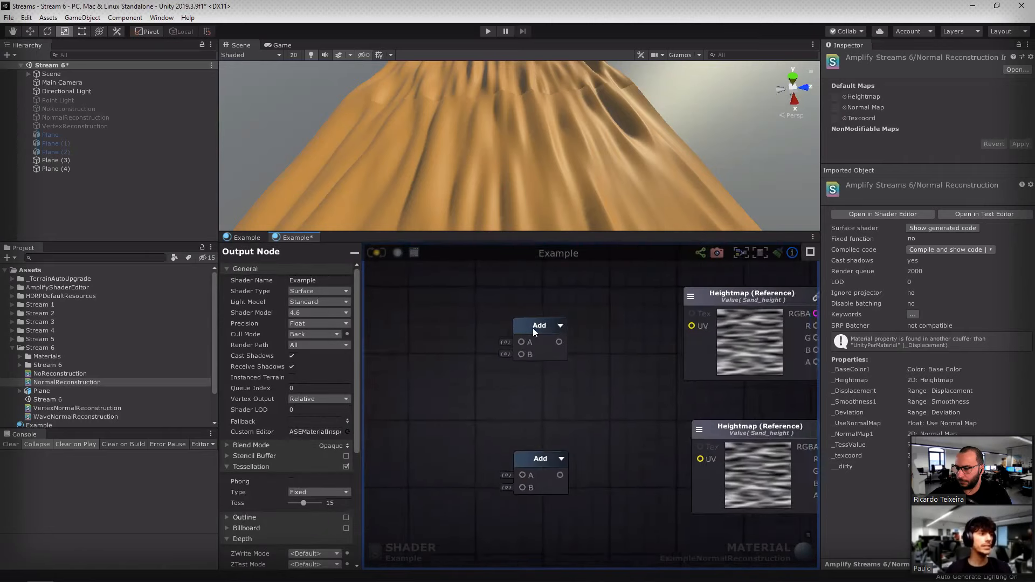
{"action": "scroll", "coordinate": [533, 328], "scroll_direction": "down", "scroll_amount": 3}
{"action": "left_click_drag", "start_coordinate": [458, 284], "coordinate": [741, 367]}
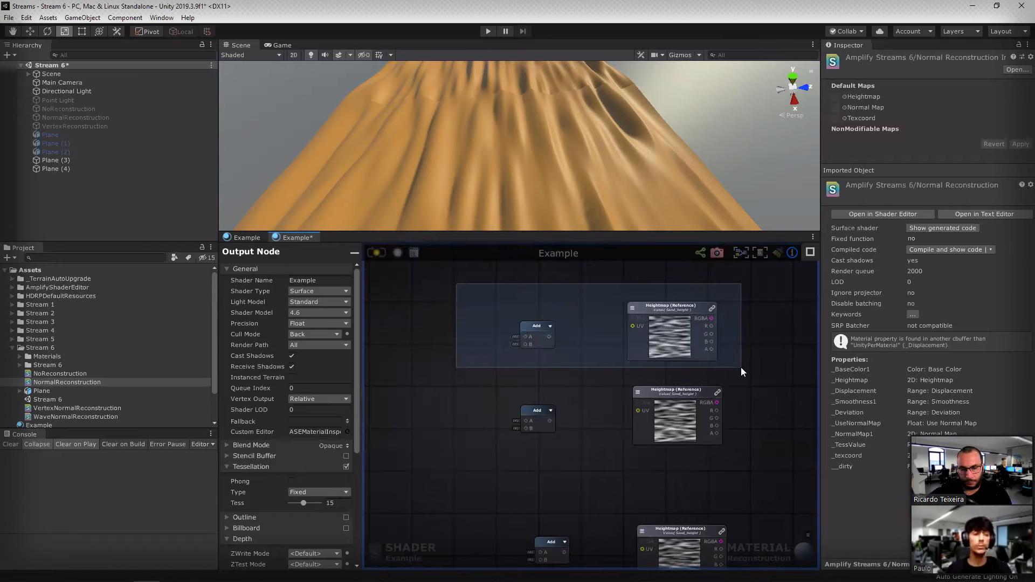
{"action": "left_click_drag", "start_coordinate": [741, 367], "coordinate": [741, 367]}
{"action": "left_click_drag", "start_coordinate": [483, 380], "coordinate": [774, 461]}
{"action": "left_click", "coordinate": [434, 371]}
Step: Connect the Texture Coordinates UV output to input A of the top Add node and move Texture Coordinates up level with it
{"action": "right_click_drag", "start_coordinate": [435, 371], "coordinate": [596, 350]}
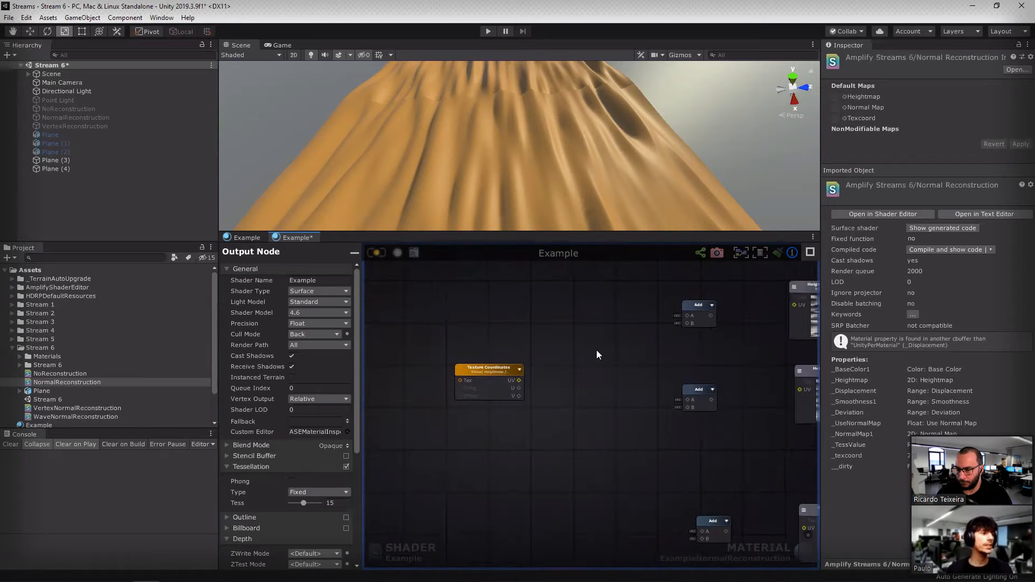
{"action": "left_click_drag", "start_coordinate": [481, 379], "coordinate": [685, 316]}
{"action": "left_click_drag", "start_coordinate": [496, 342], "coordinate": [506, 291]}
{"action": "left_click", "coordinate": [615, 351]}
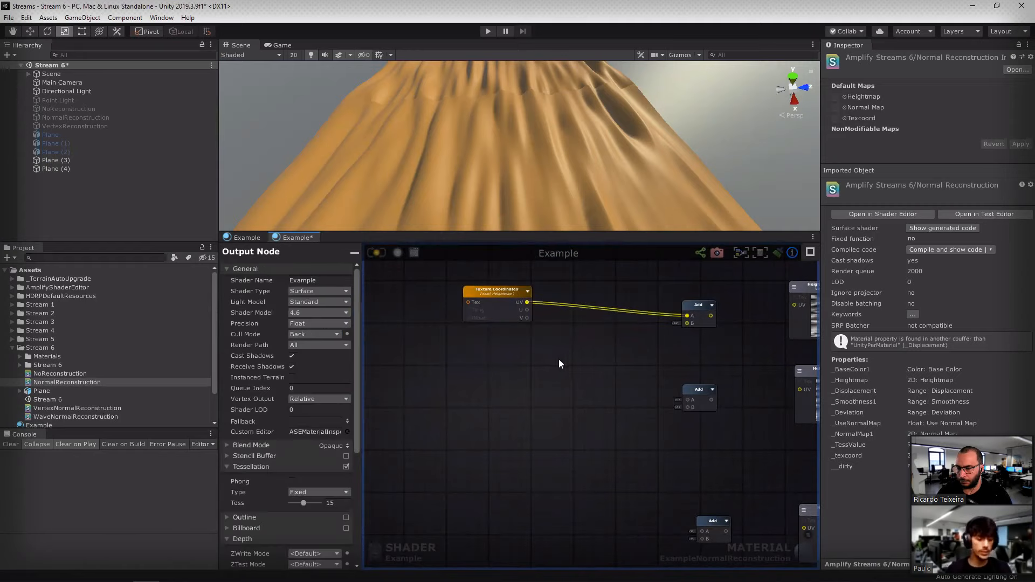
Step: Place a Get Local Var node below the Texture Coordinates node
{"action": "left_click", "coordinate": [535, 361]}
{"action": "scroll", "coordinate": [533, 364], "scroll_direction": "up", "scroll_amount": 3}
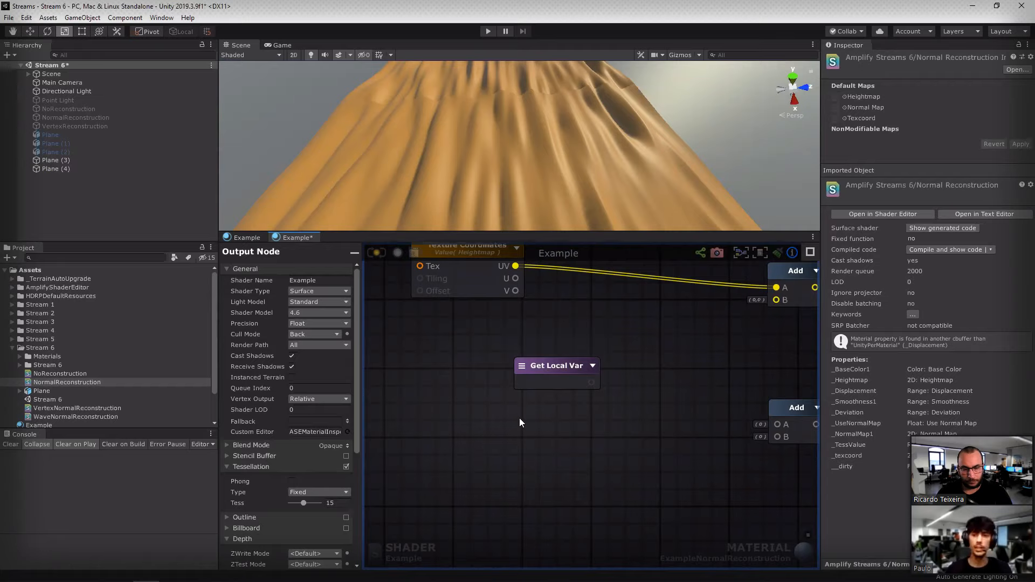
{"action": "left_click", "coordinate": [491, 415]}
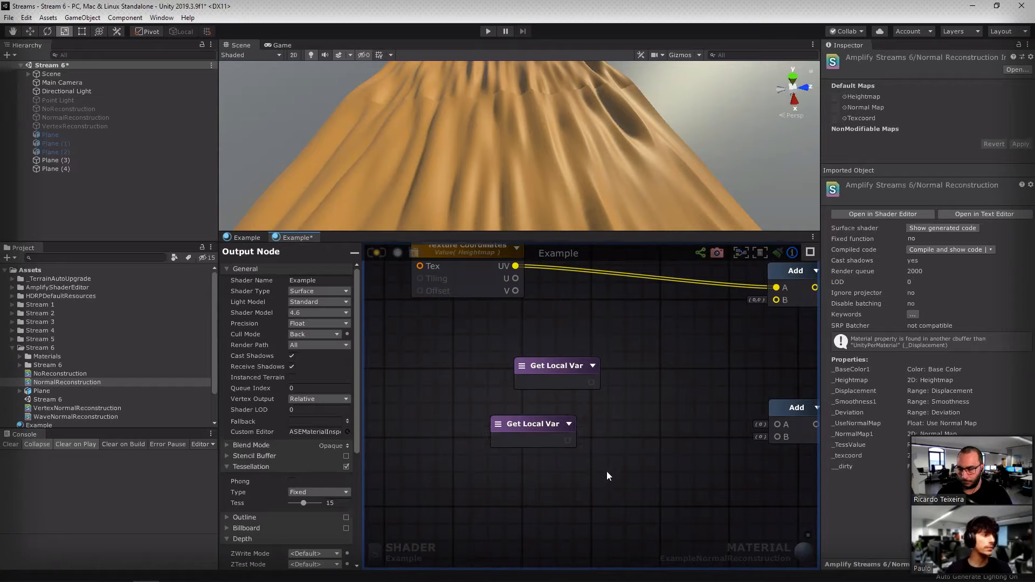
{"action": "left_click", "coordinate": [541, 474]}
{"action": "left_click", "coordinate": [543, 427]}
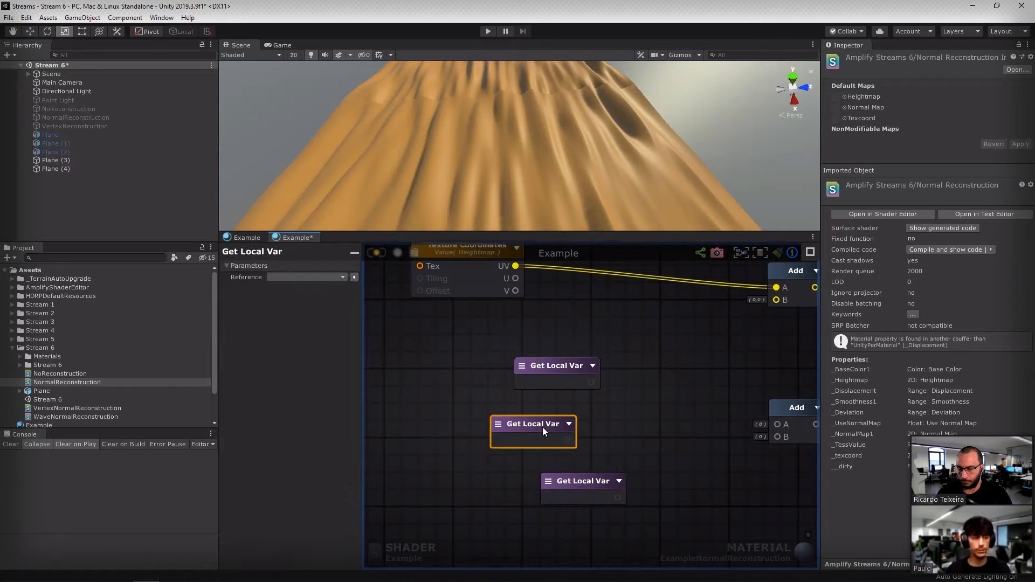
{"action": "key", "text": "Delete"}
{"action": "left_click", "coordinate": [581, 490]}
{"action": "key", "text": "Delete"}
Step: Set the Get Local Var node to deviation and connect it to input B of the top Add node
{"action": "left_click", "coordinate": [550, 382]}
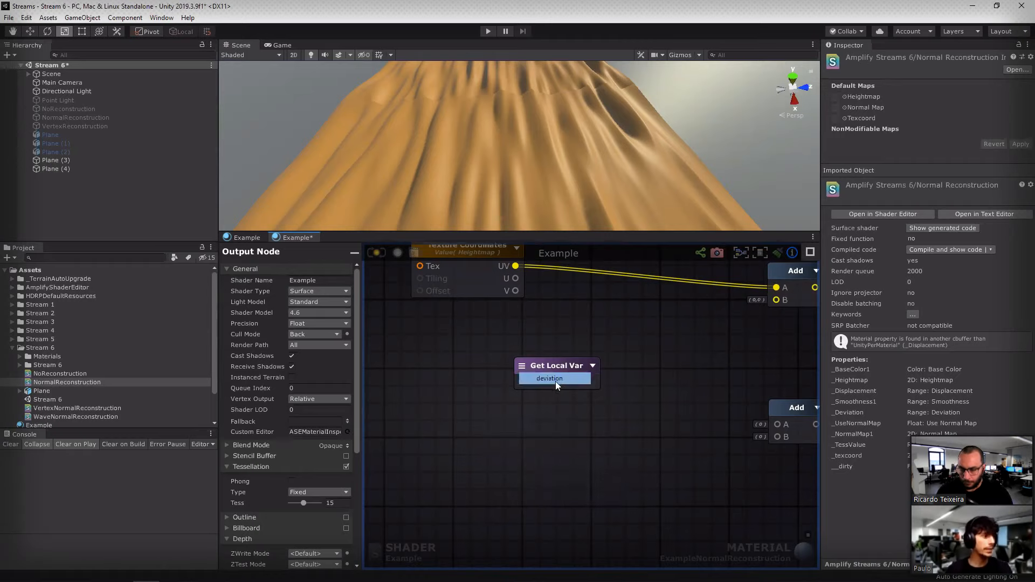
{"action": "left_click_drag", "start_coordinate": [548, 365], "coordinate": [776, 299]}
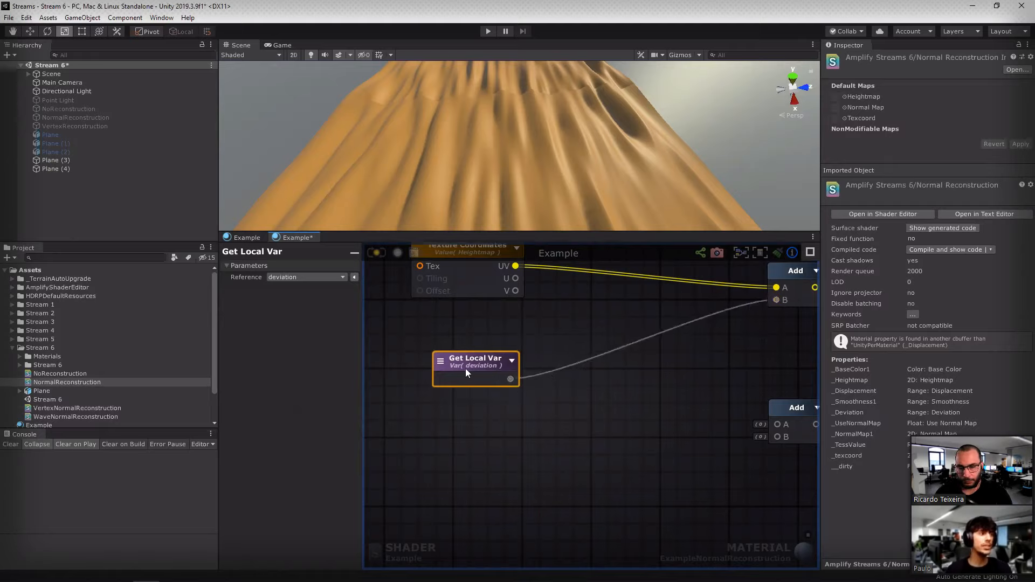
{"action": "right_click_drag", "start_coordinate": [681, 347], "coordinate": [576, 406]}
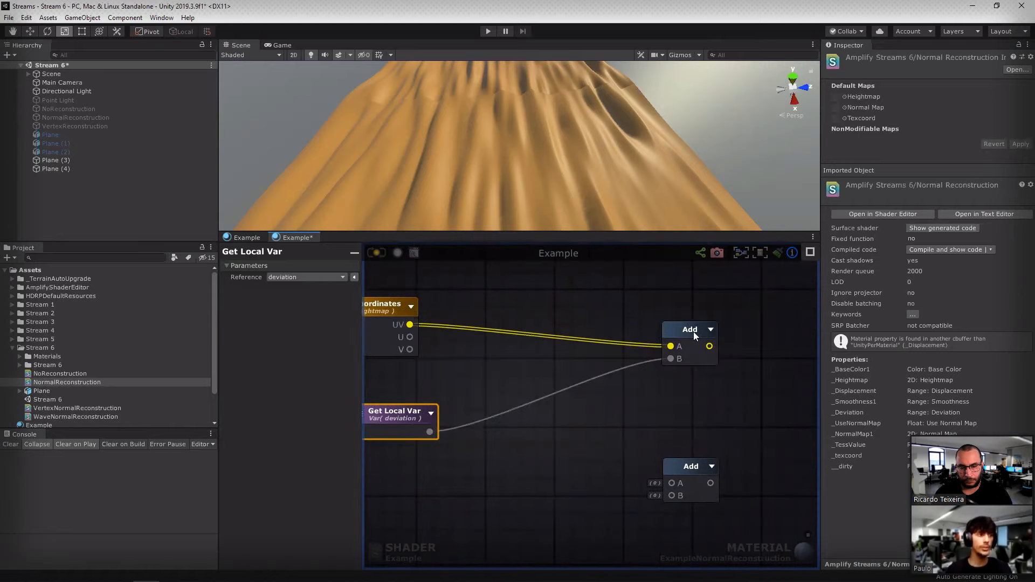
{"action": "left_click_drag", "start_coordinate": [694, 334], "coordinate": [648, 336]}
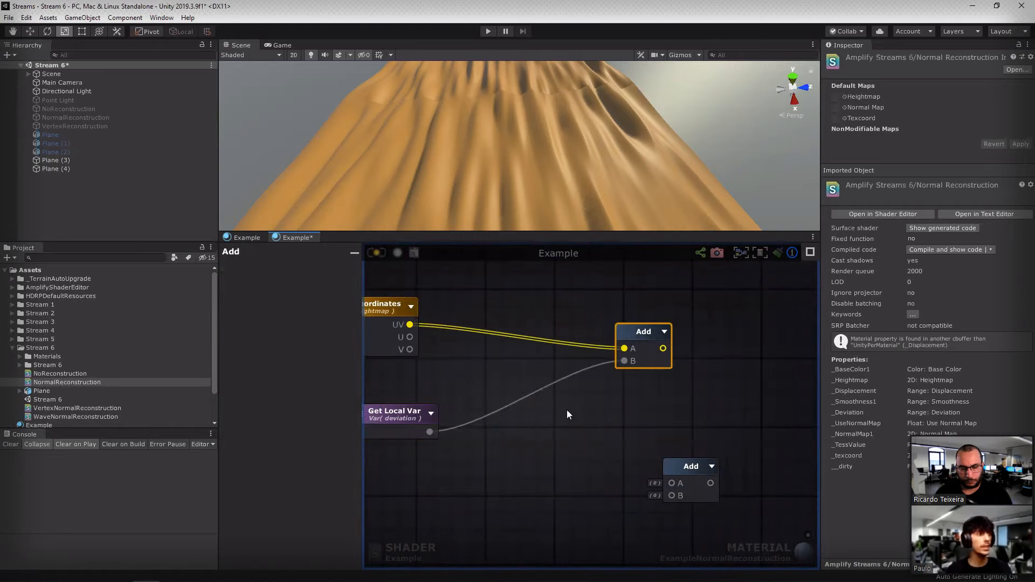
{"action": "right_click_drag", "start_coordinate": [567, 414], "coordinate": [600, 402]}
Step: Insert an Append node with Vector2 output between deviation and the top Add's input B, feeding deviation into X
{"action": "left_click", "coordinate": [587, 406]}
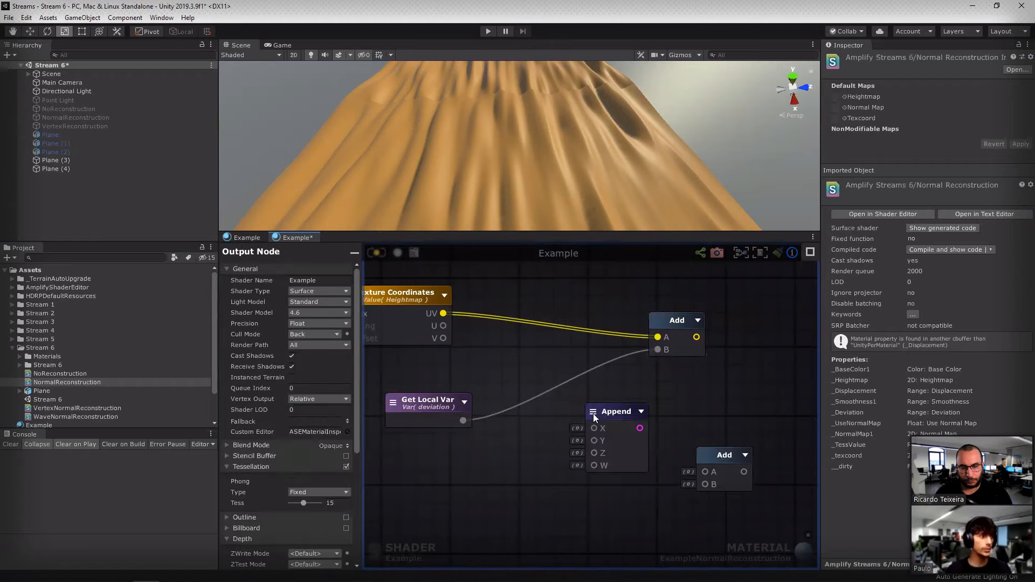
{"action": "left_click", "coordinate": [594, 413]}
{"action": "left_click", "coordinate": [619, 422]}
{"action": "left_click_drag", "start_coordinate": [619, 422], "coordinate": [619, 405]}
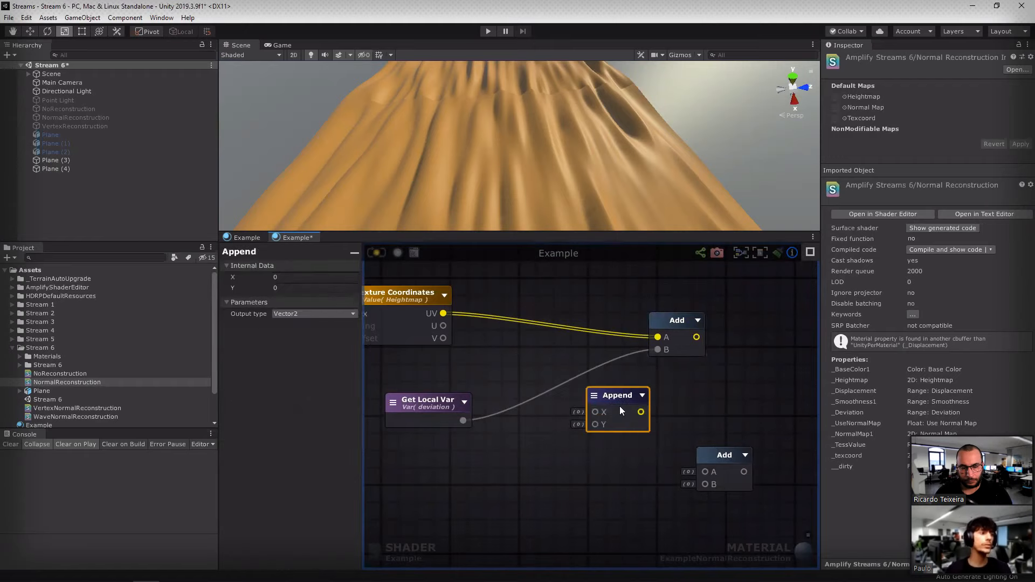
{"action": "left_click_drag", "start_coordinate": [463, 421], "coordinate": [658, 350]}
{"action": "middle_click_drag", "start_coordinate": [747, 388], "coordinate": [714, 361]}
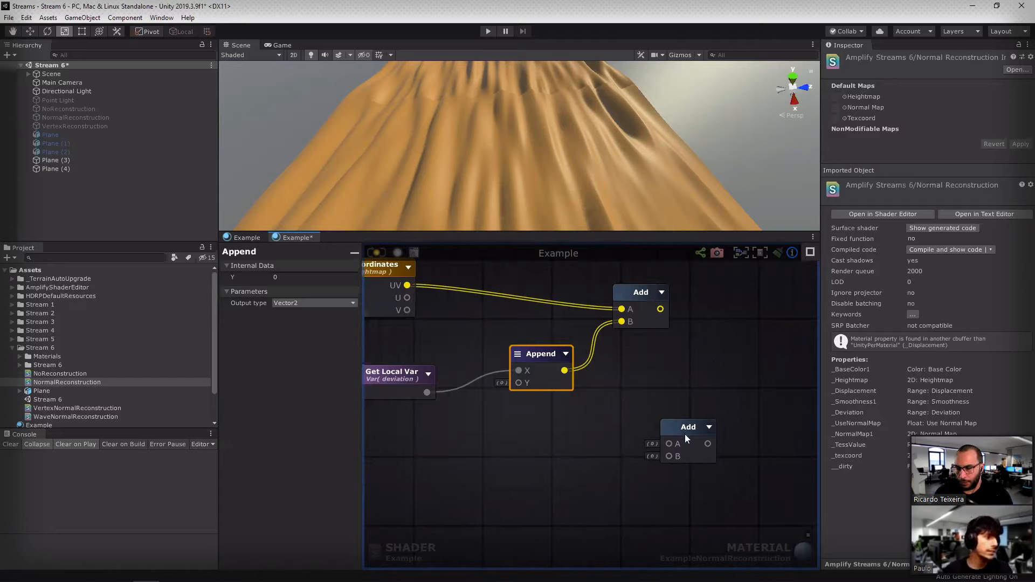
{"action": "left_click_drag", "start_coordinate": [684, 434], "coordinate": [679, 447]}
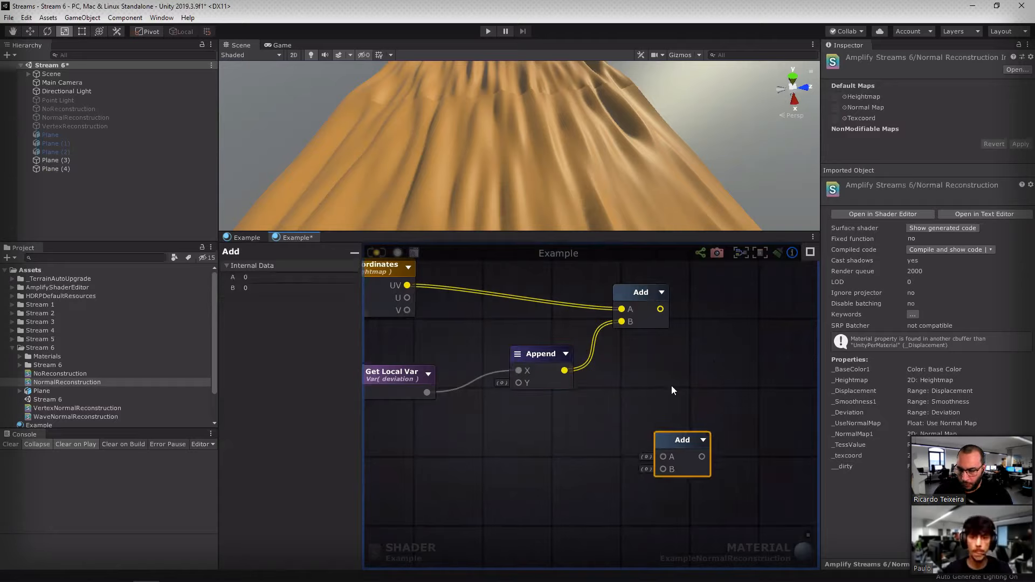
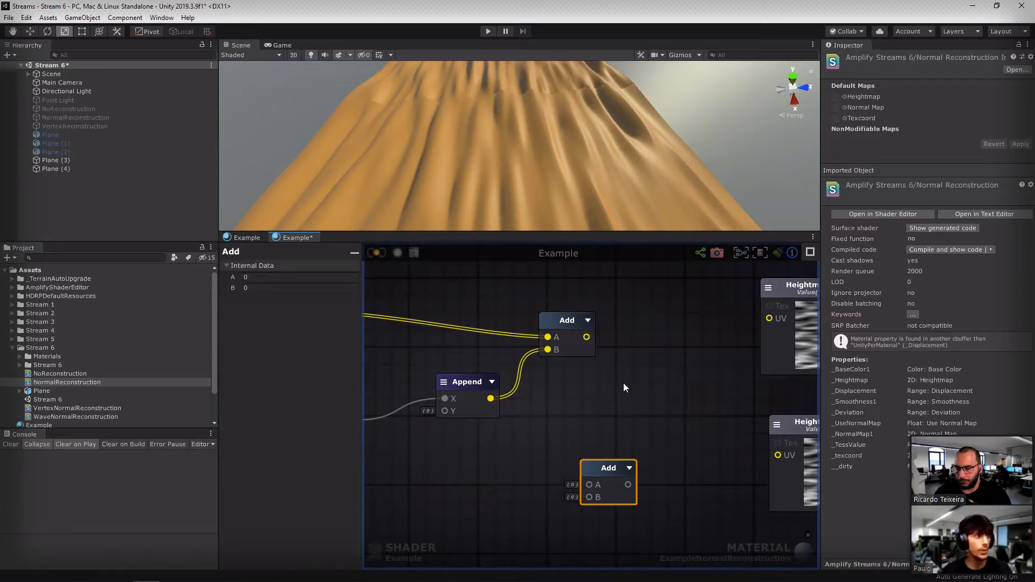
Step: Examine the settings of the original Heightmap sample and of the top heightmap reference sample
{"action": "right_click_drag", "start_coordinate": [670, 363], "coordinate": [542, 425]}
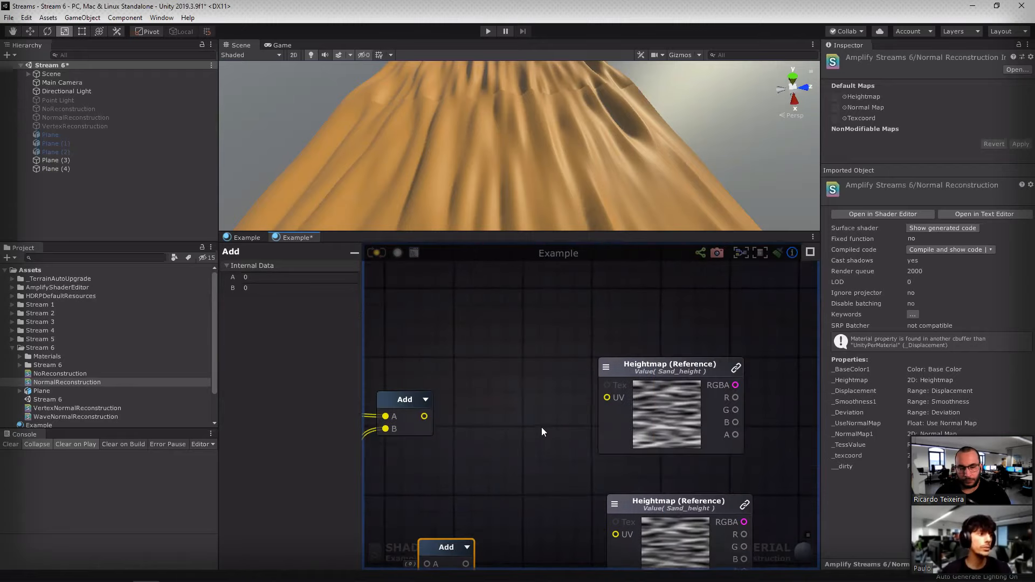
{"action": "scroll", "coordinate": [541, 427], "scroll_direction": "down", "scroll_amount": 4}
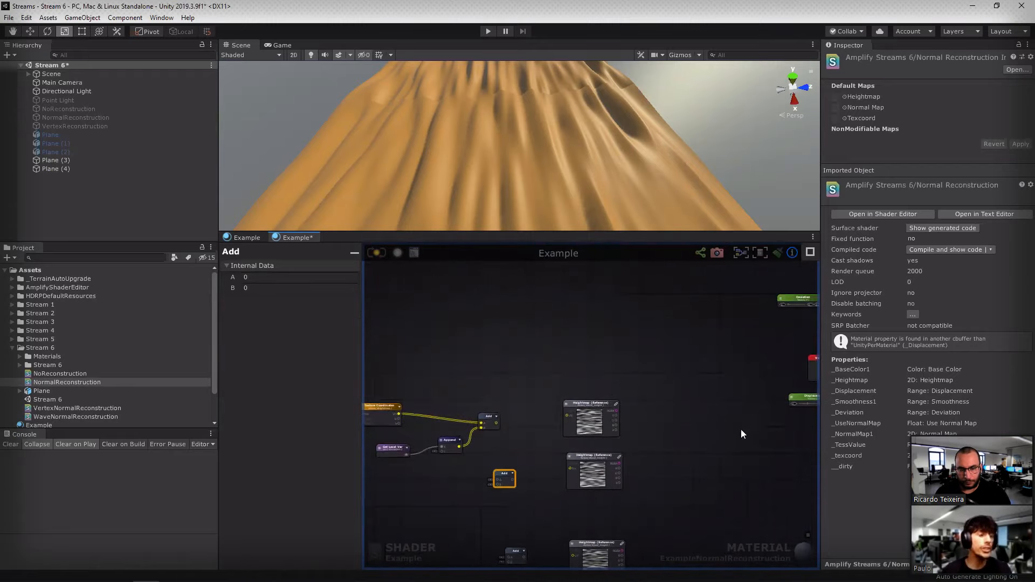
{"action": "right_click_drag", "start_coordinate": [740, 433], "coordinate": [622, 408]}
{"action": "left_click", "coordinate": [720, 407]}
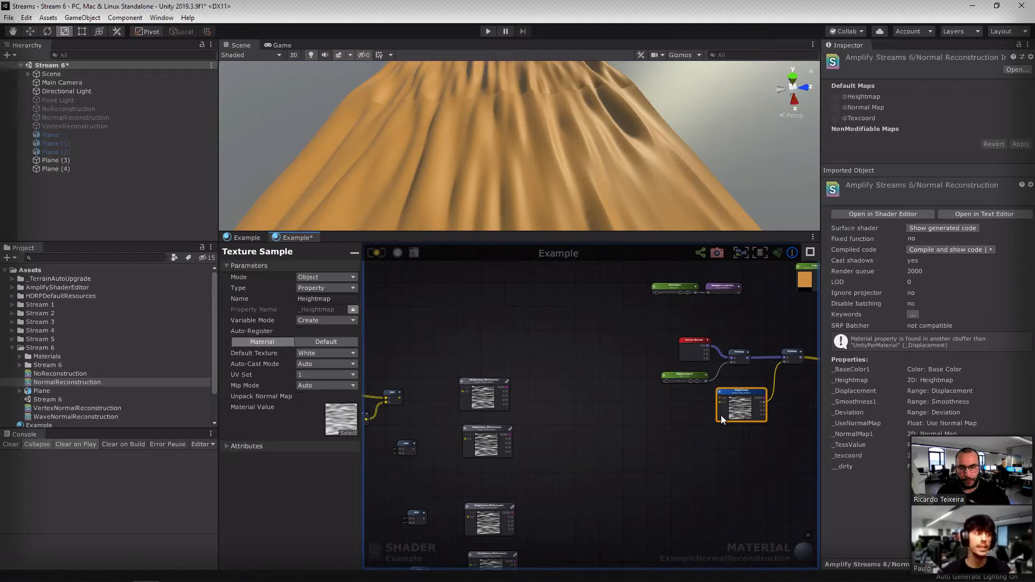
{"action": "left_click", "coordinate": [497, 384]}
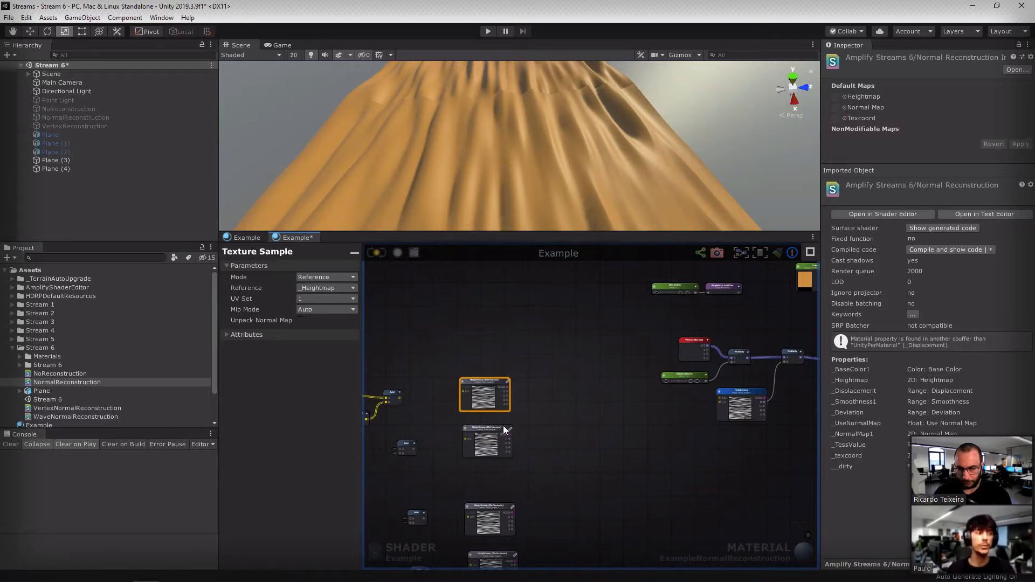
{"action": "scroll", "coordinate": [536, 457], "scroll_direction": "down", "scroll_amount": 3}
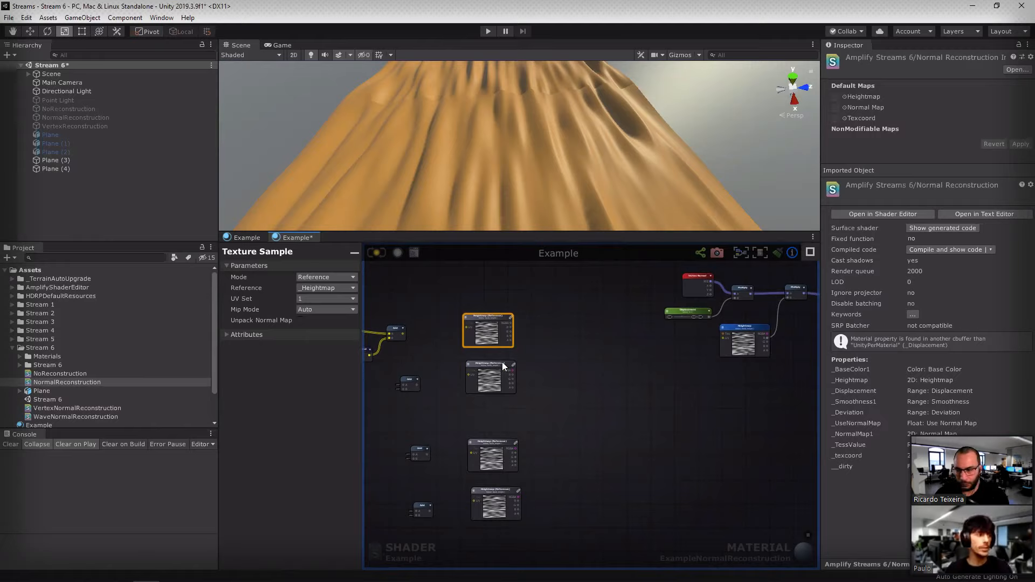
Step: Connect the top Add node's output to the UV input of the top heightmap reference sample
{"action": "middle_click_drag", "start_coordinate": [521, 355], "coordinate": [614, 366]}
{"action": "scroll", "coordinate": [494, 333], "scroll_direction": "up", "scroll_amount": 3}
{"action": "left_click", "coordinate": [536, 354]}
{"action": "middle_click_drag", "start_coordinate": [535, 354], "coordinate": [619, 342]}
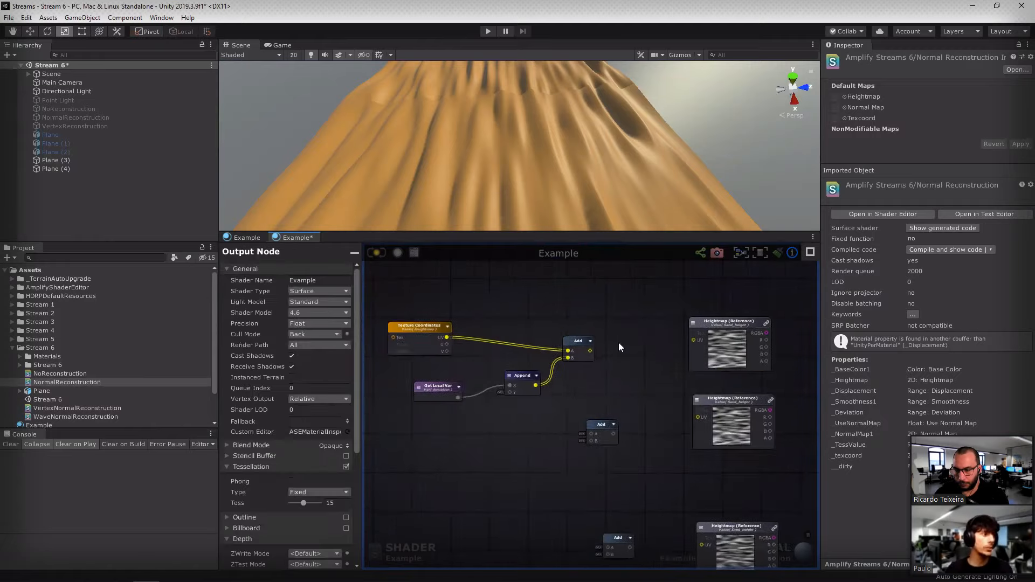
{"action": "left_click_drag", "start_coordinate": [436, 396], "coordinate": [441, 398]}
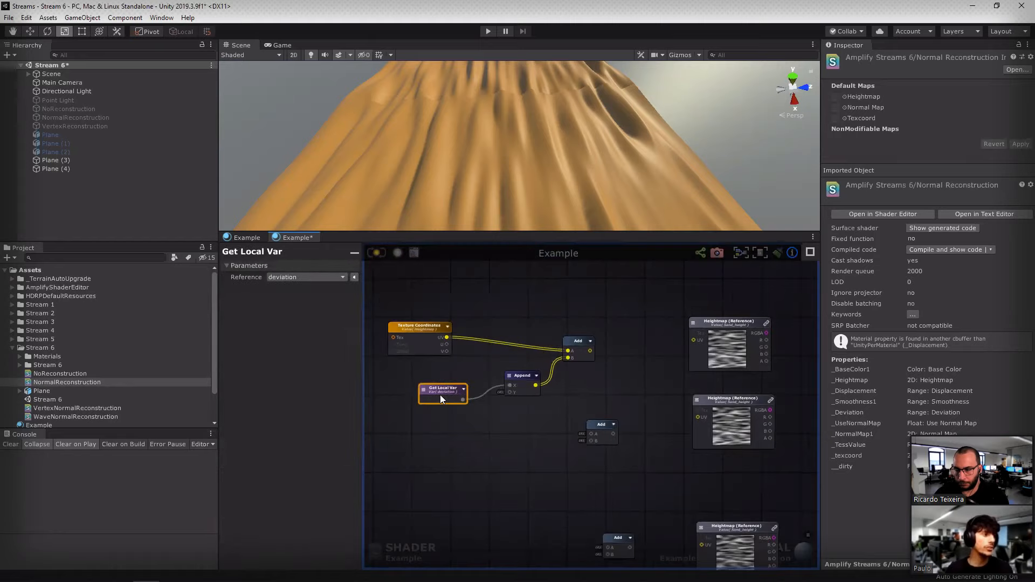
{"action": "left_click", "coordinate": [513, 380]}
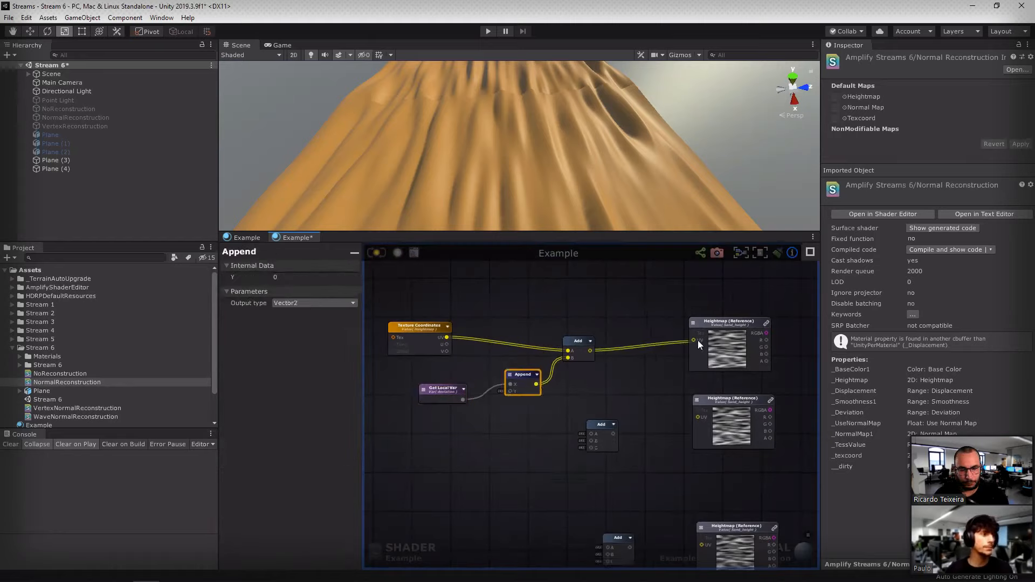
{"action": "middle_click_drag", "start_coordinate": [630, 410], "coordinate": [658, 358]}
Step: Duplicate the Append node and place the copy below the original, in front of the second Add node
{"action": "left_click", "coordinate": [537, 367]}
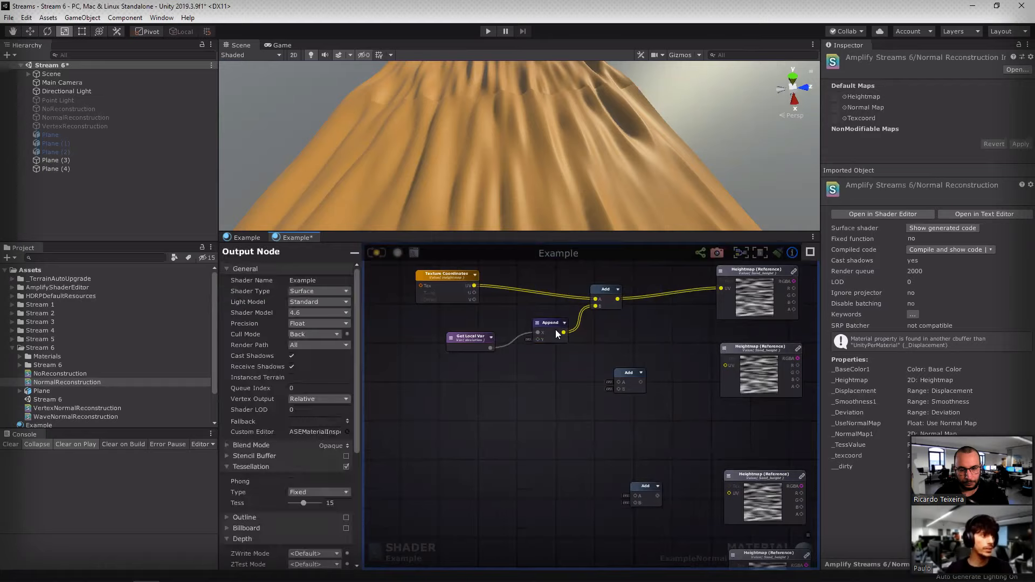
{"action": "left_click", "coordinate": [555, 328]}
{"action": "key", "text": "ctrl+c"}
{"action": "key", "text": "ctrl+v"}
{"action": "left_click_drag", "start_coordinate": [561, 386], "coordinate": [553, 382]}
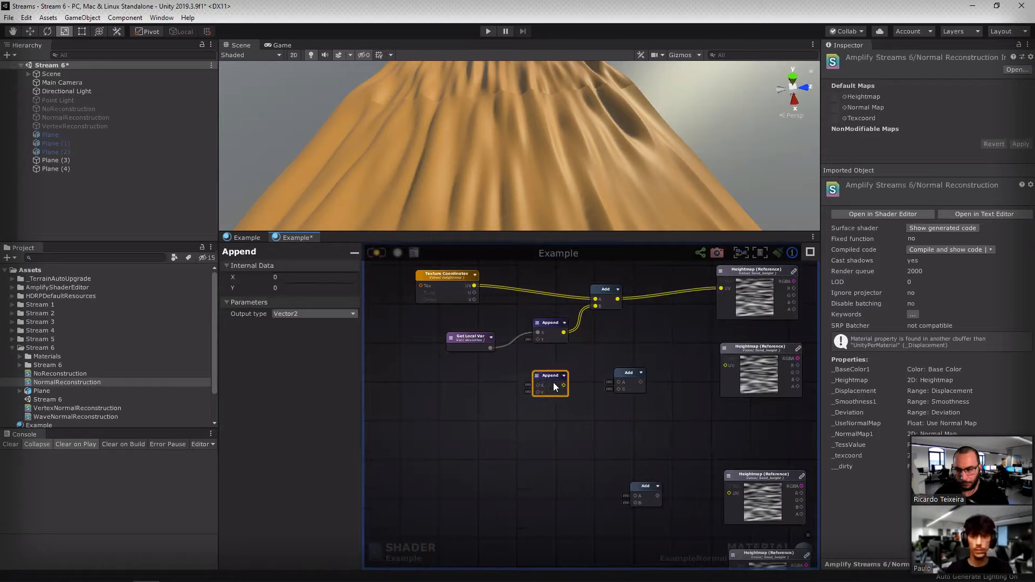
{"action": "left_click", "coordinate": [488, 384]}
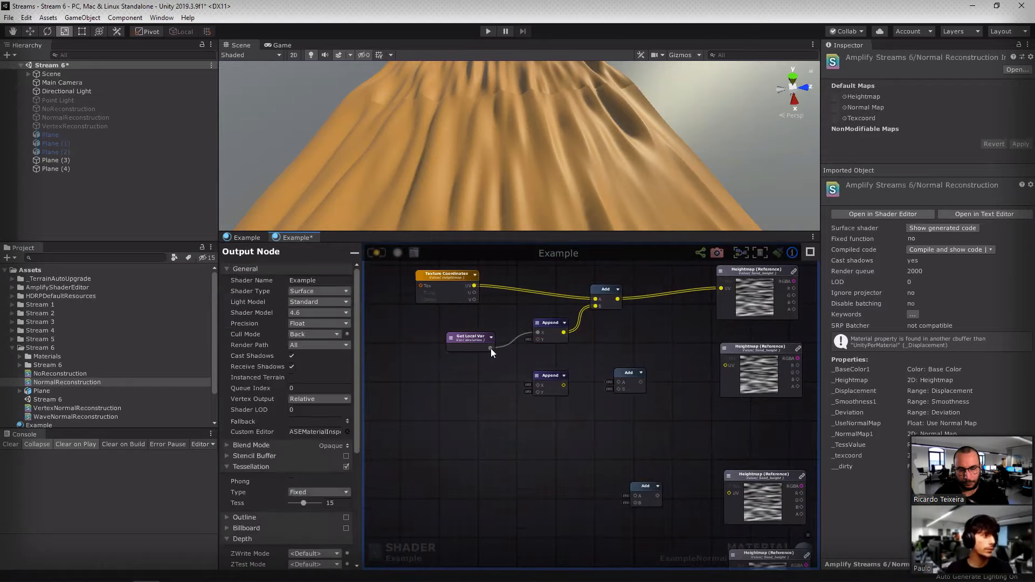
Step: Connect deviation to the Y input of the copied Append node and feed that node into input A of the second Add
{"action": "left_click_drag", "start_coordinate": [491, 348], "coordinate": [620, 382]}
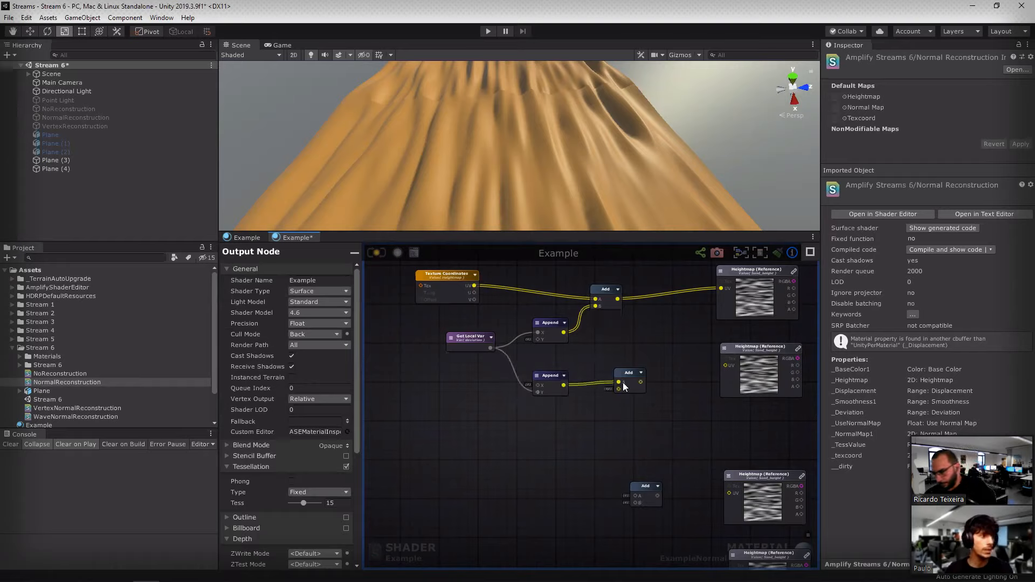
{"action": "left_click", "coordinate": [632, 388]}
{"action": "right_click_drag", "start_coordinate": [625, 378], "coordinate": [624, 346]}
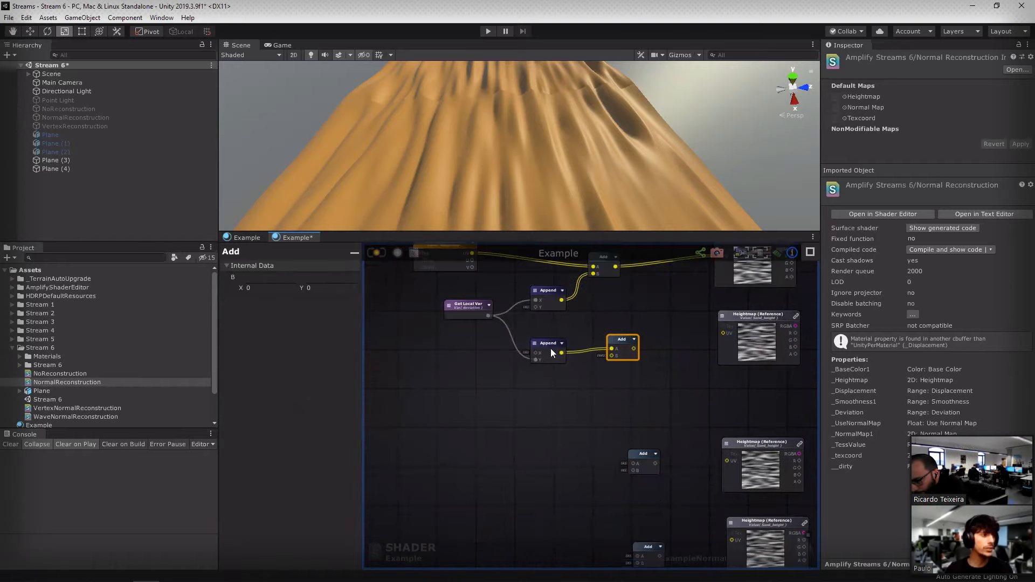
{"action": "middle_click_drag", "start_coordinate": [694, 367], "coordinate": [605, 295]}
{"action": "left_click_drag", "start_coordinate": [589, 343], "coordinate": [768, 517]}
{"action": "middle_click_drag", "start_coordinate": [753, 350], "coordinate": [741, 515]}
{"action": "left_click_drag", "start_coordinate": [741, 515], "coordinate": [637, 337]}
{"action": "middle_click_drag", "start_coordinate": [606, 461], "coordinate": [627, 447]}
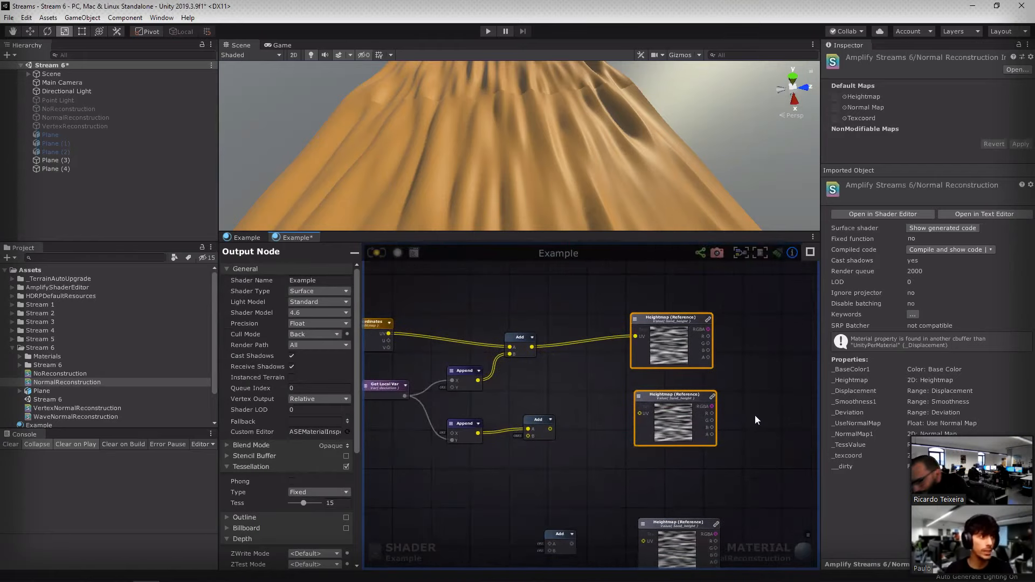
{"action": "middle_click_drag", "start_coordinate": [772, 353], "coordinate": [637, 341]}
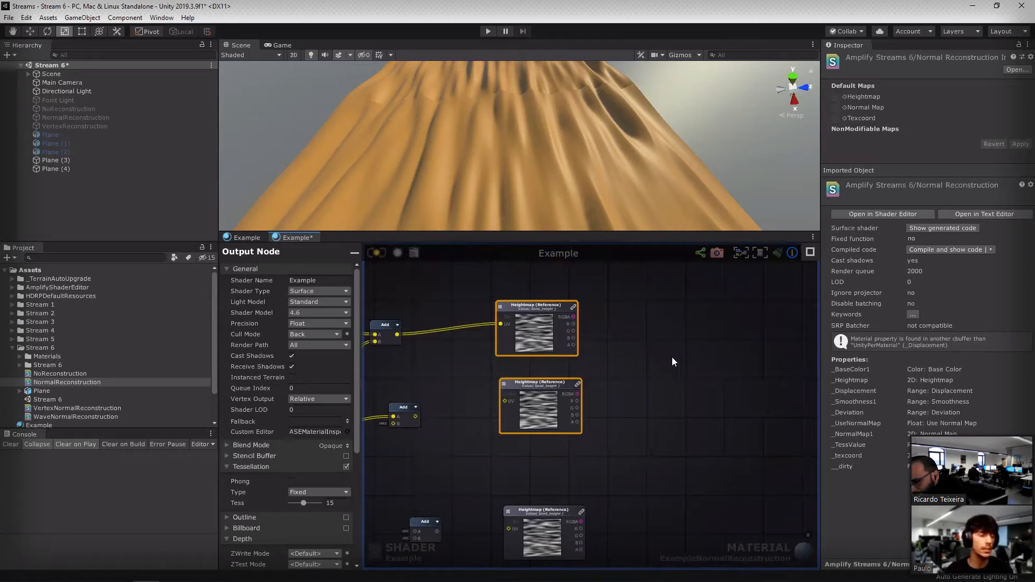
{"action": "middle_click_drag", "start_coordinate": [678, 405], "coordinate": [620, 381]}
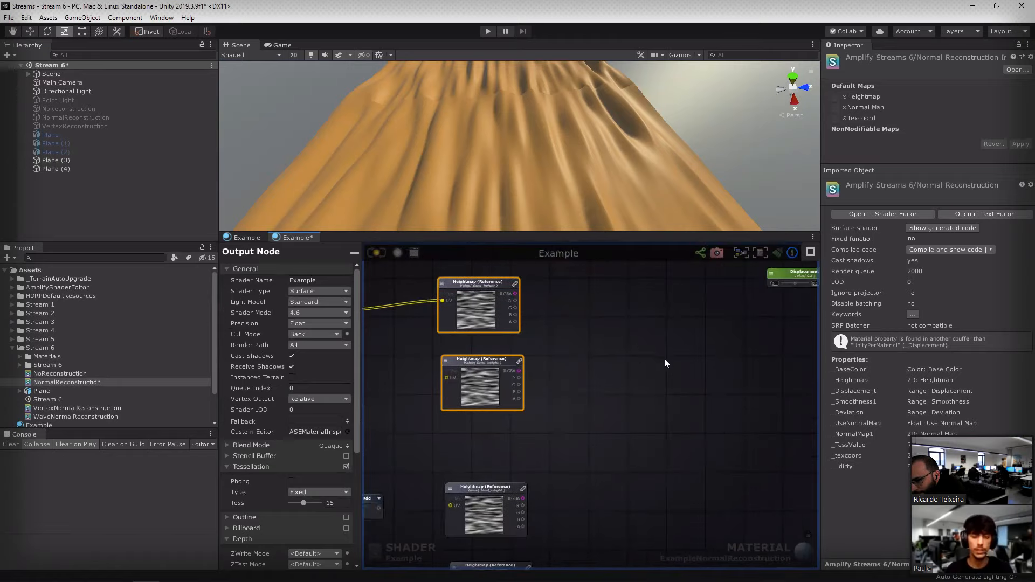
Step: Move the lower Append connection on the second Add node from input A to input B
{"action": "middle_click_drag", "start_coordinate": [552, 353], "coordinate": [733, 366]}
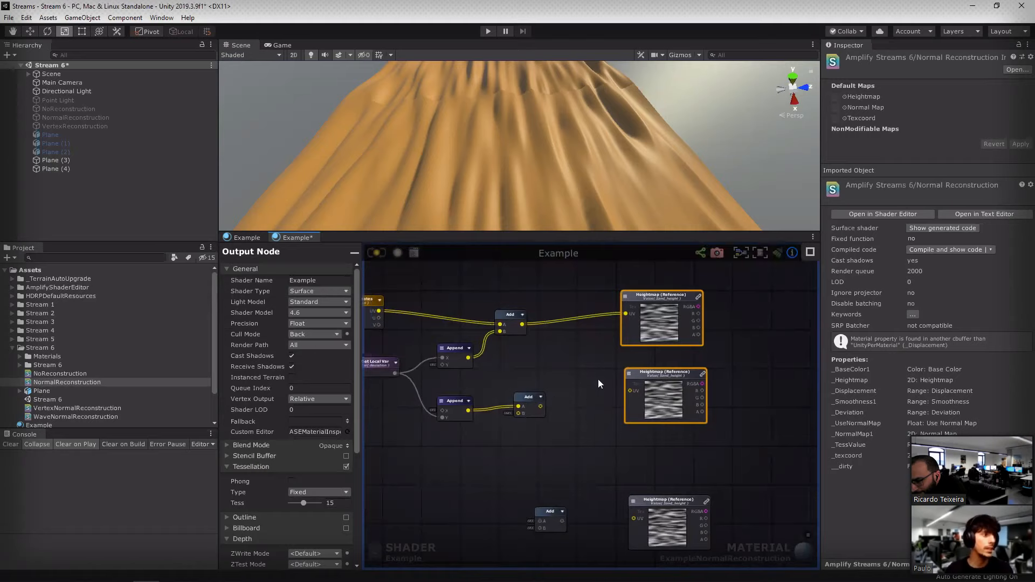
{"action": "left_click_drag", "start_coordinate": [570, 388], "coordinate": [558, 394]}
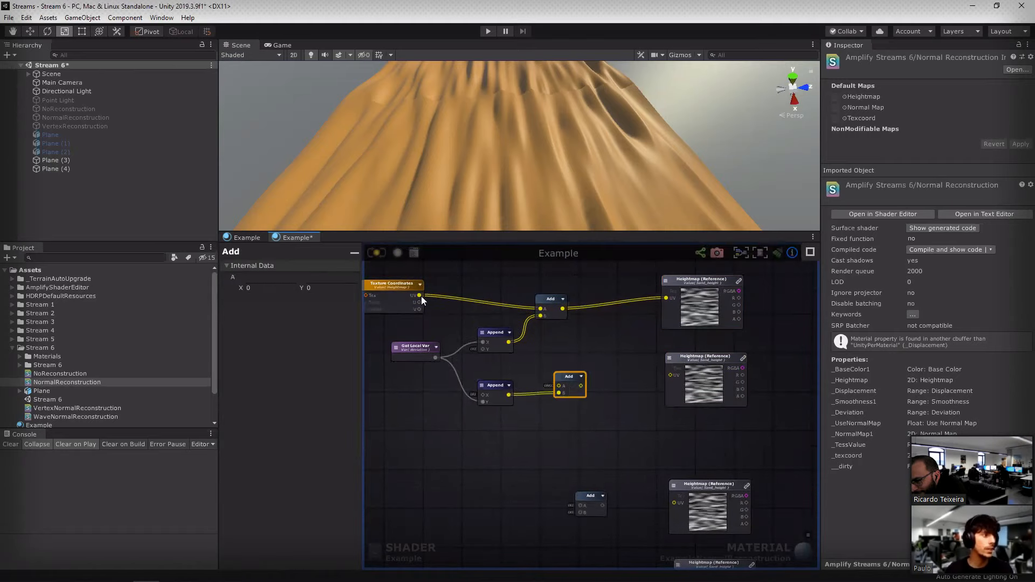
Step: Wire the texture coordinates' UV through the second Add node's A input into the second heightmap reference sample, and line up the two upper samples
{"action": "left_click_drag", "start_coordinate": [421, 296], "coordinate": [670, 375]}
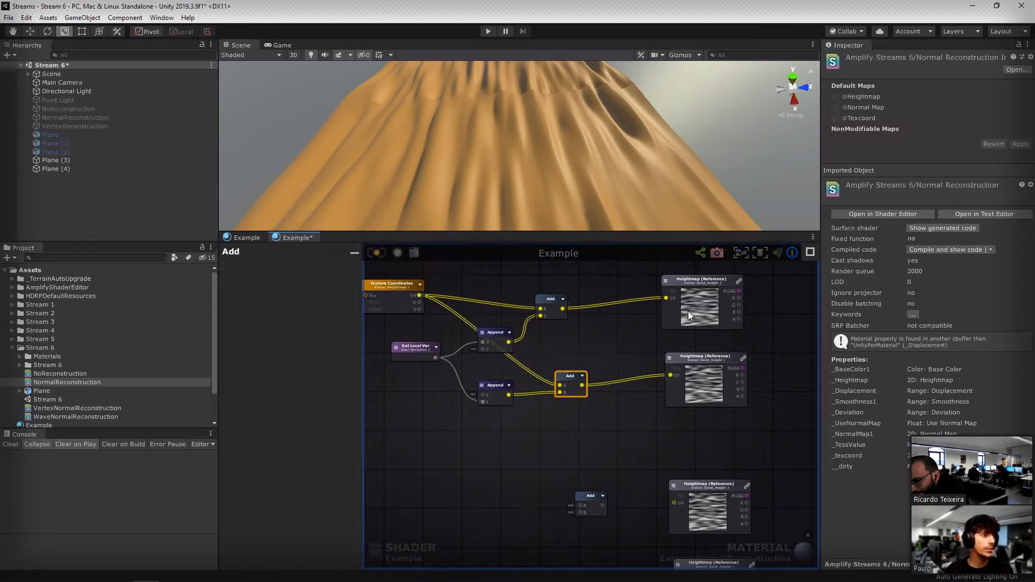
{"action": "left_click_drag", "start_coordinate": [667, 323], "coordinate": [664, 305]}
{"action": "left_click_drag", "start_coordinate": [679, 357], "coordinate": [678, 371]}
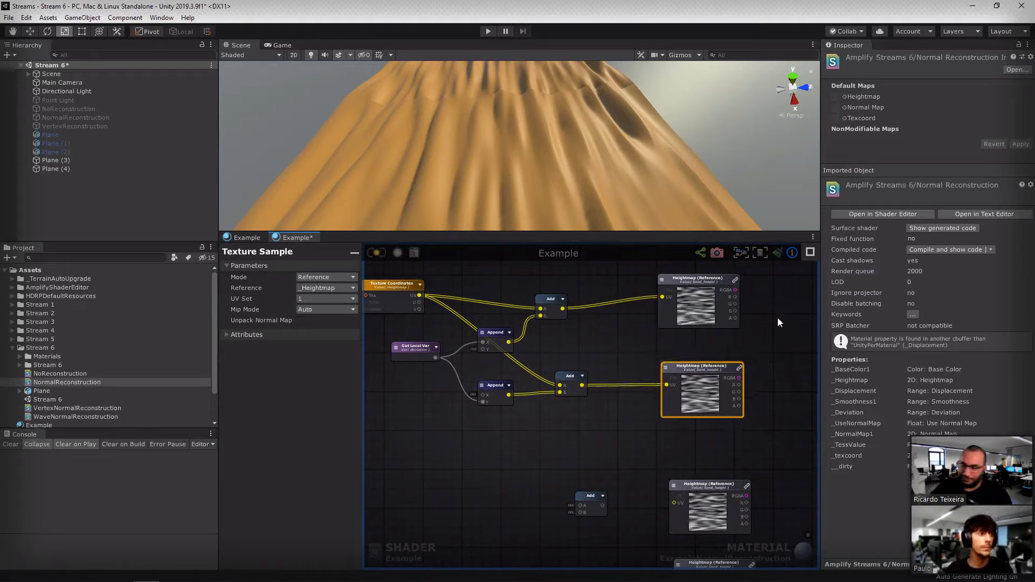
Step: Add a Negate node before the two lower Add nodes and feed it from a copy of the deviation Get Local Var node
{"action": "middle_click_drag", "start_coordinate": [512, 434], "coordinate": [544, 345]}
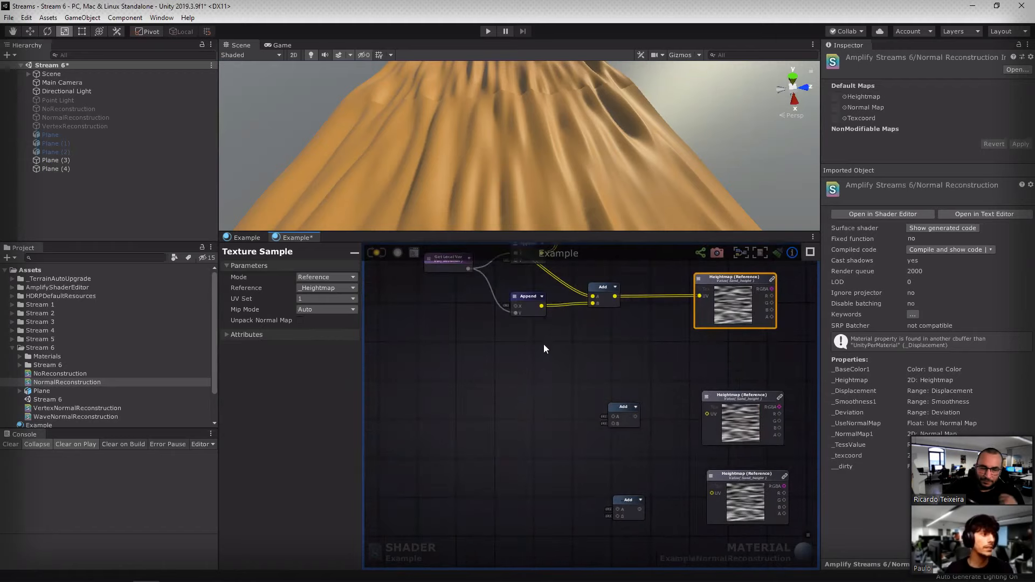
{"action": "right_click", "coordinate": [490, 444]}
{"action": "type", "text": "neg"}
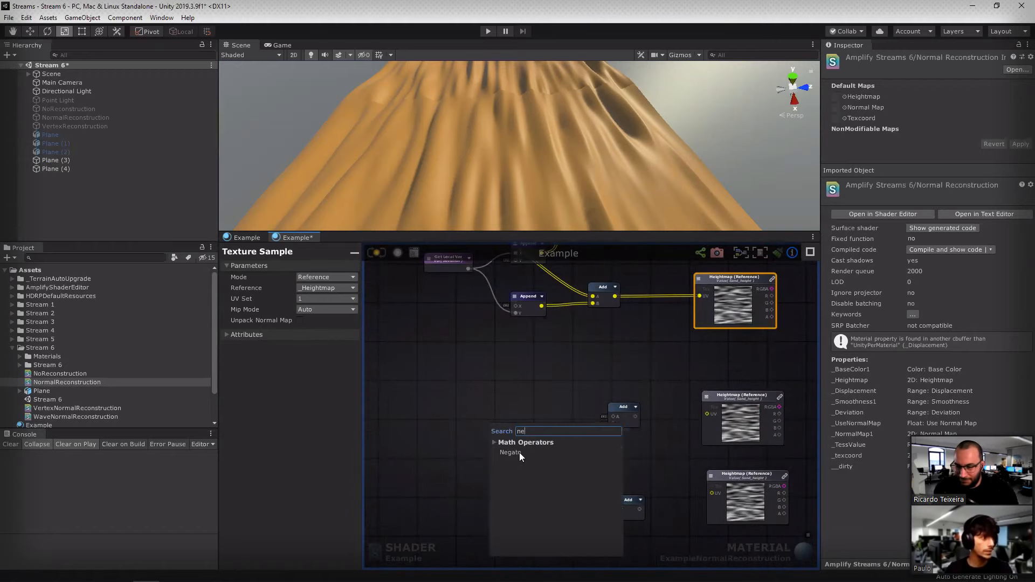
{"action": "left_click", "coordinate": [519, 452]}
{"action": "middle_click_drag", "start_coordinate": [464, 308], "coordinate": [471, 331]}
{"action": "left_click", "coordinate": [454, 284]}
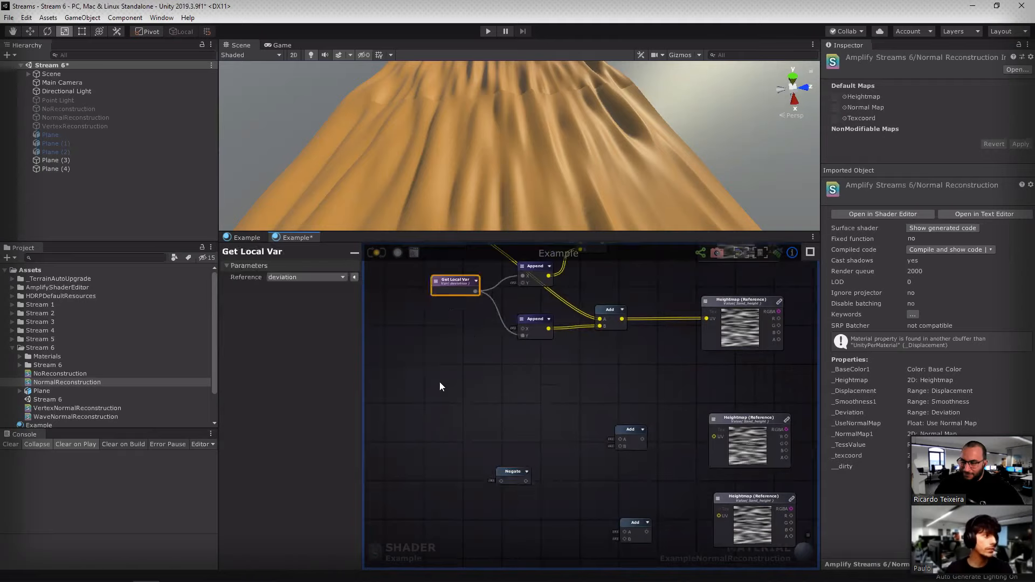
{"action": "key", "text": "ctrl+c"}
{"action": "key", "text": "ctrl+v"}
{"action": "left_click_drag", "start_coordinate": [464, 462], "coordinate": [502, 481]}
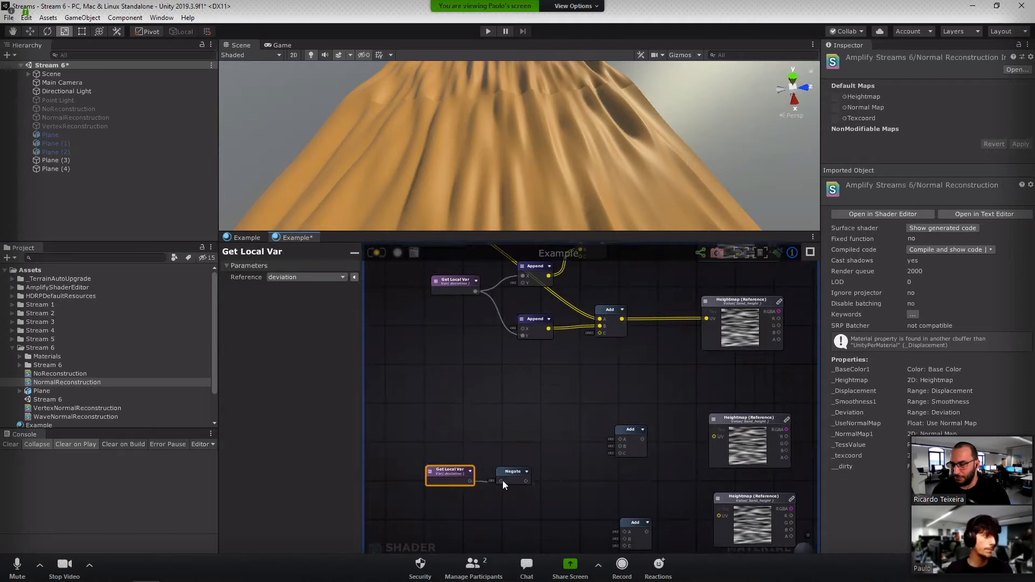
Step: Duplicate both Append nodes and place the copies between the Negate node and the two lower Add nodes
{"action": "middle_click_drag", "start_coordinate": [516, 380], "coordinate": [517, 414]}
{"action": "left_click_drag", "start_coordinate": [509, 412], "coordinate": [545, 320]}
{"action": "middle_click_drag", "start_coordinate": [547, 432], "coordinate": [542, 415]}
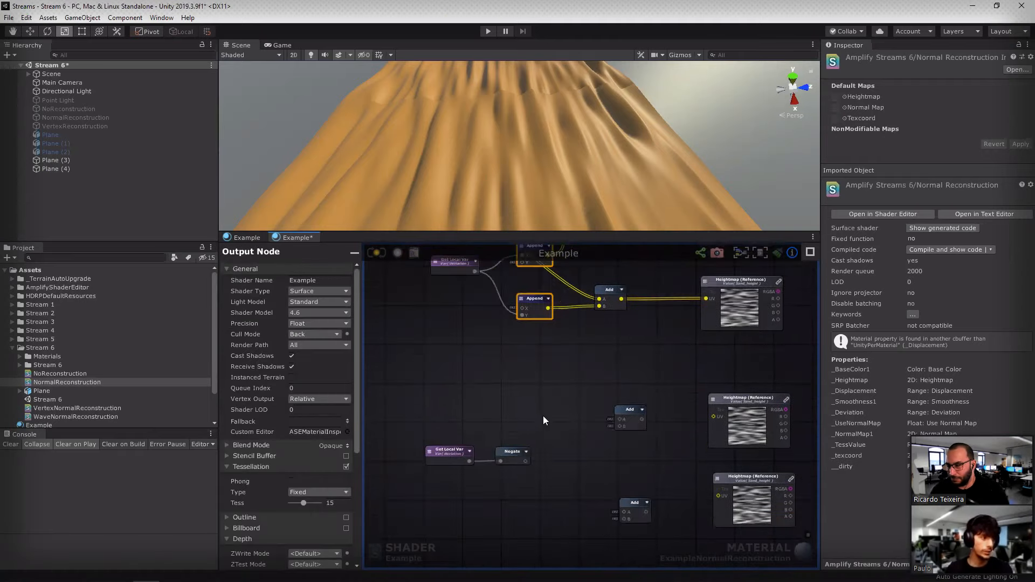
{"action": "key", "text": "ctrl+c"}
{"action": "key", "text": "ctrl+v"}
{"action": "left_click_drag", "start_coordinate": [567, 471], "coordinate": [569, 499]}
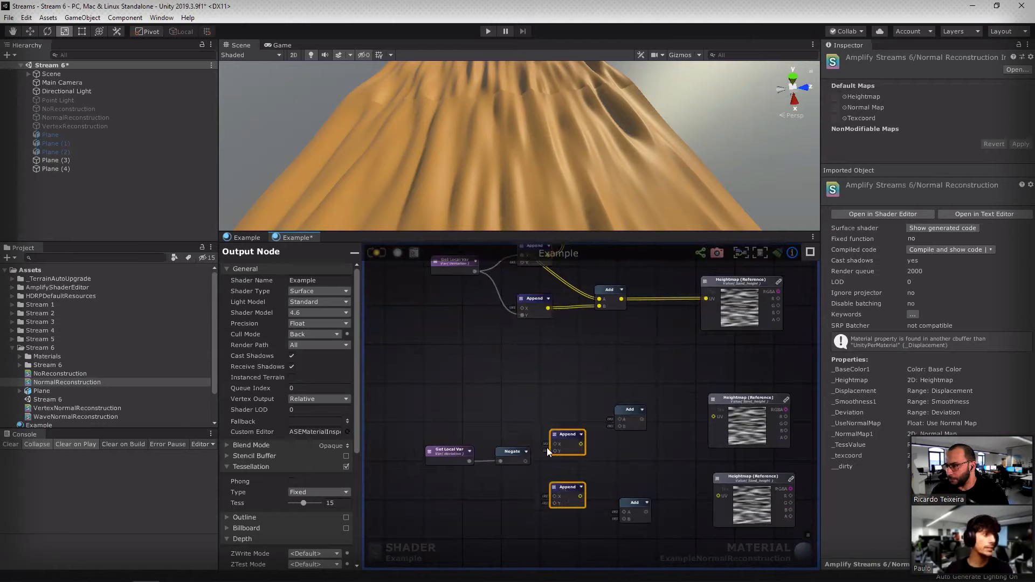
Step: Connect Negate to X of the upper copied Append and Y of the lower one, and feed each into input B of its Add
{"action": "left_click", "coordinate": [533, 454]}
{"action": "left_click_drag", "start_coordinate": [526, 461], "coordinate": [620, 426]}
{"action": "middle_click_drag", "start_coordinate": [654, 402], "coordinate": [642, 339]}
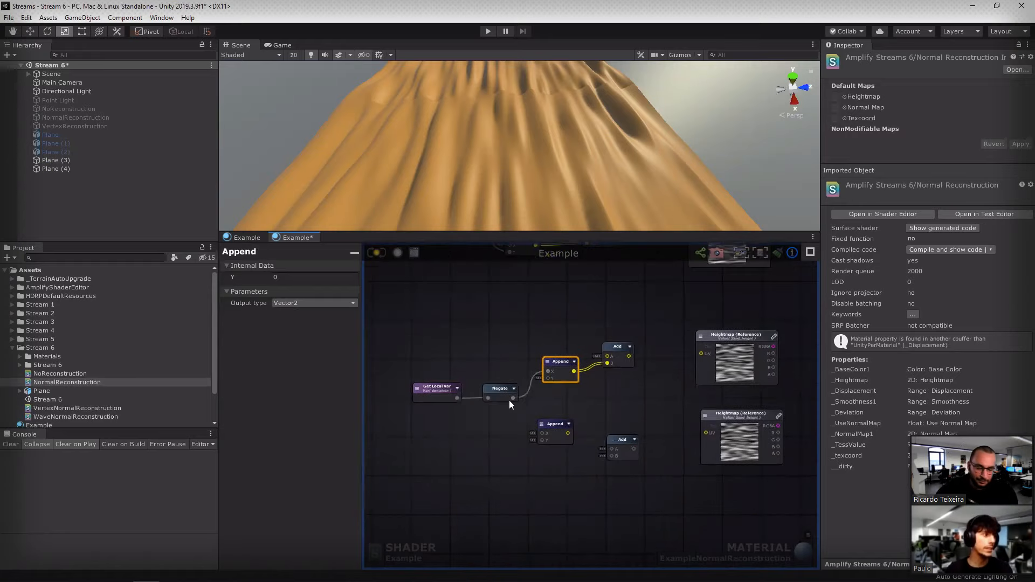
{"action": "left_click_drag", "start_coordinate": [513, 398], "coordinate": [619, 437]}
{"action": "left_click", "coordinate": [555, 432]}
Step: Connect the texture coordinates' UV to input A of both lower Add nodes and move the Texture Coordinates node midway between the two branches
{"action": "middle_click_drag", "start_coordinate": [569, 269], "coordinate": [570, 373]}
{"action": "middle_click_drag", "start_coordinate": [498, 320], "coordinate": [503, 340]}
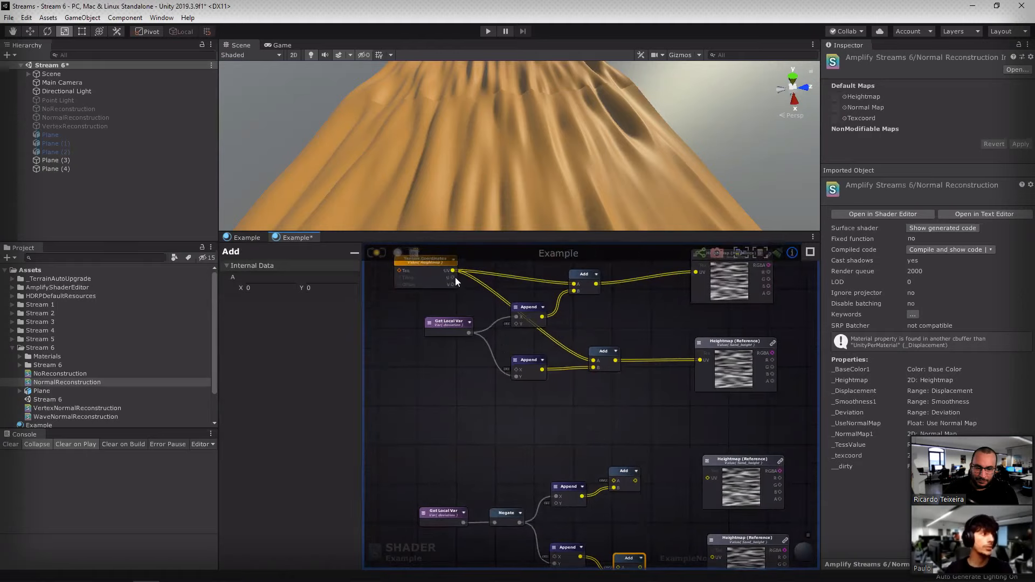
{"action": "left_click_drag", "start_coordinate": [454, 271], "coordinate": [614, 480]}
{"action": "left_click_drag", "start_coordinate": [452, 271], "coordinate": [621, 551]}
{"action": "scroll", "coordinate": [588, 544], "scroll_direction": "down", "scroll_amount": 3}
{"action": "scroll", "coordinate": [589, 546], "scroll_direction": "up", "scroll_amount": 3}
{"action": "scroll", "coordinate": [593, 549], "scroll_direction": "up", "scroll_amount": 4}
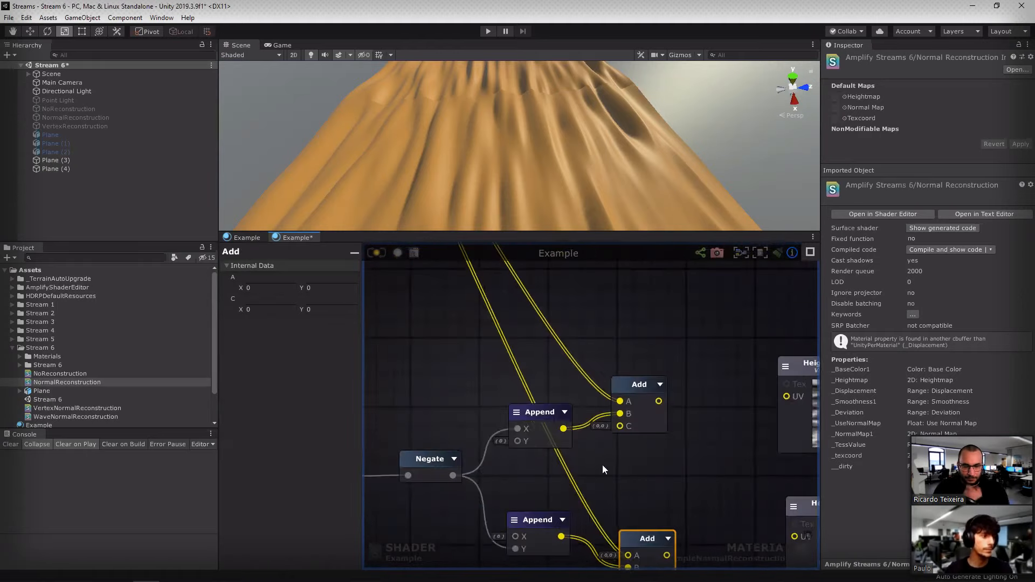
{"action": "scroll", "coordinate": [507, 382], "scroll_direction": "down", "scroll_amount": 5}
{"action": "middle_click_drag", "start_coordinate": [414, 268], "coordinate": [420, 334]}
{"action": "left_click_drag", "start_coordinate": [415, 293], "coordinate": [434, 436]}
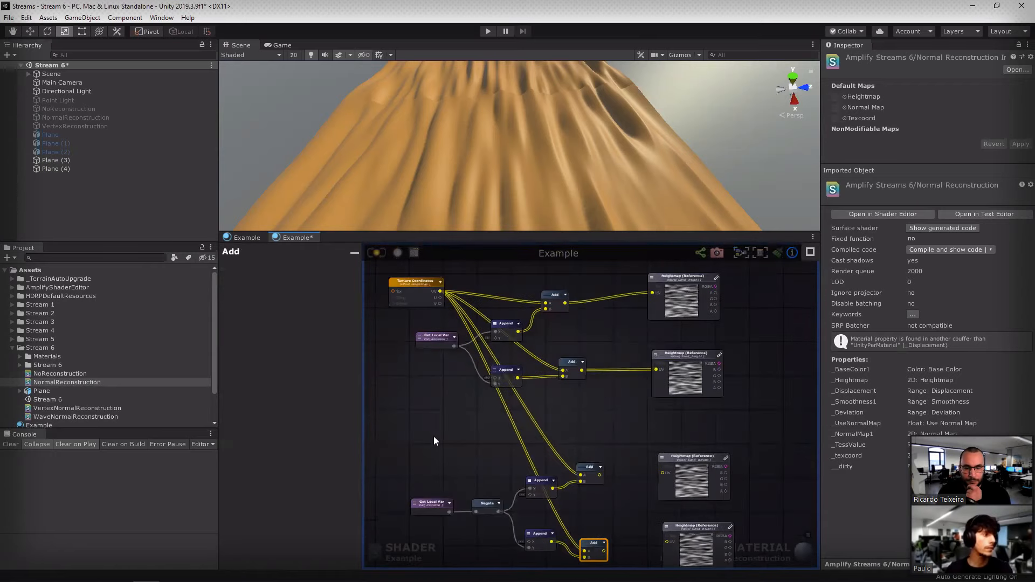
Step: Connect the outputs of the two lower Add nodes to the UV inputs of the third and fourth heightmap reference samples
{"action": "middle_click_drag", "start_coordinate": [585, 431], "coordinate": [524, 498]}
{"action": "left_click_drag", "start_coordinate": [533, 461], "coordinate": [594, 465]}
{"action": "middle_click_drag", "start_coordinate": [553, 538], "coordinate": [558, 498]}
{"action": "left_click_drag", "start_coordinate": [544, 498], "coordinate": [612, 489]}
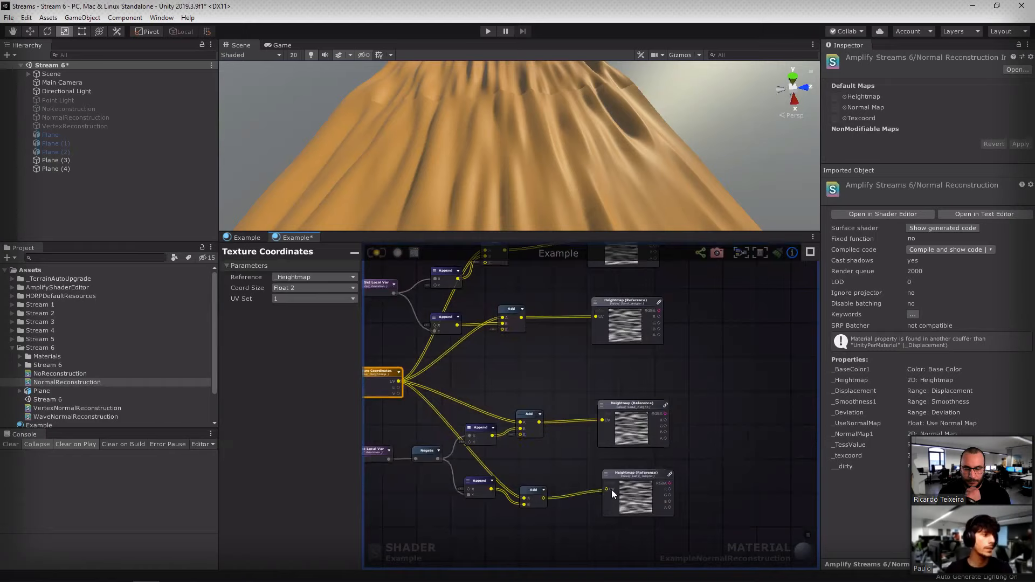
Step: Move the Deviation and Register Local Var nodes between the second and third heightmap samples and set Deviation to 0.1
{"action": "scroll", "coordinate": [683, 358], "scroll_direction": "down", "scroll_amount": 3}
{"action": "middle_click_drag", "start_coordinate": [688, 329], "coordinate": [570, 446]}
{"action": "left_click_drag", "start_coordinate": [672, 324], "coordinate": [524, 479]}
{"action": "middle_click_drag", "start_coordinate": [583, 481], "coordinate": [580, 378]}
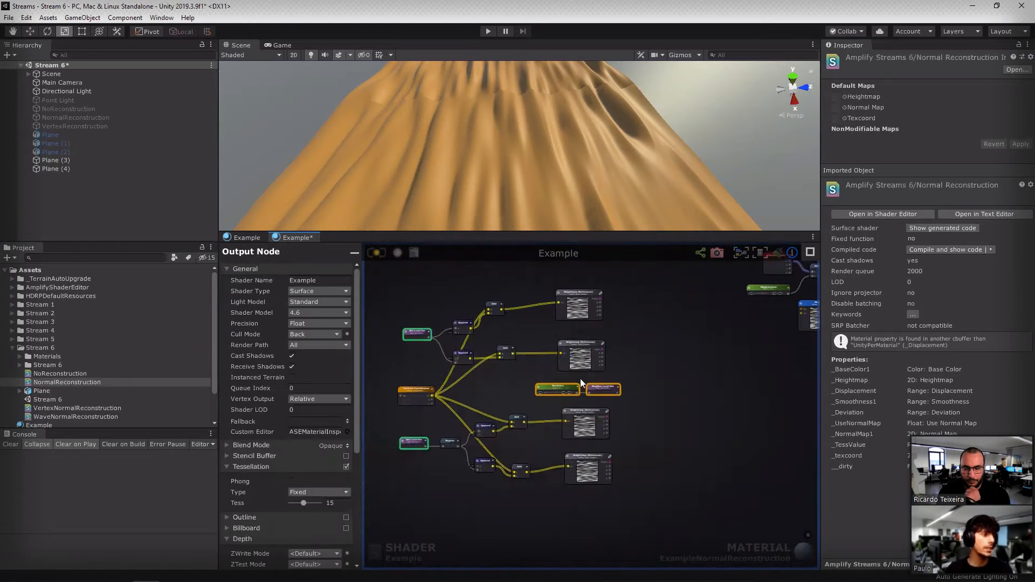
{"action": "scroll", "coordinate": [580, 380], "scroll_direction": "up", "scroll_amount": 3}
{"action": "left_click_drag", "start_coordinate": [474, 423], "coordinate": [483, 425]}
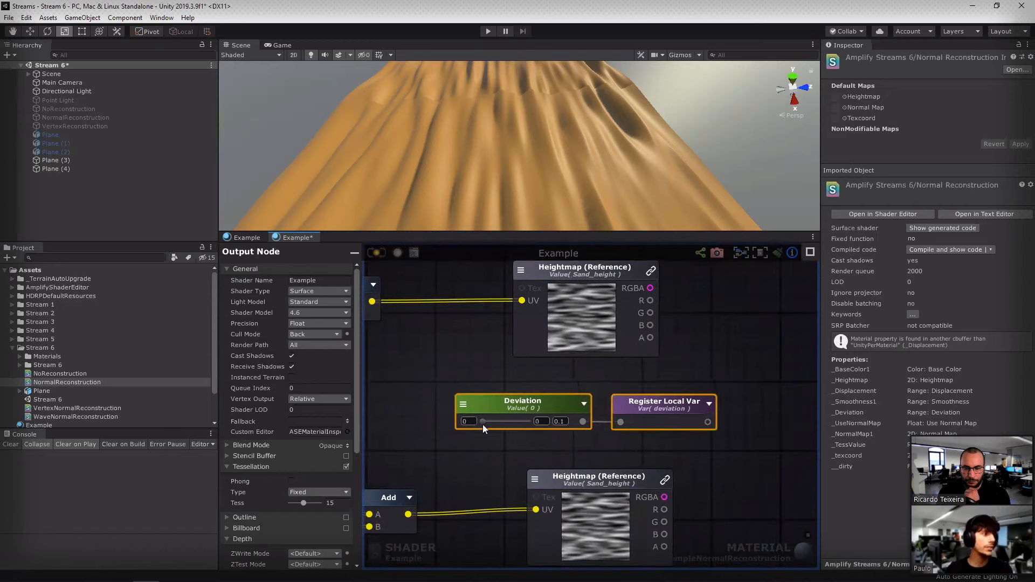
{"action": "middle_click_drag", "start_coordinate": [735, 318], "coordinate": [729, 393]}
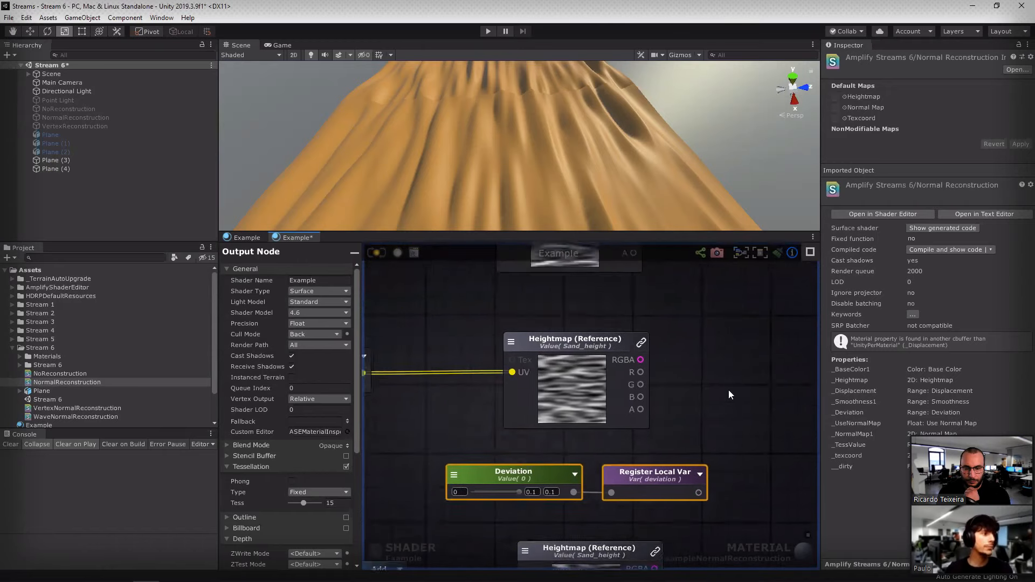
{"action": "middle_click_drag", "start_coordinate": [718, 339], "coordinate": [708, 386]}
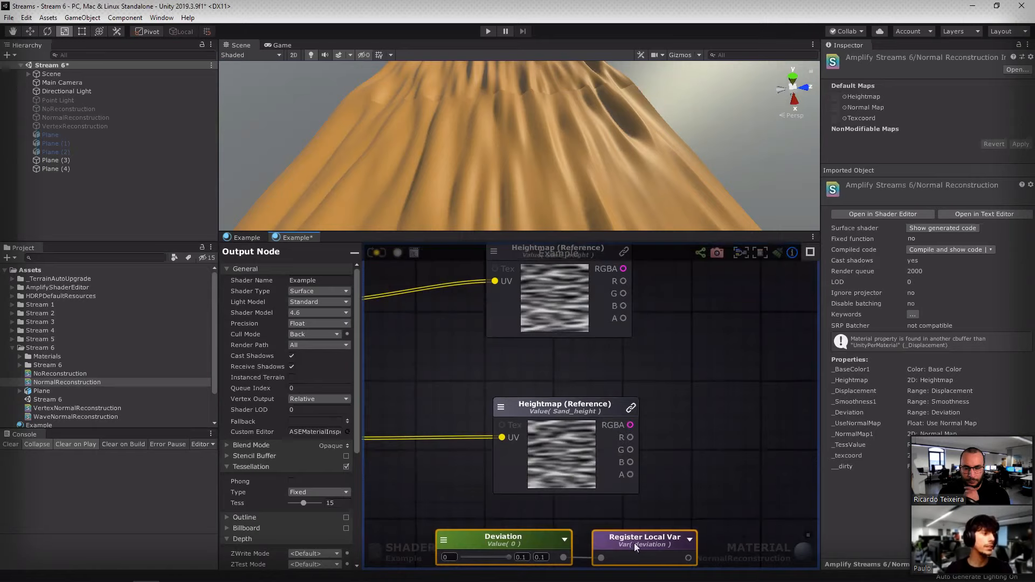
Step: Move the Deviation and Register Local Var nodes clear of the sampling network, above the first heightmap sample
{"action": "left_click_drag", "start_coordinate": [634, 543], "coordinate": [693, 363]}
{"action": "middle_click_drag", "start_coordinate": [707, 313], "coordinate": [705, 366]}
{"action": "left_click_drag", "start_coordinate": [565, 432], "coordinate": [593, 435]}
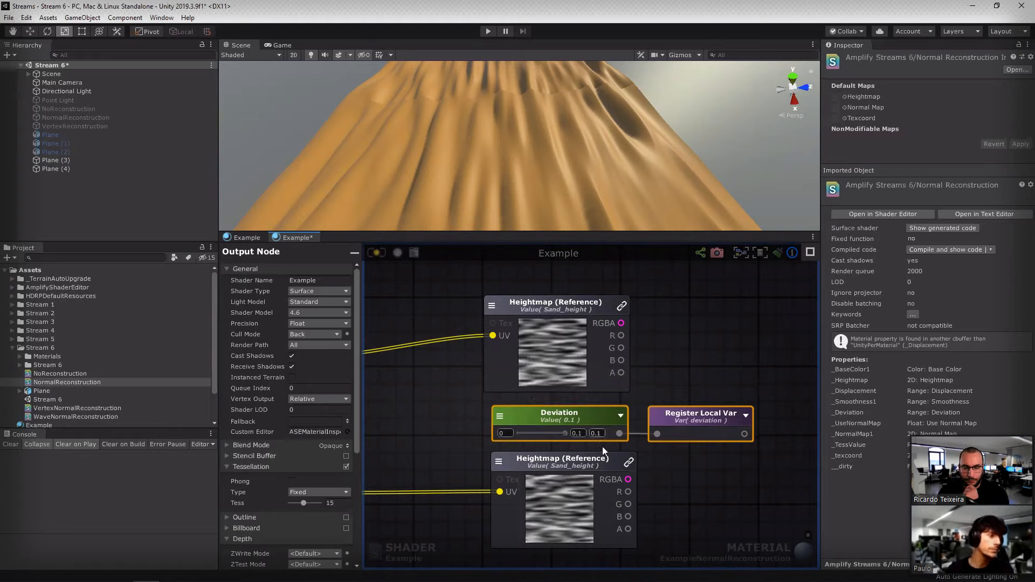
{"action": "middle_click_drag", "start_coordinate": [728, 434], "coordinate": [717, 422]}
{"action": "scroll", "coordinate": [717, 422], "scroll_direction": "down", "scroll_amount": 5}
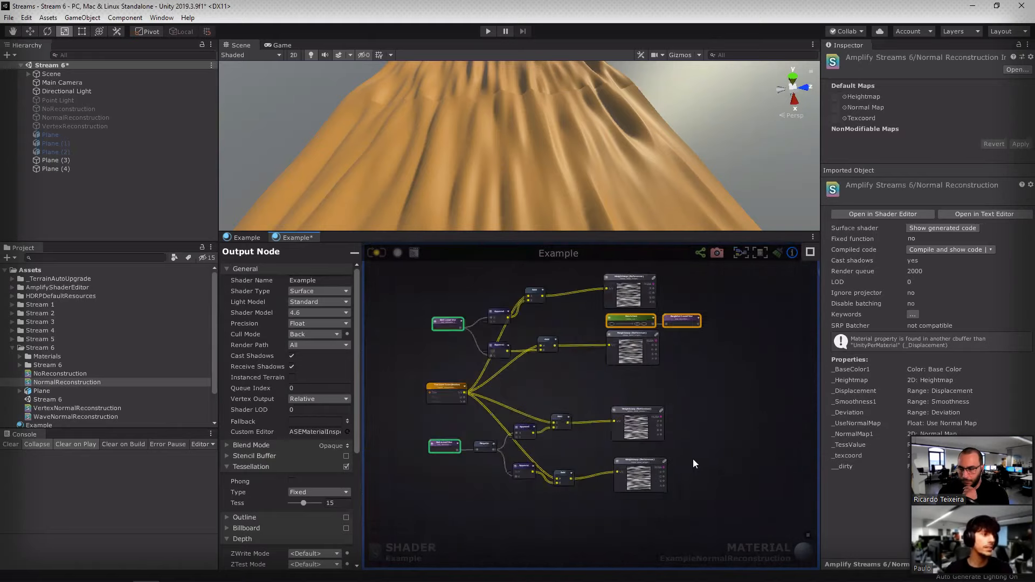
{"action": "scroll", "coordinate": [614, 423], "scroll_direction": "up", "scroll_amount": 5}
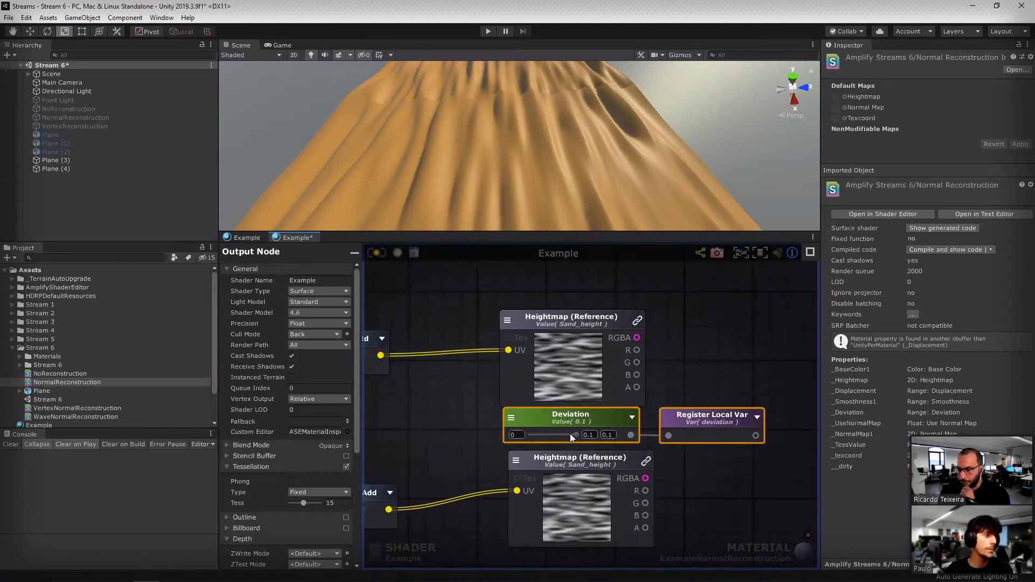
{"action": "left_click_drag", "start_coordinate": [588, 419], "coordinate": [587, 416]}
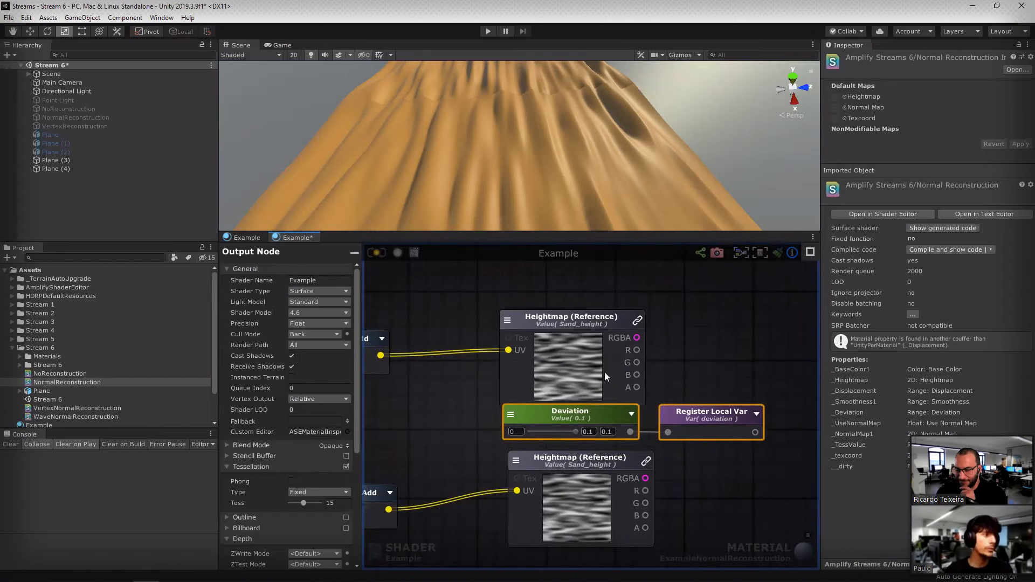
{"action": "left_click_drag", "start_coordinate": [531, 432], "coordinate": [469, 255]}
{"action": "scroll", "coordinate": [623, 414], "scroll_direction": "down", "scroll_amount": 5}
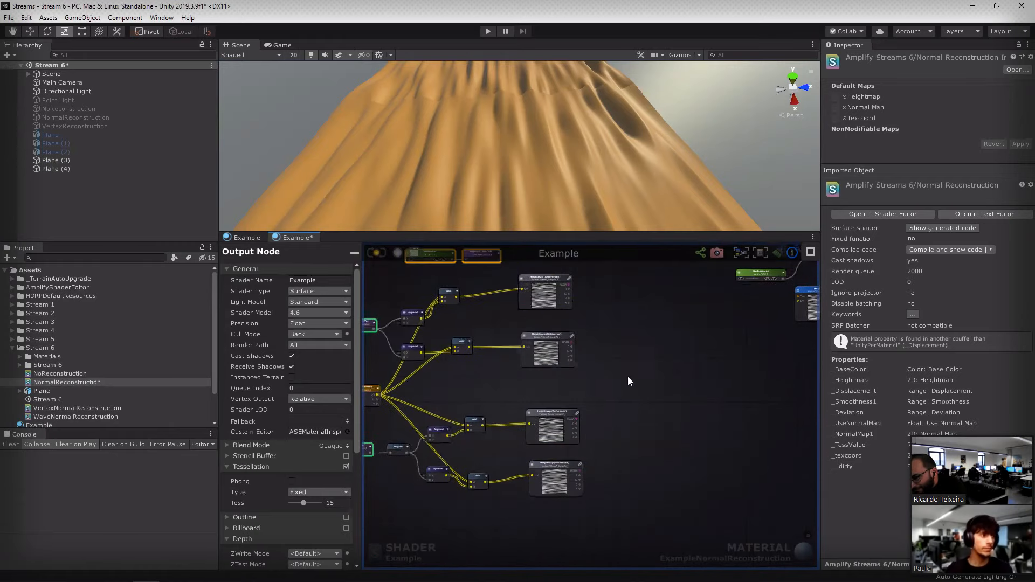
Step: Add a Subtract node and connect the first heightmap sample's R output to A and the third sample's R output to B
{"action": "middle_click_drag", "start_coordinate": [667, 311], "coordinate": [620, 377]}
{"action": "scroll", "coordinate": [570, 394], "scroll_direction": "up", "scroll_amount": 5}
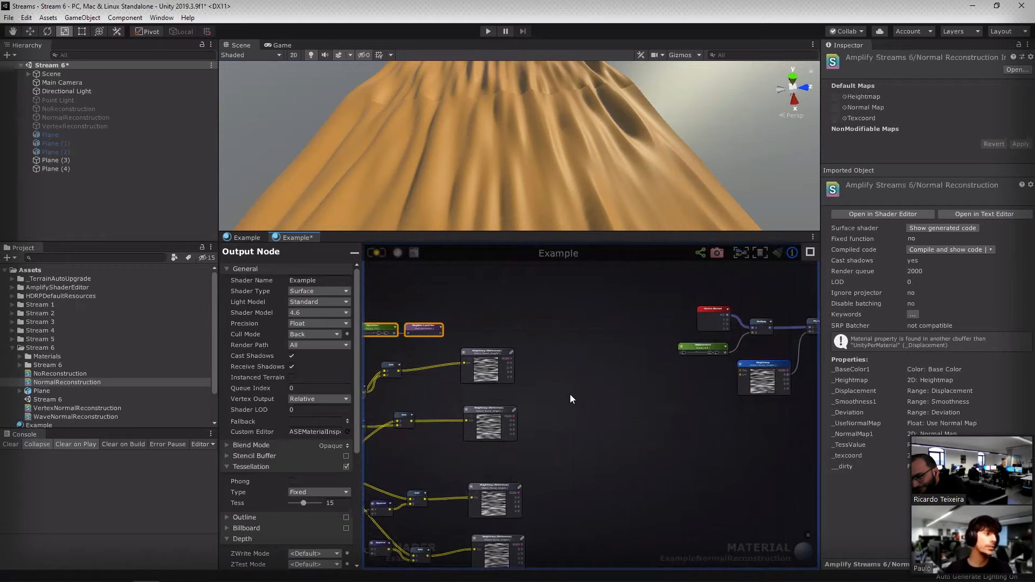
{"action": "scroll", "coordinate": [548, 412], "scroll_direction": "down", "scroll_amount": 3}
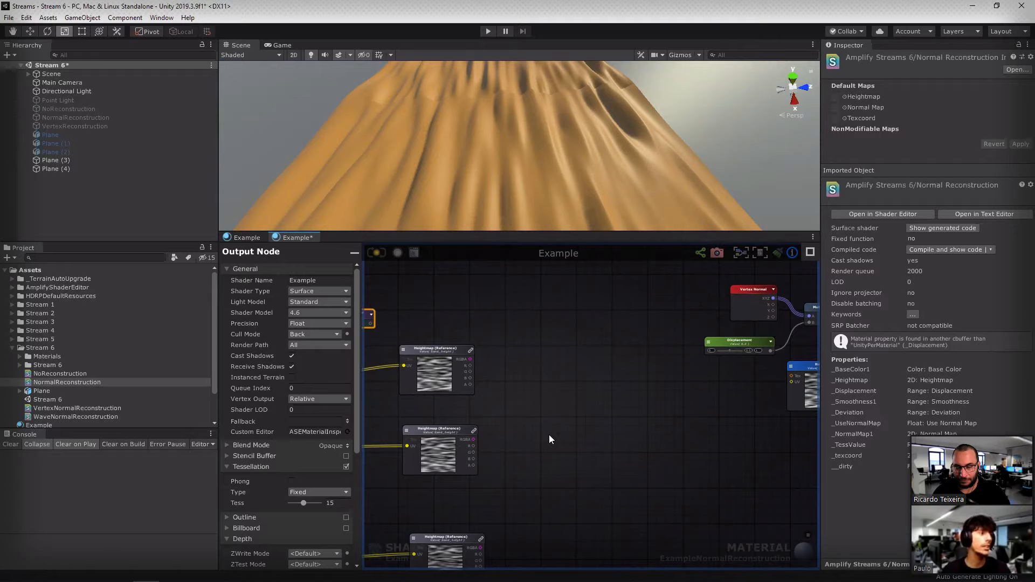
{"action": "left_click", "coordinate": [559, 399]}
{"action": "middle_click_drag", "start_coordinate": [568, 421], "coordinate": [571, 373]}
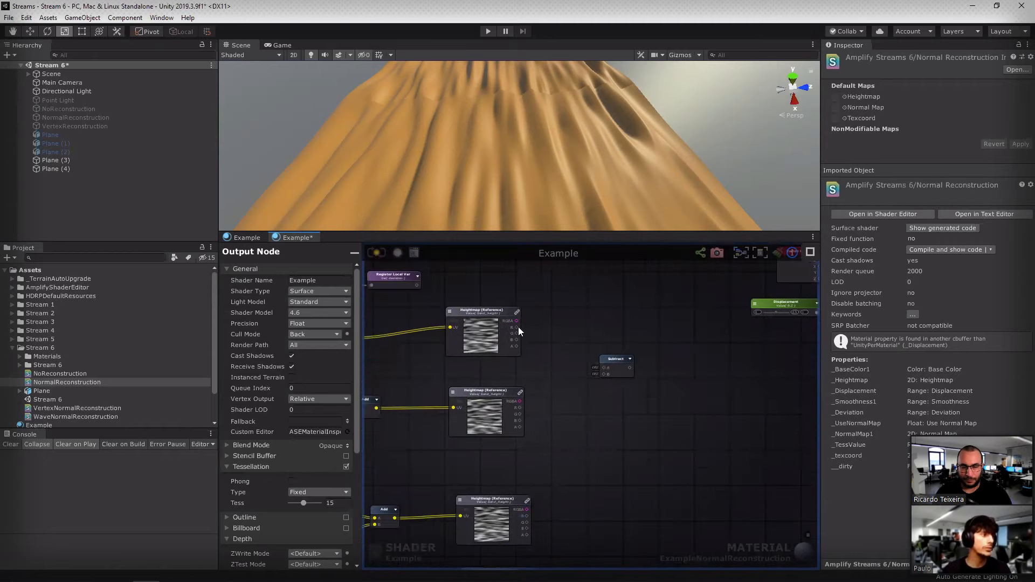
{"action": "left_click_drag", "start_coordinate": [519, 326], "coordinate": [604, 367]}
{"action": "middle_click_drag", "start_coordinate": [596, 452], "coordinate": [604, 422]}
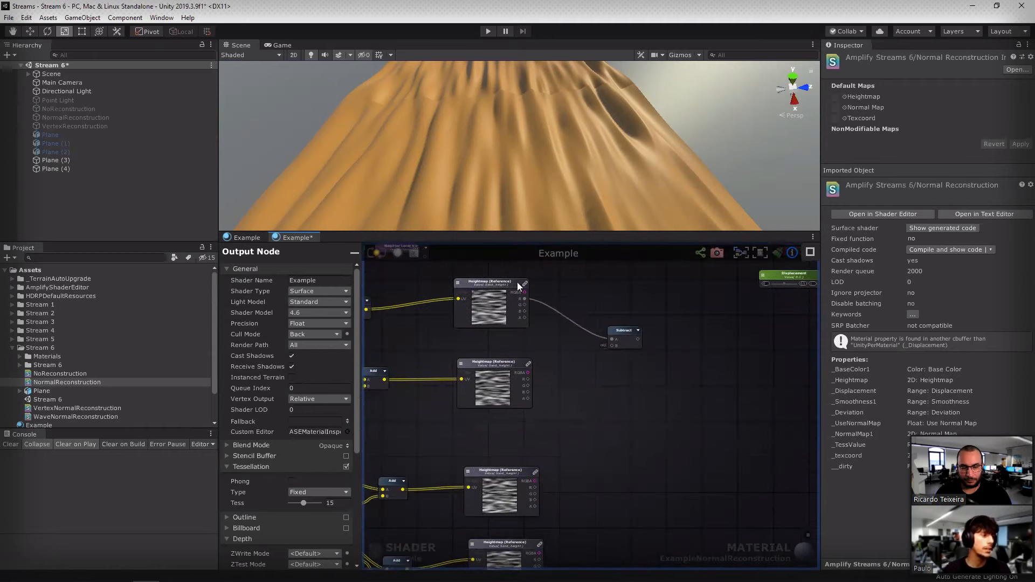
{"action": "left_click_drag", "start_coordinate": [534, 487], "coordinate": [621, 360]}
{"action": "middle_click_drag", "start_coordinate": [615, 514], "coordinate": [572, 406]}
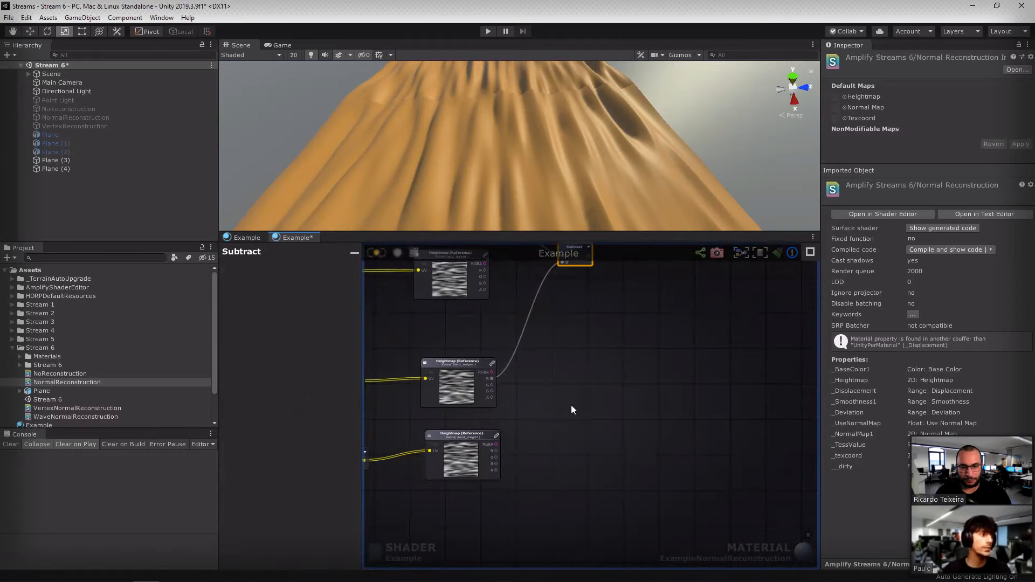
{"action": "key", "text": "a"}
{"action": "left_click", "coordinate": [572, 434]}
{"action": "left_click_drag", "start_coordinate": [573, 434], "coordinate": [565, 421]}
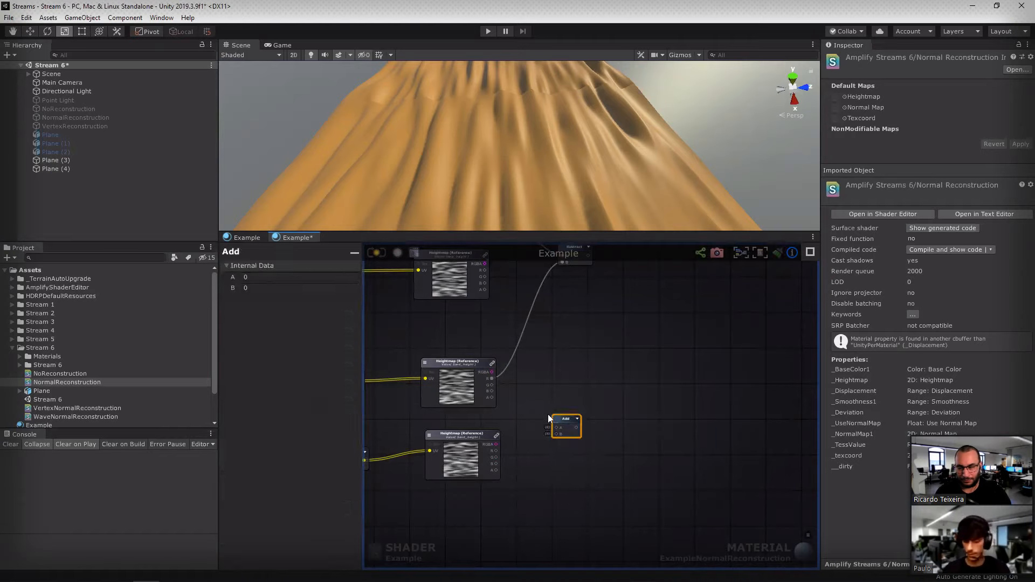
{"action": "key", "text": "Delete"}
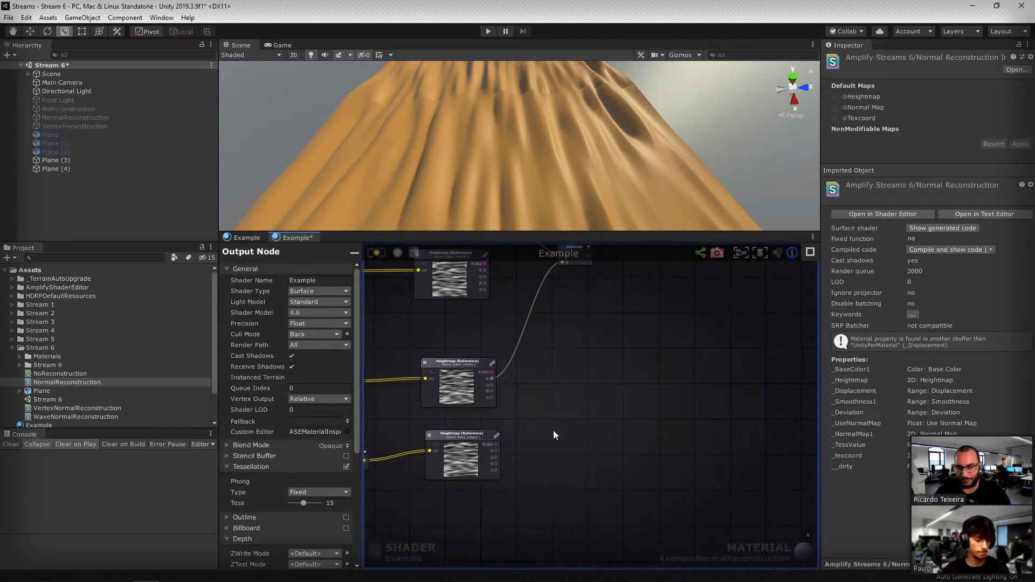
Step: Add a second Subtract node with the second heightmap sample's R output in A and the fourth sample's R output in B
{"action": "middle_click_drag", "start_coordinate": [617, 384], "coordinate": [618, 402]}
{"action": "middle_click_drag", "start_coordinate": [554, 380], "coordinate": [563, 433]}
{"action": "left_click_drag", "start_coordinate": [495, 341], "coordinate": [565, 494]}
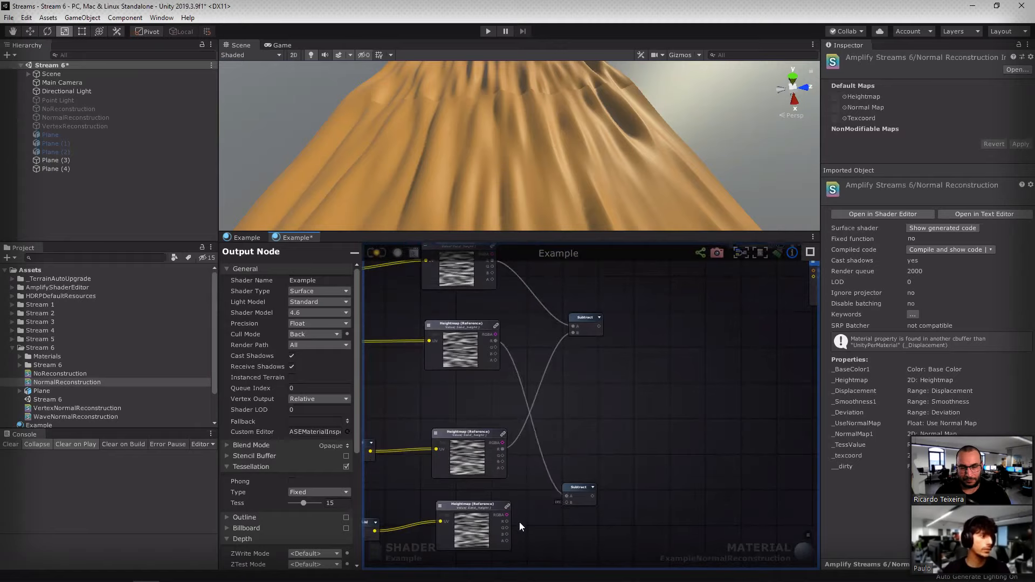
{"action": "left_click_drag", "start_coordinate": [506, 521], "coordinate": [573, 463]}
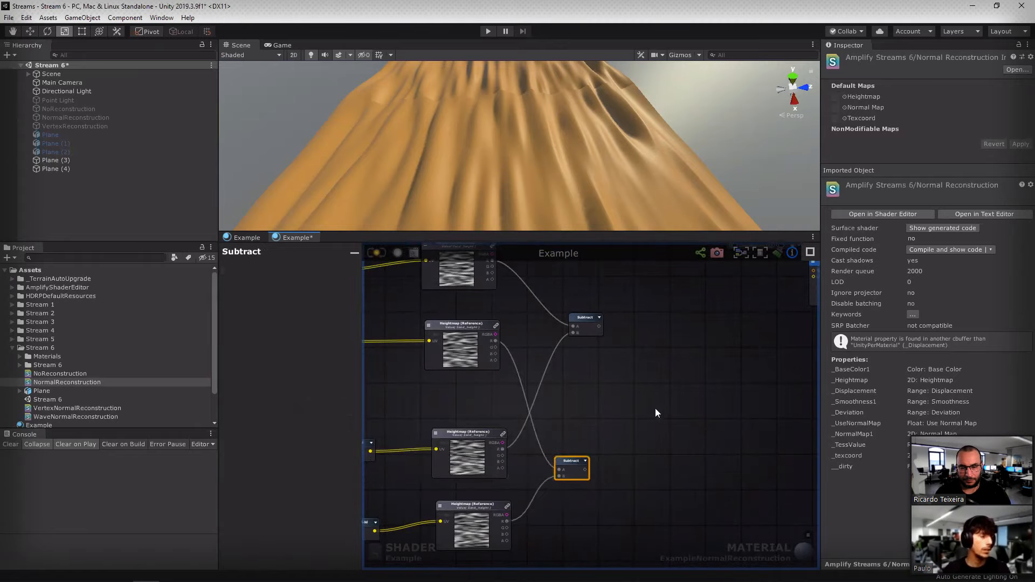
Step: Move both Subtract nodes farther from the heightmap samples and add an Append node in the gap beside the second sample
{"action": "middle_click_drag", "start_coordinate": [659, 403], "coordinate": [648, 439]}
{"action": "left_click", "coordinate": [575, 356]}
{"action": "left_click_drag", "start_coordinate": [577, 359], "coordinate": [570, 360]}
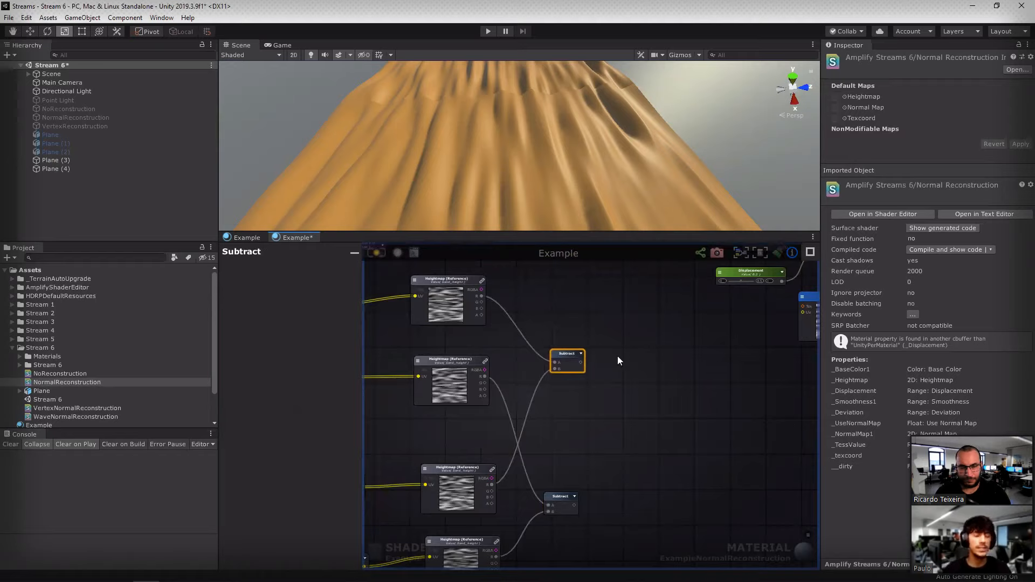
{"action": "middle_click_drag", "start_coordinate": [621, 356], "coordinate": [624, 371]}
{"action": "left_click", "coordinate": [577, 309]}
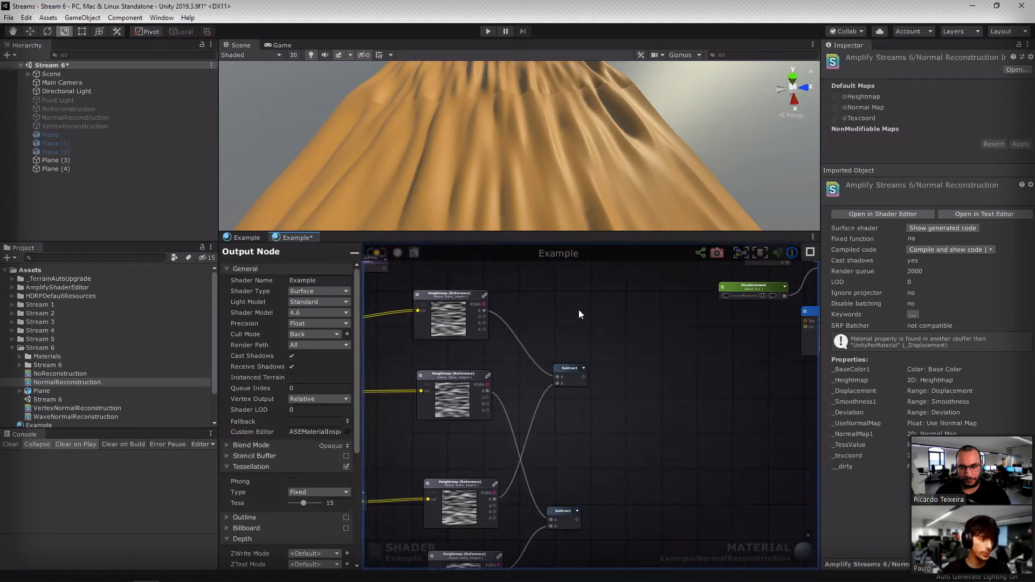
{"action": "left_click_drag", "start_coordinate": [567, 370], "coordinate": [678, 371]}
{"action": "left_click_drag", "start_coordinate": [560, 514], "coordinate": [668, 510]}
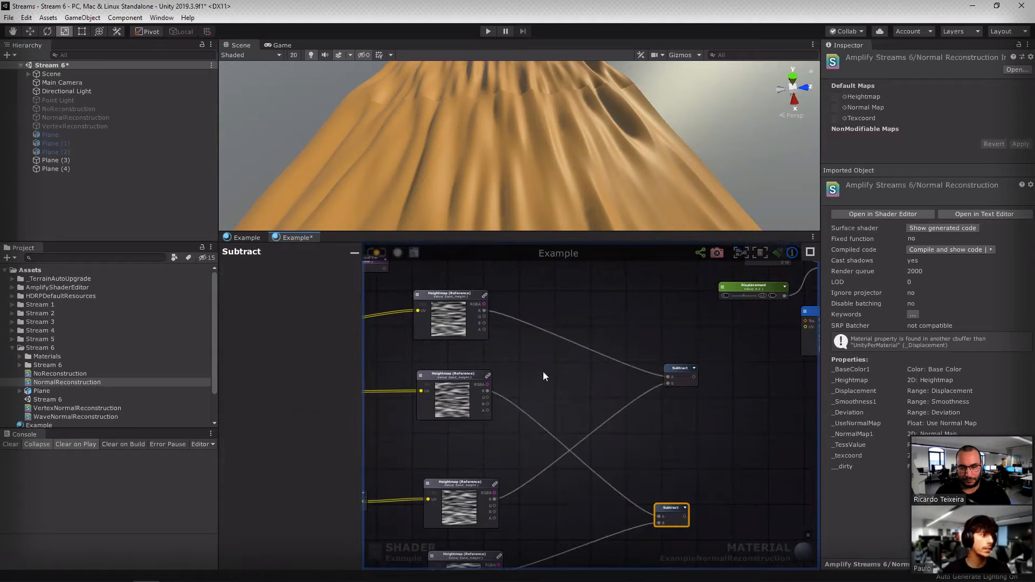
{"action": "left_click", "coordinate": [548, 366]}
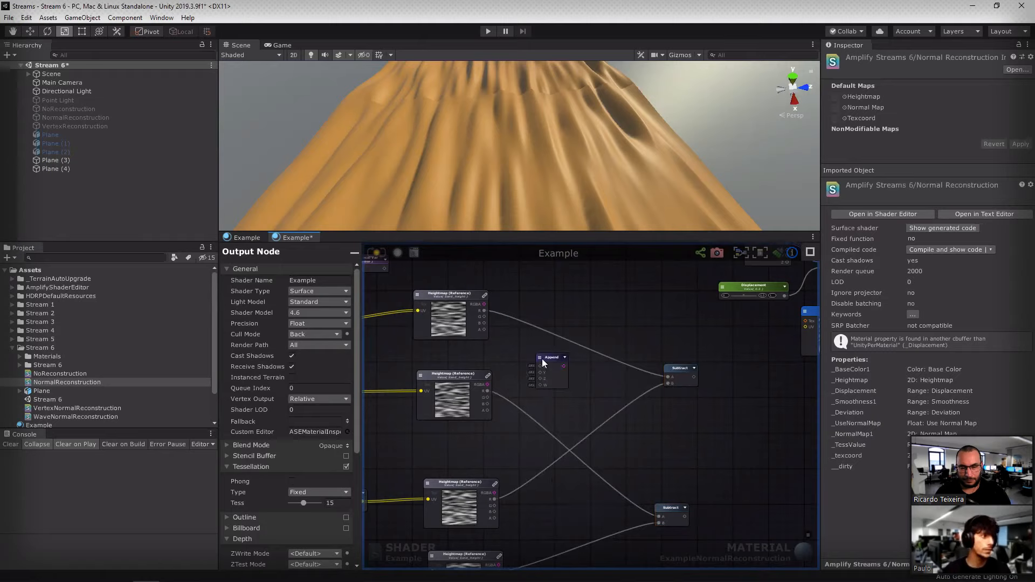
Step: Set the existing Append node to Vector2 and add a second Vector2 Append between the third and fourth heightmap samples
{"action": "left_click", "coordinate": [541, 358]}
{"action": "left_click", "coordinate": [550, 371]}
{"action": "middle_click_drag", "start_coordinate": [545, 520], "coordinate": [538, 468]}
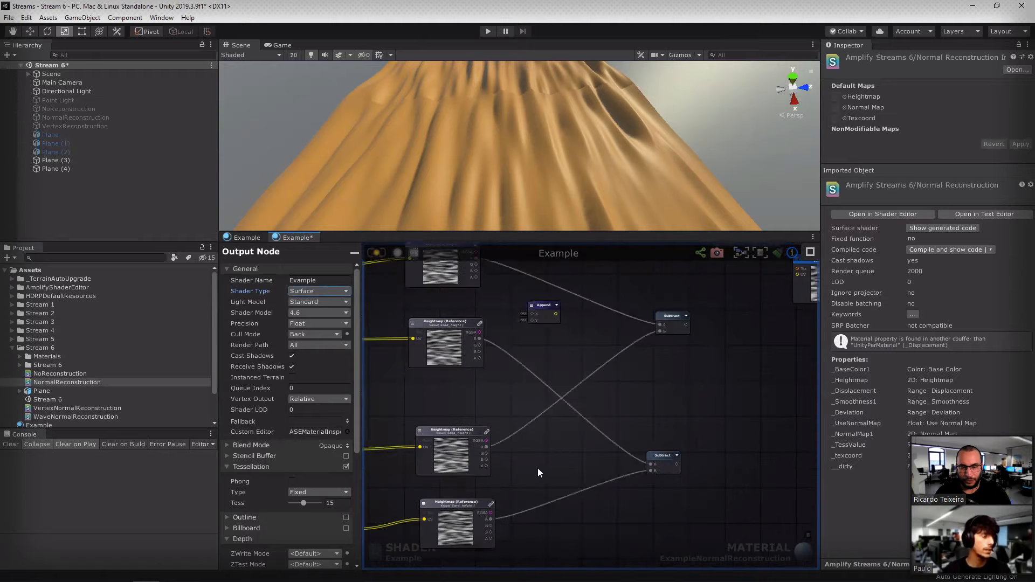
{"action": "left_click", "coordinate": [528, 476]}
{"action": "left_click", "coordinate": [537, 481]}
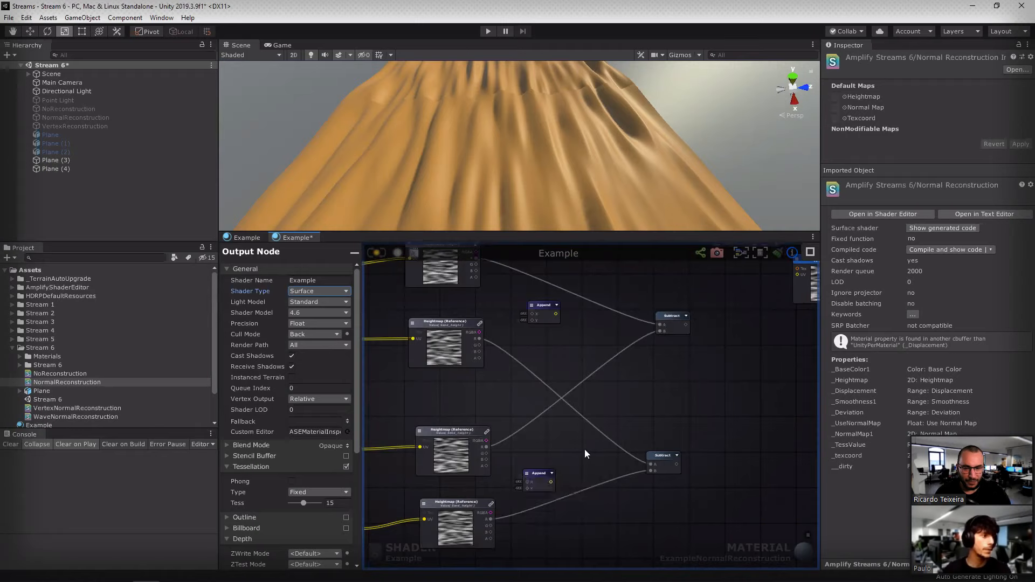
Step: Connect the first heightmap sample's R output to the upper Append's X and the second sample's R output to Y
{"action": "middle_click_drag", "start_coordinate": [585, 416], "coordinate": [591, 482]}
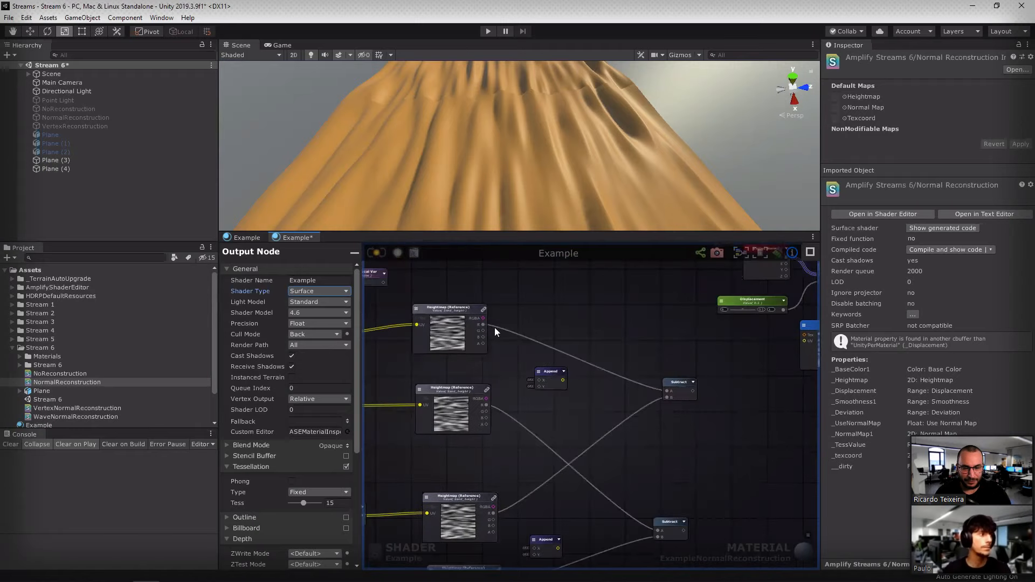
{"action": "left_click_drag", "start_coordinate": [484, 324], "coordinate": [536, 380]}
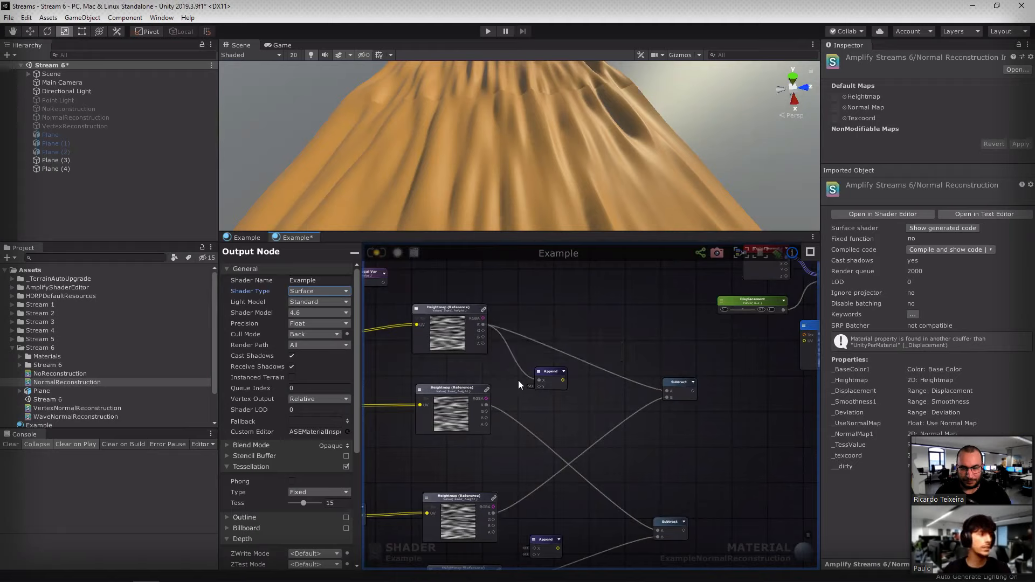
{"action": "middle_click_drag", "start_coordinate": [474, 367], "coordinate": [519, 371]}
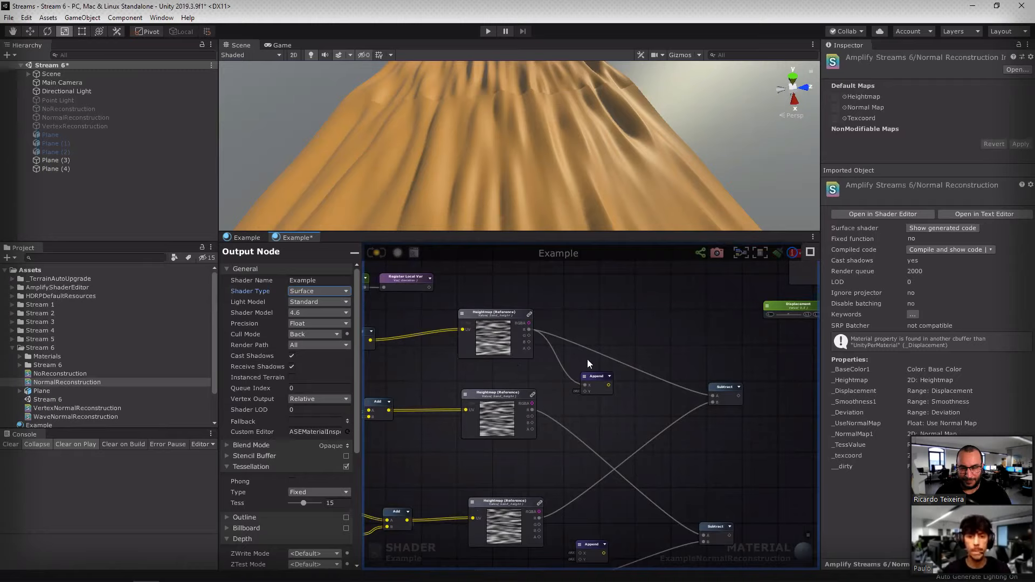
{"action": "scroll", "coordinate": [582, 387], "scroll_direction": "up", "scroll_amount": 5}
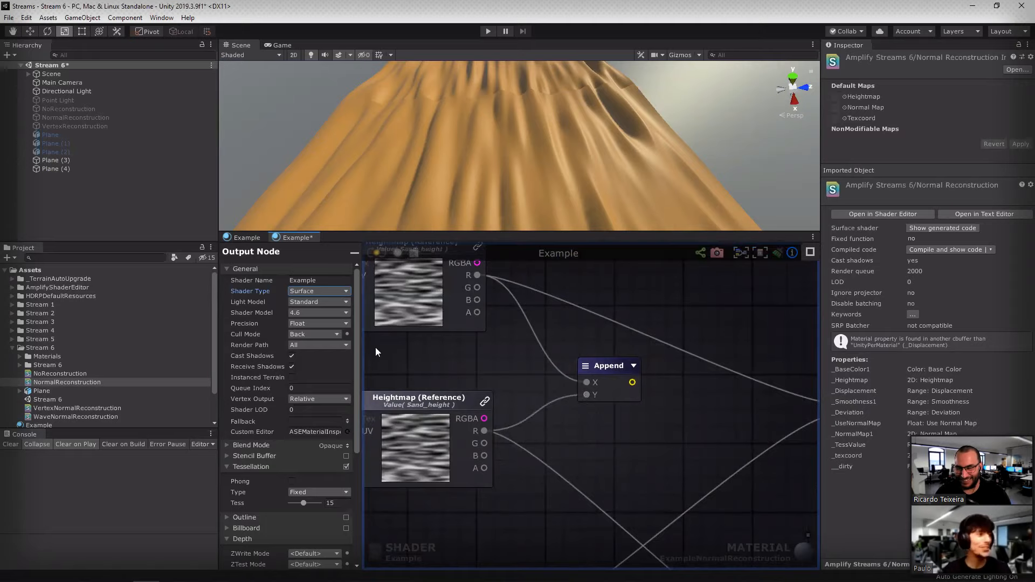
Step: Examine the Add nodes, Deviation variable and heightmap samples that feed the upper Append node
{"action": "middle_click_drag", "start_coordinate": [375, 348], "coordinate": [767, 331]}
{"action": "middle_click_drag", "start_coordinate": [420, 356], "coordinate": [507, 329]}
{"action": "scroll", "coordinate": [713, 333], "scroll_direction": "down", "scroll_amount": 3}
{"action": "middle_click_drag", "start_coordinate": [787, 272], "coordinate": [628, 328]}
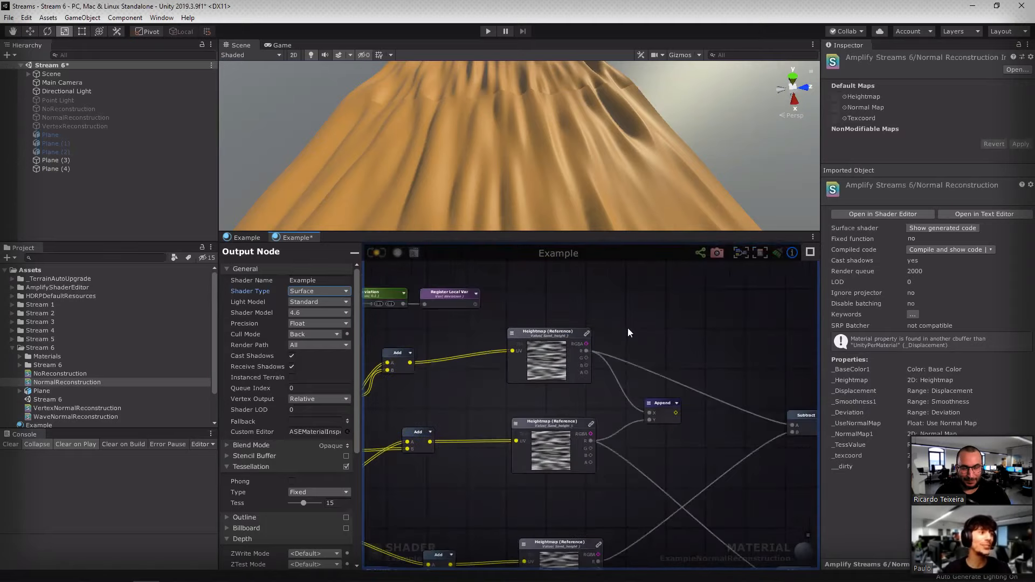
{"action": "scroll", "coordinate": [576, 331], "scroll_direction": "up", "scroll_amount": 5}
{"action": "middle_click_drag", "start_coordinate": [398, 295], "coordinate": [372, 324]}
{"action": "scroll", "coordinate": [611, 350], "scroll_direction": "down", "scroll_amount": 5}
{"action": "middle_click_drag", "start_coordinate": [706, 382], "coordinate": [673, 342]}
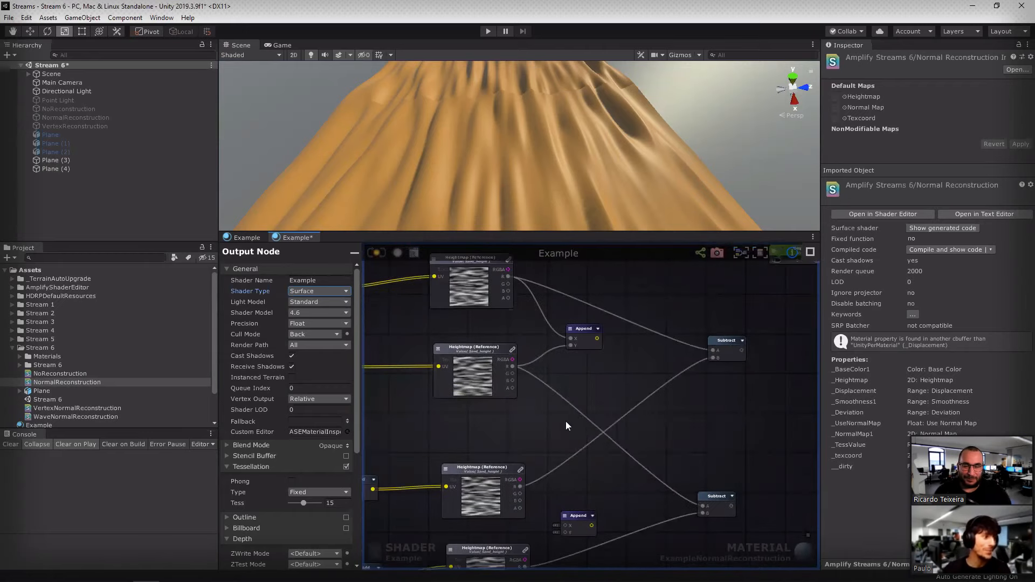
Step: Connect the third heightmap sample's R output to the lower Append's X and the fourth sample's R output to Y
{"action": "middle_click_drag", "start_coordinate": [566, 423], "coordinate": [557, 369]}
{"action": "left_click_drag", "start_coordinate": [513, 436], "coordinate": [581, 471]}
{"action": "left_click", "coordinate": [520, 501]}
{"action": "middle_click_drag", "start_coordinate": [702, 358], "coordinate": [655, 399]}
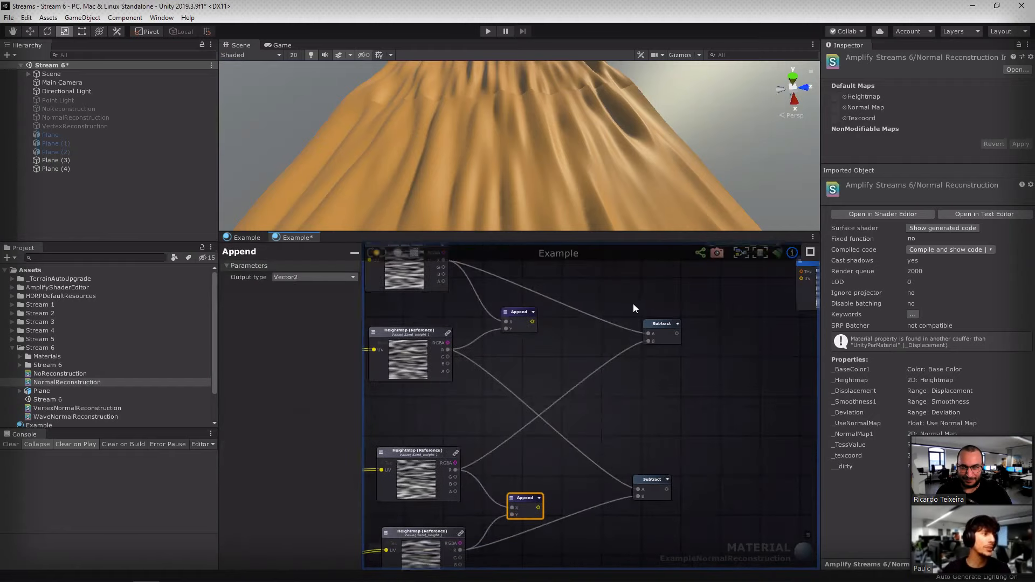
Step: Delete the two existing Subtract nodes and add a single new Subtract node beyond the two Append nodes
{"action": "left_click_drag", "start_coordinate": [618, 302], "coordinate": [719, 502]}
{"action": "key", "text": "Delete"}
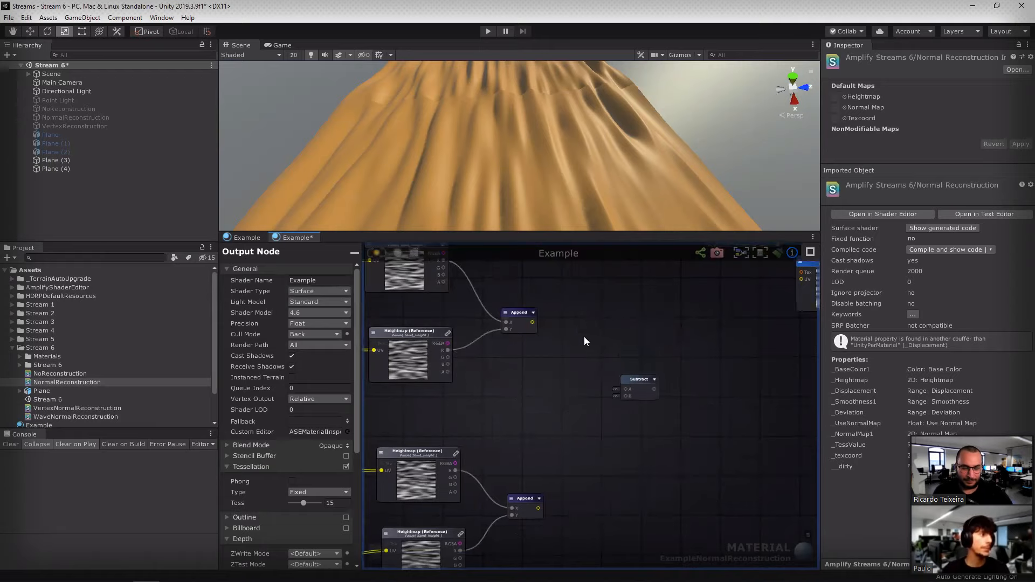
{"action": "middle_click_drag", "start_coordinate": [582, 336], "coordinate": [594, 355]}
Step: Connect the upper Append's output to the Subtract node's A input and the lower Append's output to B
{"action": "left_click_drag", "start_coordinate": [535, 335], "coordinate": [532, 332]}
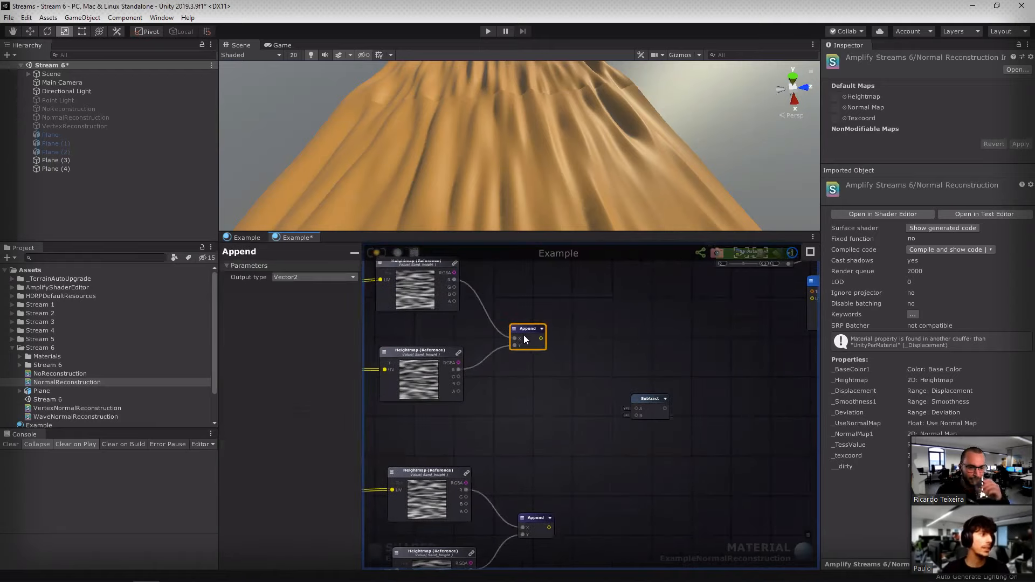
{"action": "left_click_drag", "start_coordinate": [541, 338], "coordinate": [636, 408]}
{"action": "middle_click_drag", "start_coordinate": [632, 418], "coordinate": [620, 376]}
{"action": "left_click_drag", "start_coordinate": [538, 486], "coordinate": [617, 381]}
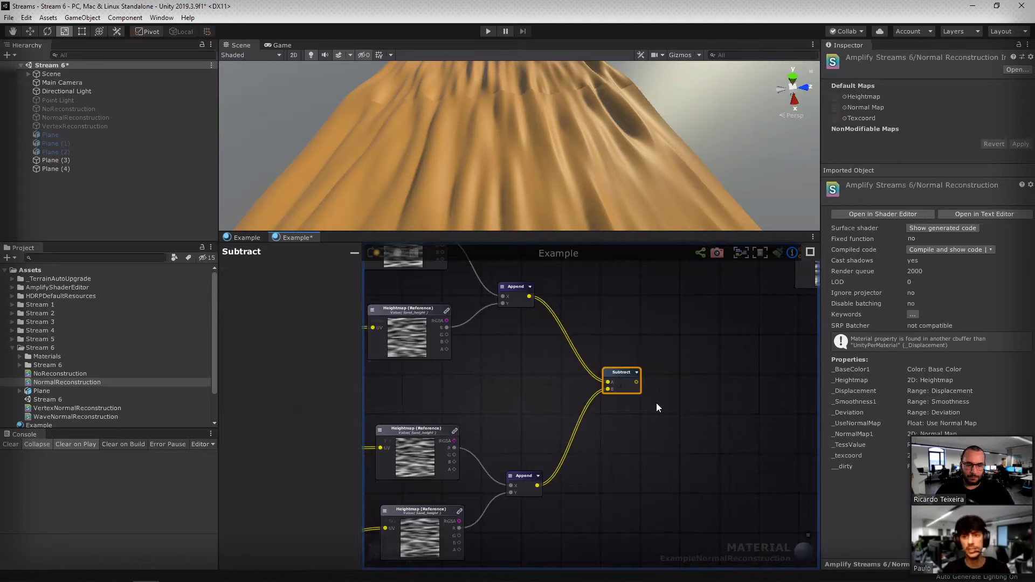
{"action": "left_click_drag", "start_coordinate": [639, 374], "coordinate": [633, 379]}
Step: Examine the Subtract node's A and B inputs and trace them back through the Append nodes to the heightmap samples
{"action": "left_click_drag", "start_coordinate": [490, 328], "coordinate": [562, 261]}
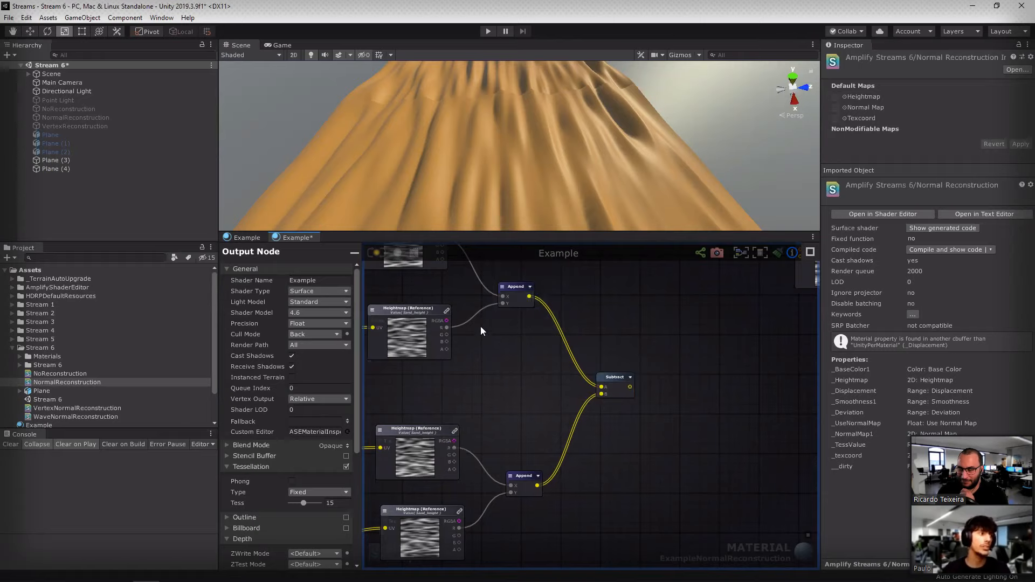
{"action": "left_click_drag", "start_coordinate": [480, 325], "coordinate": [550, 279]}
{"action": "left_click", "coordinate": [540, 351]}
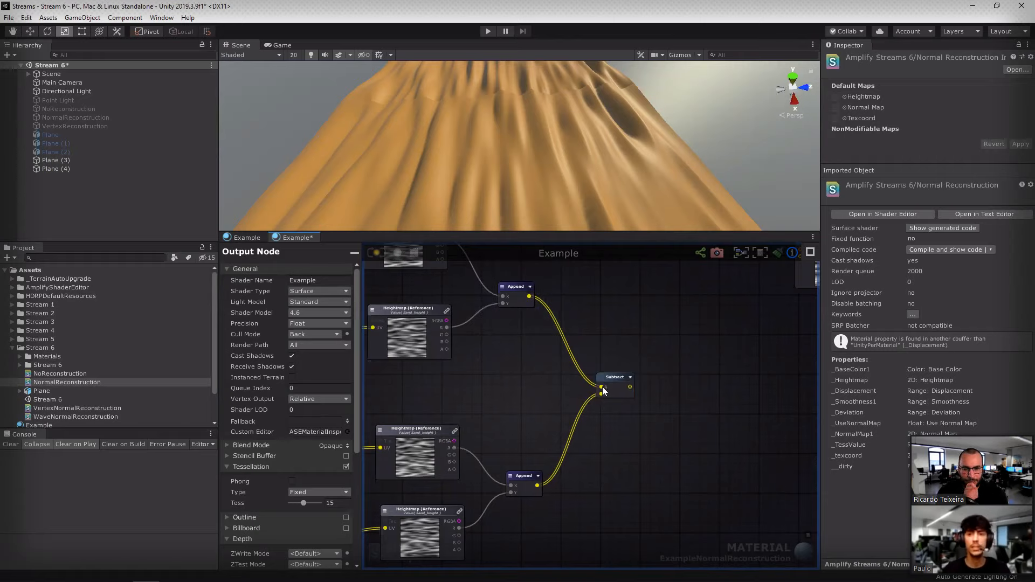
{"action": "middle_click_drag", "start_coordinate": [650, 403], "coordinate": [565, 409]}
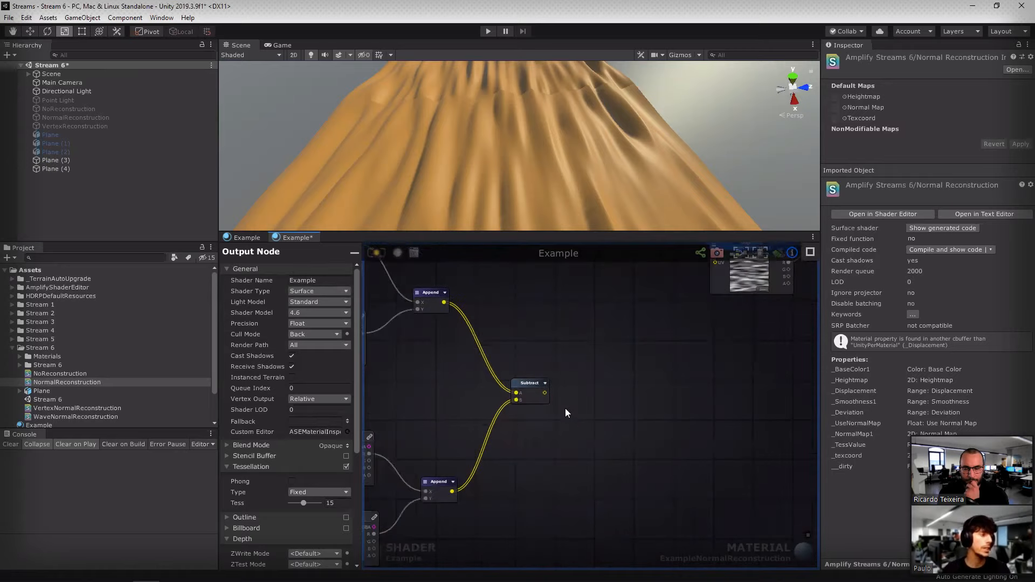
{"action": "scroll", "coordinate": [514, 392], "scroll_direction": "up", "scroll_amount": 4}
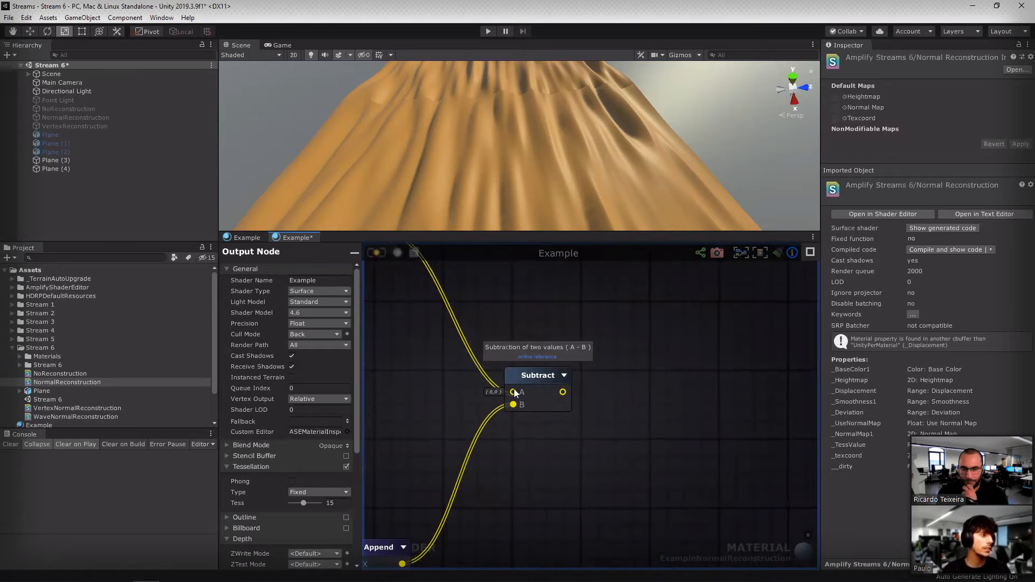
{"action": "left_click_drag", "start_coordinate": [513, 389], "coordinate": [514, 391]}
{"action": "middle_click_drag", "start_coordinate": [463, 426], "coordinate": [687, 336]}
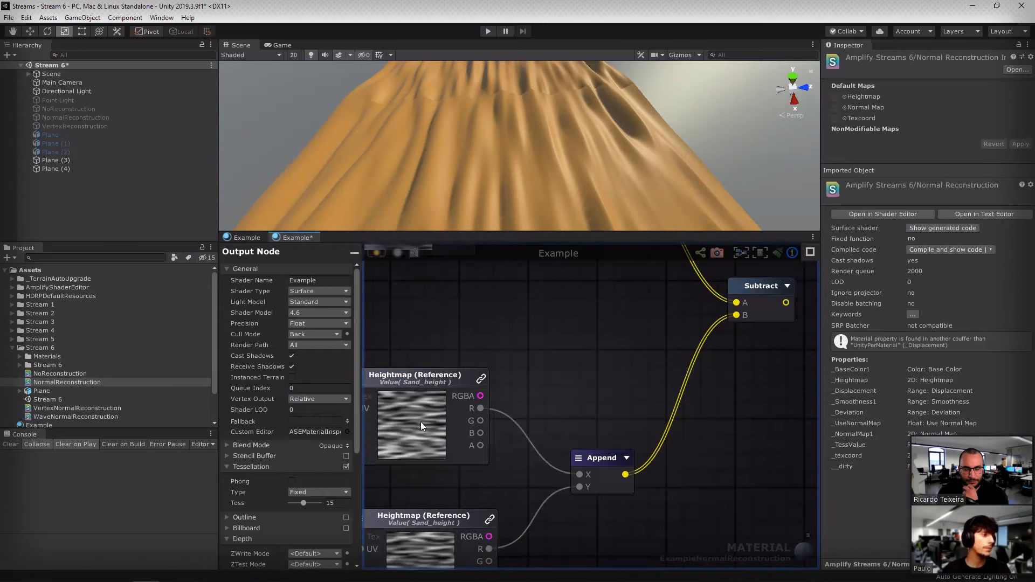
{"action": "scroll", "coordinate": [420, 422], "scroll_direction": "down", "scroll_amount": 1}
{"action": "middle_click_drag", "start_coordinate": [428, 436], "coordinate": [499, 426]}
{"action": "middle_click_drag", "start_coordinate": [583, 326], "coordinate": [587, 542]}
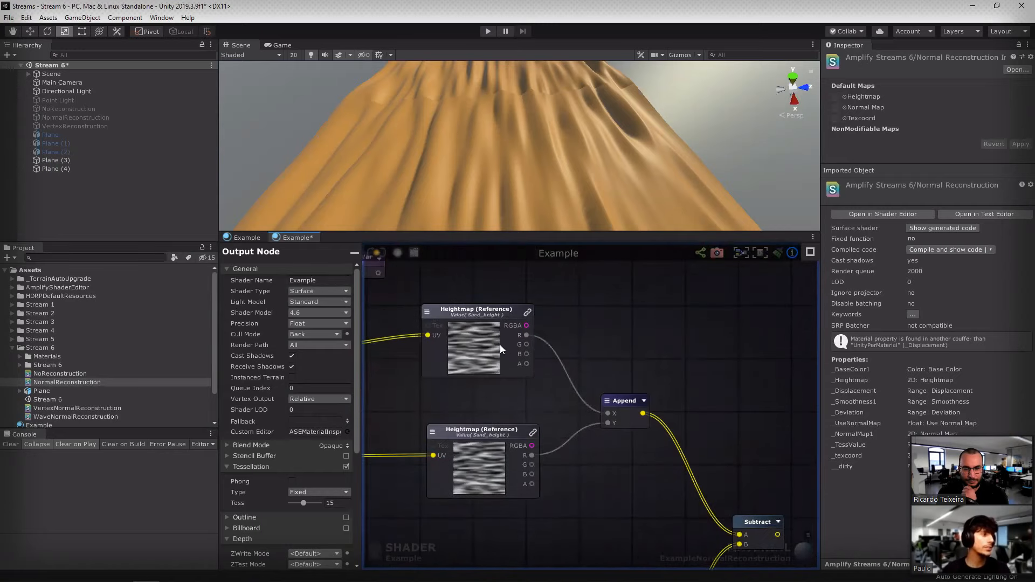
{"action": "middle_click_drag", "start_coordinate": [691, 475], "coordinate": [639, 389]}
{"action": "left_click_drag", "start_coordinate": [617, 389], "coordinate": [619, 396]}
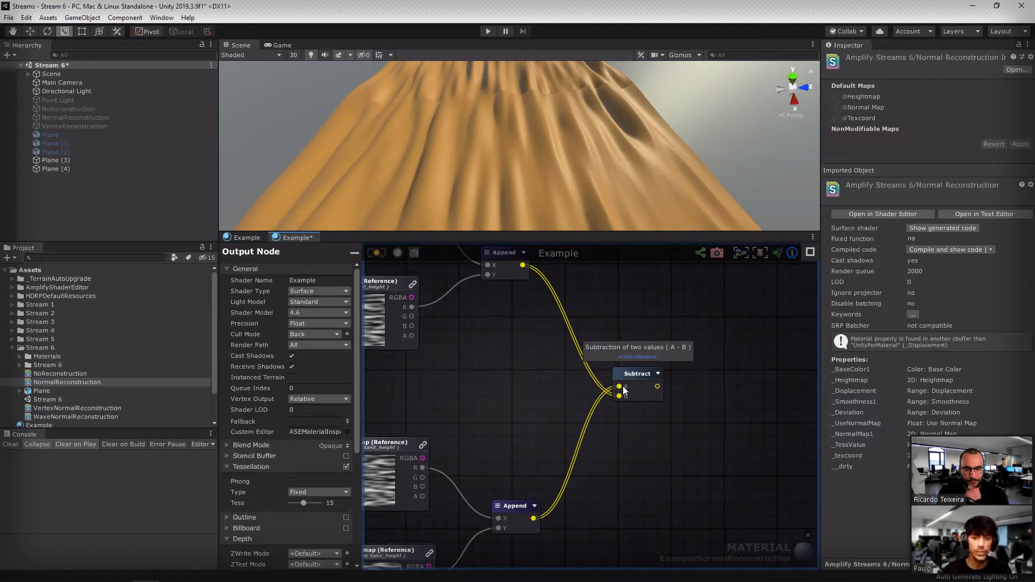
{"action": "scroll", "coordinate": [621, 393], "scroll_direction": "up", "scroll_amount": 2}
{"action": "mouse_move", "coordinate": [619, 384]}
{"action": "left_mouse_down"}
{"action": "mouse_move", "coordinate": [632, 404]}
{"action": "mouse_move", "coordinate": [609, 384]}
{"action": "mouse_move", "coordinate": [618, 397]}
{"action": "left_mouse_up"}
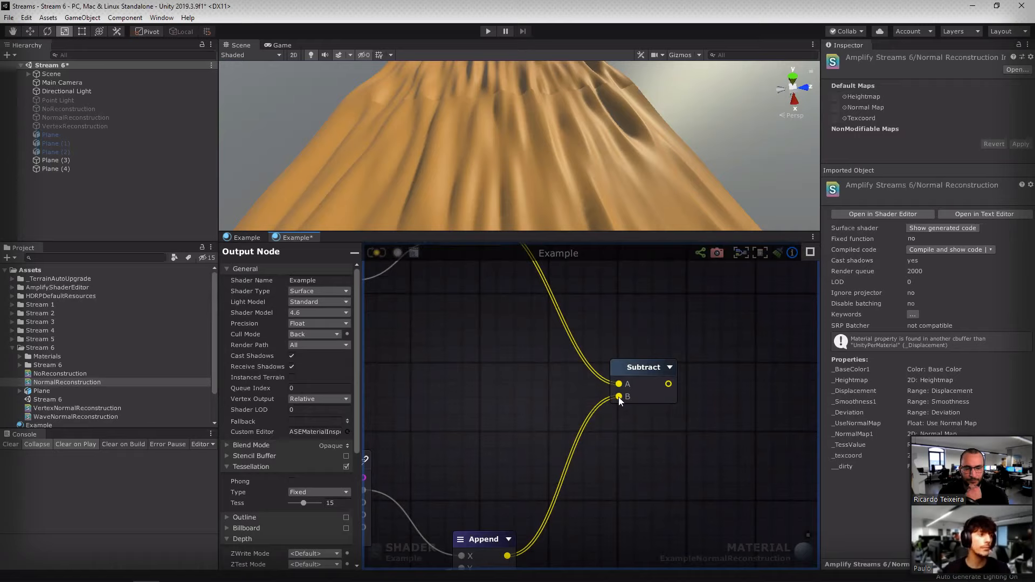
Step: Expand the Subtract node's preview
{"action": "middle_click_drag", "start_coordinate": [722, 419], "coordinate": [631, 422]}
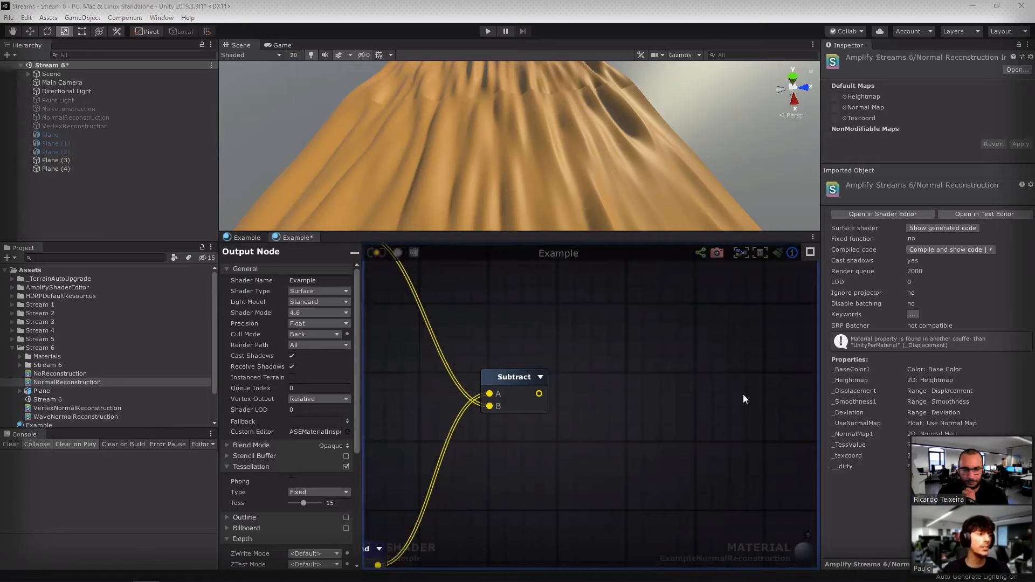
{"action": "left_click", "coordinate": [541, 377]}
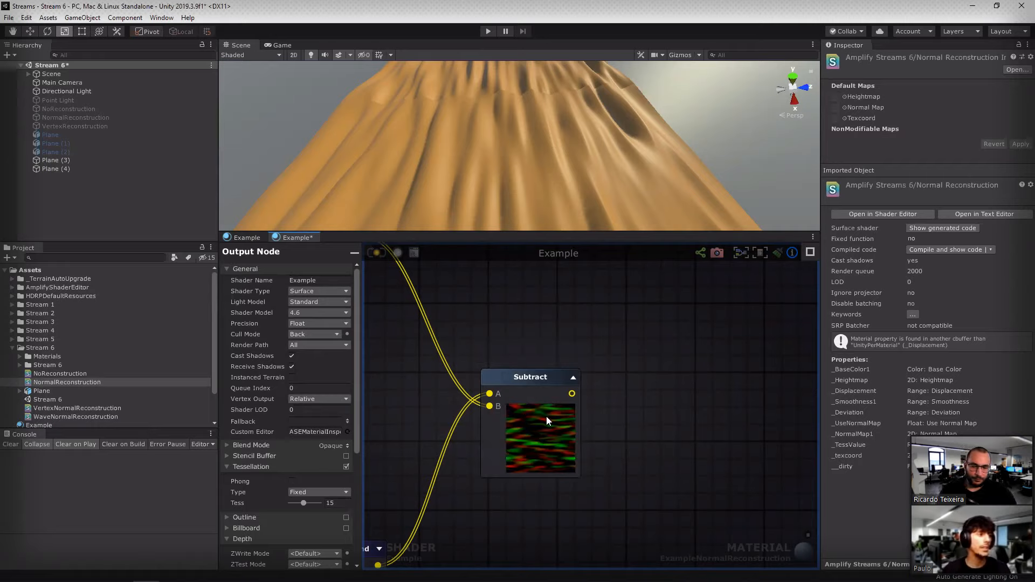
{"action": "mouse_move", "coordinate": [546, 417]}
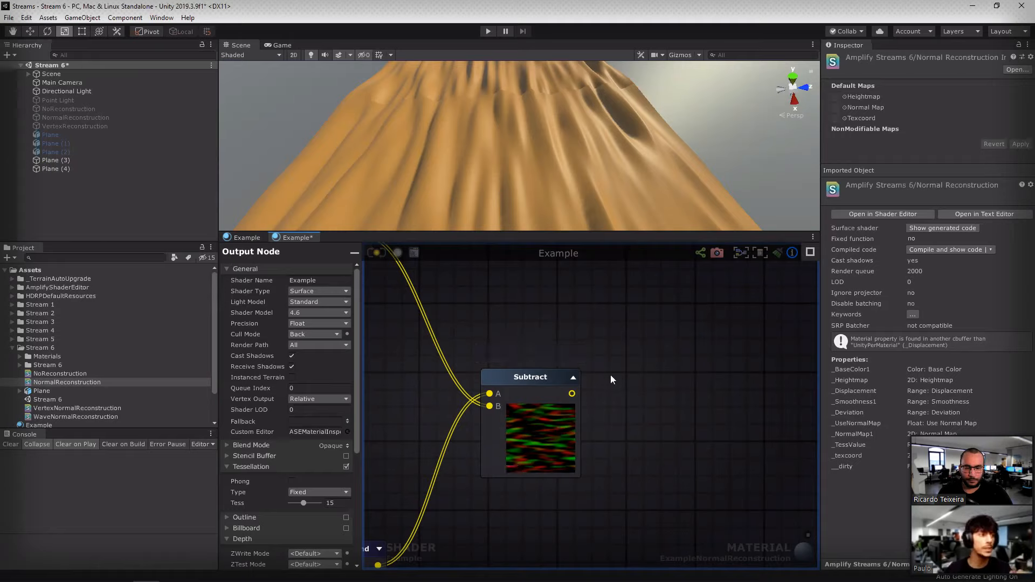
Step: Add a Texture Sample node using Sand_normal above the Subtract node and hide the blue channel in its preview
{"action": "middle_click_drag", "start_coordinate": [683, 320], "coordinate": [660, 395]}
{"action": "key", "text": "t"}
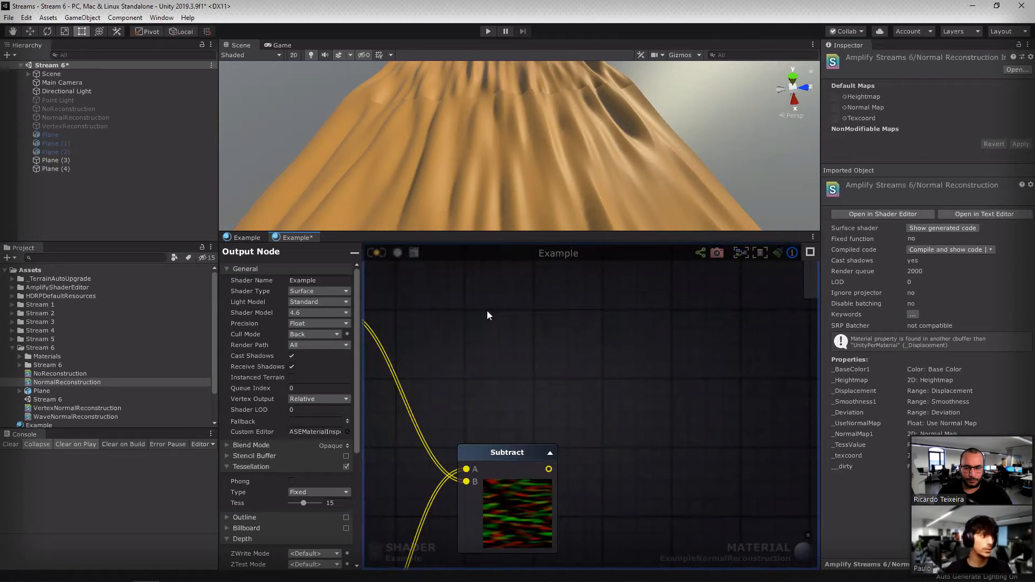
{"action": "left_click", "coordinate": [487, 313]}
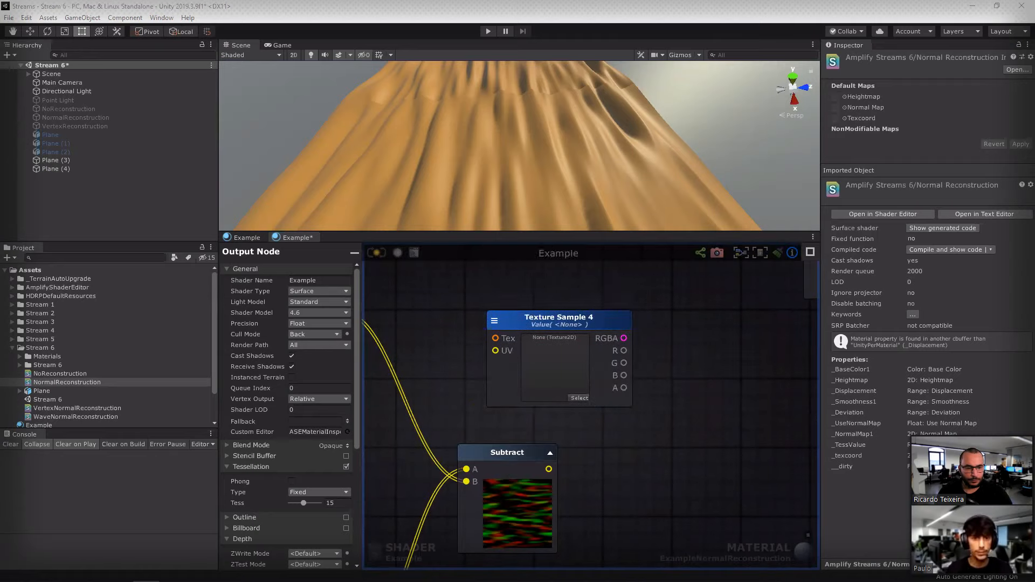
{"action": "double_click", "coordinate": [899, 426]}
{"action": "middle_click_drag", "start_coordinate": [679, 432], "coordinate": [686, 401]}
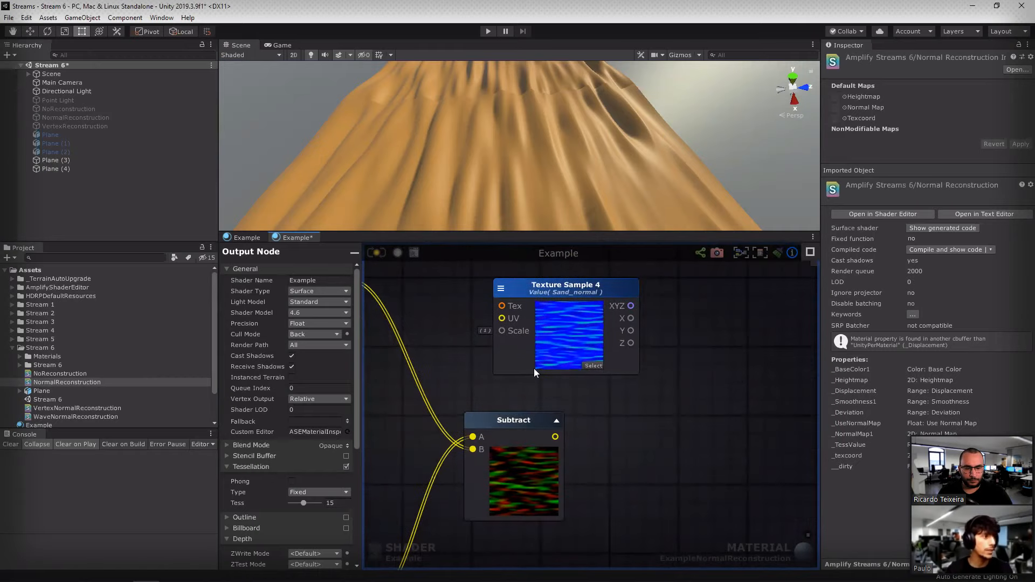
{"action": "left_click", "coordinate": [558, 360]}
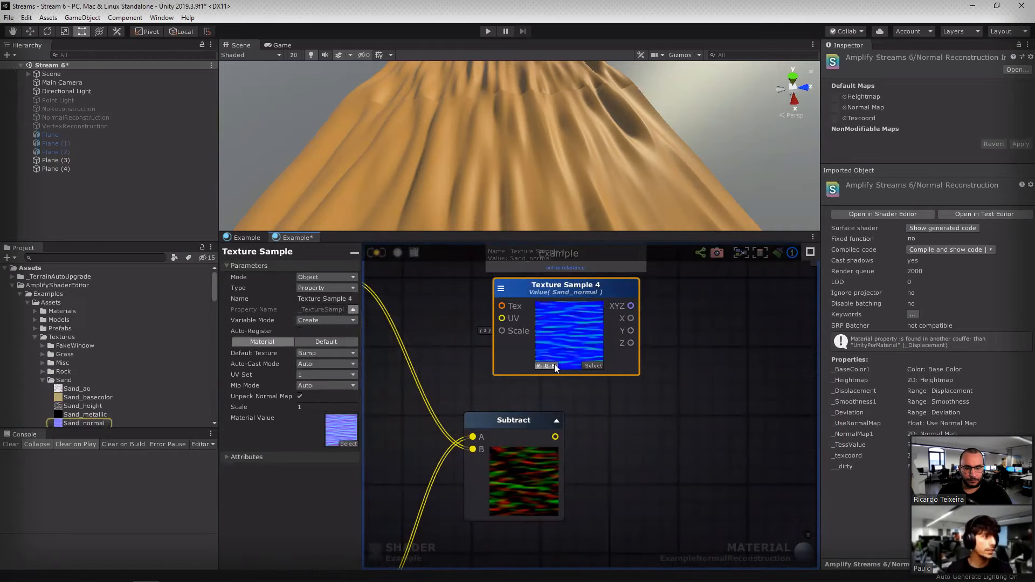
Step: Bring the Deviation and Register Local Var nodes between the Sand_normal Texture Sample and the Subtract node
{"action": "middle_click_drag", "start_coordinate": [468, 453], "coordinate": [582, 404]}
{"action": "scroll", "coordinate": [582, 404], "scroll_direction": "down", "scroll_amount": 1}
{"action": "middle_click_drag", "start_coordinate": [522, 392], "coordinate": [731, 370]}
{"action": "scroll", "coordinate": [663, 372], "scroll_direction": "down", "scroll_amount": 1}
{"action": "mouse_move", "coordinate": [809, 356]}
{"action": "middle_mouse_down"}
{"action": "mouse_move", "coordinate": [640, 381]}
{"action": "mouse_move", "coordinate": [585, 439]}
{"action": "middle_mouse_up"}
{"action": "mouse_move", "coordinate": [672, 296]}
{"action": "middle_mouse_down"}
{"action": "mouse_move", "coordinate": [661, 327]}
{"action": "mouse_move", "coordinate": [660, 414]}
{"action": "middle_mouse_up"}
{"action": "scroll", "coordinate": [570, 397], "scroll_direction": "down", "scroll_amount": 3}
{"action": "middle_click_drag", "start_coordinate": [415, 411], "coordinate": [629, 340]}
{"action": "left_click_drag", "start_coordinate": [595, 282], "coordinate": [703, 431]}
{"action": "middle_click_drag", "start_coordinate": [757, 429], "coordinate": [575, 358]}
{"action": "scroll", "coordinate": [575, 357], "scroll_direction": "up", "scroll_amount": 5}
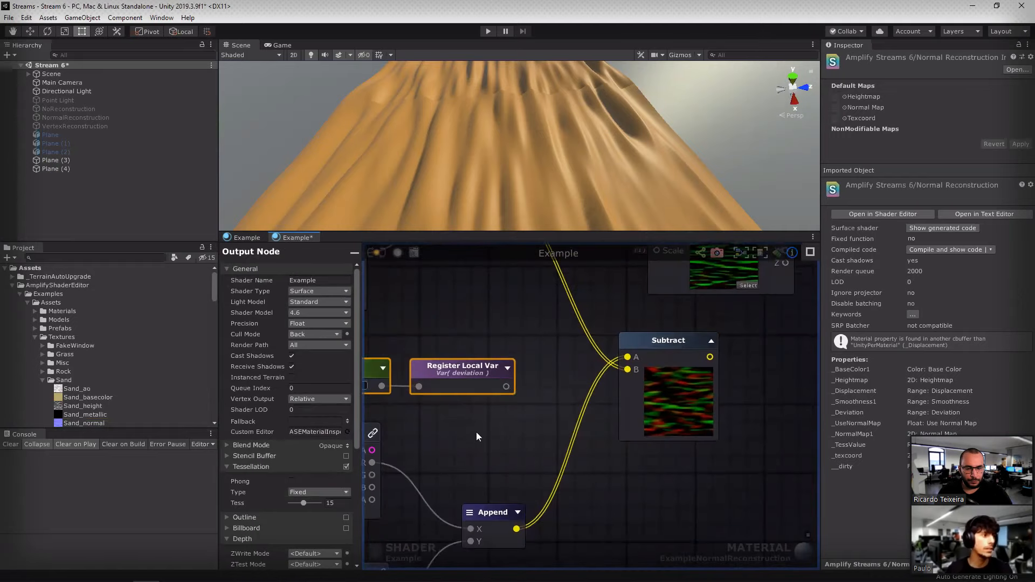
{"action": "left_click_drag", "start_coordinate": [474, 371], "coordinate": [645, 304]}
{"action": "middle_click_drag", "start_coordinate": [720, 373], "coordinate": [730, 455]}
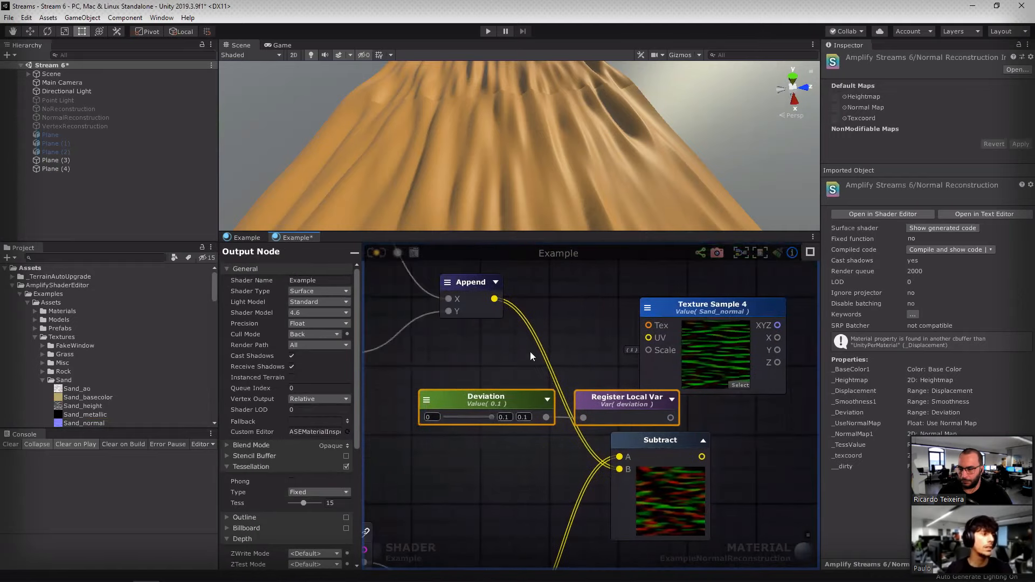
Step: Set the Deviation slider to 0.01
{"action": "left_click", "coordinate": [486, 417]}
{"action": "left_click_drag", "start_coordinate": [487, 416], "coordinate": [449, 415]}
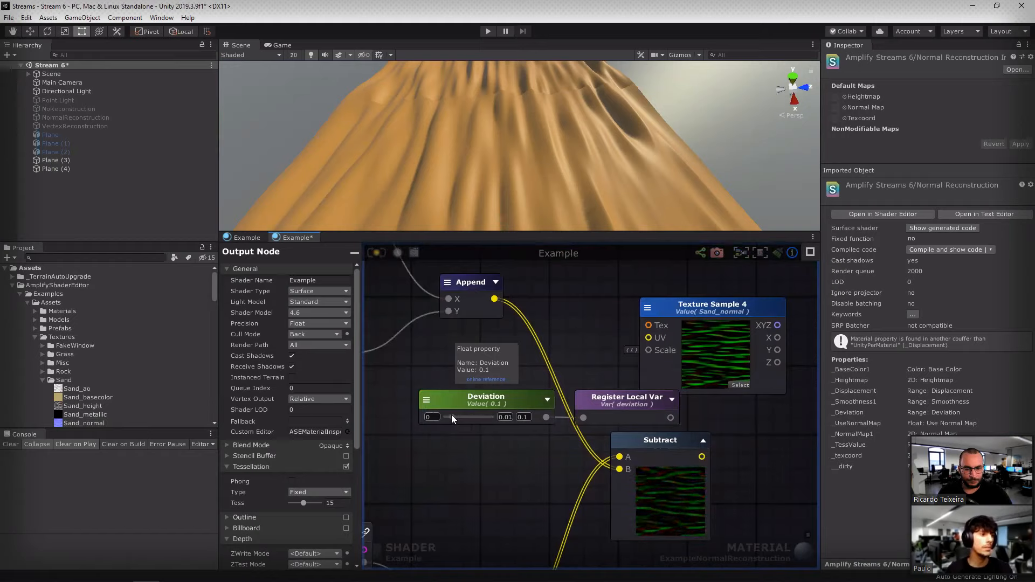
{"action": "middle_click_drag", "start_coordinate": [773, 414], "coordinate": [738, 437]}
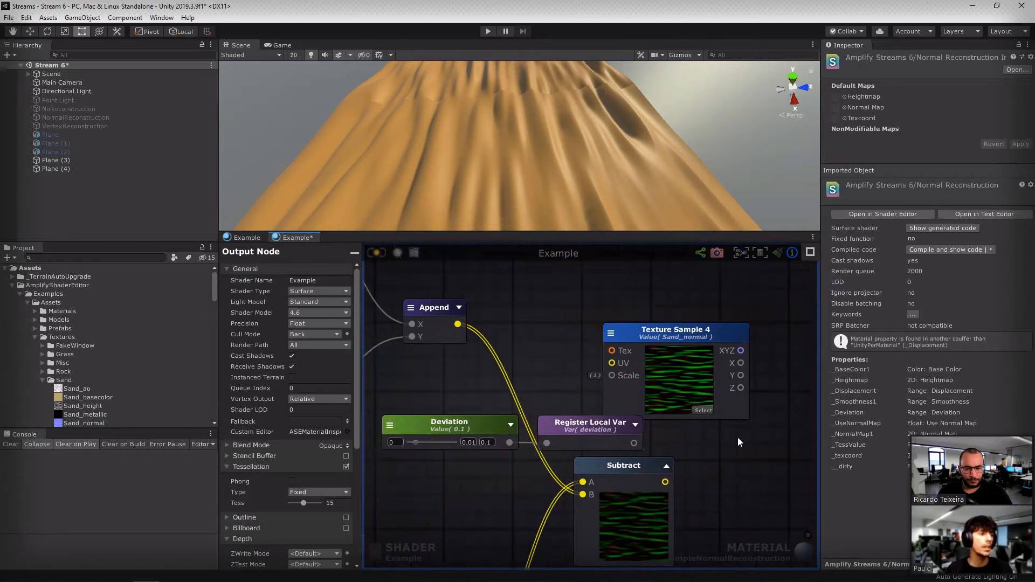
Step: Move the Deviation and Register Local Var nodes clear of the previews and restore the blue channel in the Sand_normal sample's preview
{"action": "scroll", "coordinate": [736, 438], "scroll_direction": "down", "scroll_amount": 5}
{"action": "left_click_drag", "start_coordinate": [584, 471], "coordinate": [621, 295]}
{"action": "middle_click_drag", "start_coordinate": [740, 437], "coordinate": [639, 434]}
{"action": "scroll", "coordinate": [639, 435], "scroll_direction": "up", "scroll_amount": 4}
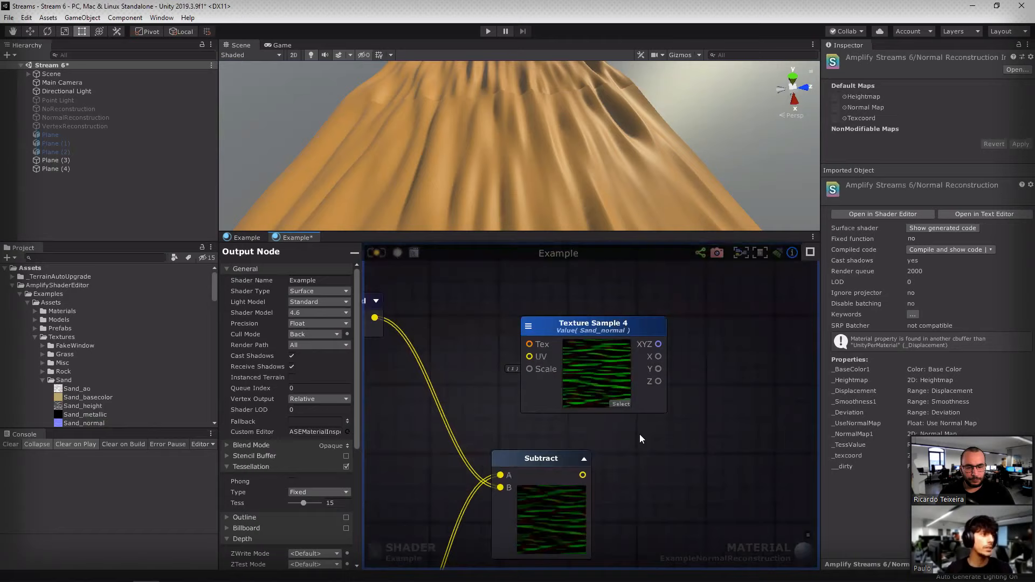
{"action": "left_click", "coordinate": [583, 392]}
{"action": "left_click", "coordinate": [581, 404]}
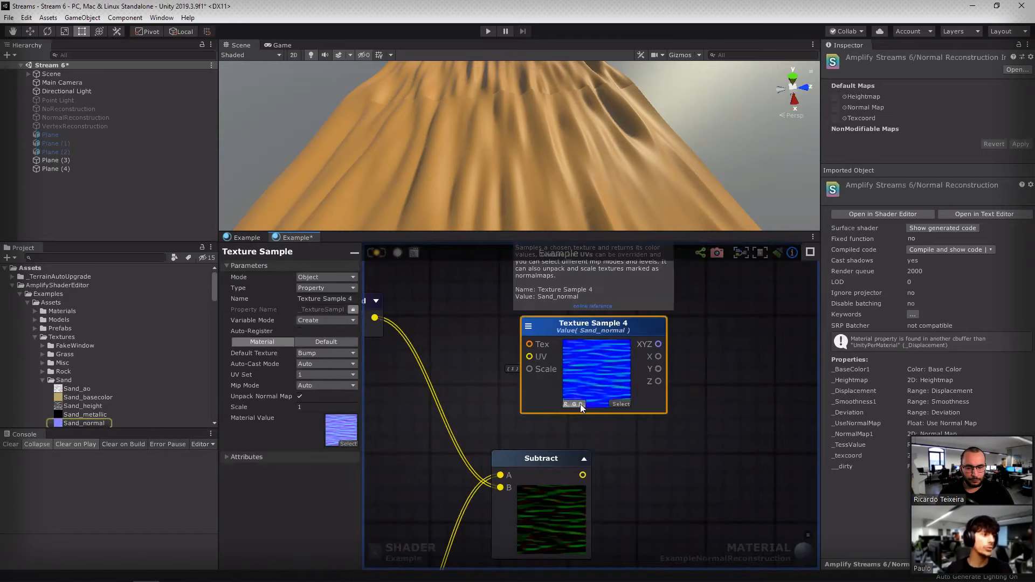
Step: Move the Sand_normal Texture Sample well above the Subtract node and place the Deviation and Register Local Var nodes above the first heightmap sample
{"action": "scroll", "coordinate": [726, 411], "scroll_direction": "down", "scroll_amount": 5}
{"action": "left_click_drag", "start_coordinate": [679, 436], "coordinate": [645, 292]}
{"action": "left_click_drag", "start_coordinate": [494, 314], "coordinate": [650, 358]}
{"action": "left_click_drag", "start_coordinate": [601, 331], "coordinate": [484, 267]}
{"action": "left_click_drag", "start_coordinate": [538, 301], "coordinate": [551, 308]}
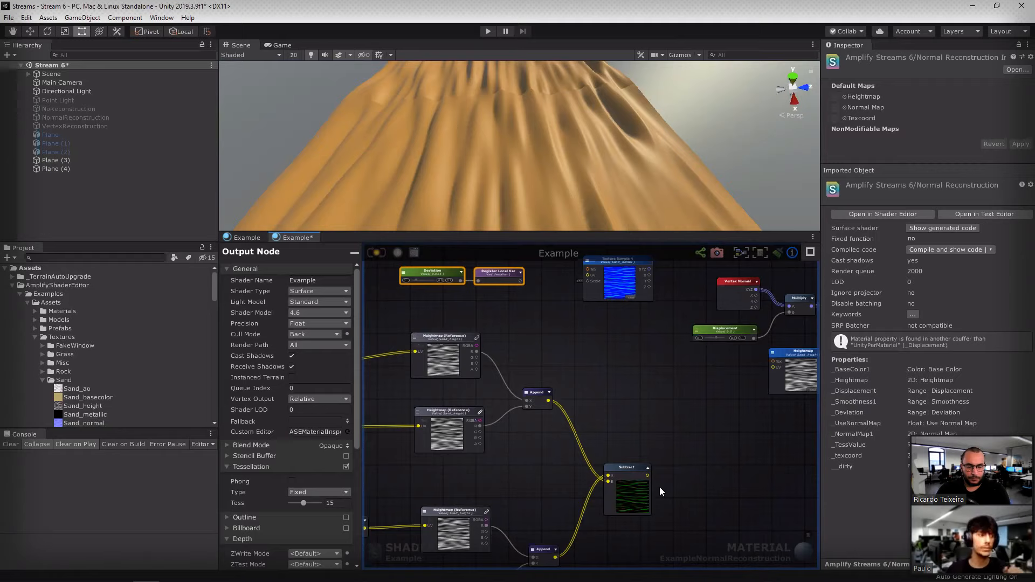
{"action": "middle_click_drag", "start_coordinate": [667, 491], "coordinate": [671, 428]}
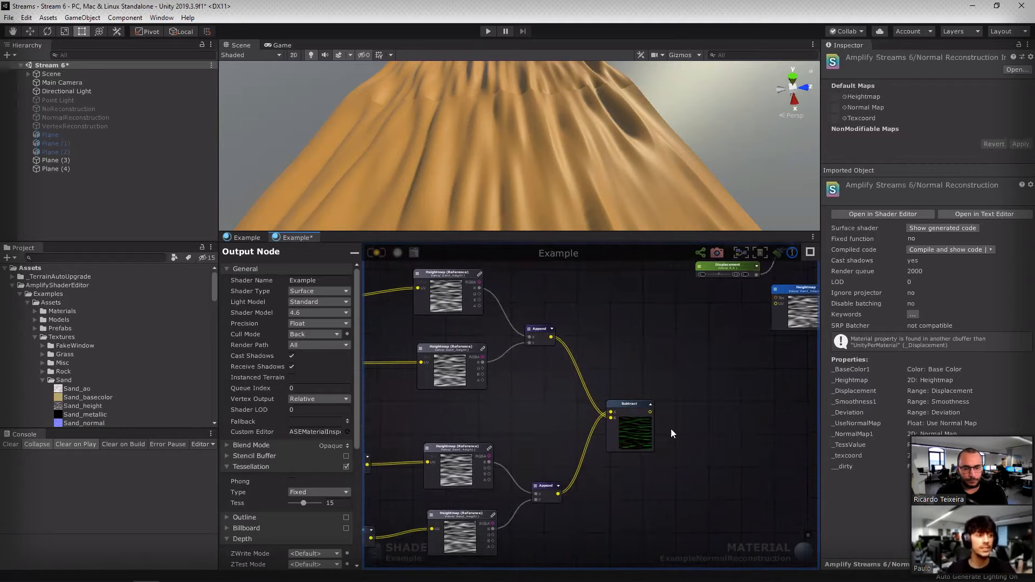
Step: Add a Dot node after the Subtract node and feed the Subtract output into both its A and B inputs
{"action": "scroll", "coordinate": [671, 429], "scroll_direction": "up", "scroll_amount": 4}
{"action": "left_click", "coordinate": [603, 439]}
{"action": "left_click_drag", "start_coordinate": [603, 439], "coordinate": [568, 440]}
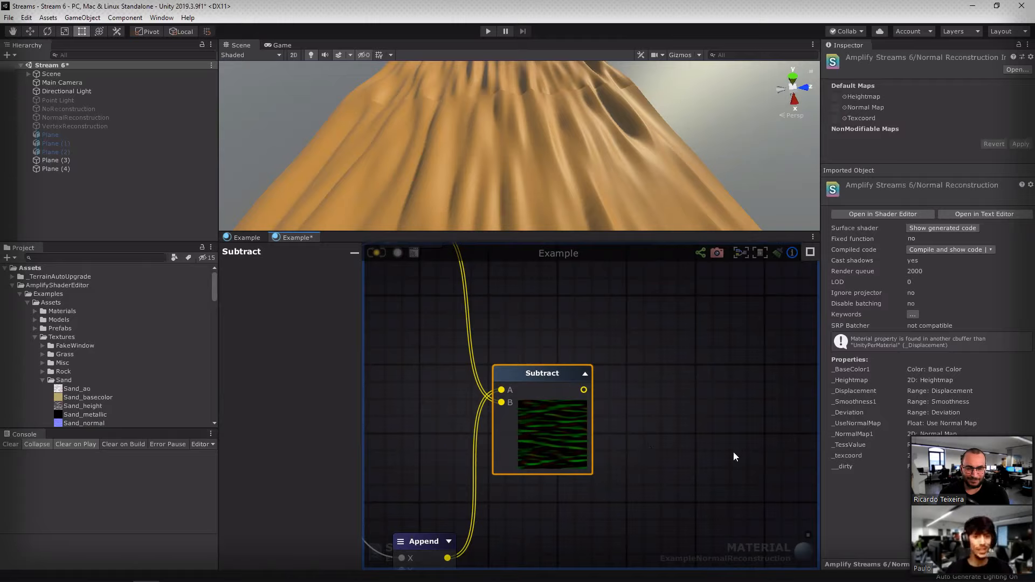
{"action": "middle_click_drag", "start_coordinate": [733, 454], "coordinate": [597, 437]}
{"action": "scroll", "coordinate": [648, 448], "scroll_direction": "down", "scroll_amount": 1}
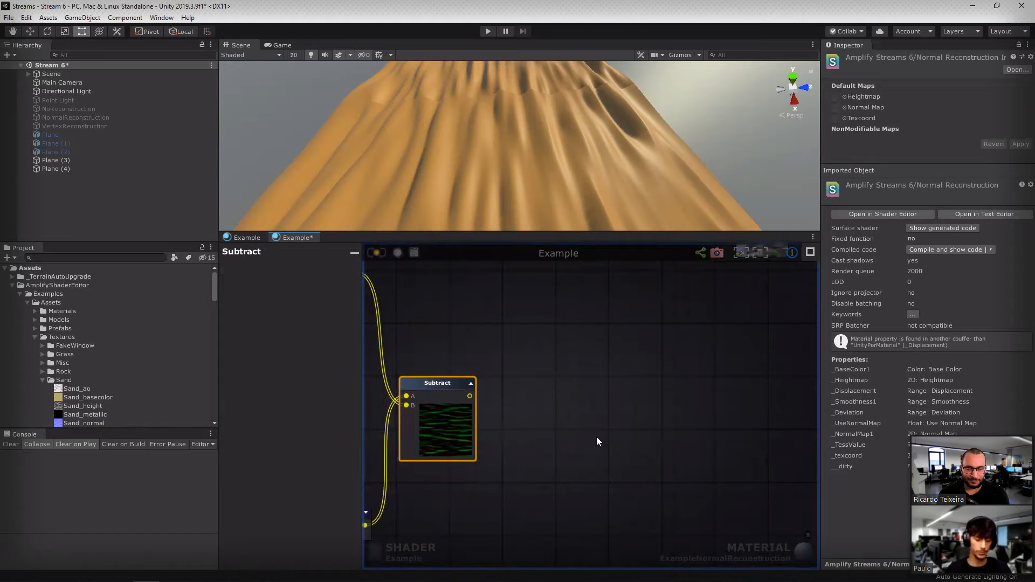
{"action": "left_click", "coordinate": [552, 414]}
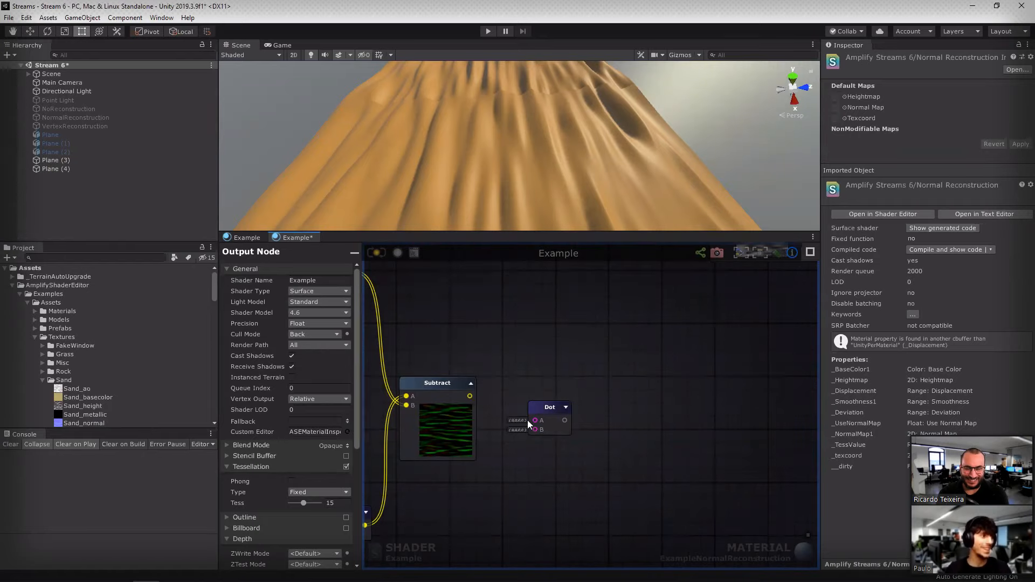
{"action": "left_click_drag", "start_coordinate": [469, 397], "coordinate": [535, 430]}
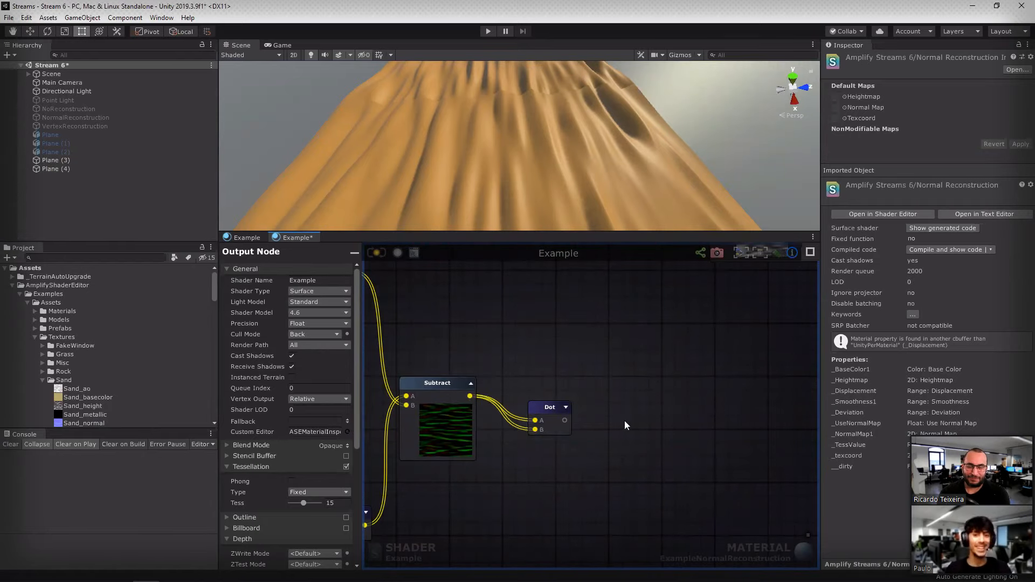
Step: Add a Saturate node beside the Dot node, fed by the Dot output, and check the Dot preview before collapsing it
{"action": "right_click", "coordinate": [610, 420]}
{"action": "type", "text": "sa"}
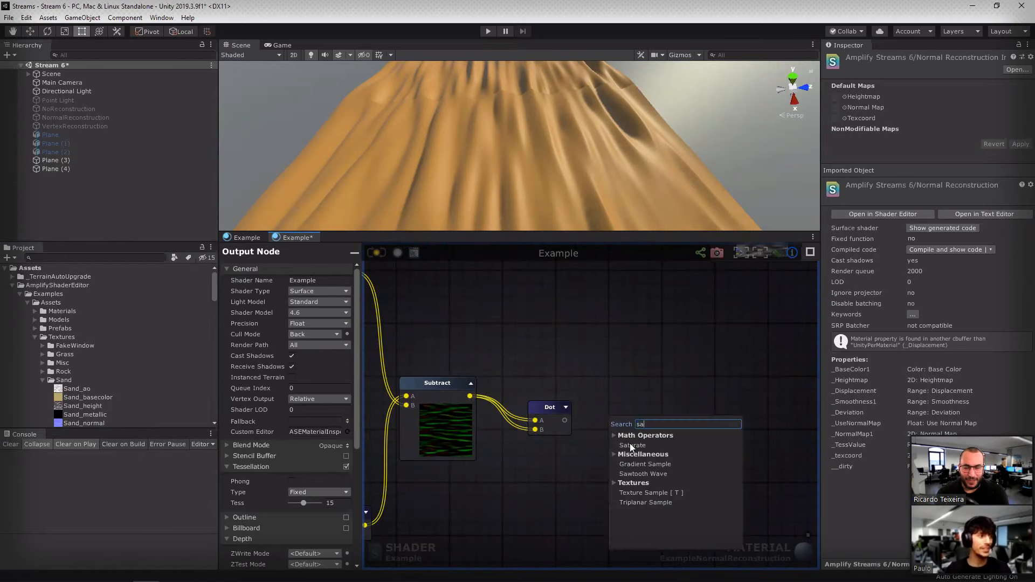
{"action": "left_click", "coordinate": [631, 447]}
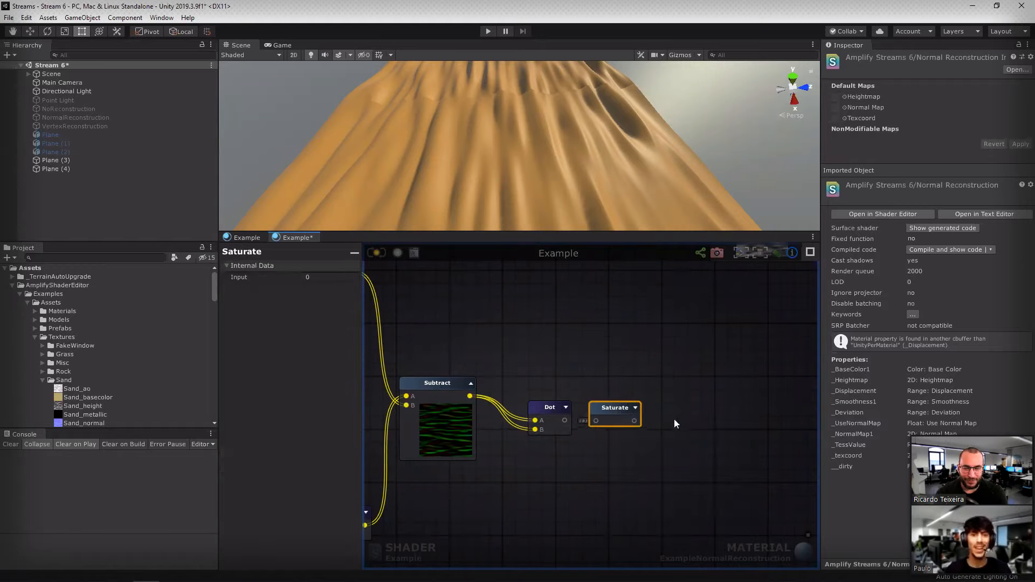
{"action": "left_click_drag", "start_coordinate": [595, 421], "coordinate": [655, 416]}
{"action": "left_click", "coordinate": [565, 407]}
{"action": "scroll", "coordinate": [577, 457], "scroll_direction": "up", "scroll_amount": 2}
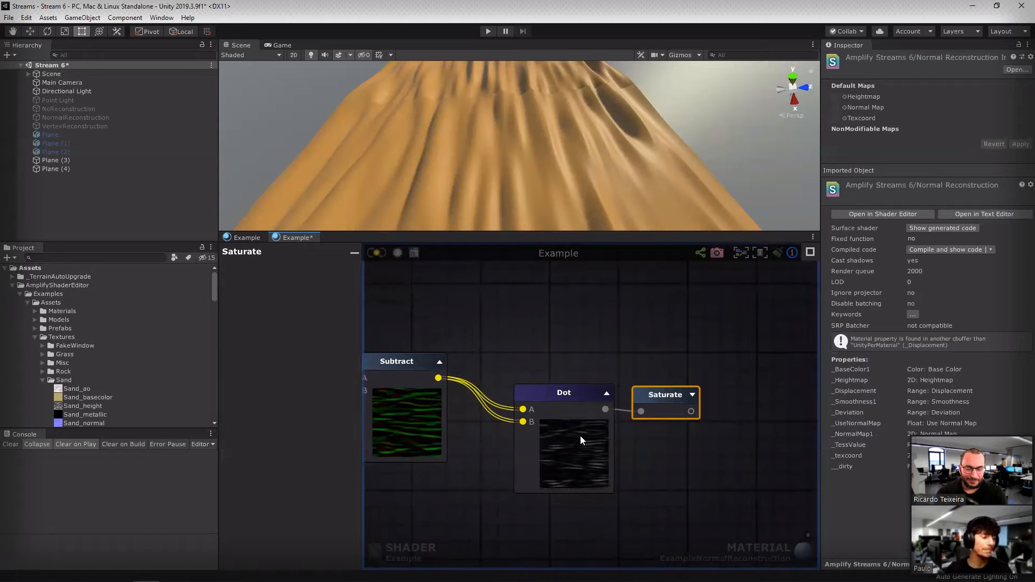
{"action": "left_click", "coordinate": [607, 394]}
{"action": "left_click_drag", "start_coordinate": [642, 412], "coordinate": [616, 413]}
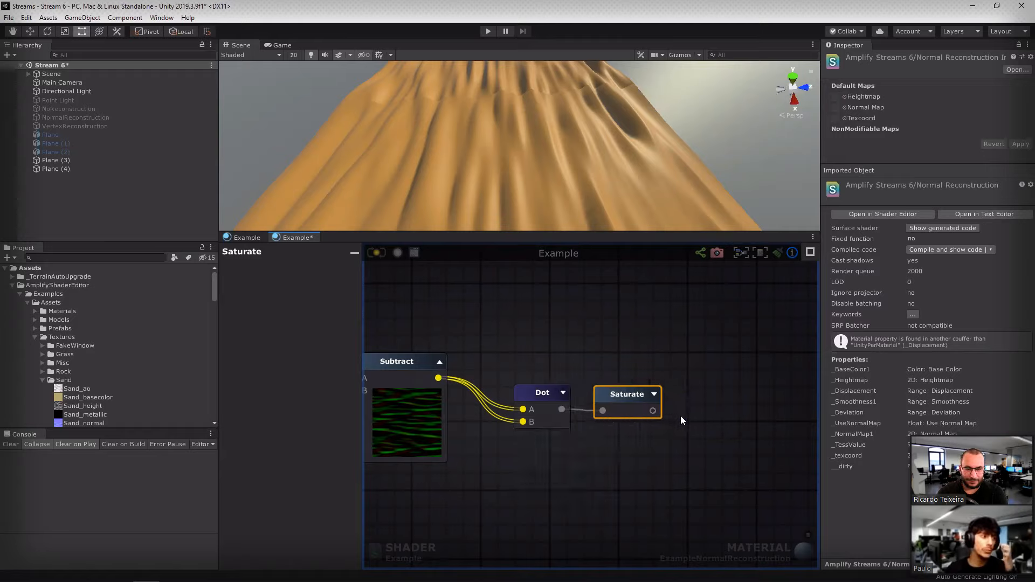
Step: Add a One Minus node next to the Saturate node and connect the Saturate output to it
{"action": "middle_click_drag", "start_coordinate": [652, 420], "coordinate": [556, 424]}
{"action": "left_click", "coordinate": [618, 402]}
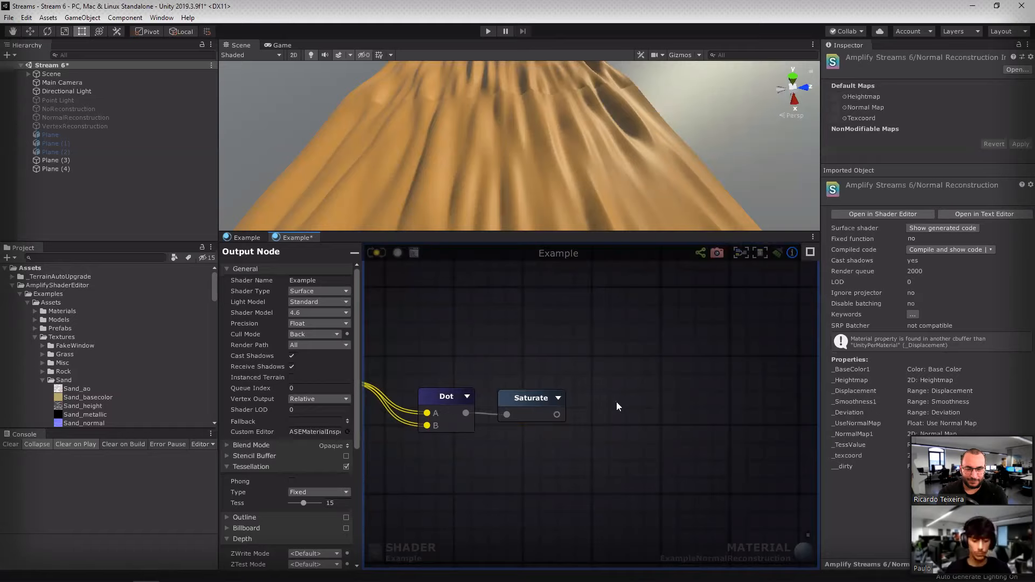
{"action": "left_click", "coordinate": [593, 397]}
{"action": "left_click_drag", "start_coordinate": [615, 418], "coordinate": [598, 412]}
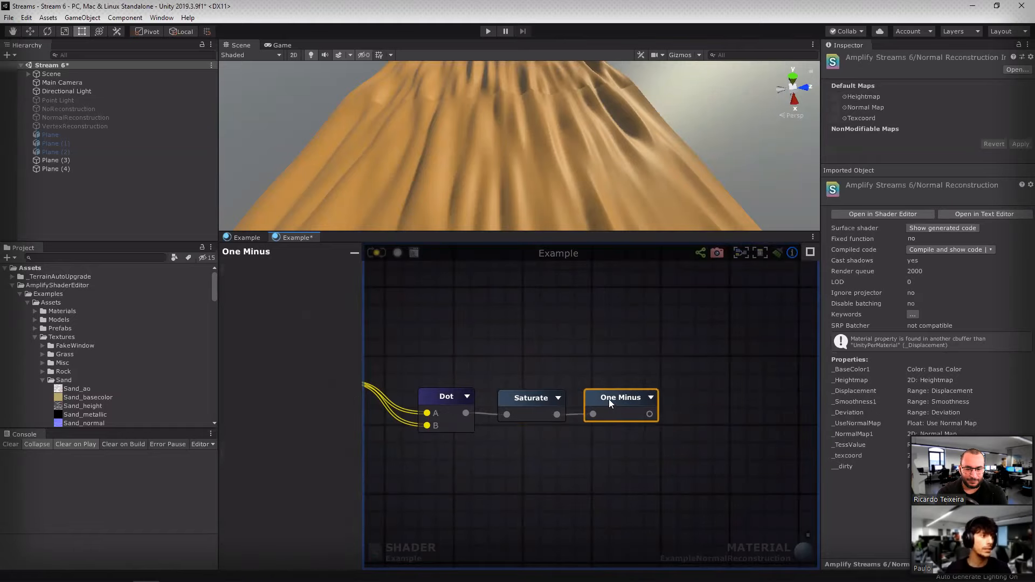
{"action": "left_click", "coordinate": [650, 398]}
{"action": "left_click", "coordinate": [651, 397]}
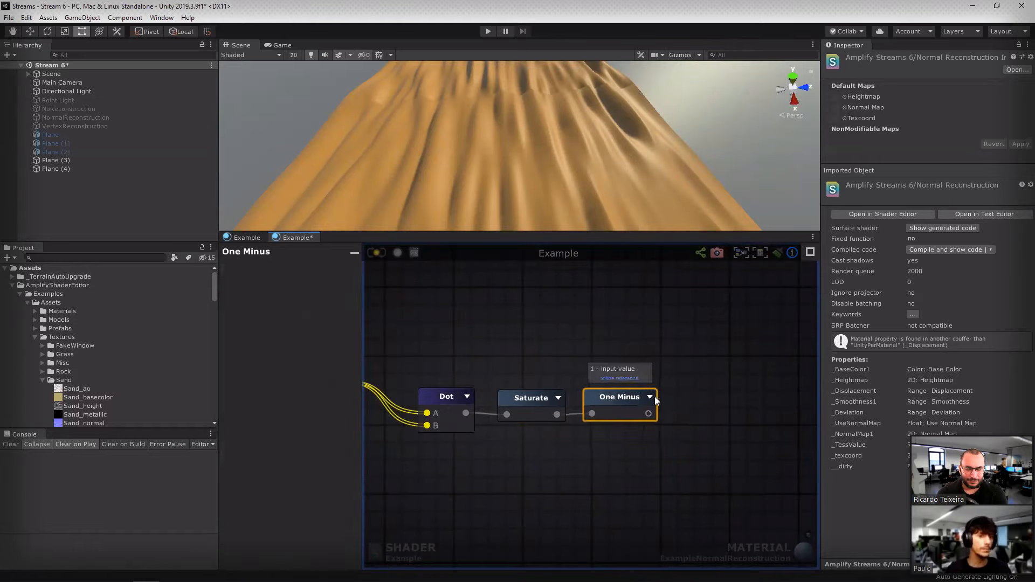
Step: Add a Sqrt node fed by the One Minus output and expand its preview
{"action": "left_click", "coordinate": [682, 397]}
{"action": "right_click", "coordinate": [682, 398]}
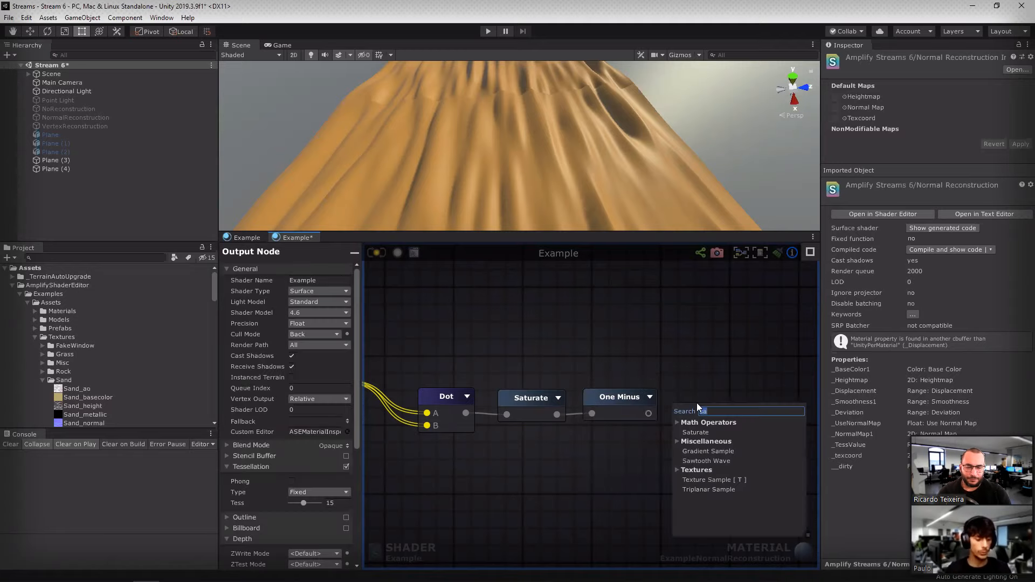
{"action": "type", "text": "sqr"}
{"action": "left_click", "coordinate": [690, 433]}
{"action": "left_click_drag", "start_coordinate": [715, 403], "coordinate": [694, 397]}
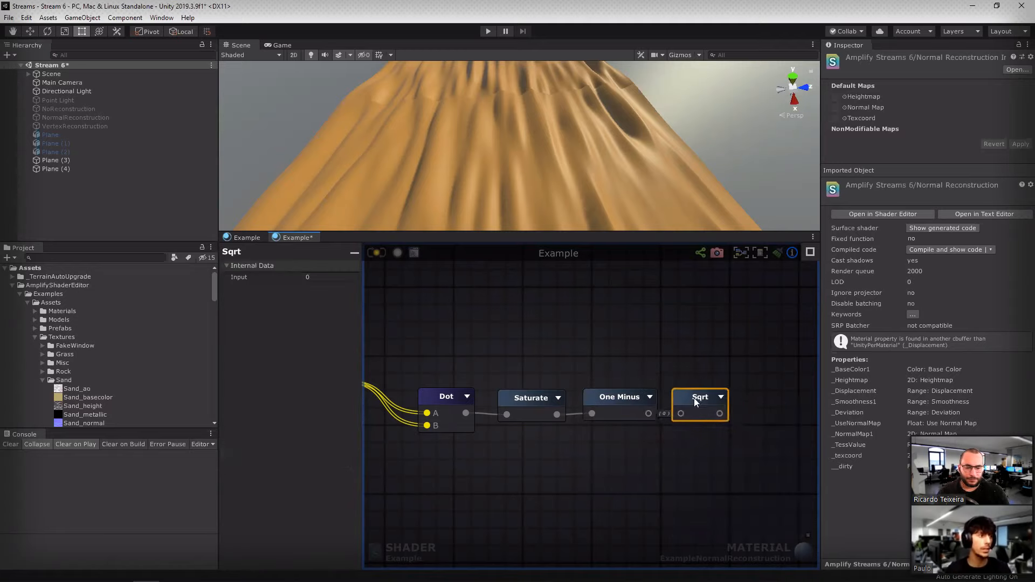
{"action": "left_click", "coordinate": [721, 398]}
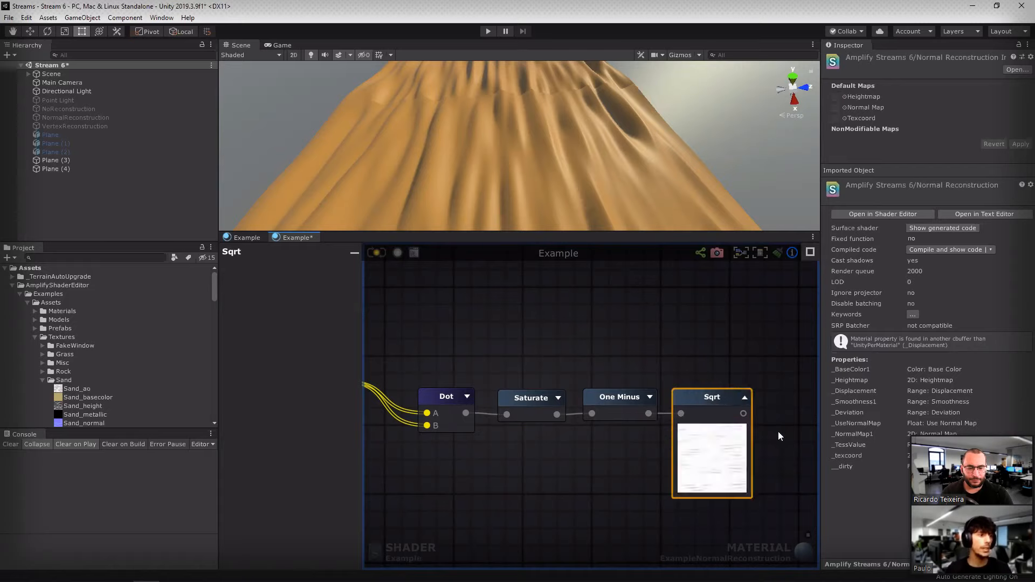
Step: Move the Dot, Saturate, One Minus and Sqrt chain slightly below the Subtract output and collapse the Sqrt preview
{"action": "scroll", "coordinate": [717, 437], "scroll_direction": "down", "scroll_amount": 5}
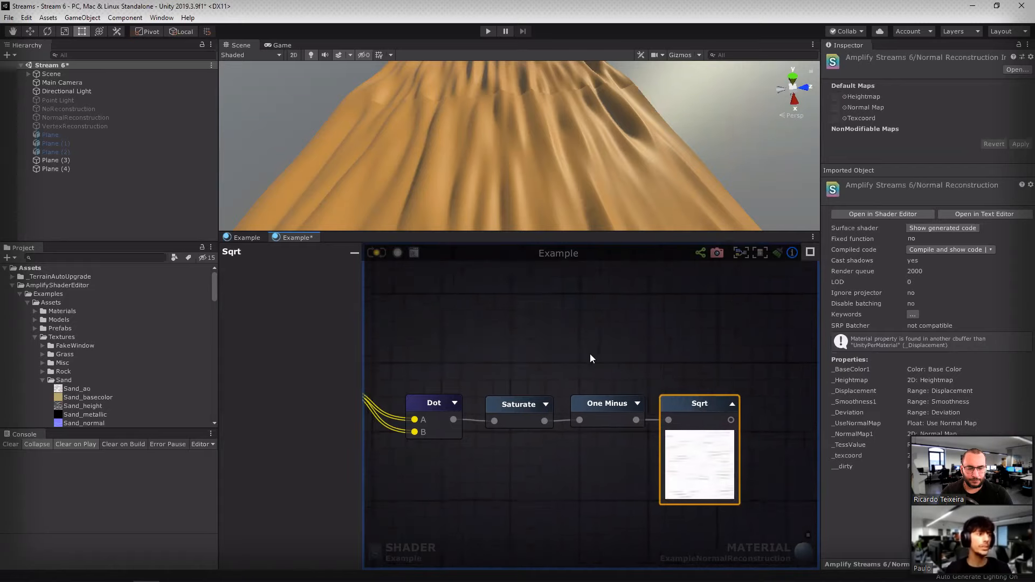
{"action": "scroll", "coordinate": [720, 435], "scroll_direction": "down", "scroll_amount": 1}
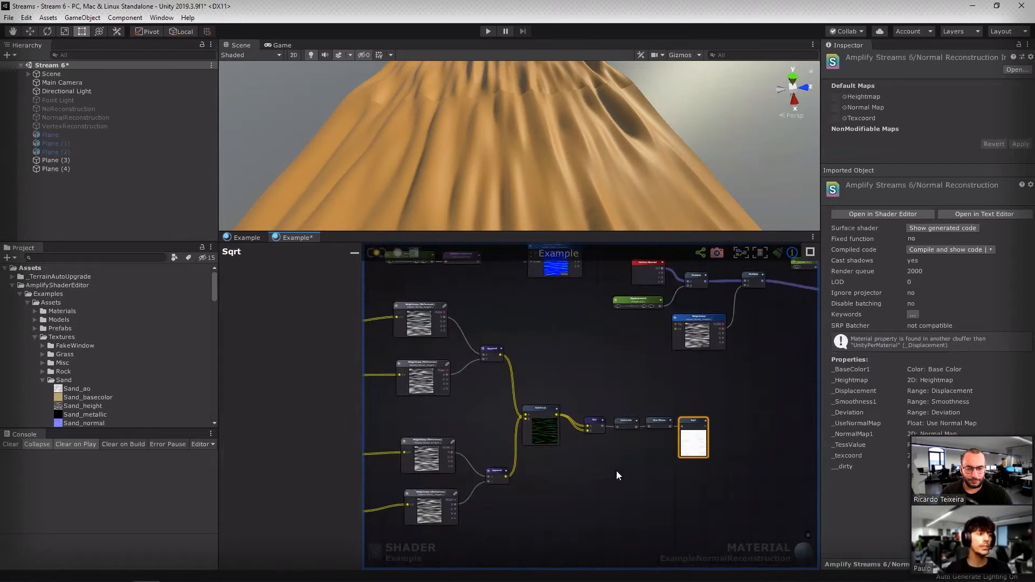
{"action": "left_click_drag", "start_coordinate": [585, 462], "coordinate": [735, 412]}
{"action": "mouse_move", "coordinate": [735, 412]}
{"action": "left_mouse_down"}
{"action": "mouse_move", "coordinate": [737, 427]}
{"action": "mouse_move", "coordinate": [727, 425]}
{"action": "left_mouse_up"}
{"action": "left_click", "coordinate": [727, 425]}
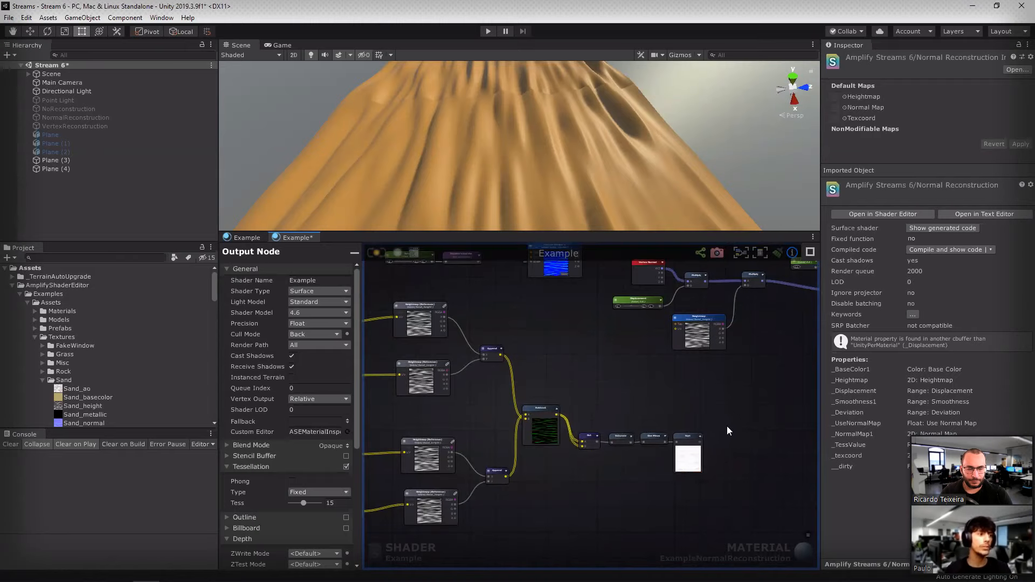
{"action": "middle_click_drag", "start_coordinate": [726, 426], "coordinate": [671, 422]}
{"action": "left_click", "coordinate": [658, 416]}
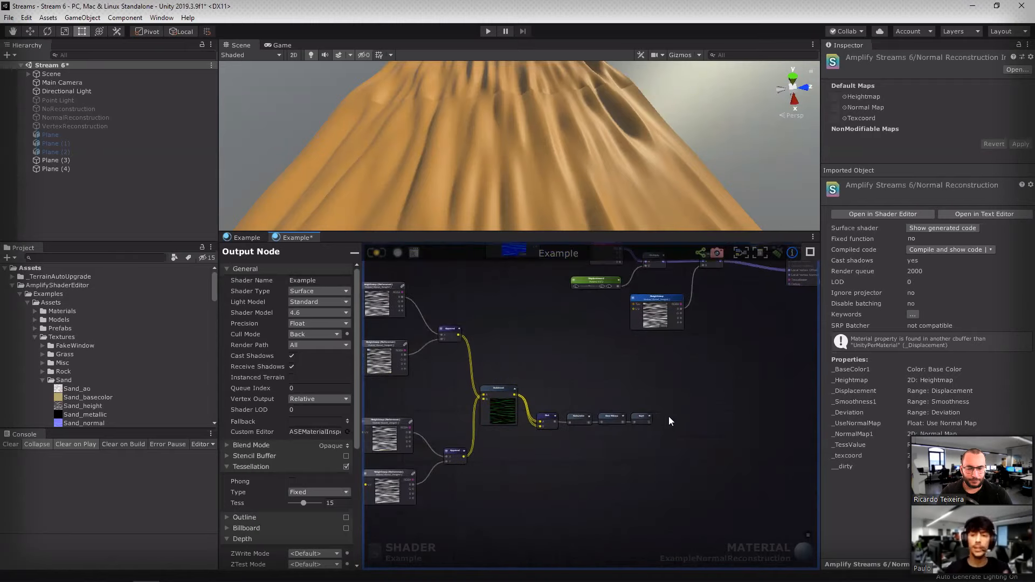
{"action": "scroll", "coordinate": [657, 410], "scroll_direction": "up", "scroll_amount": 1}
{"action": "scroll", "coordinate": [646, 405], "scroll_direction": "up", "scroll_amount": 2}
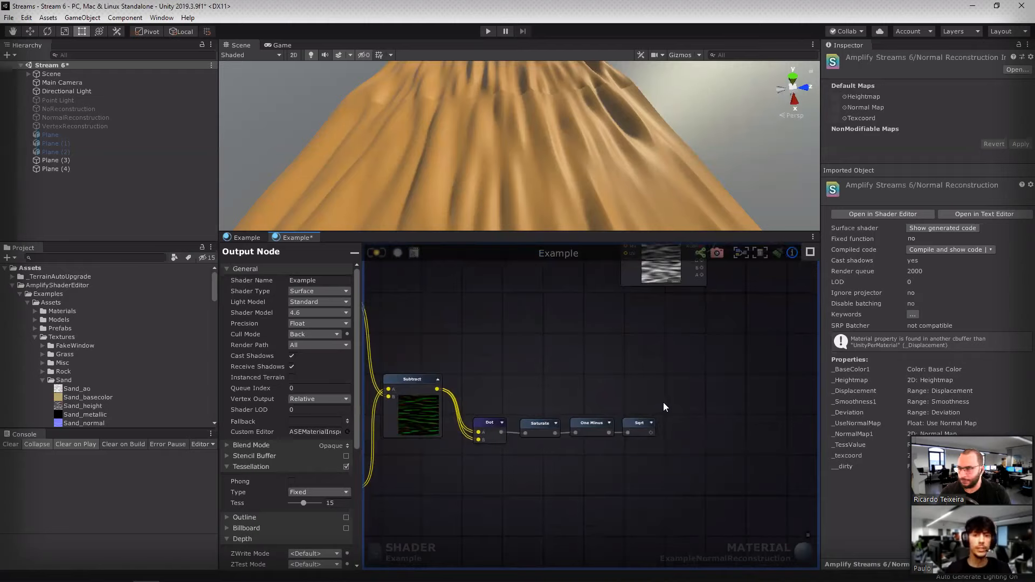
Step: Add a Vector3 Append node that takes the Subtract output as XY and the Sqrt output as Z
{"action": "left_click", "coordinate": [697, 379]}
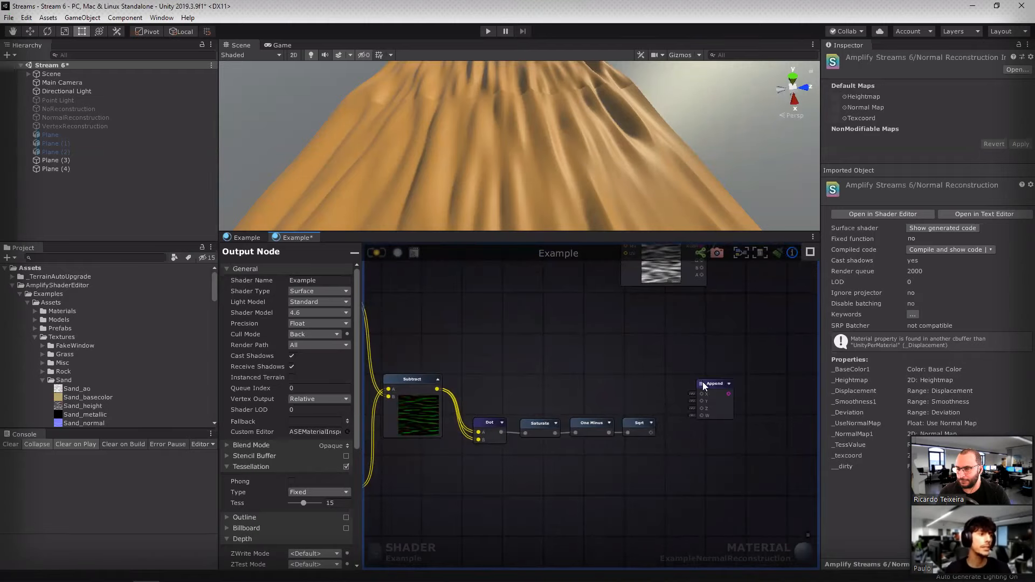
{"action": "left_click", "coordinate": [699, 384]}
{"action": "left_click", "coordinate": [727, 406]}
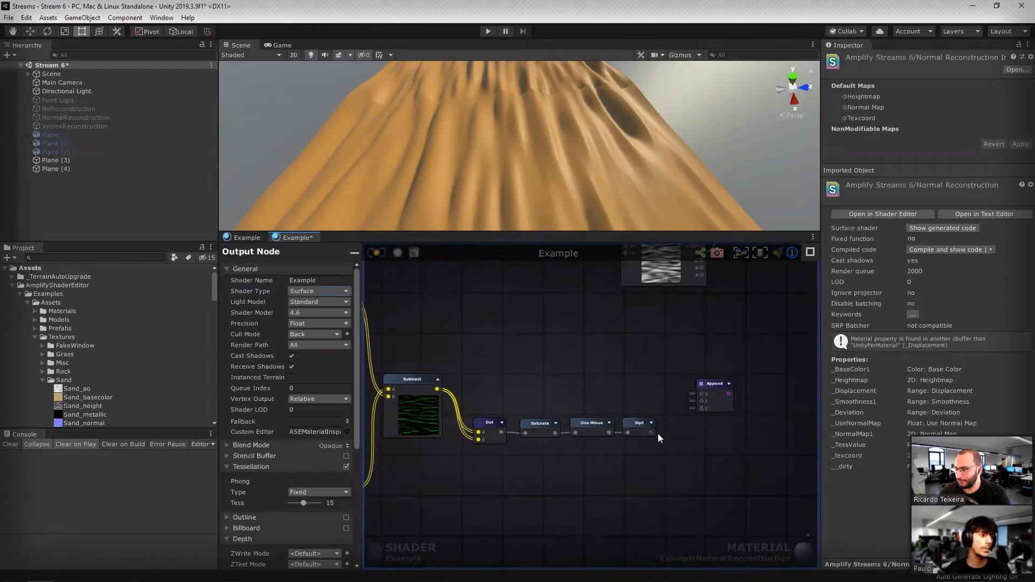
{"action": "left_click_drag", "start_coordinate": [480, 474], "coordinate": [662, 430]}
{"action": "left_click", "coordinate": [662, 429]}
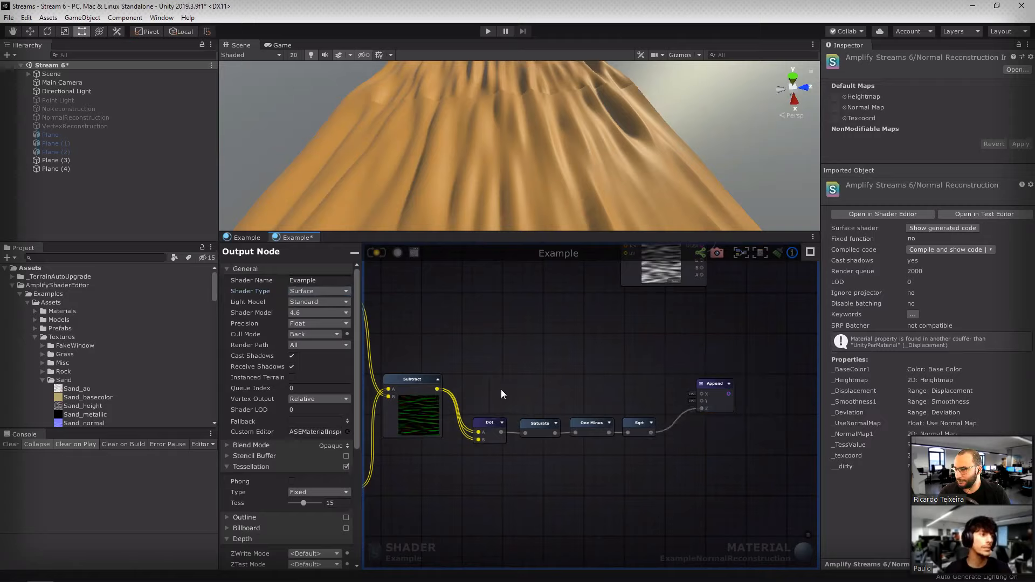
{"action": "left_click_drag", "start_coordinate": [438, 389], "coordinate": [702, 394]}
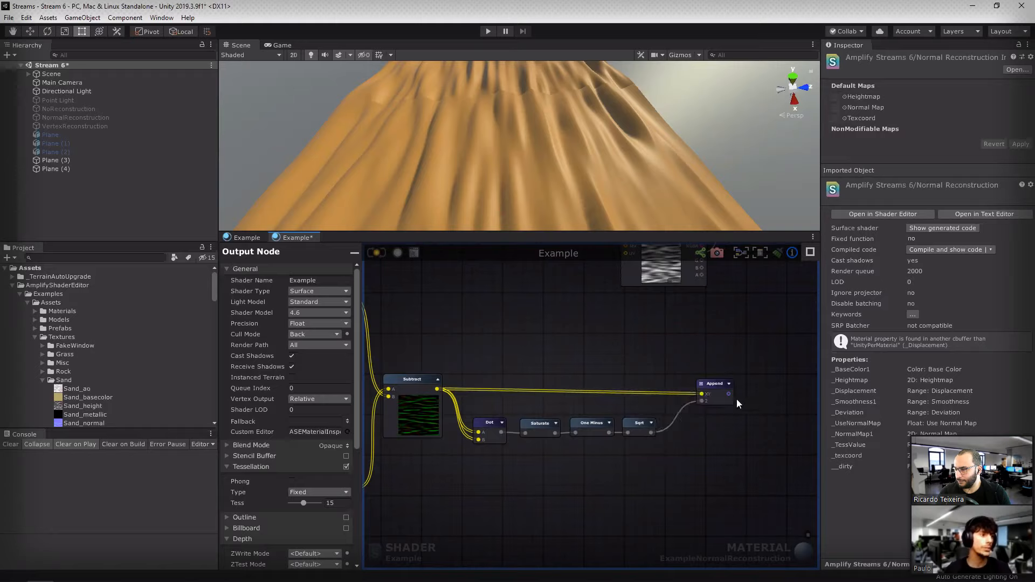
Step: Expand the preview of the new Vector3 Append node and examine the reconstructed normal
{"action": "left_click", "coordinate": [728, 384]}
{"action": "left_click", "coordinate": [726, 387]}
{"action": "right_click_drag", "start_coordinate": [765, 422], "coordinate": [643, 421]}
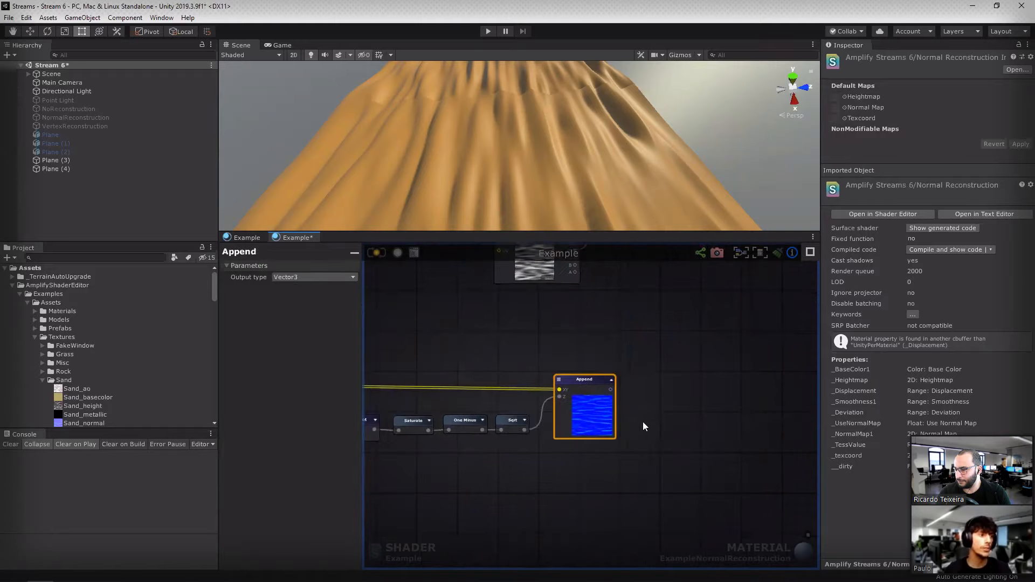
{"action": "scroll", "coordinate": [642, 422], "scroll_direction": "up", "scroll_amount": 4}
{"action": "scroll", "coordinate": [739, 434], "scroll_direction": "down", "scroll_amount": 5}
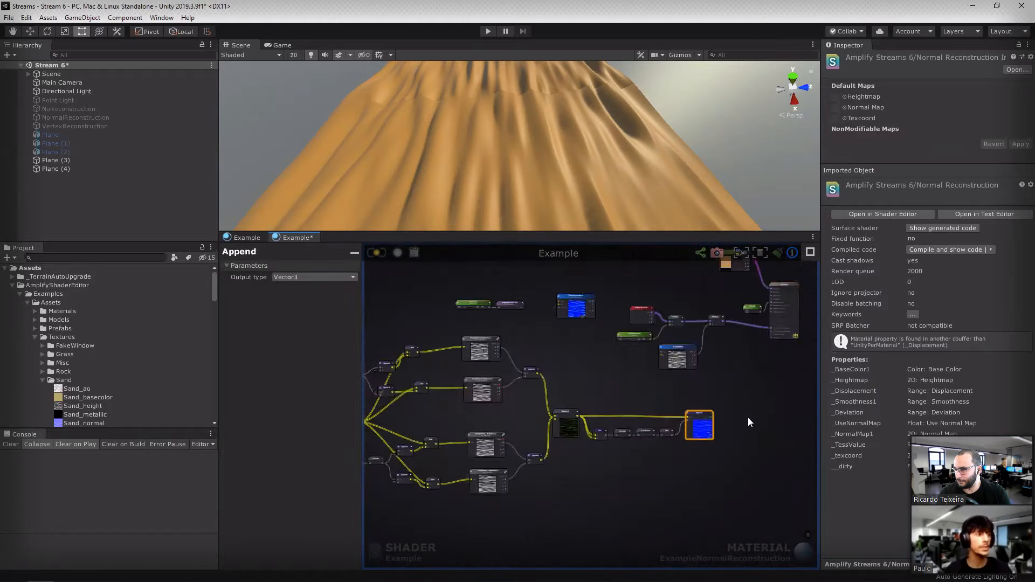
Step: Connect the Vector3 Append output to the Normal input of the Example output node
{"action": "right_click_drag", "start_coordinate": [748, 417], "coordinate": [627, 449]}
{"action": "scroll", "coordinate": [621, 447], "scroll_direction": "up", "scroll_amount": 2}
{"action": "left_click", "coordinate": [614, 454]}
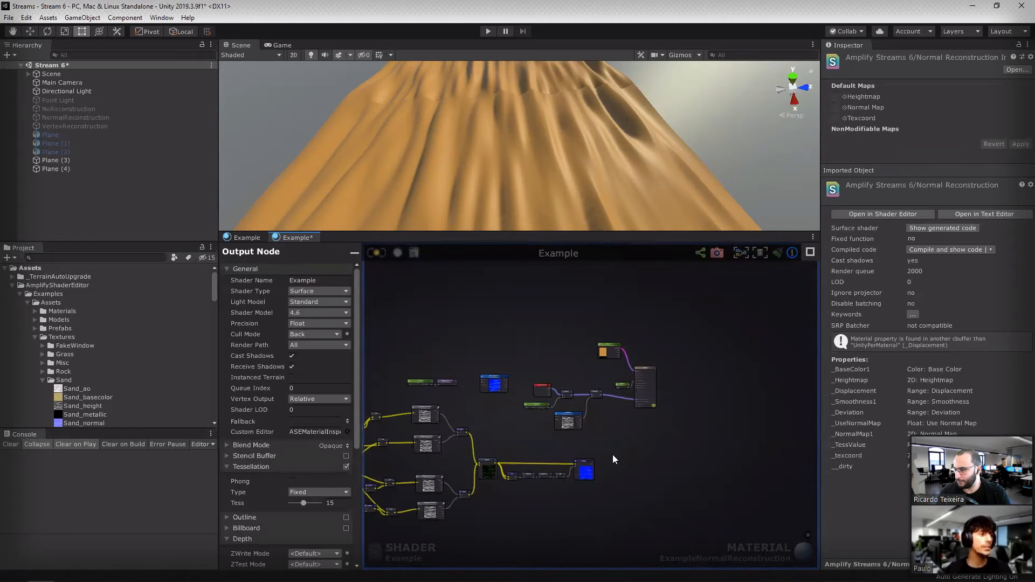
{"action": "scroll", "coordinate": [599, 463], "scroll_direction": "up", "scroll_amount": 2}
{"action": "left_click_drag", "start_coordinate": [584, 467], "coordinate": [644, 337]}
{"action": "scroll", "coordinate": [643, 336], "scroll_direction": "down", "scroll_amount": 1}
{"action": "scroll", "coordinate": [651, 325], "scroll_direction": "up", "scroll_amount": 5}
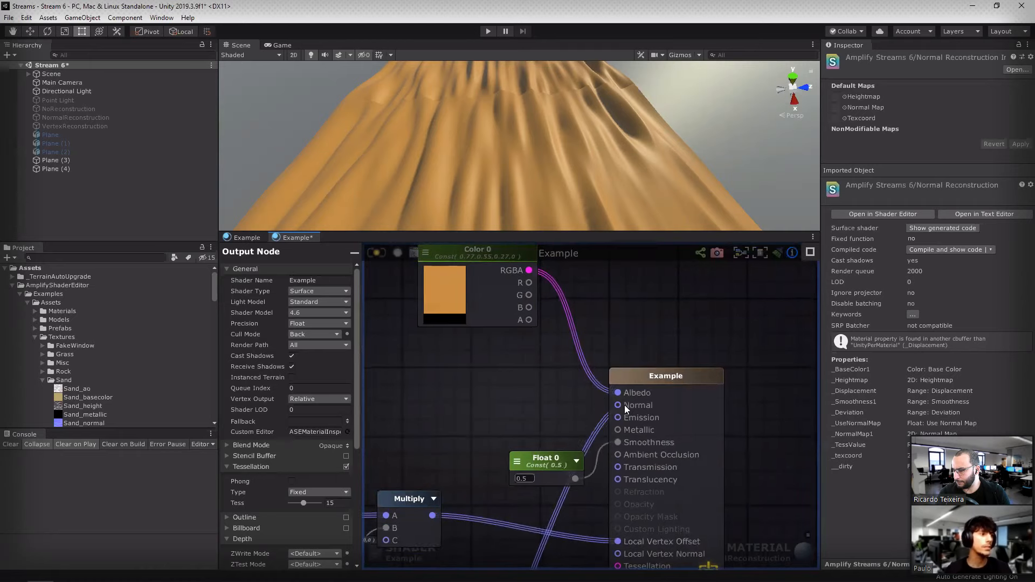
Step: Compile and save the shader, and orbit the Scene view to inspect the dune plane along its length
{"action": "left_click", "coordinate": [377, 253]}
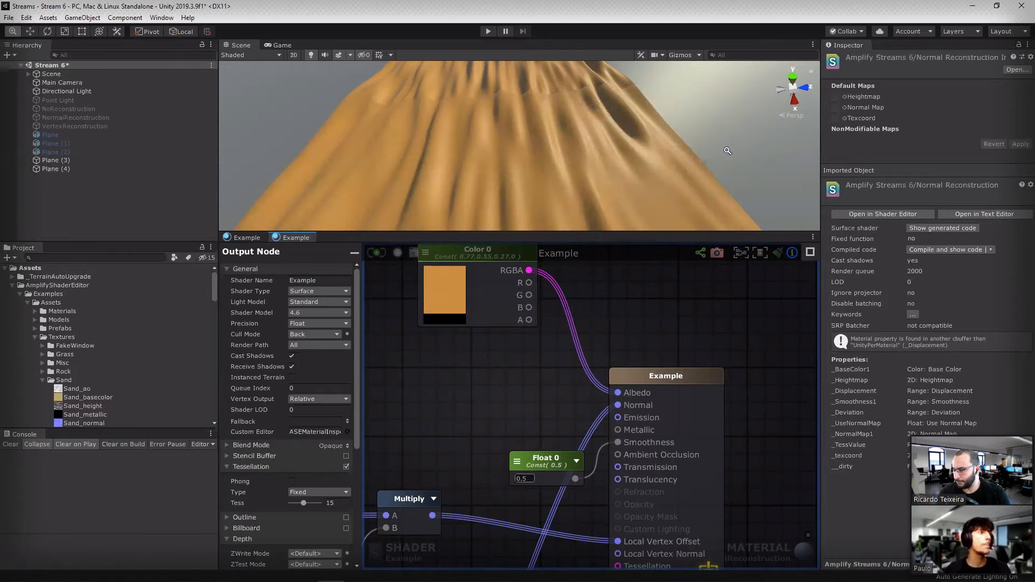
{"action": "left_click_drag", "start_coordinate": [591, 173], "coordinate": [471, 146], "text": "alt"}
{"action": "right_click_drag", "start_coordinate": [465, 146], "coordinate": [565, 146], "text": "alt"}
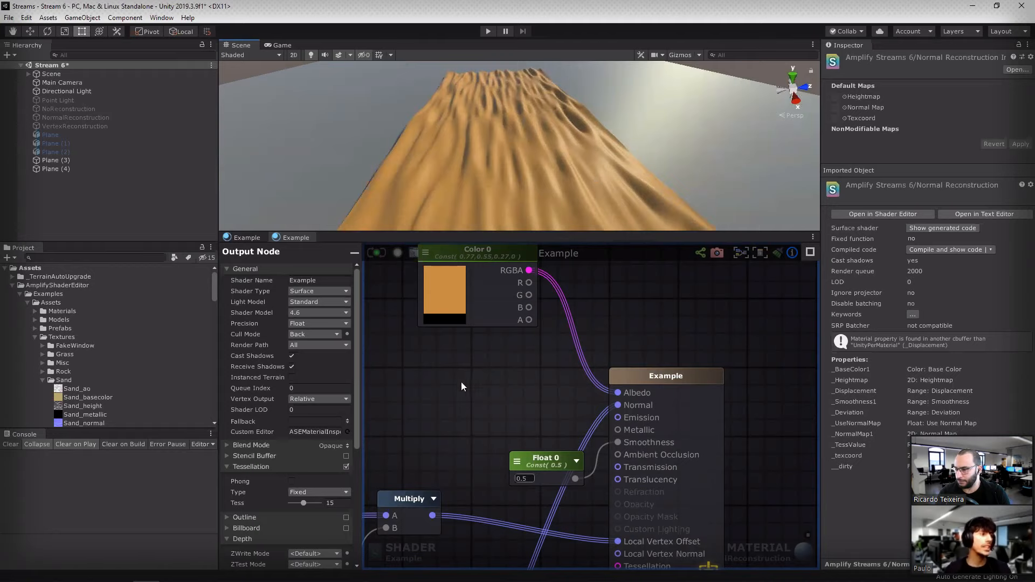
Step: Add a Normal Create function node above the Multiply nodes that drive the vertex offset
{"action": "scroll", "coordinate": [554, 328], "scroll_direction": "down", "scroll_amount": 5}
{"action": "scroll", "coordinate": [532, 332], "scroll_direction": "down", "scroll_amount": 3}
{"action": "right_click", "coordinate": [533, 331]}
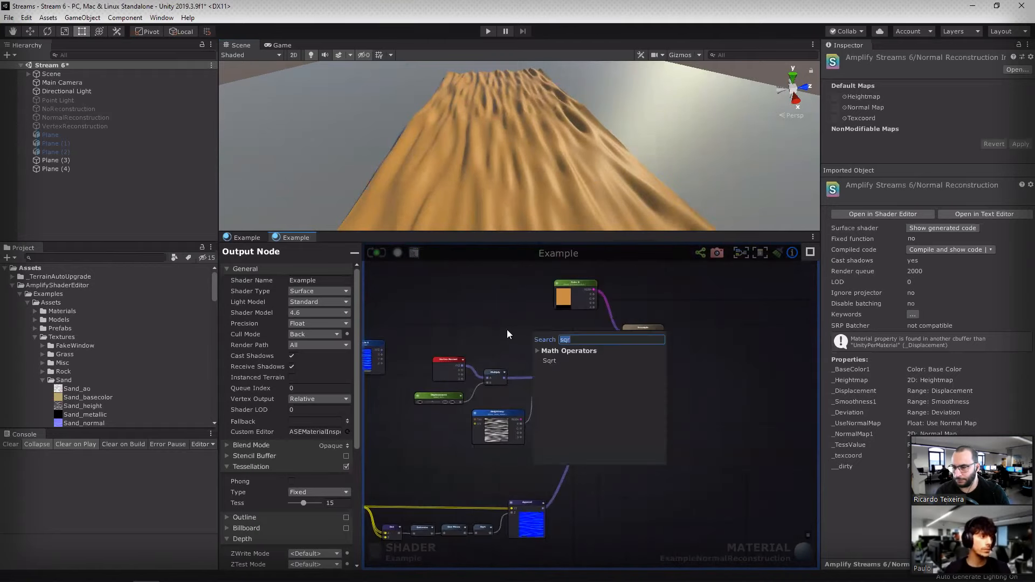
{"action": "right_click", "coordinate": [508, 330]}
{"action": "type", "text": "create"}
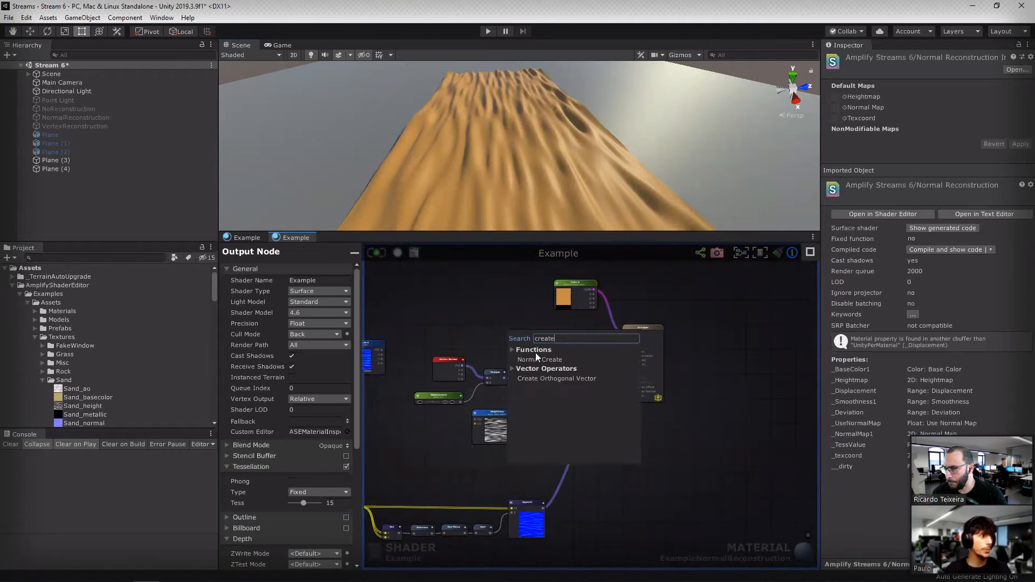
{"action": "left_click", "coordinate": [536, 359]}
{"action": "scroll", "coordinate": [539, 356], "scroll_direction": "up", "scroll_amount": 3}
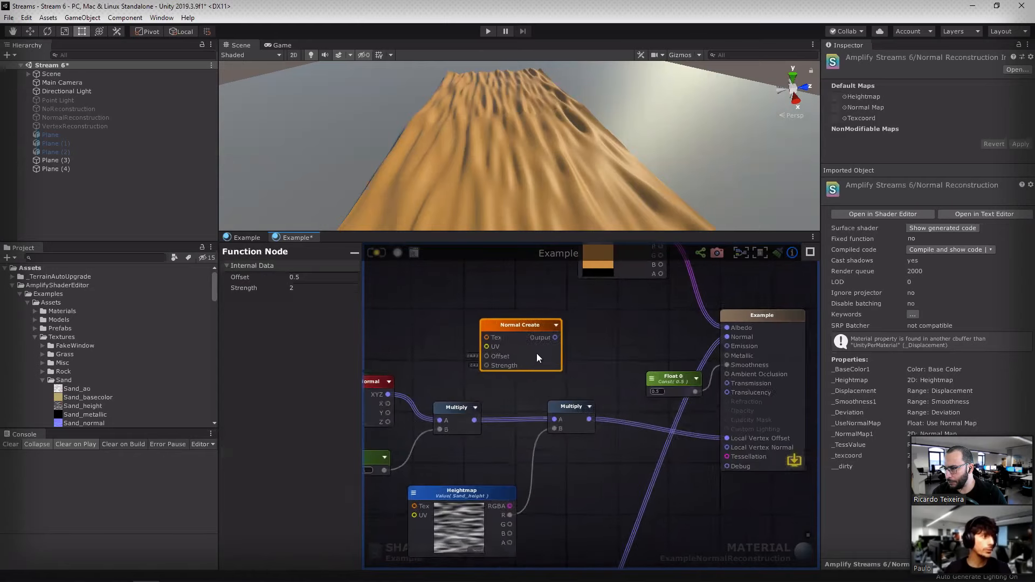
{"action": "right_click", "coordinate": [497, 315]}
{"action": "type", "text": "texture"}
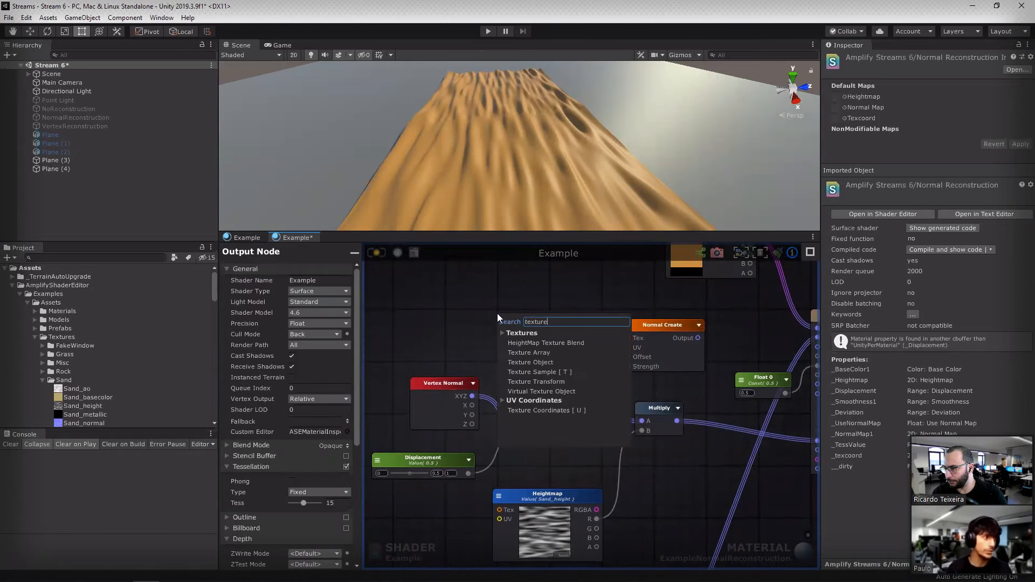
{"action": "key", "text": "Return"}
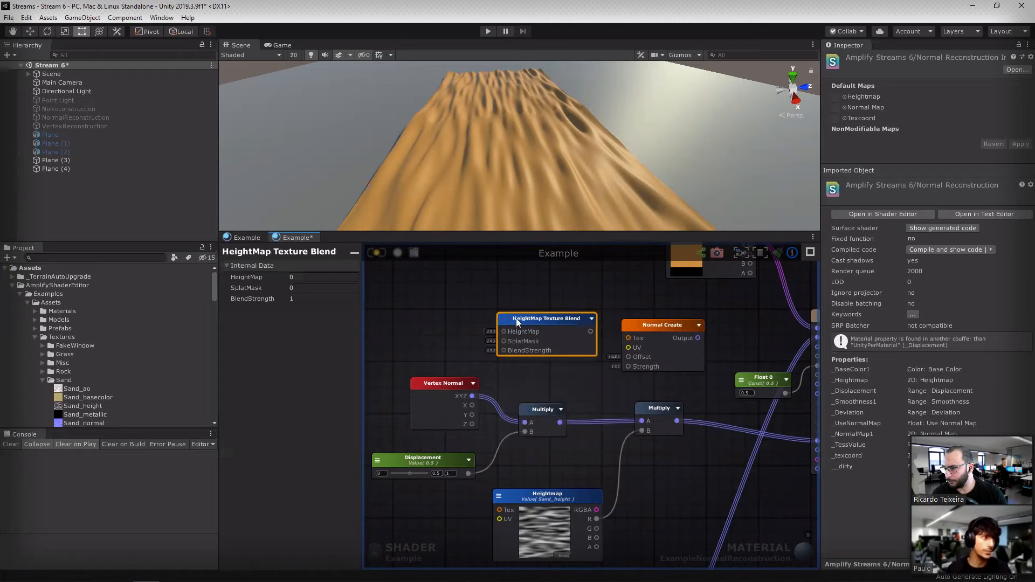
{"action": "key", "text": "Delete"}
Step: Add a Texture Object node using the Sand_height texture and feed it into the Normal Create node's Tex input
{"action": "right_click", "coordinate": [511, 322]}
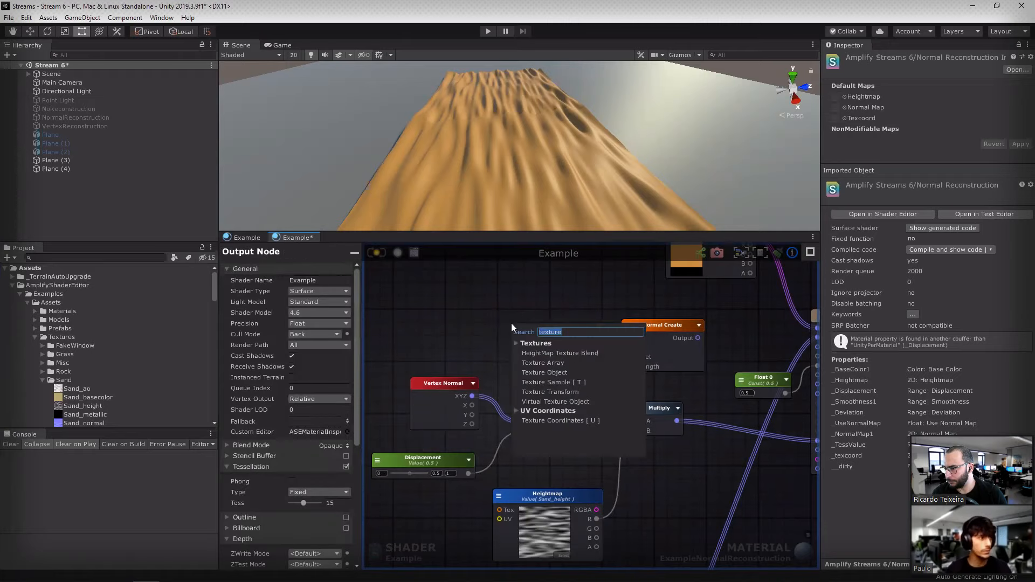
{"action": "left_click", "coordinate": [552, 373]}
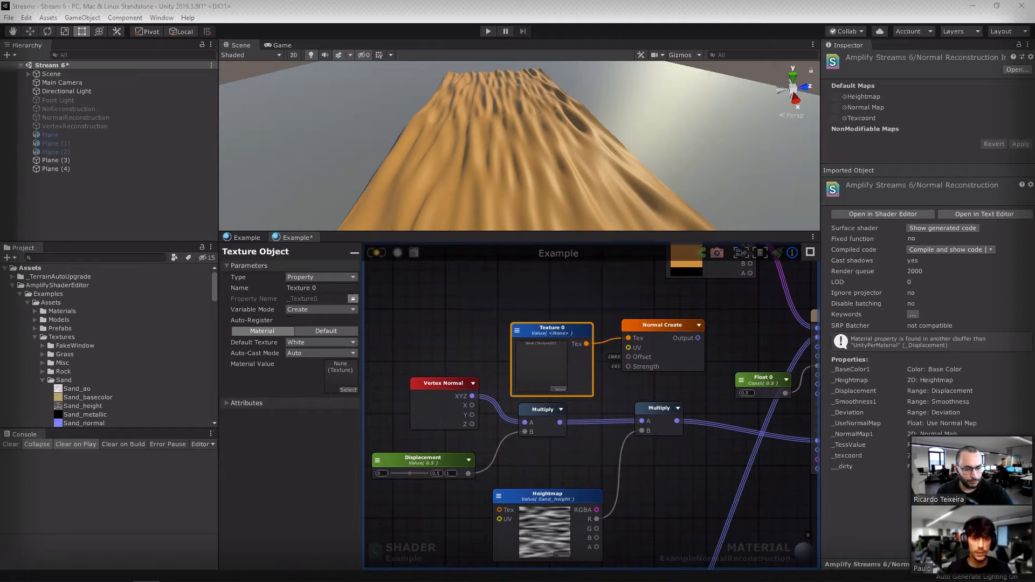
{"action": "double_click", "coordinate": [802, 391]}
Step: Add a Static Switch node in the empty area below the Example output node
{"action": "middle_click_drag", "start_coordinate": [748, 328], "coordinate": [593, 360]}
{"action": "scroll", "coordinate": [591, 363], "scroll_direction": "up", "scroll_amount": 1}
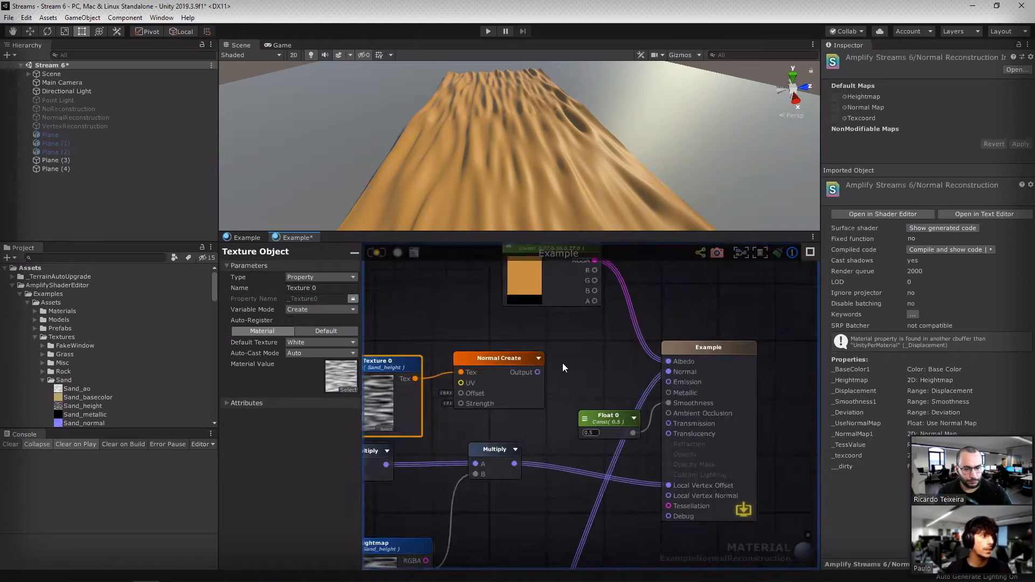
{"action": "scroll", "coordinate": [563, 361], "scroll_direction": "down", "scroll_amount": 5}
{"action": "middle_click_drag", "start_coordinate": [600, 516], "coordinate": [586, 424]}
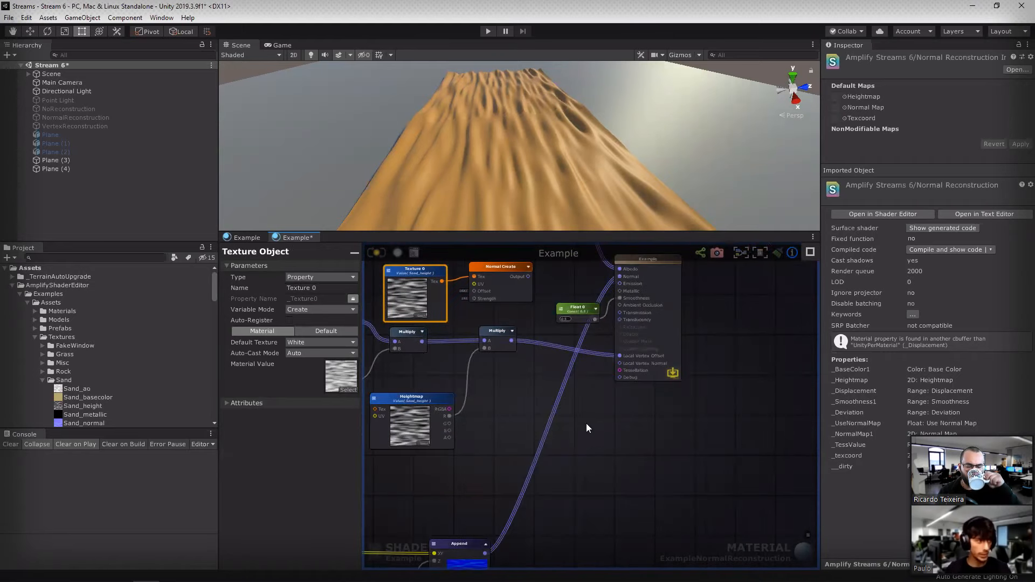
{"action": "left_click", "coordinate": [587, 424]}
{"action": "right_click", "coordinate": [592, 427]}
{"action": "type", "text": "stat"}
{"action": "left_click", "coordinate": [616, 456]}
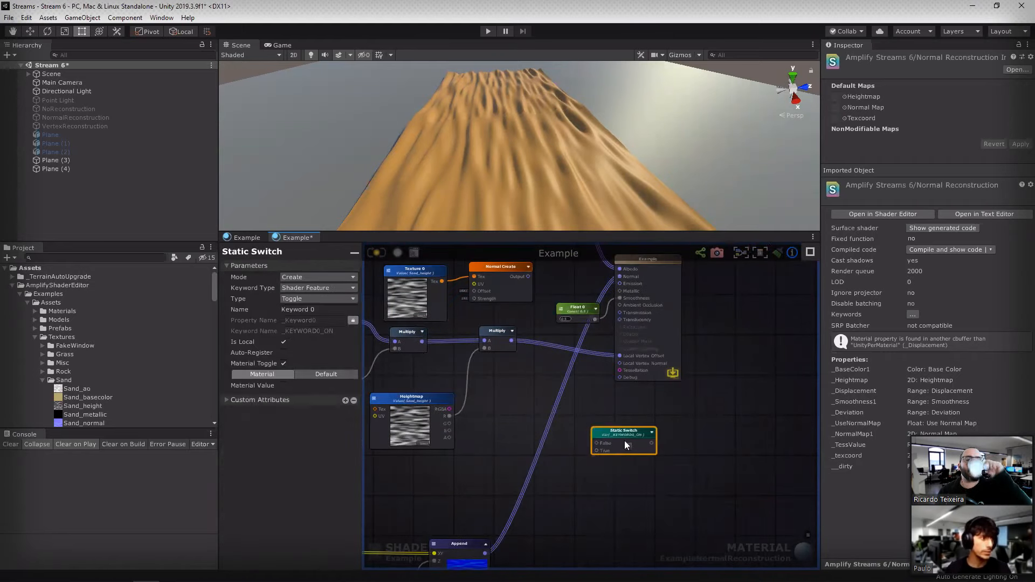
Step: Route the Normal Create and Vector3 Append outputs through the Static Switch into the Example node's Normal input, and compile the shader
{"action": "left_click_drag", "start_coordinate": [624, 441], "coordinate": [576, 416]}
{"action": "left_click_drag", "start_coordinate": [528, 278], "coordinate": [548, 425]}
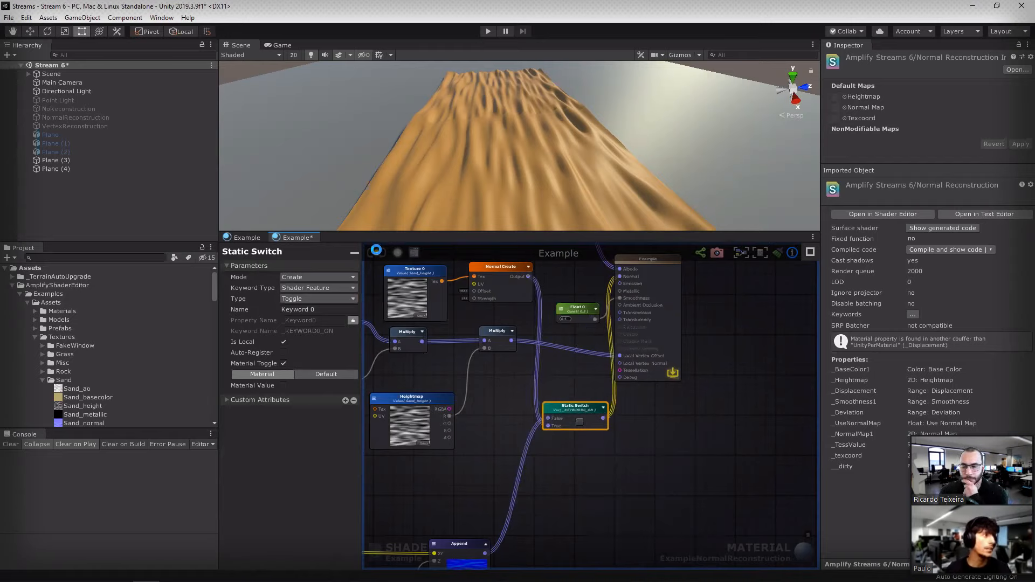
{"action": "left_click", "coordinate": [376, 250]}
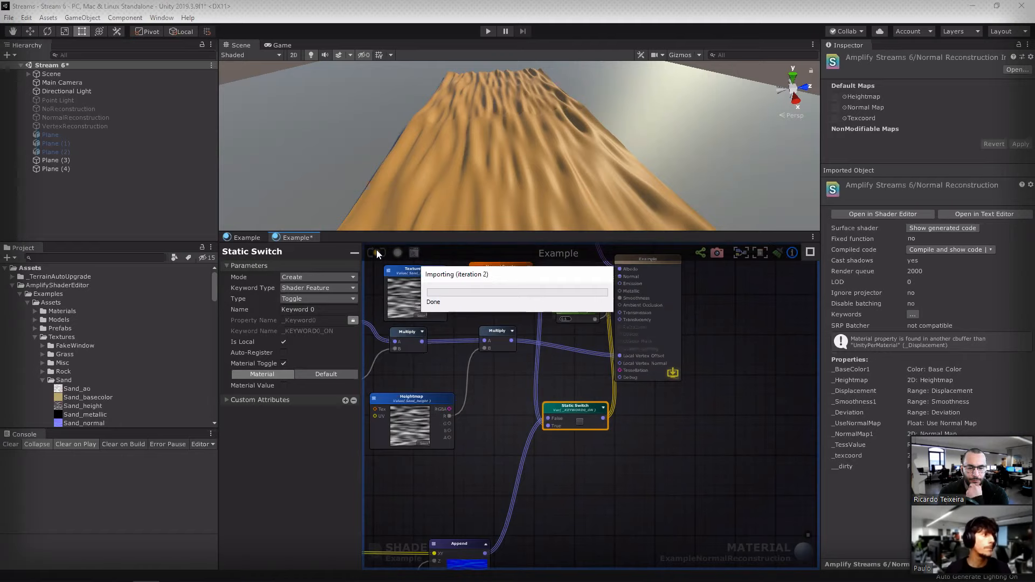
Step: Show the ExampleNormalReconstruction material's properties and save the shader again
{"action": "right_click_drag", "start_coordinate": [507, 166], "coordinate": [606, 155], "text": "alt"}
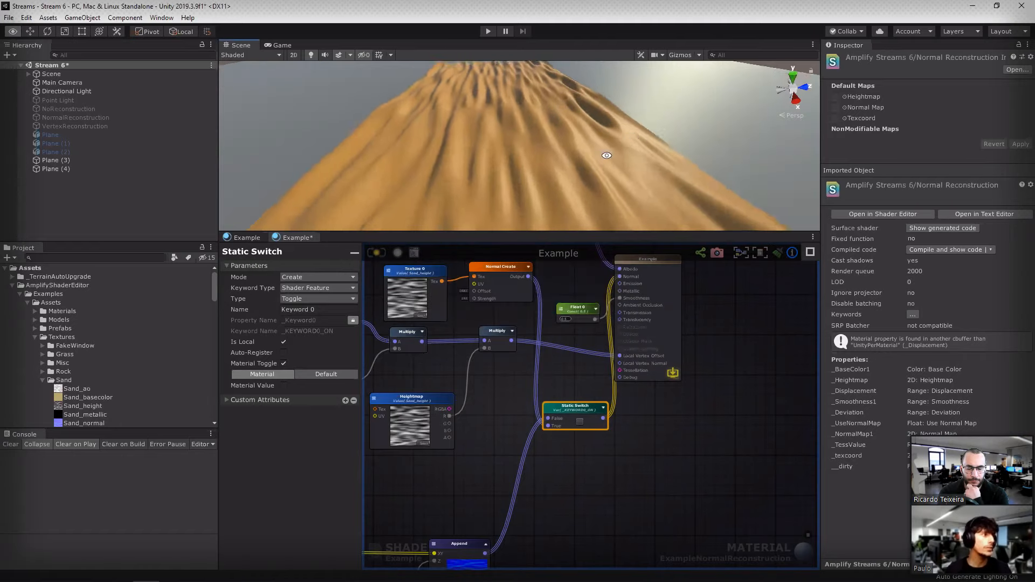
{"action": "left_click_drag", "start_coordinate": [607, 155], "coordinate": [703, 313], "text": "alt"}
{"action": "left_click", "coordinate": [755, 555]}
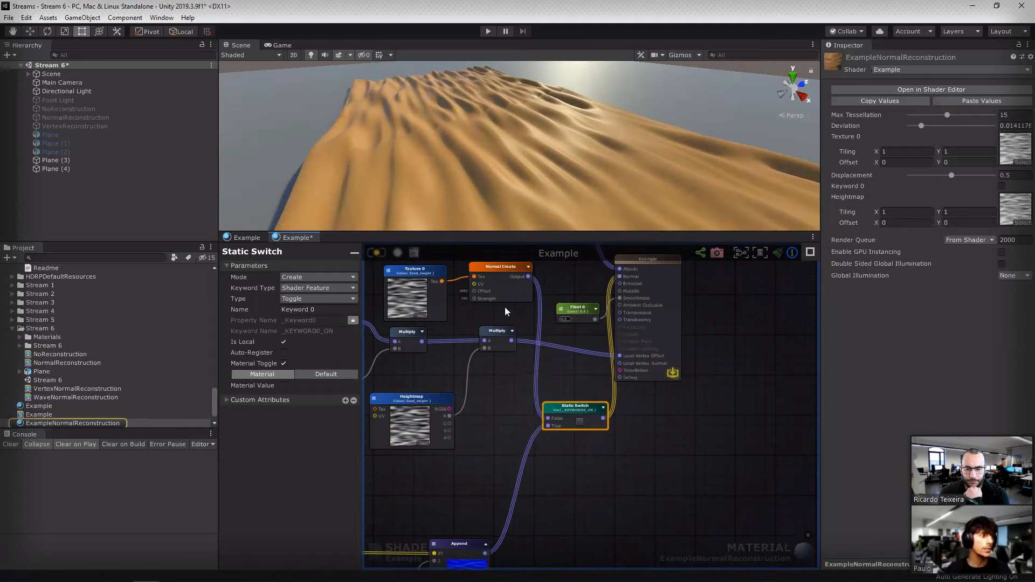
{"action": "left_click", "coordinate": [380, 253]}
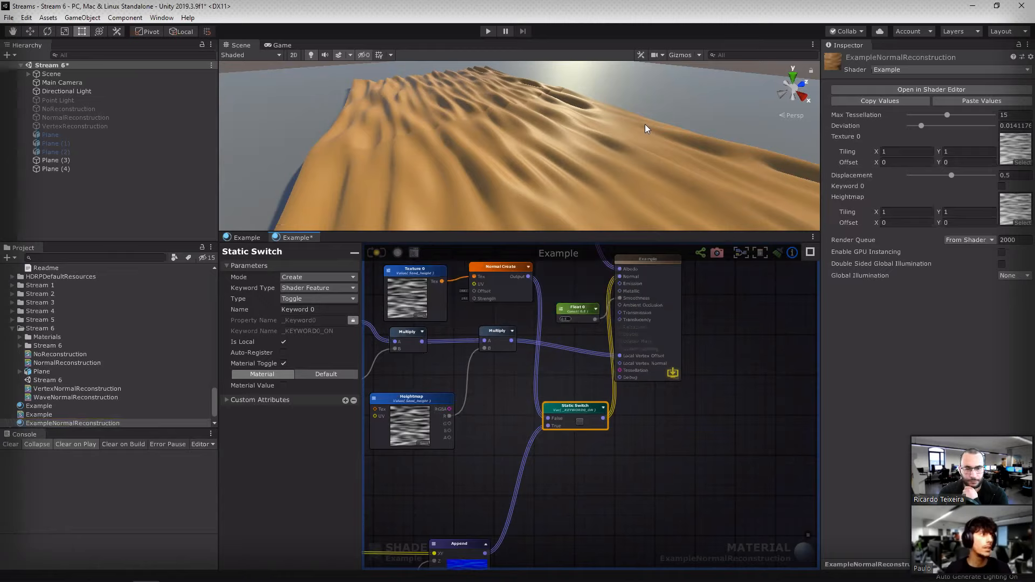
Step: Toggle the material's Keyword 0 option on and off to compare both normal methods on the dunes in close-up
{"action": "left_click_drag", "start_coordinate": [657, 160], "coordinate": [567, 138], "text": "alt"}
{"action": "scroll", "coordinate": [569, 112], "scroll_direction": "up", "scroll_amount": 3}
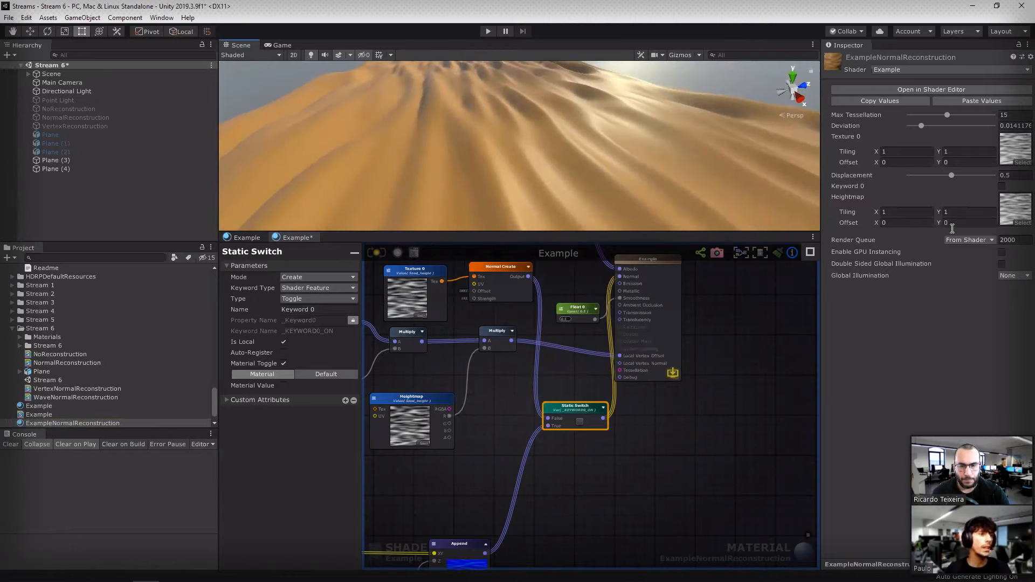
{"action": "left_click", "coordinate": [1001, 186]}
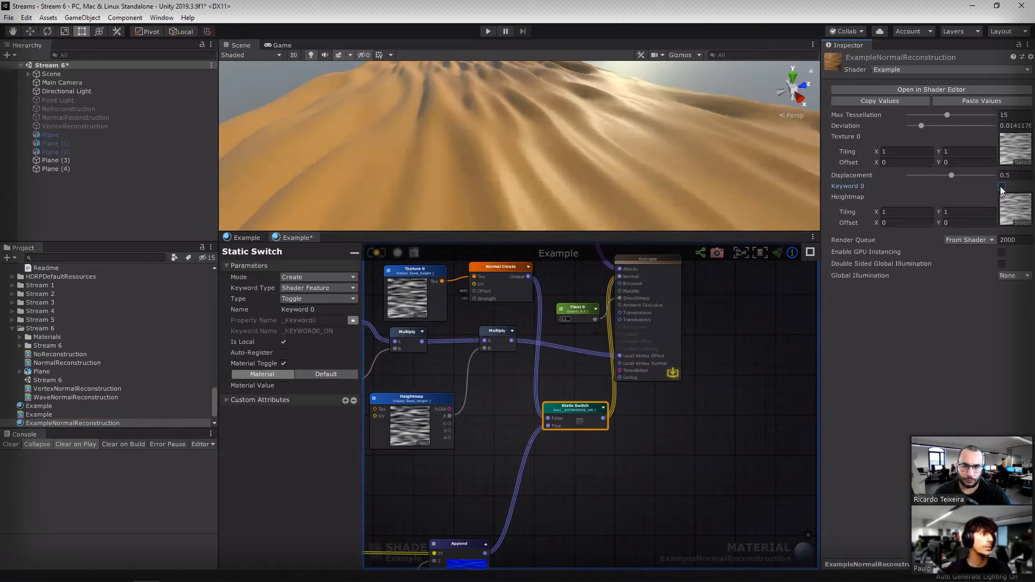
{"action": "left_click", "coordinate": [1001, 186]}
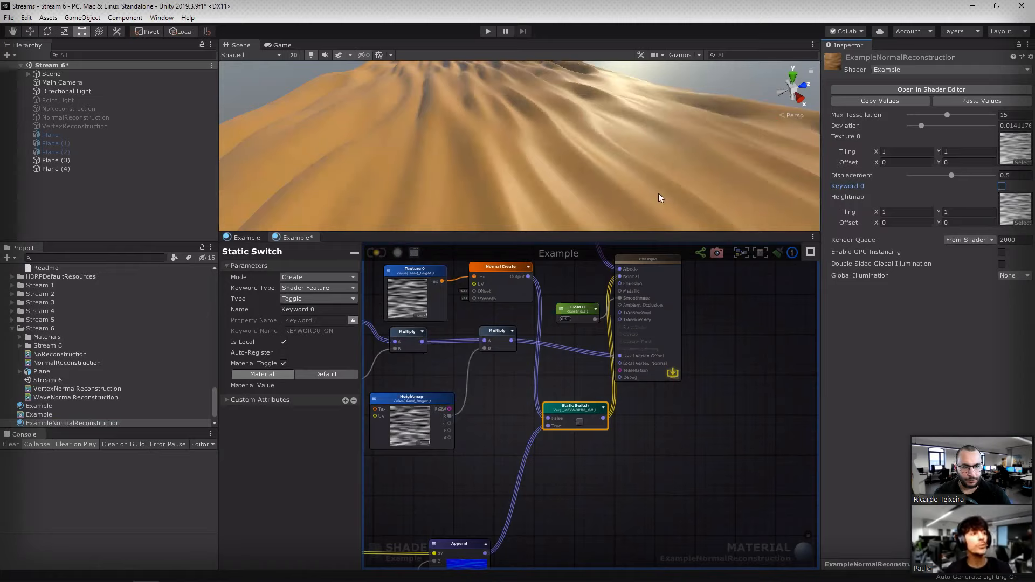
{"action": "right_click_drag", "start_coordinate": [654, 180], "coordinate": [606, 174]}
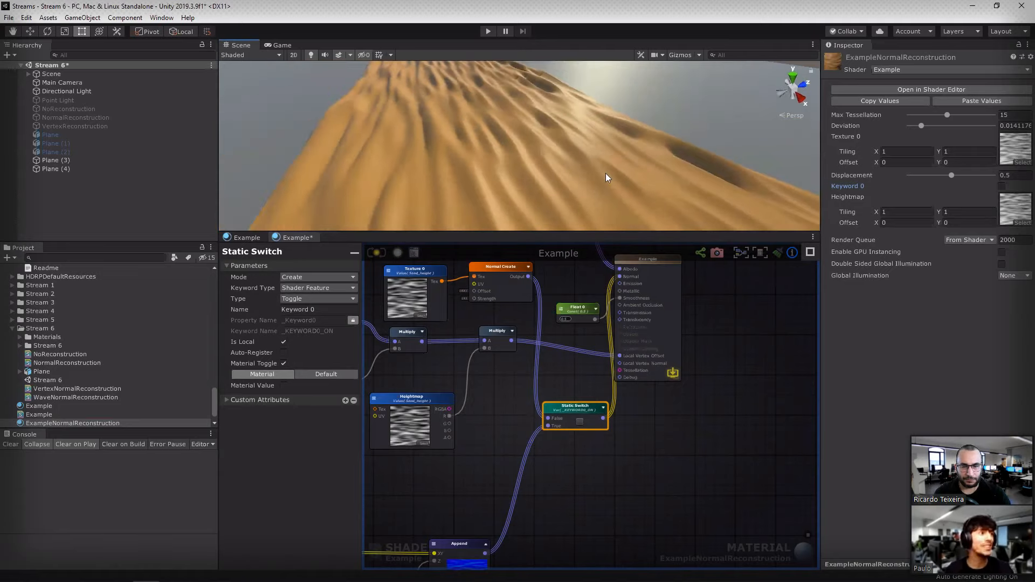
{"action": "left_click", "coordinate": [1001, 185]}
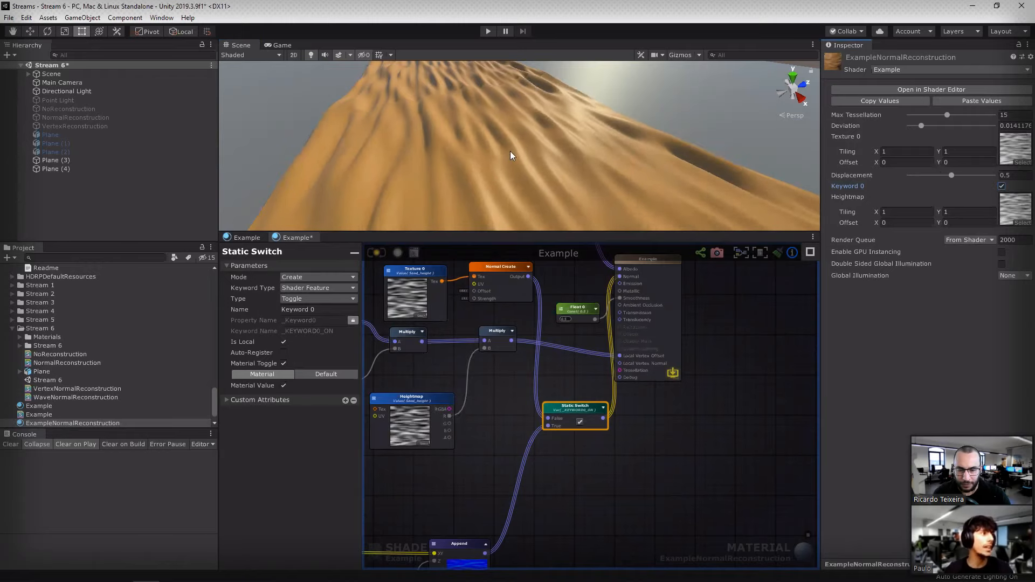
{"action": "left_click", "coordinate": [1001, 186]}
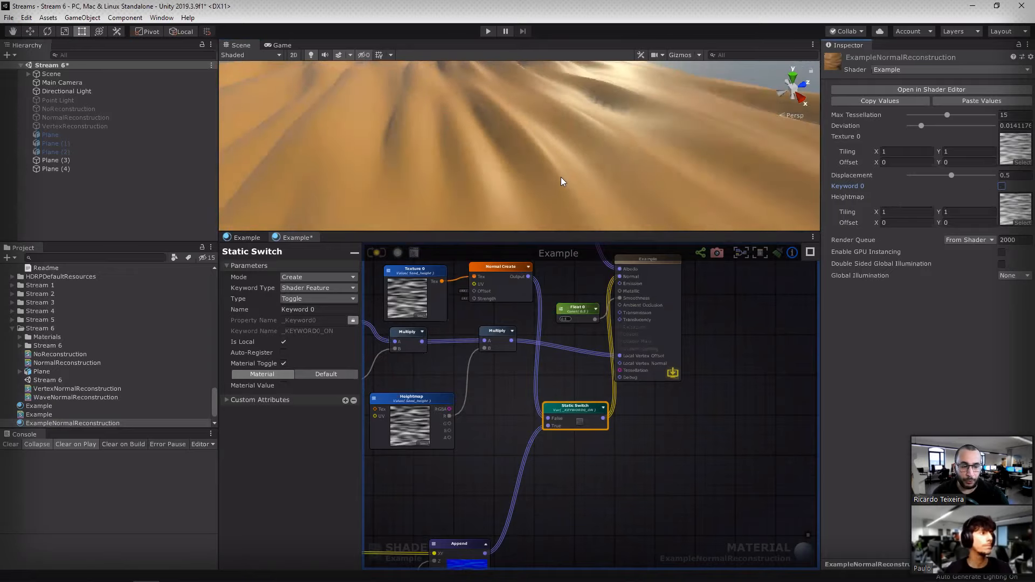
Step: Maximize the Scene view to inspect the dune shading up close, and restore the editor layout
{"action": "key", "text": "shift+space"}
{"action": "right_click_drag", "start_coordinate": [712, 244], "coordinate": [679, 251], "text": "alt"}
{"action": "key", "text": "t"}
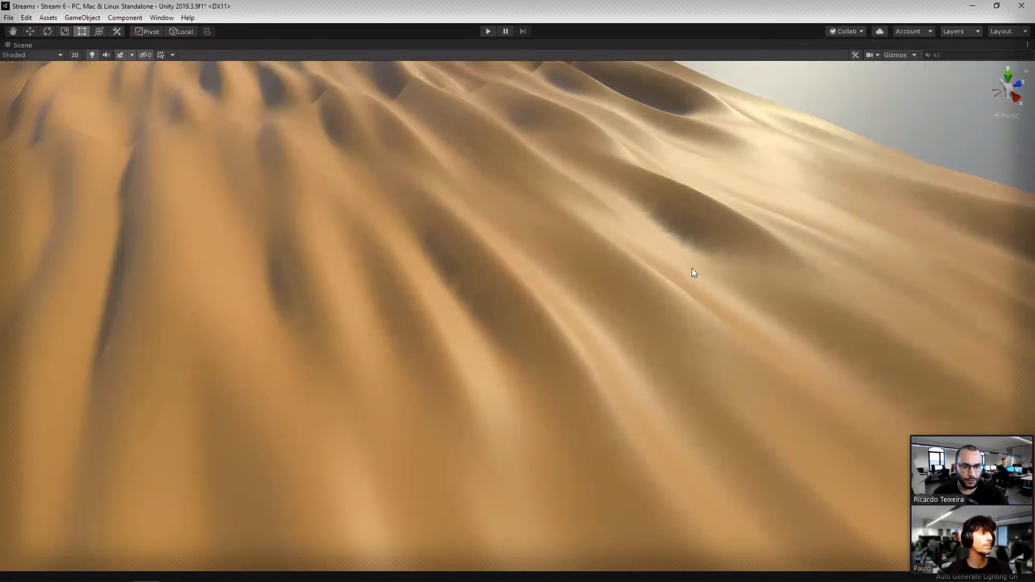
{"action": "right_click_drag", "start_coordinate": [688, 293], "coordinate": [693, 289], "text": "alt"}
{"action": "key", "text": "shift+space"}
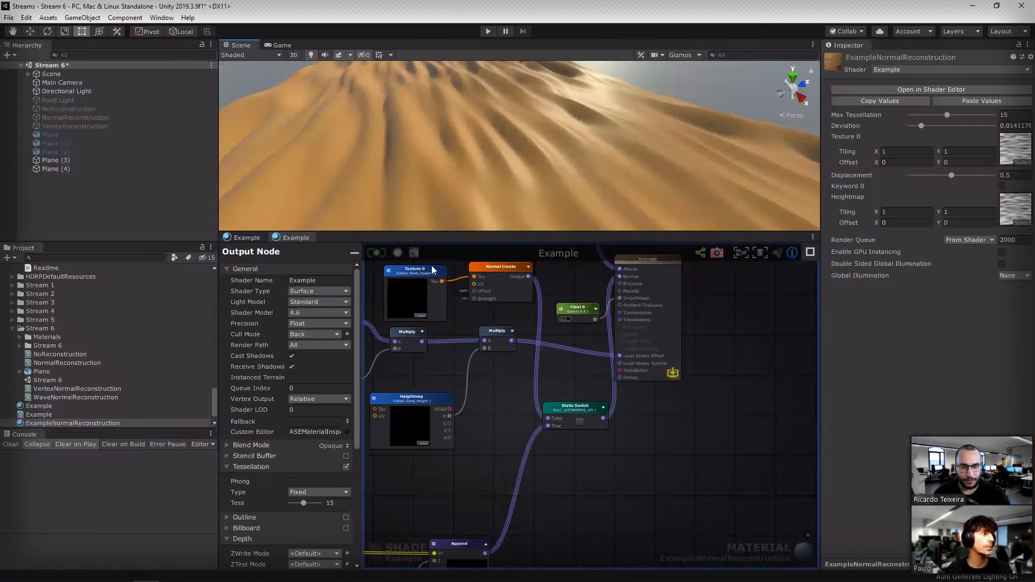
Step: Enlarge the Scene view above the graph and switch Keyword 0 repeatedly to compare the dune normals, leaving it enabled
{"action": "left_click_drag", "start_coordinate": [430, 233], "coordinate": [437, 415]}
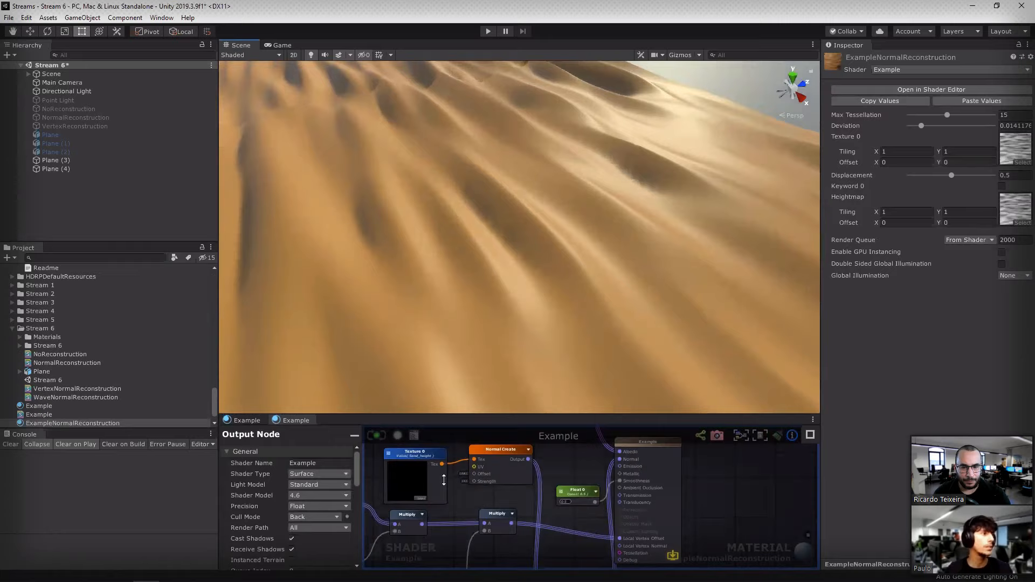
{"action": "left_click", "coordinate": [1001, 186]}
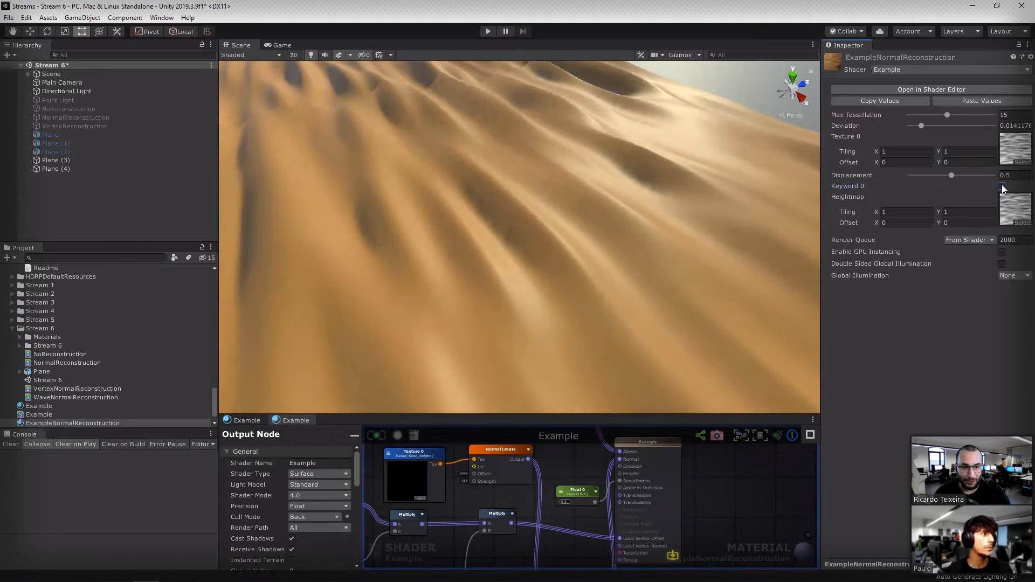
{"action": "left_click", "coordinate": [1002, 186]}
{"action": "left_click", "coordinate": [1002, 186]}
{"action": "left_click", "coordinate": [1002, 186]}
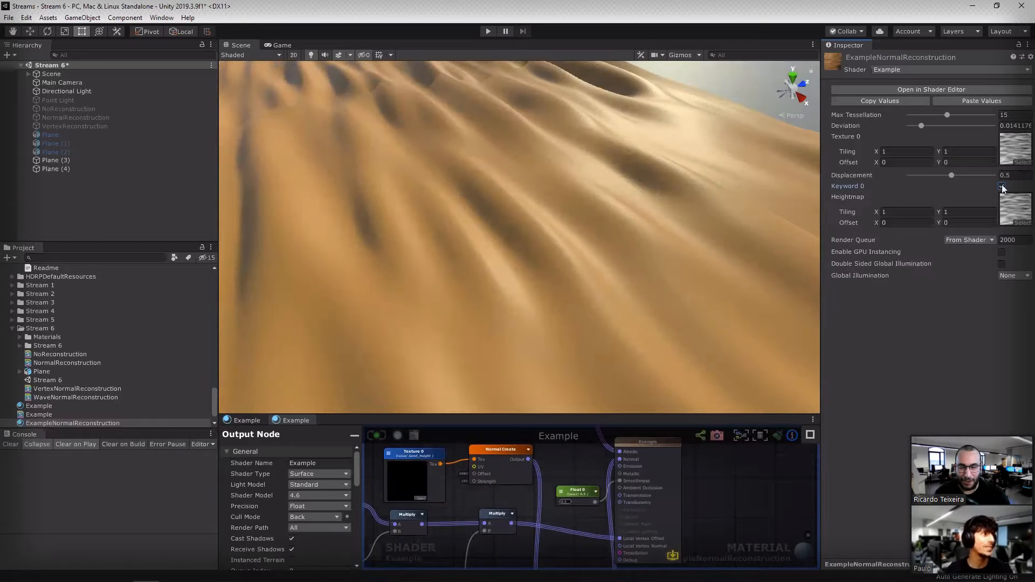
{"action": "left_click", "coordinate": [1002, 186]}
{"action": "left_click", "coordinate": [1003, 186]}
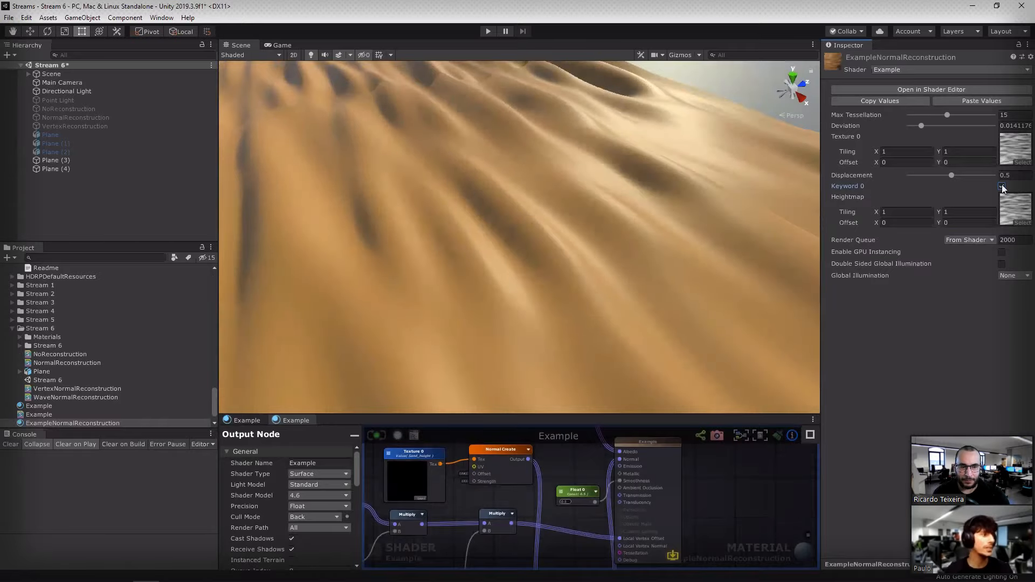
{"action": "left_click", "coordinate": [1002, 186]}
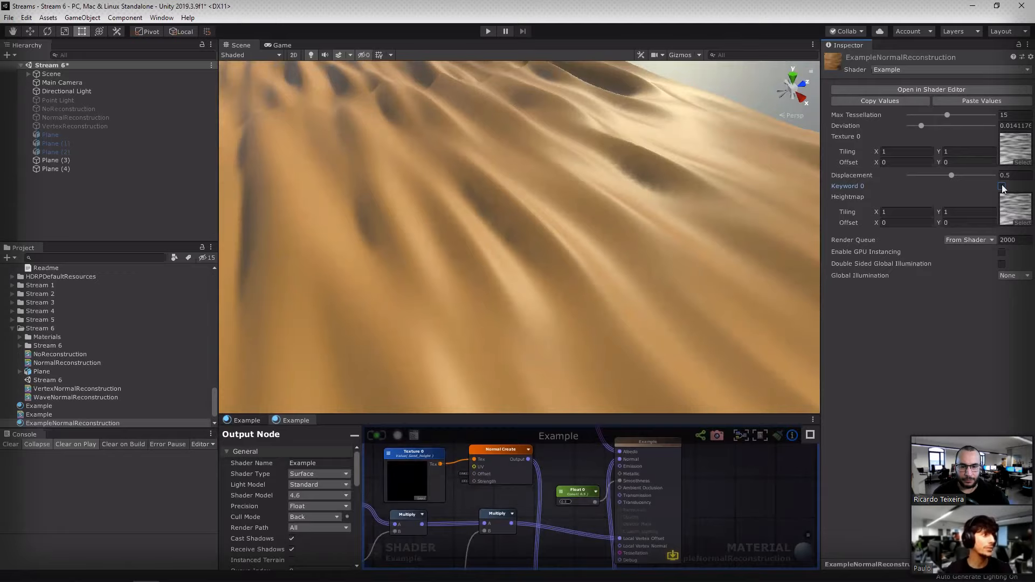
{"action": "left_click", "coordinate": [1002, 186]}
Step: Compare both normal methods at the seam between the two dune planes by switching Keyword 0, leaving it enabled
{"action": "mouse_move", "coordinate": [434, 203]}
{"action": "middle_mouse_down"}
{"action": "mouse_move", "coordinate": [485, 285]}
{"action": "mouse_move", "coordinate": [455, 224]}
{"action": "mouse_move", "coordinate": [393, 185]}
{"action": "mouse_move", "coordinate": [387, 150]}
{"action": "middle_mouse_up"}
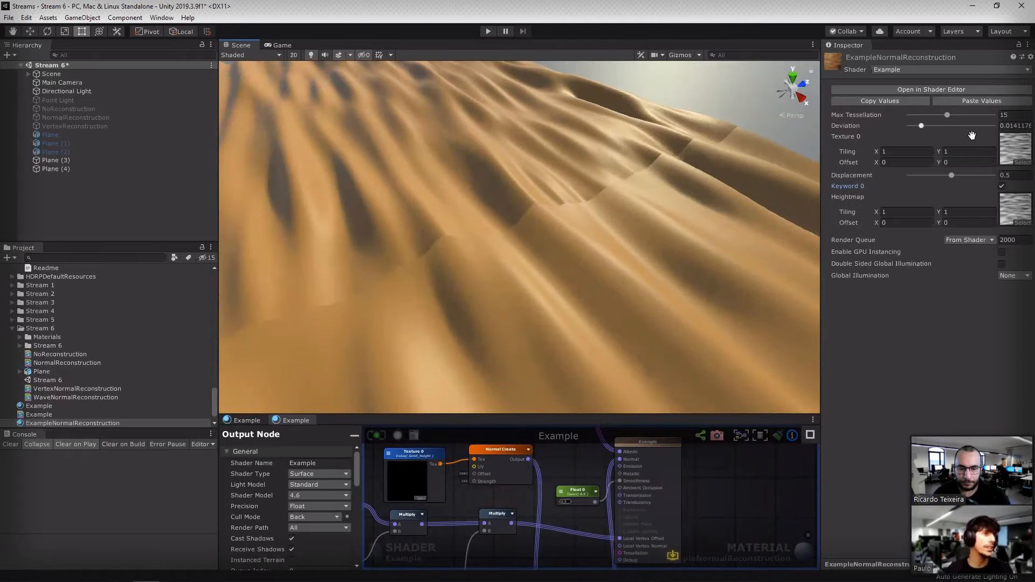
{"action": "left_click", "coordinate": [1002, 186]}
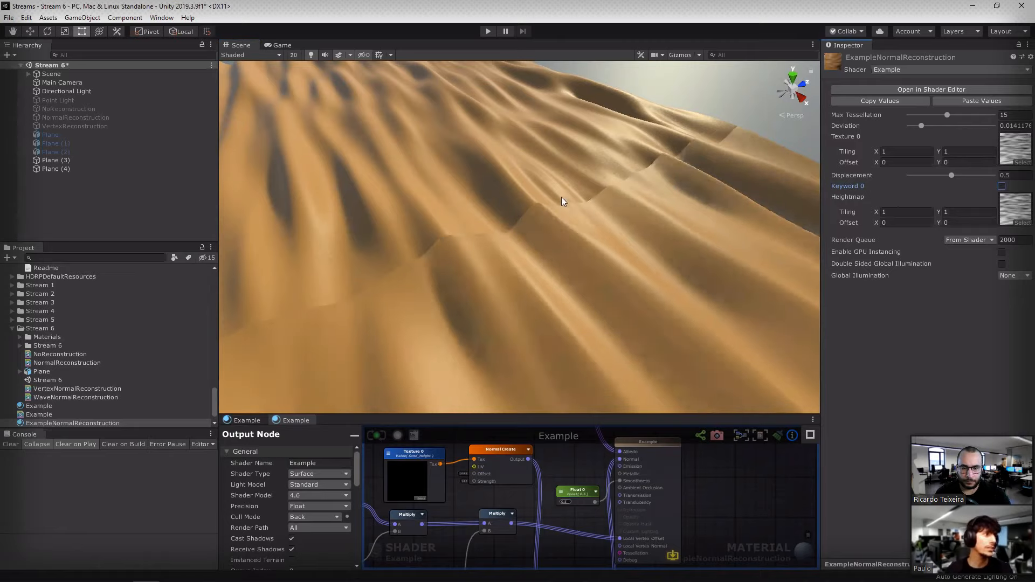
{"action": "left_click", "coordinate": [1001, 185]}
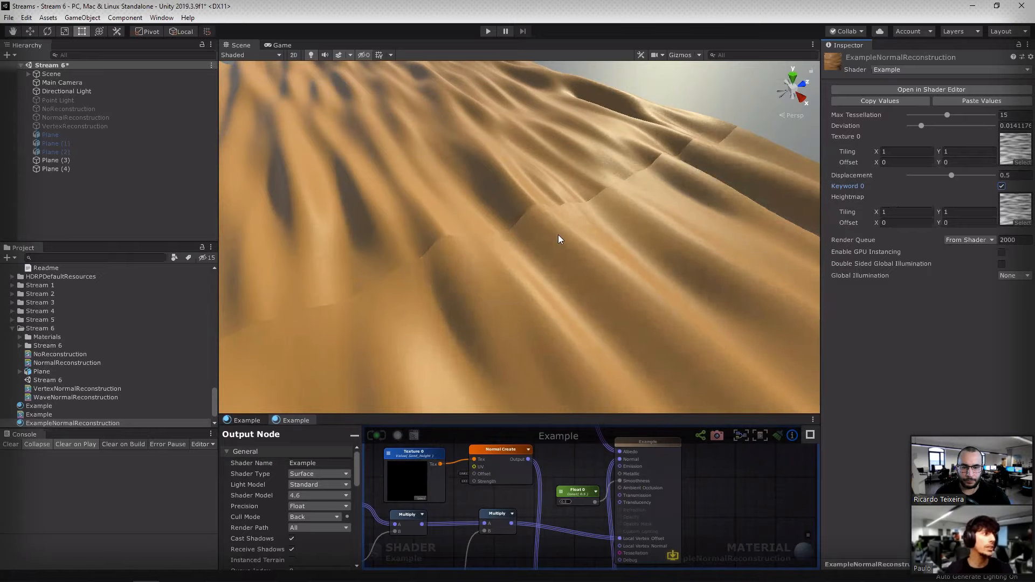
{"action": "mouse_move", "coordinate": [618, 225]}
{"action": "right_mouse_down"}
{"action": "mouse_move", "coordinate": [640, 180]}
{"action": "mouse_move", "coordinate": [636, 213]}
{"action": "mouse_move", "coordinate": [659, 240]}
{"action": "mouse_move", "coordinate": [645, 215]}
{"action": "mouse_move", "coordinate": [669, 213]}
{"action": "right_mouse_up"}
{"action": "left_click", "coordinate": [1001, 187]}
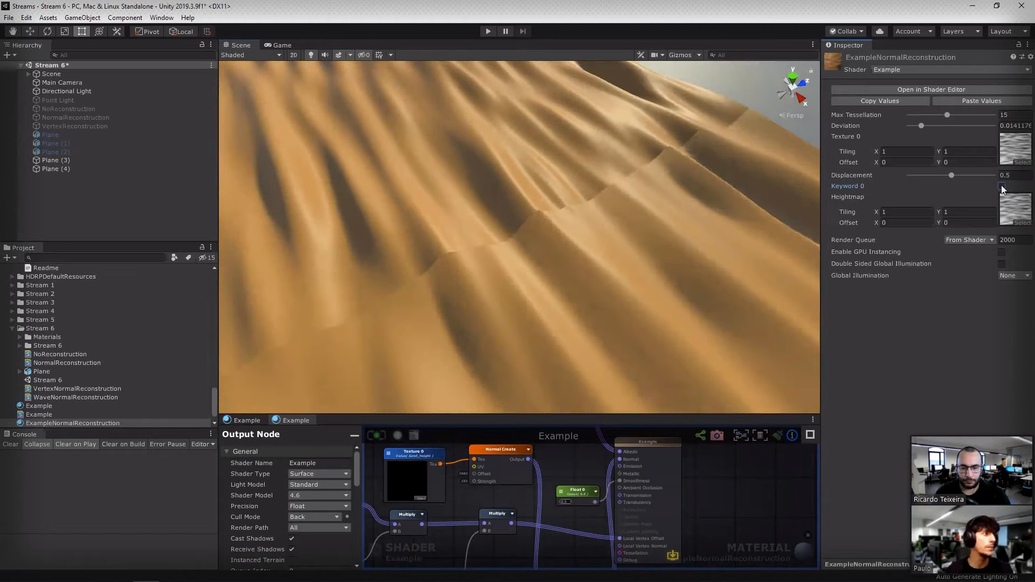
{"action": "left_click", "coordinate": [1001, 186]}
{"action": "left_click", "coordinate": [1001, 187]}
{"action": "left_click", "coordinate": [1001, 186]}
Step: Frame the whole dune surface in the Scene view and enlarge the shader graph area beneath it
{"action": "mouse_move", "coordinate": [624, 257]}
{"action": "right_mouse_down", "text": "alt"}
{"action": "mouse_move", "coordinate": [602, 296]}
{"action": "mouse_move", "coordinate": [552, 240]}
{"action": "mouse_move", "coordinate": [677, 240]}
{"action": "mouse_move", "coordinate": [624, 381]}
{"action": "mouse_move", "coordinate": [553, 414]}
{"action": "right_mouse_up", "text": "alt"}
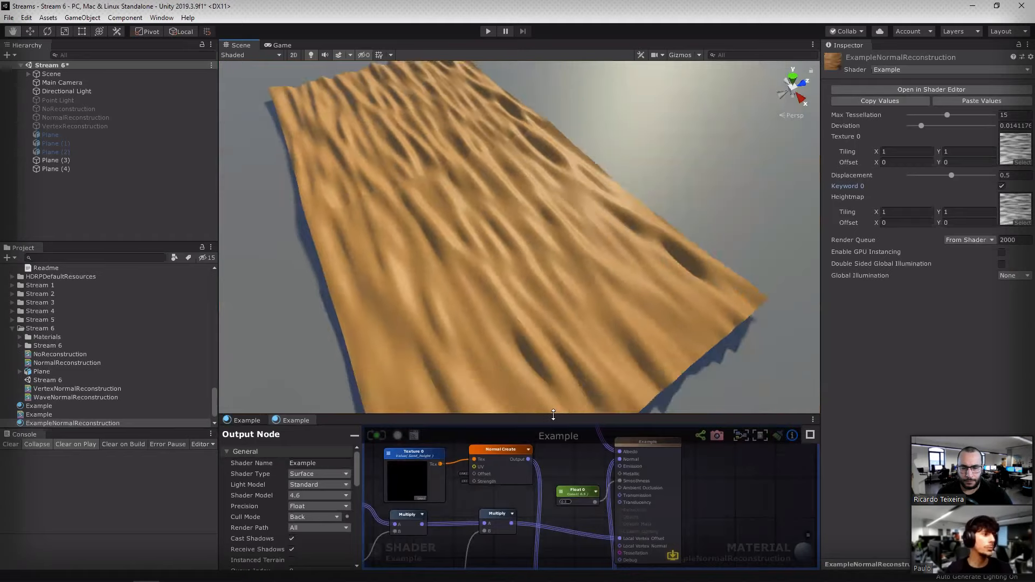
{"action": "left_click_drag", "start_coordinate": [553, 409], "coordinate": [576, 248], "text": "alt"}
{"action": "left_click_drag", "start_coordinate": [517, 414], "coordinate": [545, 350]}
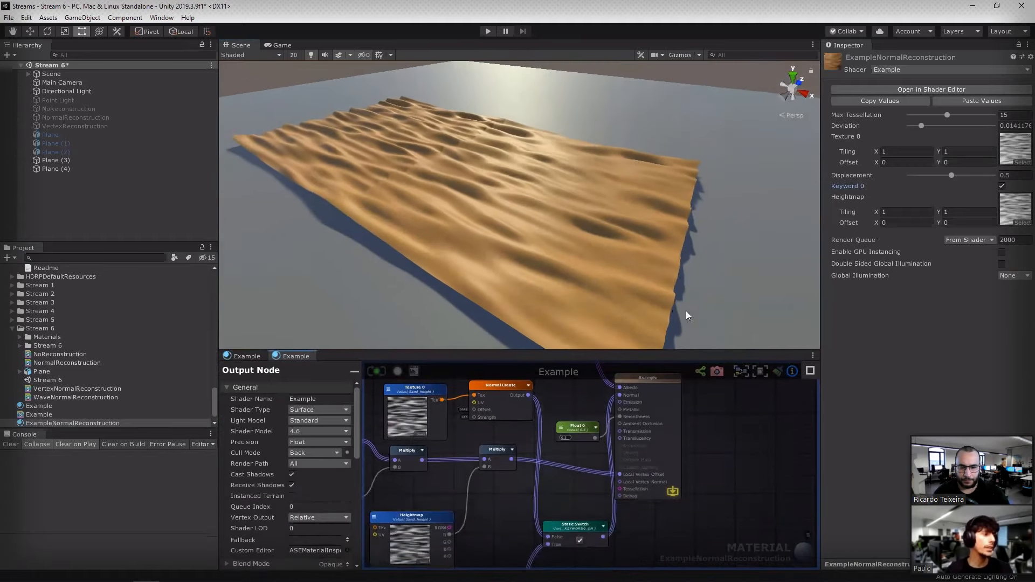
{"action": "left_click_drag", "start_coordinate": [685, 311], "coordinate": [681, 240]}
Step: Tidy the spacing of the four offset heightmap sample branches in the graph
{"action": "scroll", "coordinate": [453, 323], "scroll_direction": "down", "scroll_amount": 3}
{"action": "middle_click_drag", "start_coordinate": [398, 311], "coordinate": [437, 314]}
{"action": "scroll", "coordinate": [457, 452], "scroll_direction": "down", "scroll_amount": 2}
{"action": "middle_click_drag", "start_coordinate": [457, 453], "coordinate": [622, 363]}
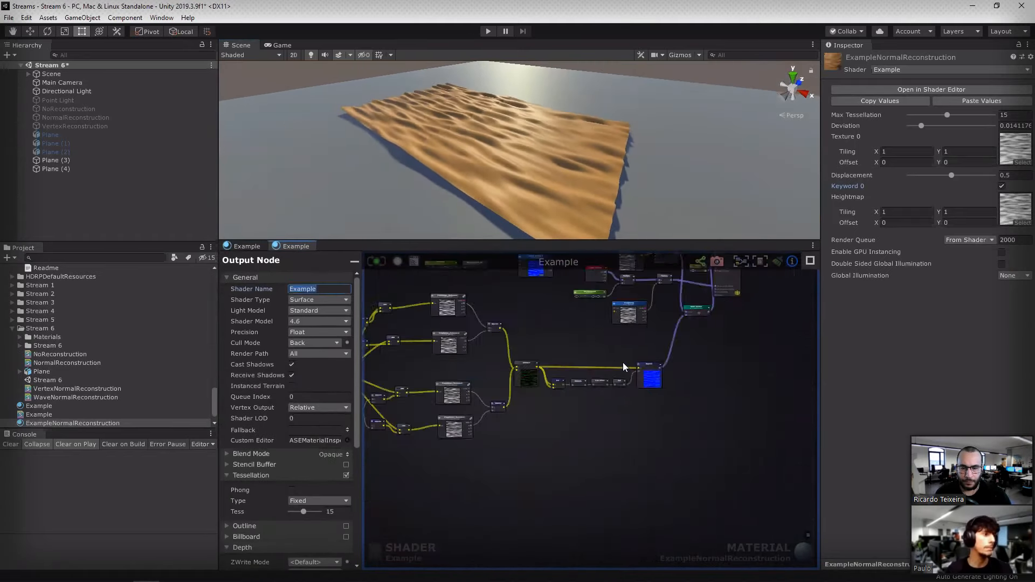
{"action": "scroll", "coordinate": [625, 363], "scroll_direction": "down", "scroll_amount": 1}
{"action": "middle_click_drag", "start_coordinate": [543, 326], "coordinate": [660, 334]}
{"action": "left_click_drag", "start_coordinate": [424, 307], "coordinate": [664, 344]}
{"action": "left_click_drag", "start_coordinate": [579, 350], "coordinate": [583, 359]}
{"action": "left_click", "coordinate": [582, 416]}
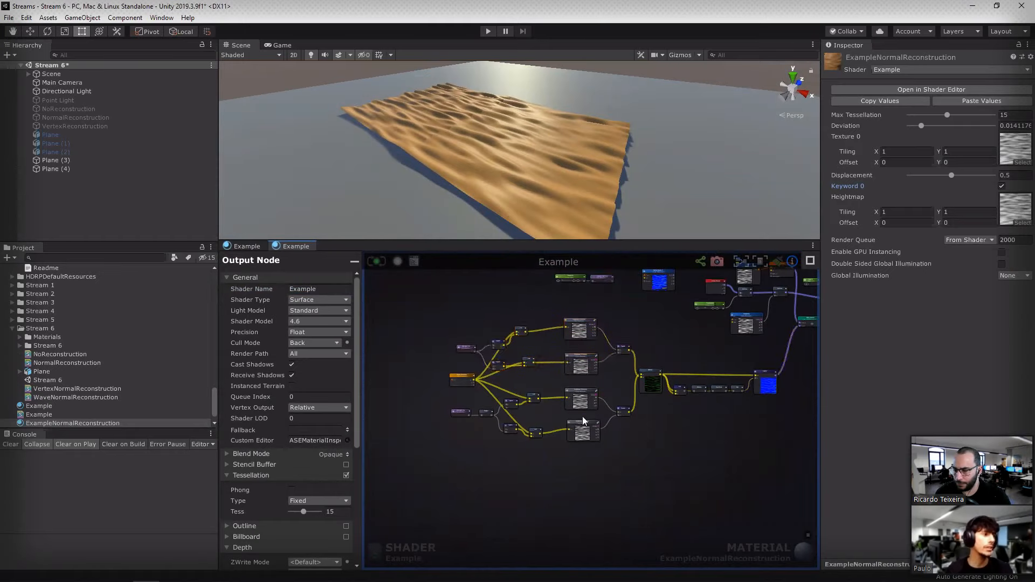
{"action": "left_click_drag", "start_coordinate": [459, 464], "coordinate": [623, 409]}
{"action": "left_click", "coordinate": [712, 332]}
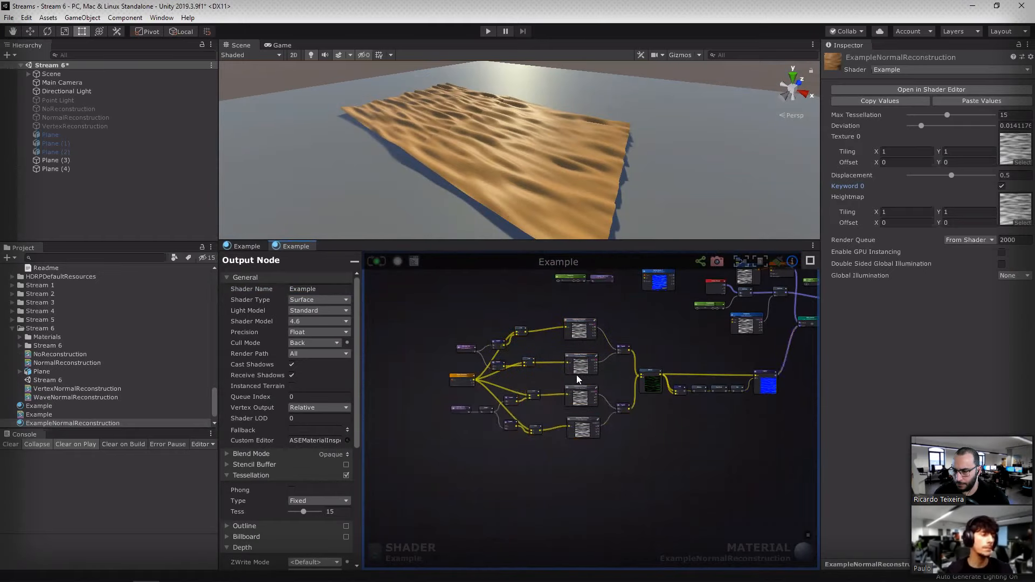
Step: Examine the Dot, Saturate, One Minus and Sqrt chain that feeds the Z input of the Append node
{"action": "middle_click_drag", "start_coordinate": [715, 332], "coordinate": [577, 374]}
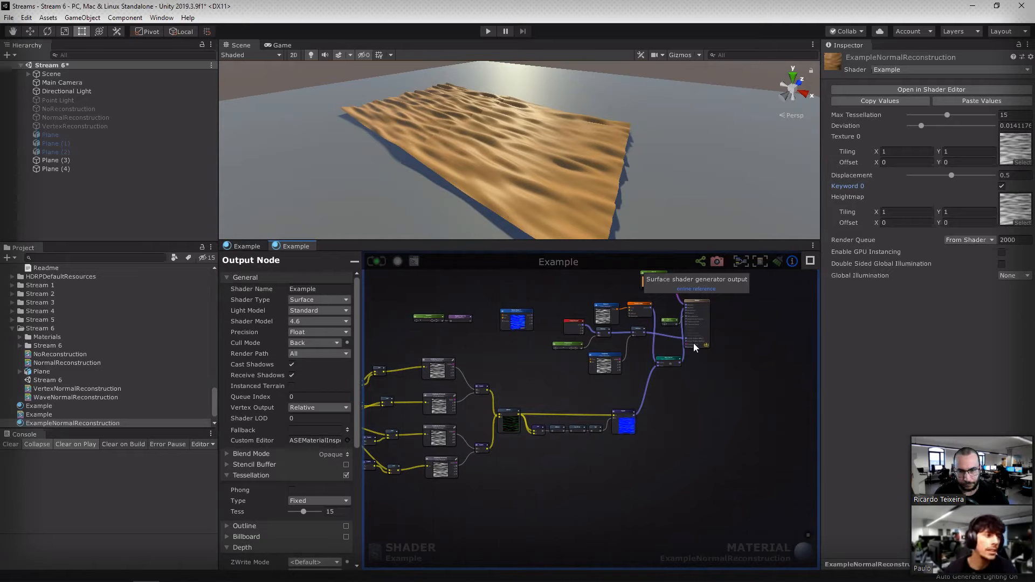
{"action": "scroll", "coordinate": [510, 426], "scroll_direction": "up", "scroll_amount": 4}
{"action": "scroll", "coordinate": [607, 375], "scroll_direction": "up", "scroll_amount": 5}
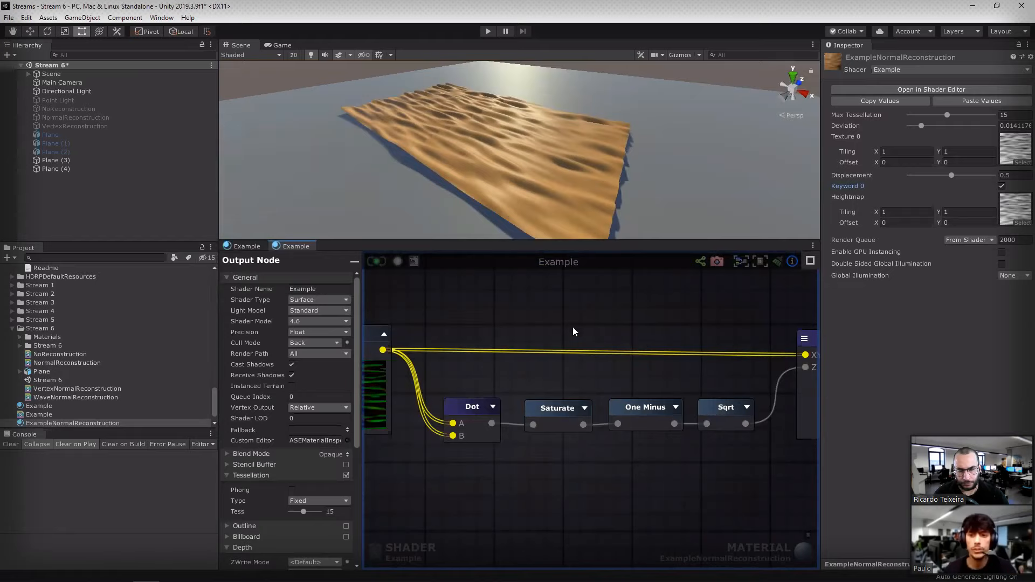
{"action": "middle_click_drag", "start_coordinate": [571, 325], "coordinate": [489, 323]}
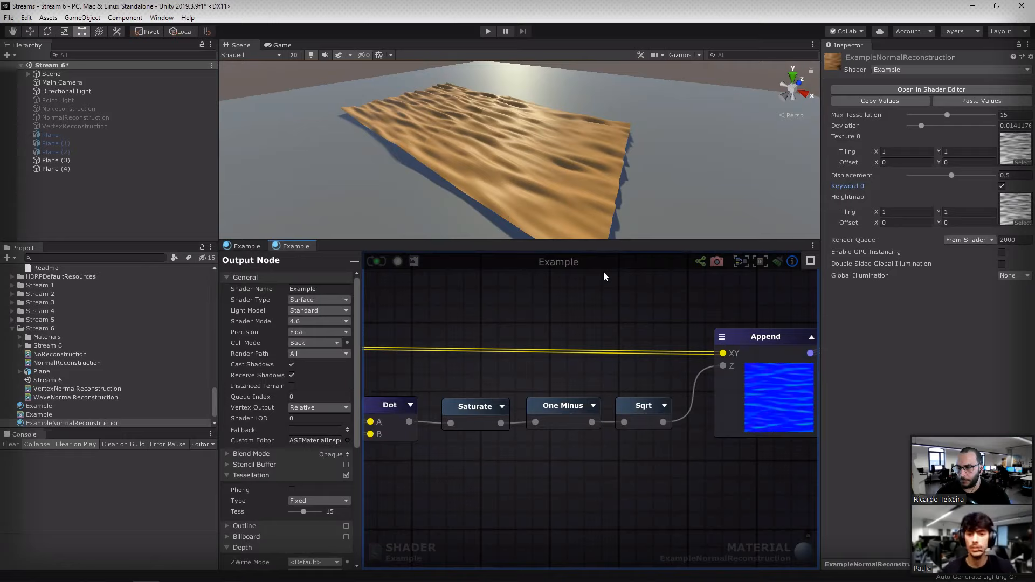
Step: Insert a Normalize node between the Append node's output and the Static Switch
{"action": "middle_click_drag", "start_coordinate": [747, 367], "coordinate": [610, 423]}
{"action": "left_click", "coordinate": [630, 374]}
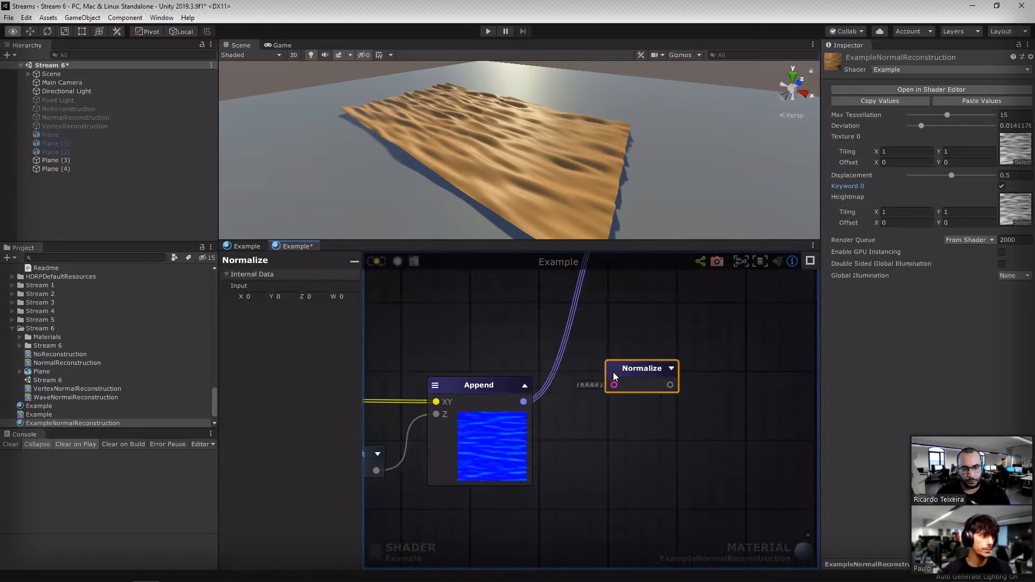
{"action": "left_click_drag", "start_coordinate": [613, 372], "coordinate": [575, 392]}
{"action": "middle_click_drag", "start_coordinate": [449, 369], "coordinate": [602, 301]}
Step: Add a Float constant of 1 below Sqrt and connect it to the Append node's Z input in place of Sqrt
{"action": "left_click", "coordinate": [485, 450]}
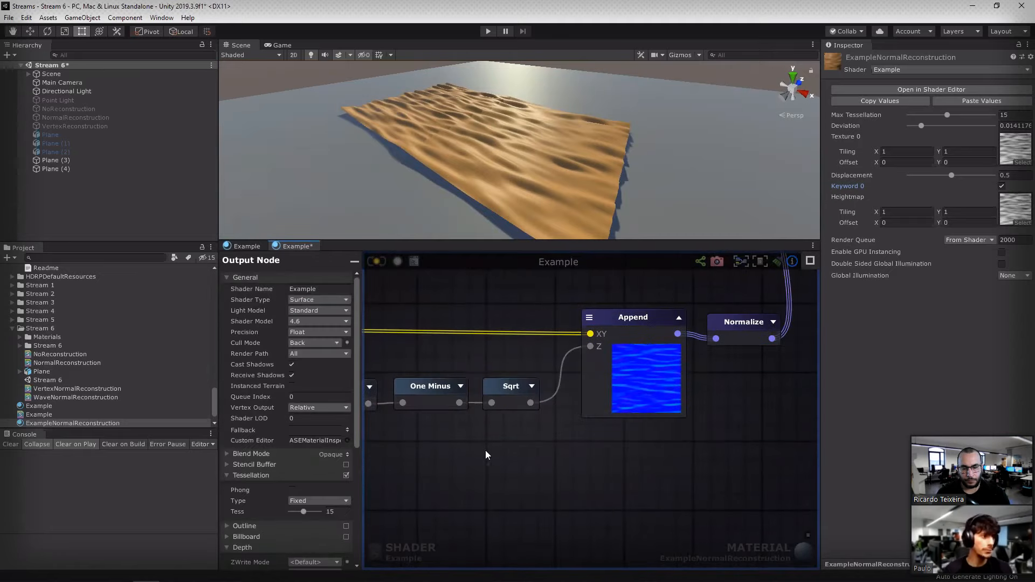
{"action": "key", "text": "1"}
{"action": "left_click", "coordinate": [439, 424]}
{"action": "left_click", "coordinate": [452, 450]}
{"action": "type", "text": "1"}
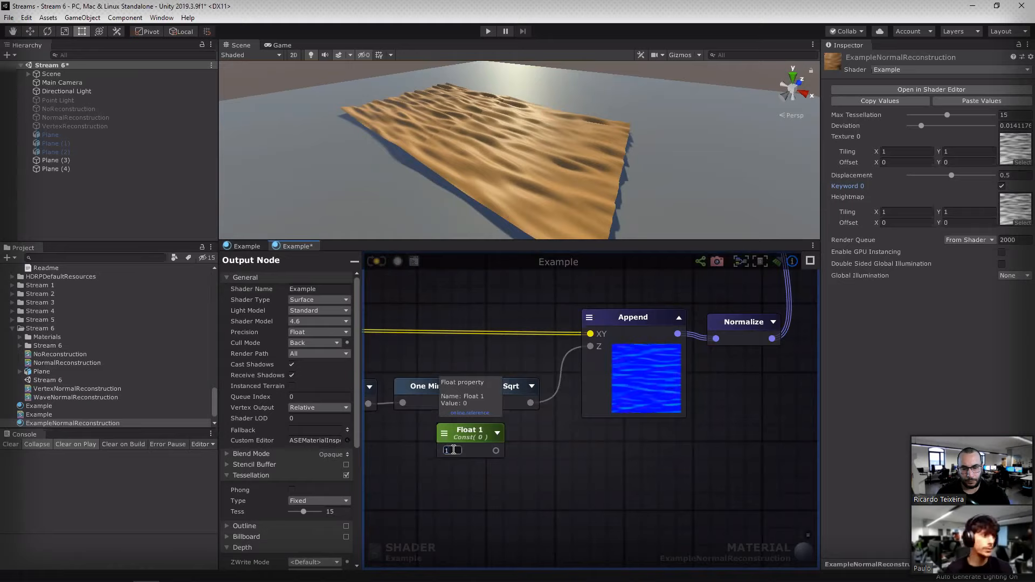
{"action": "left_click_drag", "start_coordinate": [495, 451], "coordinate": [603, 358]}
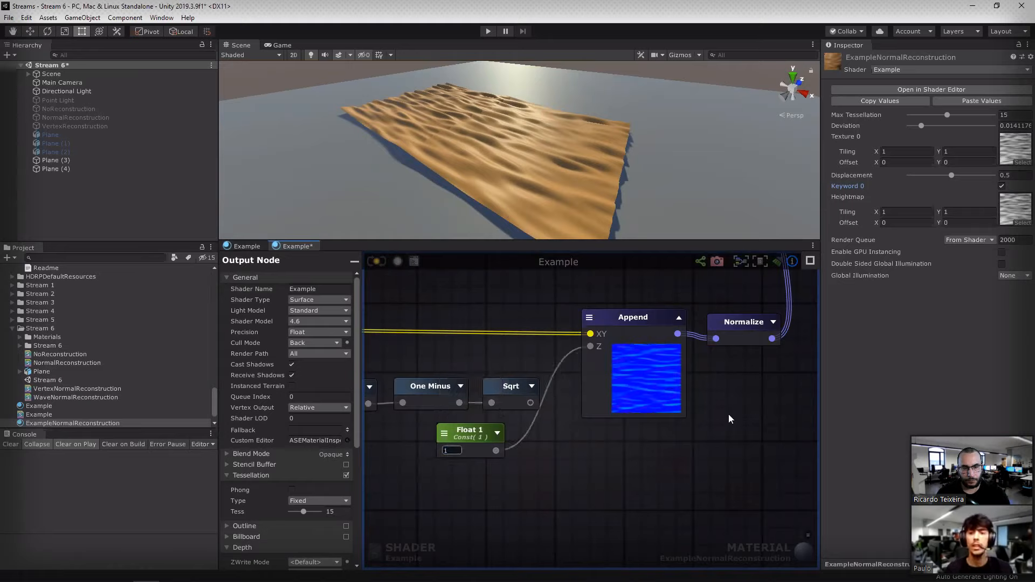
{"action": "left_click_drag", "start_coordinate": [467, 441], "coordinate": [498, 439]}
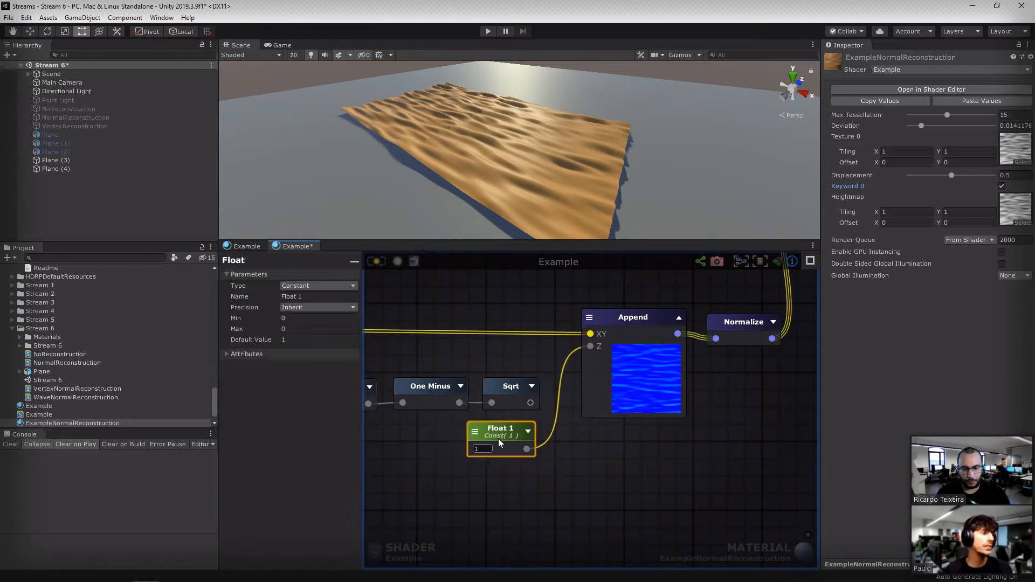
Step: Update the shader and inspect the dune surface up close in the Scene view
{"action": "left_click", "coordinate": [376, 261]}
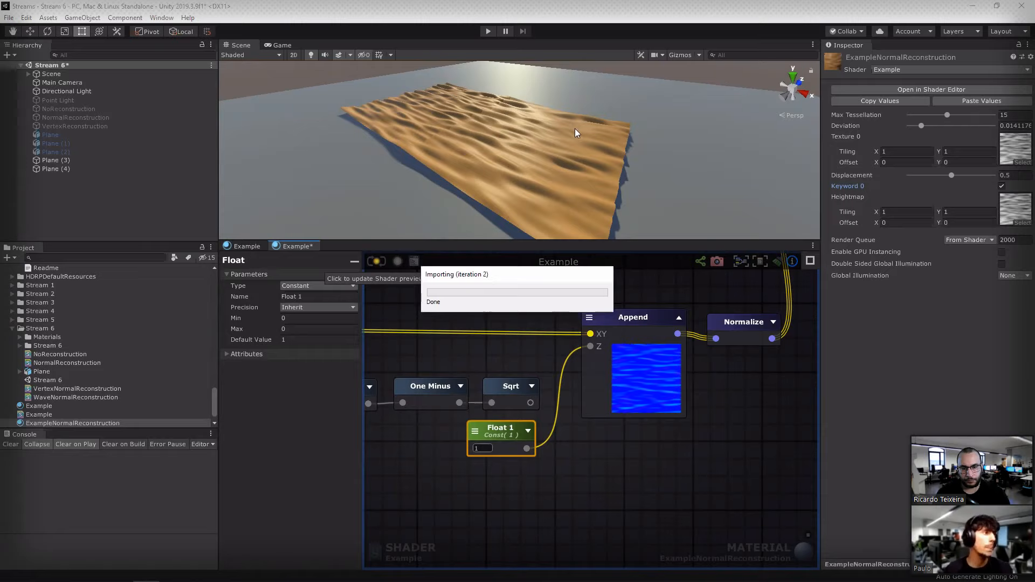
{"action": "left_click_drag", "start_coordinate": [696, 153], "coordinate": [554, 185], "text": "alt"}
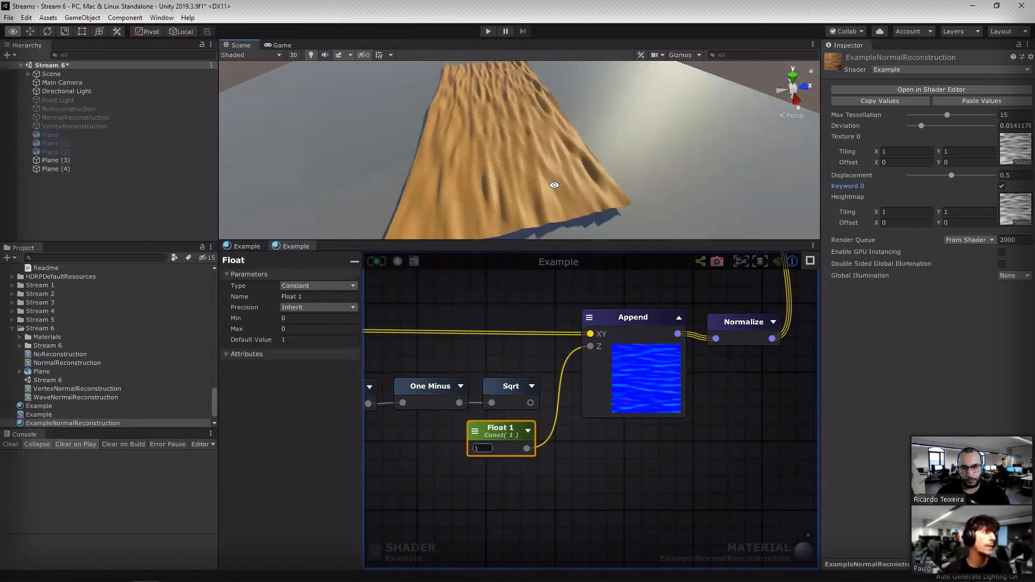
{"action": "right_click_drag", "start_coordinate": [366, 178], "coordinate": [794, 120], "text": "alt"}
{"action": "right_click_drag", "start_coordinate": [566, 141], "coordinate": [793, 110], "text": "alt"}
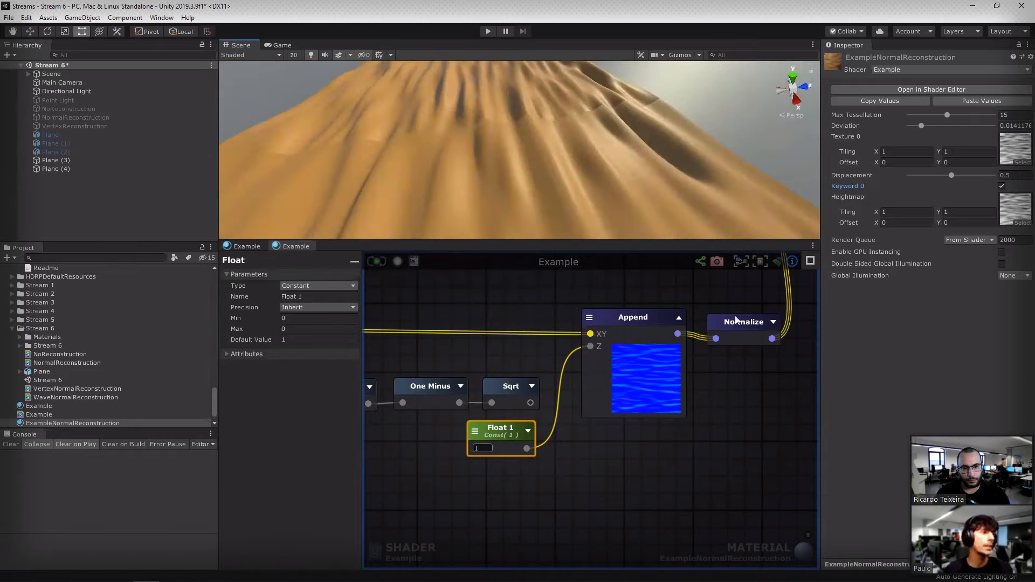
Step: Detach the Static Switch from the normals path and connect the Normalize output directly to the output node's Normal input
{"action": "scroll", "coordinate": [737, 321], "scroll_direction": "down", "scroll_amount": 4}
{"action": "right_click_drag", "start_coordinate": [737, 320], "coordinate": [629, 408]}
{"action": "scroll", "coordinate": [630, 408], "scroll_direction": "down", "scroll_amount": 4}
{"action": "scroll", "coordinate": [660, 393], "scroll_direction": "up", "scroll_amount": 4}
{"action": "right_click_drag", "start_coordinate": [649, 318], "coordinate": [611, 359]}
{"action": "scroll", "coordinate": [608, 367], "scroll_direction": "up", "scroll_amount": 1}
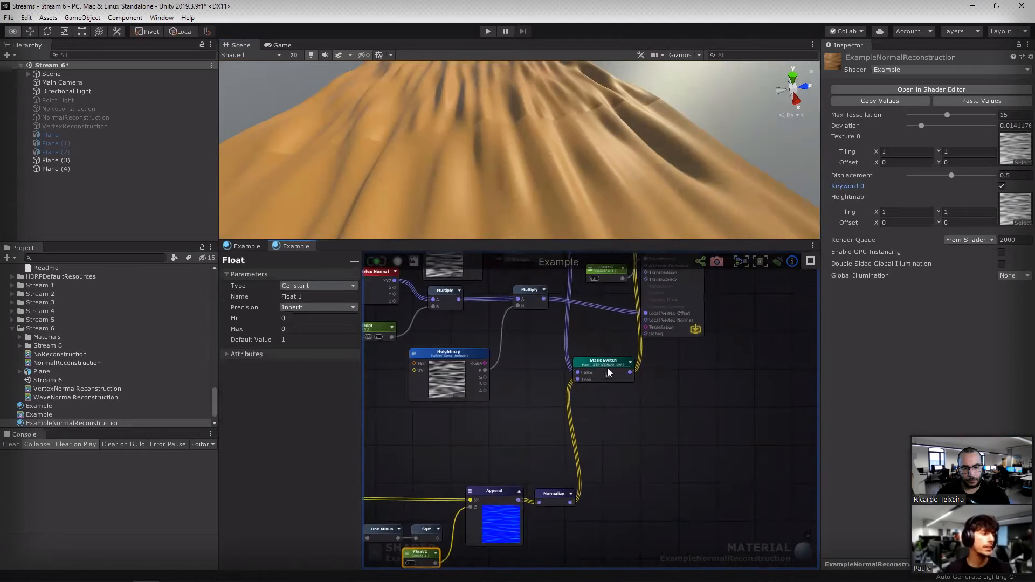
{"action": "left_click_drag", "start_coordinate": [607, 372], "coordinate": [628, 409]}
{"action": "scroll", "coordinate": [674, 440], "scroll_direction": "down", "scroll_amount": 2}
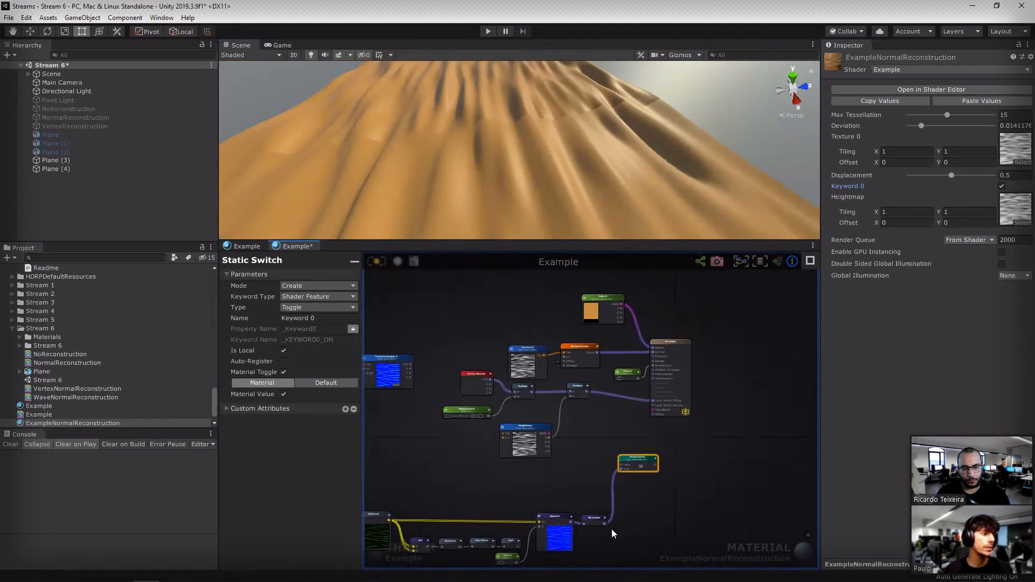
{"action": "left_click_drag", "start_coordinate": [604, 523], "coordinate": [652, 352]}
Step: Place the Static Switch below the Append node, wiring Sqrt to False, Float 1 to True and its output to Append's Z
{"action": "right_click_drag", "start_coordinate": [654, 473], "coordinate": [686, 327]}
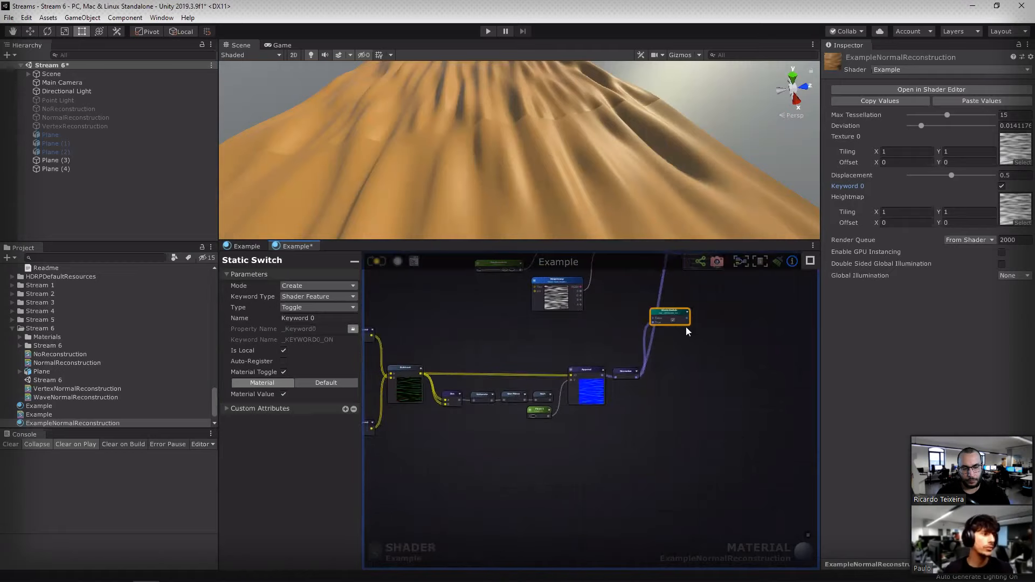
{"action": "left_click_drag", "start_coordinate": [671, 316], "coordinate": [645, 391]}
{"action": "scroll", "coordinate": [624, 419], "scroll_direction": "up", "scroll_amount": 4}
{"action": "right_click_drag", "start_coordinate": [465, 399], "coordinate": [631, 386]}
{"action": "right_click_drag", "start_coordinate": [742, 407], "coordinate": [620, 415]}
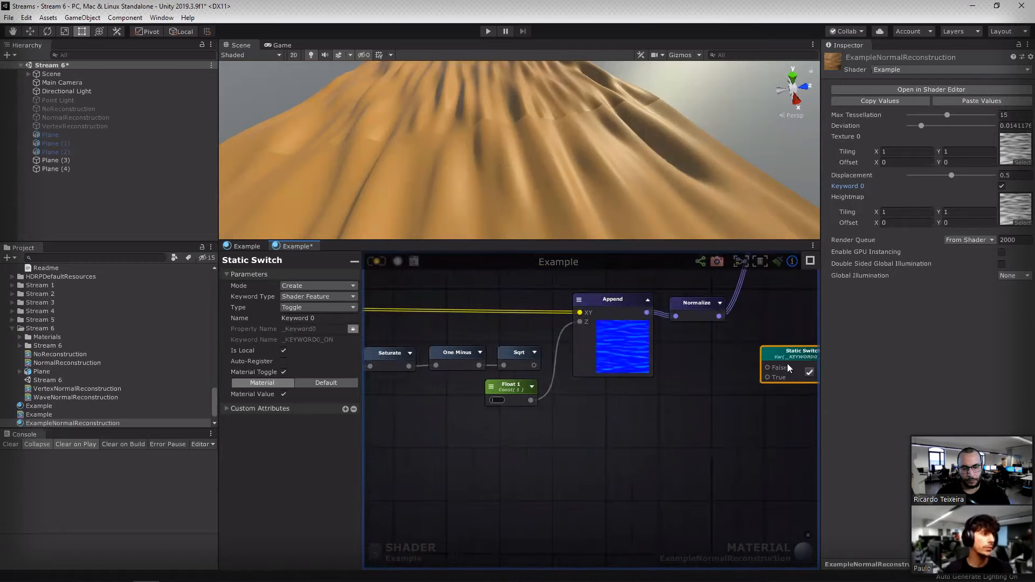
{"action": "left_click_drag", "start_coordinate": [787, 364], "coordinate": [573, 438]}
{"action": "left_click_drag", "start_coordinate": [534, 366], "coordinate": [559, 446]}
{"action": "left_click_drag", "start_coordinate": [632, 445], "coordinate": [580, 321]}
{"action": "left_click_drag", "start_coordinate": [506, 387], "coordinate": [559, 454]}
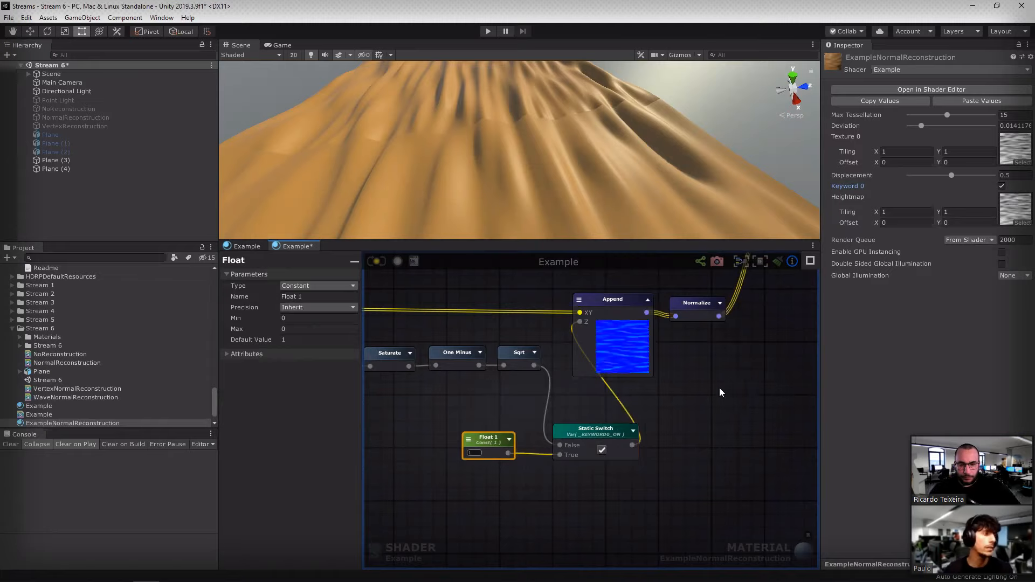
Step: Update the shader with the rewired Static Switch and view the seam between the dune planes from a closer angle
{"action": "right_click_drag", "start_coordinate": [720, 377], "coordinate": [701, 400]}
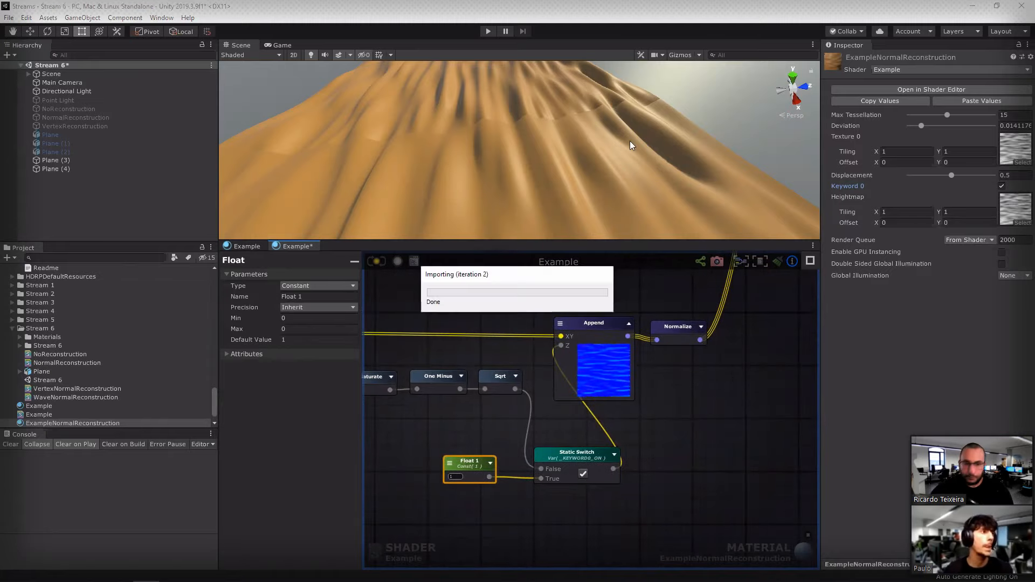
{"action": "right_click_drag", "start_coordinate": [470, 139], "coordinate": [498, 141], "text": "alt"}
{"action": "left_click_drag", "start_coordinate": [499, 142], "coordinate": [455, 156], "text": "alt"}
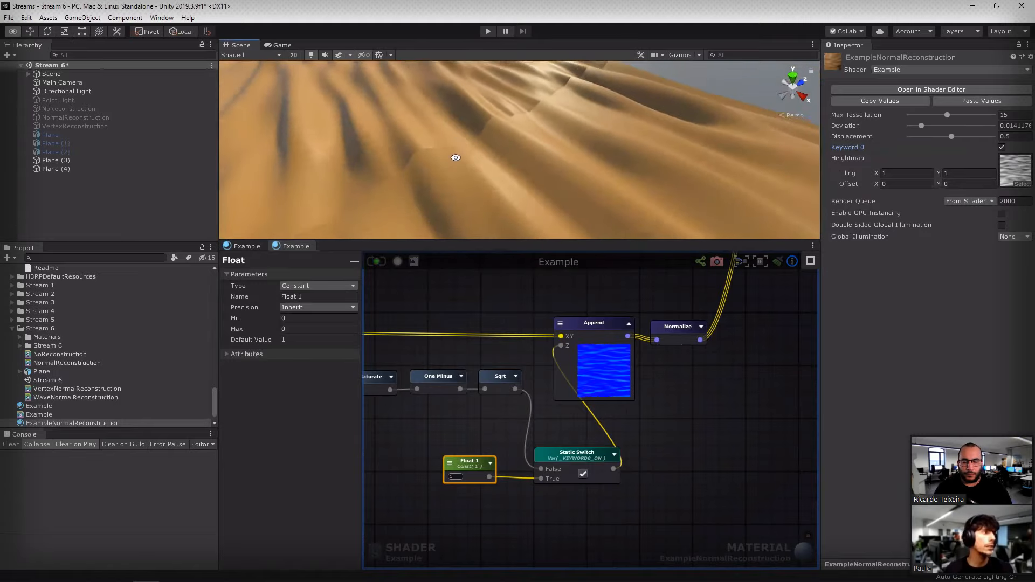
Step: Compare the Sqrt and constant Z normals on an enlarged view of the dunes by switching Keyword 0, leaving it disabled
{"action": "left_click", "coordinate": [1001, 147]}
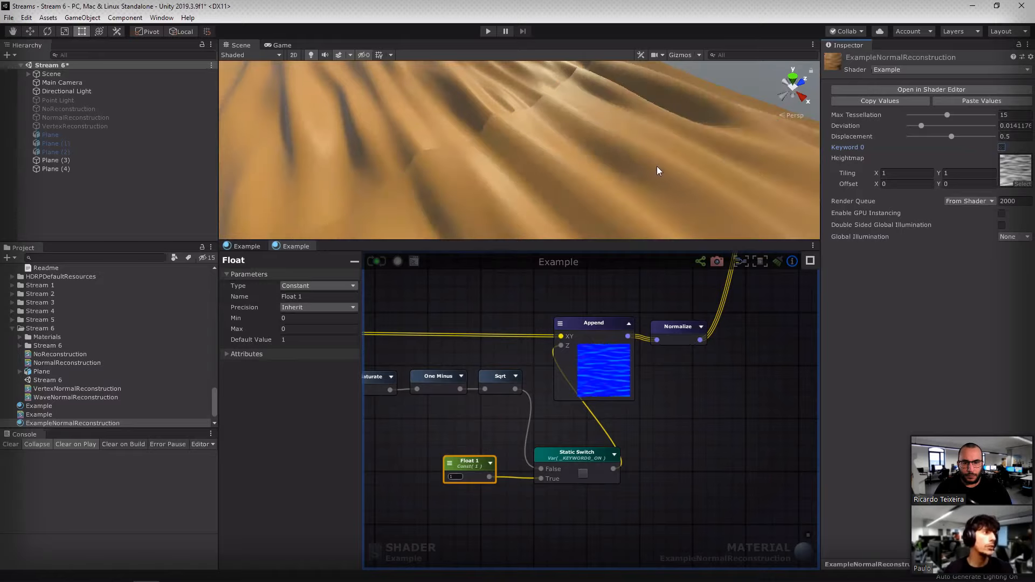
{"action": "left_click_drag", "start_coordinate": [510, 239], "coordinate": [626, 215]}
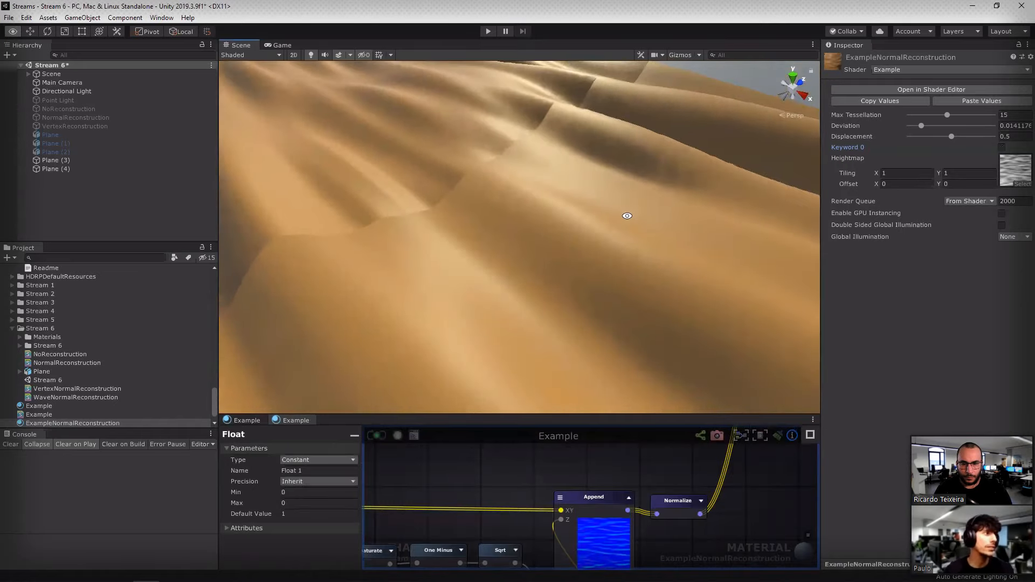
{"action": "left_click", "coordinate": [1002, 148]}
{"action": "middle_click_drag", "start_coordinate": [525, 261], "coordinate": [601, 195]}
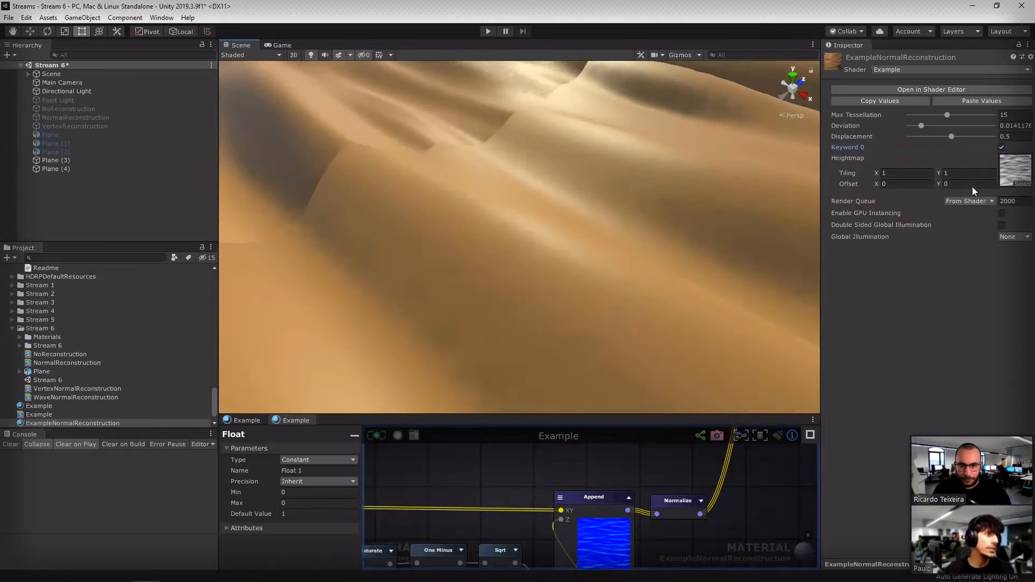
{"action": "left_click", "coordinate": [1002, 148]}
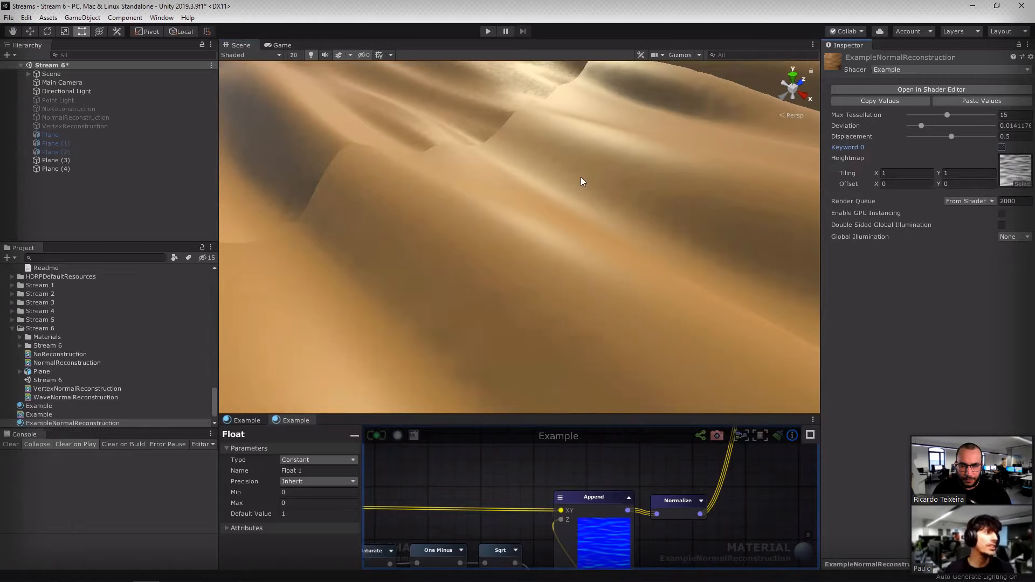
{"action": "left_click", "coordinate": [1002, 147]}
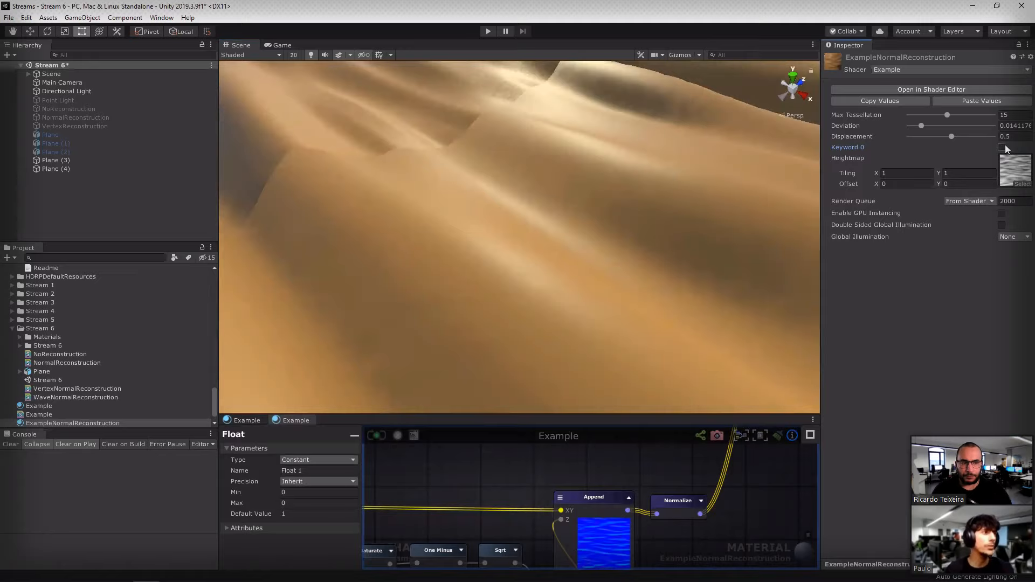
{"action": "left_click", "coordinate": [1003, 148]}
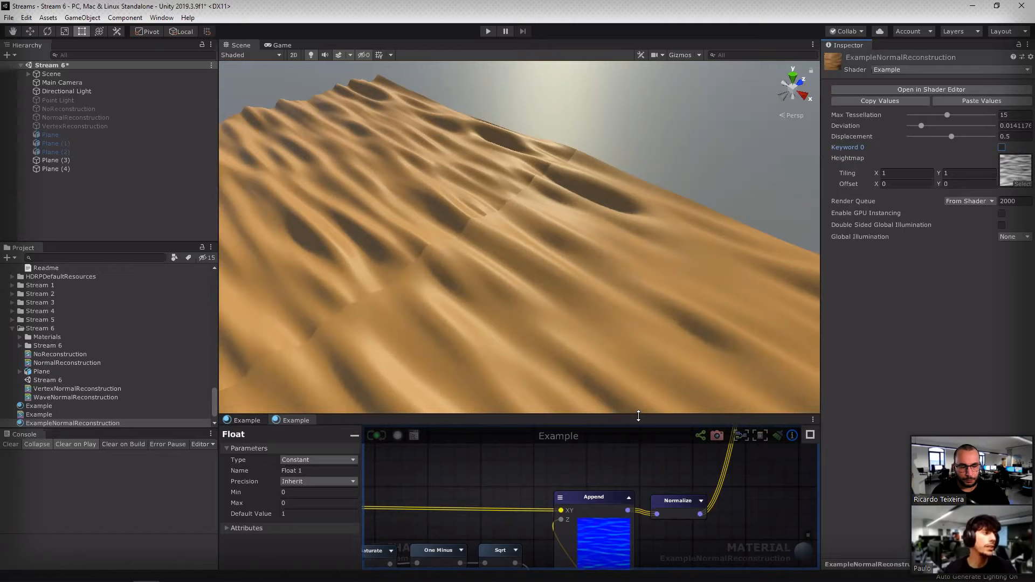
{"action": "middle_click_drag", "start_coordinate": [664, 513], "coordinate": [653, 446]}
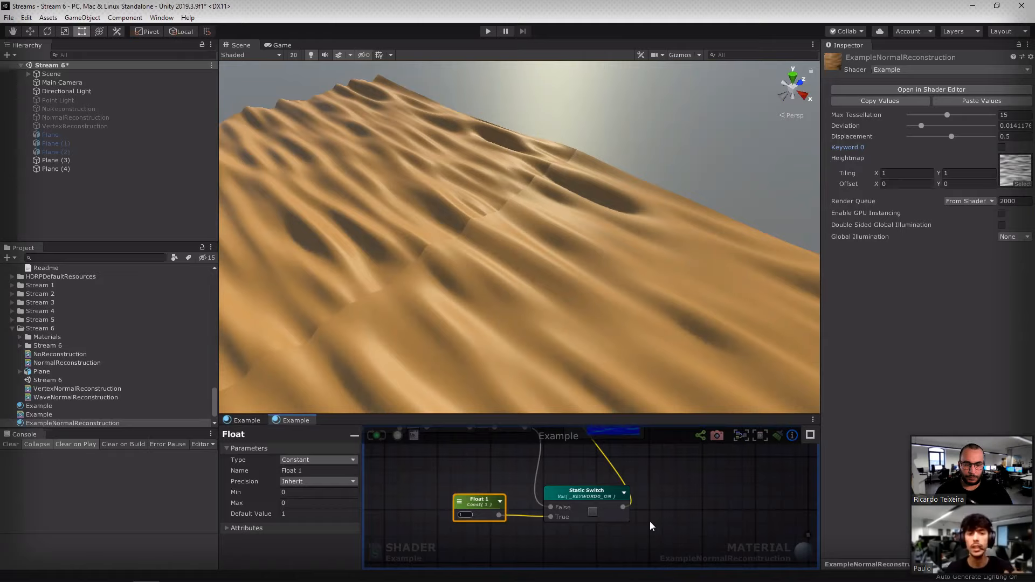
Step: Compare the dunes with the material's Keyword 0 on and off, against the Dot, Saturate, One Minus and Sqrt node chain
{"action": "middle_click_drag", "start_coordinate": [657, 471], "coordinate": [785, 530]}
{"action": "mouse_move", "coordinate": [458, 514]}
{"action": "middle_mouse_down"}
{"action": "mouse_move", "coordinate": [487, 497]}
{"action": "mouse_move", "coordinate": [468, 497]}
{"action": "middle_mouse_up"}
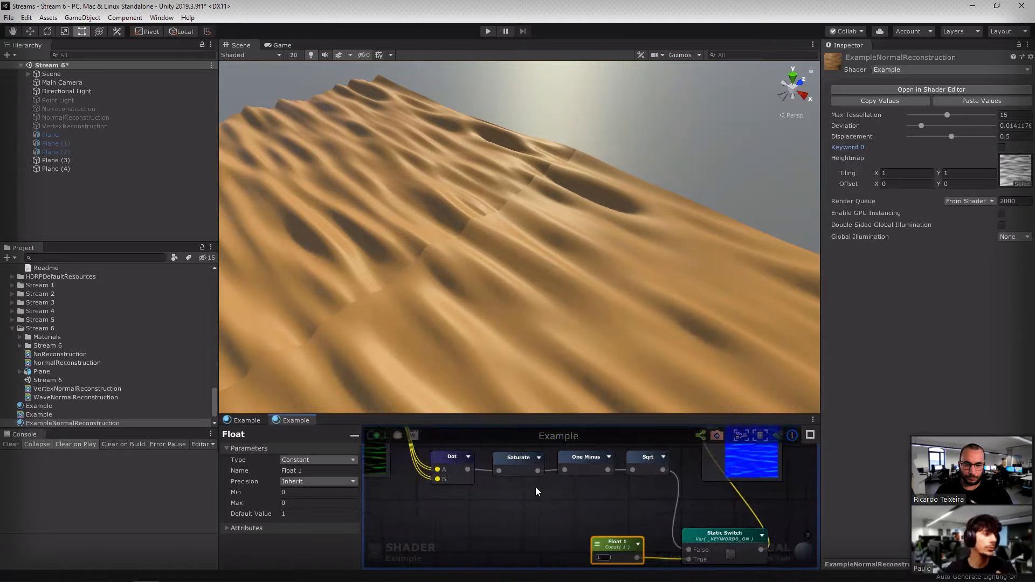
{"action": "left_click_drag", "start_coordinate": [448, 494], "coordinate": [669, 461]}
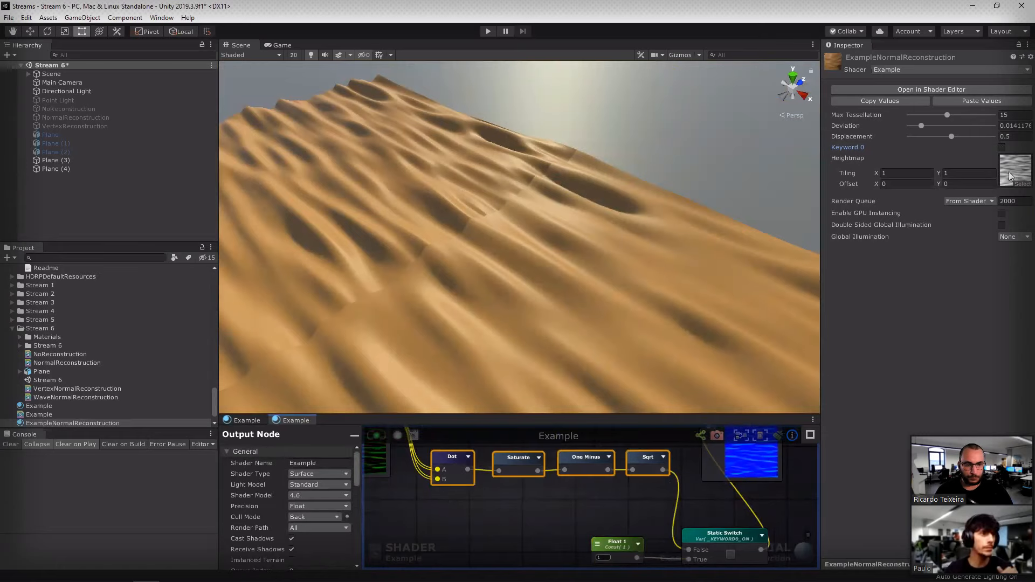
{"action": "left_click", "coordinate": [999, 146]}
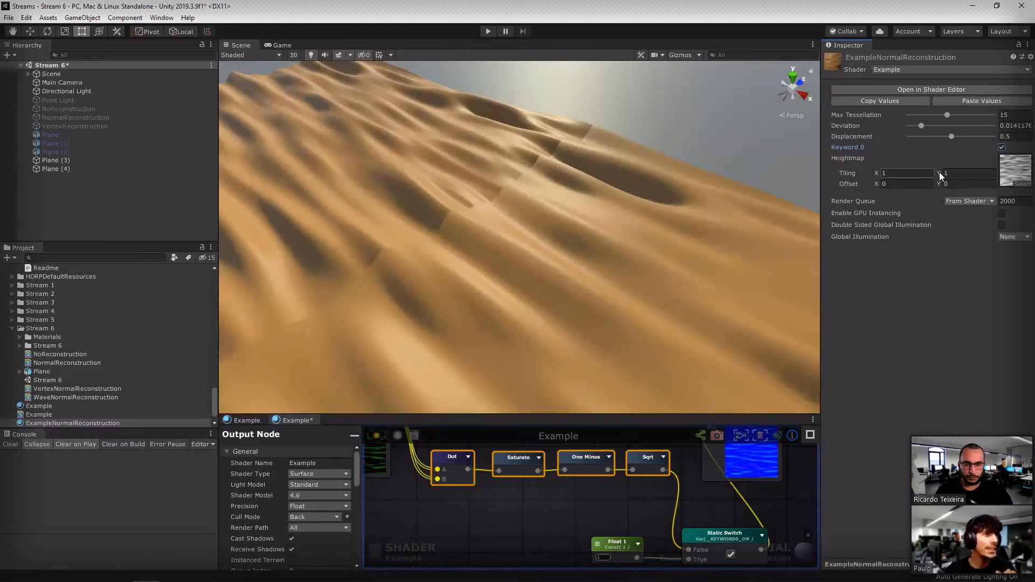
{"action": "left_click", "coordinate": [1002, 147]}
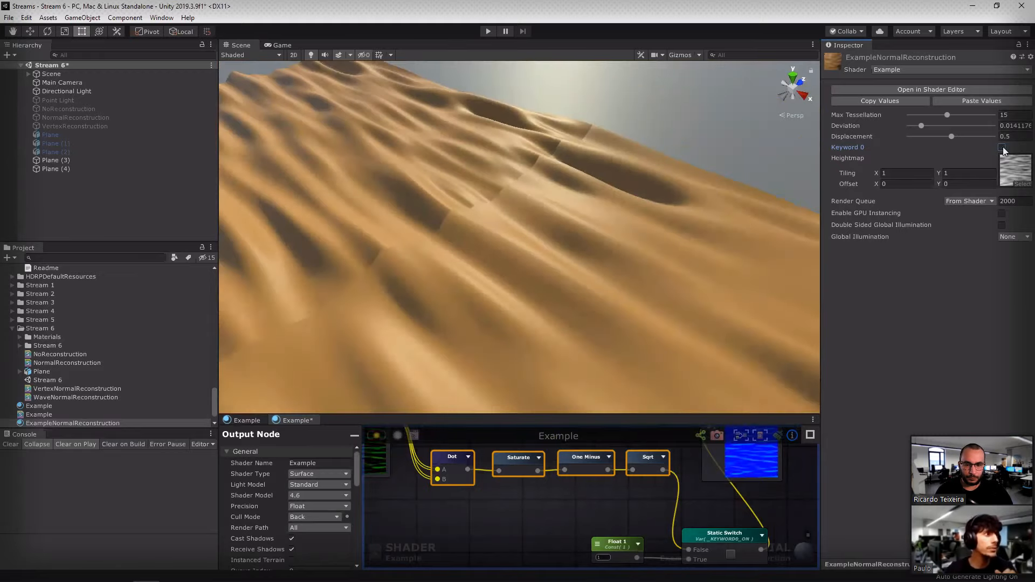
{"action": "left_click", "coordinate": [1003, 147]}
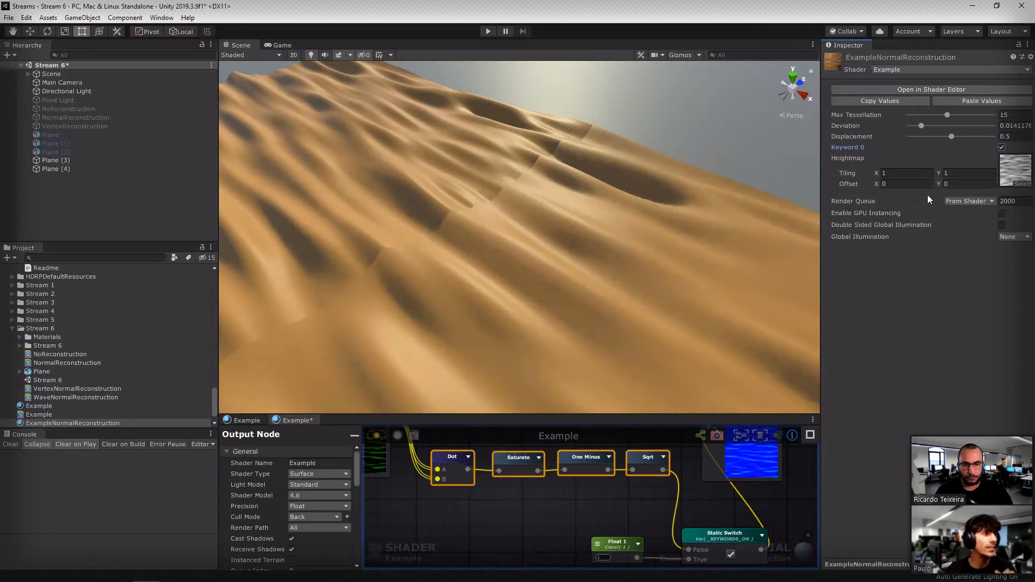
{"action": "left_click", "coordinate": [1002, 147]}
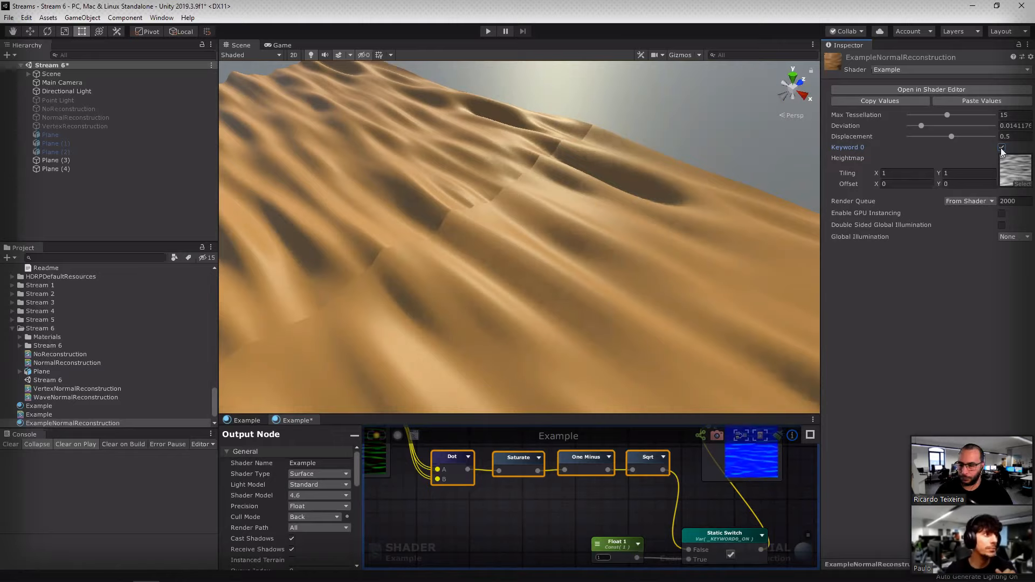
{"action": "left_click", "coordinate": [1002, 148]}
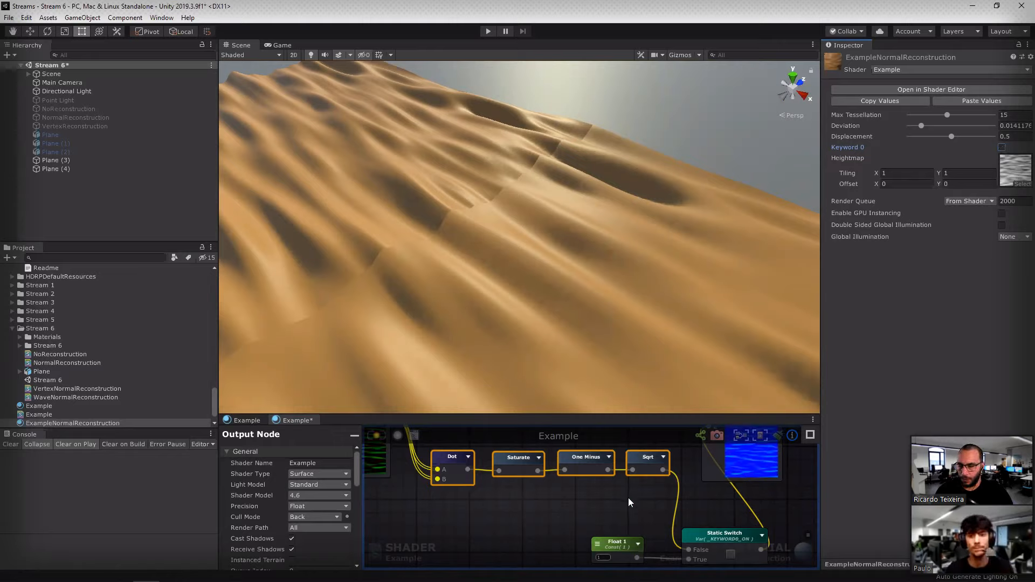
Step: Connect the Sqrt output straight to the Append node's Z input and delete the Float 1 and Static Switch nodes
{"action": "middle_click_drag", "start_coordinate": [791, 467], "coordinate": [640, 514]}
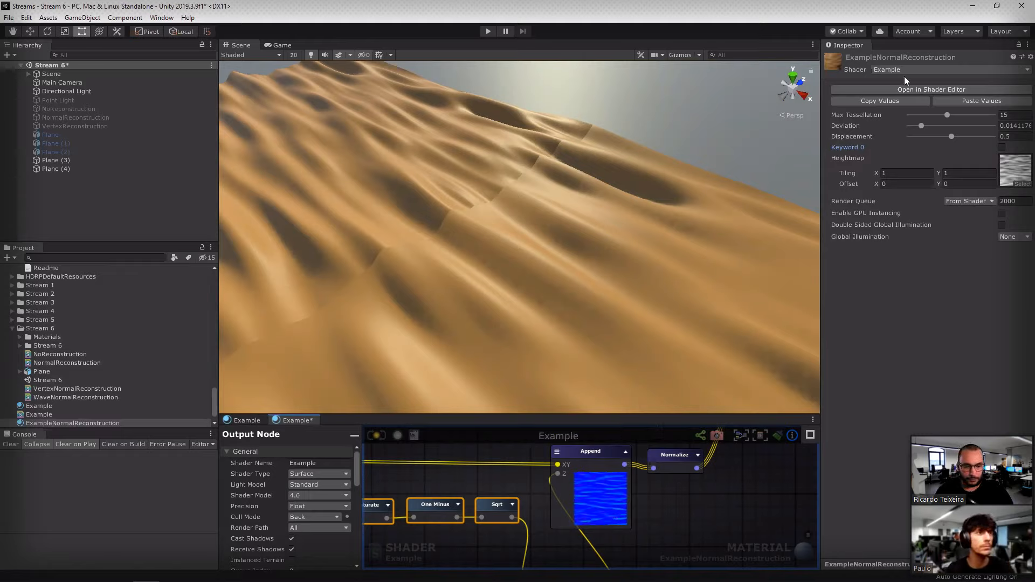
{"action": "scroll", "coordinate": [744, 475], "scroll_direction": "down", "scroll_amount": 3}
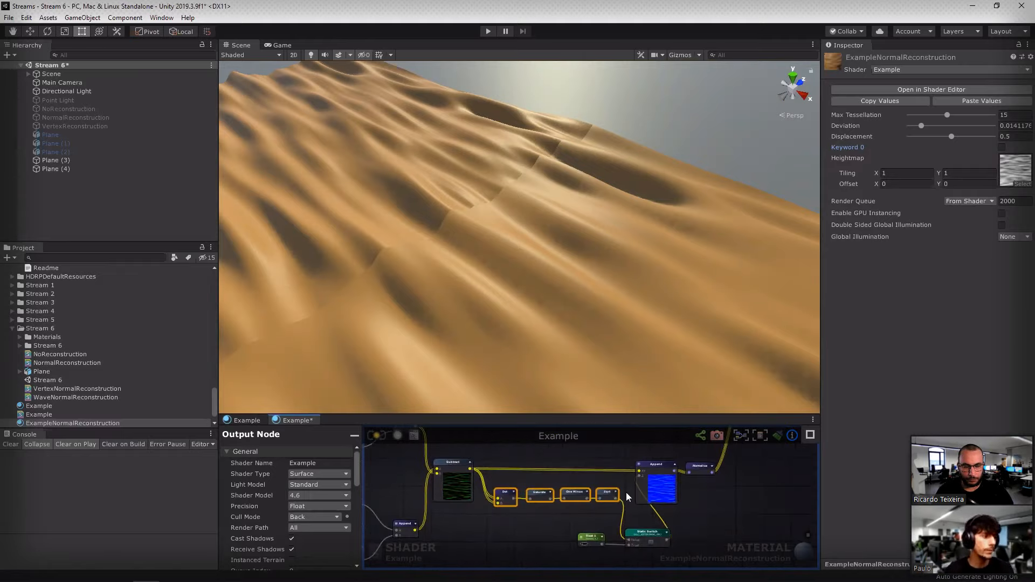
{"action": "left_click_drag", "start_coordinate": [642, 478], "coordinate": [640, 478]}
{"action": "middle_click_drag", "start_coordinate": [714, 515], "coordinate": [706, 492]}
{"action": "left_click_drag", "start_coordinate": [560, 547], "coordinate": [661, 503]}
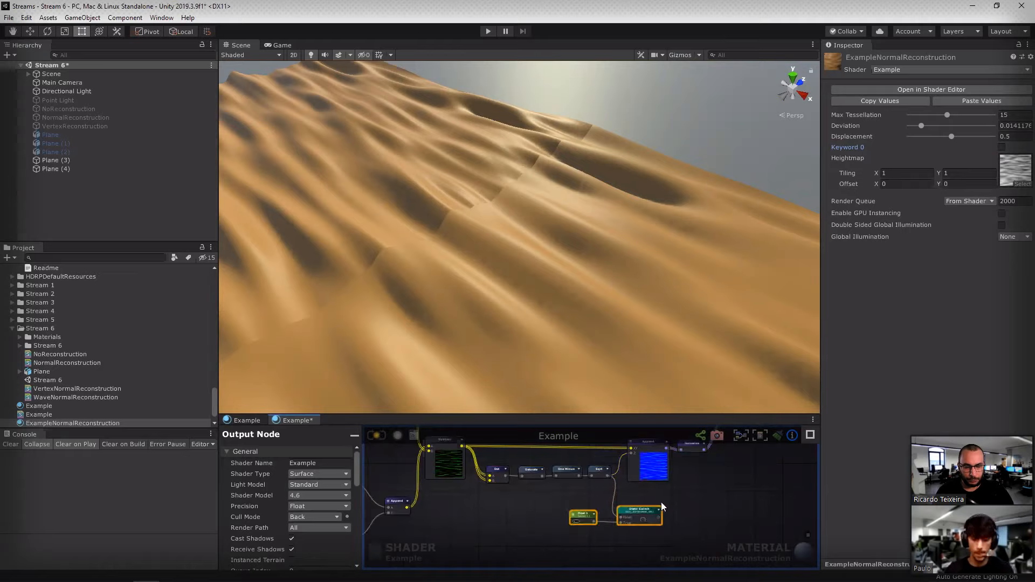
{"action": "key", "text": "Delete"}
Step: Delete the unused heightmap sample and its neighbouring orange node near the output node, plus the detached blue texture sample
{"action": "middle_click_drag", "start_coordinate": [767, 446], "coordinate": [679, 531]}
{"action": "middle_click_drag", "start_coordinate": [674, 447], "coordinate": [671, 517]}
{"action": "scroll", "coordinate": [673, 516], "scroll_direction": "down", "scroll_amount": 3}
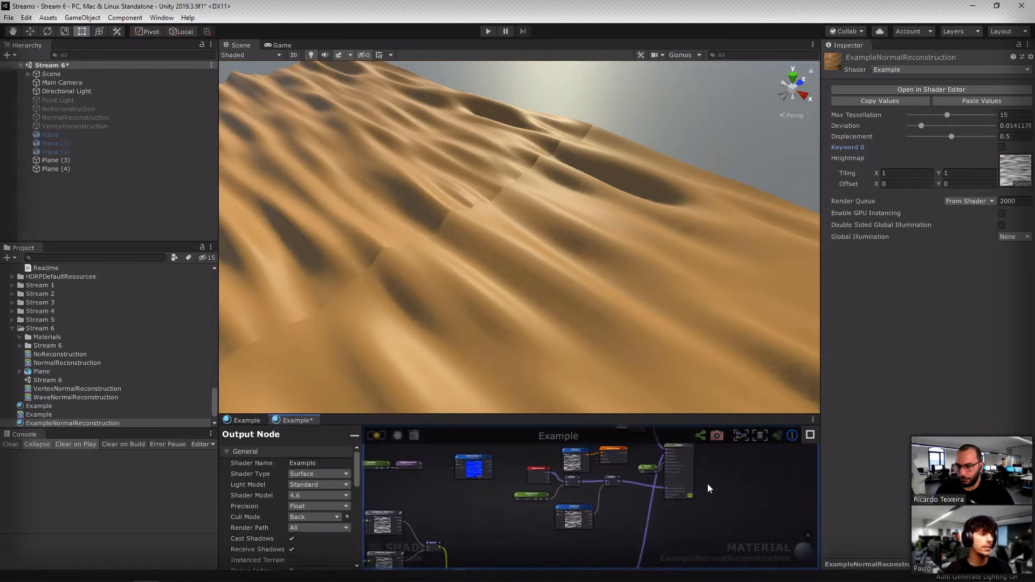
{"action": "left_click_drag", "start_coordinate": [543, 451], "coordinate": [620, 456]}
{"action": "key", "text": "Delete"}
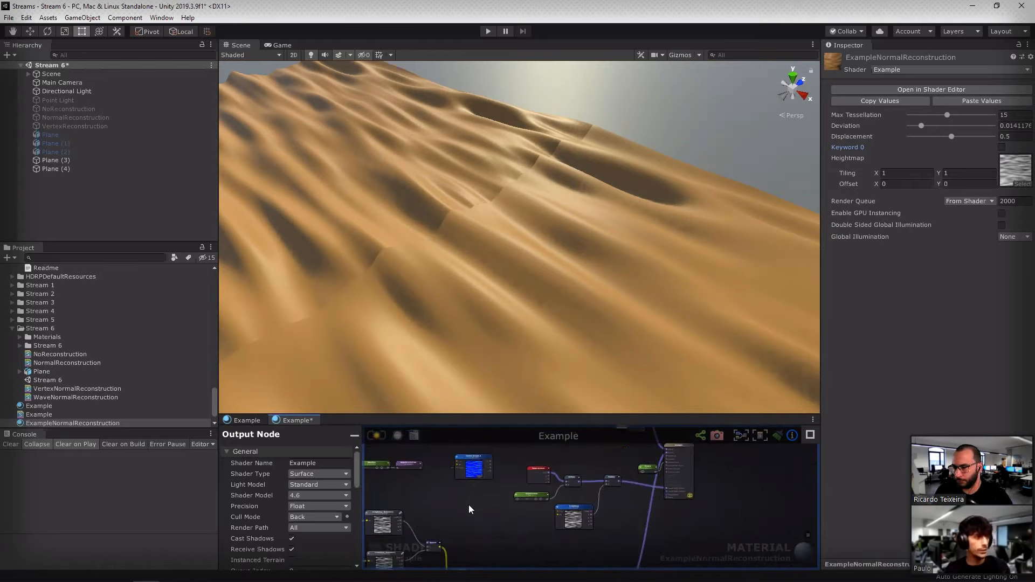
{"action": "left_click", "coordinate": [475, 468]}
{"action": "key", "text": "Delete"}
Step: Enlarge the shader graph area by shrinking the scene view above it
{"action": "middle_click_drag", "start_coordinate": [655, 506], "coordinate": [576, 474]}
{"action": "scroll", "coordinate": [576, 474], "scroll_direction": "down", "scroll_amount": 2}
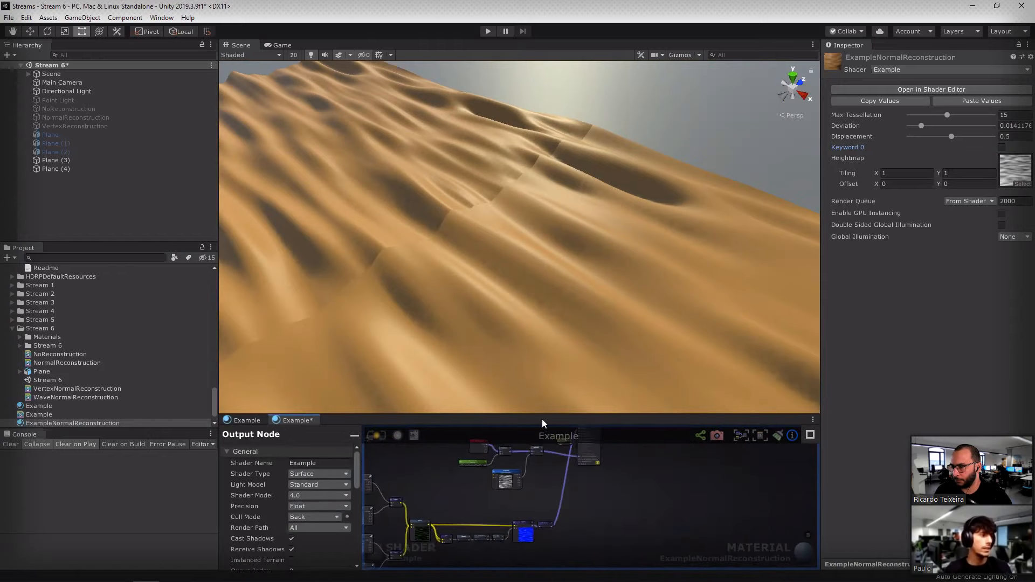
{"action": "left_click_drag", "start_coordinate": [544, 402], "coordinate": [545, 194]}
{"action": "scroll", "coordinate": [671, 415], "scroll_direction": "down", "scroll_amount": 2}
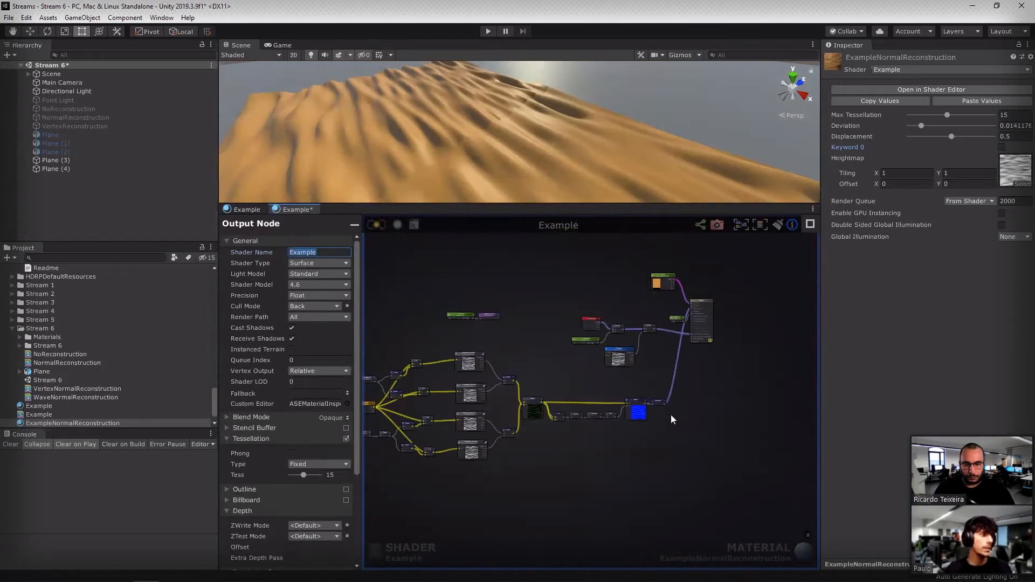
Step: Enclose all normal reconstruction nodes, from the UV offsets through Normalize, in a comment frame
{"action": "middle_click_drag", "start_coordinate": [648, 396], "coordinate": [720, 376]}
{"action": "left_click_drag", "start_coordinate": [415, 471], "coordinate": [584, 337]}
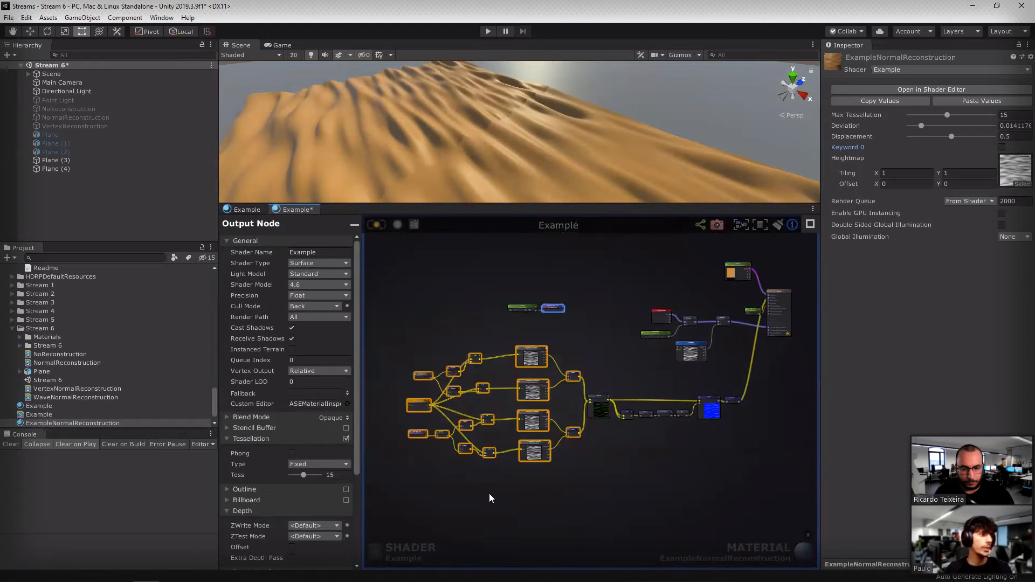
{"action": "left_click", "coordinate": [396, 464]}
{"action": "left_click_drag", "start_coordinate": [396, 464], "coordinate": [634, 348]}
{"action": "left_click_drag", "start_coordinate": [756, 462], "coordinate": [617, 381], "text": "shift"}
{"action": "middle_click_drag", "start_coordinate": [772, 441], "coordinate": [727, 388]}
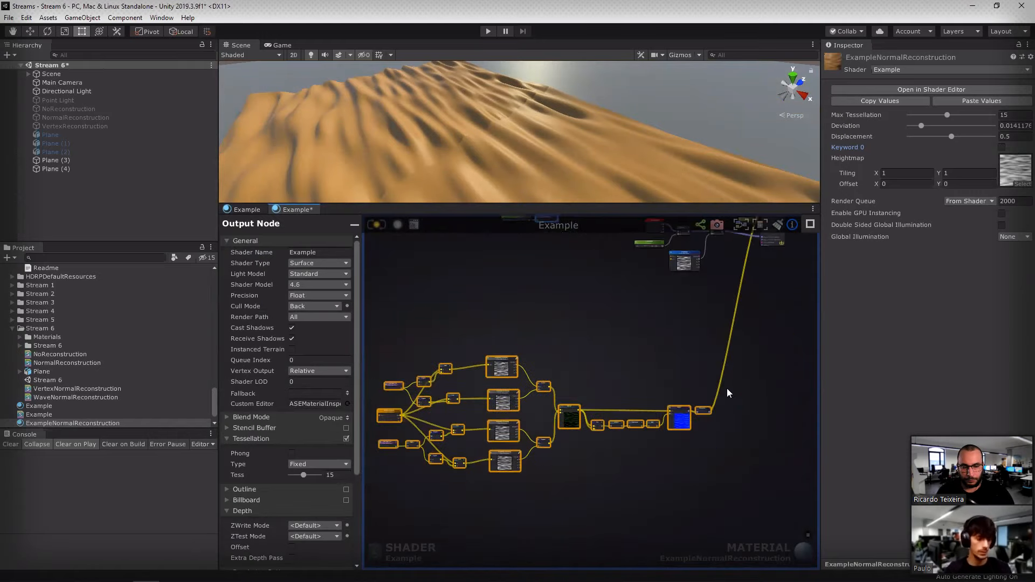
{"action": "key", "text": "c"}
Step: Widen the comment frame past the Normalize node to leave room for another node
{"action": "middle_click_drag", "start_coordinate": [799, 438], "coordinate": [648, 430]}
{"action": "scroll", "coordinate": [633, 423], "scroll_direction": "up", "scroll_amount": 5}
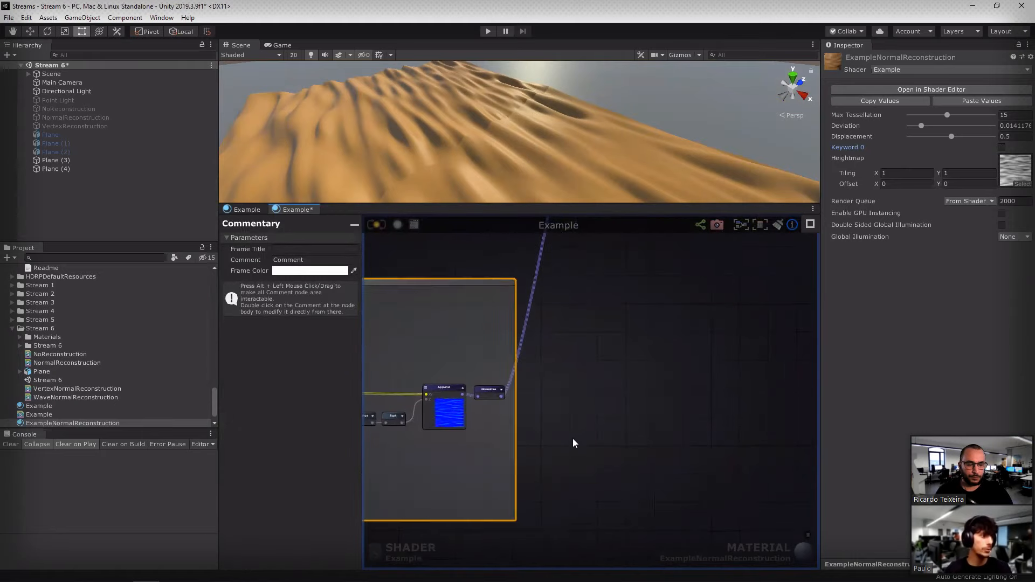
{"action": "left_click", "coordinate": [571, 440]}
{"action": "left_click_drag", "start_coordinate": [510, 518], "coordinate": [587, 516]}
{"action": "left_click", "coordinate": [614, 383]}
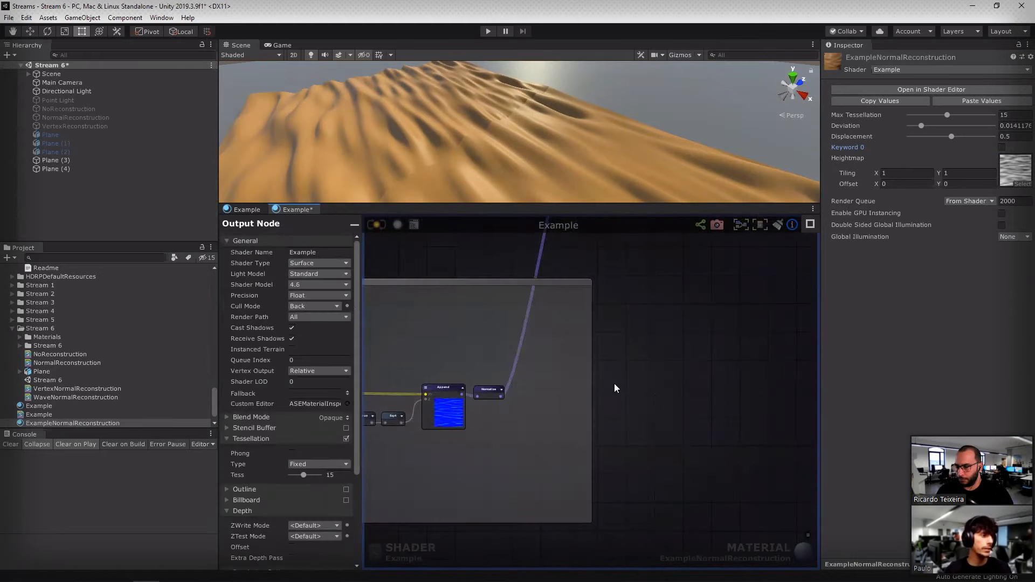
Step: Add a Register Local Var node inside the comment frame and feed it the Normalize output
{"action": "scroll", "coordinate": [614, 383], "scroll_direction": "up", "scroll_amount": 5}
{"action": "middle_click_drag", "start_coordinate": [430, 399], "coordinate": [564, 394]}
{"action": "key", "text": "r"}
{"action": "left_click", "coordinate": [555, 390]}
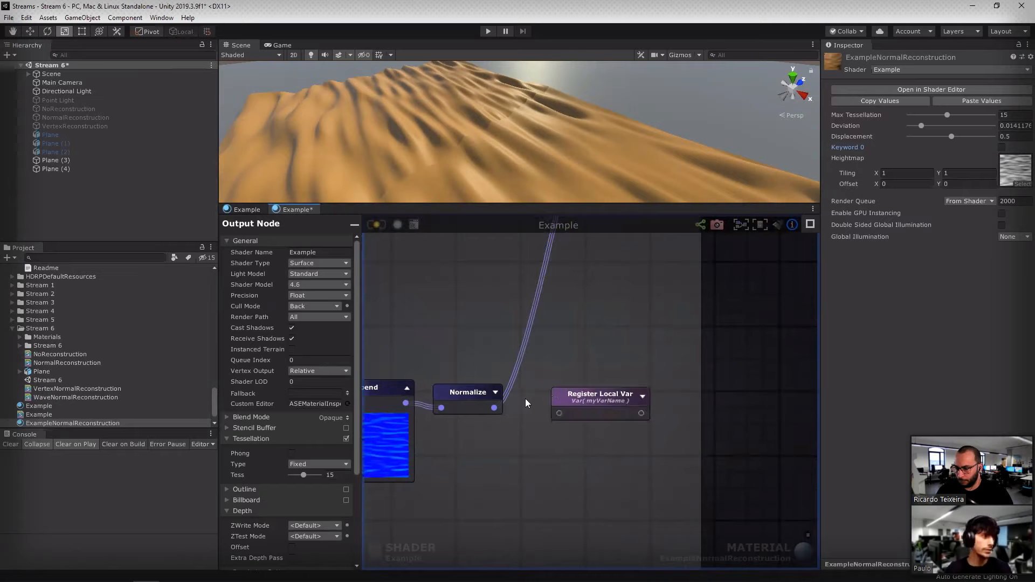
{"action": "left_click_drag", "start_coordinate": [494, 408], "coordinate": [559, 413]}
Step: Name the registered local variable normalReconstruction
{"action": "left_click", "coordinate": [588, 403]}
{"action": "left_click", "coordinate": [310, 248]}
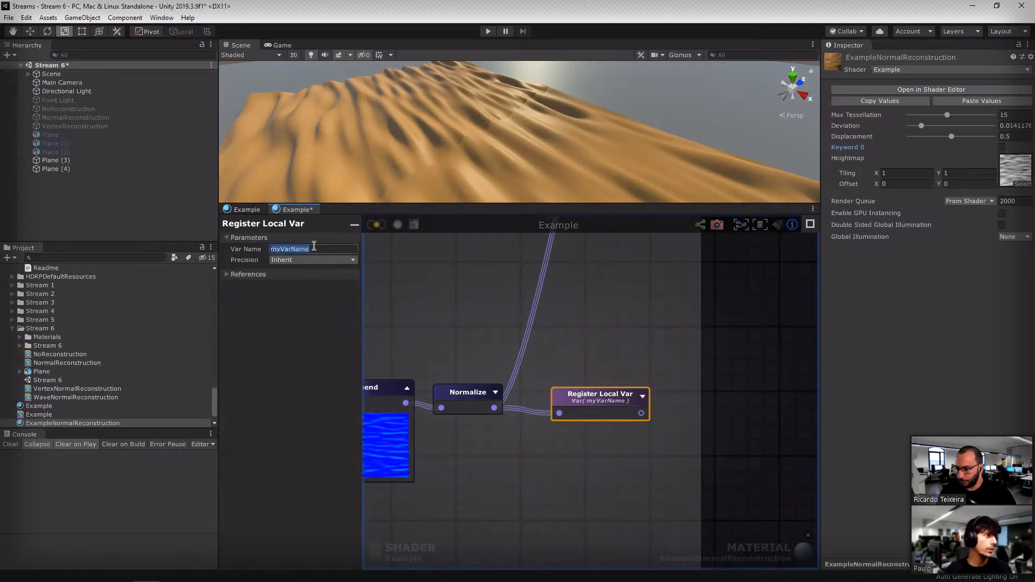
{"action": "type", "text": "ve"}
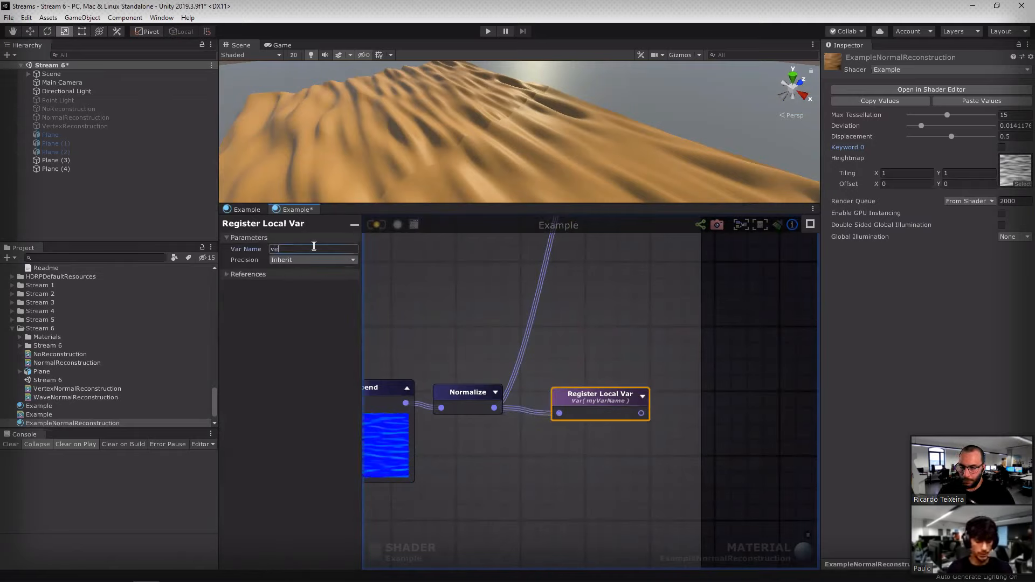
{"action": "type", "text": "normalRecon"}
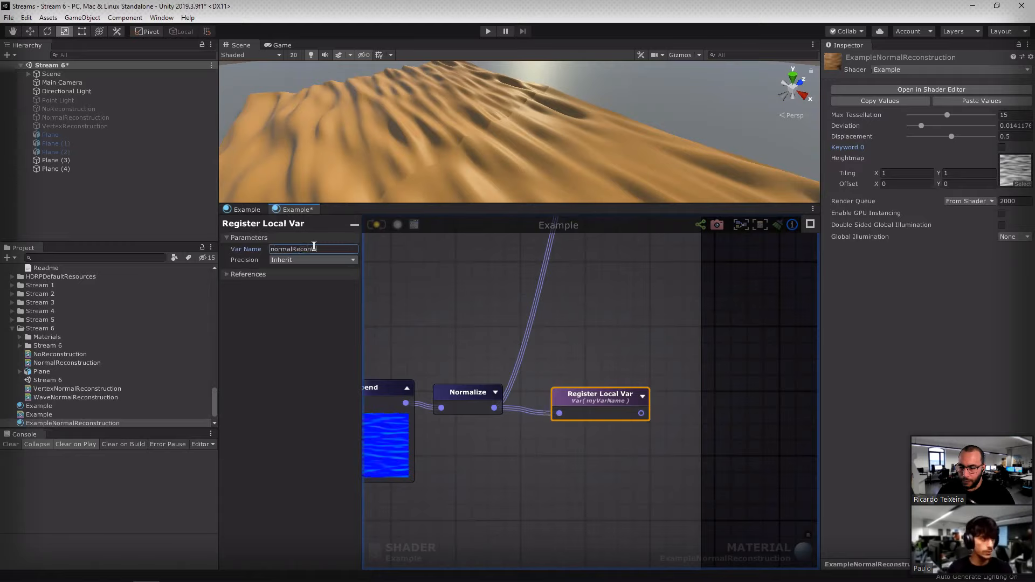
{"action": "type", "text": "struction"}
{"action": "key", "text": "Return"}
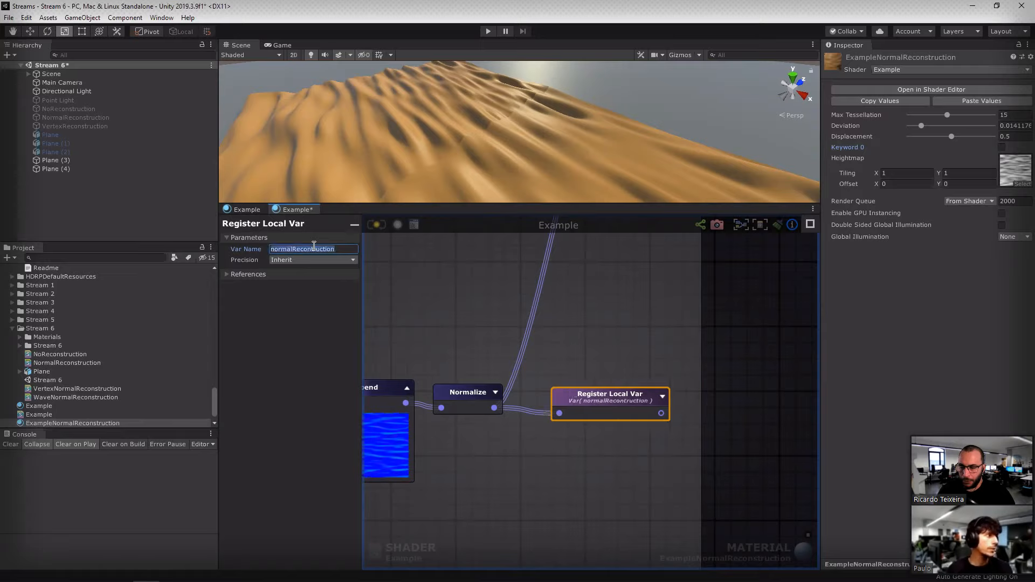
{"action": "left_click", "coordinate": [312, 250]}
{"action": "type", "text": "s"}
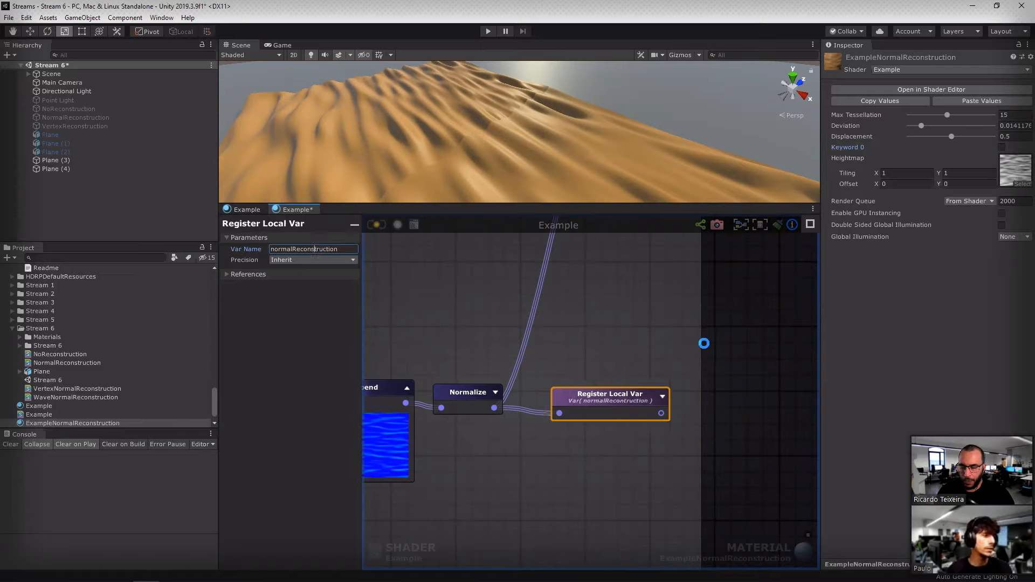
{"action": "key", "text": "Return"}
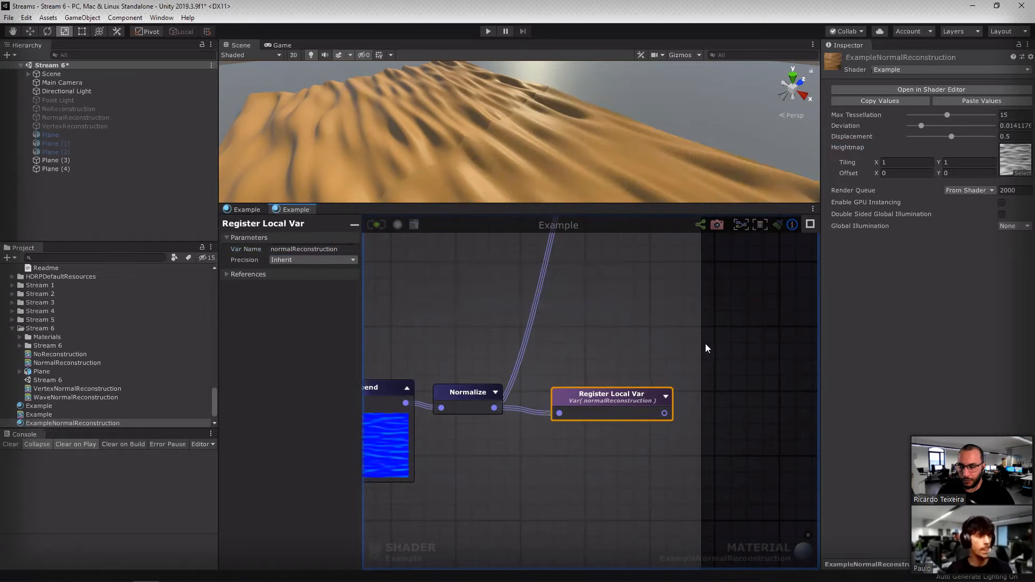
Step: Add a Get Local Var node near the output node and set its reference to normalReconstruction
{"action": "scroll", "coordinate": [705, 344], "scroll_direction": "down", "scroll_amount": 6}
{"action": "middle_click_drag", "start_coordinate": [673, 379], "coordinate": [578, 486]}
{"action": "left_click", "coordinate": [685, 459]}
{"action": "left_click_drag", "start_coordinate": [576, 471], "coordinate": [568, 468]}
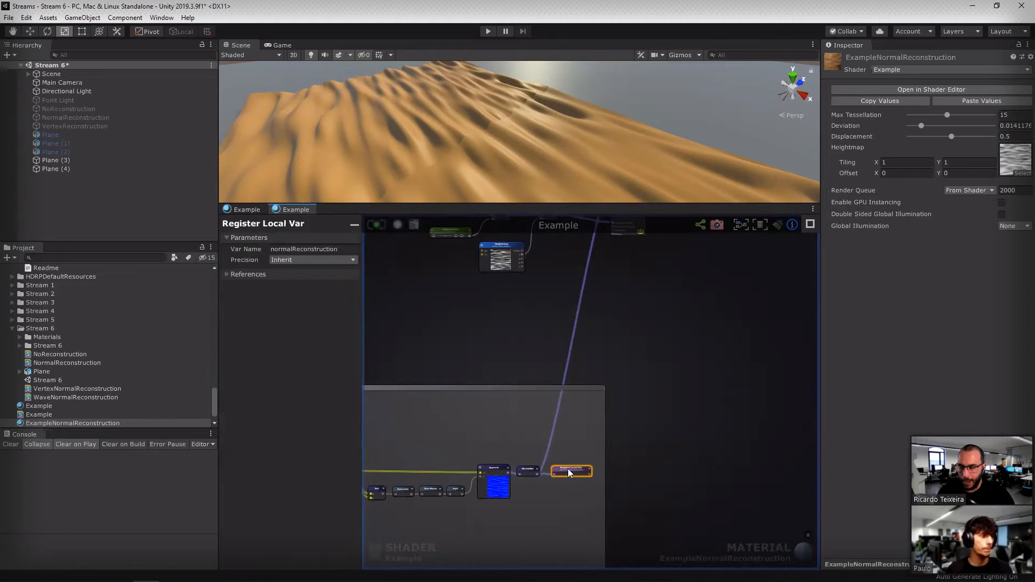
{"action": "middle_click_drag", "start_coordinate": [619, 284], "coordinate": [569, 377]}
{"action": "left_click", "coordinate": [569, 374]}
{"action": "key", "text": "g"}
{"action": "left_click", "coordinate": [569, 374]}
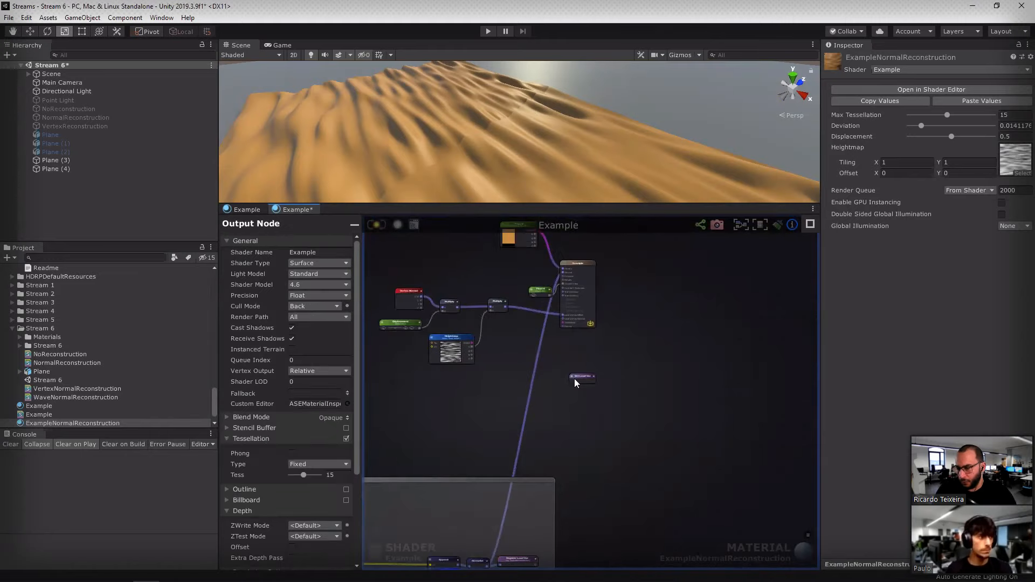
{"action": "left_click", "coordinate": [572, 376]}
{"action": "left_click", "coordinate": [587, 398]}
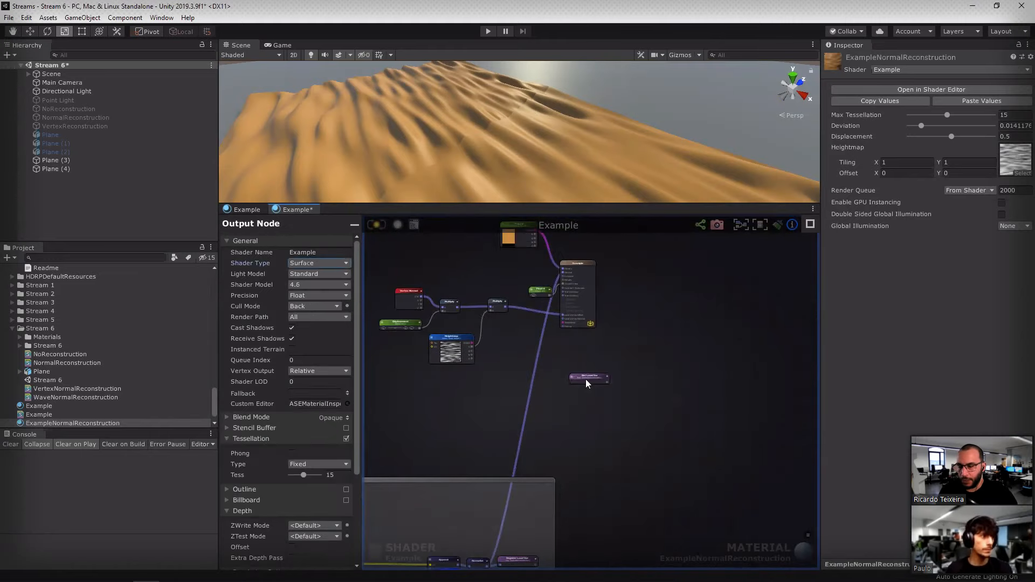
Step: Place the Get Local Var node beside the output node and connect it to the Normal input
{"action": "left_click_drag", "start_coordinate": [585, 379], "coordinate": [519, 277]}
{"action": "scroll", "coordinate": [535, 268], "scroll_direction": "up", "scroll_amount": 5}
{"action": "middle_click_drag", "start_coordinate": [538, 349], "coordinate": [521, 409]}
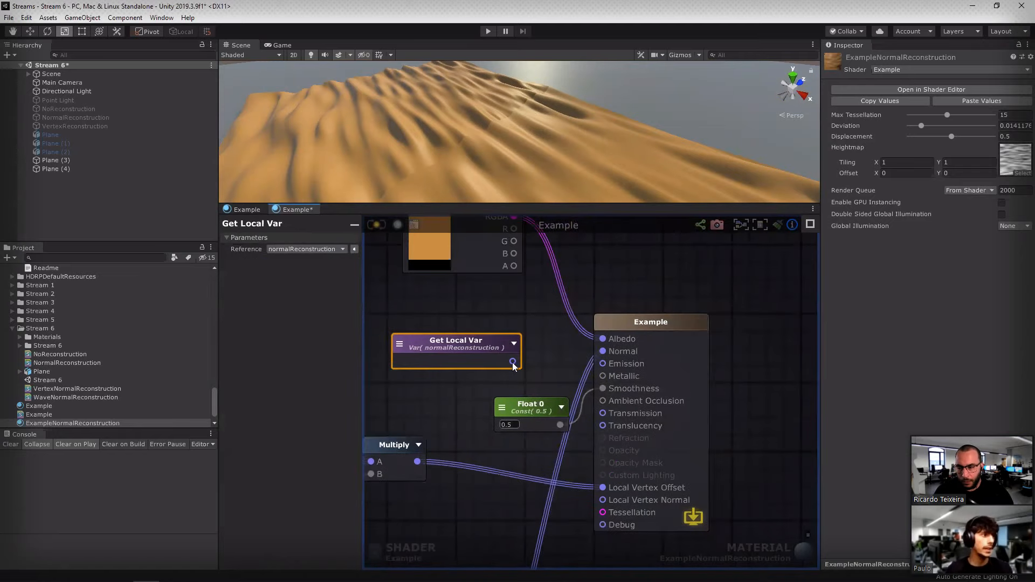
{"action": "left_click_drag", "start_coordinate": [512, 362], "coordinate": [534, 354]}
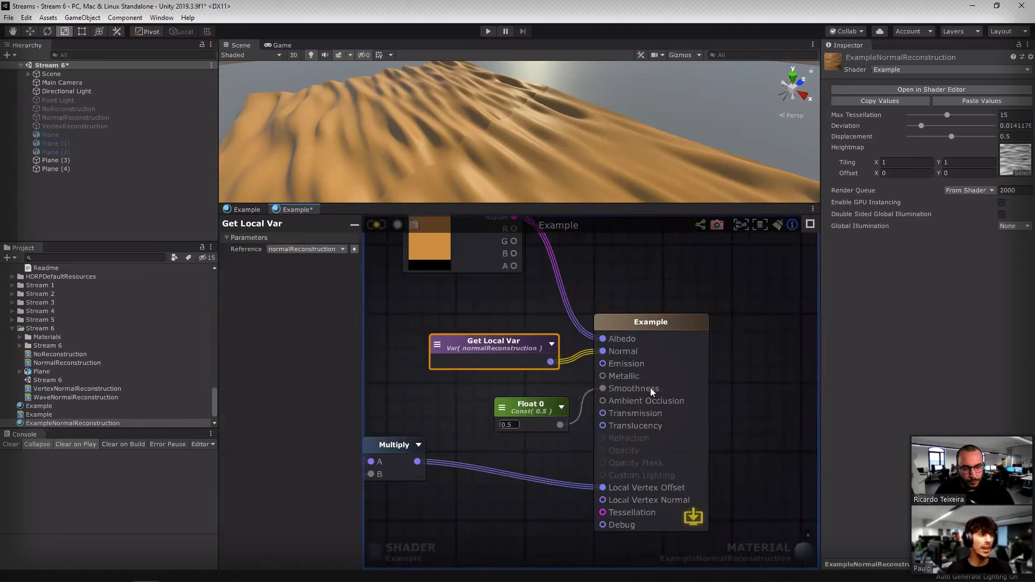
Step: Examine how the normal reconstruction group offsets the UVs, samples the heightmap four times and subtracts the appended results
{"action": "middle_click_drag", "start_coordinate": [715, 404], "coordinate": [698, 325]}
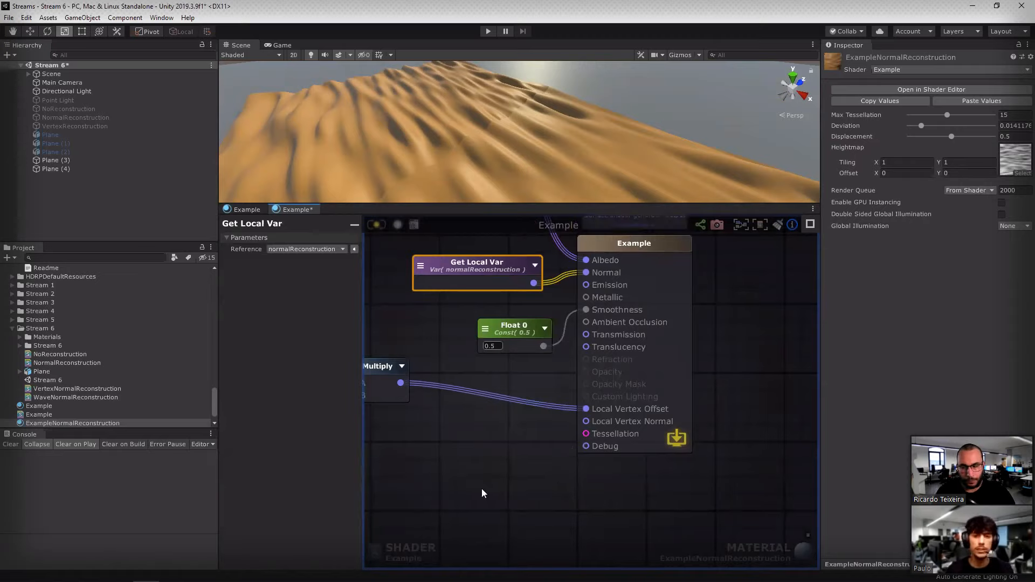
{"action": "scroll", "coordinate": [482, 489], "scroll_direction": "down", "scroll_amount": 6}
{"action": "middle_click_drag", "start_coordinate": [392, 531], "coordinate": [721, 216]}
{"action": "scroll", "coordinate": [496, 334], "scroll_direction": "up", "scroll_amount": 4}
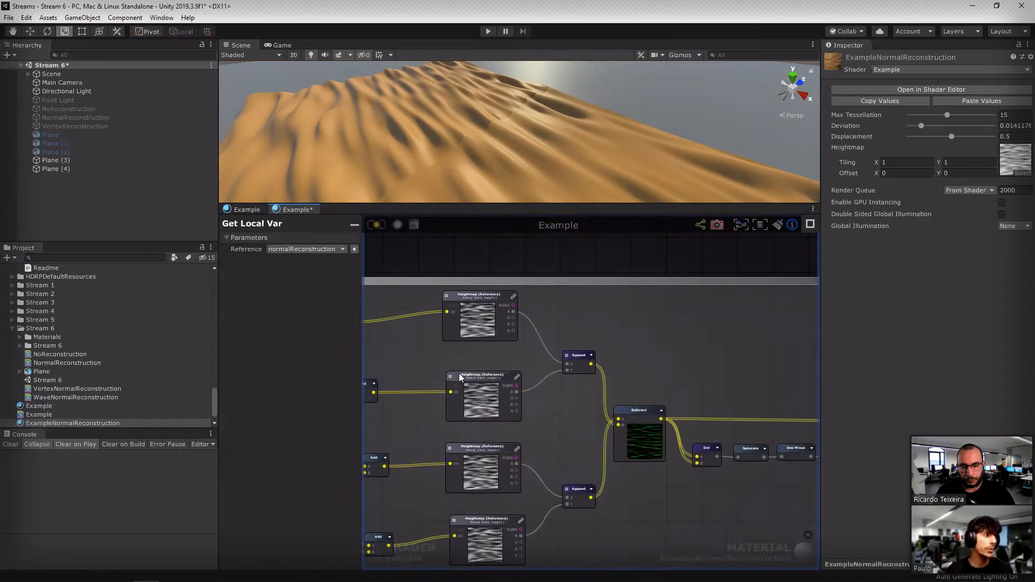
{"action": "scroll", "coordinate": [458, 373], "scroll_direction": "down", "scroll_amount": 3}
{"action": "scroll", "coordinate": [489, 347], "scroll_direction": "up", "scroll_amount": 6}
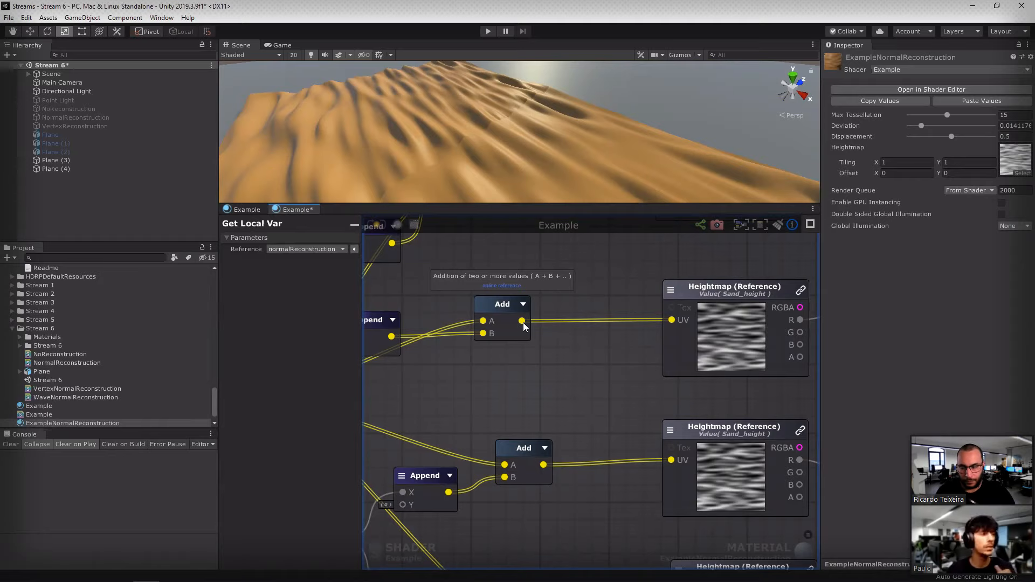
{"action": "scroll", "coordinate": [539, 338], "scroll_direction": "down", "scroll_amount": 6}
{"action": "scroll", "coordinate": [539, 334], "scroll_direction": "up", "scroll_amount": 6}
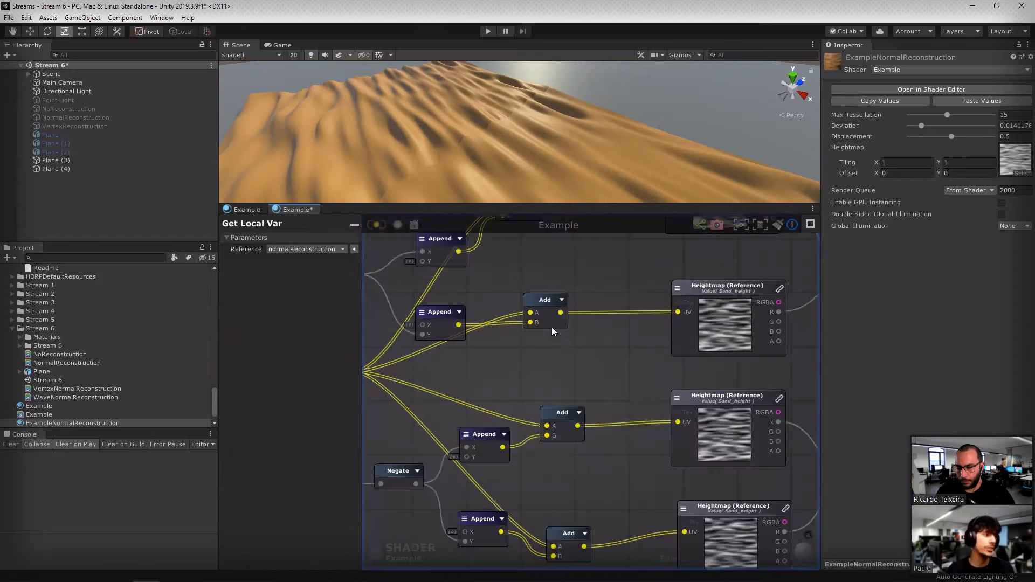
{"action": "scroll", "coordinate": [598, 477], "scroll_direction": "up", "scroll_amount": 3}
{"action": "middle_click_drag", "start_coordinate": [536, 511], "coordinate": [492, 377]}
{"action": "middle_click_drag", "start_coordinate": [764, 445], "coordinate": [539, 422]}
{"action": "middle_click_drag", "start_coordinate": [635, 326], "coordinate": [510, 392]}
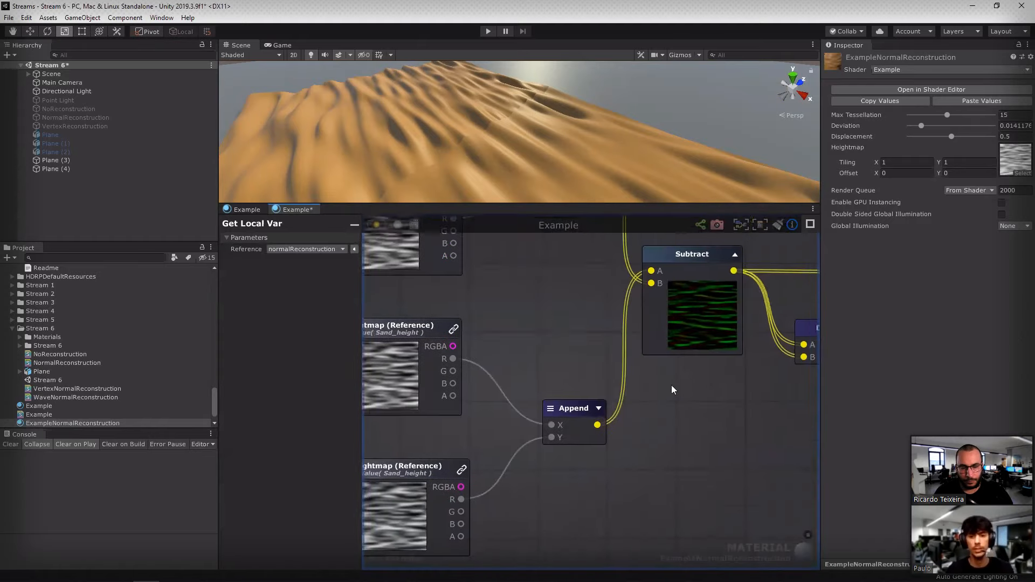
Step: Examine the rest of the normal reconstruction chain, from Subtract to the registered variable, and its Get Local Var node at the output
{"action": "middle_click_drag", "start_coordinate": [701, 366], "coordinate": [626, 407]}
{"action": "scroll", "coordinate": [632, 449], "scroll_direction": "down", "scroll_amount": 7}
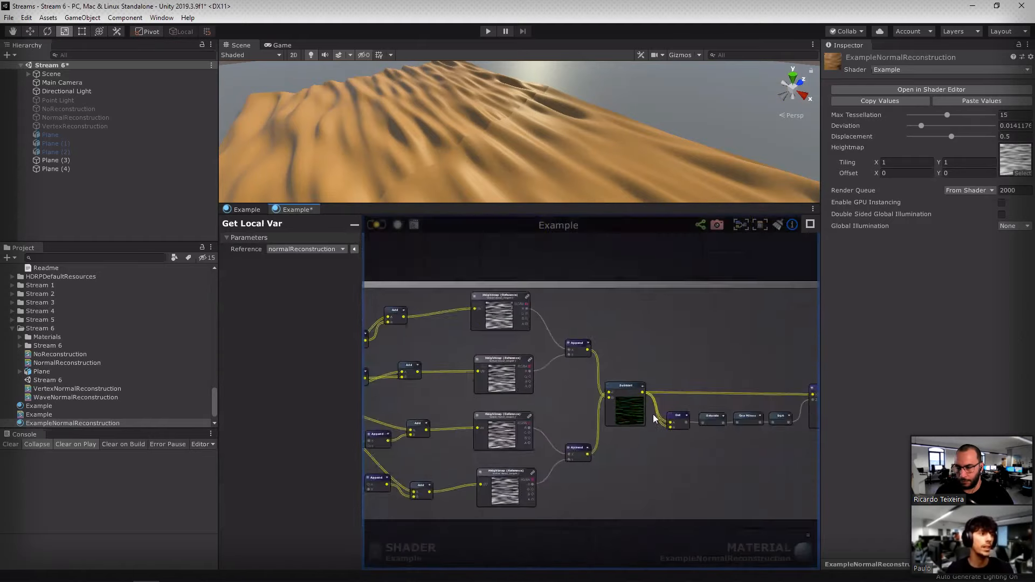
{"action": "middle_click_drag", "start_coordinate": [808, 302], "coordinate": [624, 359]}
{"action": "scroll", "coordinate": [651, 403], "scroll_direction": "down", "scroll_amount": 1}
{"action": "scroll", "coordinate": [651, 403], "scroll_direction": "down", "scroll_amount": 3}
{"action": "middle_click_drag", "start_coordinate": [651, 403], "coordinate": [610, 405]}
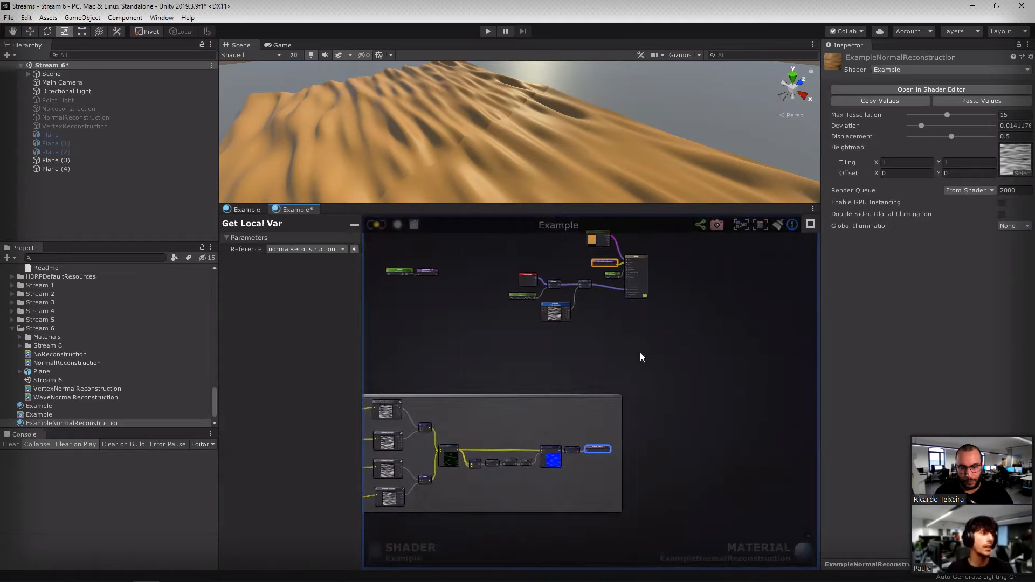
{"action": "scroll", "coordinate": [636, 406], "scroll_direction": "up", "scroll_amount": 3}
{"action": "scroll", "coordinate": [619, 447], "scroll_direction": "down", "scroll_amount": 4}
{"action": "scroll", "coordinate": [588, 420], "scroll_direction": "up", "scroll_amount": 3}
{"action": "scroll", "coordinate": [587, 419], "scroll_direction": "up", "scroll_amount": 8}
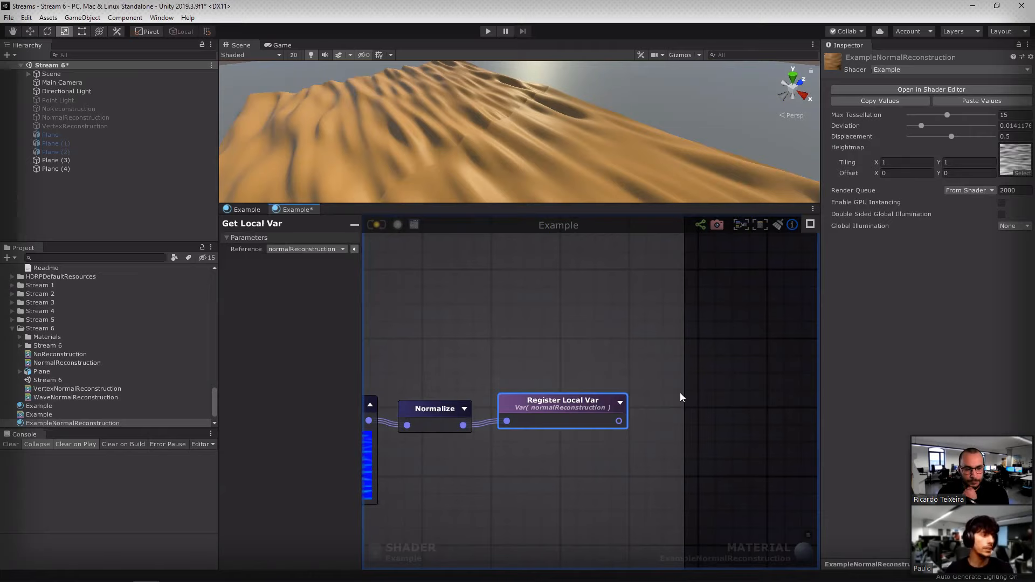
{"action": "scroll", "coordinate": [680, 393], "scroll_direction": "down", "scroll_amount": 5}
{"action": "middle_click_drag", "start_coordinate": [647, 398], "coordinate": [624, 563]}
{"action": "middle_click_drag", "start_coordinate": [611, 468], "coordinate": [600, 516]}
{"action": "middle_click_drag", "start_coordinate": [596, 262], "coordinate": [600, 376]}
{"action": "scroll", "coordinate": [599, 376], "scroll_direction": "up", "scroll_amount": 4}
{"action": "scroll", "coordinate": [599, 376], "scroll_direction": "up", "scroll_amount": 2}
{"action": "middle_click_drag", "start_coordinate": [535, 408], "coordinate": [453, 478]}
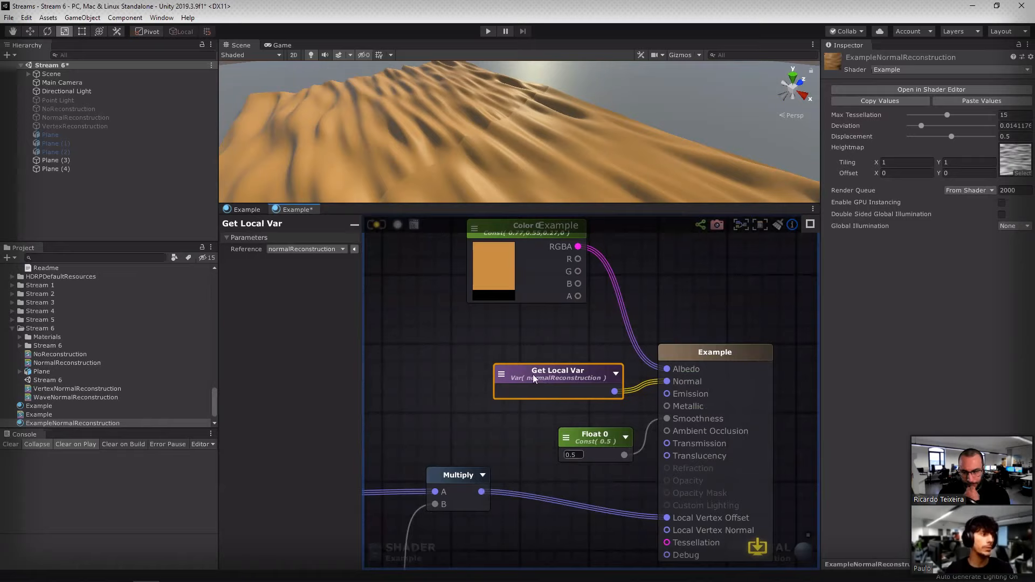
Step: Enlarge the scene view and inspect the shading of the displaced sand surface up close
{"action": "left_click", "coordinate": [382, 226]}
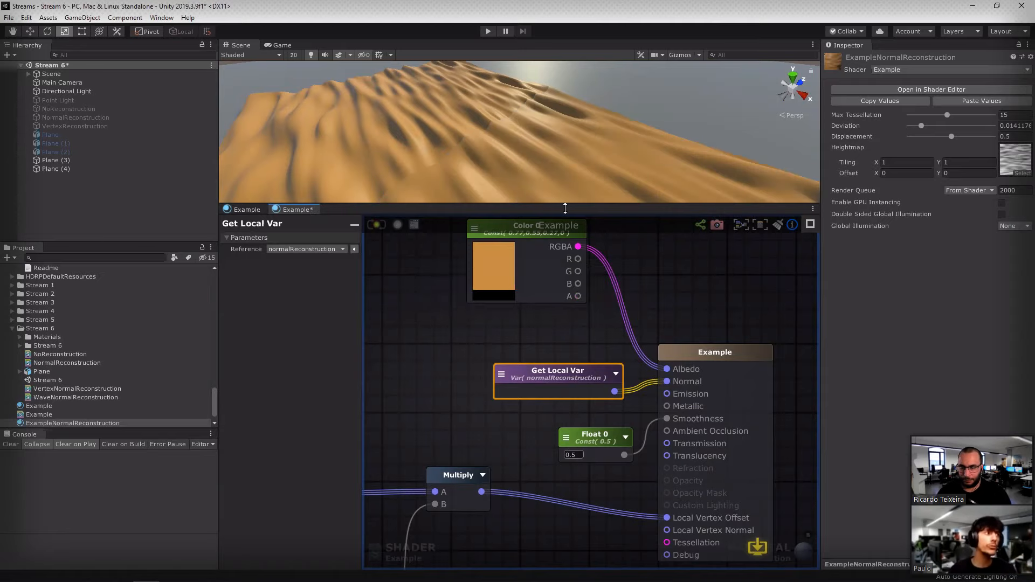
{"action": "left_click_drag", "start_coordinate": [559, 204], "coordinate": [565, 366]}
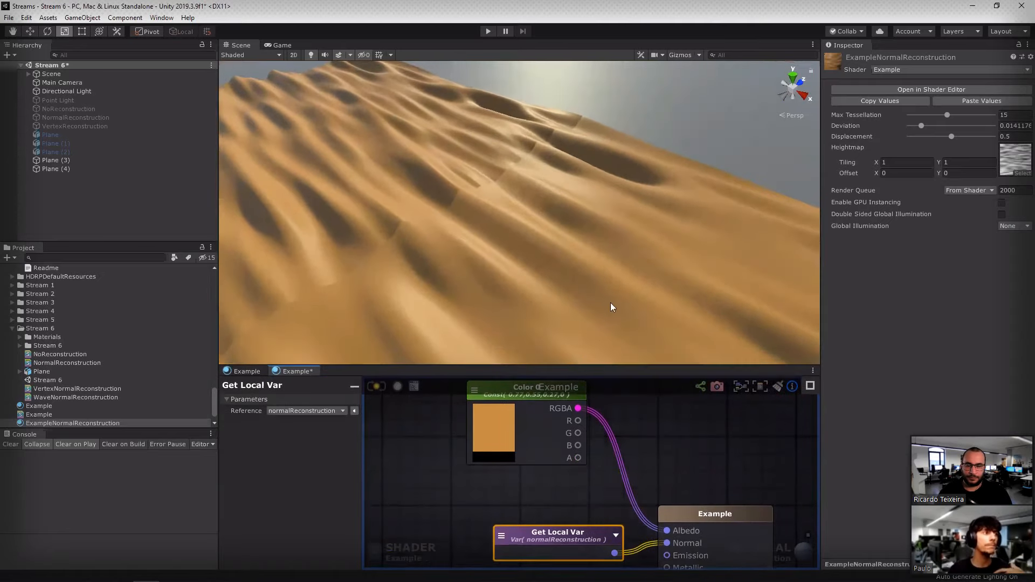
{"action": "middle_click_drag", "start_coordinate": [610, 295], "coordinate": [607, 242]}
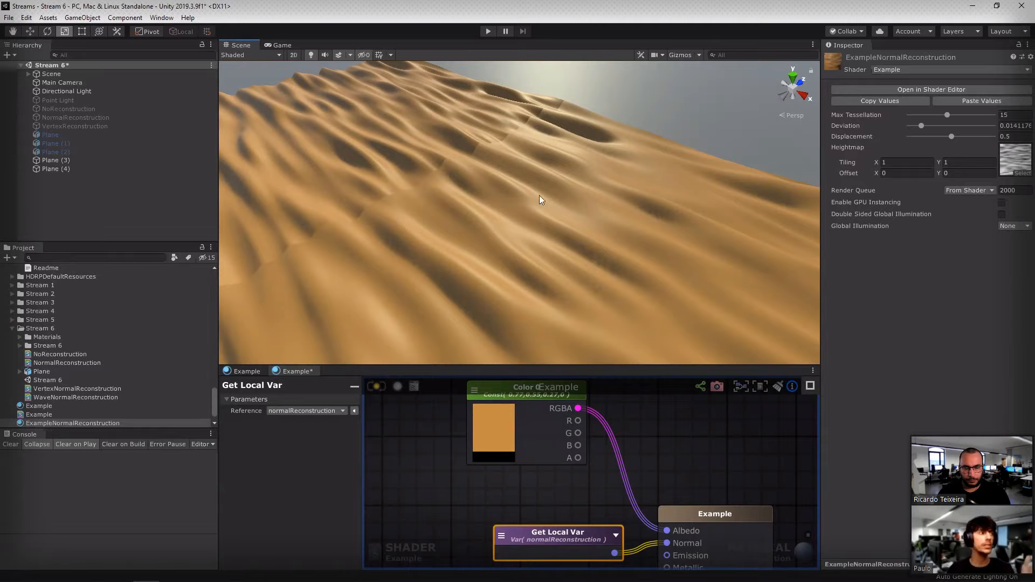
{"action": "middle_click_drag", "start_coordinate": [565, 233], "coordinate": [491, 241]}
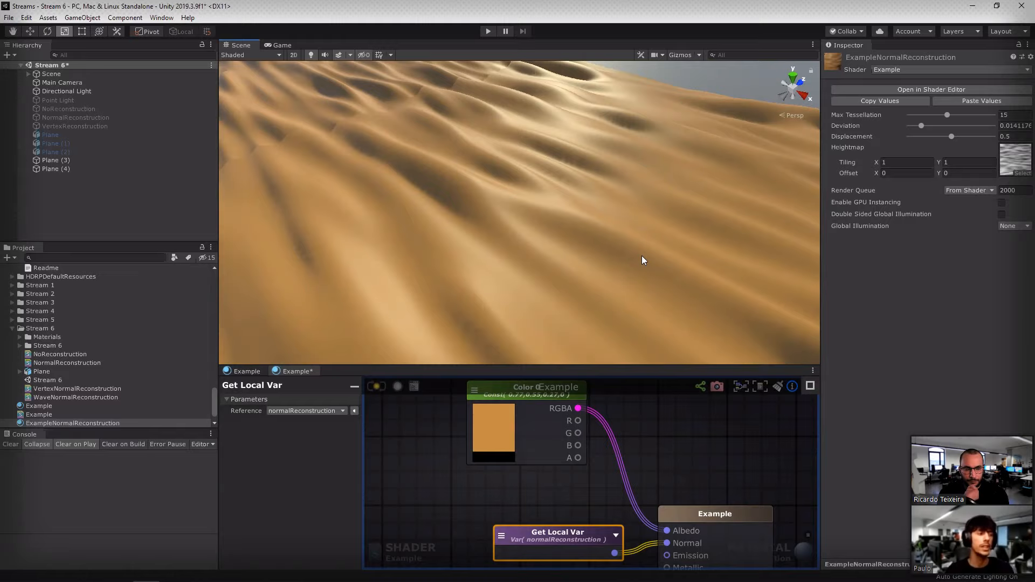
Step: Place the normalReconstruction Get Local Var node below Multiply and reroute its link from the output's Normal input to Local Vertex Normal
{"action": "left_click_drag", "start_coordinate": [608, 362], "coordinate": [624, 156]}
{"action": "middle_click_drag", "start_coordinate": [582, 372], "coordinate": [527, 255]}
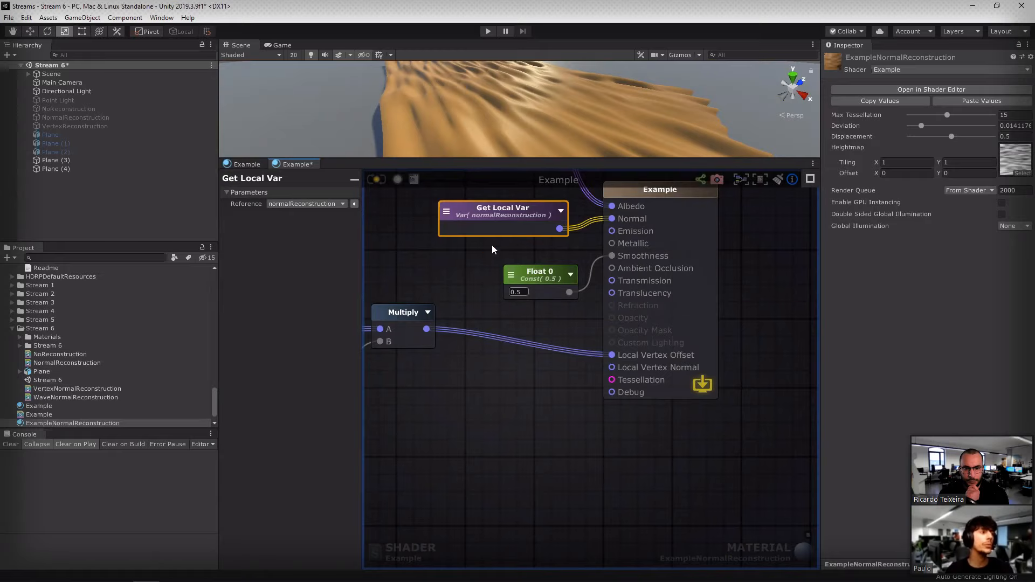
{"action": "left_click_drag", "start_coordinate": [523, 225], "coordinate": [475, 222]}
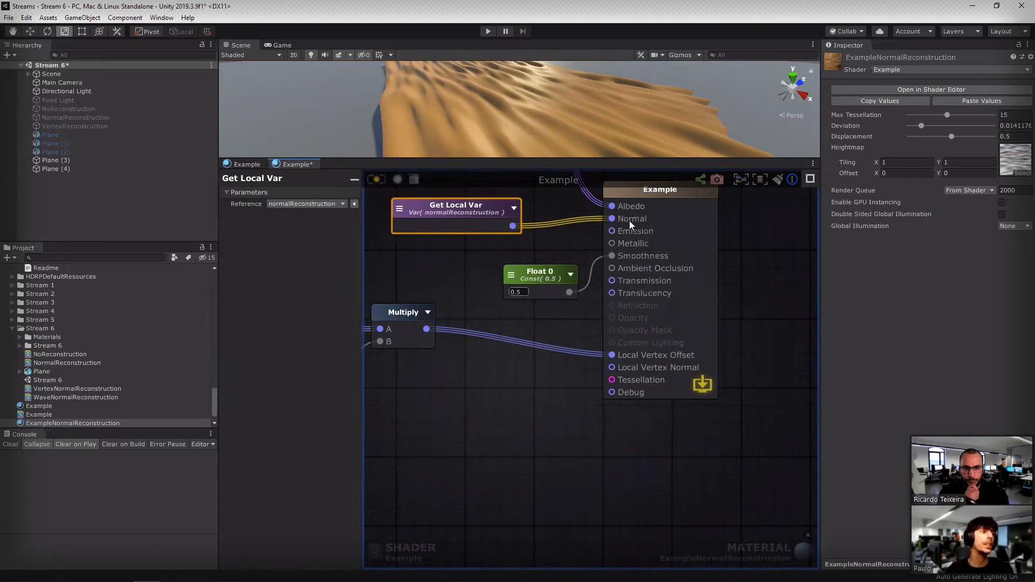
{"action": "middle_click_drag", "start_coordinate": [717, 226], "coordinate": [716, 280]}
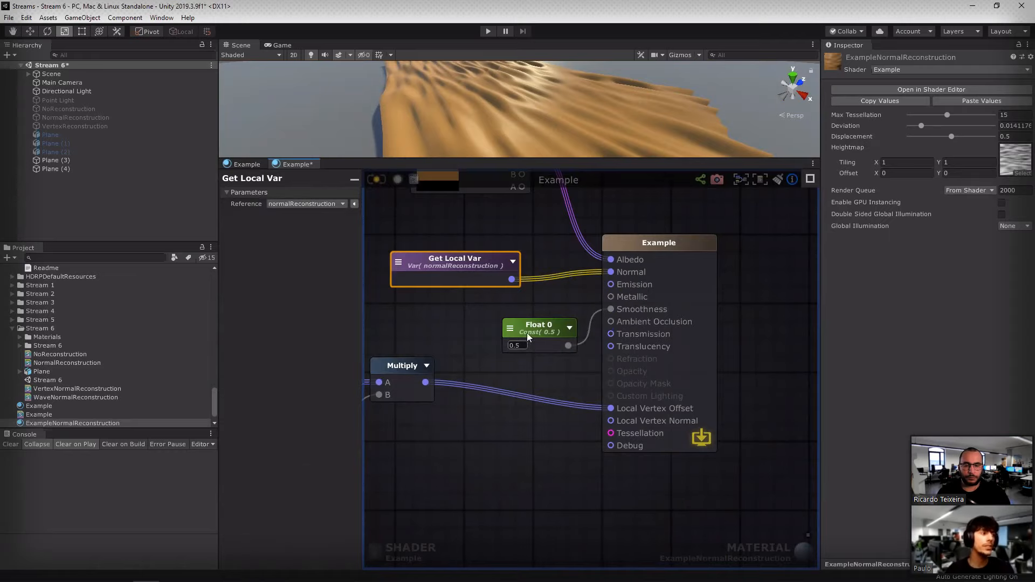
{"action": "left_click_drag", "start_coordinate": [611, 420], "coordinate": [527, 432]}
{"action": "left_click", "coordinate": [459, 442]}
{"action": "left_click_drag", "start_coordinate": [481, 272], "coordinate": [468, 471]}
{"action": "left_click_drag", "start_coordinate": [610, 272], "coordinate": [611, 420]}
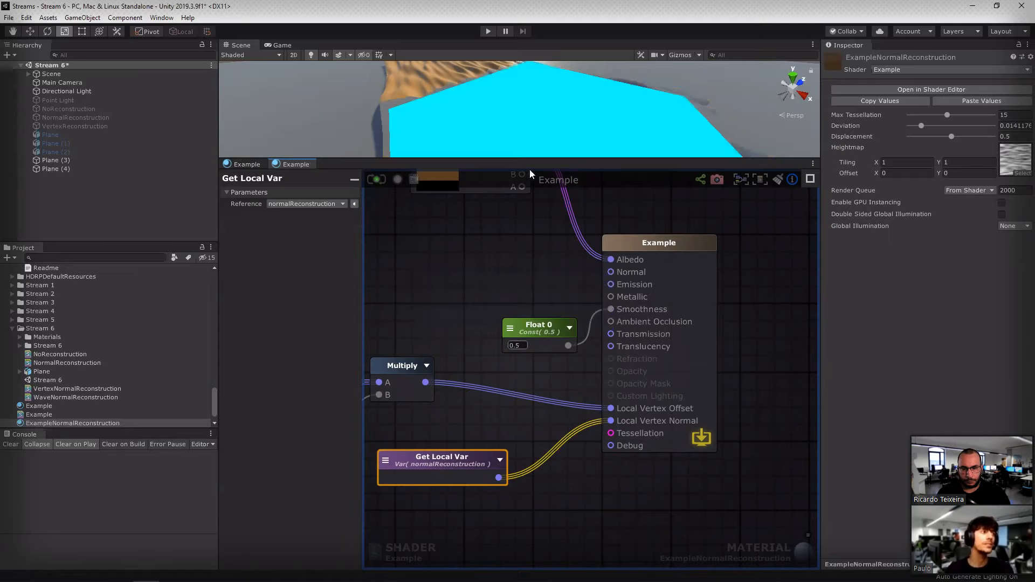
Step: Inspect both sand planes in the scene and trace the normal reconstruction graph from Append and Normalize through to Local Vertex Normal
{"action": "left_click_drag", "start_coordinate": [532, 161], "coordinate": [533, 302]}
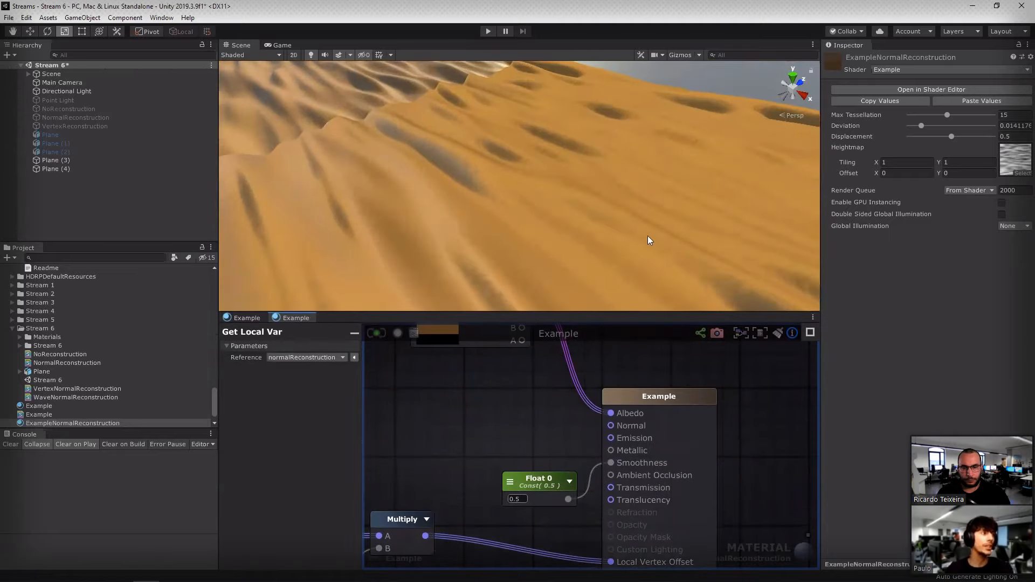
{"action": "left_click_drag", "start_coordinate": [651, 240], "coordinate": [675, 410], "text": "alt"}
{"action": "middle_click_drag", "start_coordinate": [565, 448], "coordinate": [590, 359]}
{"action": "scroll", "coordinate": [531, 396], "scroll_direction": "down", "scroll_amount": 3}
{"action": "middle_click_drag", "start_coordinate": [405, 526], "coordinate": [587, 407]}
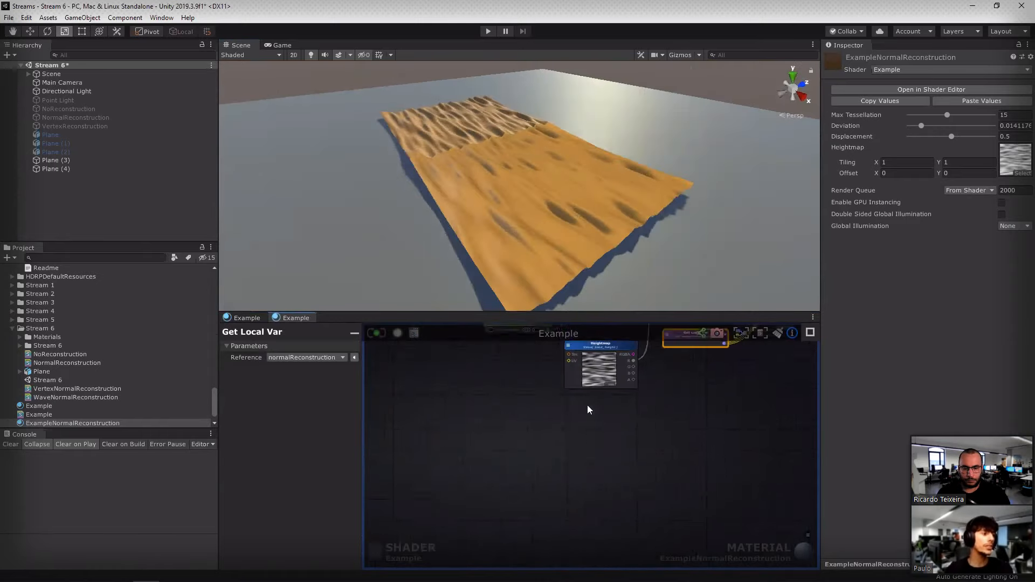
{"action": "middle_click_drag", "start_coordinate": [652, 346], "coordinate": [689, 436]}
{"action": "scroll", "coordinate": [687, 437], "scroll_direction": "down", "scroll_amount": 4}
{"action": "middle_click_drag", "start_coordinate": [661, 532], "coordinate": [645, 452]}
{"action": "scroll", "coordinate": [673, 462], "scroll_direction": "down", "scroll_amount": 2}
{"action": "scroll", "coordinate": [673, 462], "scroll_direction": "up", "scroll_amount": 6}
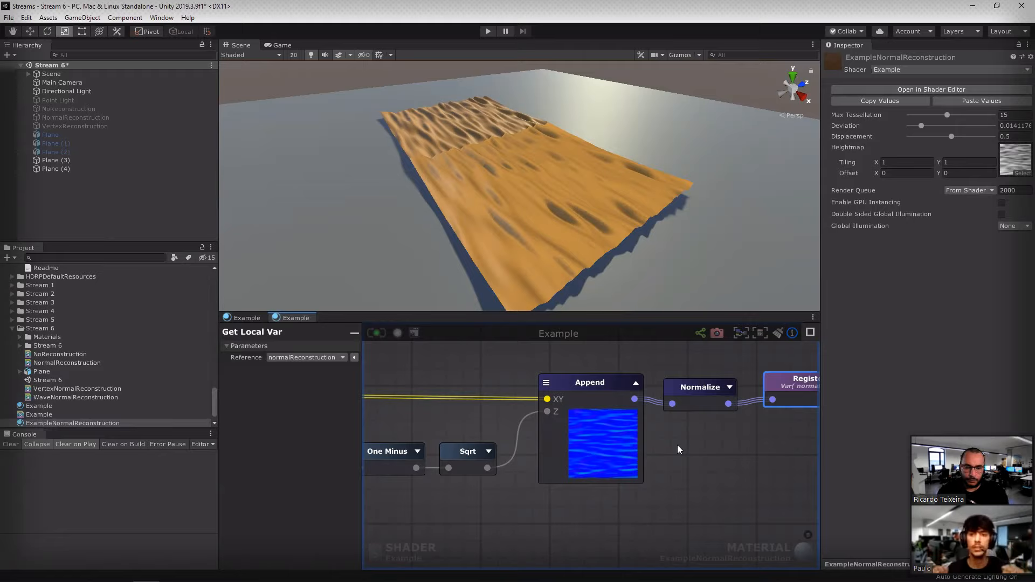
{"action": "scroll", "coordinate": [678, 435], "scroll_direction": "down", "scroll_amount": 5}
{"action": "middle_click_drag", "start_coordinate": [678, 434], "coordinate": [407, 539]}
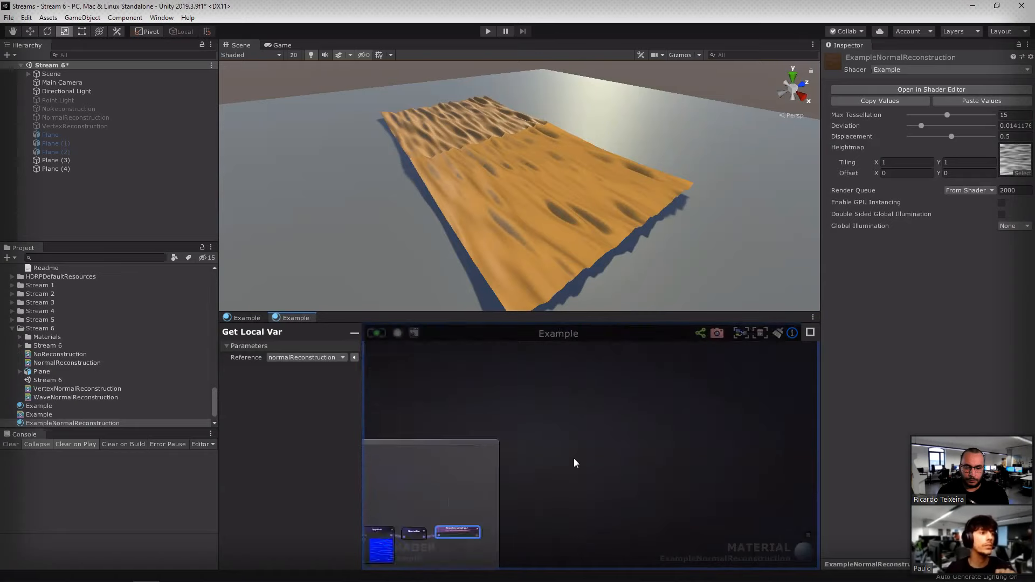
{"action": "middle_click_drag", "start_coordinate": [574, 458], "coordinate": [410, 518]}
{"action": "scroll", "coordinate": [704, 428], "scroll_direction": "up", "scroll_amount": 5}
{"action": "middle_click_drag", "start_coordinate": [703, 425], "coordinate": [640, 425]}
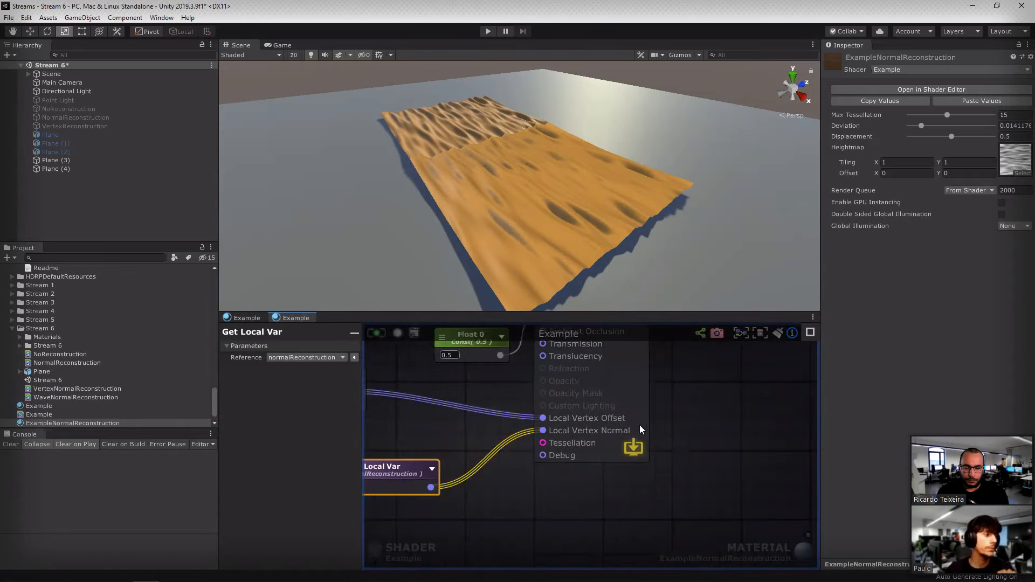
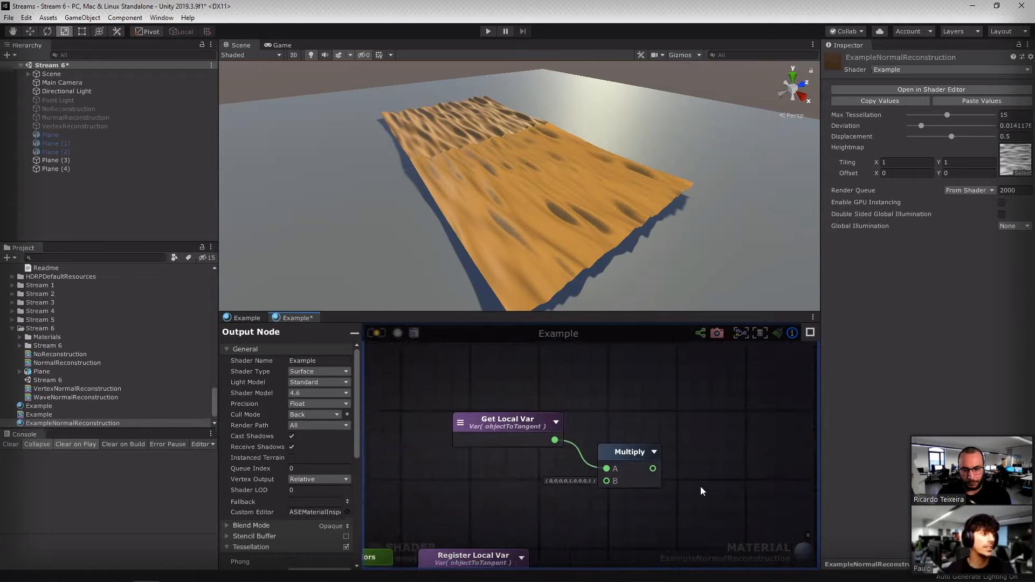
Step: Move the objectToTangent Get Local Var and Multiply nodes above the registered variable, leaving more space between the two
{"action": "left_click_drag", "start_coordinate": [495, 483], "coordinate": [637, 402]}
{"action": "left_click_drag", "start_coordinate": [616, 455], "coordinate": [642, 392]}
{"action": "left_click", "coordinate": [556, 425]}
{"action": "left_click_drag", "start_coordinate": [549, 380], "coordinate": [541, 380]}
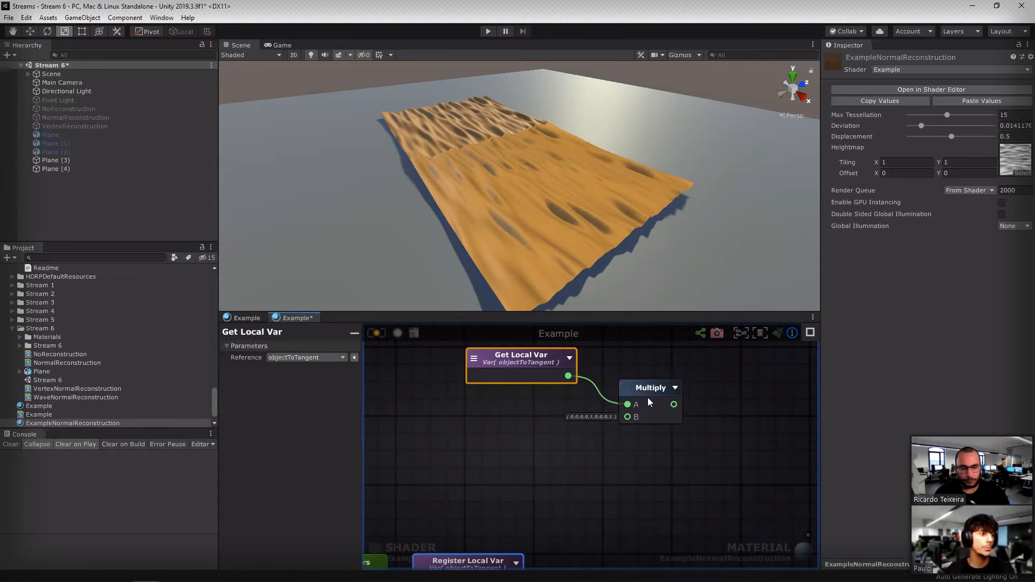
{"action": "left_click_drag", "start_coordinate": [648, 397], "coordinate": [681, 403]}
{"action": "left_click", "coordinate": [559, 453]}
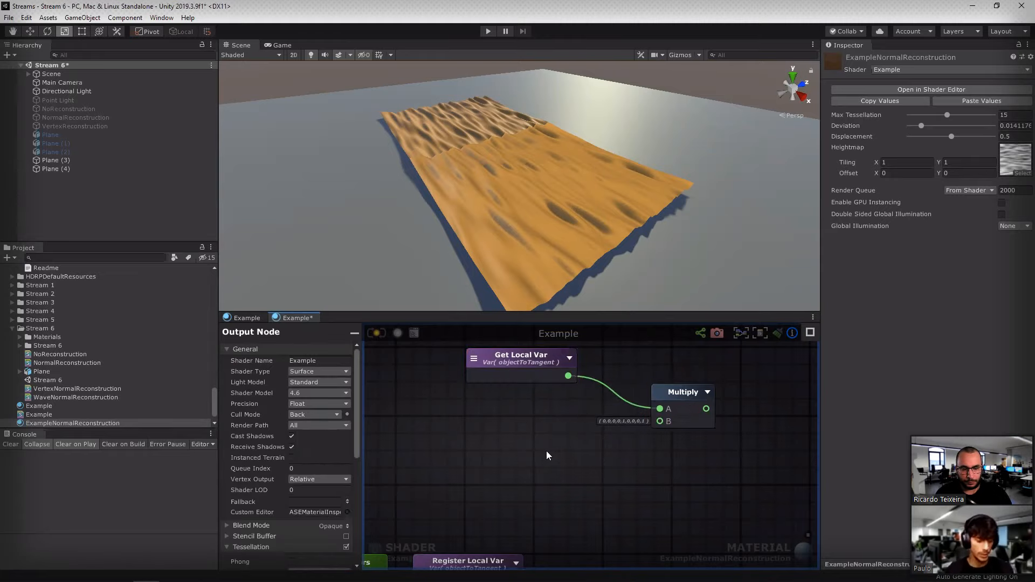
Step: Add a Get Local Var node referencing normalReconstruction and connect it to the Multiply node's B input
{"action": "key", "text": "g"}
{"action": "left_click", "coordinate": [510, 440]}
{"action": "left_click", "coordinate": [516, 448]}
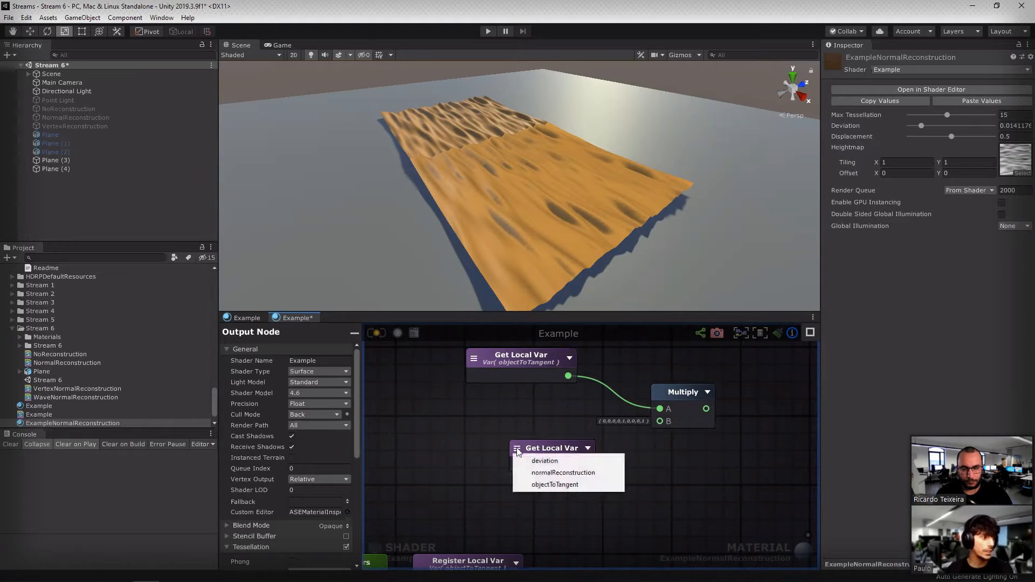
{"action": "left_click", "coordinate": [556, 473]}
{"action": "left_click", "coordinate": [630, 452]}
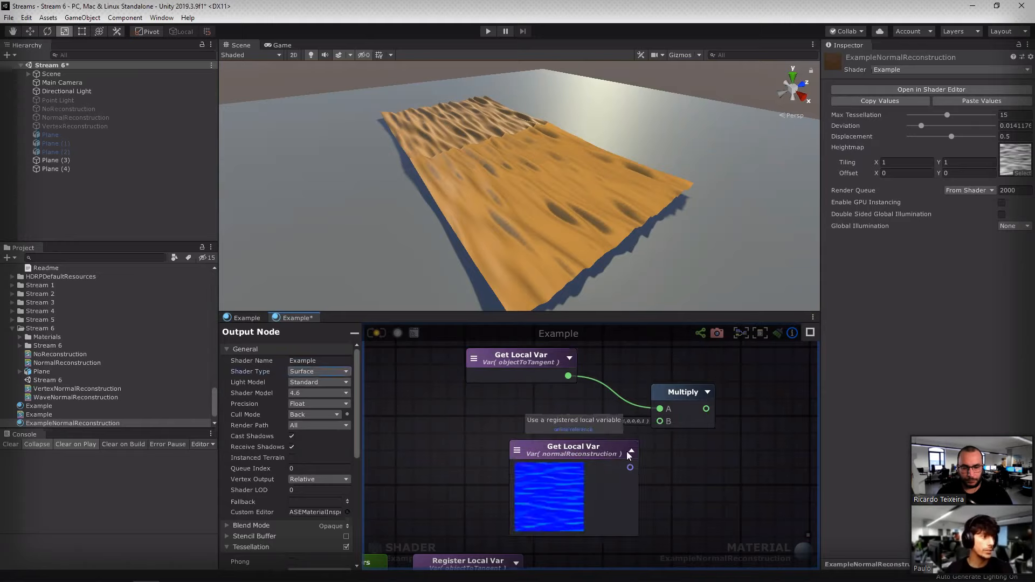
{"action": "left_click_drag", "start_coordinate": [627, 451], "coordinate": [658, 420]}
{"action": "left_click", "coordinate": [632, 451]}
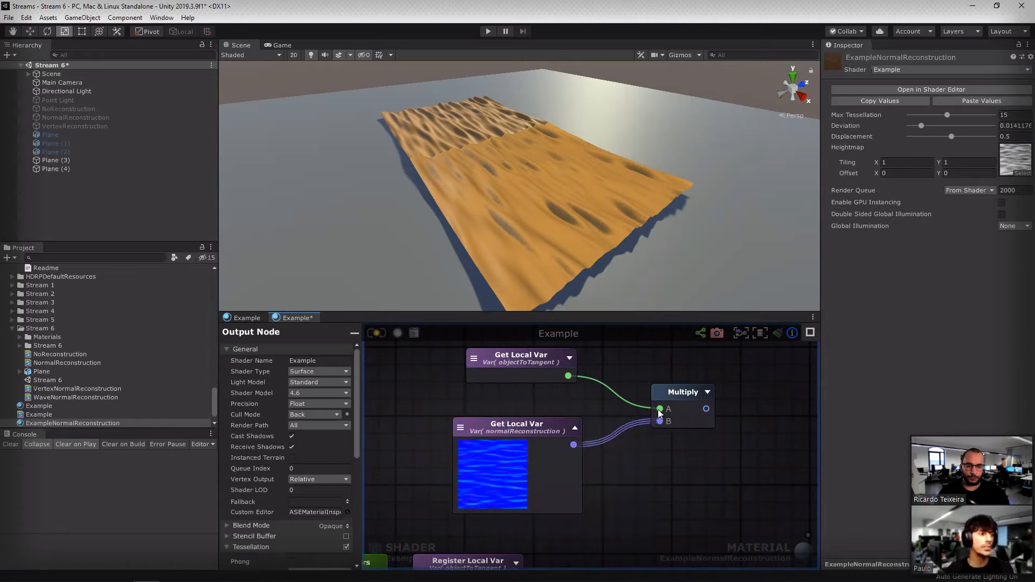
Step: Swap the Multiply inputs so normalReconstruction feeds A and objectToTangent feeds B, and rearrange the variable nodes in that order
{"action": "left_click_drag", "start_coordinate": [659, 409], "coordinate": [660, 421]}
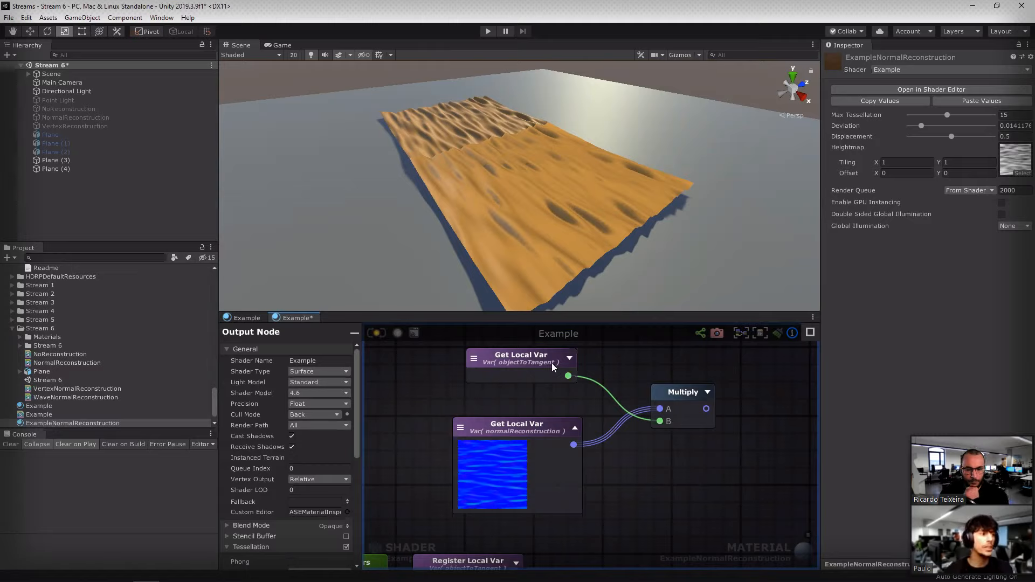
{"action": "left_click_drag", "start_coordinate": [542, 364], "coordinate": [545, 477]}
{"action": "left_click_drag", "start_coordinate": [535, 439], "coordinate": [540, 363]}
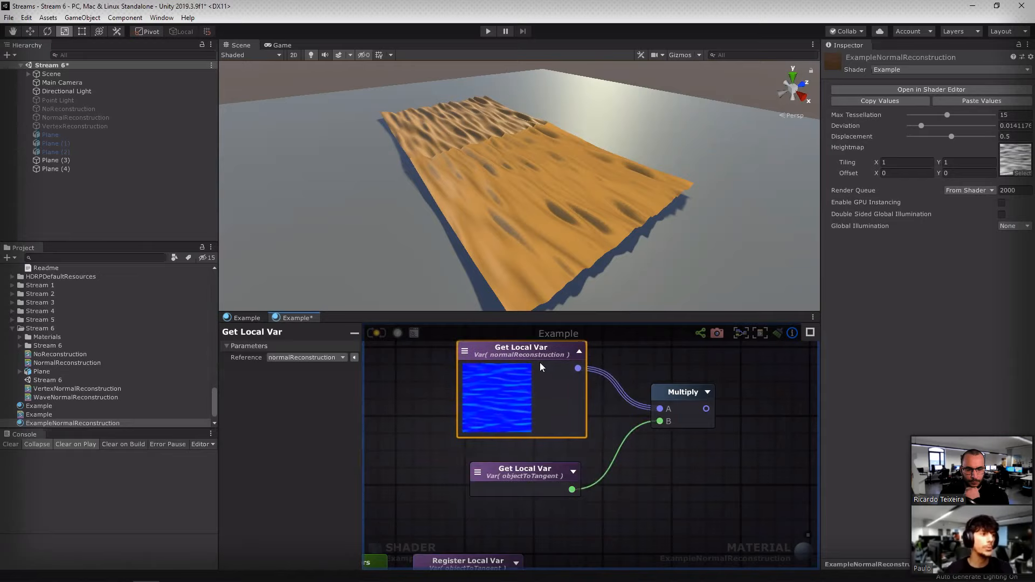
{"action": "left_click_drag", "start_coordinate": [677, 400], "coordinate": [668, 411]}
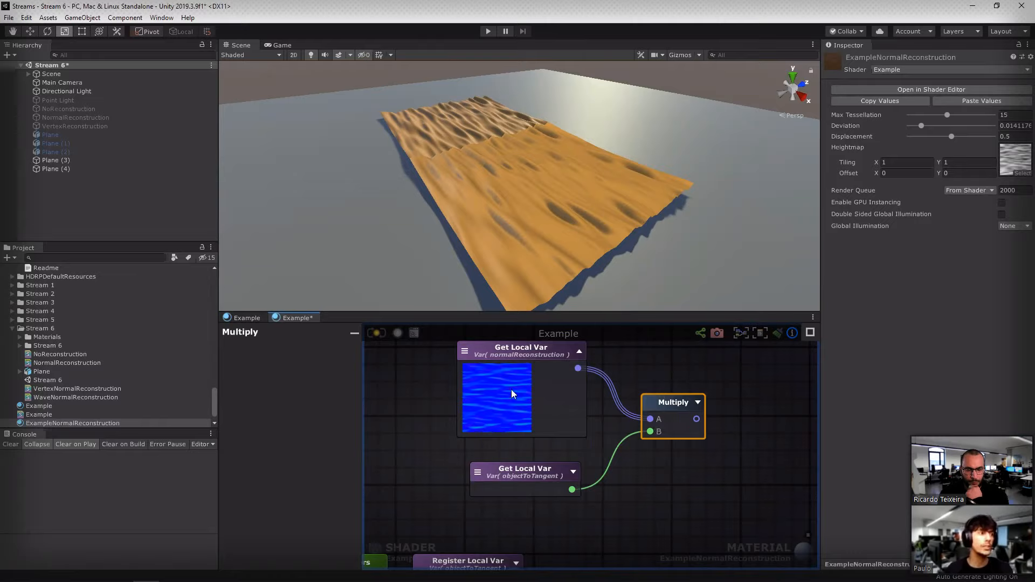
{"action": "left_click_drag", "start_coordinate": [569, 410], "coordinate": [558, 411]}
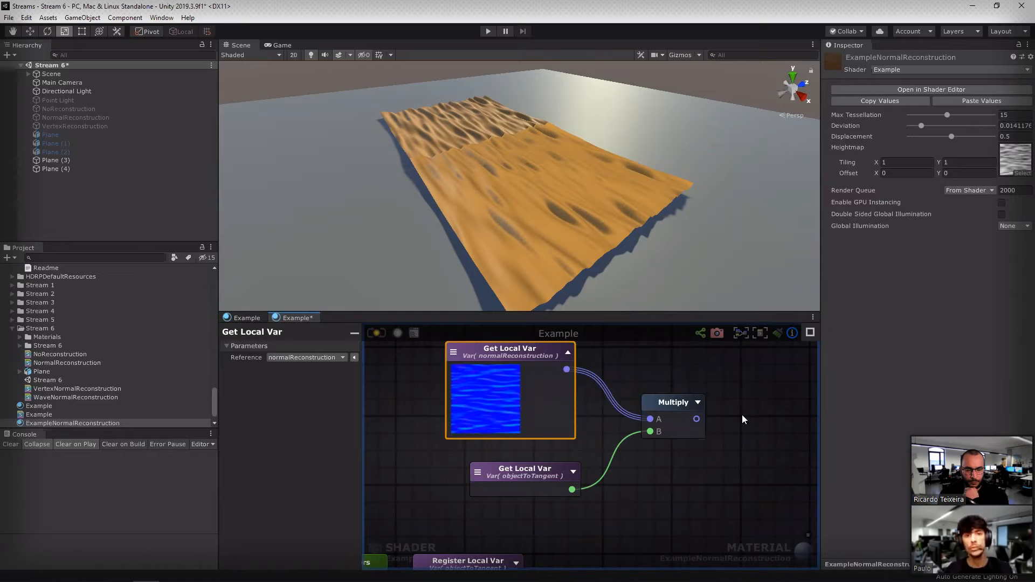
Step: Delete the old Get Local Var node linked to Local Vertex Normal and move the Multiply node group into its place
{"action": "left_click_drag", "start_coordinate": [709, 513], "coordinate": [515, 387]}
{"action": "scroll", "coordinate": [663, 393], "scroll_direction": "down", "scroll_amount": 6}
{"action": "middle_click_drag", "start_coordinate": [666, 392], "coordinate": [678, 425]}
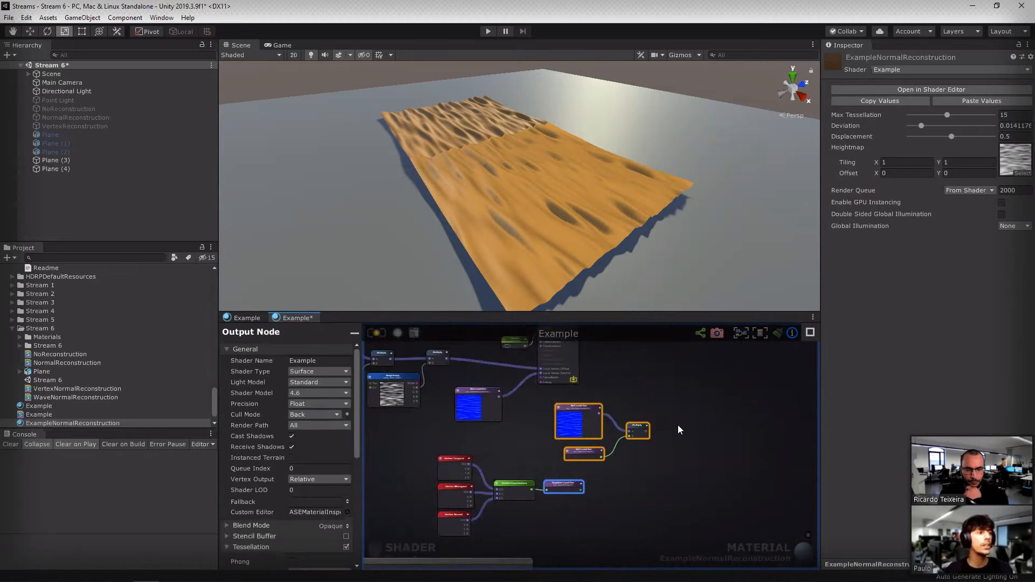
{"action": "left_click_drag", "start_coordinate": [637, 430], "coordinate": [595, 426]}
{"action": "left_click", "coordinate": [481, 394]}
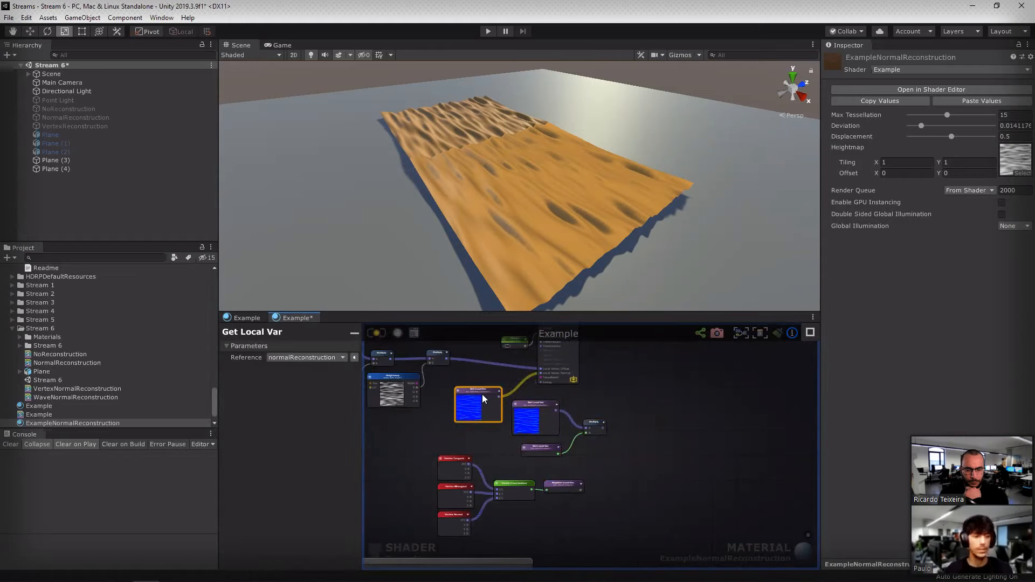
{"action": "key", "text": "Delete"}
{"action": "left_click_drag", "start_coordinate": [637, 455], "coordinate": [516, 405]}
{"action": "left_click_drag", "start_coordinate": [639, 434], "coordinate": [565, 406]}
Step: Connect the Multiply result to the output node's Local Vertex Normal input and save the shader
{"action": "middle_click_drag", "start_coordinate": [565, 407], "coordinate": [690, 459]}
{"action": "scroll", "coordinate": [627, 441], "scroll_direction": "up", "scroll_amount": 6}
{"action": "left_click", "coordinate": [690, 459]}
{"action": "left_click_drag", "start_coordinate": [632, 483], "coordinate": [666, 382]}
{"action": "scroll", "coordinate": [528, 396], "scroll_direction": "down", "scroll_amount": 5}
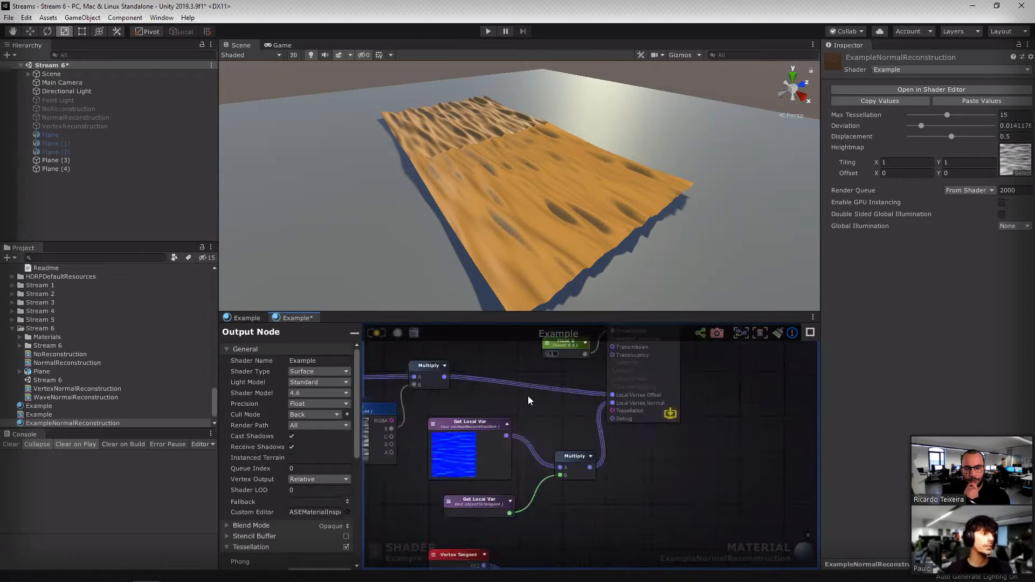
{"action": "left_click", "coordinate": [380, 333]}
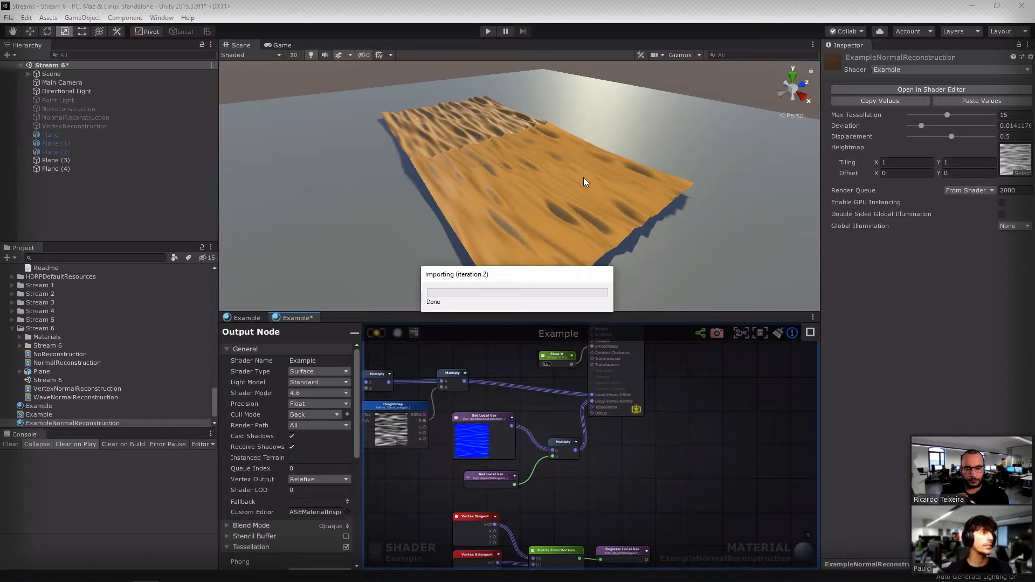
Step: Inspect the sand surface's vertex normal shading from close range in an enlarged scene view
{"action": "left_click_drag", "start_coordinate": [583, 182], "coordinate": [545, 252], "text": "alt"}
{"action": "right_click_drag", "start_coordinate": [545, 251], "coordinate": [504, 243], "text": "alt"}
{"action": "left_click_drag", "start_coordinate": [494, 245], "coordinate": [561, 210], "text": "alt"}
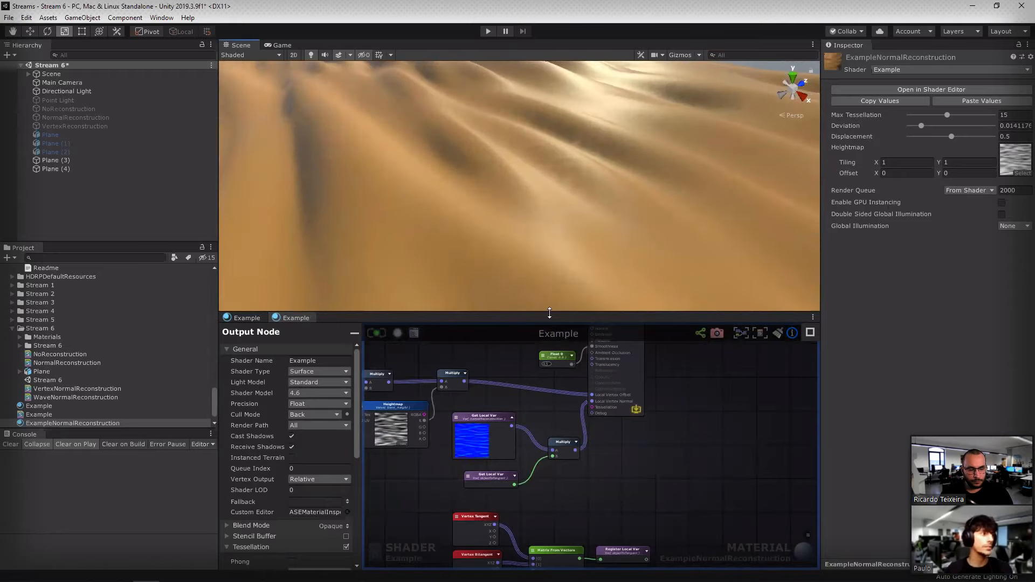
{"action": "left_click_drag", "start_coordinate": [549, 313], "coordinate": [563, 416]}
{"action": "middle_click_drag", "start_coordinate": [567, 381], "coordinate": [623, 236]}
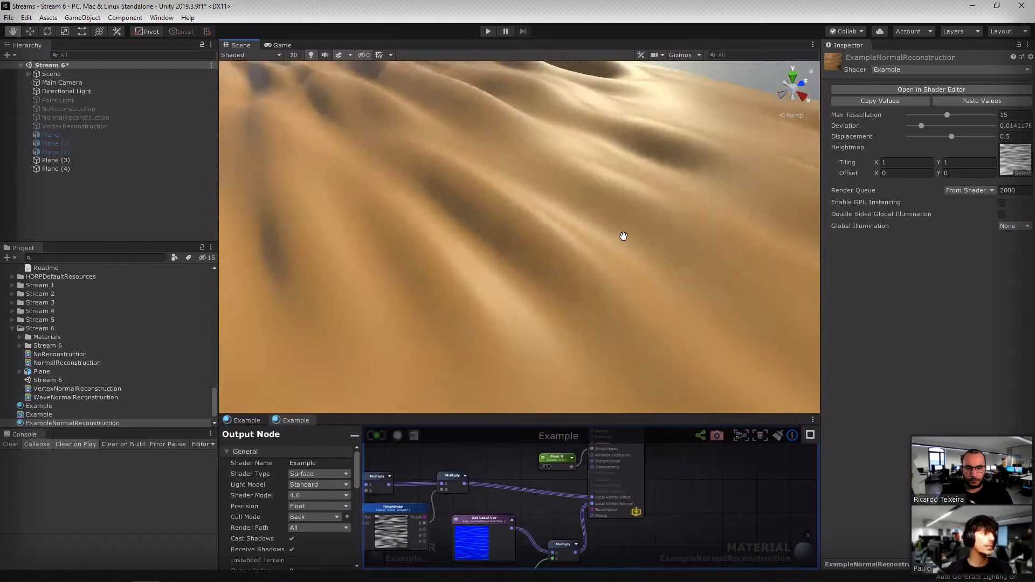
{"action": "left_click_drag", "start_coordinate": [623, 236], "coordinate": [488, 222], "text": "alt"}
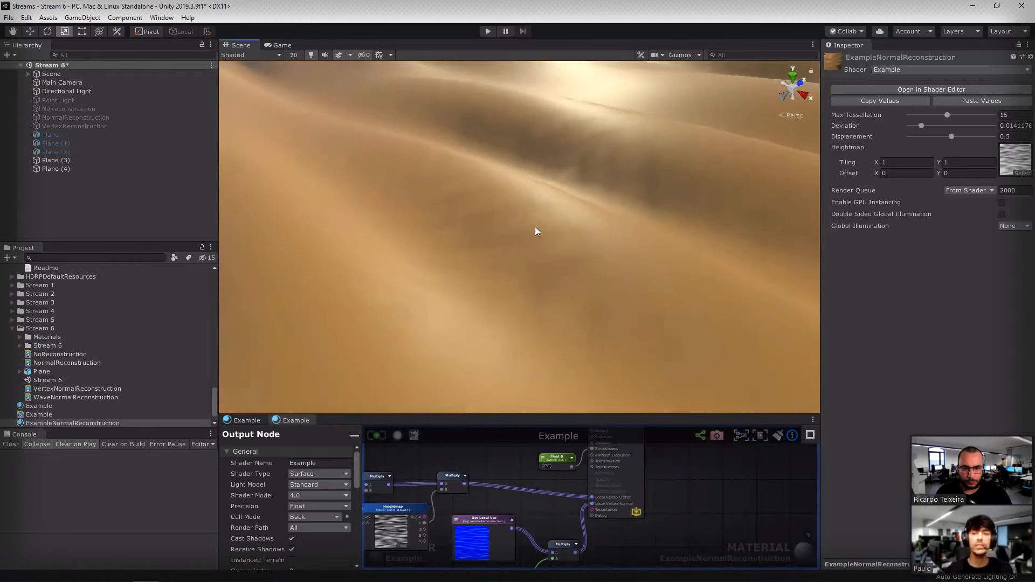
Step: Display the scene in Shaded Wireframe to examine the sand surface's tessellated triangles from several distances, and return to Shaded mode
{"action": "left_click", "coordinate": [254, 54]}
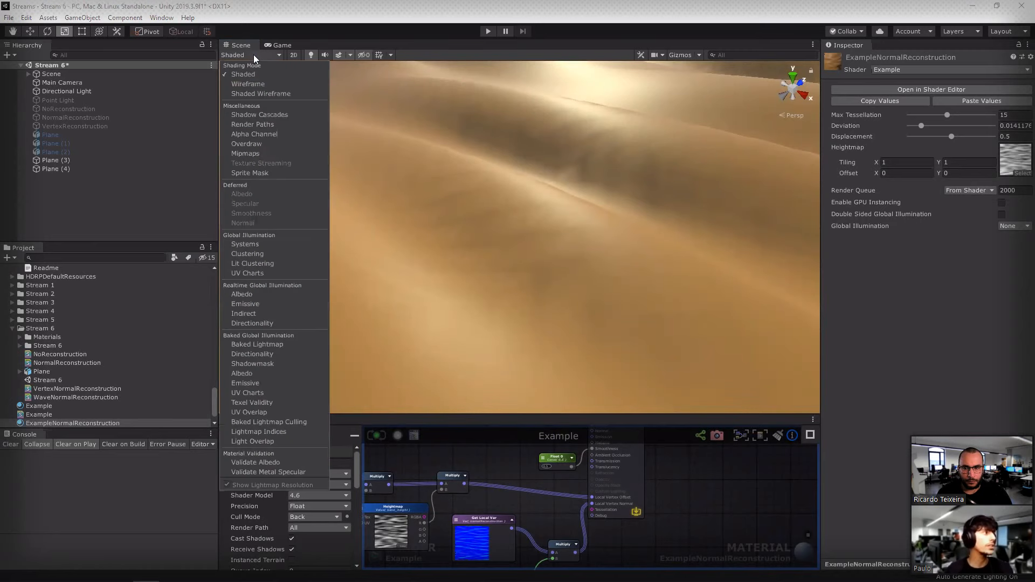
{"action": "left_click", "coordinate": [258, 93]}
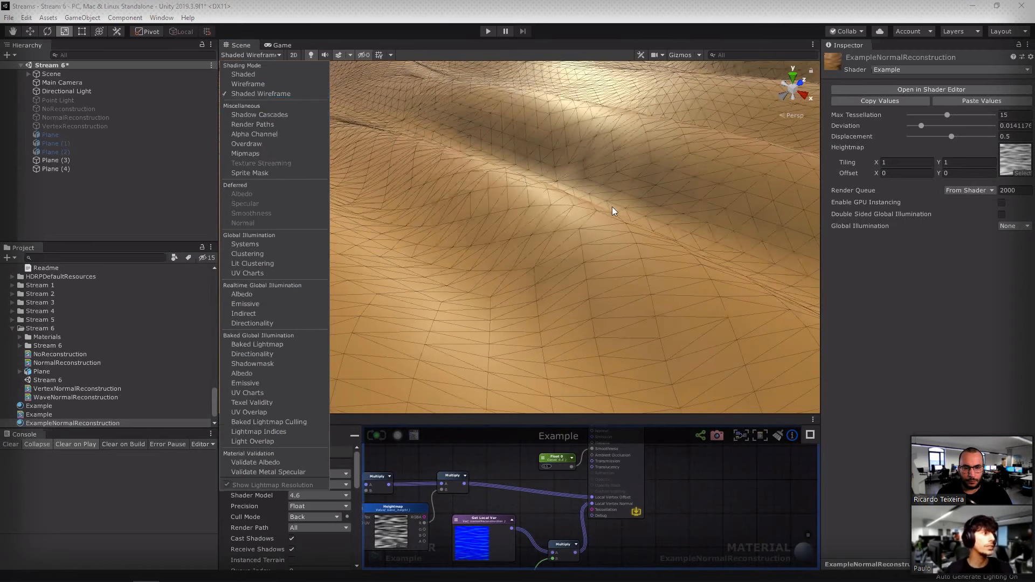
{"action": "middle_click_drag", "start_coordinate": [605, 194], "coordinate": [512, 246]}
{"action": "scroll", "coordinate": [501, 250], "scroll_direction": "down", "scroll_amount": 3}
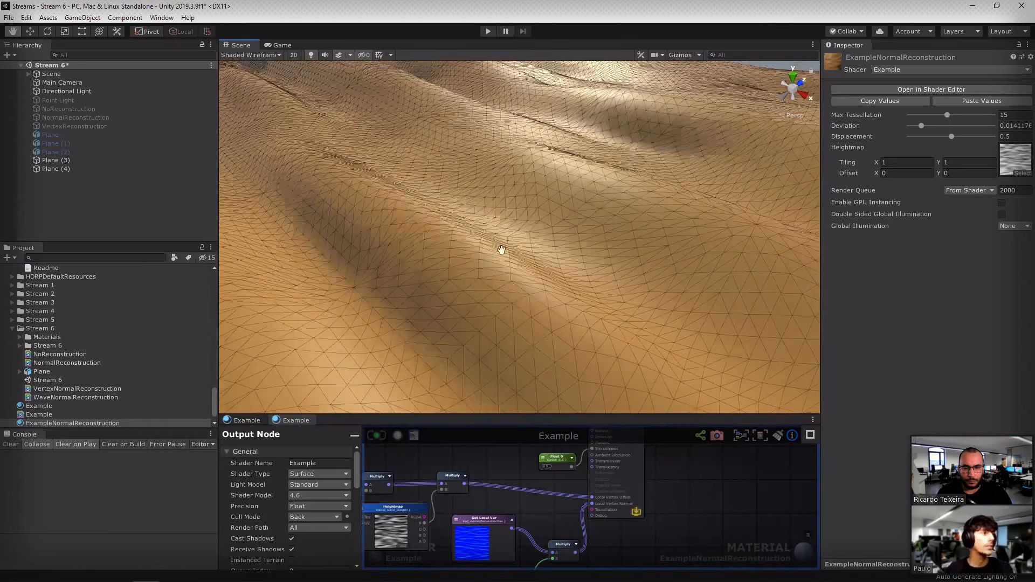
{"action": "scroll", "coordinate": [636, 211], "scroll_direction": "down", "scroll_amount": 3}
{"action": "scroll", "coordinate": [655, 204], "scroll_direction": "up", "scroll_amount": 3}
{"action": "scroll", "coordinate": [621, 220], "scroll_direction": "up", "scroll_amount": 2}
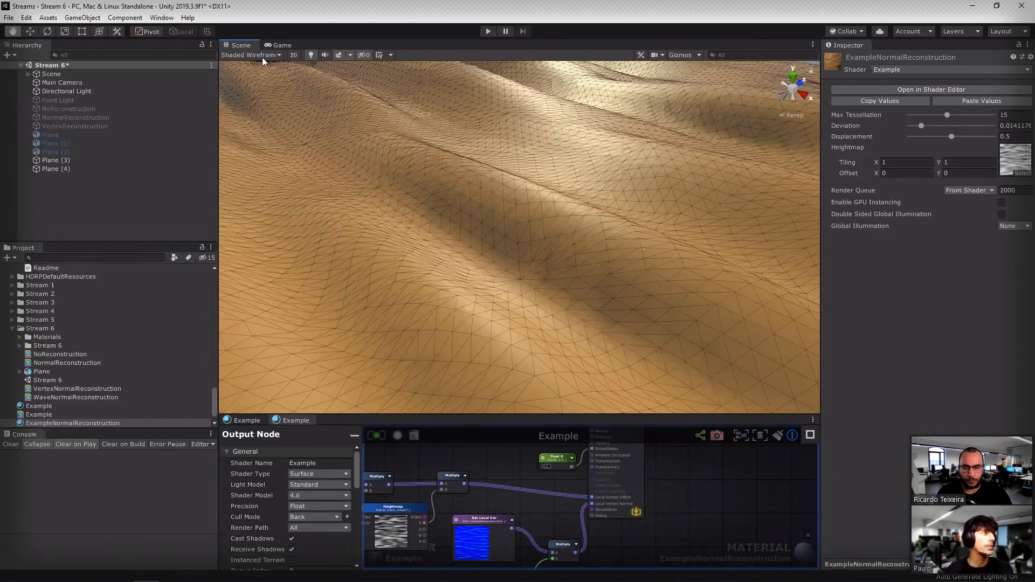
{"action": "middle_click_drag", "start_coordinate": [262, 57], "coordinate": [246, 72]}
{"action": "scroll", "coordinate": [589, 212], "scroll_direction": "down", "scroll_amount": 3}
{"action": "scroll", "coordinate": [626, 261], "scroll_direction": "up", "scroll_amount": 3}
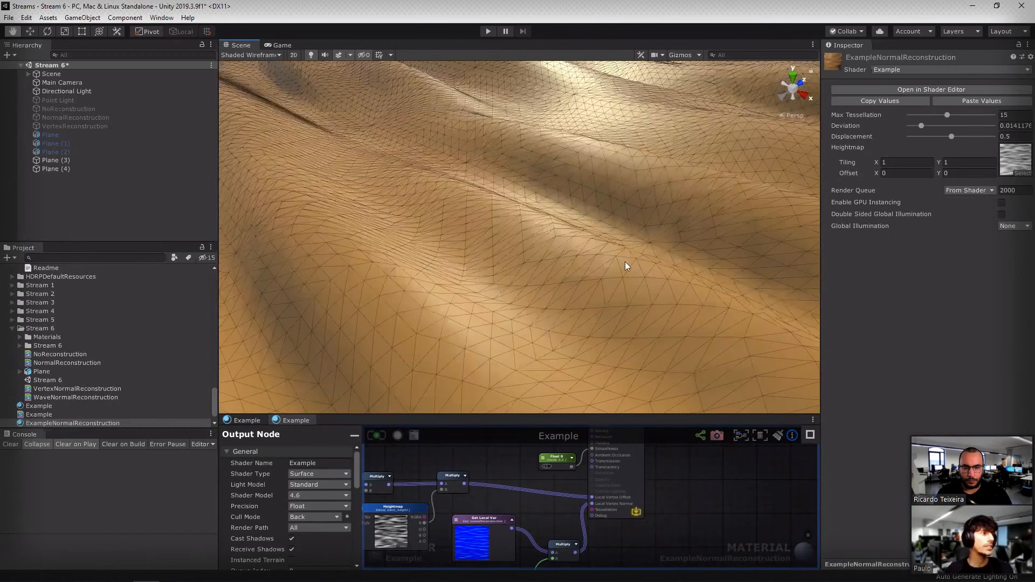
{"action": "scroll", "coordinate": [556, 274], "scroll_direction": "down", "scroll_amount": 3}
{"action": "key", "text": "r"}
{"action": "scroll", "coordinate": [577, 284], "scroll_direction": "up", "scroll_amount": 3}
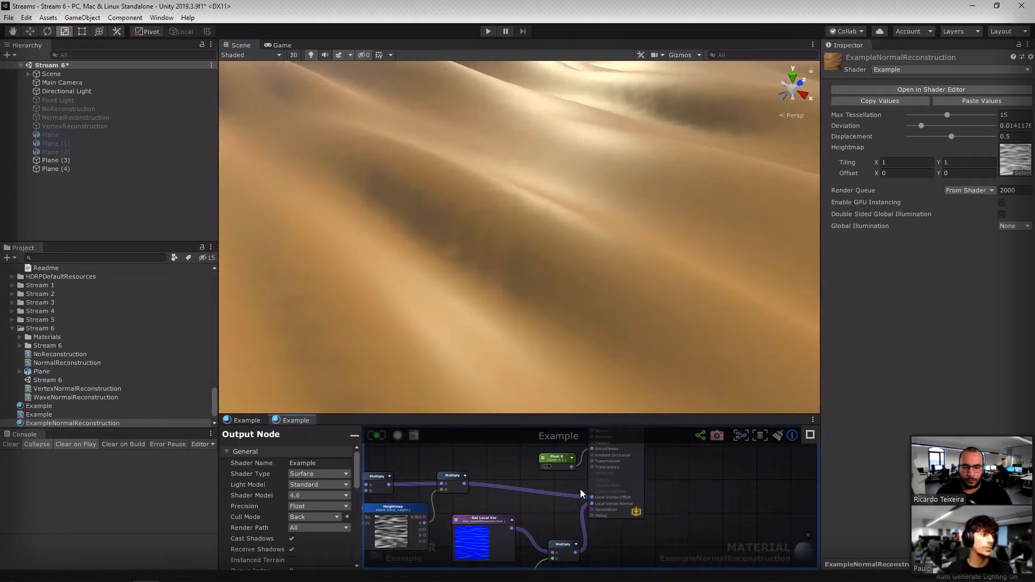
Step: Link the normalReconstruction variable to the output node's Normal input instead of Local Vertex Normal, save the shader and inspect the sand shading
{"action": "middle_click_drag", "start_coordinate": [581, 490], "coordinate": [578, 514]}
{"action": "left_click_drag", "start_coordinate": [585, 528], "coordinate": [587, 454]}
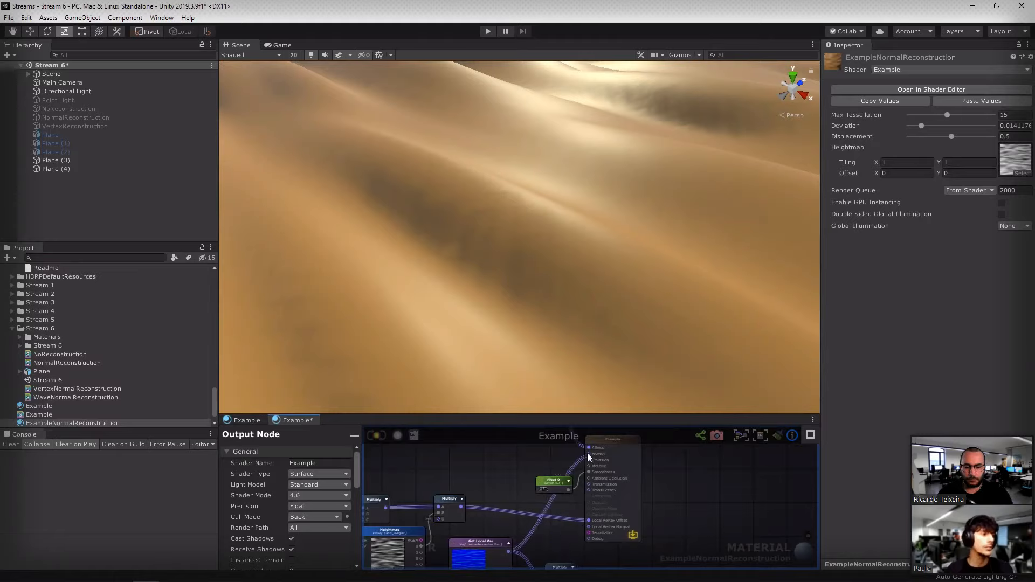
{"action": "left_click", "coordinate": [377, 437]}
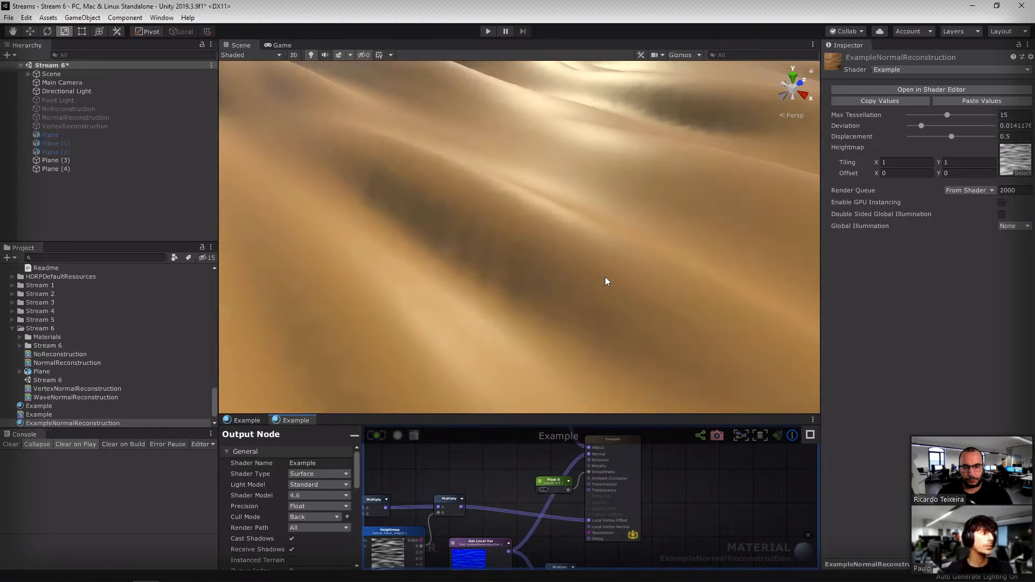
{"action": "middle_click_drag", "start_coordinate": [604, 292], "coordinate": [586, 234]}
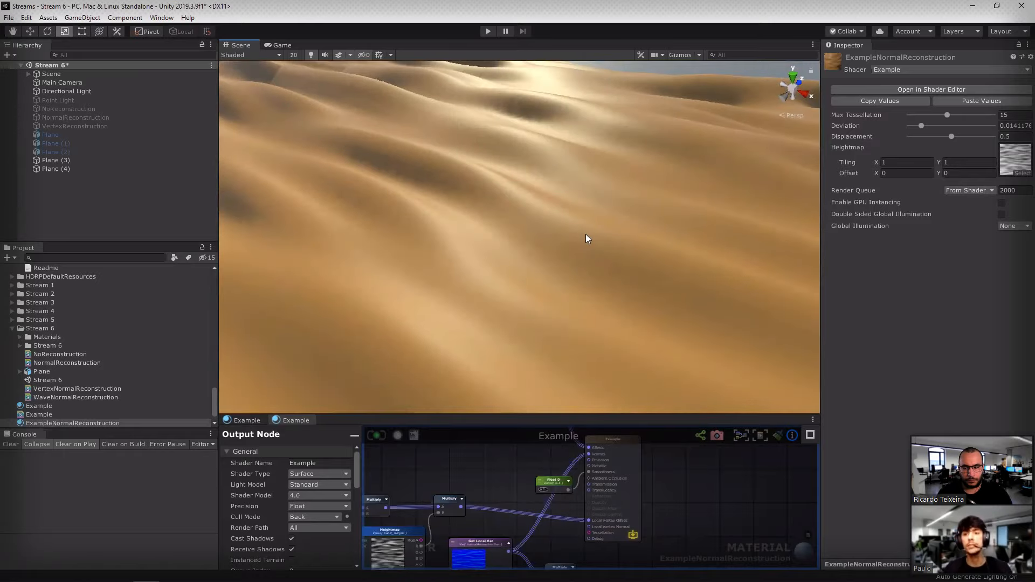
Step: Connect the Multiply result to the output node's Local Vertex Normal input again and detach the link from the Normal input
{"action": "middle_click_drag", "start_coordinate": [607, 565], "coordinate": [599, 516]}
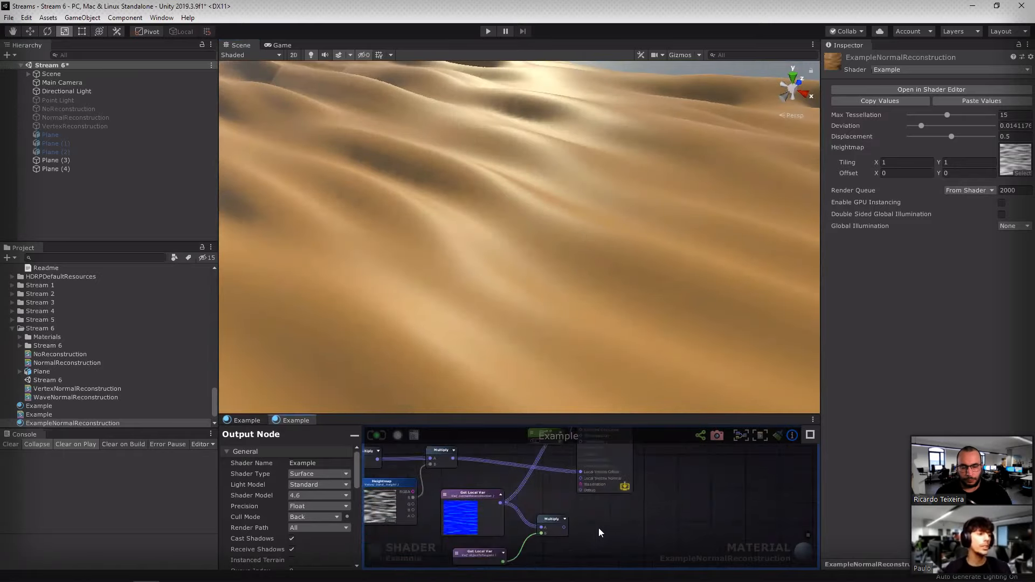
{"action": "left_click_drag", "start_coordinate": [564, 527], "coordinate": [582, 478]}
{"action": "middle_click_drag", "start_coordinate": [653, 448], "coordinate": [651, 500]}
{"action": "left_click_drag", "start_coordinate": [579, 458], "coordinate": [467, 470]}
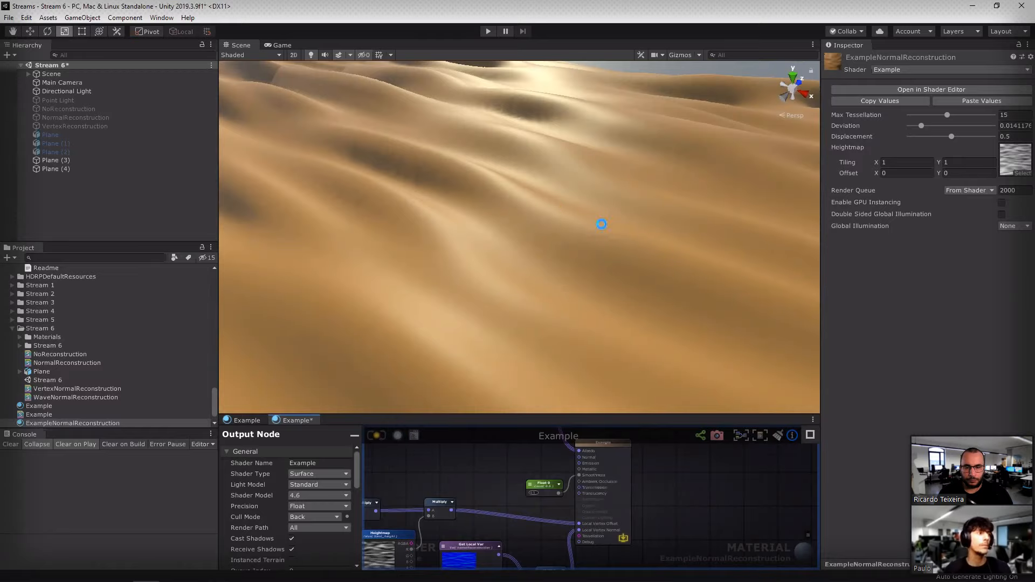
{"action": "middle_click_drag", "start_coordinate": [561, 193], "coordinate": [582, 448]}
Step: Move the objectToTangent matrix node group further right, below the output node's inputs
{"action": "middle_click_drag", "start_coordinate": [669, 473], "coordinate": [629, 409]}
{"action": "scroll", "coordinate": [631, 442], "scroll_direction": "down", "scroll_amount": 3}
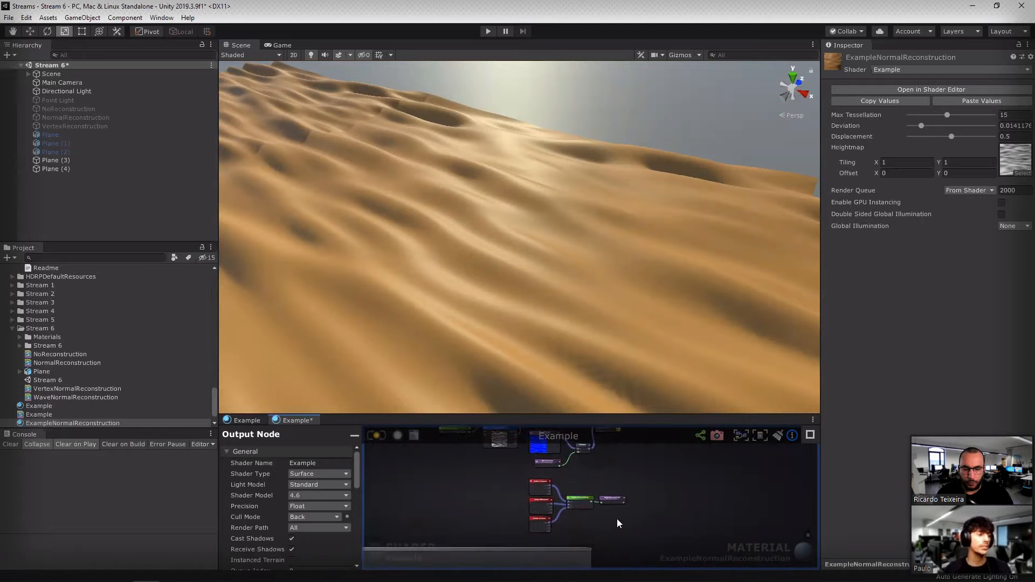
{"action": "left_click_drag", "start_coordinate": [634, 532], "coordinate": [516, 479]}
{"action": "left_click_drag", "start_coordinate": [577, 505], "coordinate": [665, 515]}
{"action": "middle_click_drag", "start_coordinate": [716, 505], "coordinate": [664, 491]}
{"action": "middle_click_drag", "start_coordinate": [557, 480], "coordinate": [541, 522]}
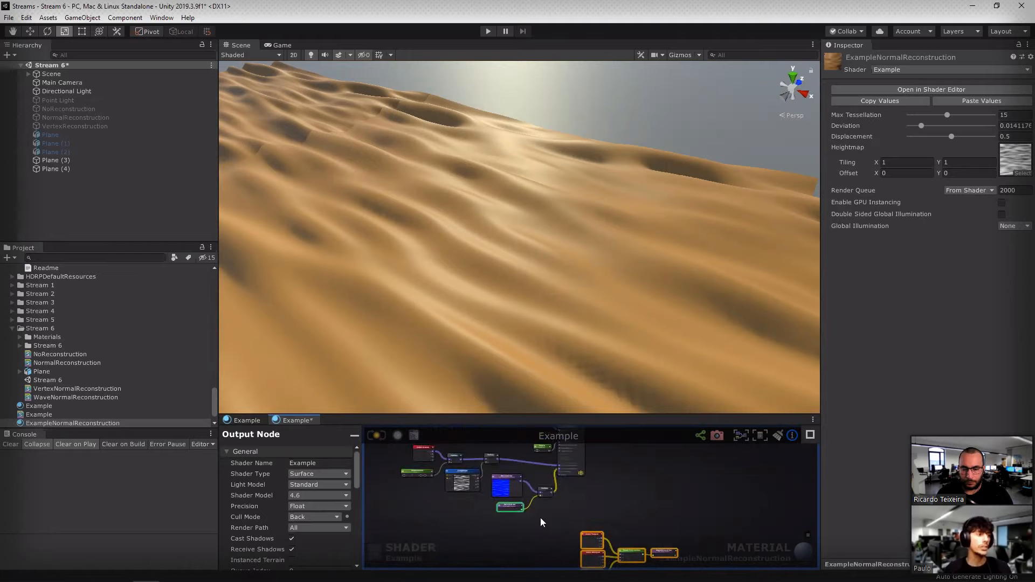
{"action": "scroll", "coordinate": [647, 487], "scroll_direction": "down", "scroll_amount": 5}
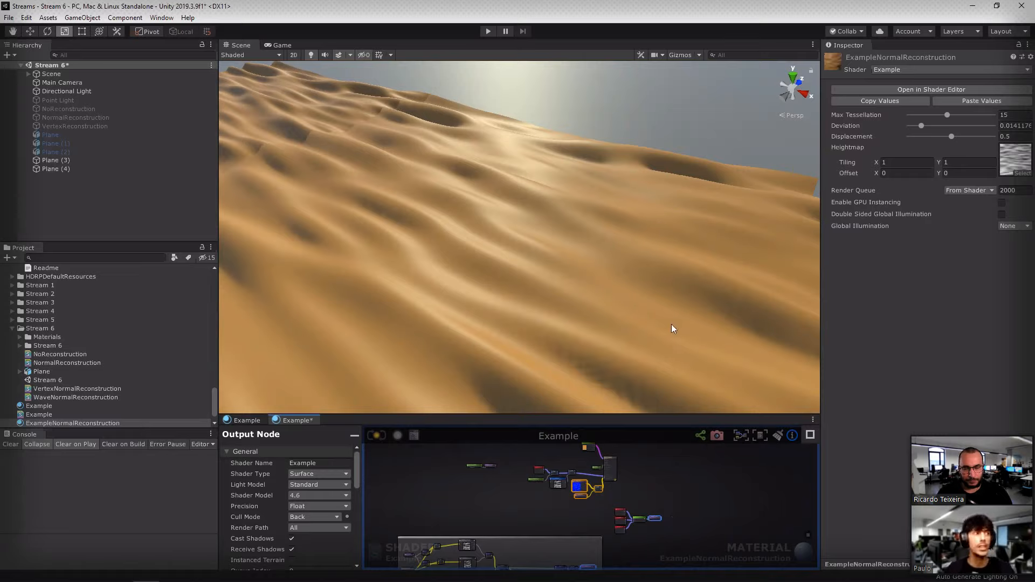
Step: Select Plane (4), view its mesh in Shaded Wireframe, and switch the scene back to Shaded
{"action": "left_click", "coordinate": [521, 237]}
{"action": "left_click", "coordinate": [254, 54]}
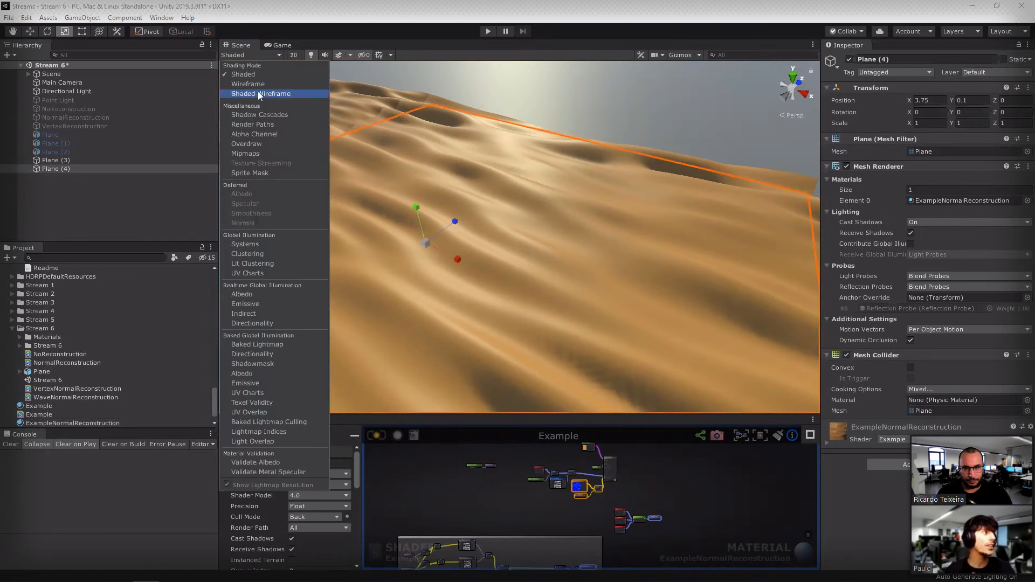
{"action": "left_click", "coordinate": [261, 93]}
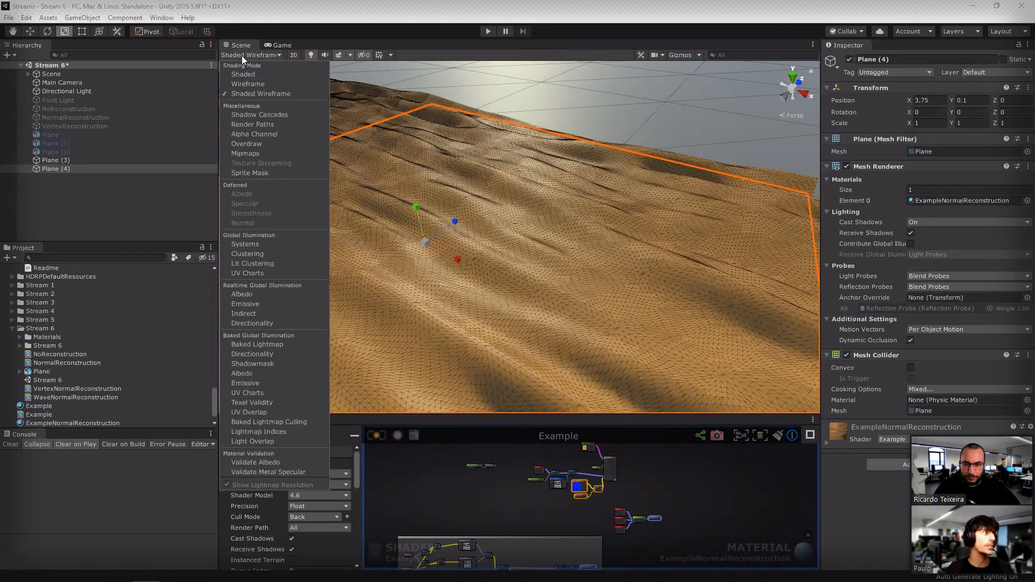
{"action": "left_click", "coordinate": [242, 73]}
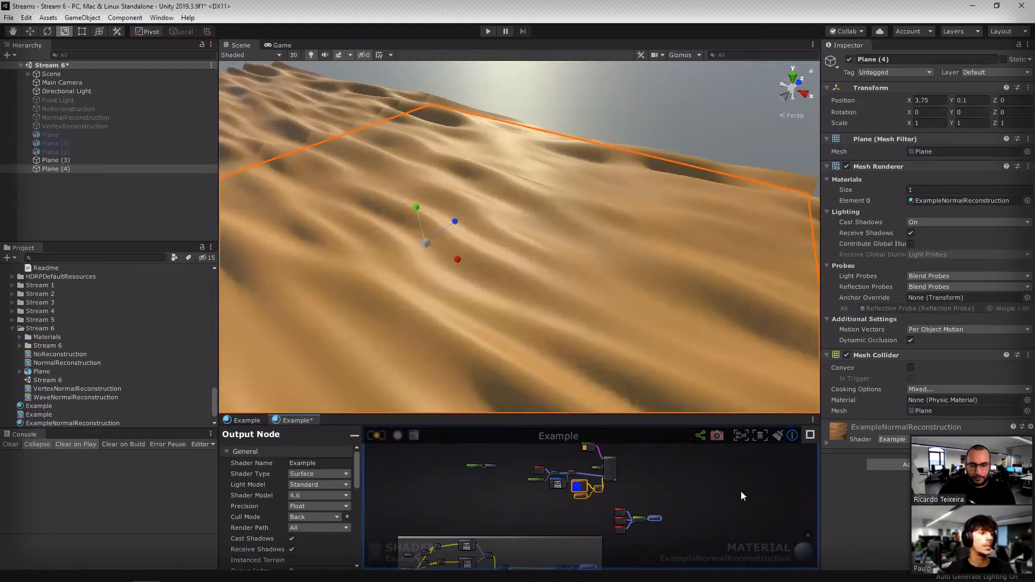
Step: Move the objectToTangent matrix node group to the left, between the upper variable nodes and the commented normal reconstruction group
{"action": "scroll", "coordinate": [723, 494], "scroll_direction": "up", "scroll_amount": 2}
{"action": "middle_click_drag", "start_coordinate": [684, 529], "coordinate": [720, 494]}
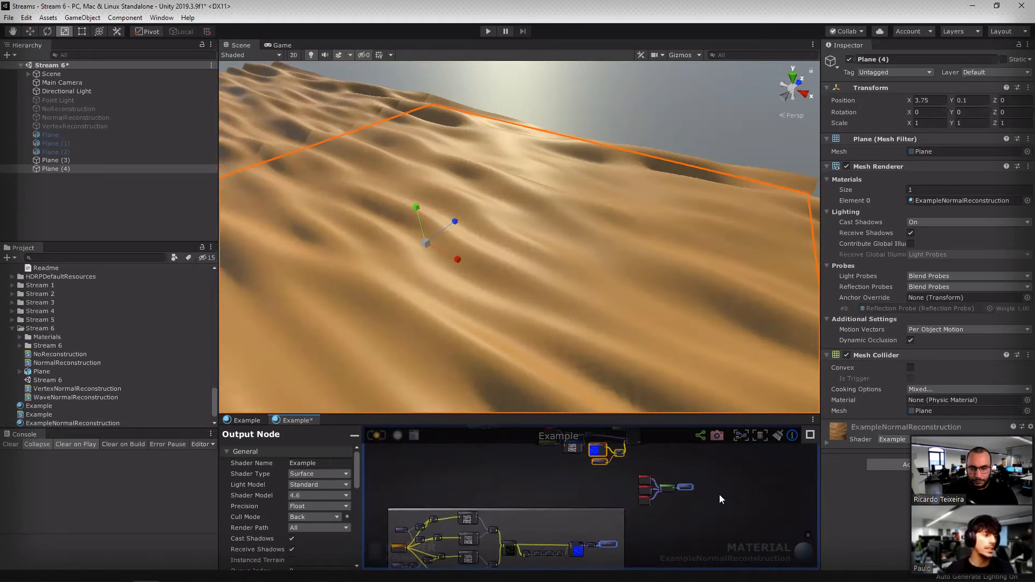
{"action": "mouse_move", "coordinate": [715, 537]}
{"action": "middle_mouse_down"}
{"action": "mouse_move", "coordinate": [752, 458]}
{"action": "mouse_move", "coordinate": [692, 558]}
{"action": "middle_mouse_up"}
{"action": "left_click_drag", "start_coordinate": [639, 482], "coordinate": [593, 484]}
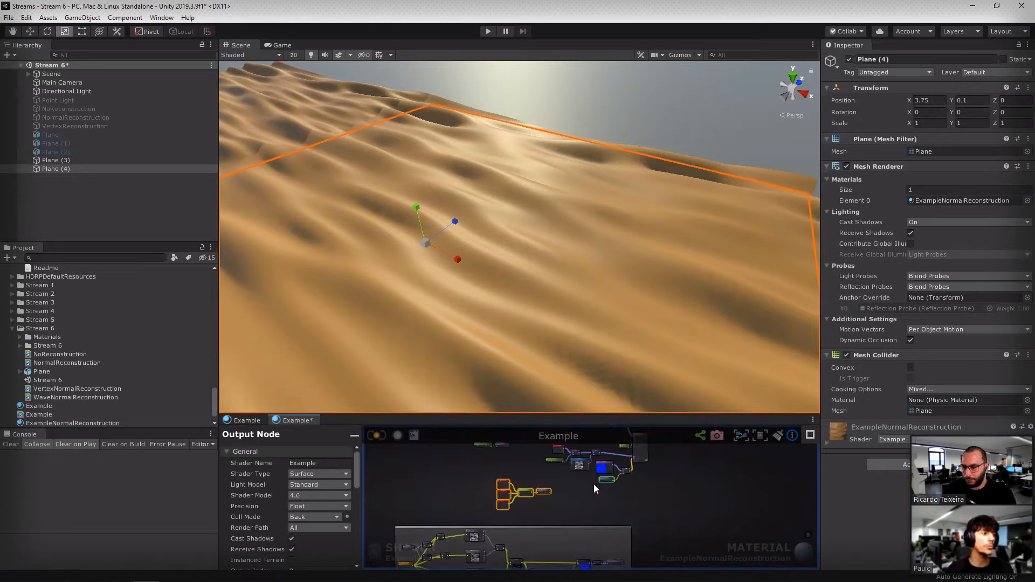
{"action": "middle_click_drag", "start_coordinate": [708, 486], "coordinate": [706, 492]}
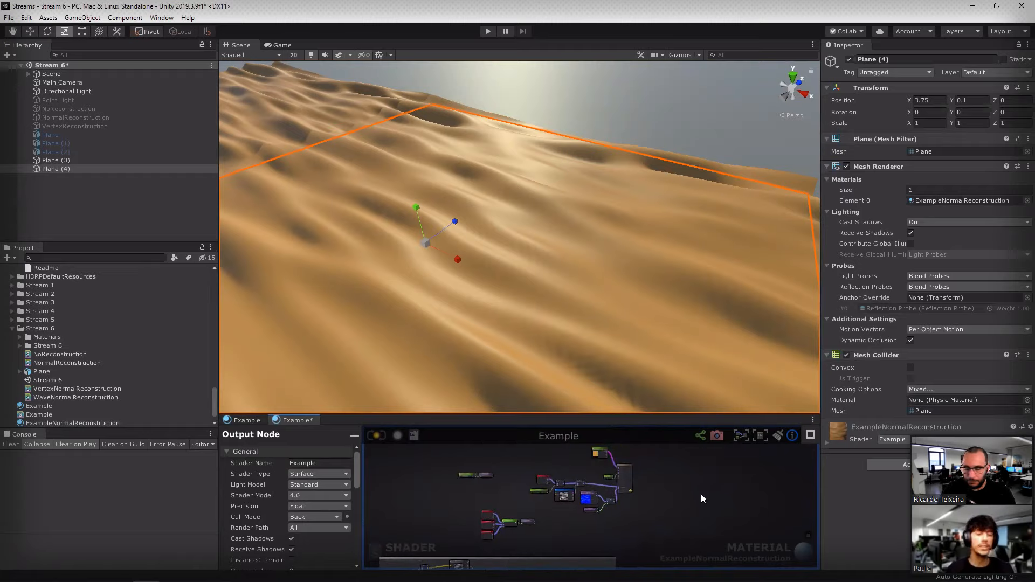
{"action": "middle_click_drag", "start_coordinate": [541, 535], "coordinate": [595, 498]}
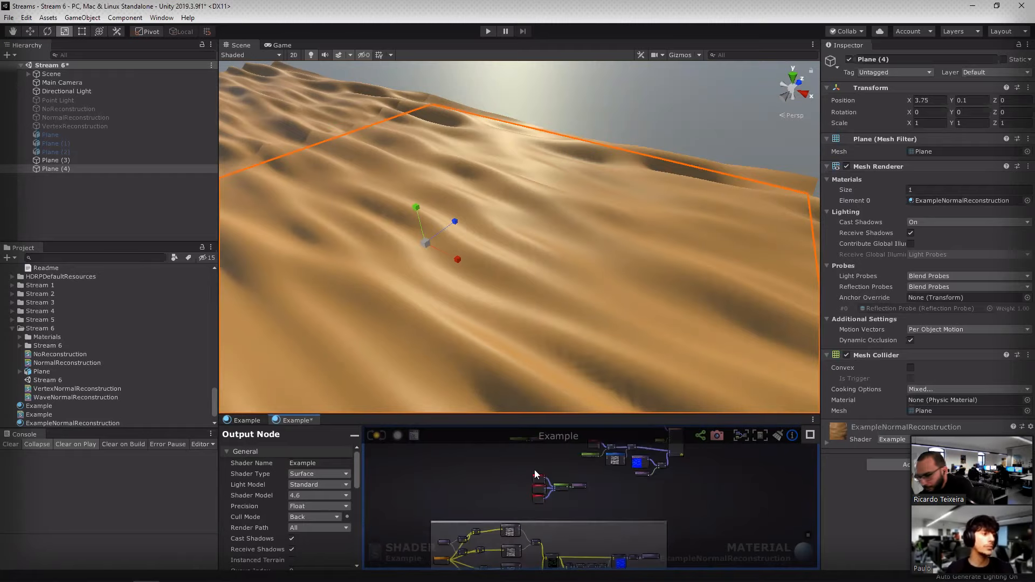
Step: Enlarge the shader editor area and select the entire commented normal reconstruction group to review it
{"action": "scroll", "coordinate": [578, 281], "scroll_direction": "down", "scroll_amount": 5}
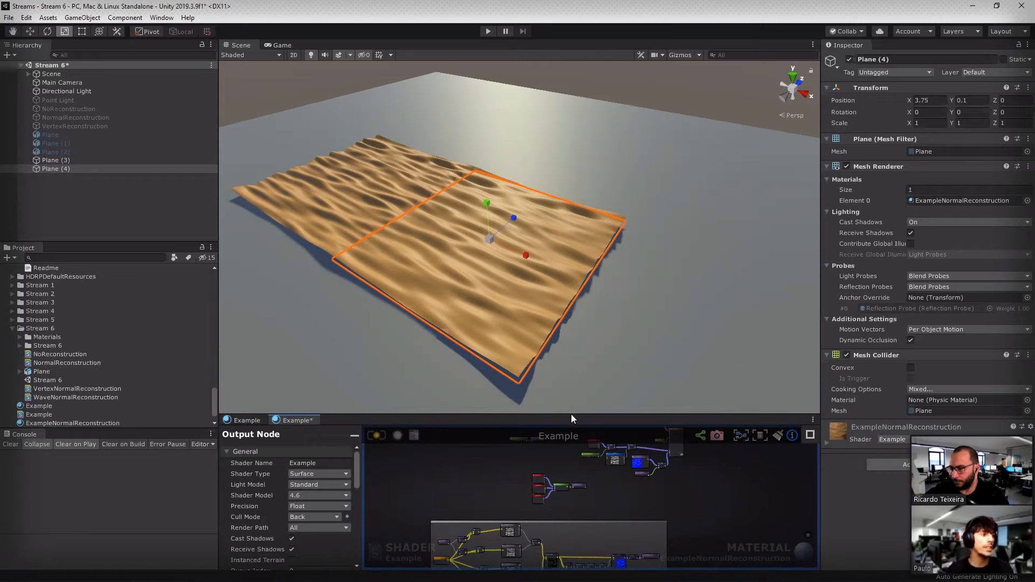
{"action": "left_click_drag", "start_coordinate": [571, 415], "coordinate": [578, 327]}
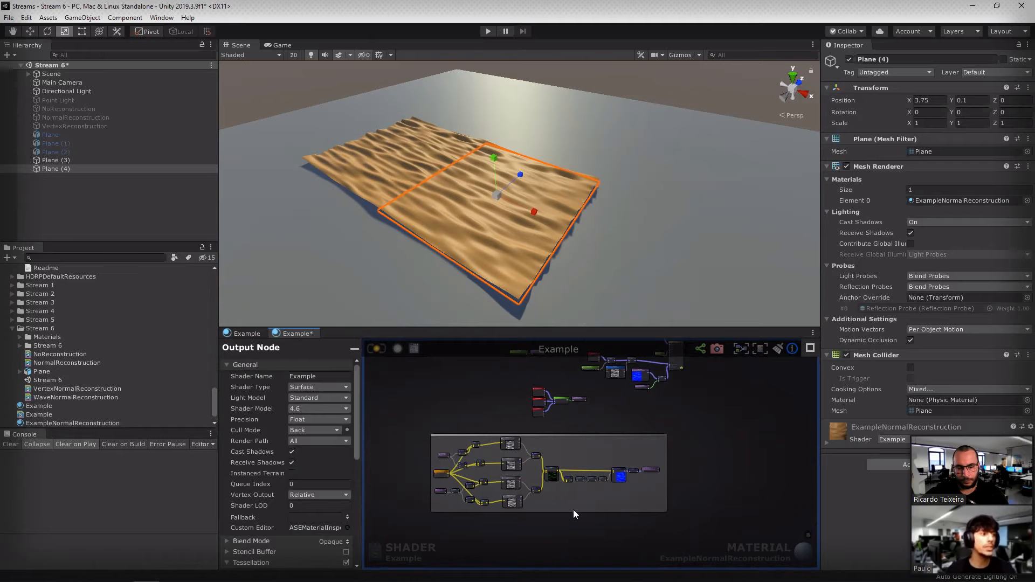
{"action": "middle_click_drag", "start_coordinate": [573, 510], "coordinate": [585, 486]}
{"action": "left_click_drag", "start_coordinate": [400, 407], "coordinate": [745, 519]}
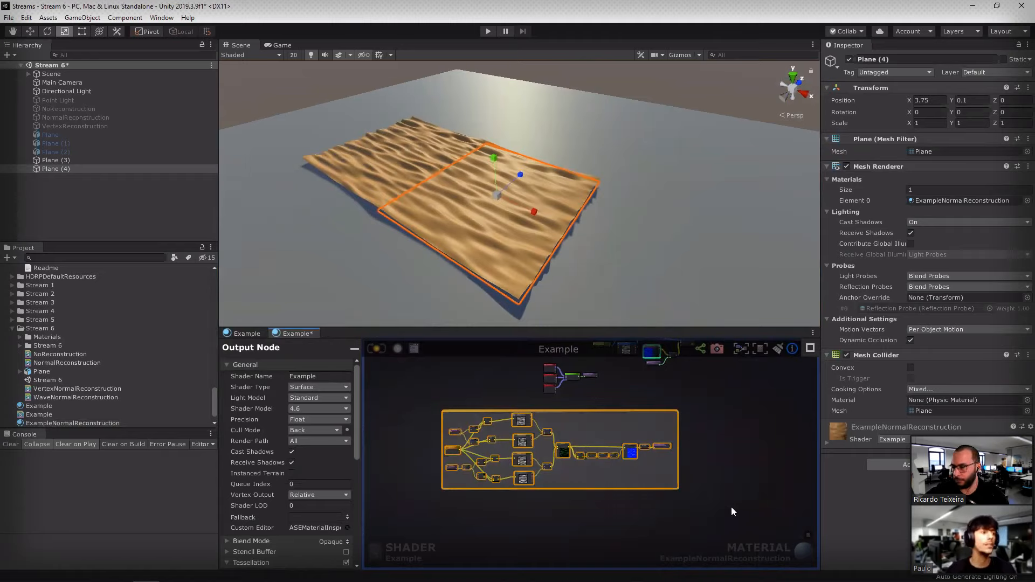
{"action": "middle_click_drag", "start_coordinate": [704, 448], "coordinate": [712, 503]}
{"action": "scroll", "coordinate": [631, 445], "scroll_direction": "up", "scroll_amount": 3}
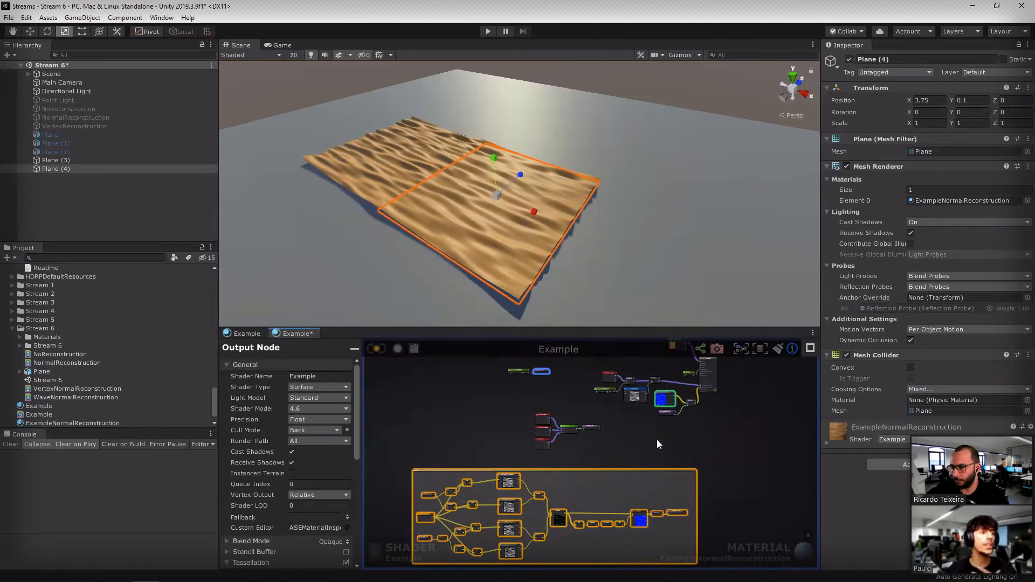
{"action": "middle_click_drag", "start_coordinate": [657, 439], "coordinate": [671, 469]}
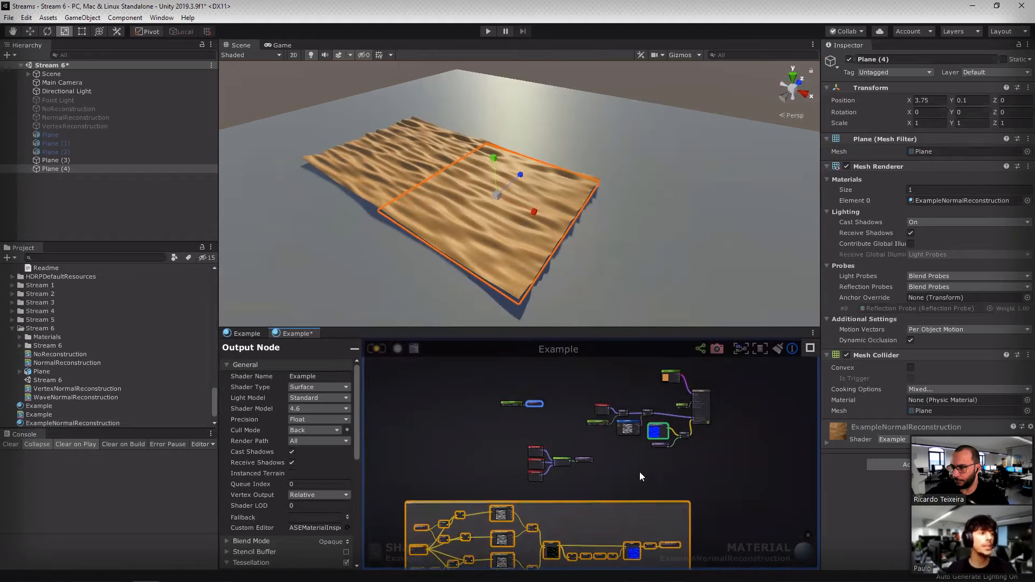
Step: Highlight the upper nodes and the objectToTangent matrix group to review how the shader graph is organized
{"action": "left_click_drag", "start_coordinate": [483, 367], "coordinate": [739, 487]}
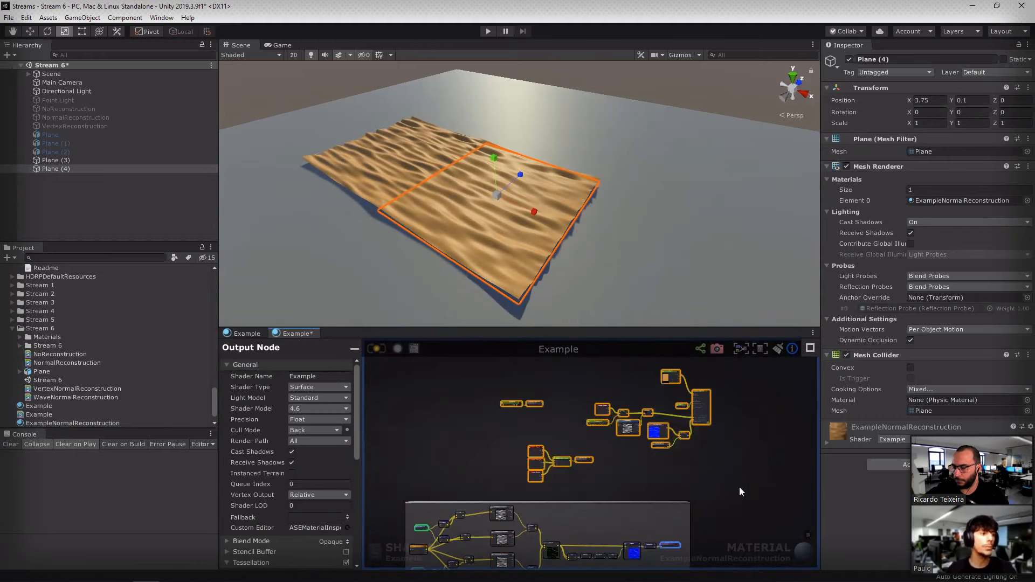
{"action": "left_click", "coordinate": [620, 472]}
{"action": "left_click_drag", "start_coordinate": [595, 485], "coordinate": [600, 487]}
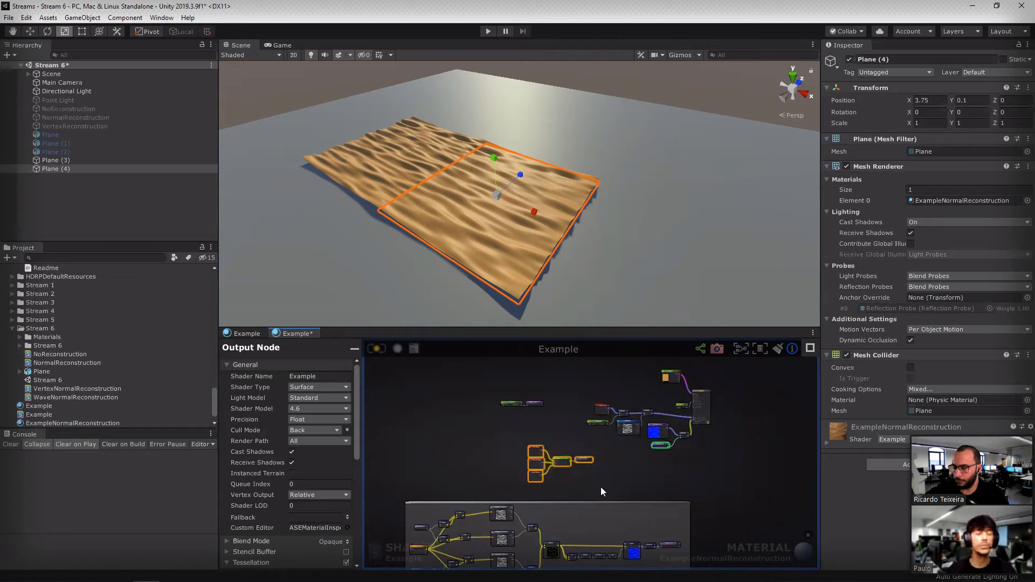
{"action": "left_click", "coordinate": [616, 469]}
{"action": "middle_click_drag", "start_coordinate": [625, 441], "coordinate": [599, 472]}
{"action": "scroll", "coordinate": [597, 469], "scroll_direction": "up", "scroll_amount": 3}
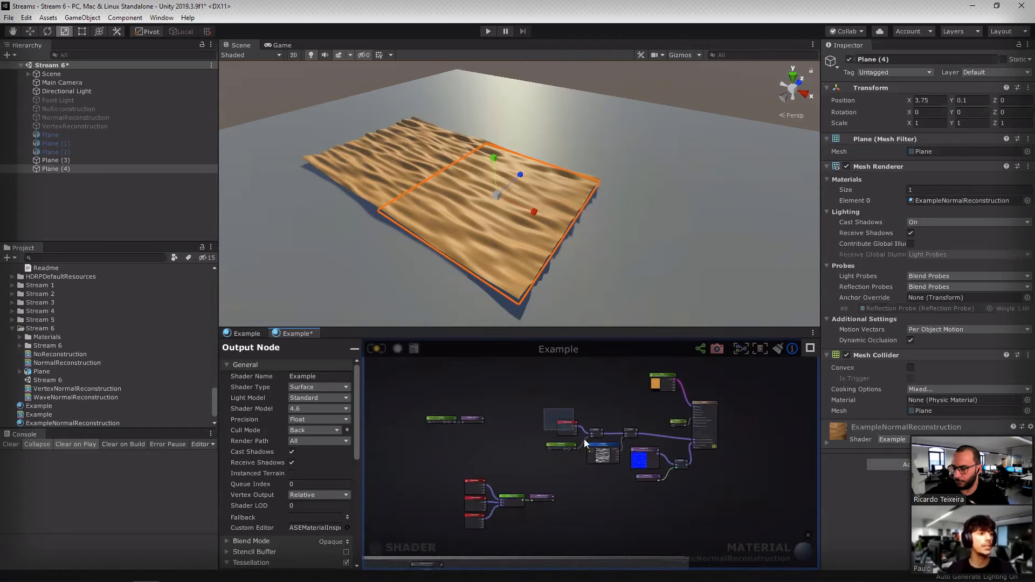
Step: Examine the Vertex Normal node and the displacement and heightmap chain it feeds toward Local Vertex Offset
{"action": "left_click_drag", "start_coordinate": [543, 409], "coordinate": [565, 407]}
{"action": "scroll", "coordinate": [569, 412], "scroll_direction": "up", "scroll_amount": 3}
{"action": "left_click", "coordinate": [566, 445]}
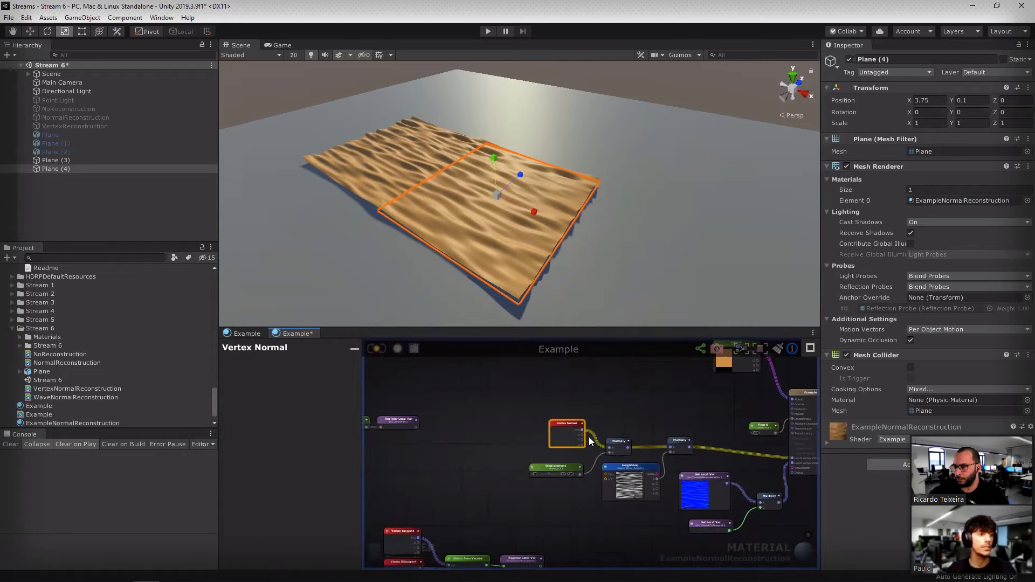
{"action": "middle_click_drag", "start_coordinate": [650, 403], "coordinate": [593, 397]}
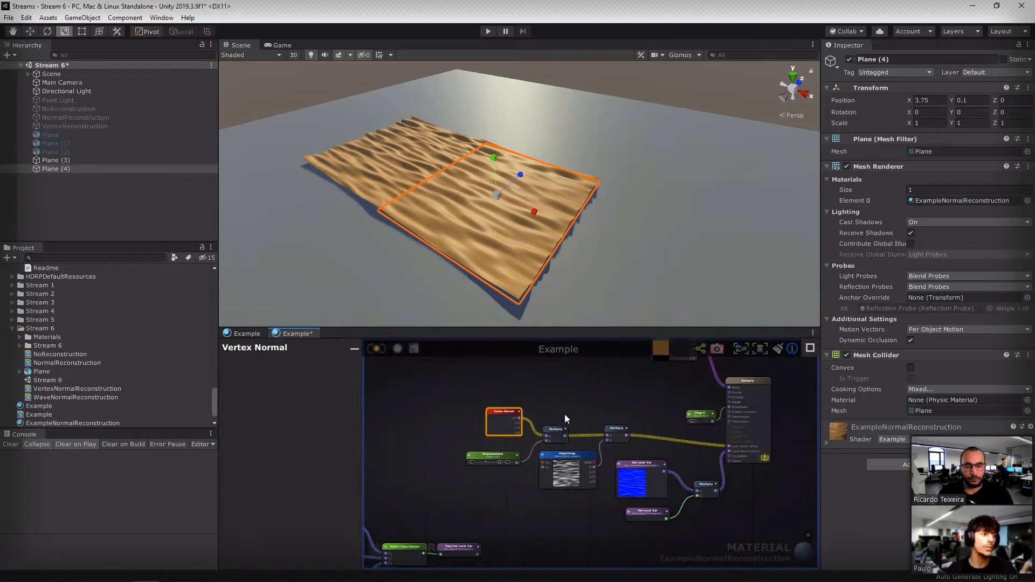
{"action": "left_click", "coordinate": [531, 421]}
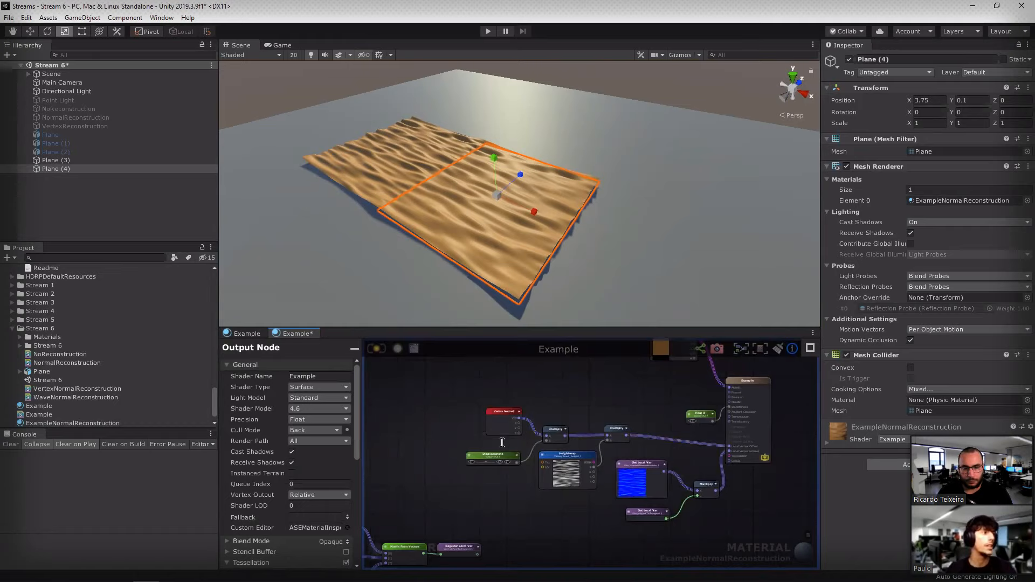
{"action": "middle_click_drag", "start_coordinate": [531, 510], "coordinate": [534, 428]}
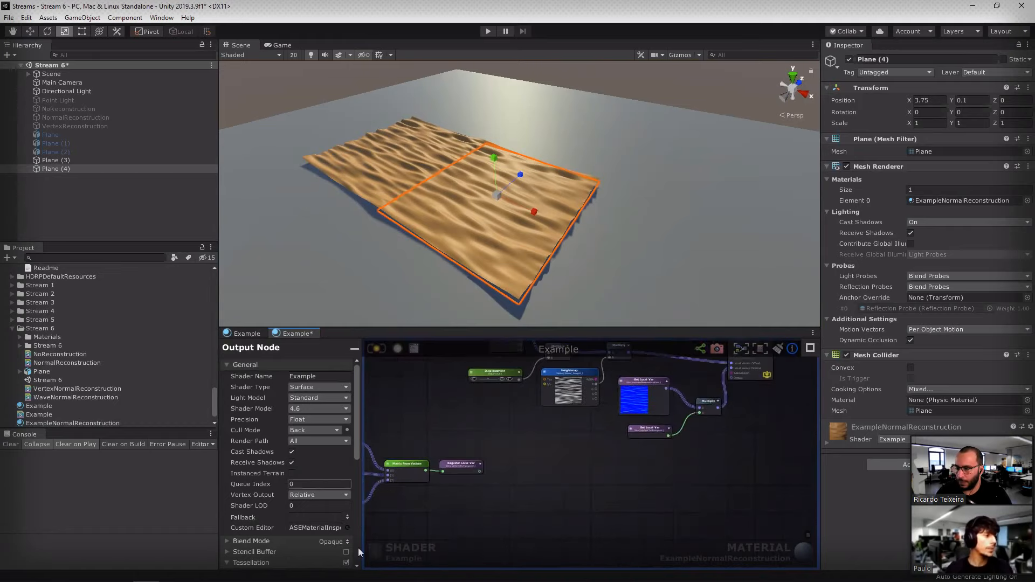
Step: Collapse the Stream 6 folder and select the ExampleNormalReconstruction shader asset in the project
{"action": "left_click", "coordinate": [409, 550]}
{"action": "left_click", "coordinate": [14, 321]}
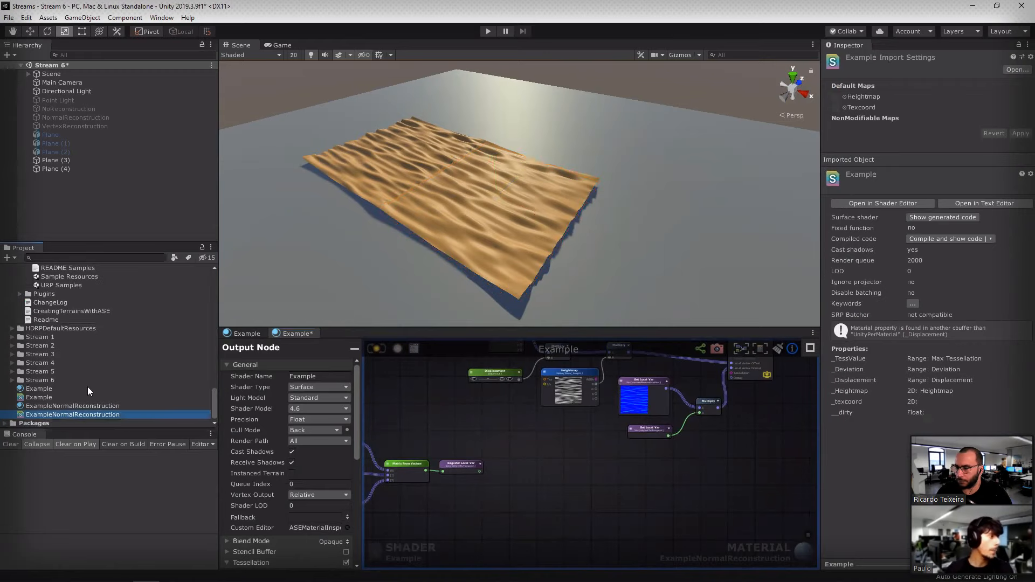
{"action": "left_click", "coordinate": [66, 409]}
{"action": "left_click", "coordinate": [69, 417]}
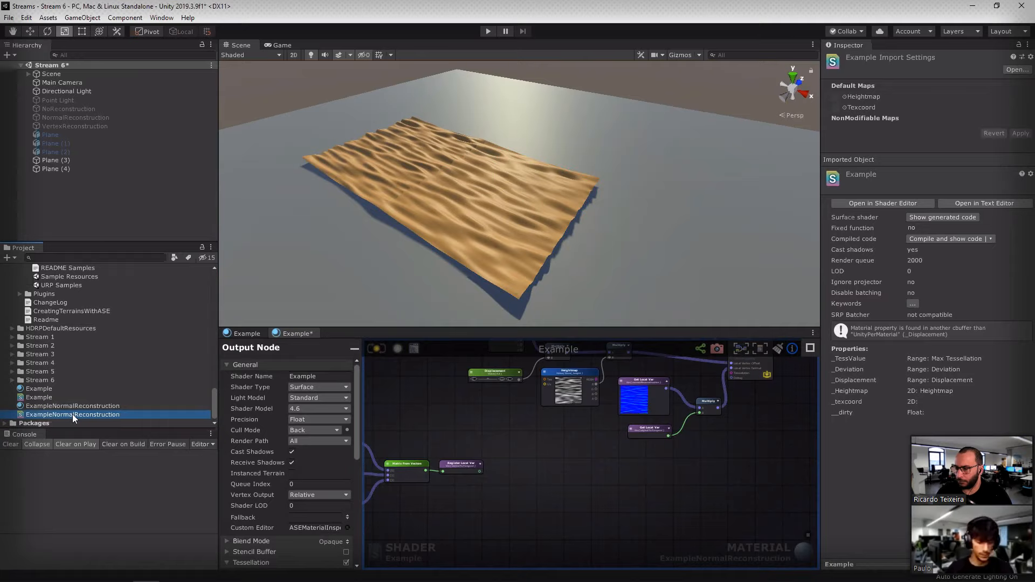
Step: Duplicate the ExampleNormalReconstruction shader asset in the project
{"action": "key", "text": "ctrl+d"}
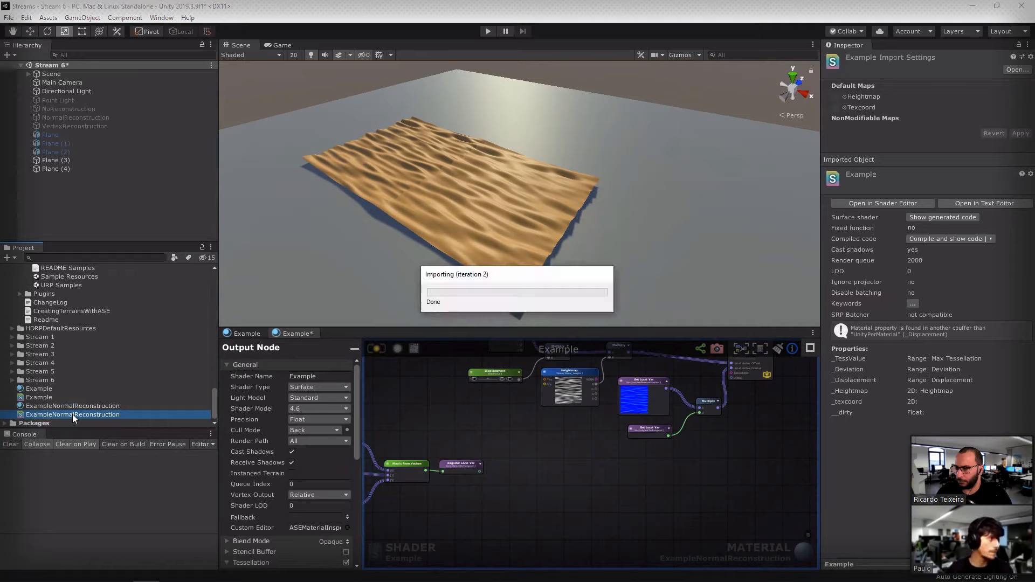
{"action": "key", "text": "F2"}
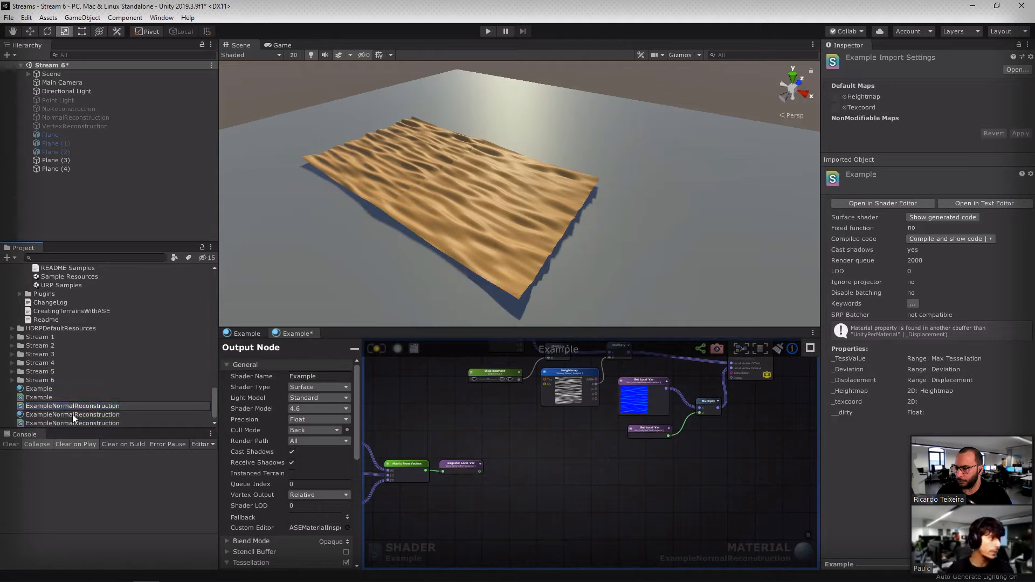
{"action": "key", "text": "Home"}
{"action": "key", "text": "Delete"}
{"action": "key", "text": "Delete"}
{"action": "key", "text": "Delete"}
{"action": "key", "text": "Delete"}
{"action": "key", "text": "Delete"}
{"action": "key", "text": "Delete"}
{"action": "key", "text": "Delete"}
{"action": "type", "text": "Wave"}
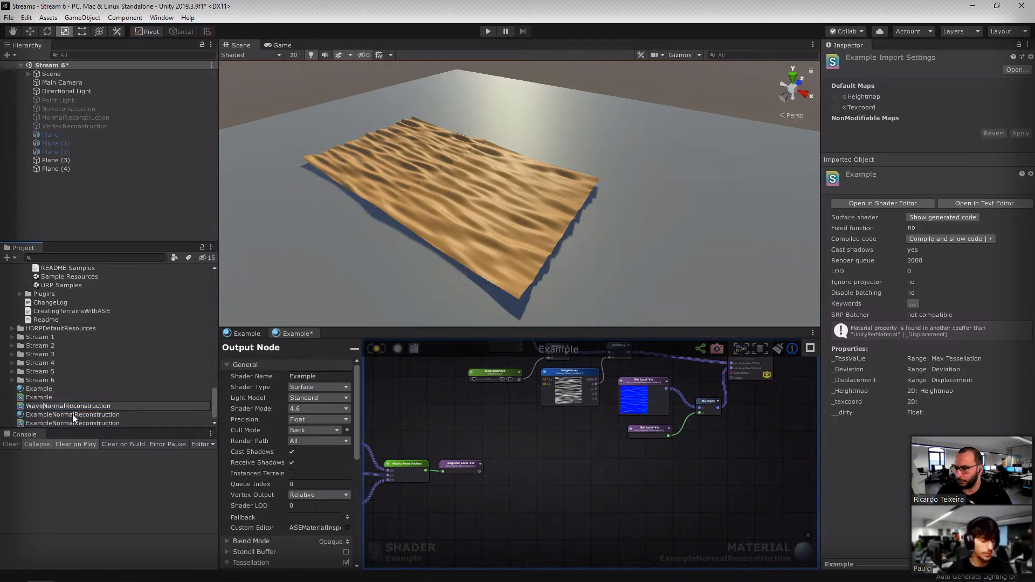
{"action": "key", "text": "Escape"}
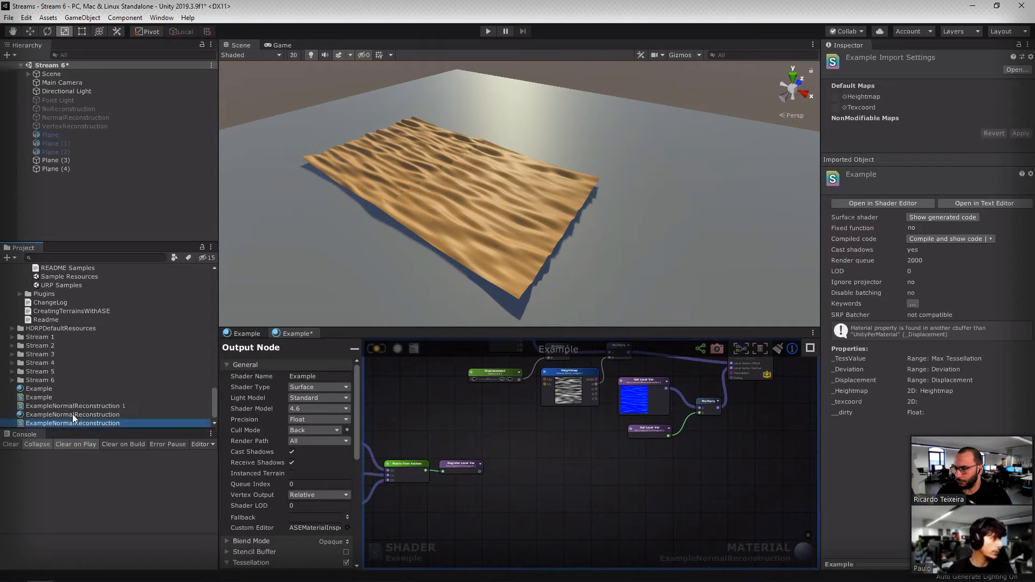
Step: Rename the duplicated shader ExampleWaveReconstruction
{"action": "key", "text": "F2"}
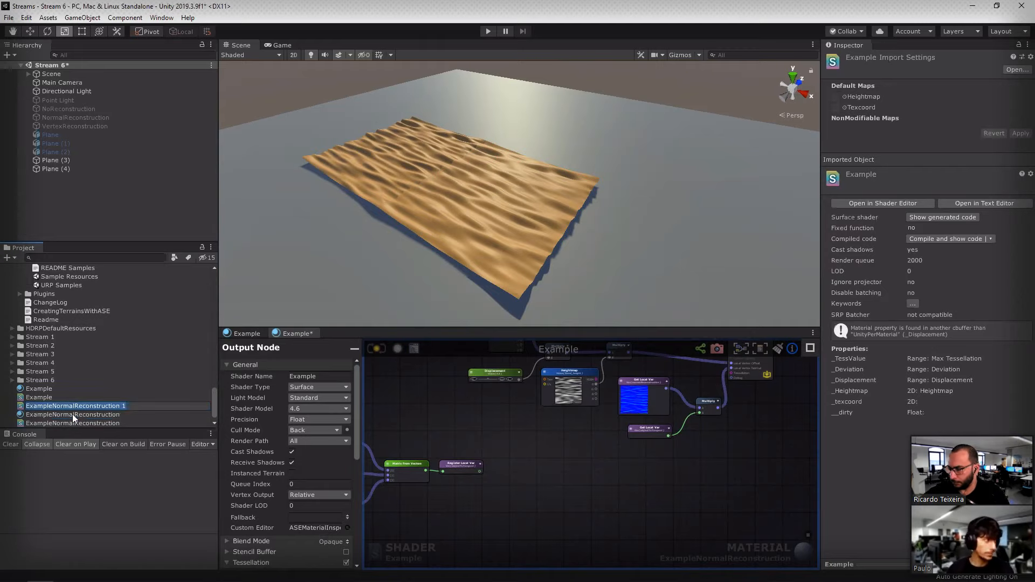
{"action": "key", "text": "Right"}
{"action": "key", "text": "Right"}
{"action": "key", "text": "Right"}
{"action": "key", "text": "Right"}
{"action": "key", "text": "Right"}
{"action": "key", "text": "Right"}
{"action": "key", "text": "Right"}
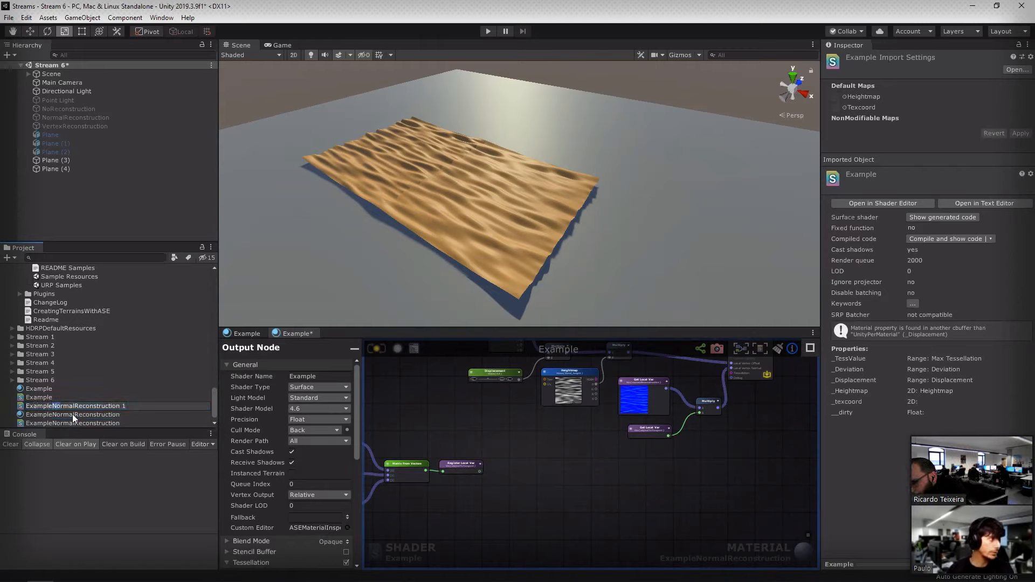
{"action": "key", "text": "shift+Right"}
{"action": "key", "text": "shift+Right"}
{"action": "key", "text": "shift+Right"}
{"action": "key", "text": "shift+Right"}
{"action": "key", "text": "shift+Right"}
{"action": "type", "text": "Wave"}
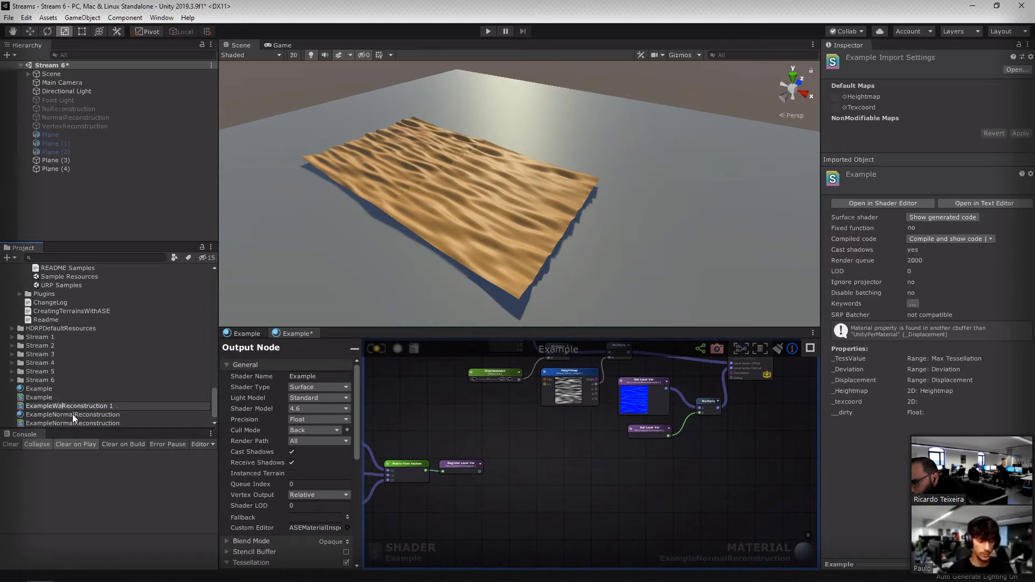
{"action": "key", "text": "BackSpace"}
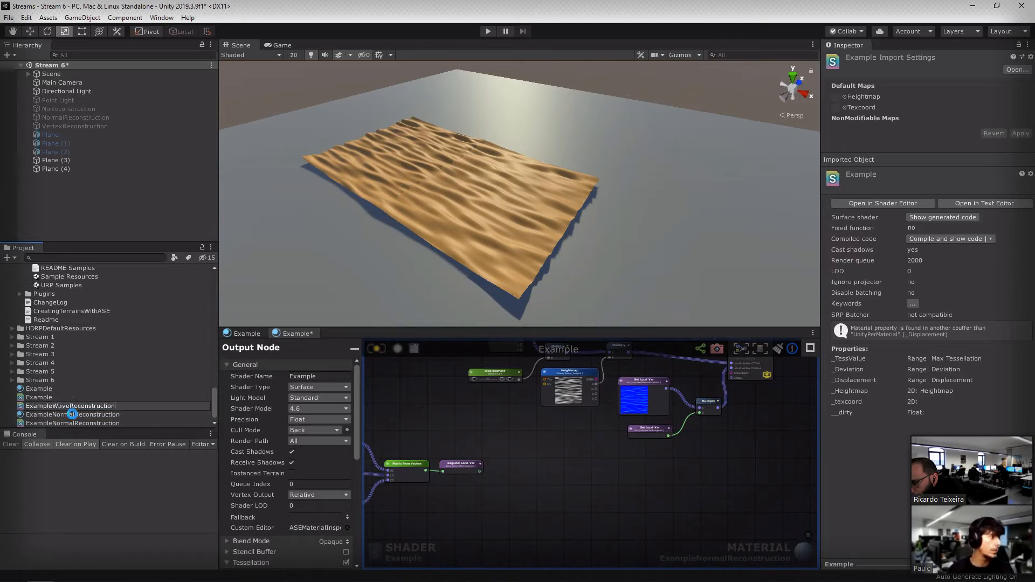
{"action": "key", "text": "Return"}
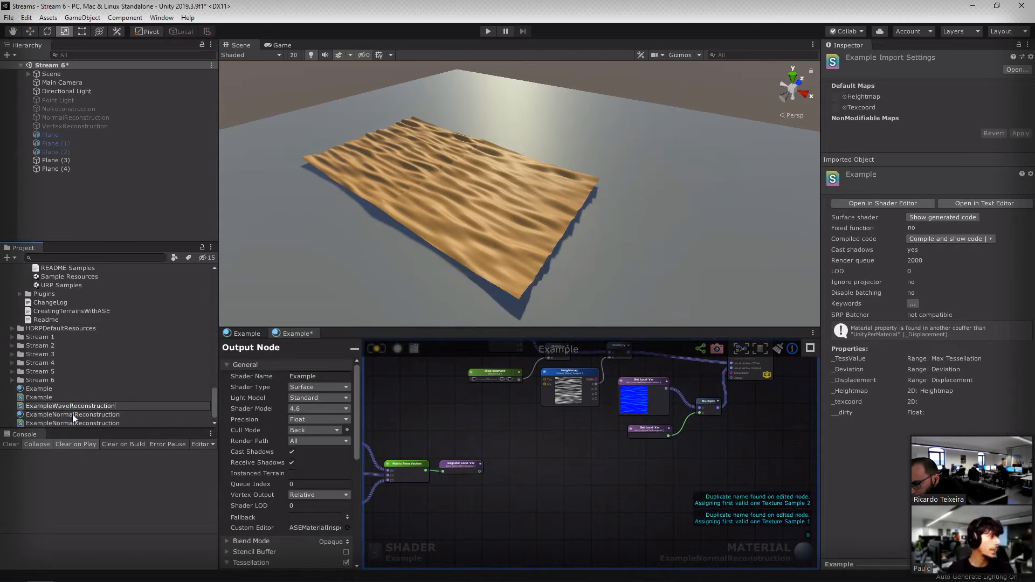
Step: Duplicate the ExampleNormalReconstruction material and name the copy ExampleWaveReconstruction, matching the new shader
{"action": "left_click", "coordinate": [78, 407]}
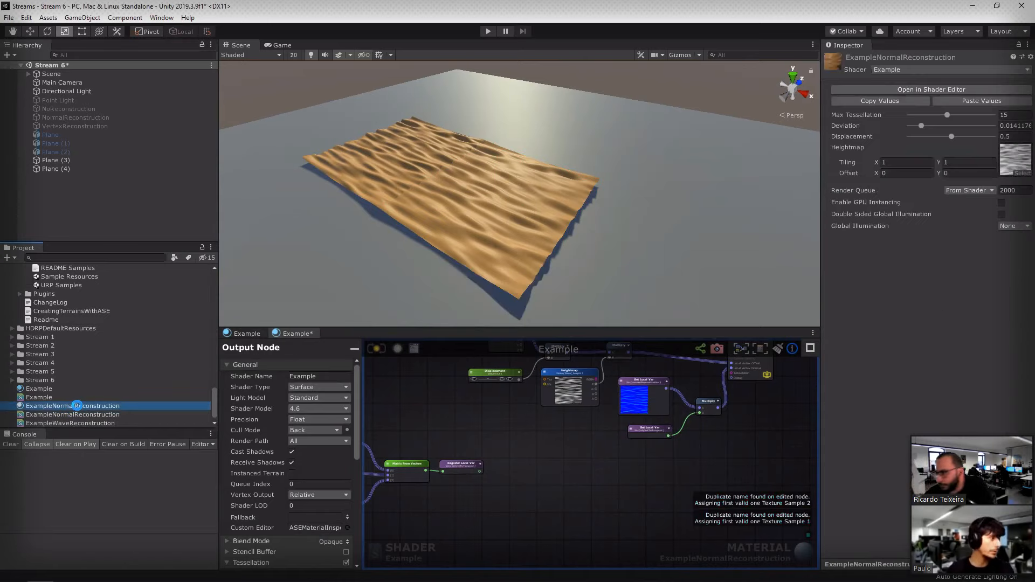
{"action": "left_click", "coordinate": [72, 416]}
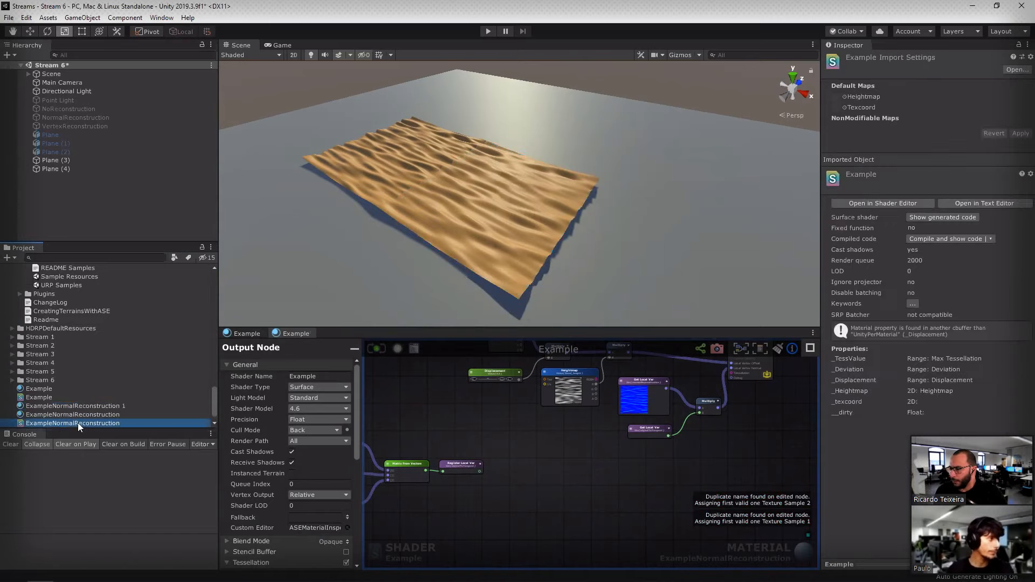
{"action": "left_click", "coordinate": [72, 415]}
{"action": "left_click", "coordinate": [72, 412]}
{"action": "key", "text": "ctrl+c"}
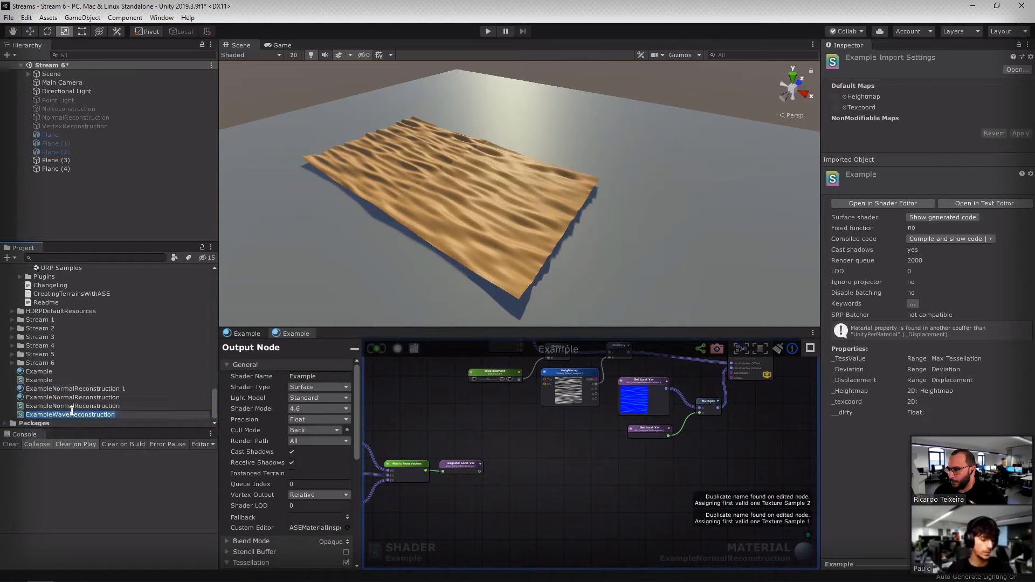
{"action": "left_click", "coordinate": [71, 388]}
{"action": "left_click", "coordinate": [72, 388]}
{"action": "key", "text": "ctrl+v"}
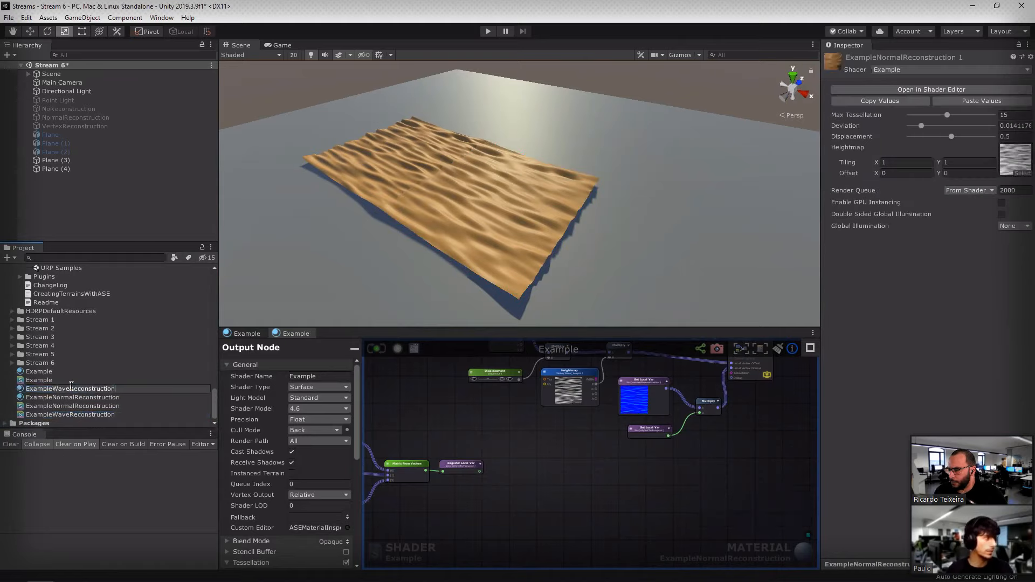
{"action": "key", "text": "Return"}
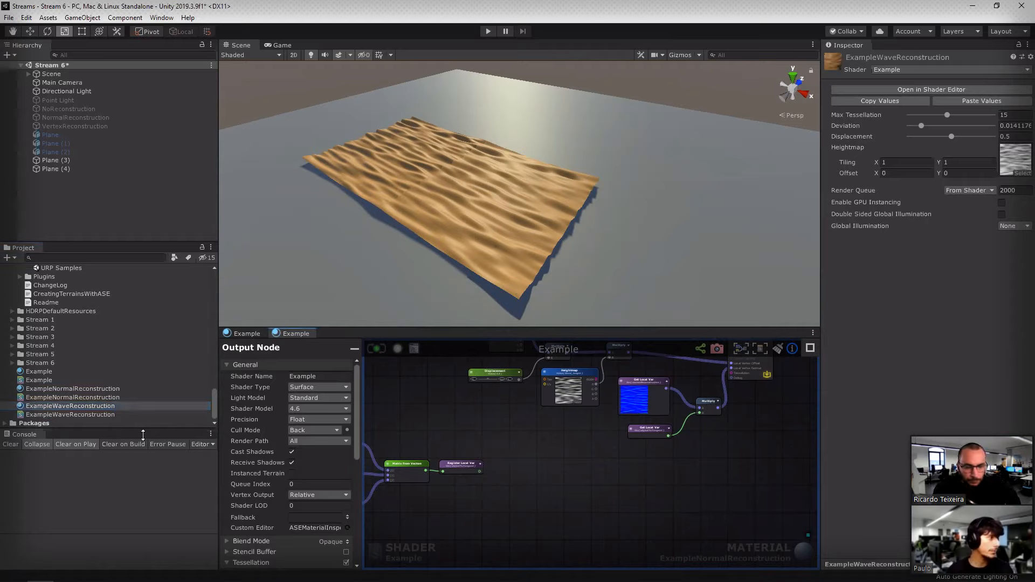
Step: Assign the ExampleWaveReconstruction shader to the ExampleWaveReconstruction material
{"action": "left_click_drag", "start_coordinate": [101, 404], "coordinate": [74, 407]}
{"action": "left_click", "coordinate": [95, 406]}
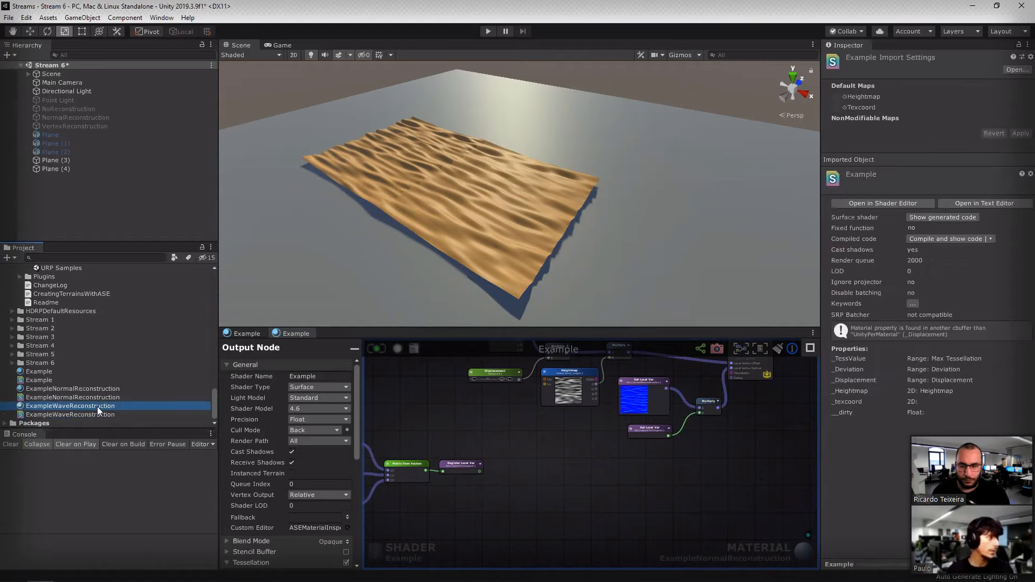
Step: Duplicate the nearer sand plane and move the copy clear of the others, to about X -0.74 and Z -11.42
{"action": "left_click", "coordinate": [509, 213]}
{"action": "key", "text": "ctrl+d"}
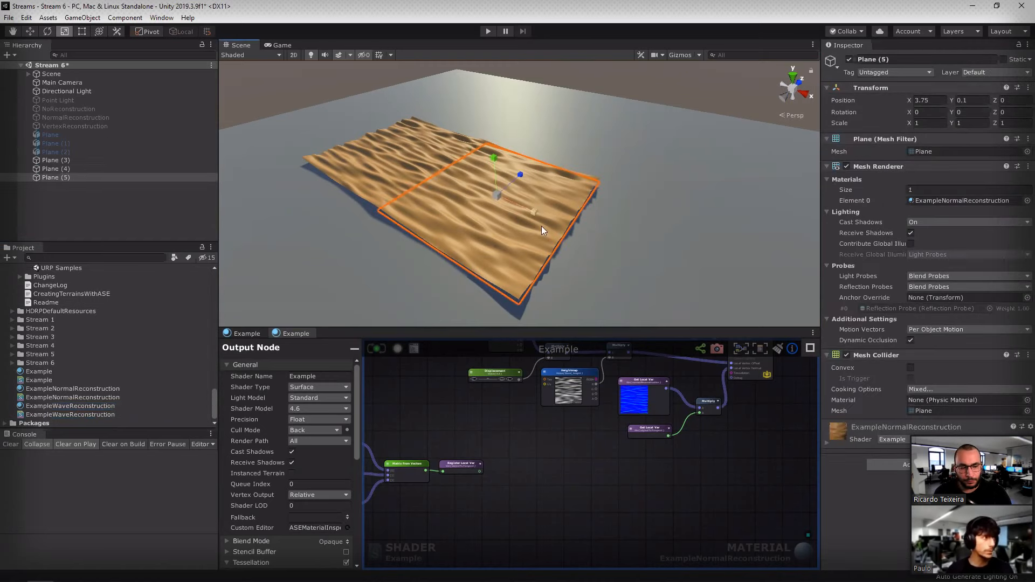
{"action": "key", "text": "w"}
{"action": "left_click_drag", "start_coordinate": [519, 177], "coordinate": [383, 251]}
{"action": "middle_click_drag", "start_coordinate": [382, 250], "coordinate": [535, 226]}
{"action": "scroll", "coordinate": [469, 231], "scroll_direction": "down", "scroll_amount": 3}
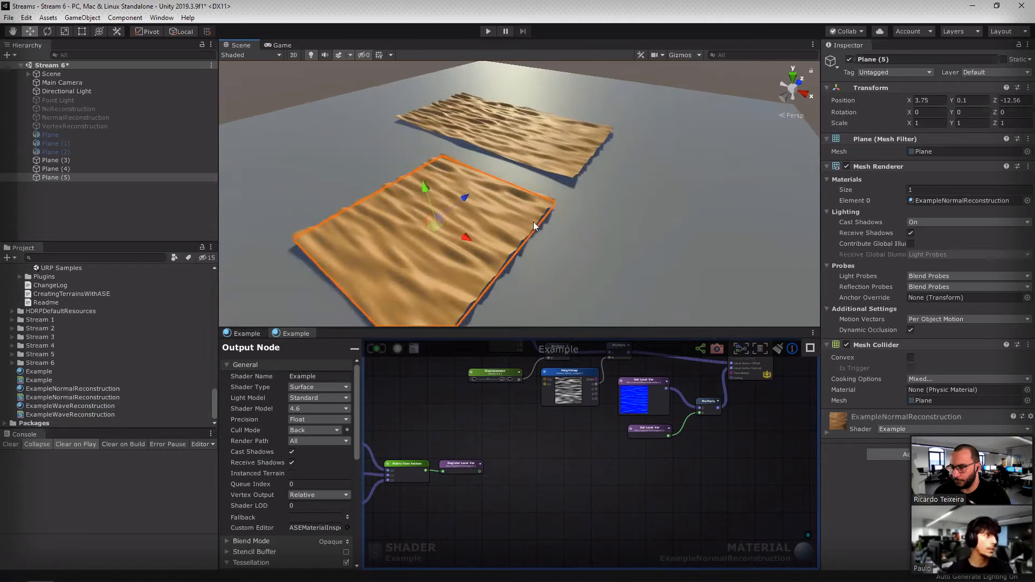
{"action": "left_click_drag", "start_coordinate": [535, 237], "coordinate": [490, 232], "text": "alt"}
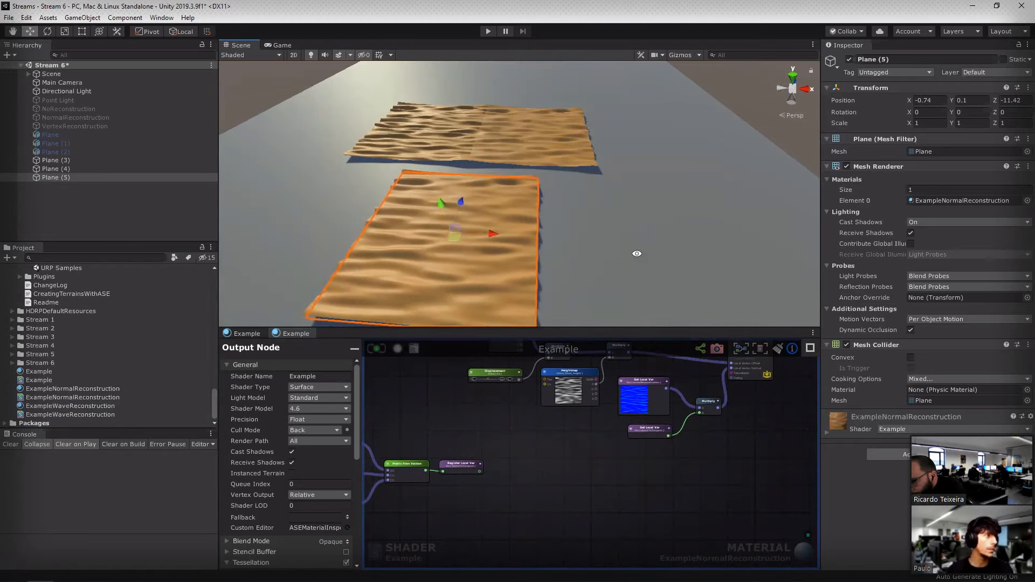
{"action": "left_click_drag", "start_coordinate": [638, 252], "coordinate": [461, 286], "text": "alt"}
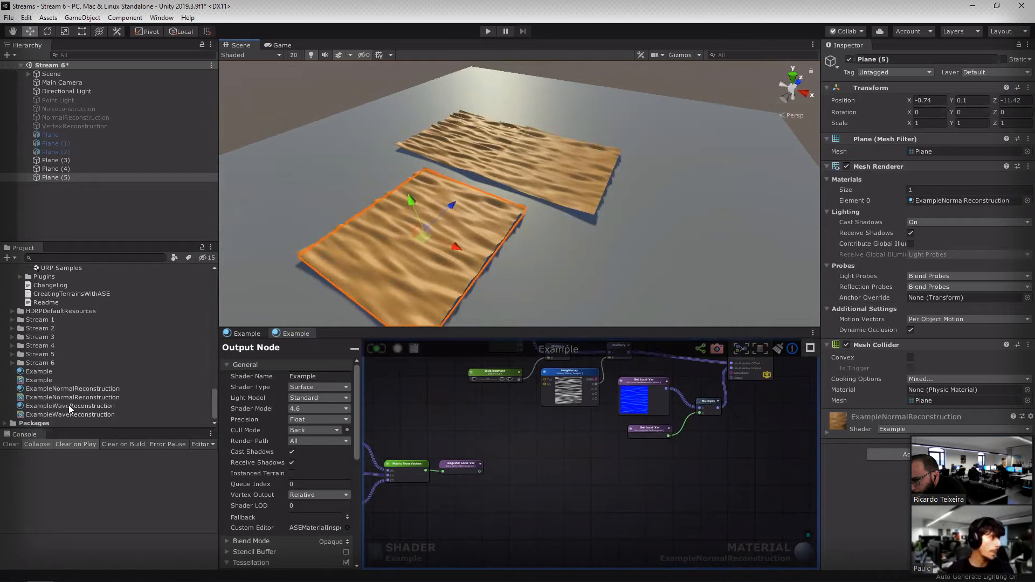
Step: Apply the ExampleWaveReconstruction material to the duplicated plane
{"action": "left_click_drag", "start_coordinate": [69, 405], "coordinate": [374, 258]}
{"action": "left_click_drag", "start_coordinate": [535, 270], "coordinate": [604, 253], "text": "alt"}
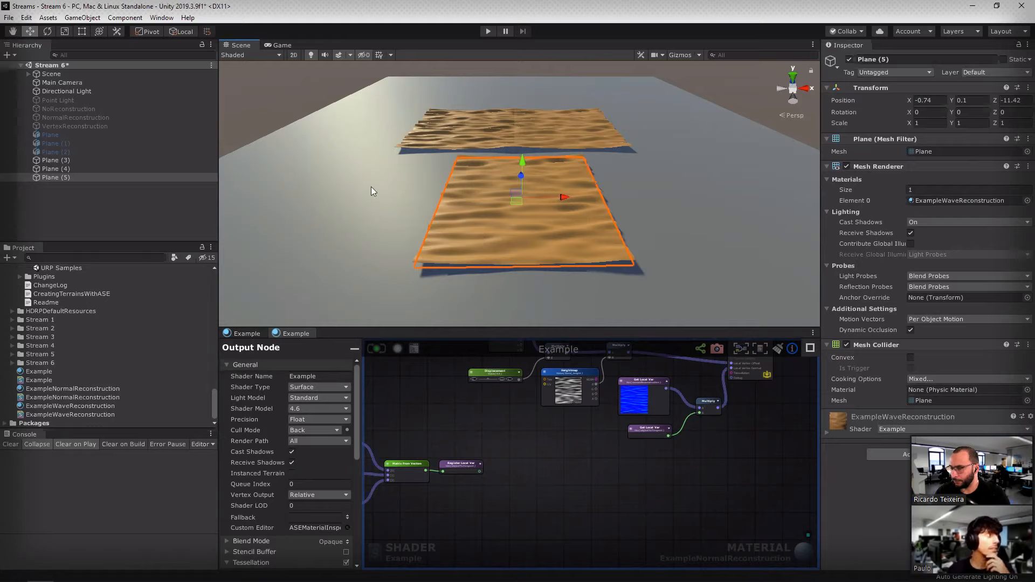
{"action": "left_click", "coordinate": [71, 210]}
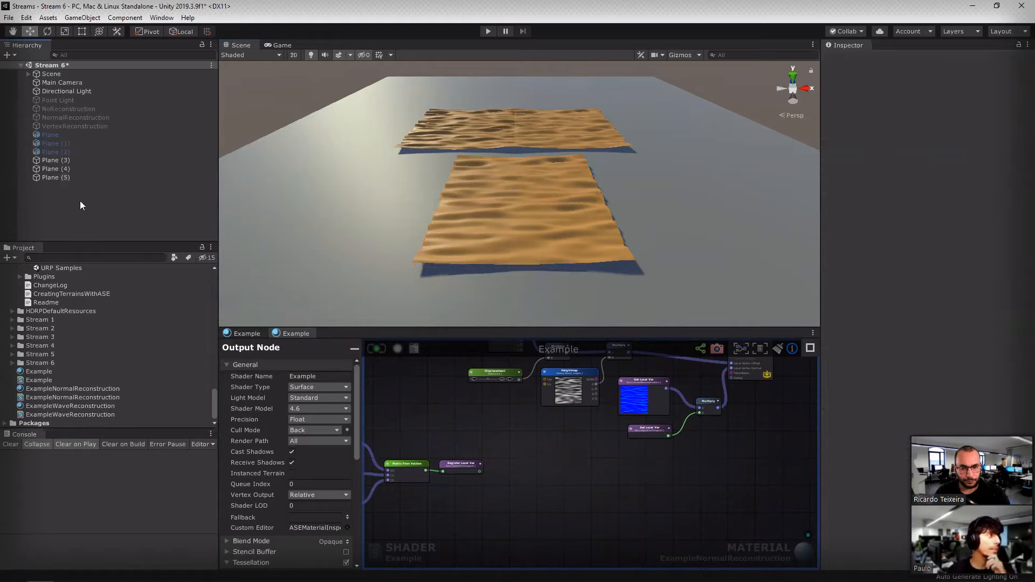
{"action": "right_click", "coordinate": [57, 202]}
{"action": "mouse_move", "coordinate": [96, 316]}
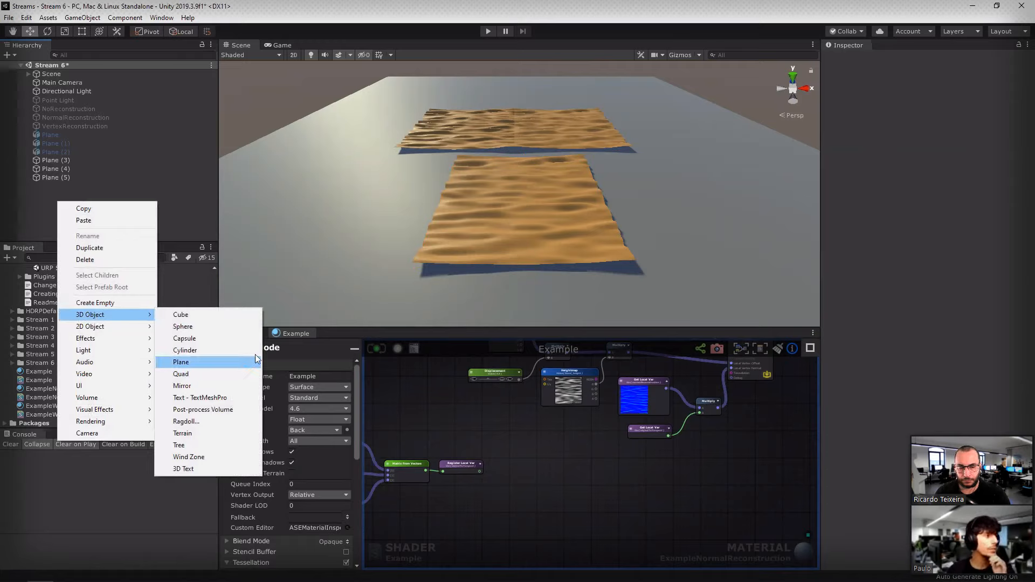
{"action": "left_click", "coordinate": [664, 212]}
Step: Examine the displaced surface and shading of the new plane up close, comparing it with the two original sand planes
{"action": "scroll", "coordinate": [657, 235], "scroll_direction": "up", "scroll_amount": 7}
{"action": "middle_click_drag", "start_coordinate": [665, 211], "coordinate": [571, 212]}
{"action": "left_click_drag", "start_coordinate": [571, 213], "coordinate": [559, 246], "text": "alt"}
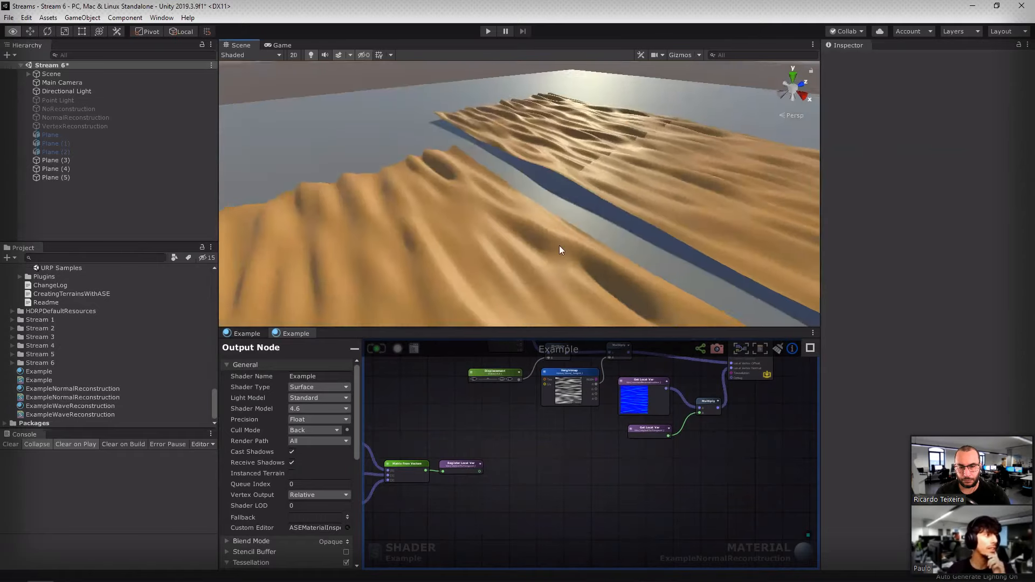
{"action": "middle_click_drag", "start_coordinate": [559, 245], "coordinate": [547, 180]}
{"action": "left_click_drag", "start_coordinate": [547, 181], "coordinate": [583, 149], "text": "alt"}
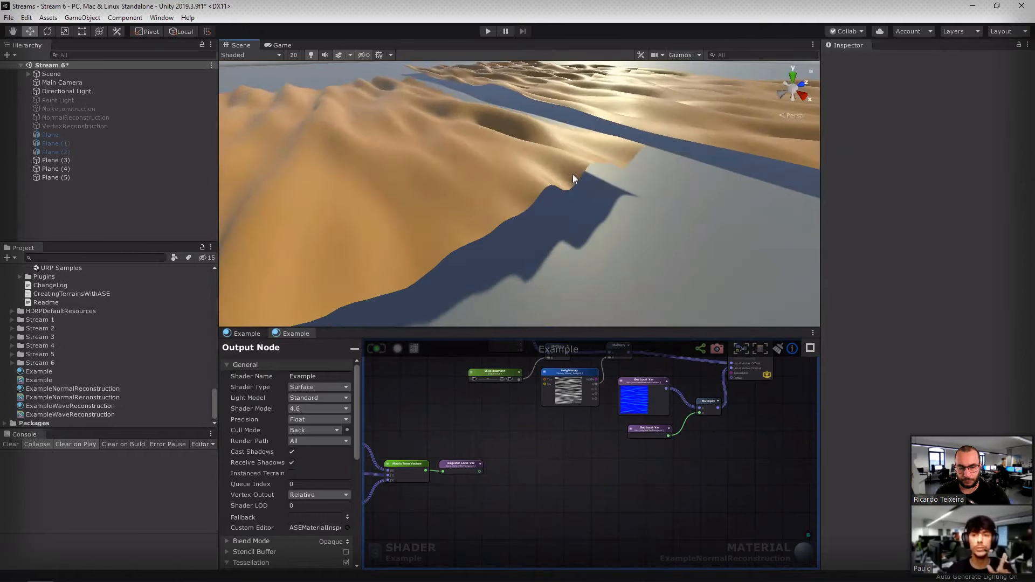
{"action": "scroll", "coordinate": [569, 178], "scroll_direction": "down", "scroll_amount": 4}
{"action": "scroll", "coordinate": [570, 178], "scroll_direction": "down", "scroll_amount": 4}
{"action": "middle_click_drag", "start_coordinate": [472, 194], "coordinate": [508, 200]}
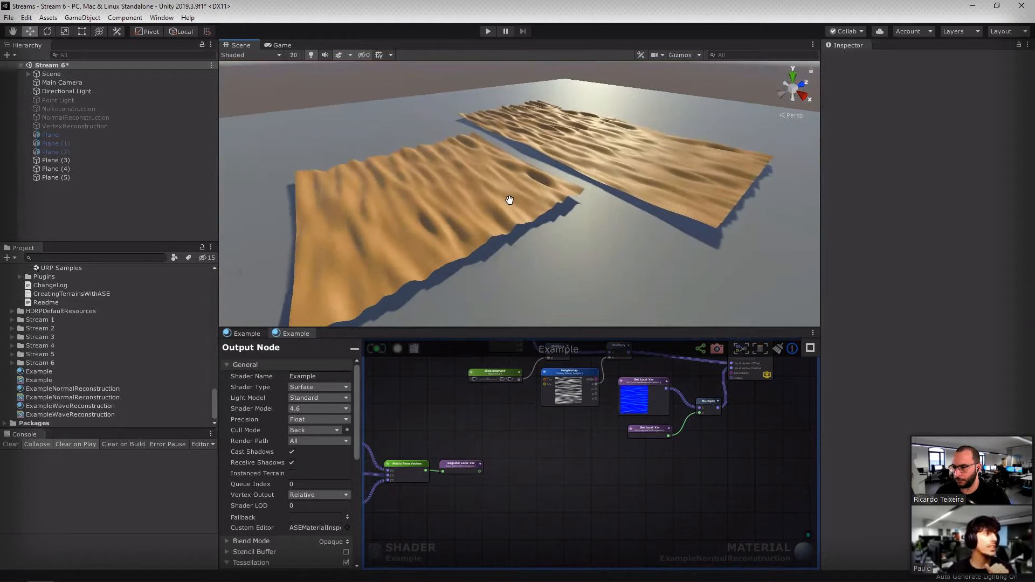
{"action": "scroll", "coordinate": [452, 212], "scroll_direction": "up", "scroll_amount": 3}
{"action": "scroll", "coordinate": [500, 210], "scroll_direction": "down", "scroll_amount": 3}
{"action": "scroll", "coordinate": [508, 209], "scroll_direction": "up", "scroll_amount": 6}
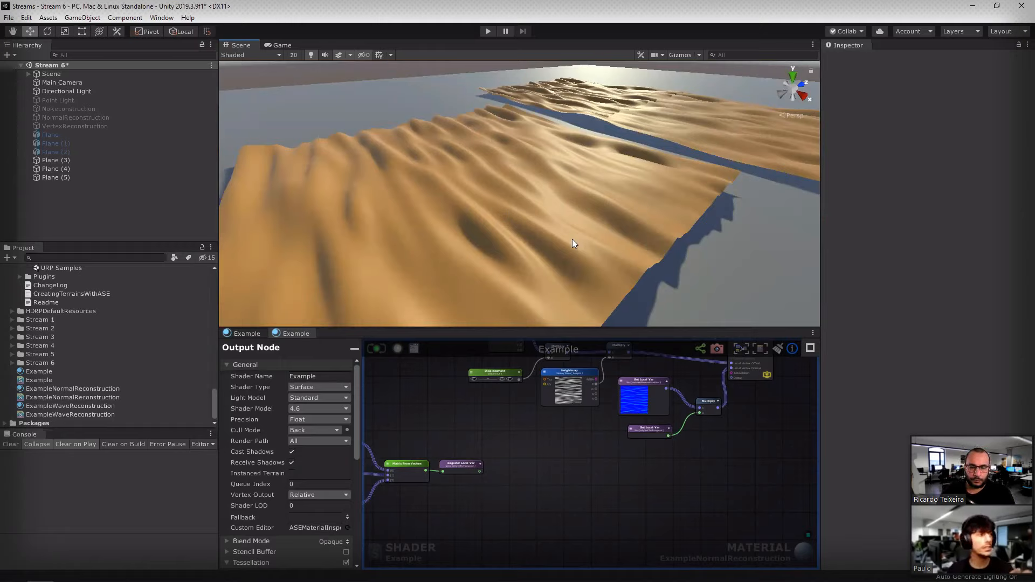
Step: Inspect the Plane mesh inside the Stream 6 folder's Plane model in an enlarged preview
{"action": "left_click", "coordinate": [593, 235]}
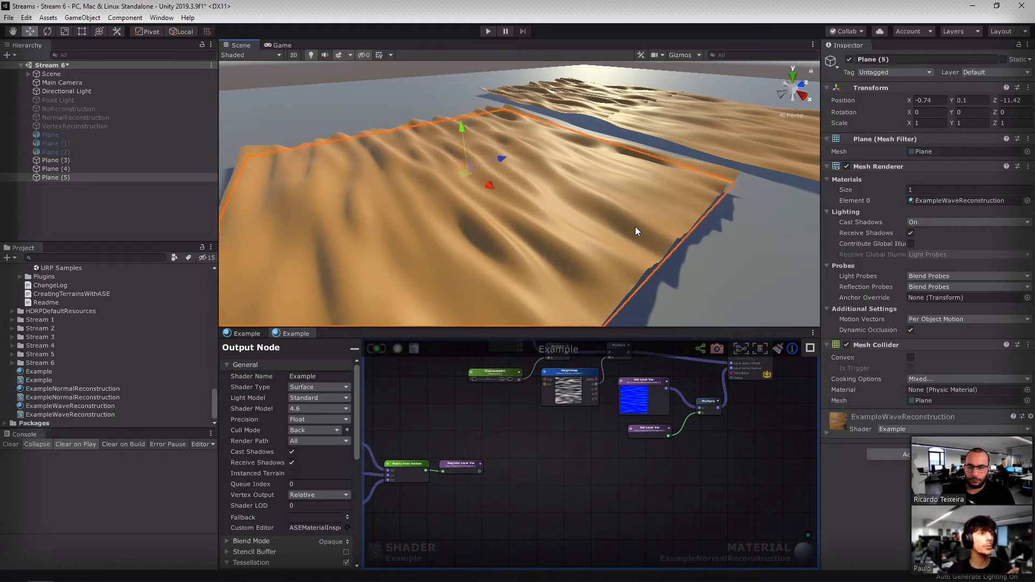
{"action": "left_click", "coordinate": [13, 363]}
{"action": "scroll", "coordinate": [114, 362], "scroll_direction": "down", "scroll_amount": 3}
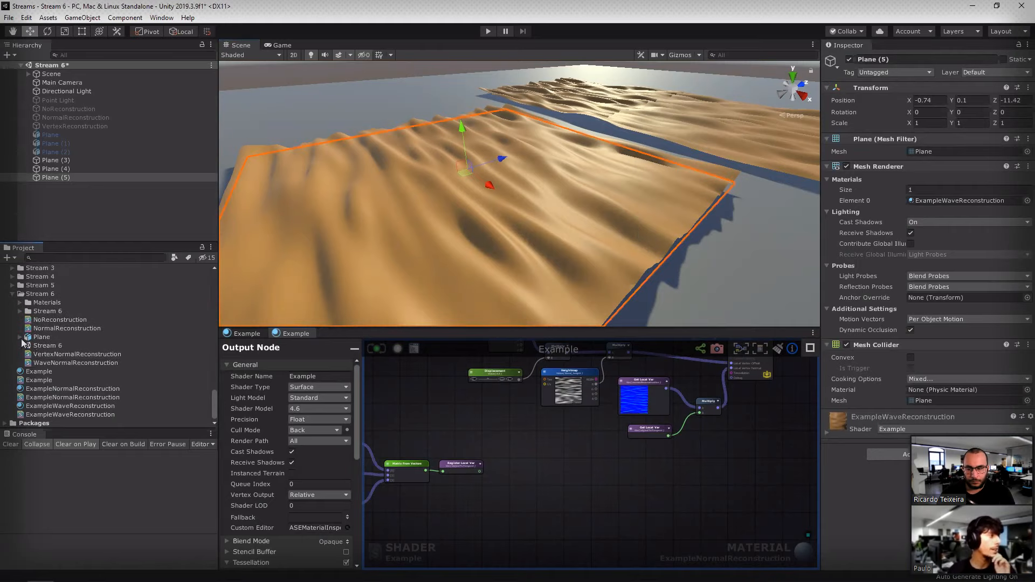
{"action": "left_click", "coordinate": [20, 337]}
{"action": "left_click", "coordinate": [49, 345]}
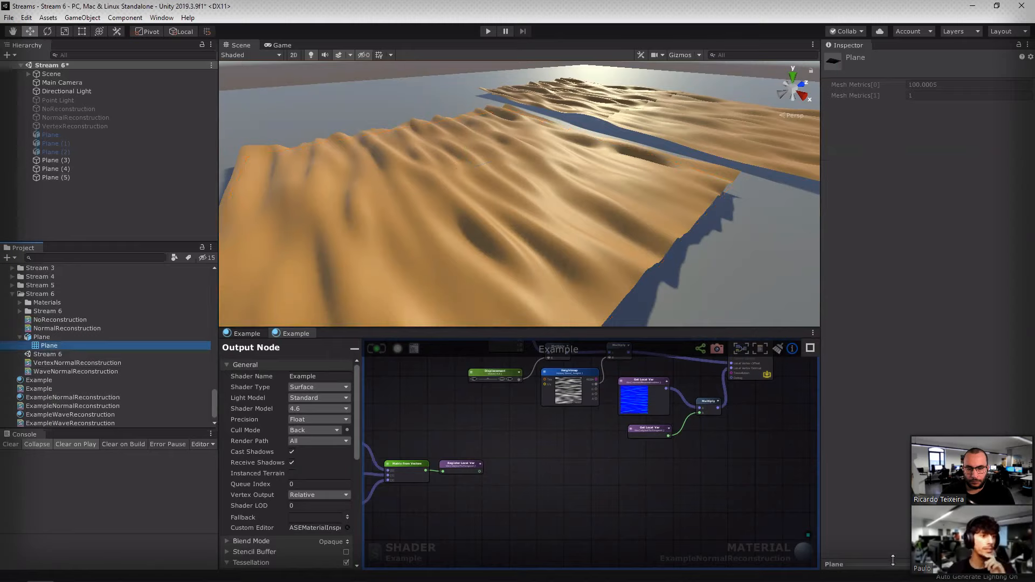
{"action": "left_click", "coordinate": [863, 565]}
{"action": "left_click_drag", "start_coordinate": [916, 425], "coordinate": [890, 502]}
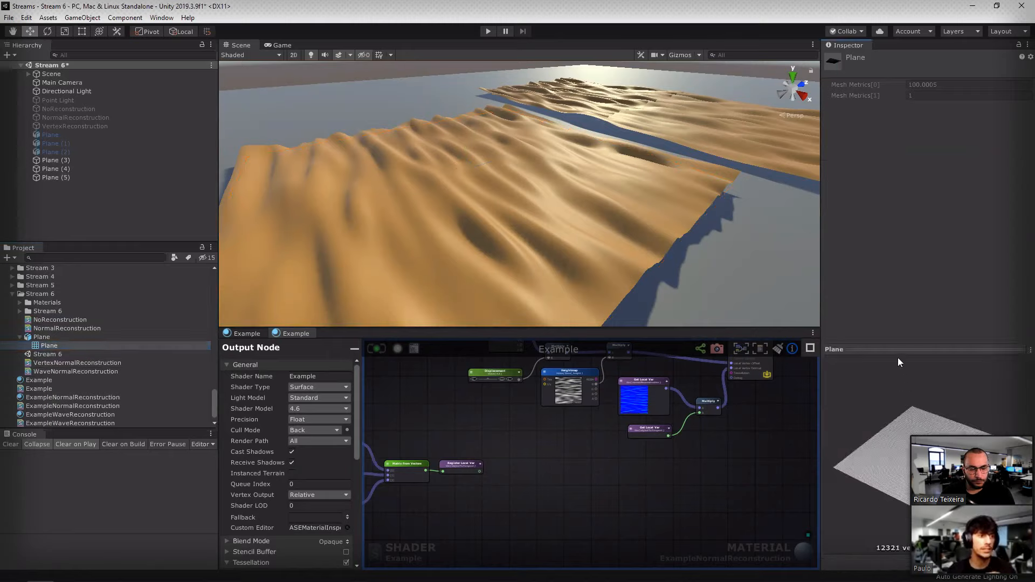
{"action": "left_click_drag", "start_coordinate": [897, 351], "coordinate": [869, 317]}
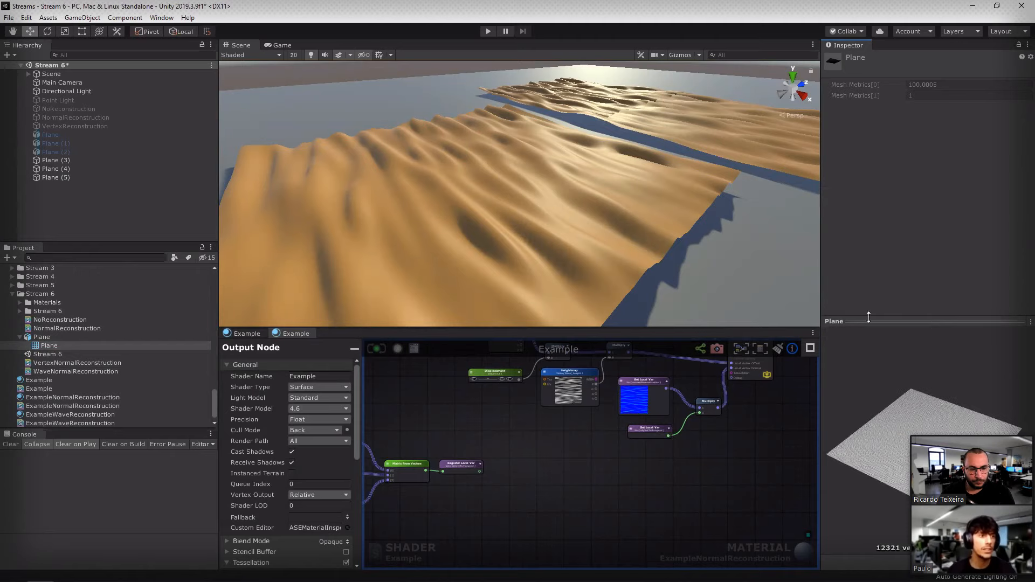
{"action": "left_click", "coordinate": [529, 217]}
{"action": "left_click", "coordinate": [257, 56]}
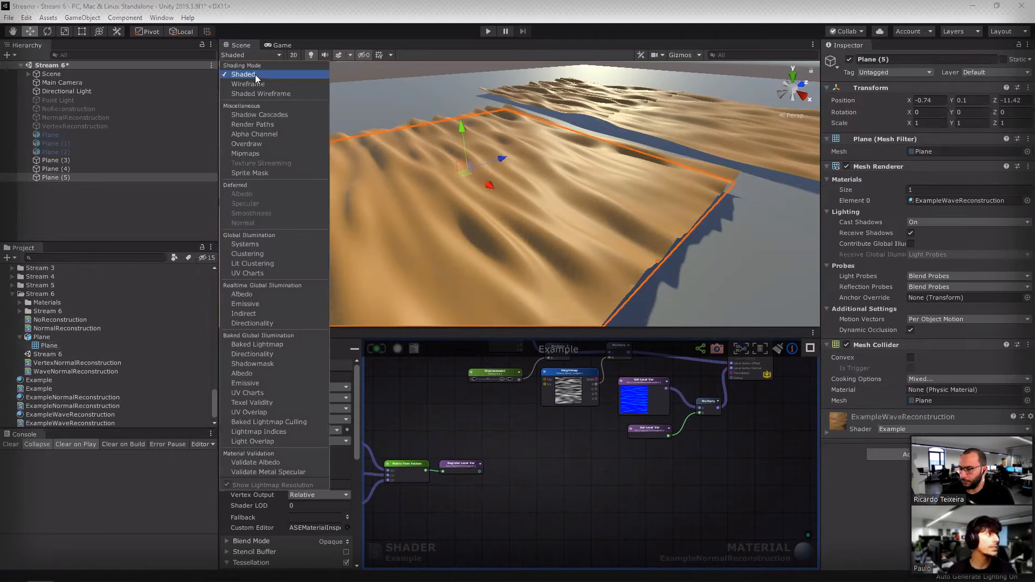
{"action": "left_click", "coordinate": [551, 463]}
Step: Disable Tessellation in the shader's output node settings and re-enable it
{"action": "scroll", "coordinate": [307, 497], "scroll_direction": "down", "scroll_amount": 3}
{"action": "scroll", "coordinate": [307, 497], "scroll_direction": "down", "scroll_amount": 3}
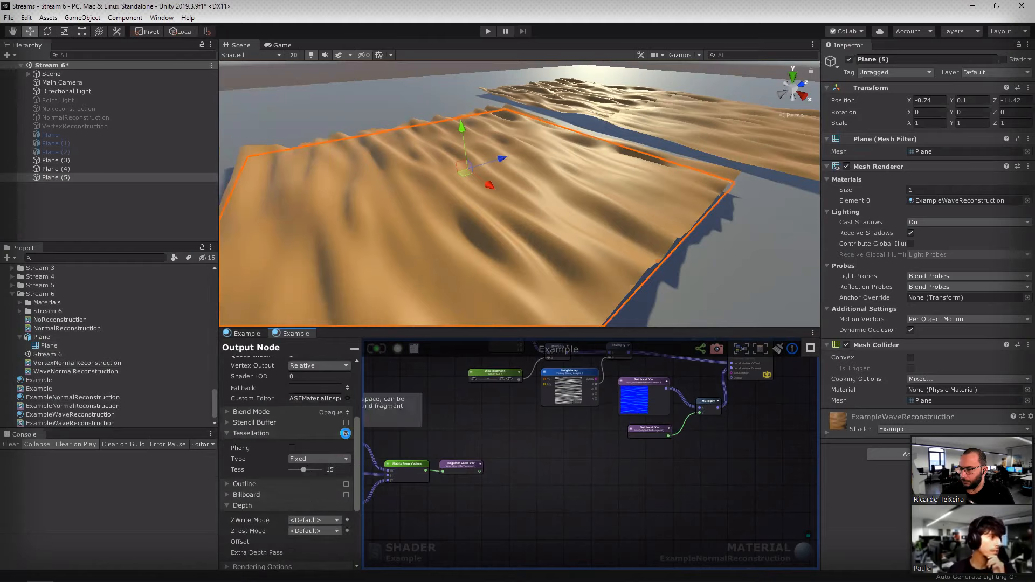
{"action": "left_click", "coordinate": [346, 434]}
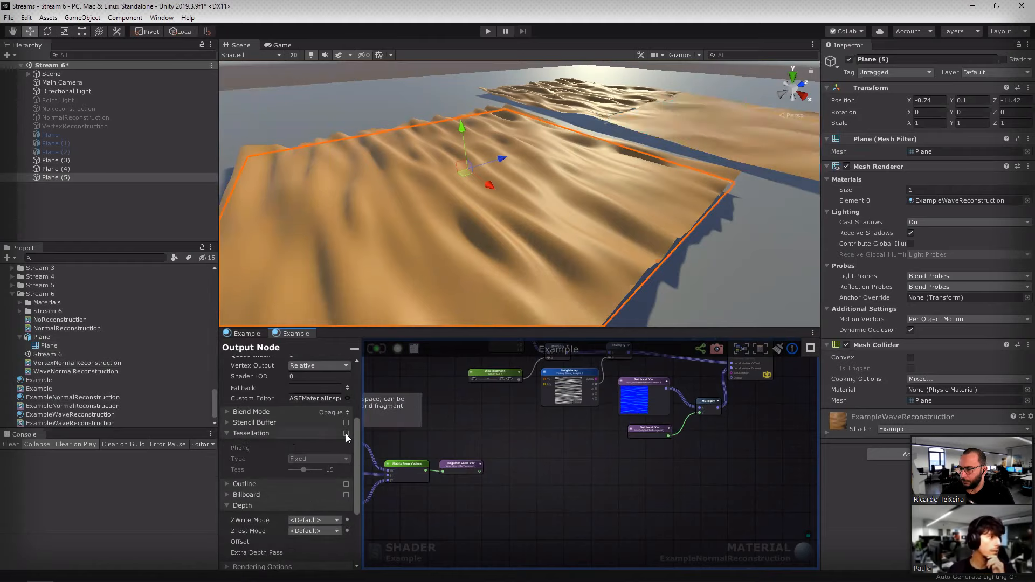
{"action": "left_click", "coordinate": [345, 433]}
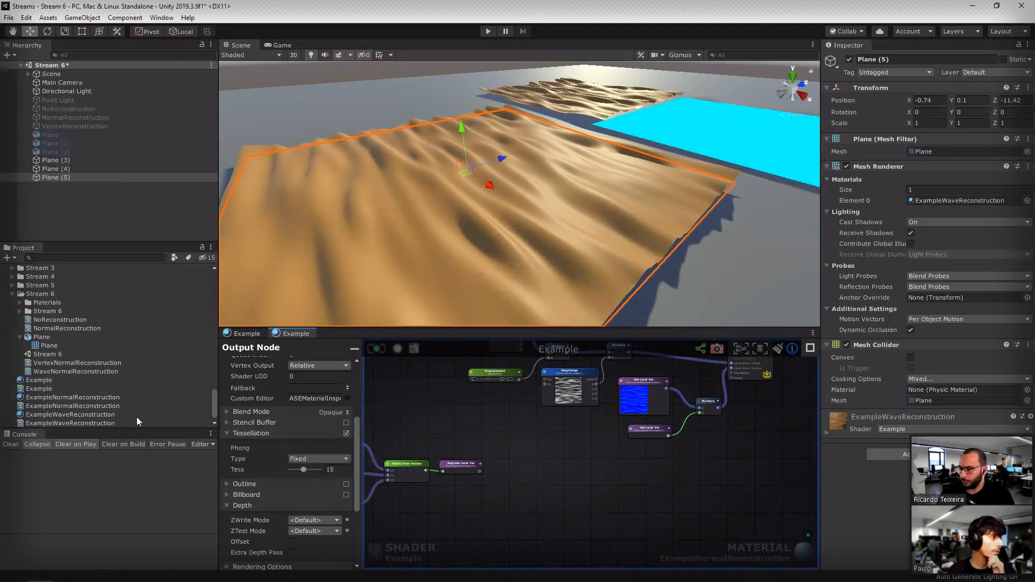
Step: Close the first open shader graph and disable Tessellation in the ExampleNormalReconstruction shader
{"action": "scroll", "coordinate": [73, 418], "scroll_direction": "down", "scroll_amount": 1}
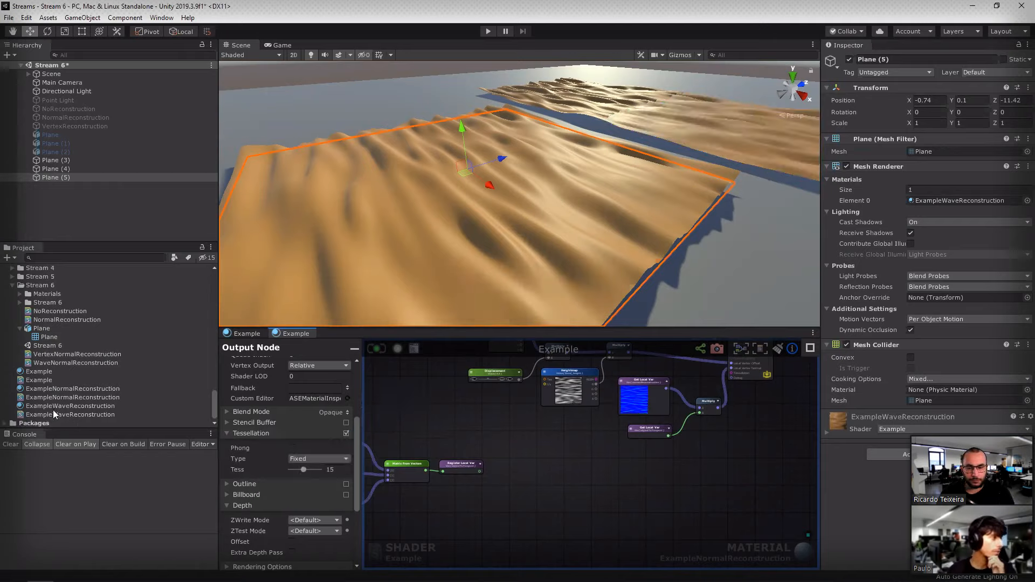
{"action": "left_click", "coordinate": [59, 406]}
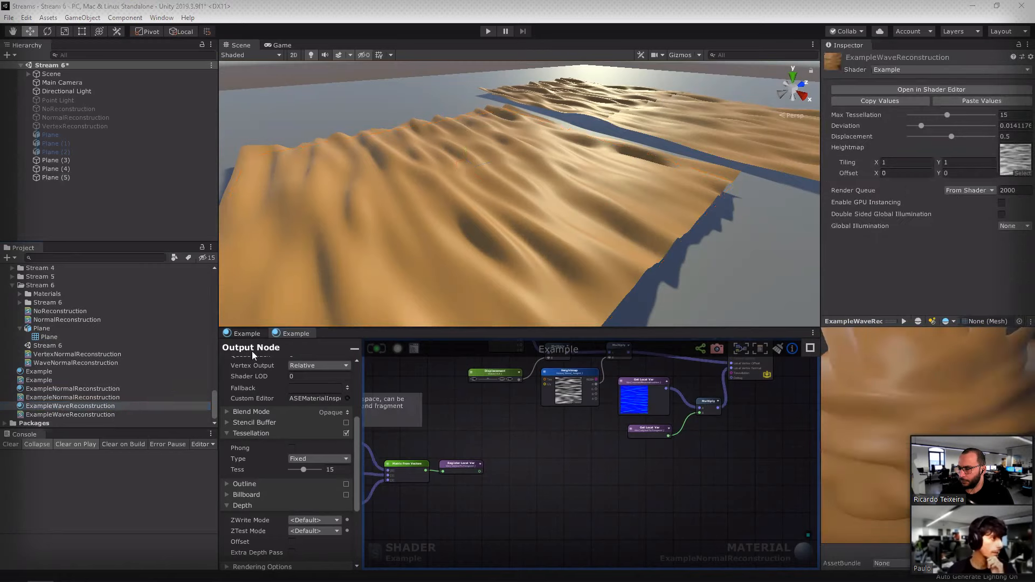
{"action": "middle_click", "coordinate": [239, 336]}
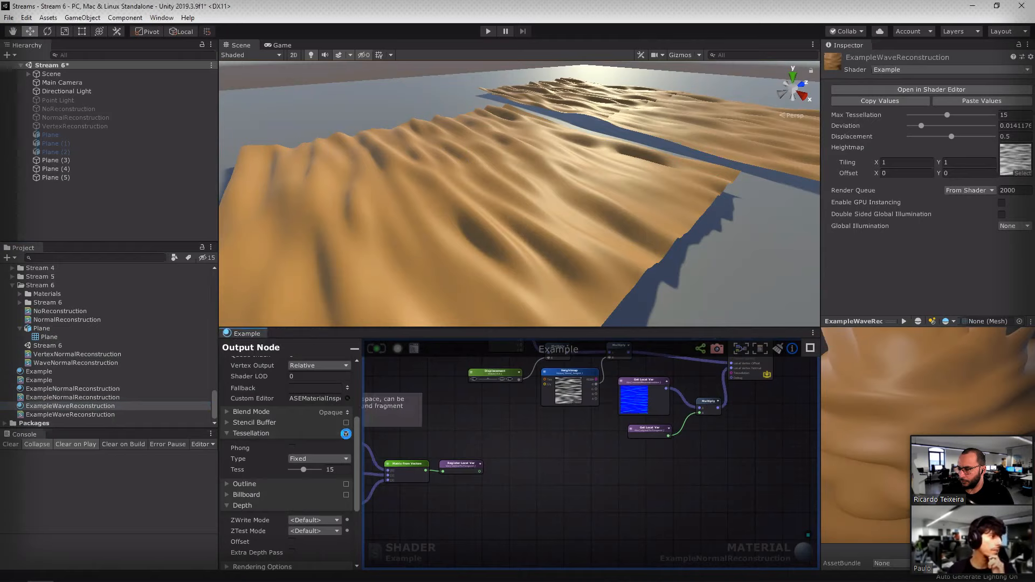
{"action": "left_click", "coordinate": [346, 433]}
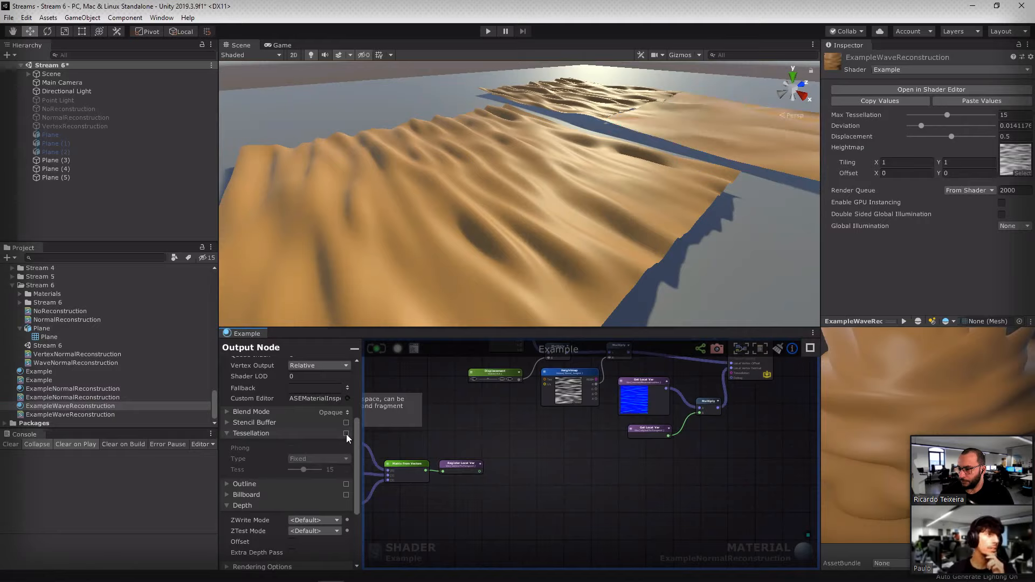
Step: Apply the ExampleNormalReconstruction material to the flattened Plane (4) and close the open ExampleNormalReconstruction graph
{"action": "middle_click_drag", "start_coordinate": [612, 240], "coordinate": [556, 256]}
{"action": "left_click", "coordinate": [556, 255]}
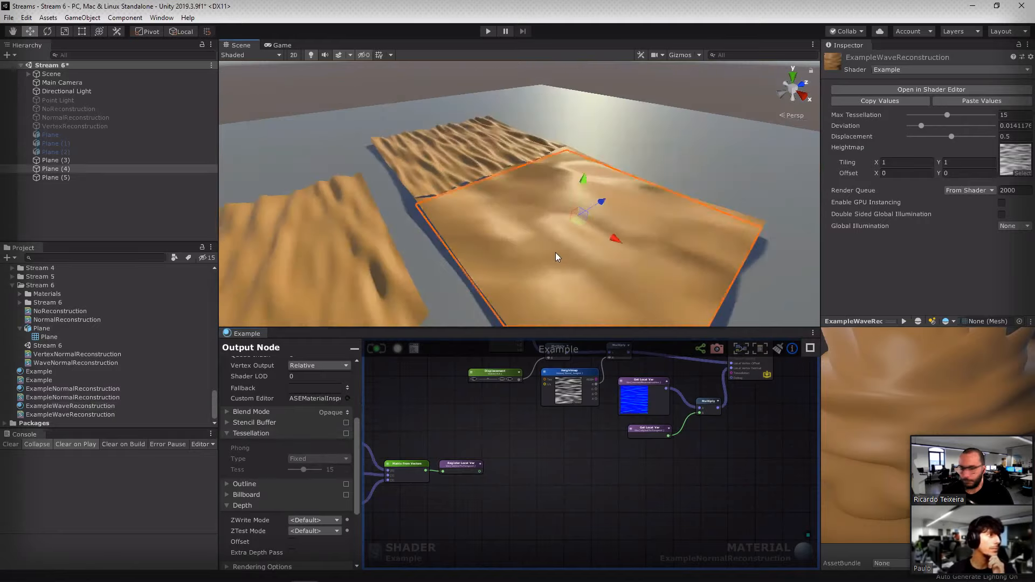
{"action": "left_click", "coordinate": [335, 296]}
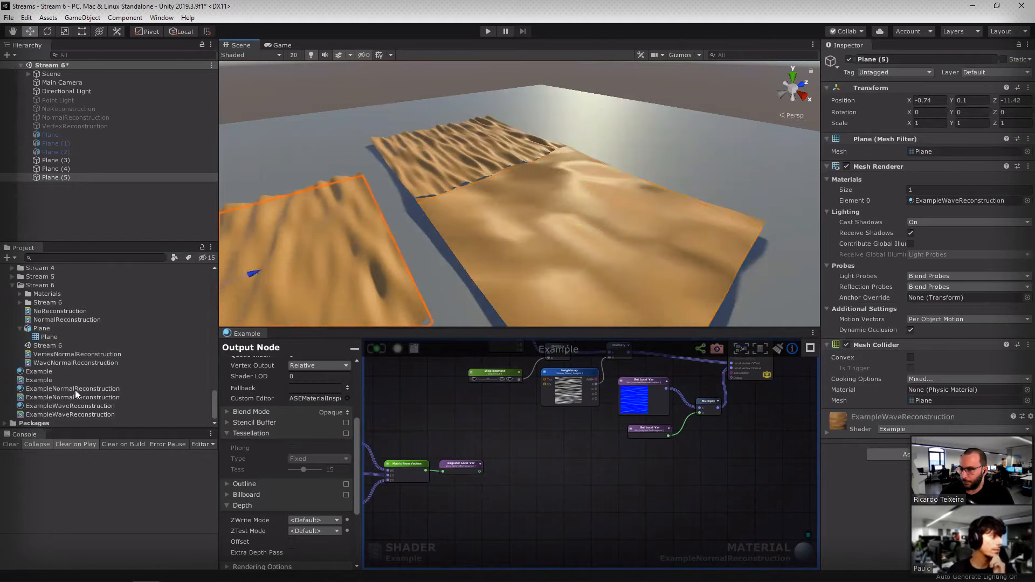
{"action": "left_click_drag", "start_coordinate": [75, 389], "coordinate": [604, 242]}
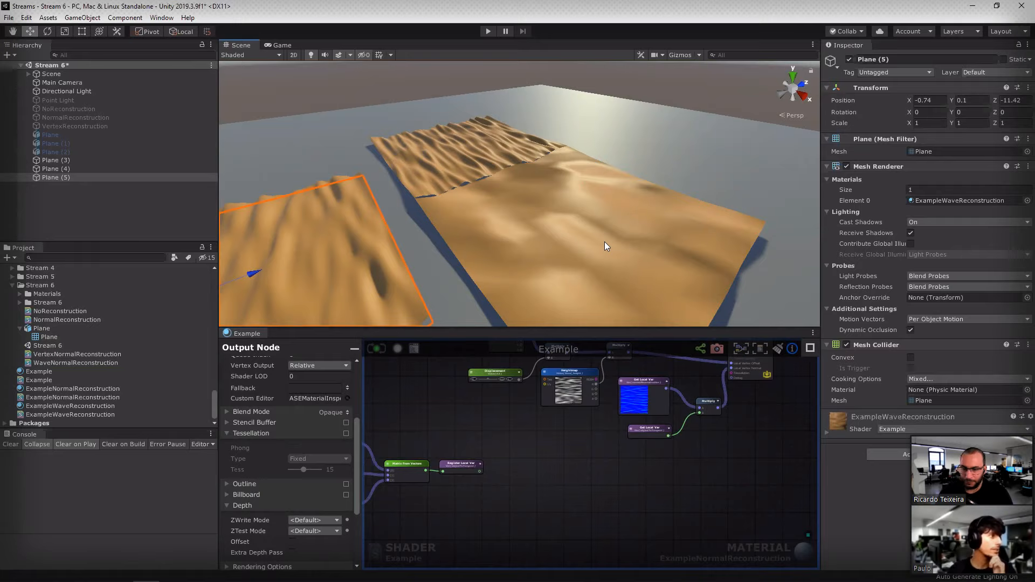
{"action": "middle_click", "coordinate": [254, 335]}
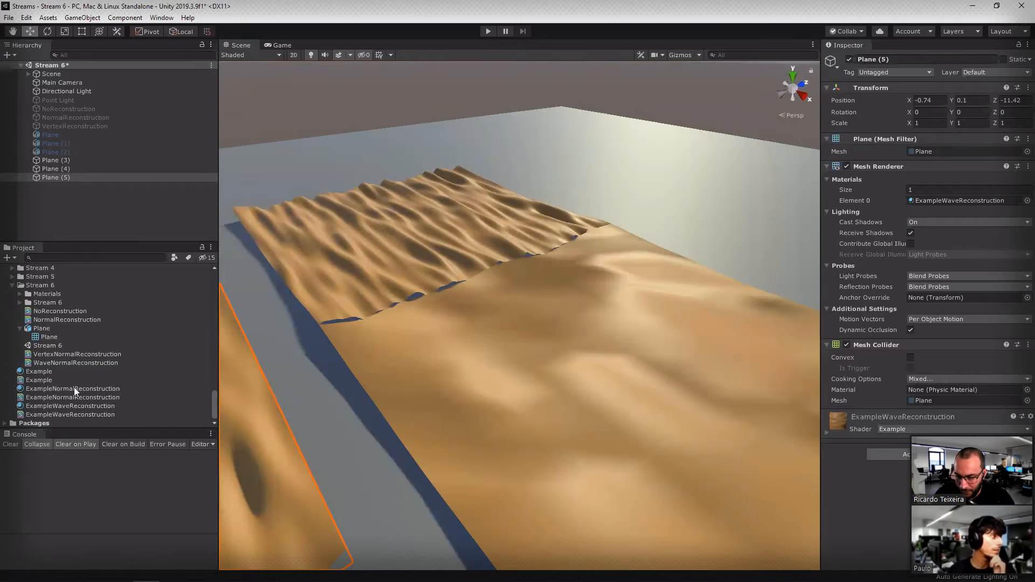
Step: Open the ExampleWaveReconstruction shader graph, dock its editor below the scene view and enlarge it
{"action": "left_click", "coordinate": [73, 388]}
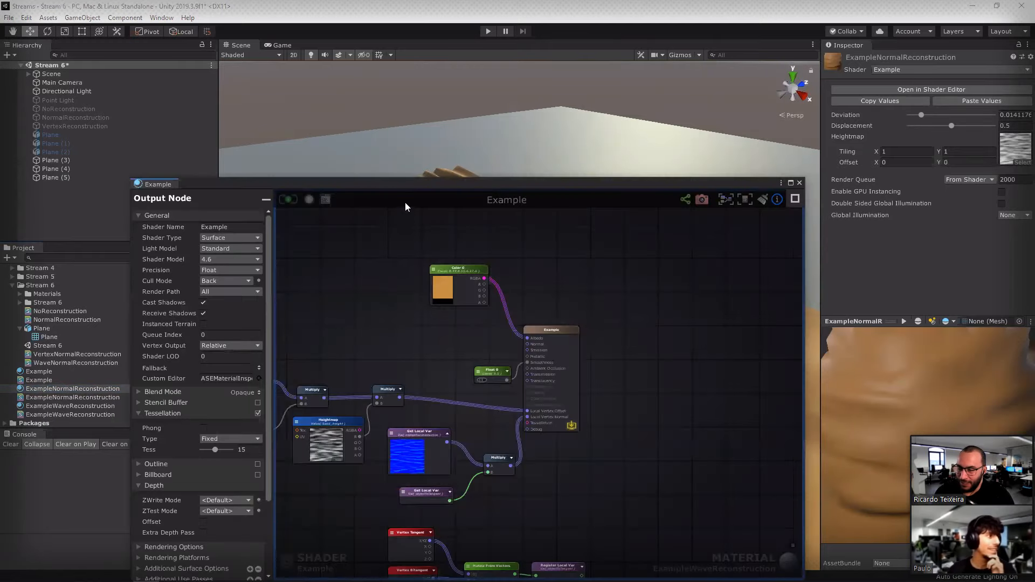
{"action": "left_click_drag", "start_coordinate": [448, 182], "coordinate": [611, 172]}
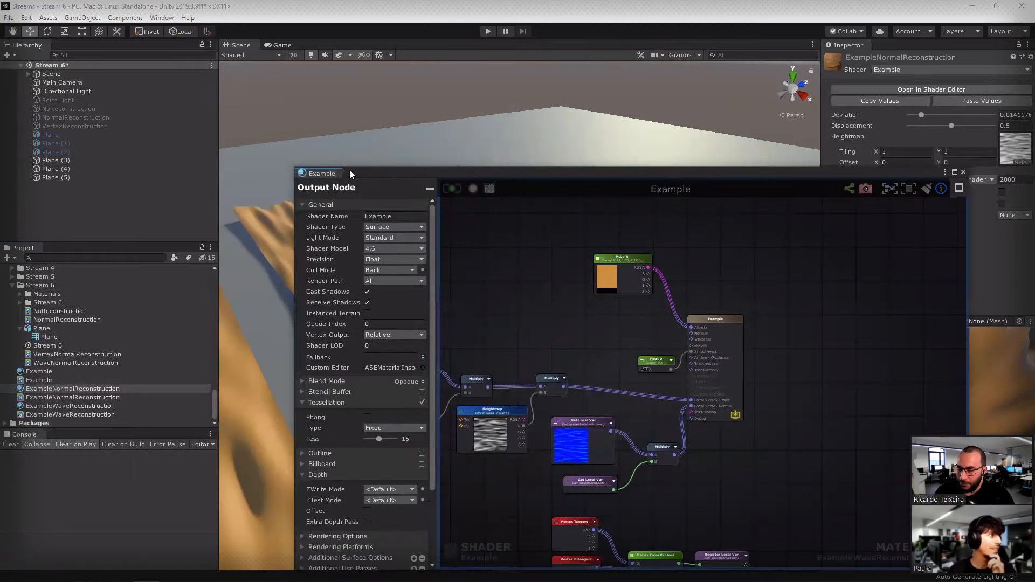
{"action": "left_click_drag", "start_coordinate": [326, 173], "coordinate": [267, 554]}
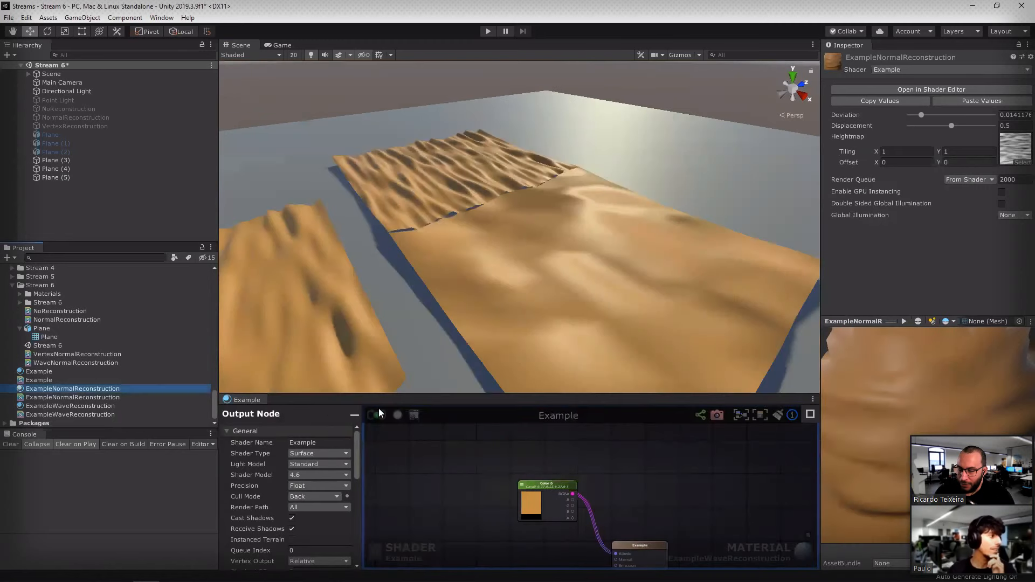
{"action": "left_click_drag", "start_coordinate": [385, 401], "coordinate": [324, 252]}
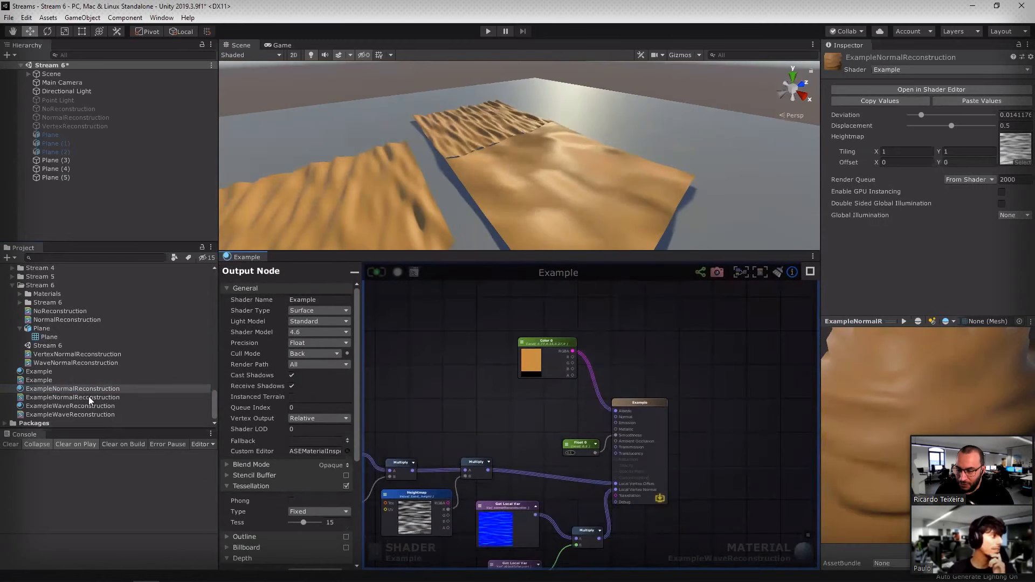
Step: Re-enable Tessellation in the ExampleNormalReconstruction shader and disable it in the ExampleWaveReconstruction shader
{"action": "left_click", "coordinate": [78, 408]}
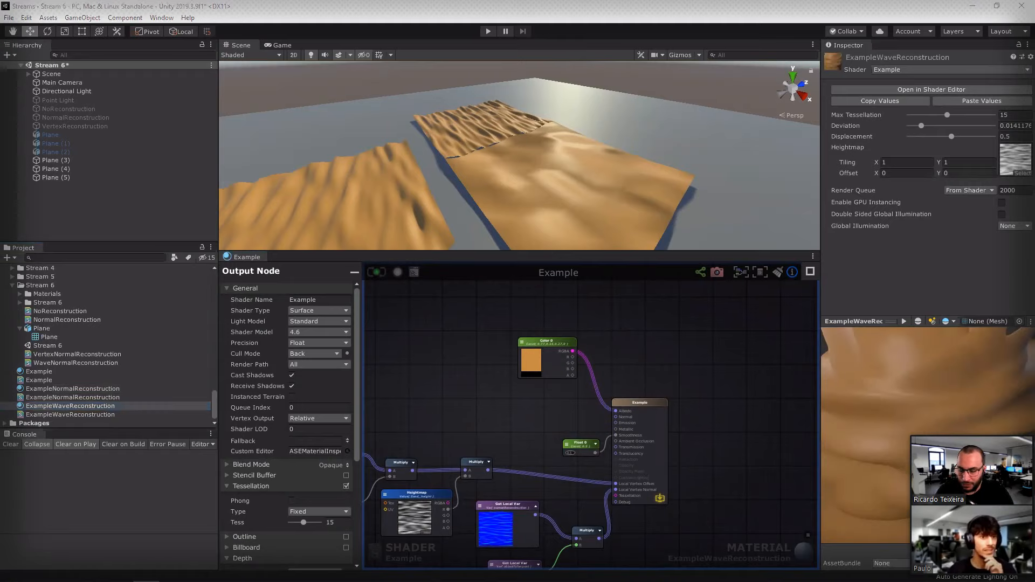
{"action": "left_click", "coordinate": [88, 407]}
{"action": "double_click", "coordinate": [80, 388]}
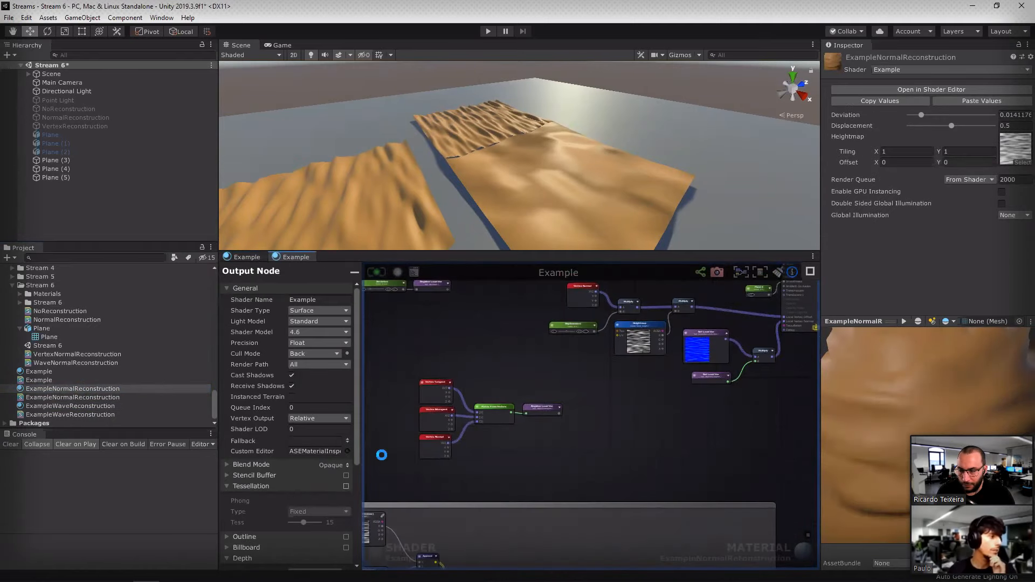
{"action": "left_click", "coordinate": [243, 258]}
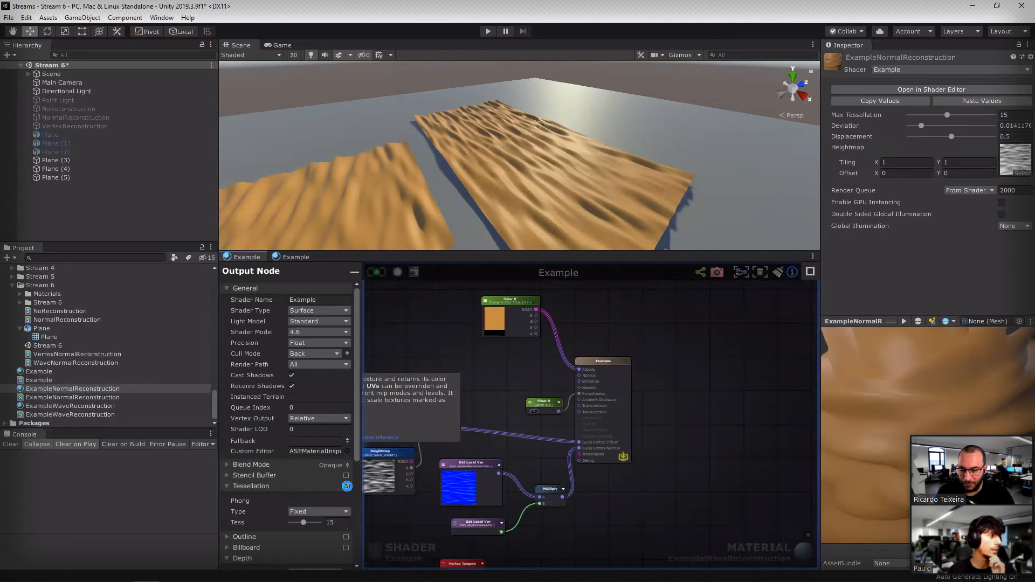
{"action": "left_click", "coordinate": [346, 486]}
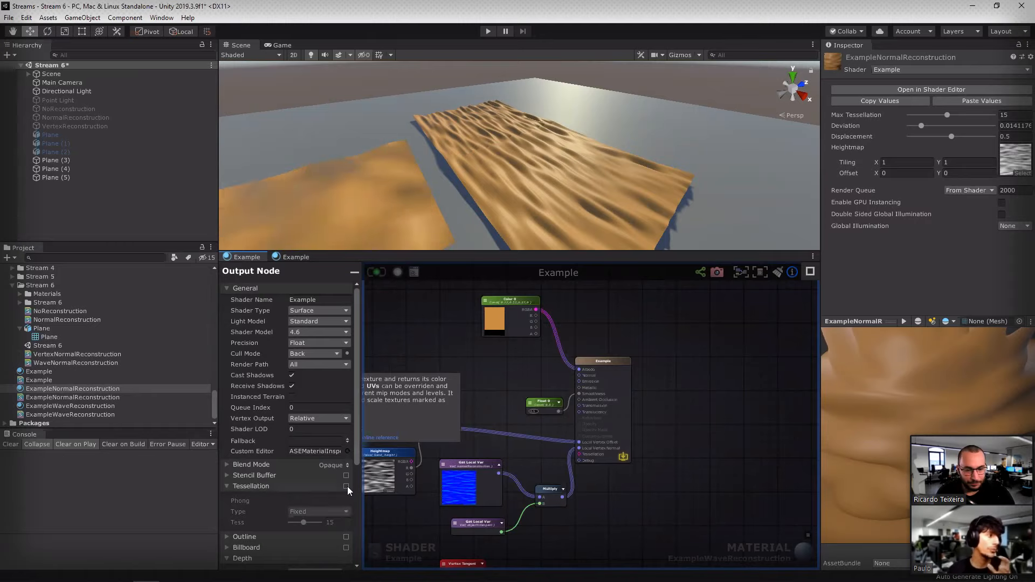
Step: Display the scene as Shaded Wireframe and examine the triangle density of Plane (5) up close
{"action": "left_click_drag", "start_coordinate": [511, 252], "coordinate": [505, 473]}
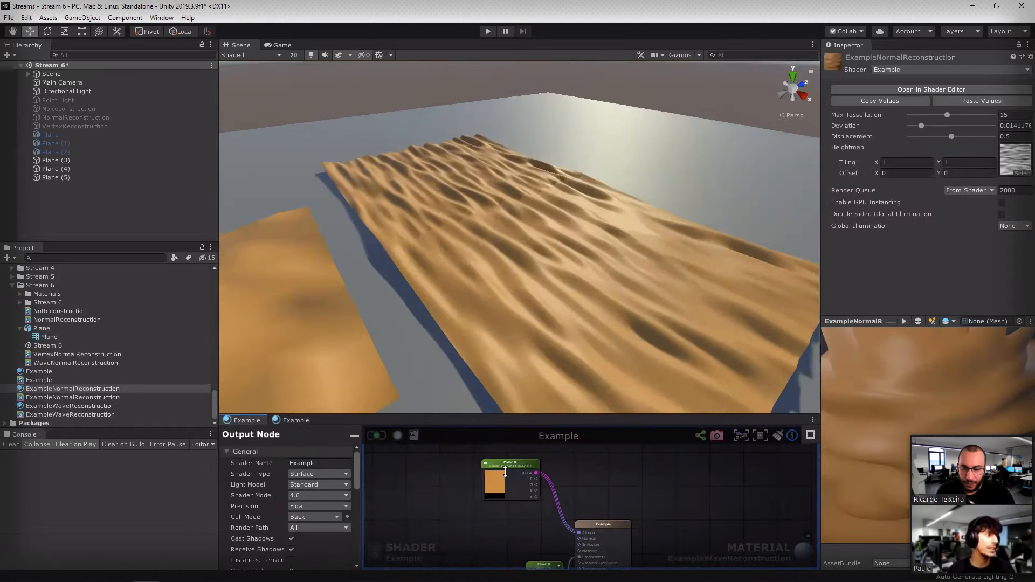
{"action": "mouse_move", "coordinate": [458, 324]}
{"action": "right_mouse_down"}
{"action": "mouse_move", "coordinate": [578, 273]}
{"action": "mouse_move", "coordinate": [630, 301]}
{"action": "mouse_move", "coordinate": [585, 320]}
{"action": "mouse_move", "coordinate": [452, 306]}
{"action": "mouse_move", "coordinate": [497, 298]}
{"action": "right_mouse_up"}
{"action": "left_click", "coordinate": [497, 298]}
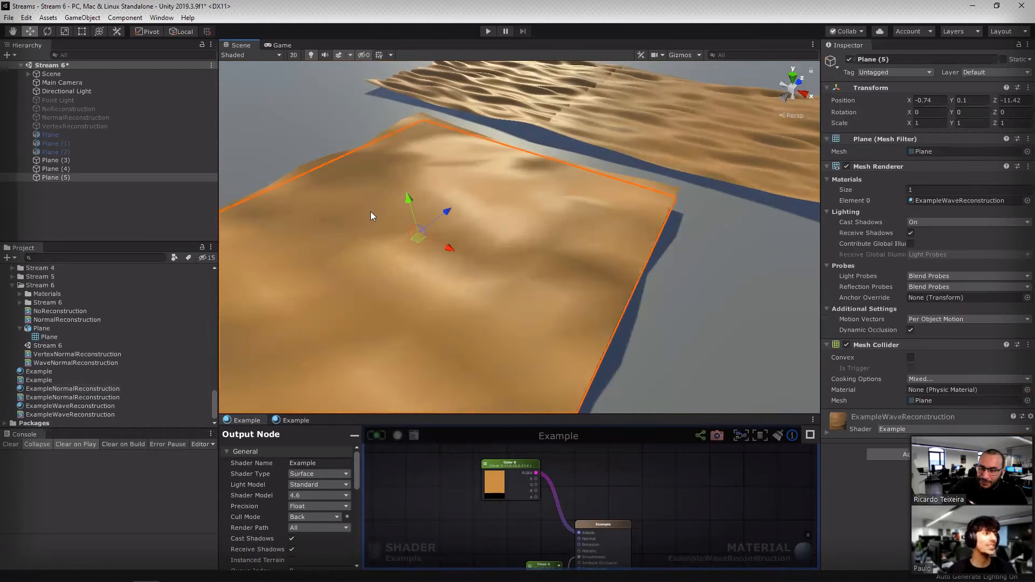
{"action": "right_click_drag", "start_coordinate": [582, 316], "coordinate": [486, 250]}
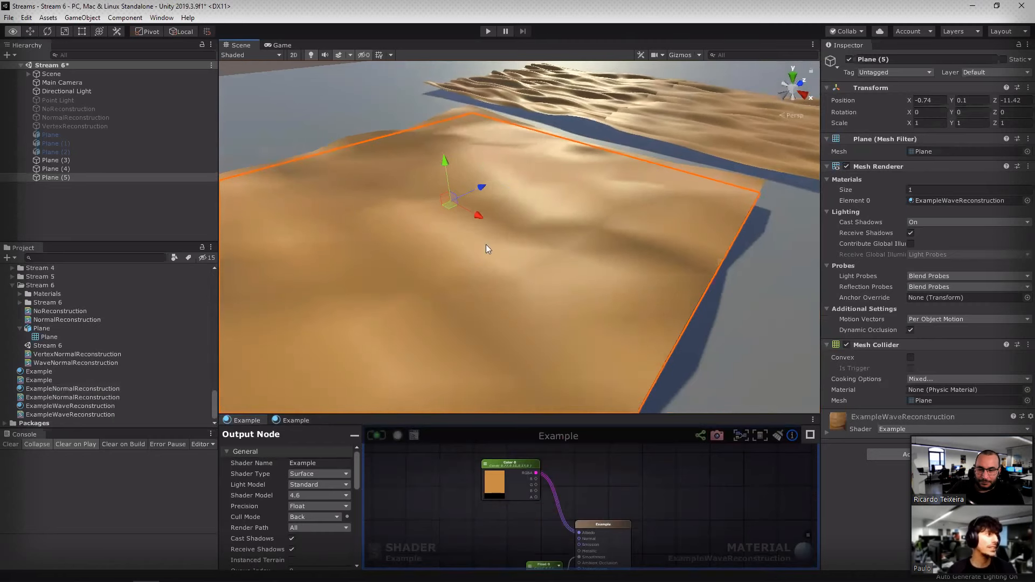
{"action": "left_click", "coordinate": [244, 55]}
{"action": "left_click", "coordinate": [251, 92]}
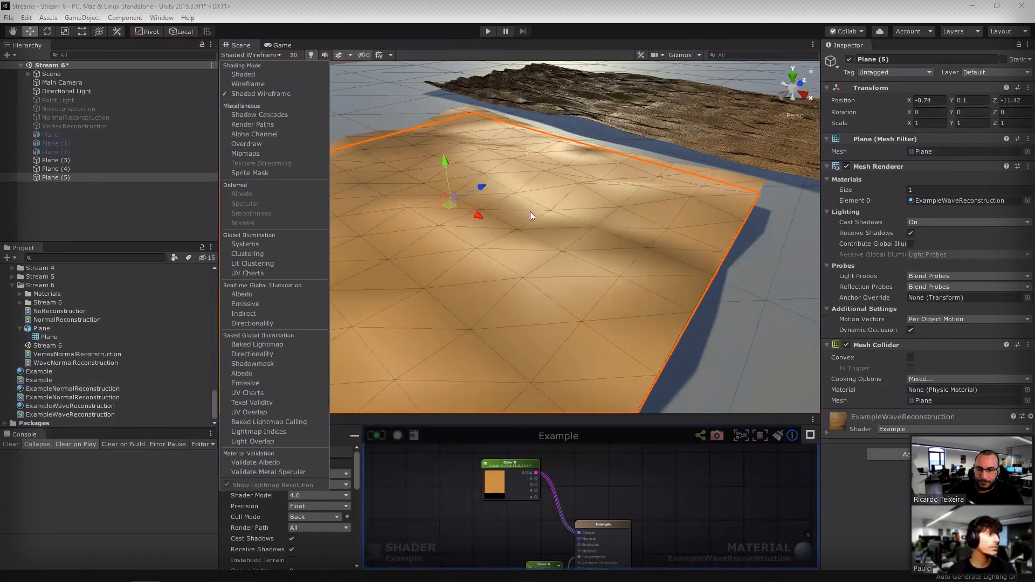
{"action": "left_click", "coordinate": [529, 215]}
{"action": "right_click_drag", "start_coordinate": [529, 215], "coordinate": [545, 221]}
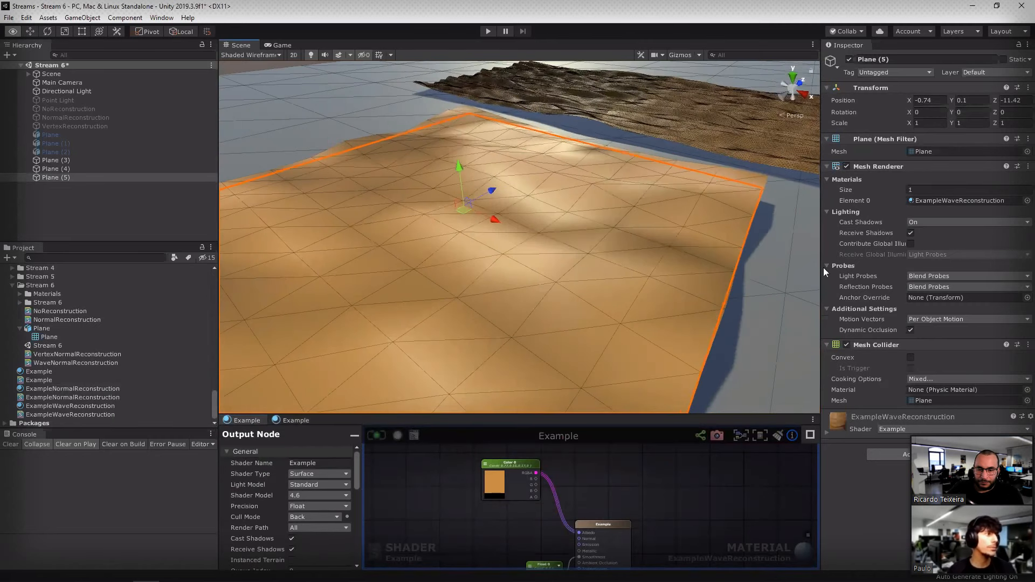
Step: Replace the Mesh Filter mesh of Plane (5) with the denser Plane mesh and inspect its displaced wireframe
{"action": "left_click", "coordinate": [1028, 152]}
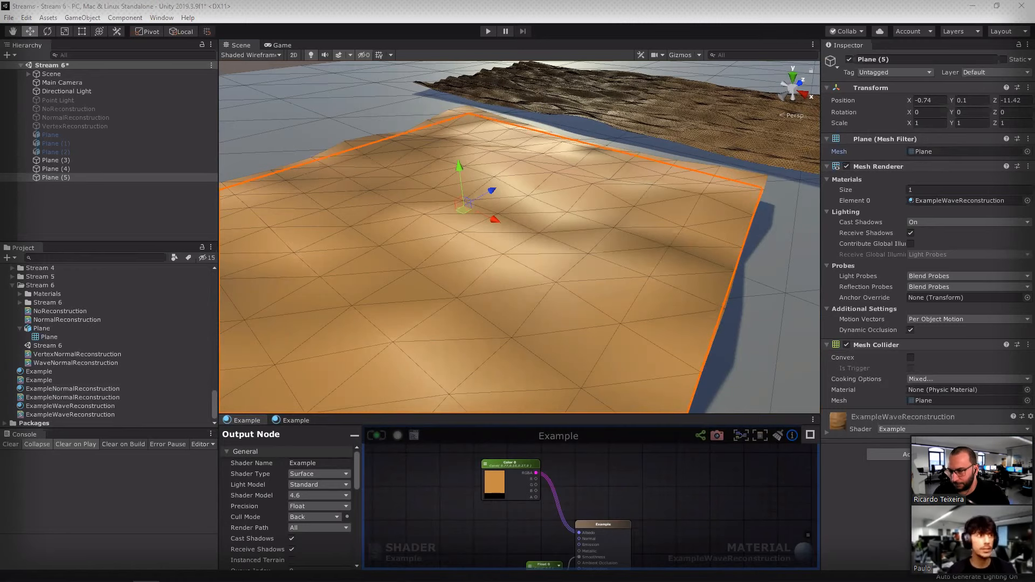
{"action": "mouse_move", "coordinate": [611, 363]}
{"action": "right_mouse_down"}
{"action": "mouse_move", "coordinate": [591, 377]}
{"action": "mouse_move", "coordinate": [617, 347]}
{"action": "right_mouse_up"}
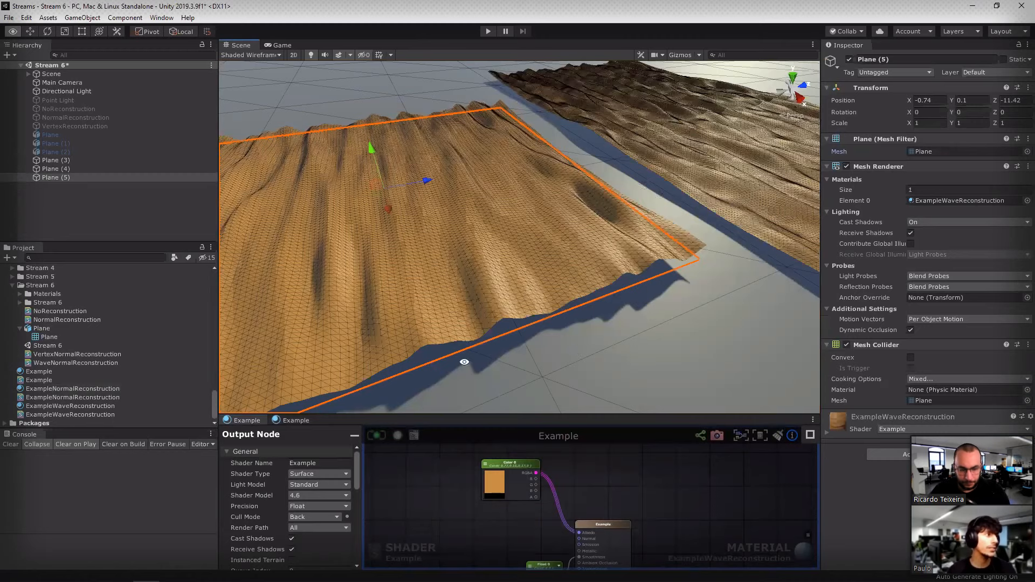
{"action": "mouse_move", "coordinate": [464, 362]}
{"action": "right_mouse_down"}
{"action": "mouse_move", "coordinate": [566, 372]}
{"action": "mouse_move", "coordinate": [462, 363]}
{"action": "mouse_move", "coordinate": [486, 381]}
{"action": "right_mouse_up"}
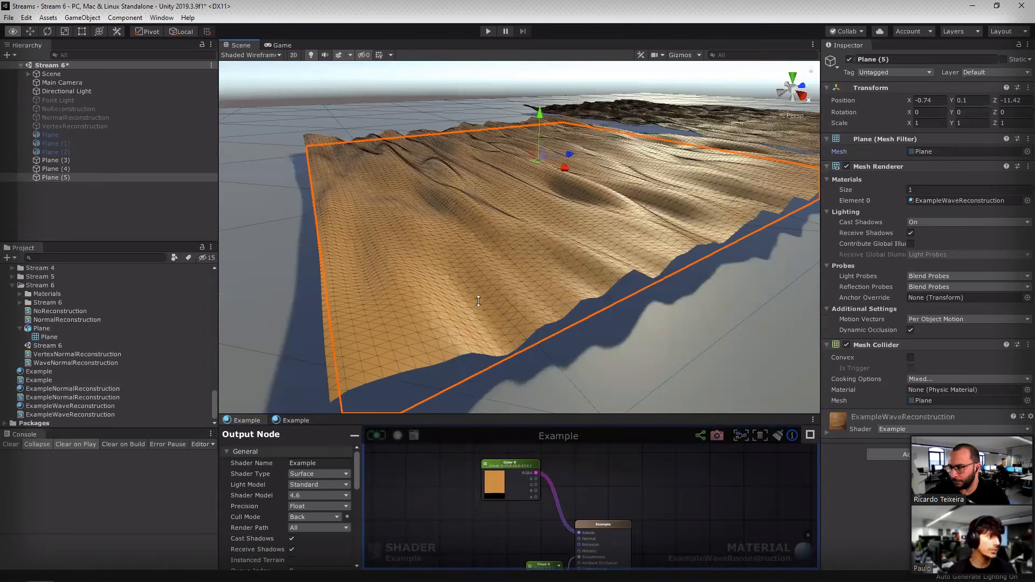
{"action": "left_click_drag", "start_coordinate": [478, 300], "coordinate": [389, 448], "text": "alt"}
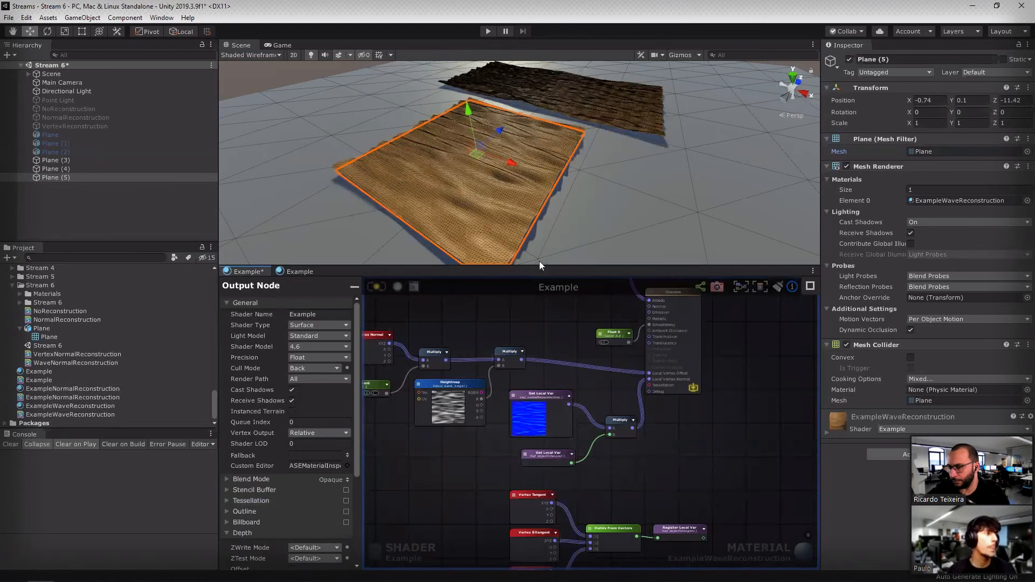
Step: Return the scene view to Shaded display and view the sand planes from a lower angle
{"action": "left_click", "coordinate": [249, 55]}
{"action": "left_click", "coordinate": [246, 75]}
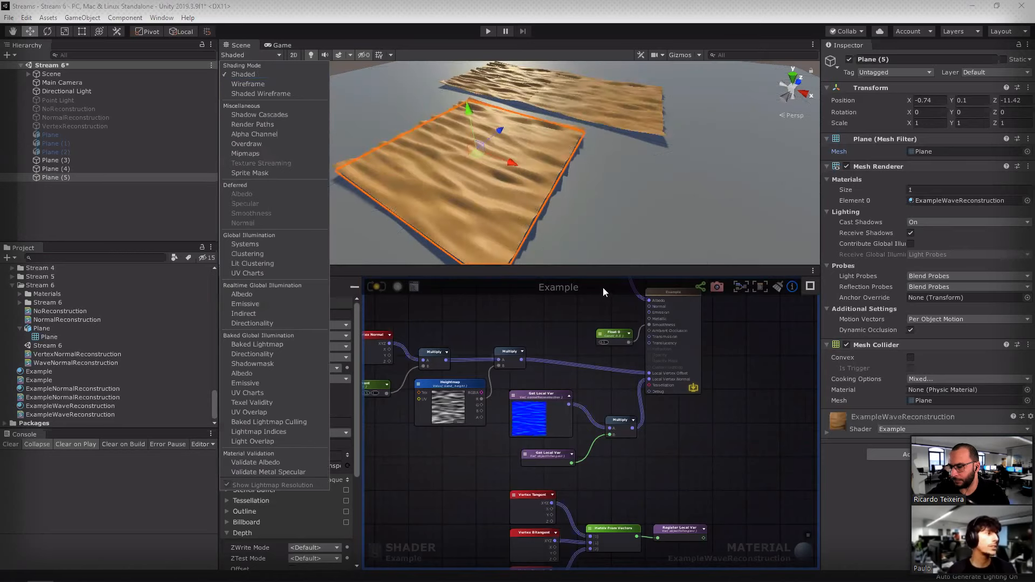
{"action": "left_click", "coordinate": [624, 198]}
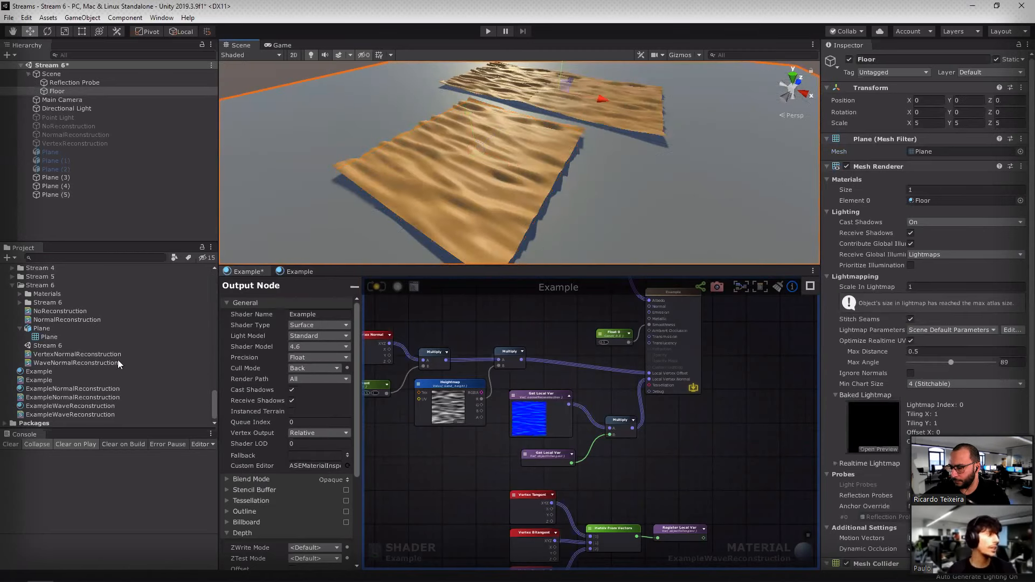
{"action": "left_click_drag", "start_coordinate": [527, 212], "coordinate": [572, 188], "text": "alt"}
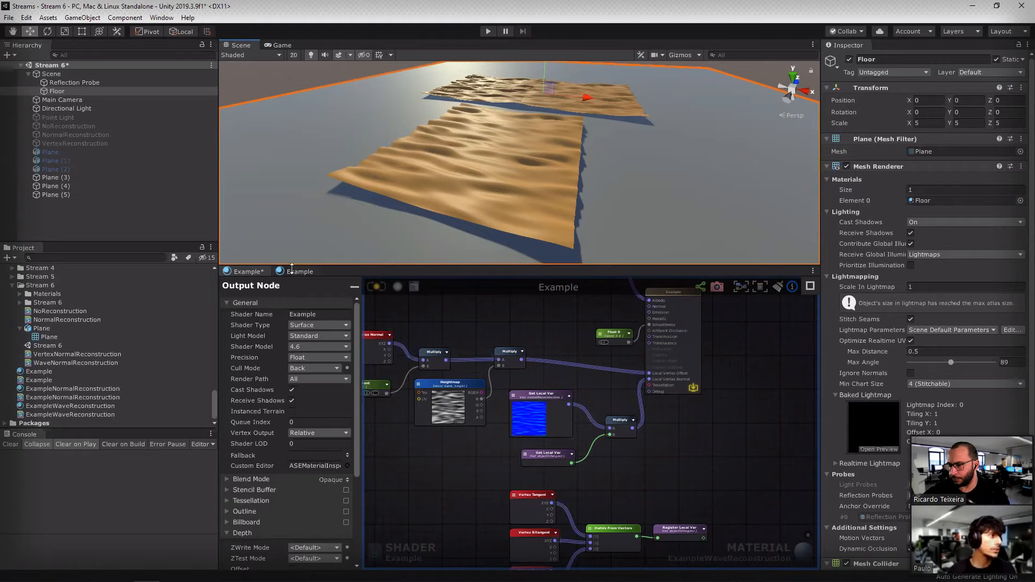
Step: Reload the ExampleWaveReconstruction shader without saving changes and delete the commented heightmap normal reconstruction node group
{"action": "double_click", "coordinate": [73, 406]}
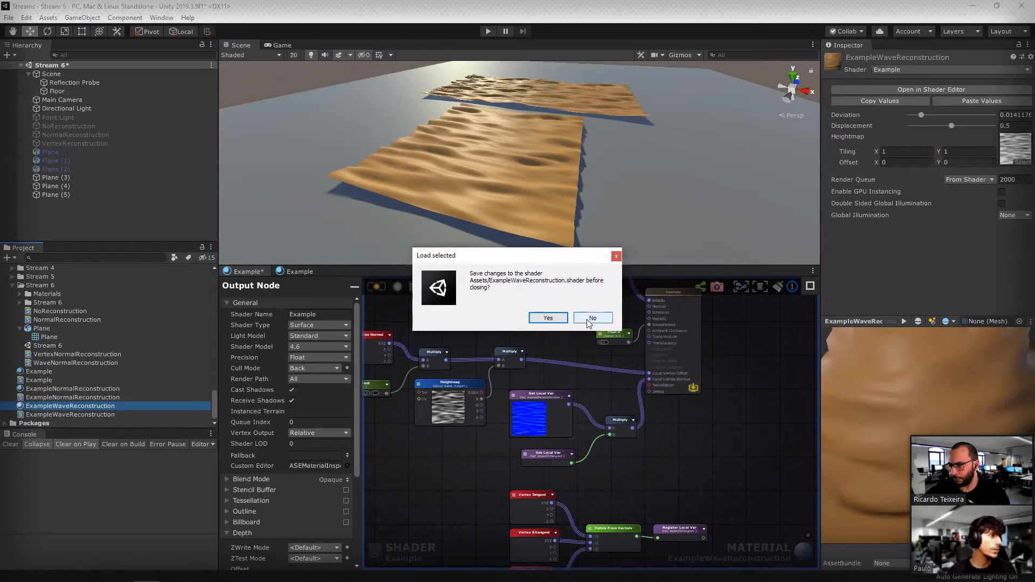
{"action": "left_click", "coordinate": [587, 318]}
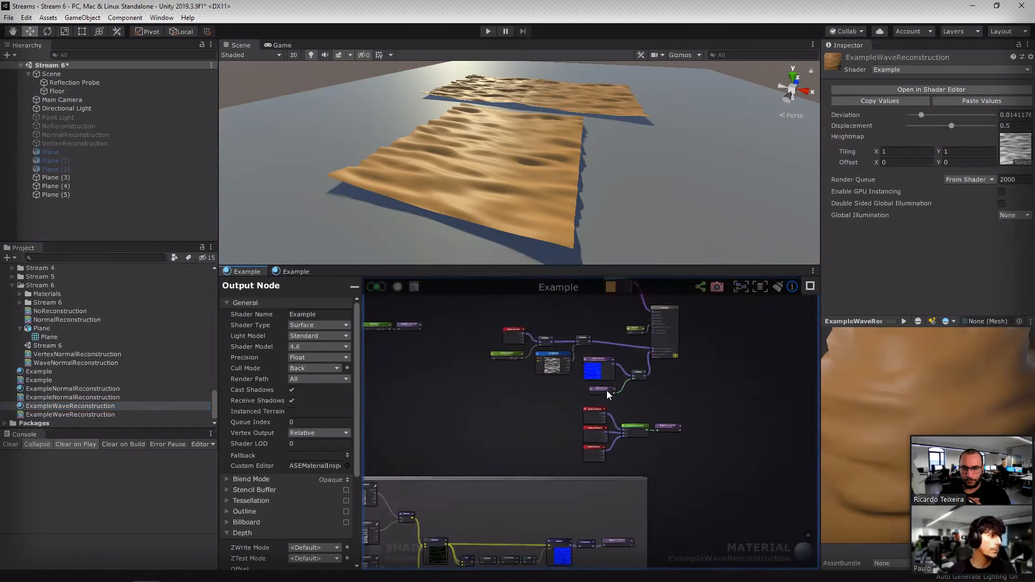
{"action": "scroll", "coordinate": [702, 348], "scroll_direction": "down", "scroll_amount": 6}
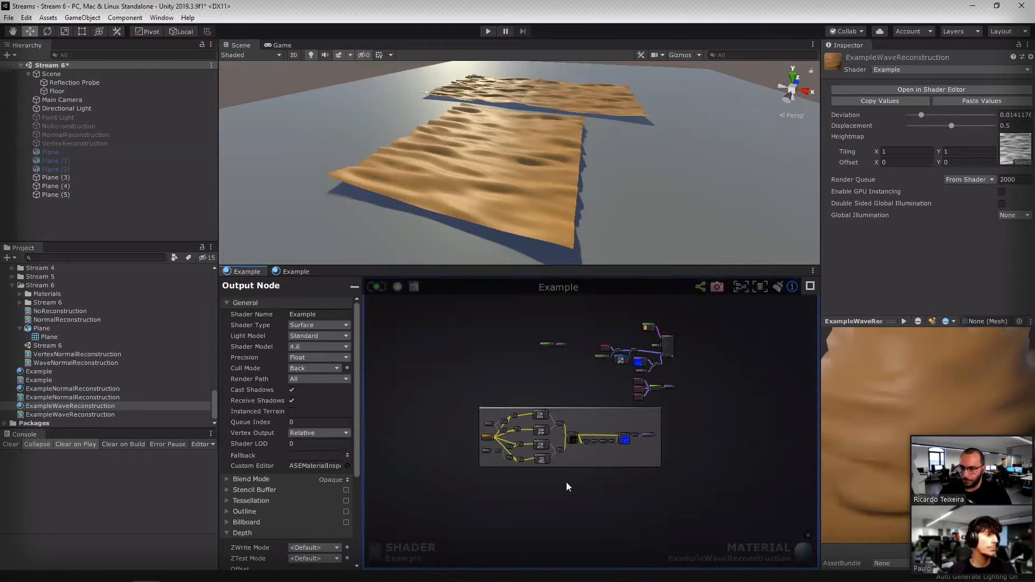
{"action": "left_click_drag", "start_coordinate": [422, 494], "coordinate": [710, 405]}
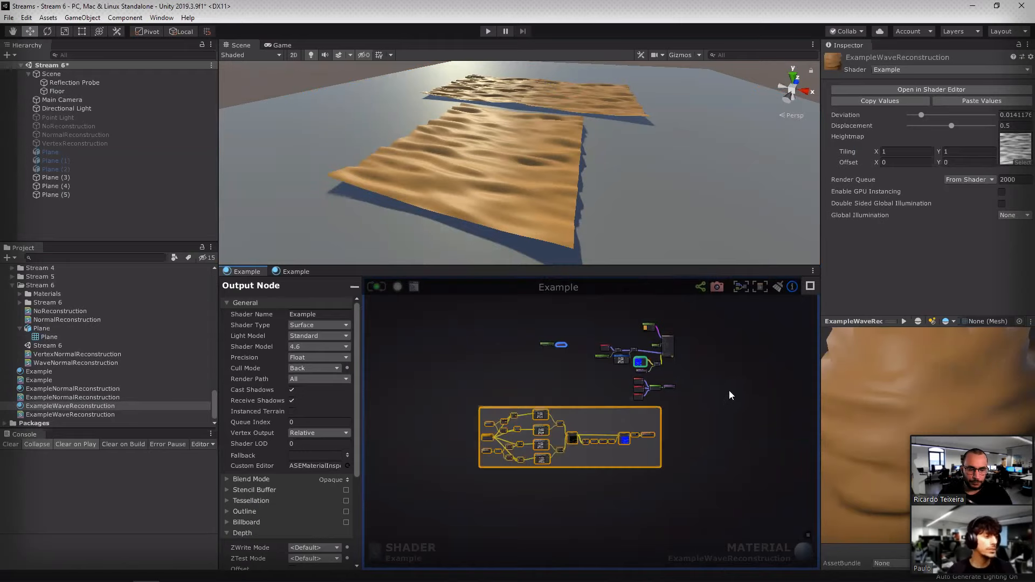
Step: Move the Vertex Tangent, Bitangent and Normal nodes with their matrix and Register Local Var to the left, below the Displacement node
{"action": "scroll", "coordinate": [717, 399], "scroll_direction": "up", "scroll_amount": 8}
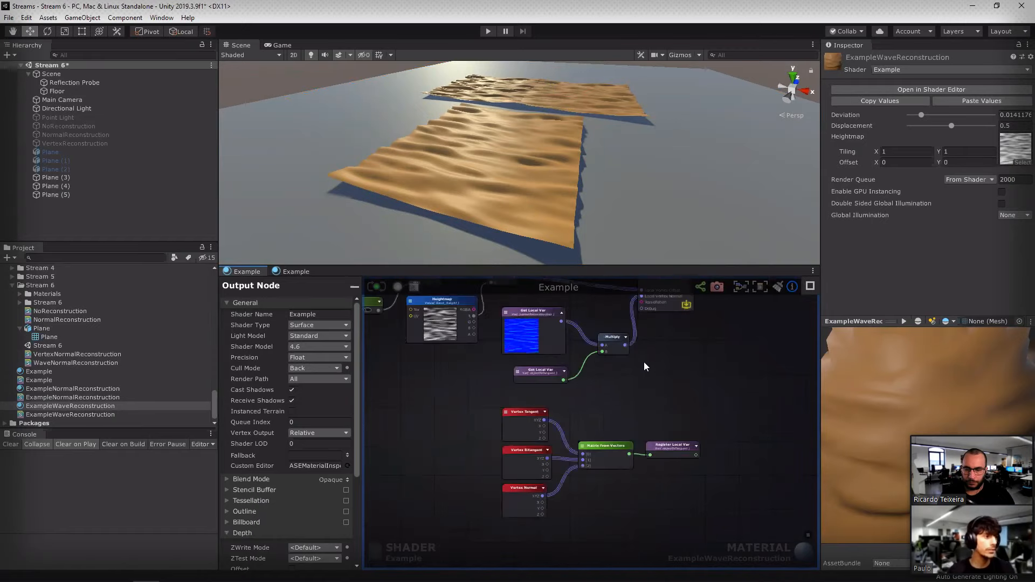
{"action": "scroll", "coordinate": [643, 362], "scroll_direction": "up", "scroll_amount": 1}
{"action": "left_click_drag", "start_coordinate": [426, 413], "coordinate": [730, 523]}
{"action": "scroll", "coordinate": [727, 512], "scroll_direction": "down", "scroll_amount": 4}
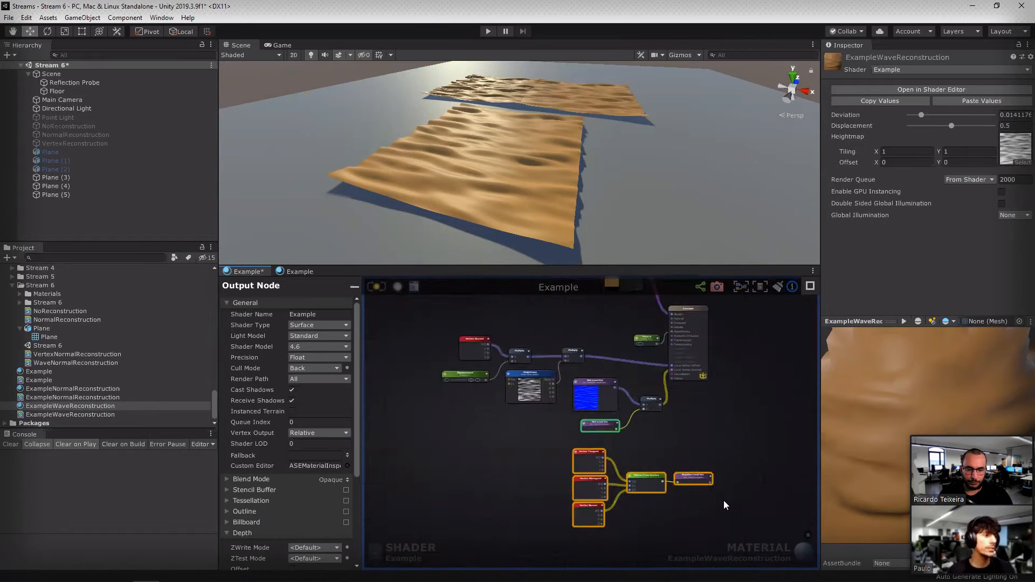
{"action": "middle_click_drag", "start_coordinate": [741, 464], "coordinate": [756, 415]}
{"action": "left_click_drag", "start_coordinate": [621, 416], "coordinate": [523, 425]}
{"action": "middle_click_drag", "start_coordinate": [524, 425], "coordinate": [709, 382]}
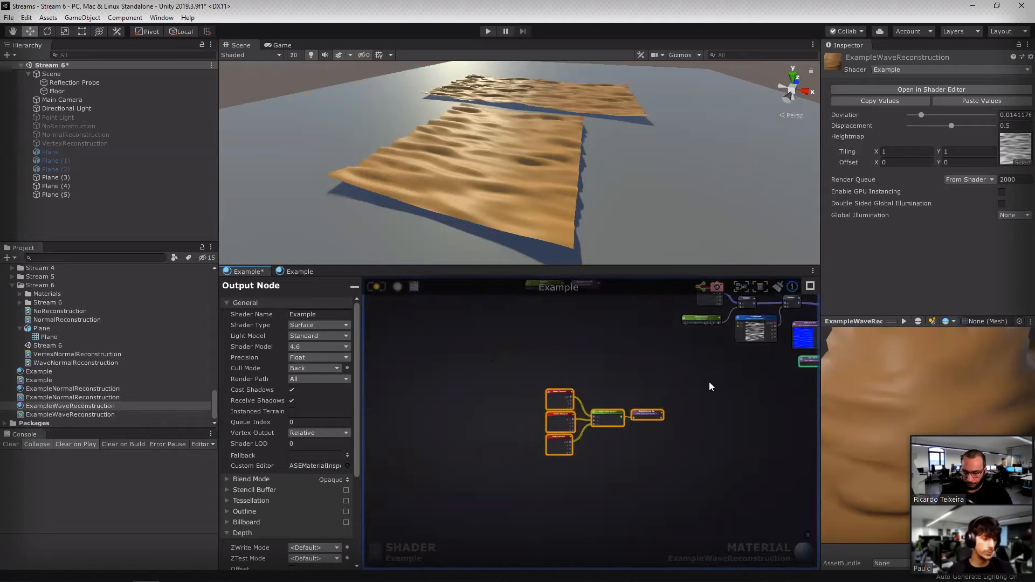
Step: Enclose the Vertex Tangent, Bitangent and Normal matrix nodes in a comment frame and move the frame away from the main graph
{"action": "key", "text": "c"}
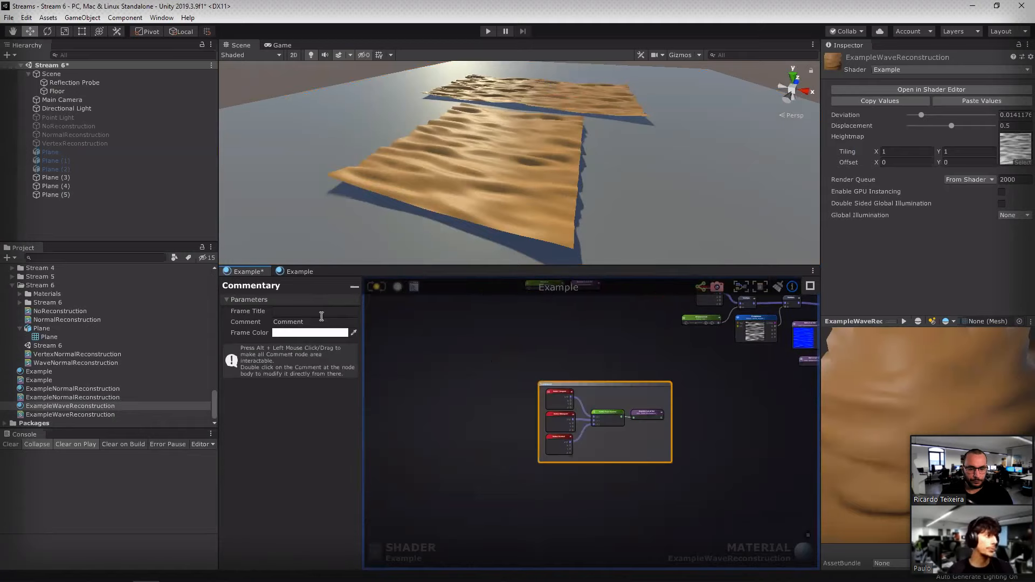
{"action": "left_click", "coordinate": [409, 326]}
{"action": "left_click_drag", "start_coordinate": [544, 383], "coordinate": [318, 354]}
{"action": "middle_click_drag", "start_coordinate": [512, 351], "coordinate": [305, 412]}
{"action": "scroll", "coordinate": [651, 380], "scroll_direction": "up", "scroll_amount": 5}
{"action": "scroll", "coordinate": [635, 368], "scroll_direction": "down", "scroll_amount": 5}
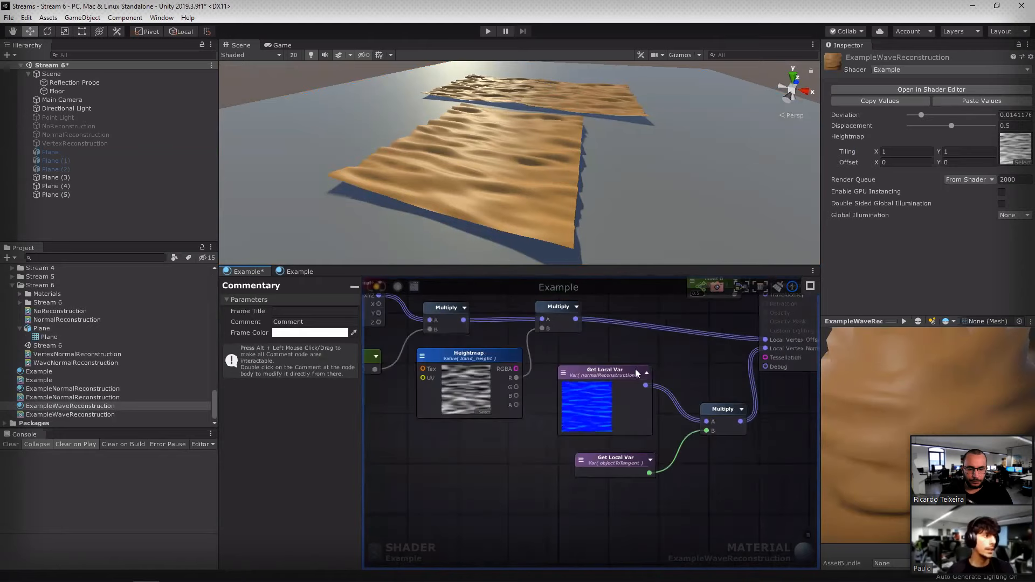
Step: Disconnect the Multiply node from Local Vertex Normal and move it with its two Get Local Var nodes away from the output node
{"action": "left_click", "coordinate": [564, 373]}
{"action": "left_click_drag", "start_coordinate": [568, 366], "coordinate": [559, 371]}
{"action": "scroll", "coordinate": [664, 416], "scroll_direction": "up", "scroll_amount": 5}
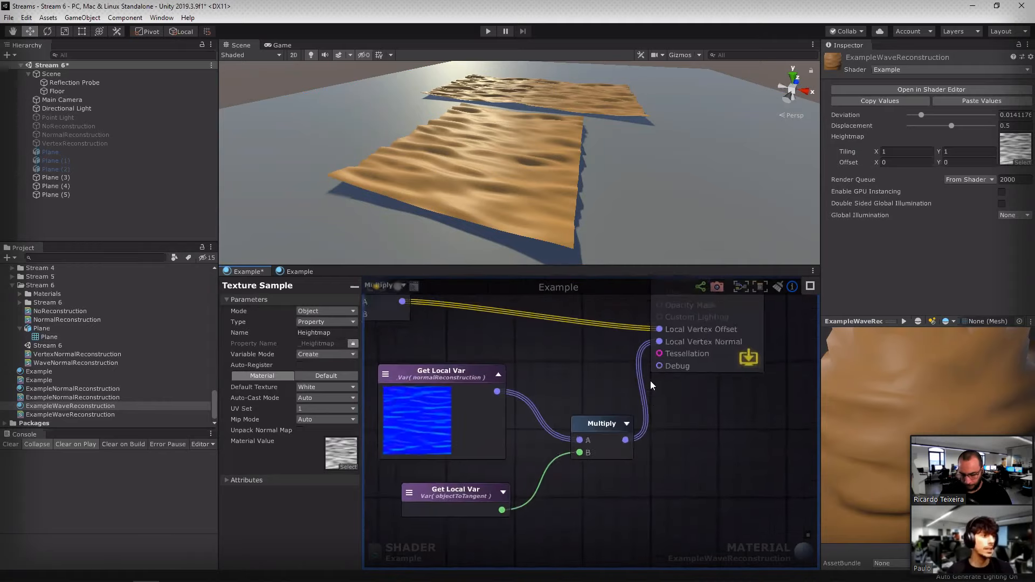
{"action": "scroll", "coordinate": [655, 341], "scroll_direction": "down", "scroll_amount": 4}
{"action": "left_click_drag", "start_coordinate": [512, 455], "coordinate": [652, 377]}
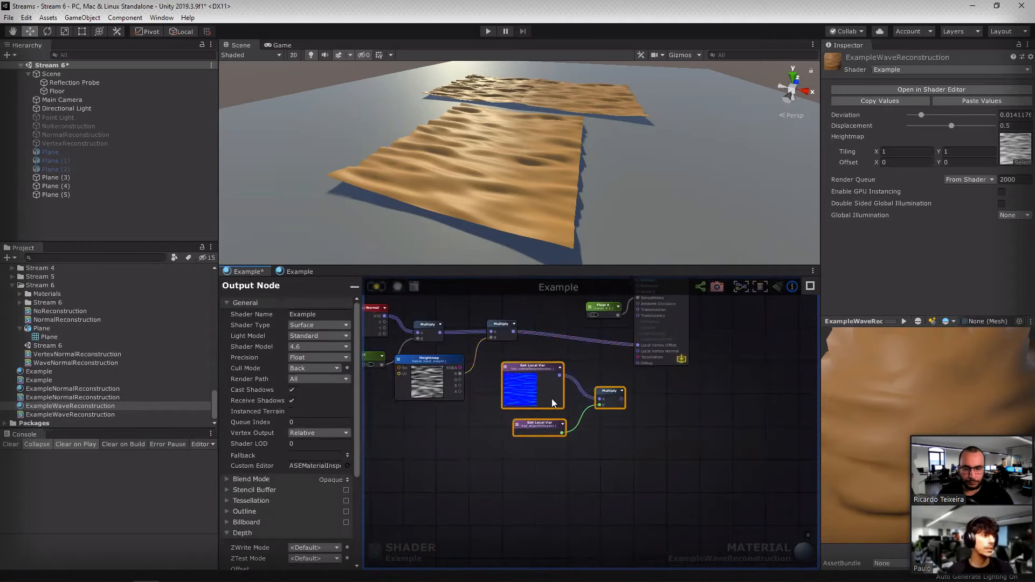
{"action": "left_click_drag", "start_coordinate": [551, 399], "coordinate": [729, 484]}
{"action": "middle_click_drag", "start_coordinate": [723, 384], "coordinate": [681, 385]}
{"action": "middle_click_drag", "start_coordinate": [469, 385], "coordinate": [650, 399]}
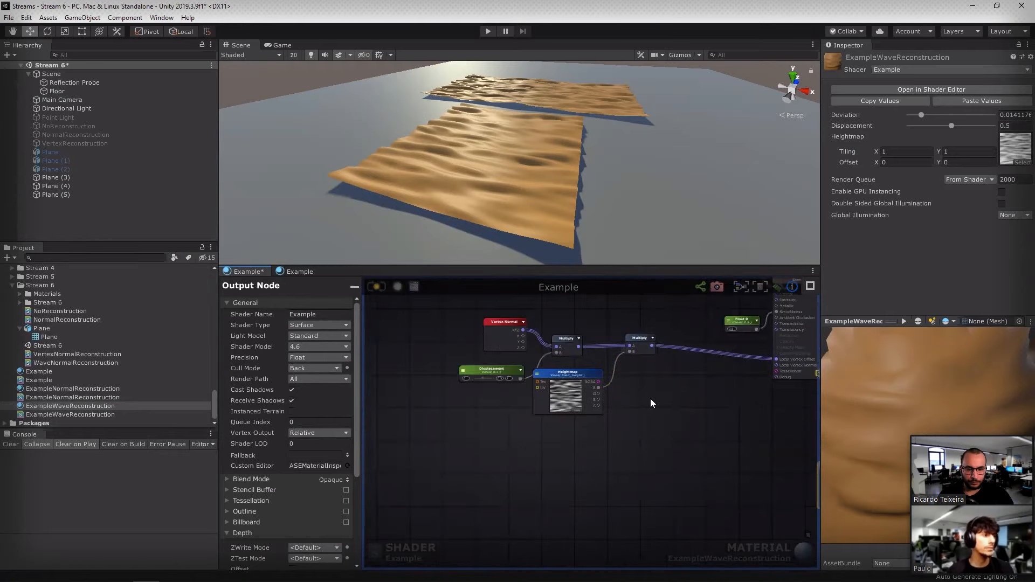
Step: Shift the Heightmap texture node slightly downward below the Multiply nodes
{"action": "scroll", "coordinate": [650, 399], "scroll_direction": "up", "scroll_amount": 5}
{"action": "middle_click_drag", "start_coordinate": [542, 393], "coordinate": [559, 426]}
{"action": "left_click_drag", "start_coordinate": [561, 407], "coordinate": [550, 424]}
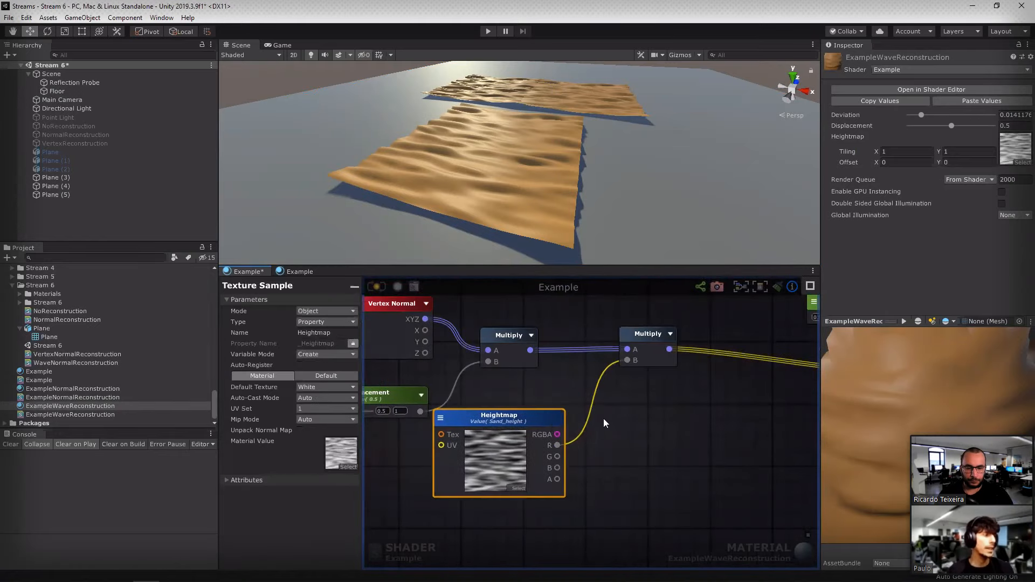
Step: Open the shader graph of the WaveNormalReconstruction material from the Stream 6 Materials folder for reference, and close it again
{"action": "left_click", "coordinate": [20, 302]}
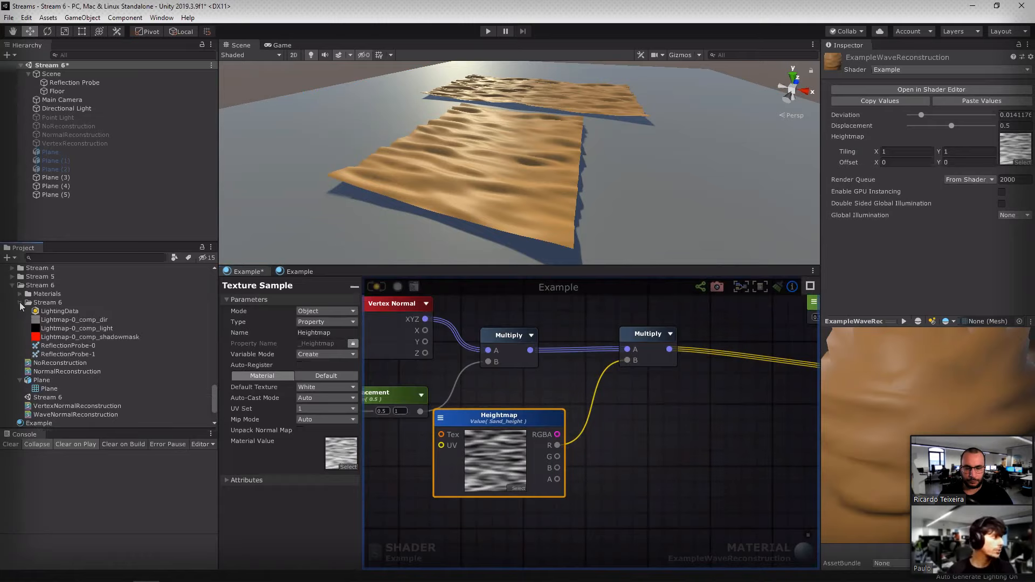
{"action": "left_click", "coordinate": [19, 302]}
{"action": "left_click", "coordinate": [20, 294]}
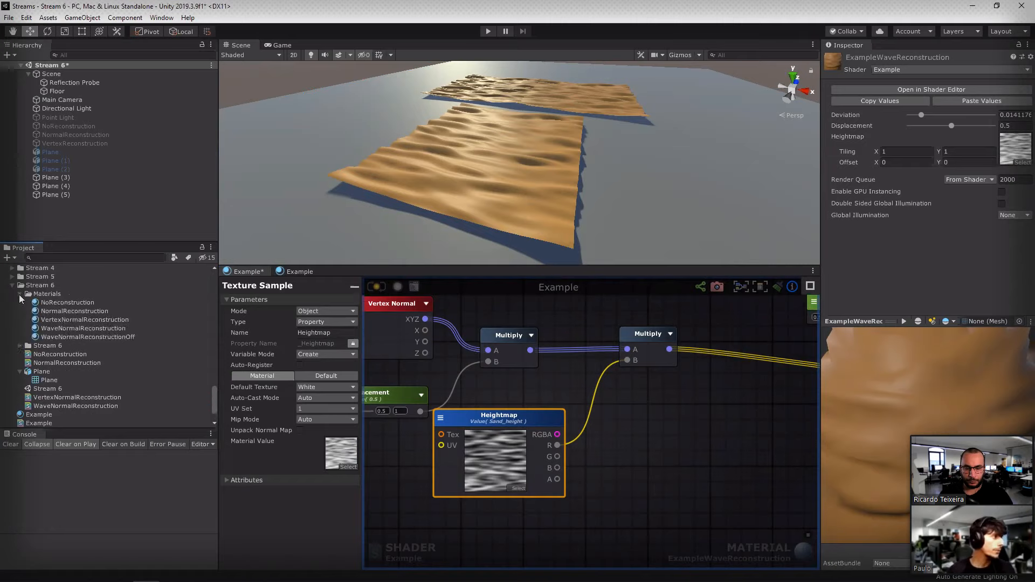
{"action": "left_click", "coordinate": [86, 328]}
{"action": "double_click", "coordinate": [99, 330]}
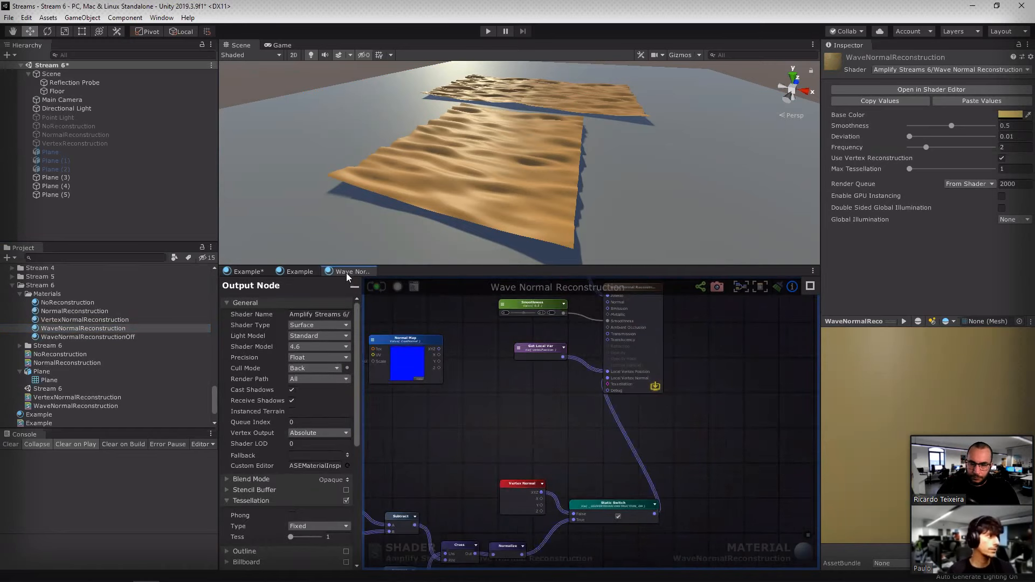
{"action": "left_click_drag", "start_coordinate": [348, 273], "coordinate": [367, 283]}
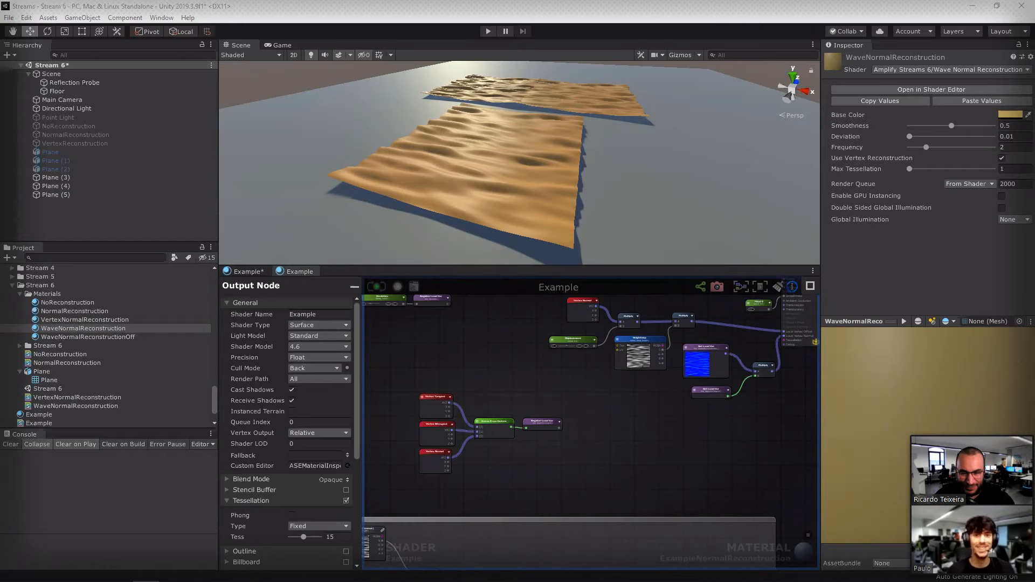
Step: Examine the displacement nodes in the ExampleNormalReconstruction graph and return to the ExampleWaveReconstruction graph
{"action": "scroll", "coordinate": [623, 431], "scroll_direction": "down", "scroll_amount": 3}
{"action": "middle_click_drag", "start_coordinate": [622, 431], "coordinate": [577, 449]}
{"action": "scroll", "coordinate": [540, 365], "scroll_direction": "up", "scroll_amount": 5}
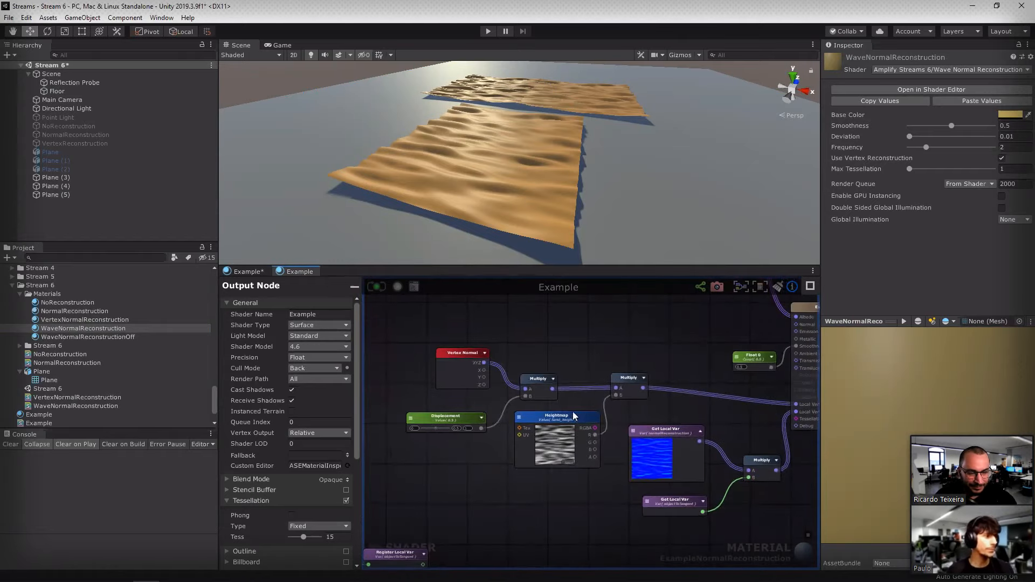
{"action": "scroll", "coordinate": [543, 494], "scroll_direction": "down", "scroll_amount": 3}
{"action": "left_click", "coordinate": [252, 273]}
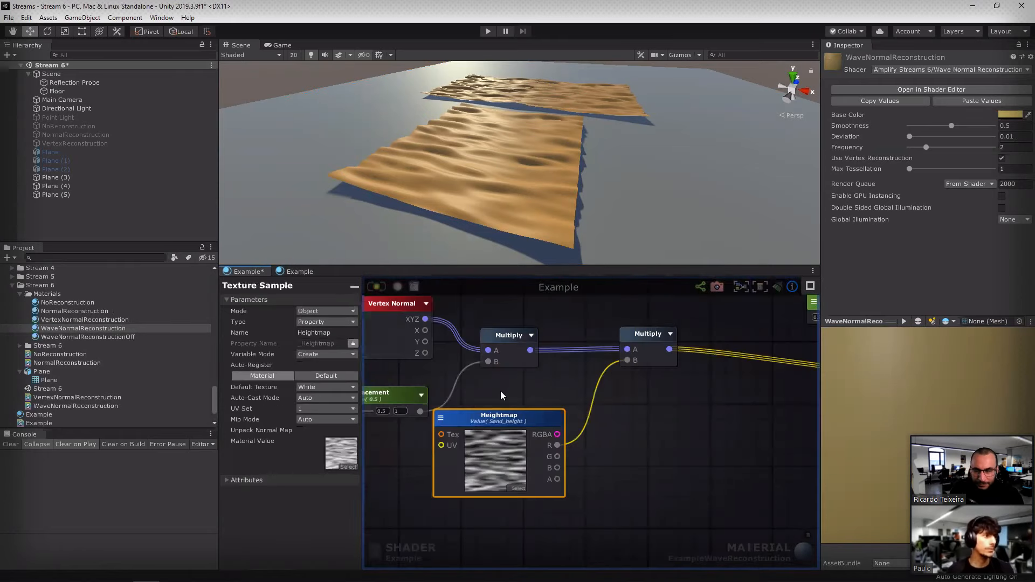
Step: Disconnect the Heightmap texture node from the second Multiply node and move it far below and left of the displacement nodes
{"action": "scroll", "coordinate": [631, 409], "scroll_direction": "down", "scroll_amount": 4}
{"action": "middle_click_drag", "start_coordinate": [755, 402], "coordinate": [632, 420]}
{"action": "scroll", "coordinate": [633, 421], "scroll_direction": "up", "scroll_amount": 4}
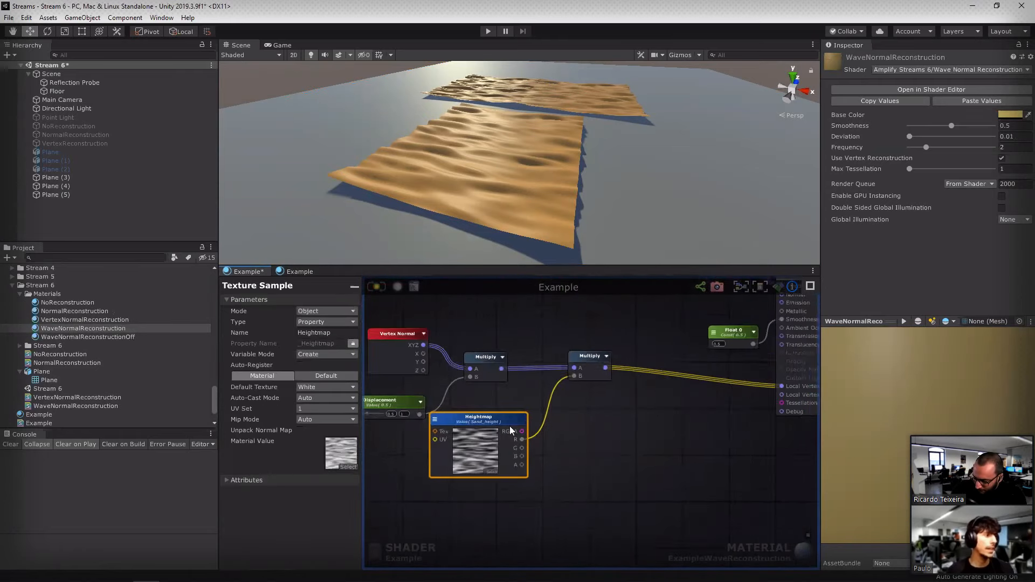
{"action": "scroll", "coordinate": [509, 426], "scroll_direction": "up", "scroll_amount": 1}
{"action": "left_click_drag", "start_coordinate": [511, 451], "coordinate": [511, 466]}
{"action": "left_click_drag", "start_coordinate": [588, 379], "coordinate": [599, 426]}
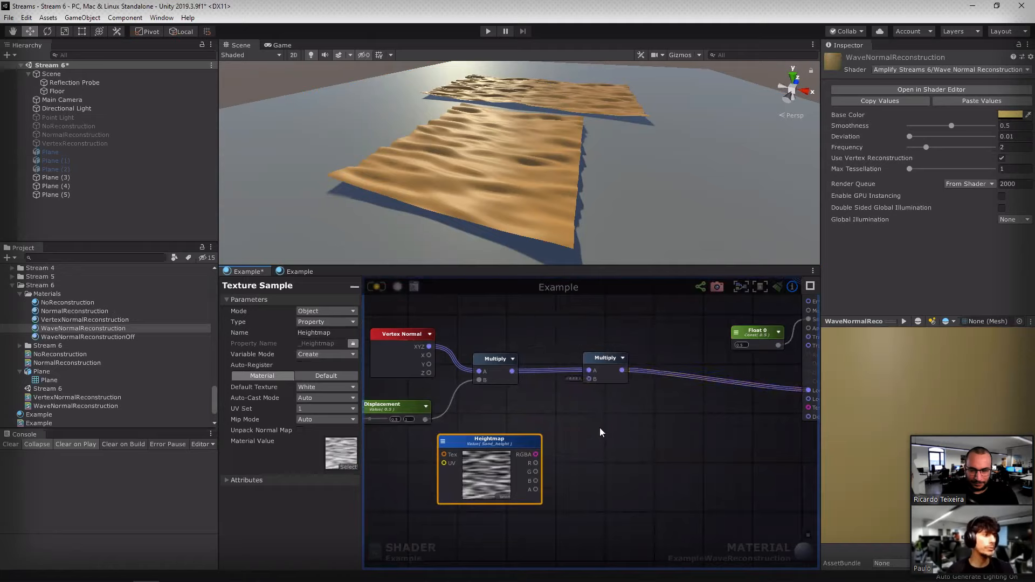
{"action": "scroll", "coordinate": [676, 338], "scroll_direction": "down", "scroll_amount": 5}
{"action": "middle_click_drag", "start_coordinate": [617, 375], "coordinate": [662, 322]}
{"action": "left_click_drag", "start_coordinate": [659, 322], "coordinate": [499, 464]}
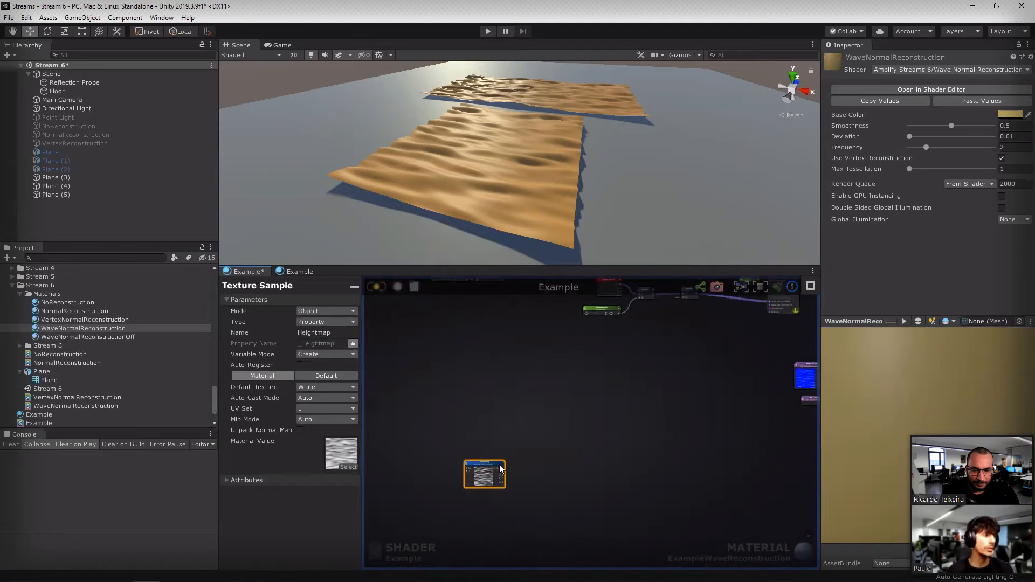
{"action": "scroll", "coordinate": [500, 465], "scroll_direction": "down", "scroll_amount": 3}
{"action": "middle_click_drag", "start_coordinate": [528, 466], "coordinate": [608, 401]}
{"action": "left_click_drag", "start_coordinate": [573, 413], "coordinate": [475, 504]}
{"action": "scroll", "coordinate": [558, 495], "scroll_direction": "up", "scroll_amount": 6}
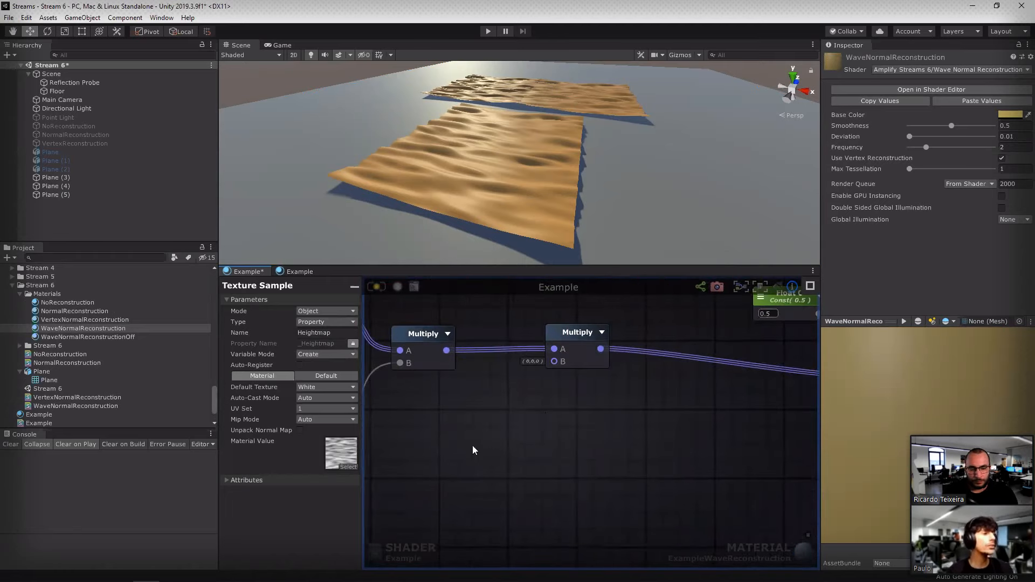
Step: Add a Vertex Position node to the graph below the Displacement node
{"action": "middle_click_drag", "start_coordinate": [473, 445], "coordinate": [635, 422]}
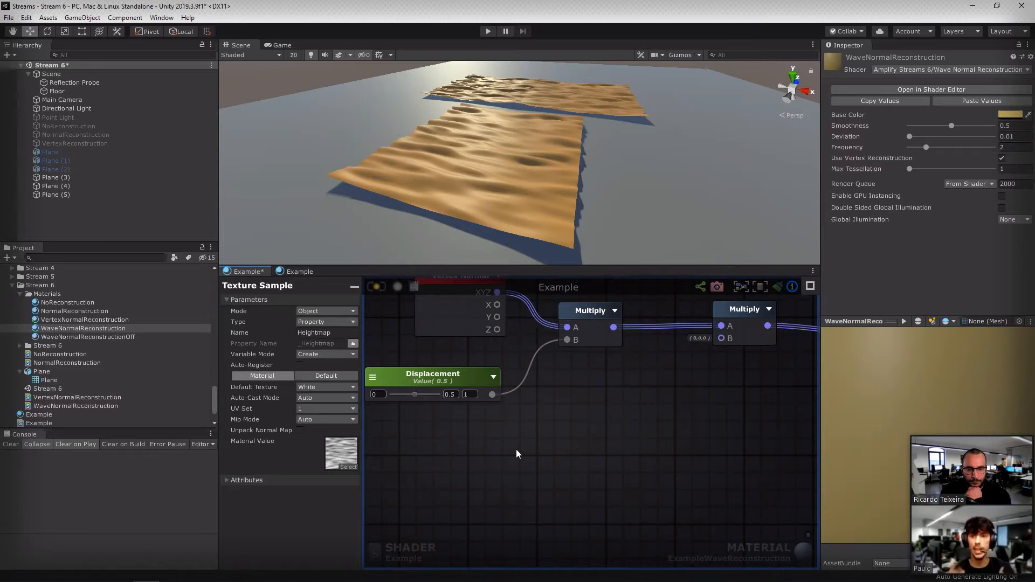
{"action": "middle_click_drag", "start_coordinate": [494, 448], "coordinate": [598, 461]}
{"action": "right_click", "coordinate": [475, 467]}
{"action": "type", "text": "ver"}
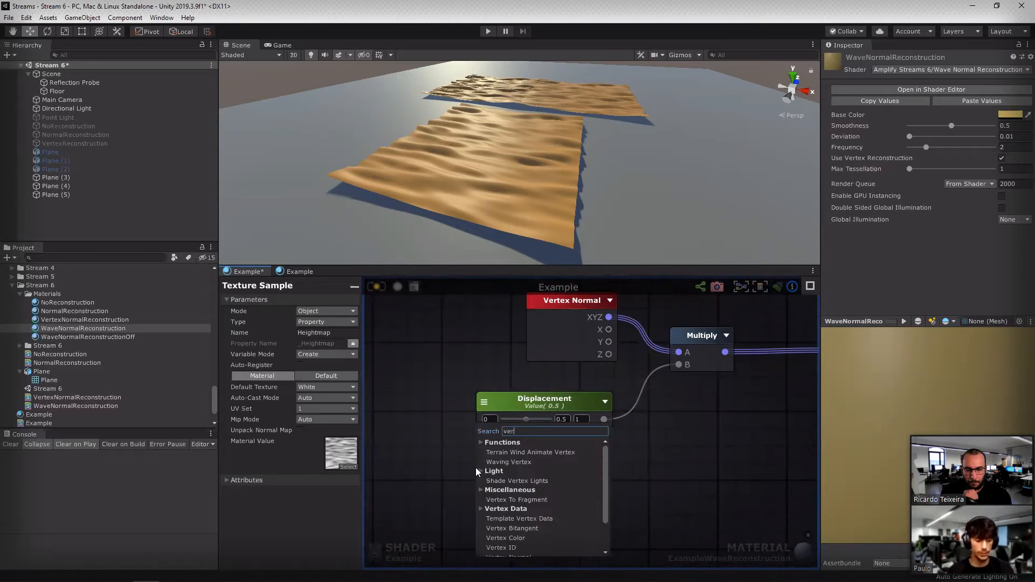
{"action": "type", "text": "tex post"}
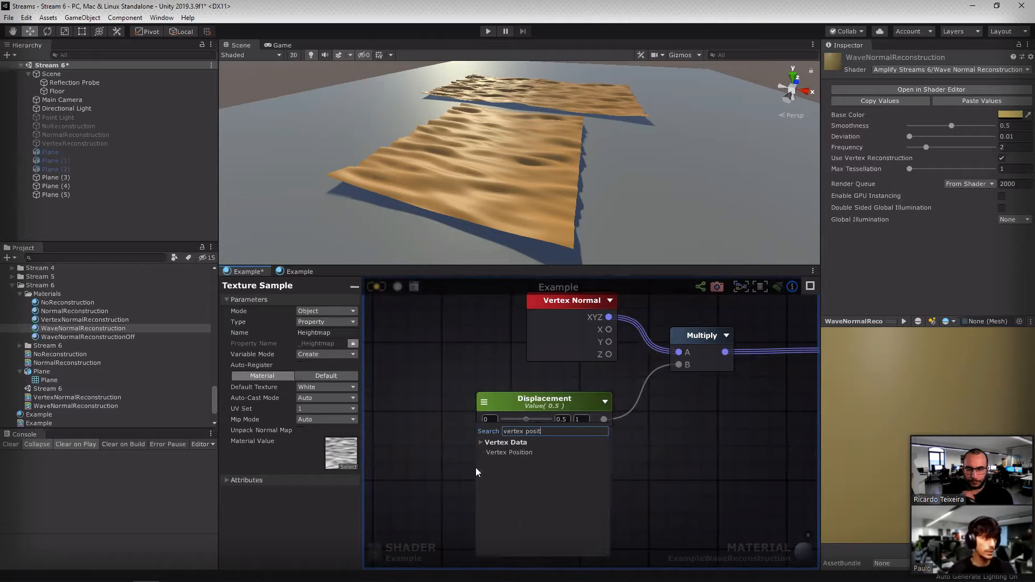
{"action": "key", "text": "Return"}
{"action": "left_click_drag", "start_coordinate": [506, 510], "coordinate": [474, 506]}
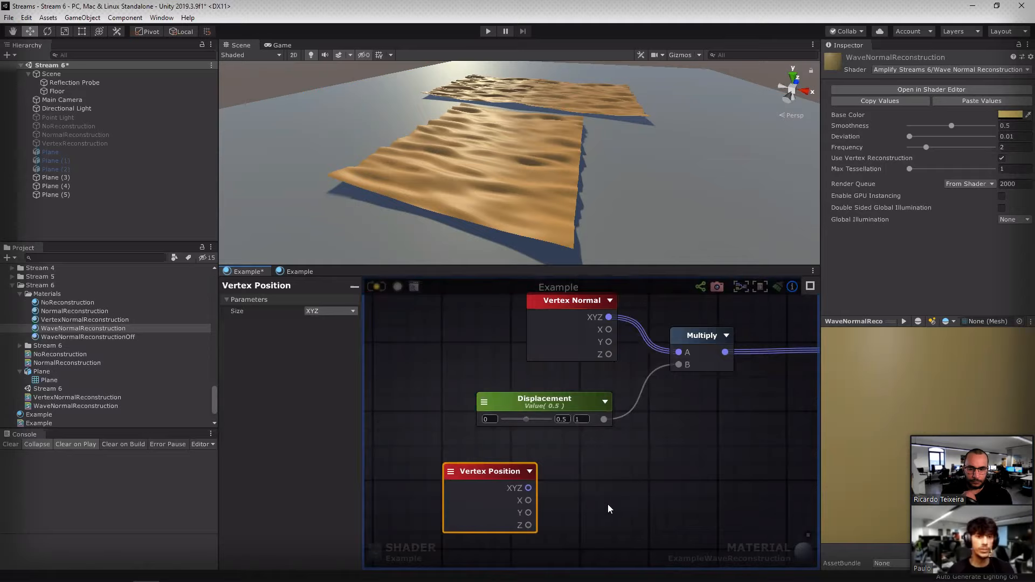
Step: Place an Add node beside Vertex Position and connect the position's X output to its A input
{"action": "middle_click_drag", "start_coordinate": [593, 487], "coordinate": [701, 405]}
{"action": "left_click_drag", "start_coordinate": [606, 424], "coordinate": [586, 439]}
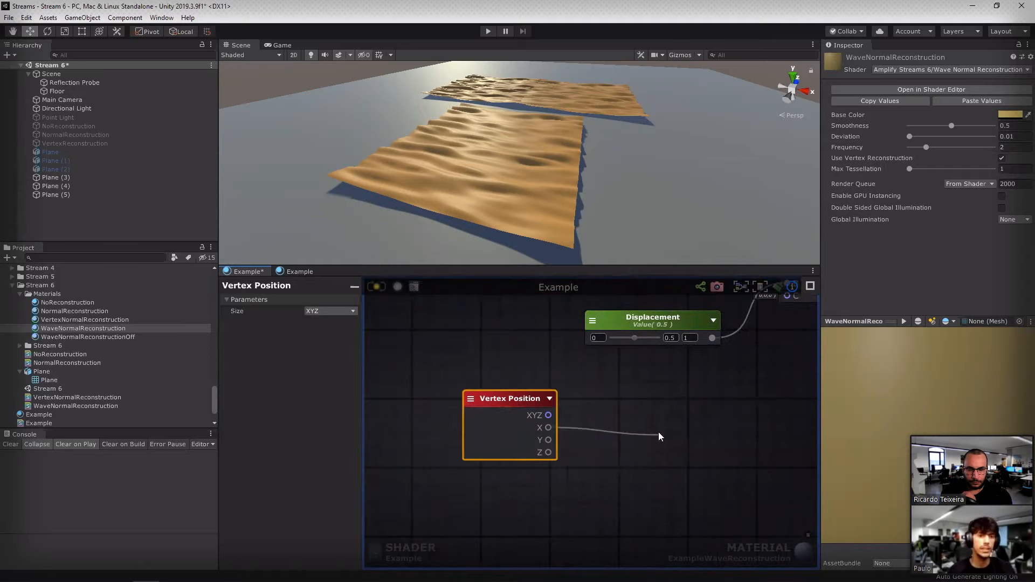
{"action": "left_click_drag", "start_coordinate": [659, 435], "coordinate": [659, 435]}
{"action": "left_click", "coordinate": [638, 381]}
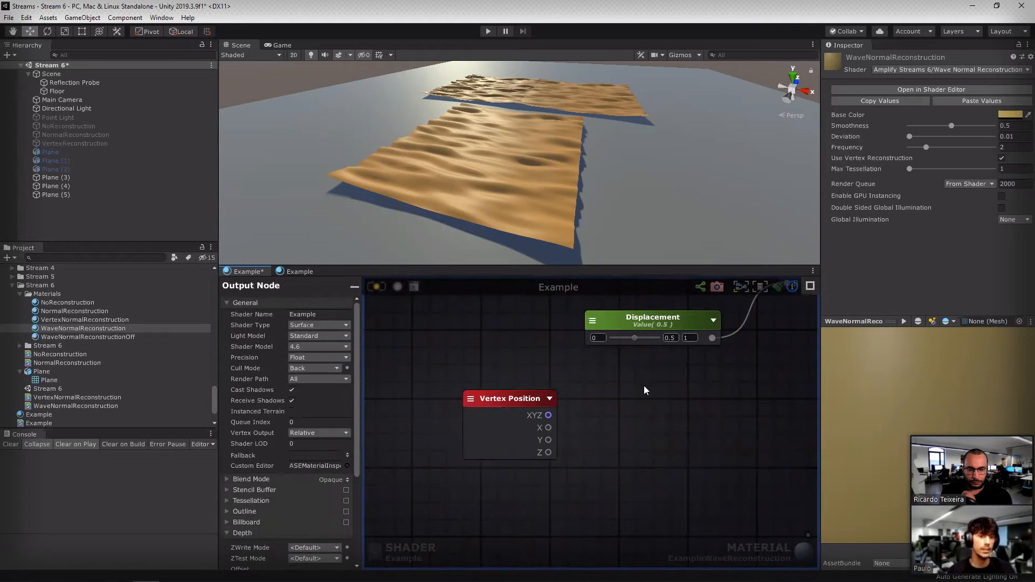
{"action": "key", "text": "a"}
{"action": "left_click", "coordinate": [656, 403]}
{"action": "left_click_drag", "start_coordinate": [554, 428], "coordinate": [630, 432]}
{"action": "left_click", "coordinate": [711, 460]}
{"action": "right_click_drag", "start_coordinate": [711, 460], "coordinate": [648, 412]}
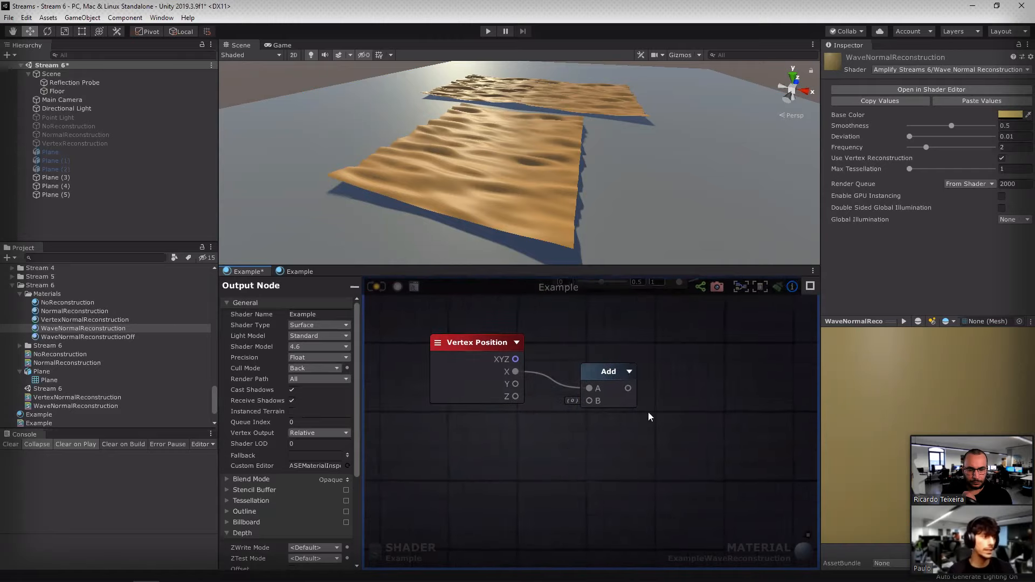
Step: Add a Time node below Vertex Position and connect its output to the Add node's B input
{"action": "right_click", "coordinate": [496, 451]}
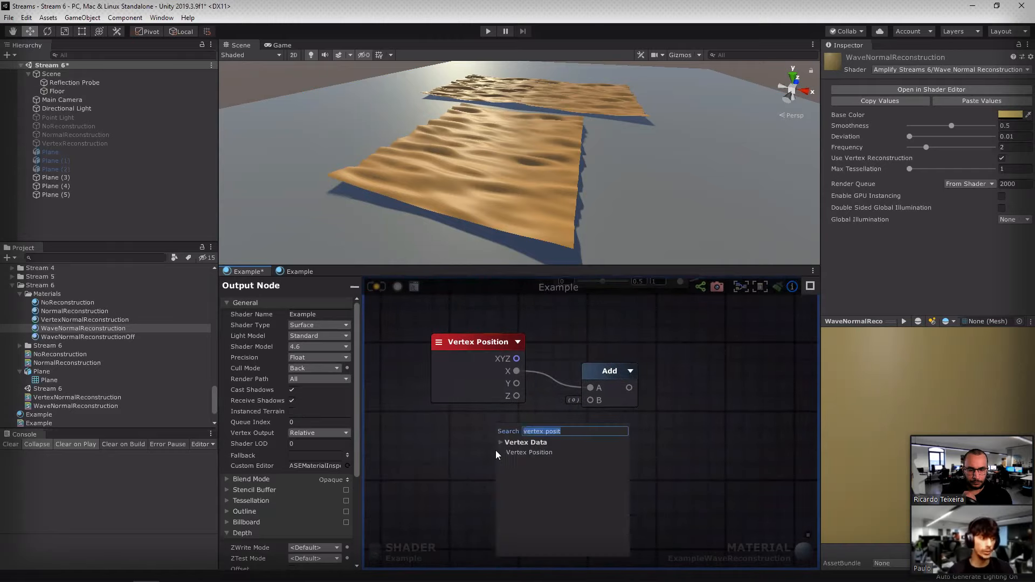
{"action": "type", "text": "time"}
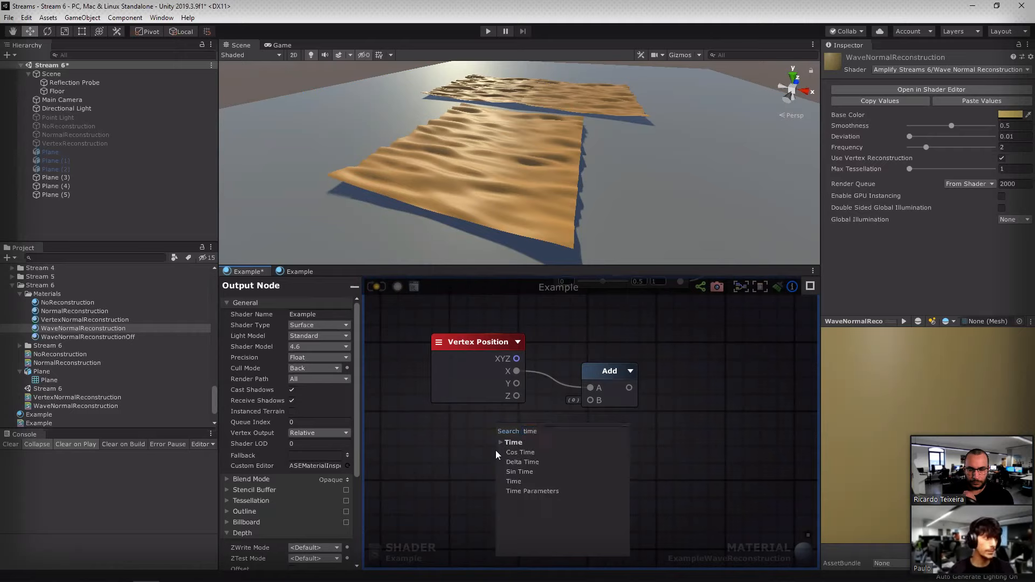
{"action": "key", "text": "Return"}
{"action": "left_click_drag", "start_coordinate": [497, 457], "coordinate": [591, 400]}
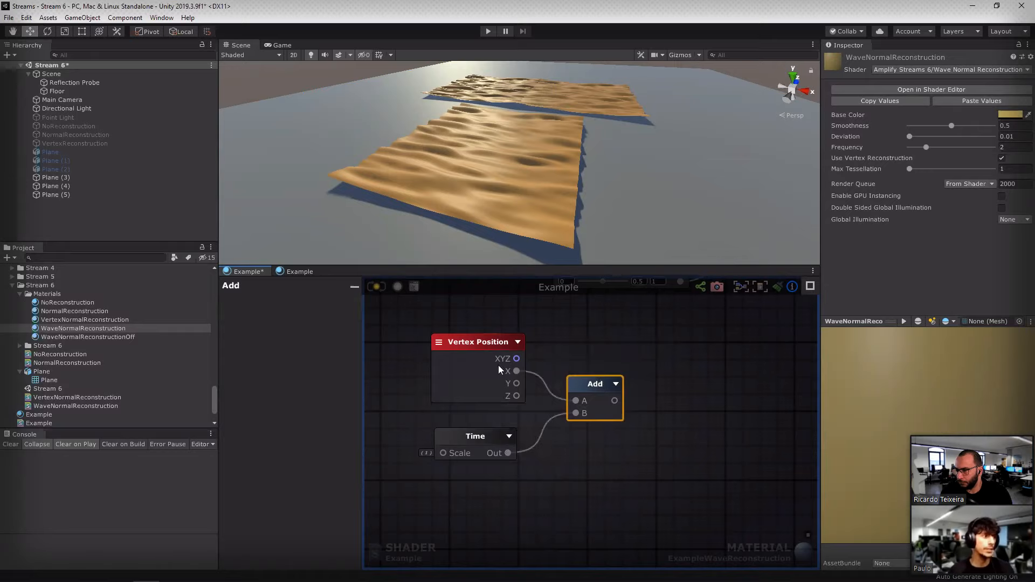
{"action": "middle_click_drag", "start_coordinate": [692, 380], "coordinate": [661, 399]}
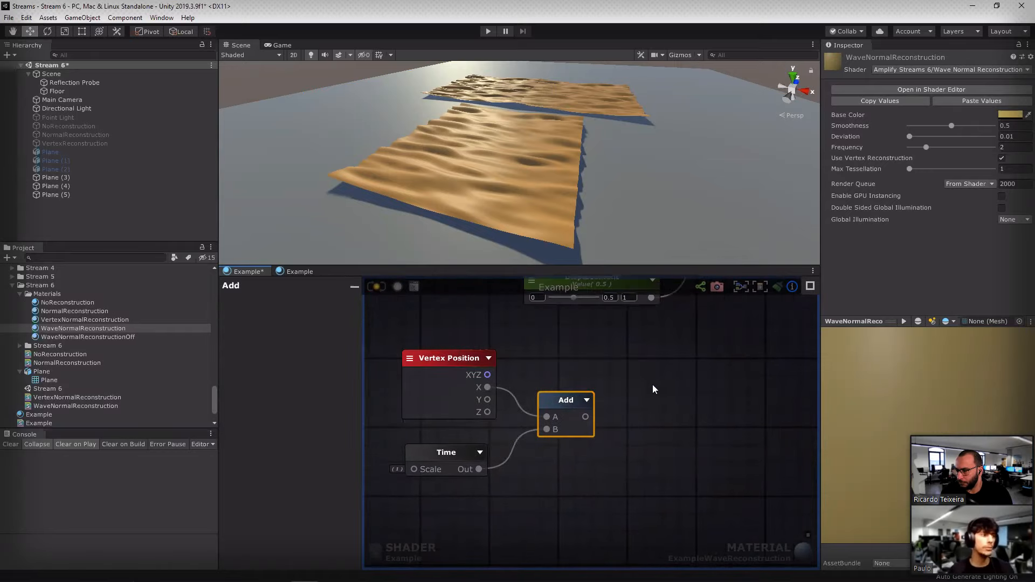
Step: Add a Cos node after the Add node and feed it with the Add output
{"action": "right_click", "coordinate": [649, 390]}
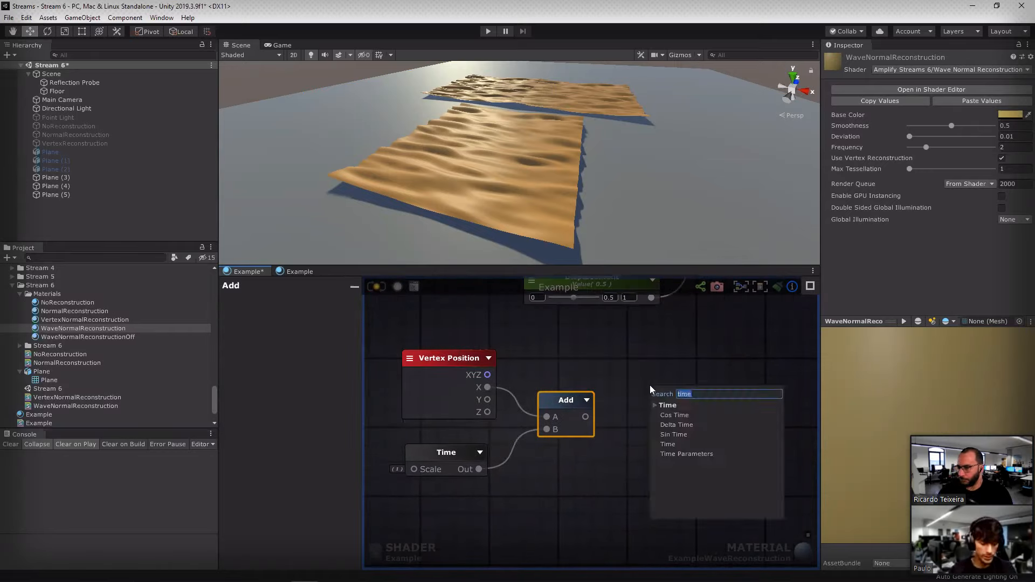
{"action": "type", "text": "cos"}
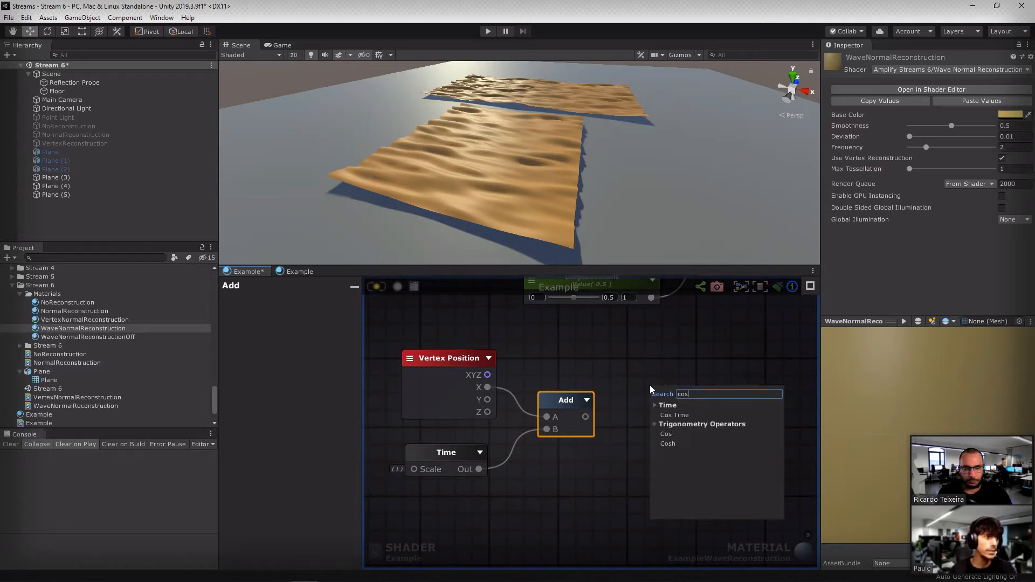
{"action": "left_click", "coordinate": [666, 435]}
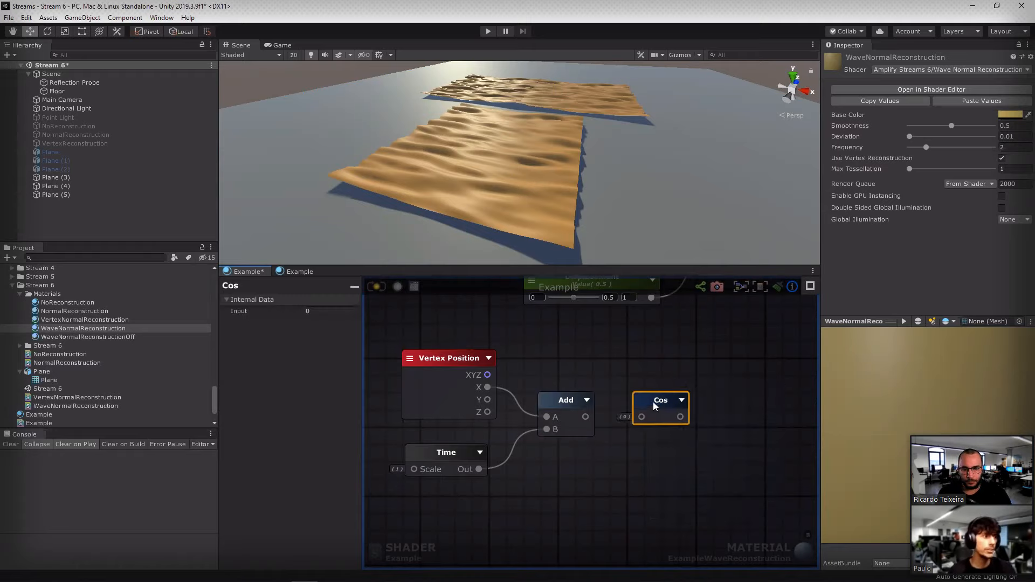
Step: Connect the Cos output to the B input of the second Multiply node that drives Local Vertex Offset
{"action": "scroll", "coordinate": [703, 442], "scroll_direction": "down", "scroll_amount": 5}
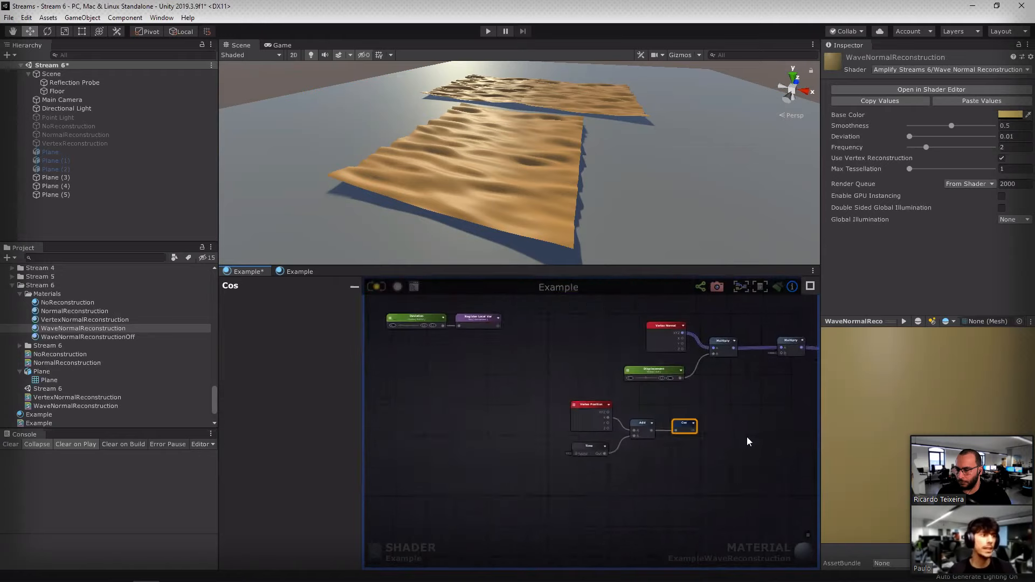
{"action": "middle_click_drag", "start_coordinate": [746, 436], "coordinate": [674, 444]}
{"action": "scroll", "coordinate": [674, 445], "scroll_direction": "up", "scroll_amount": 5}
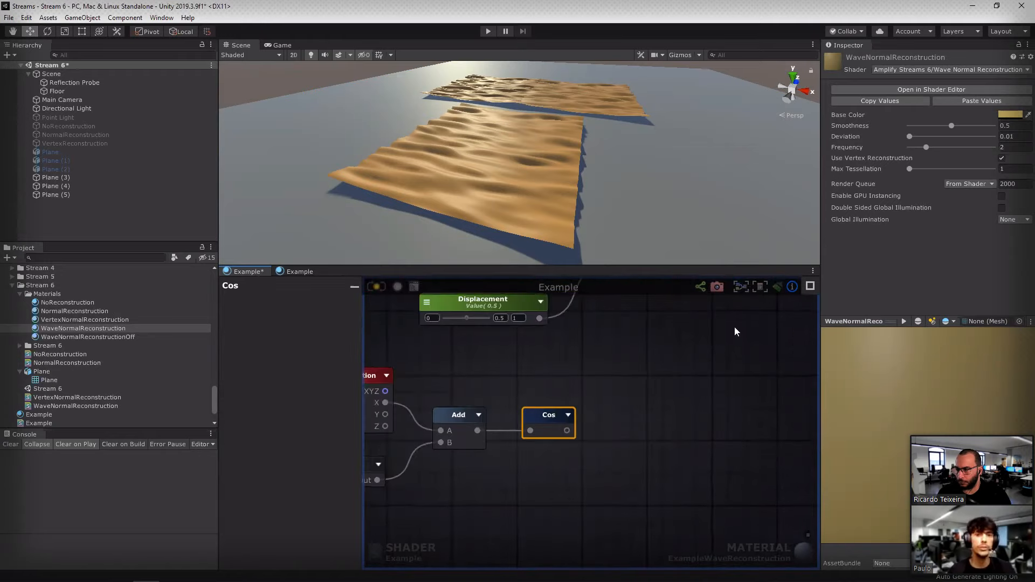
{"action": "middle_click_drag", "start_coordinate": [632, 376], "coordinate": [615, 410]}
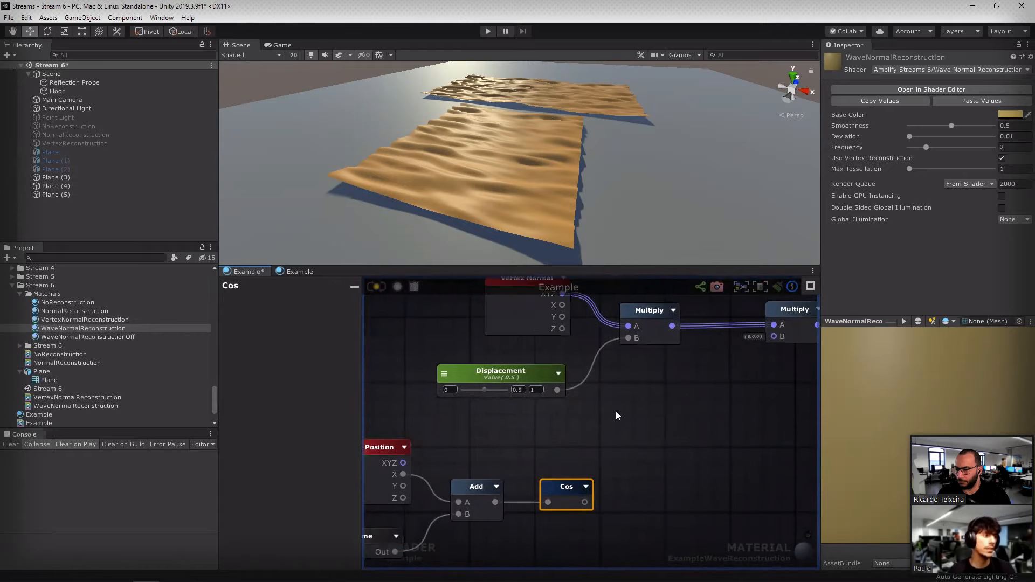
{"action": "middle_click_drag", "start_coordinate": [730, 408], "coordinate": [647, 417]}
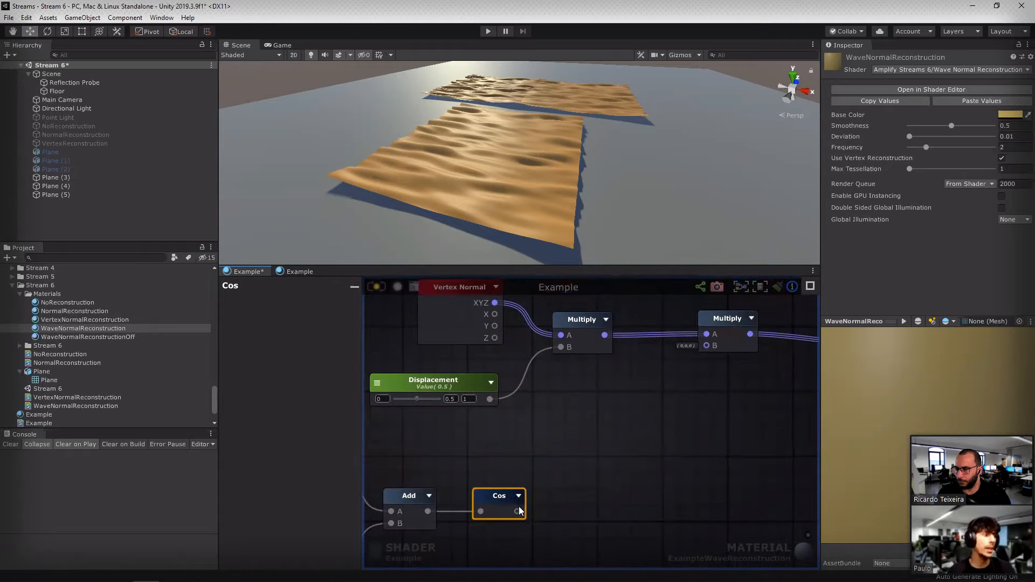
{"action": "left_click_drag", "start_coordinate": [517, 511], "coordinate": [705, 345]}
{"action": "scroll", "coordinate": [569, 362], "scroll_direction": "down", "scroll_amount": 5}
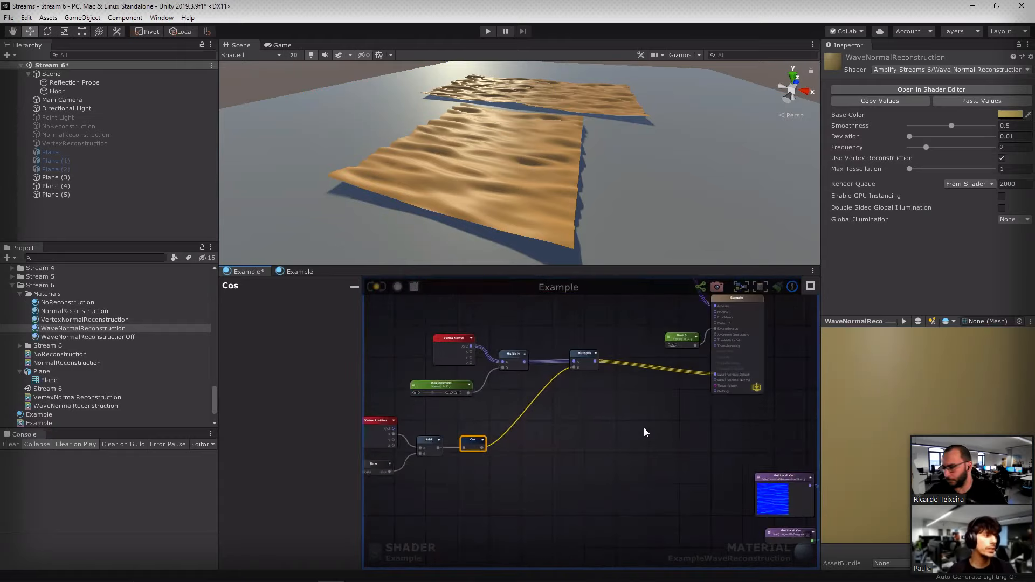
Step: Compile the updated shader and raise Plane (5) above the floor to a Y position of about 1.03
{"action": "left_click", "coordinate": [373, 286]}
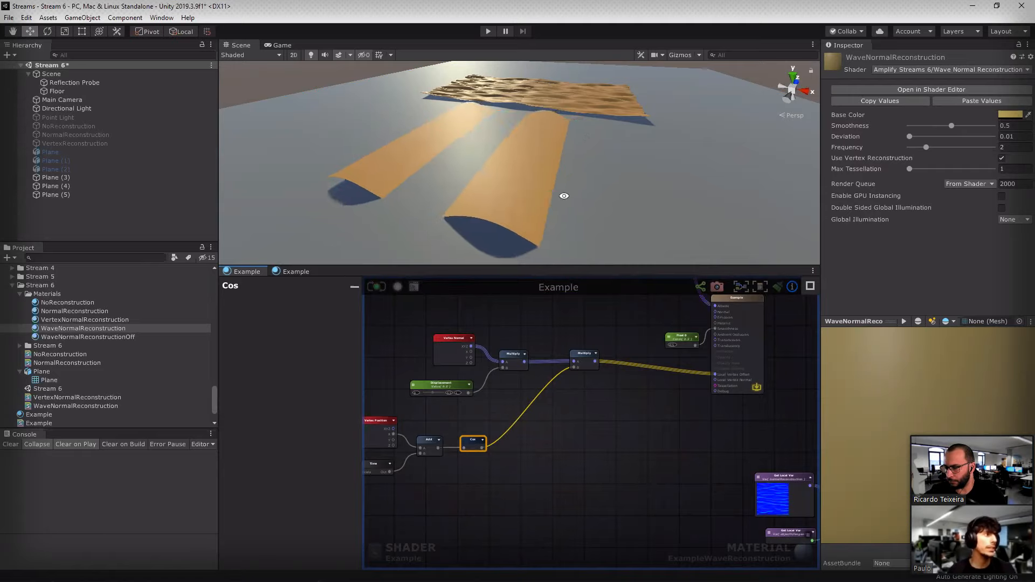
{"action": "right_click_drag", "start_coordinate": [582, 195], "coordinate": [547, 158]}
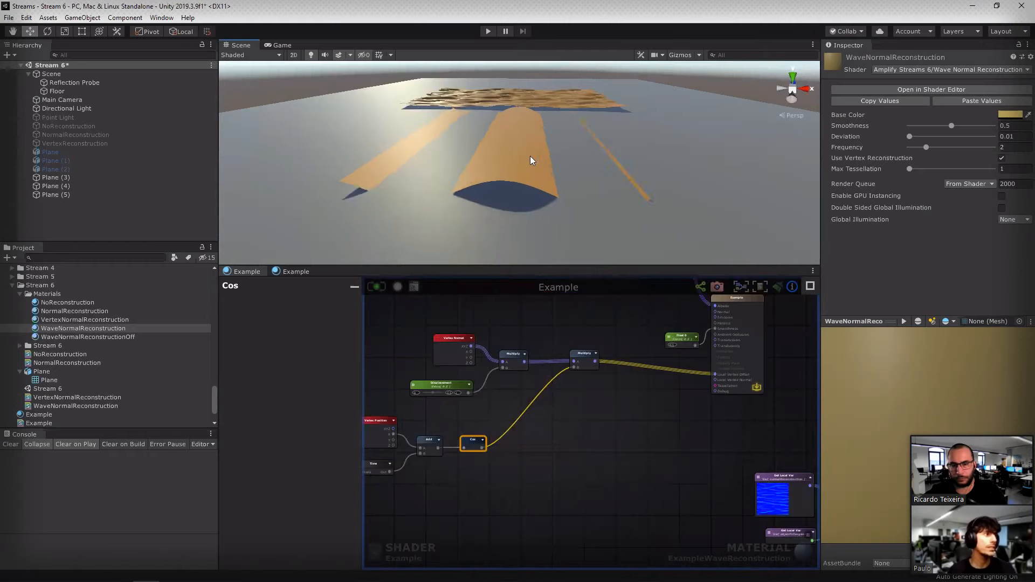
{"action": "left_click", "coordinate": [529, 157]}
{"action": "left_click_drag", "start_coordinate": [505, 91], "coordinate": [505, 75]}
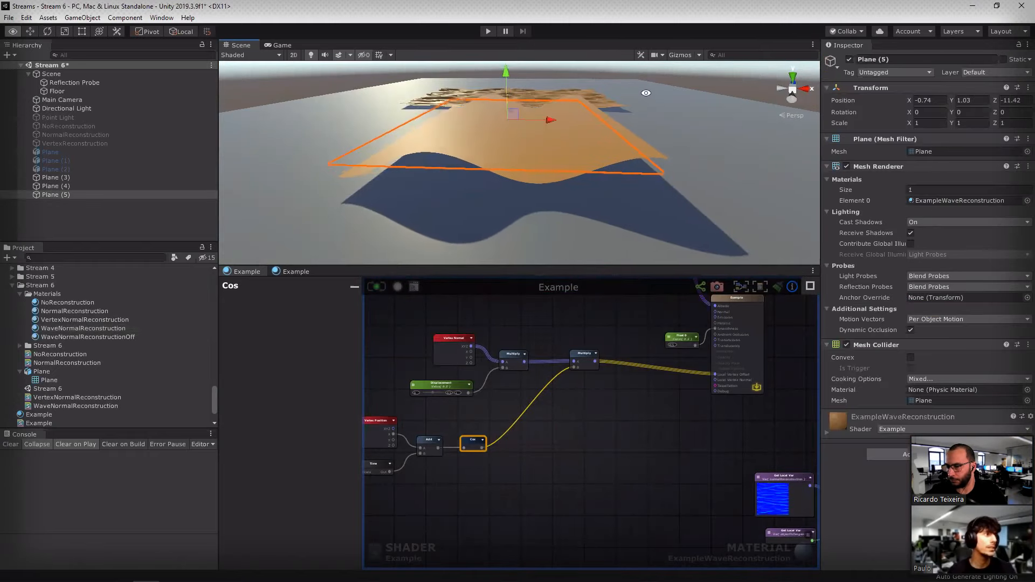
{"action": "mouse_move", "coordinate": [631, 189]}
{"action": "right_mouse_down"}
{"action": "mouse_move", "coordinate": [643, 205]}
{"action": "mouse_move", "coordinate": [617, 155]}
{"action": "mouse_move", "coordinate": [605, 192]}
{"action": "mouse_move", "coordinate": [676, 184]}
{"action": "mouse_move", "coordinate": [674, 207]}
{"action": "right_mouse_up"}
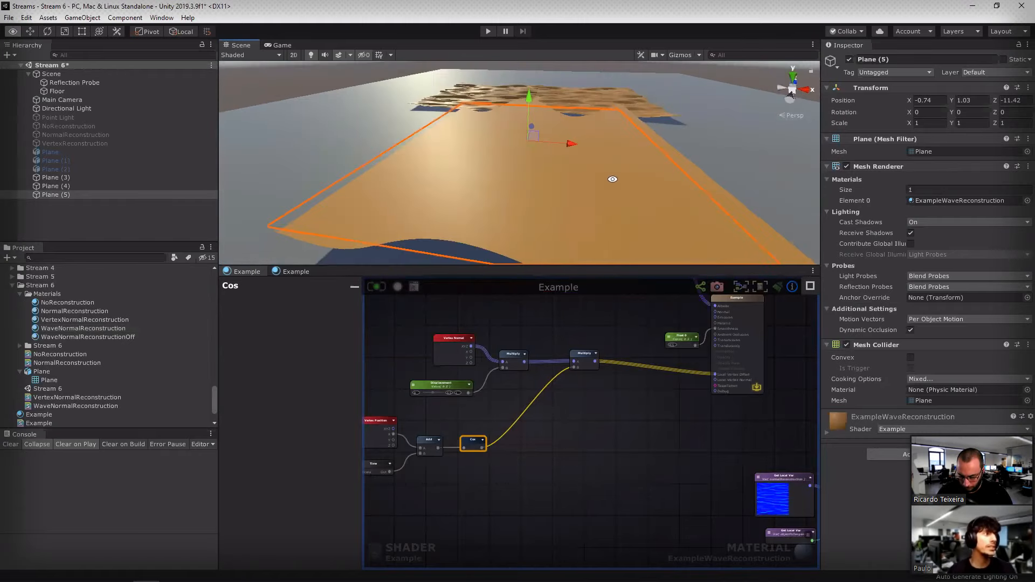
Step: Display the scene as Shaded Wireframe and inspect the wave displacement across Plane (5)
{"action": "left_click", "coordinate": [254, 52]}
{"action": "left_click", "coordinate": [249, 94]}
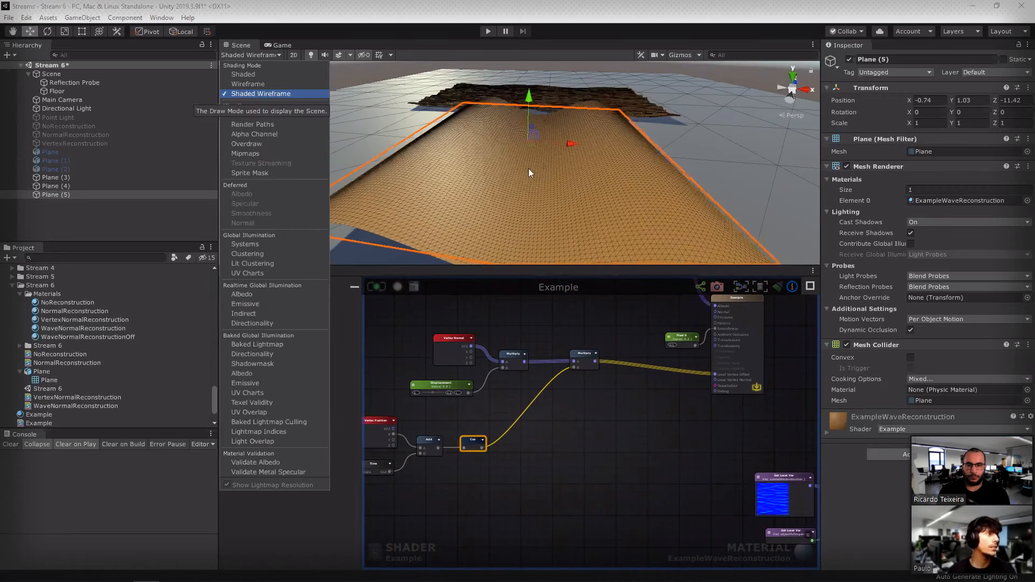
{"action": "mouse_move", "coordinate": [586, 187]}
{"action": "right_mouse_down", "text": "alt"}
{"action": "mouse_move", "coordinate": [587, 434]}
{"action": "mouse_move", "coordinate": [613, 303]}
{"action": "mouse_move", "coordinate": [596, 280]}
{"action": "right_mouse_up", "text": "alt"}
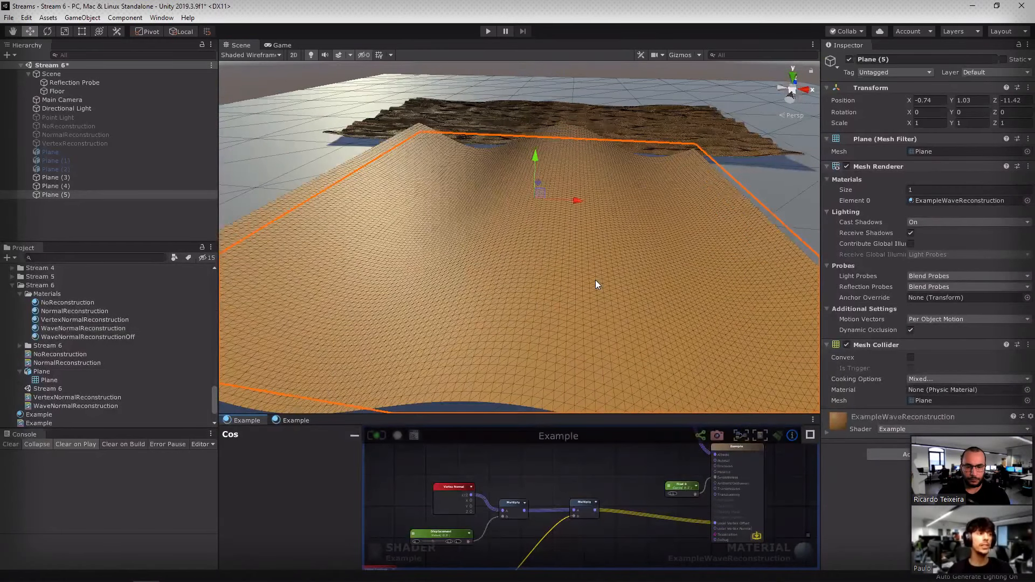
{"action": "scroll", "coordinate": [595, 280], "scroll_direction": "down", "scroll_amount": 2}
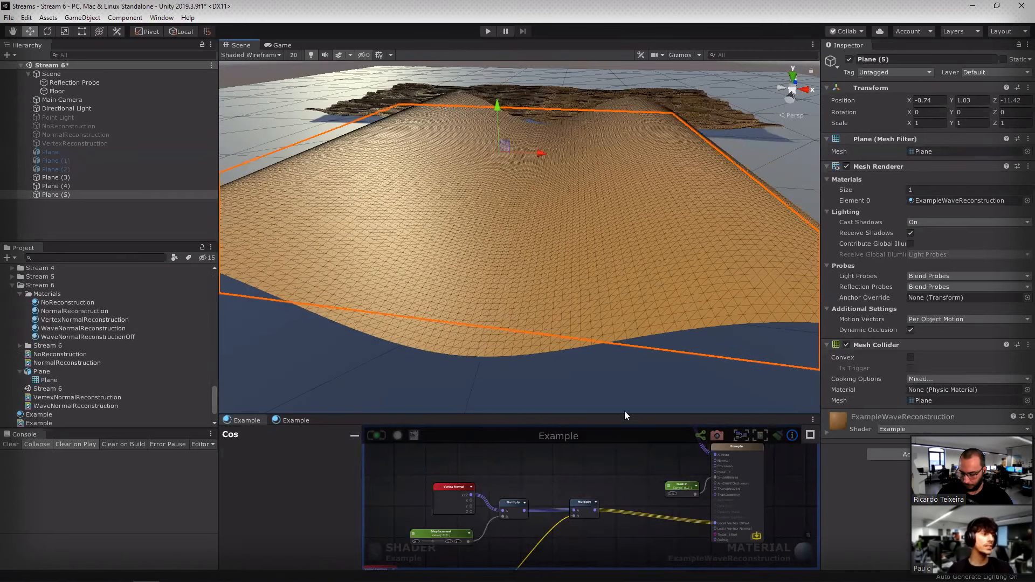
{"action": "left_click_drag", "start_coordinate": [668, 403], "coordinate": [658, 419], "text": "alt"}
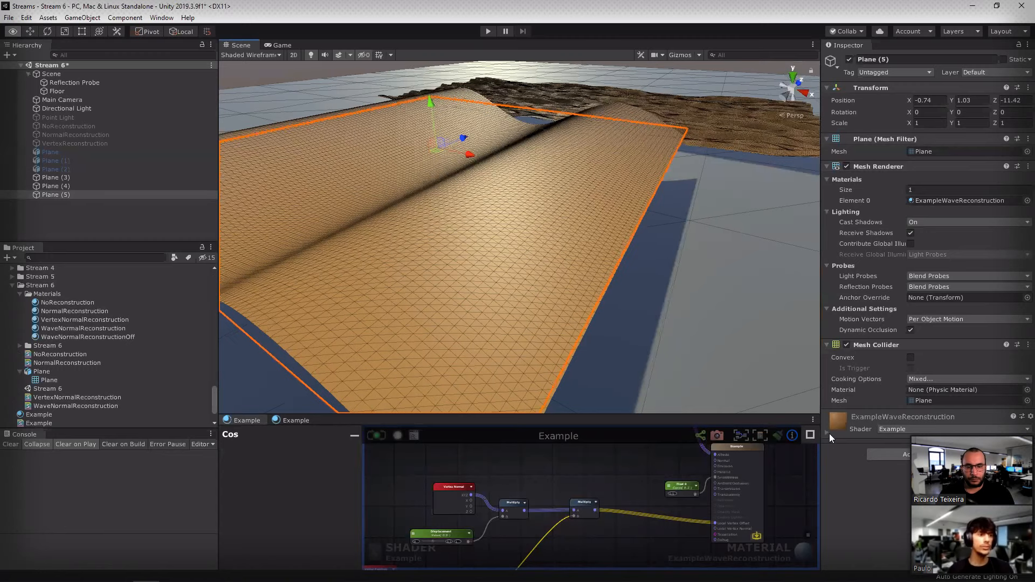
{"action": "left_click_drag", "start_coordinate": [701, 415], "coordinate": [674, 291]}
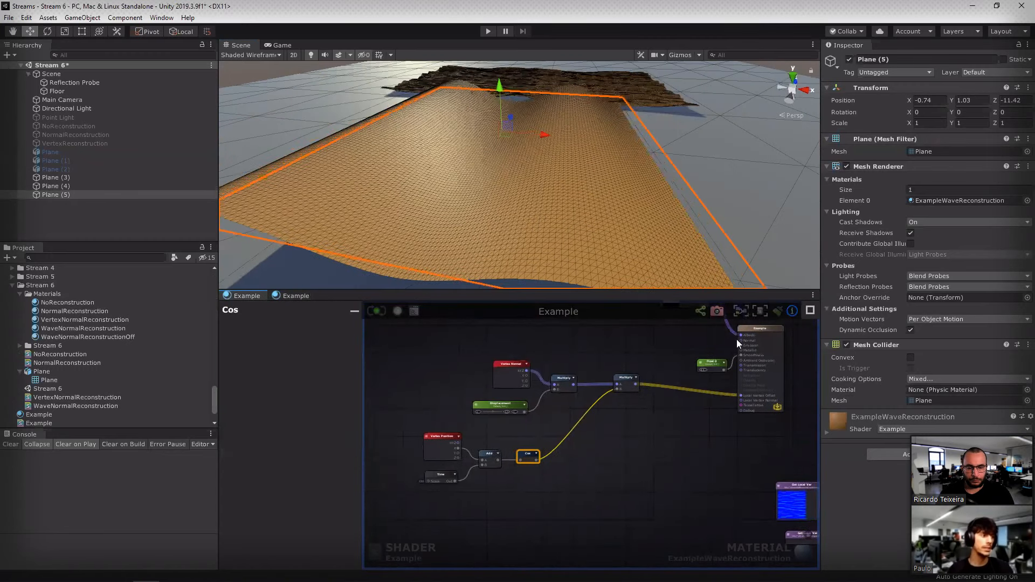
Step: Examine how the Vertex Position X output and Time feed the Add and Cos nodes
{"action": "left_click", "coordinate": [603, 425]}
{"action": "scroll", "coordinate": [601, 423], "scroll_direction": "down", "scroll_amount": 2}
{"action": "scroll", "coordinate": [597, 423], "scroll_direction": "up", "scroll_amount": 1}
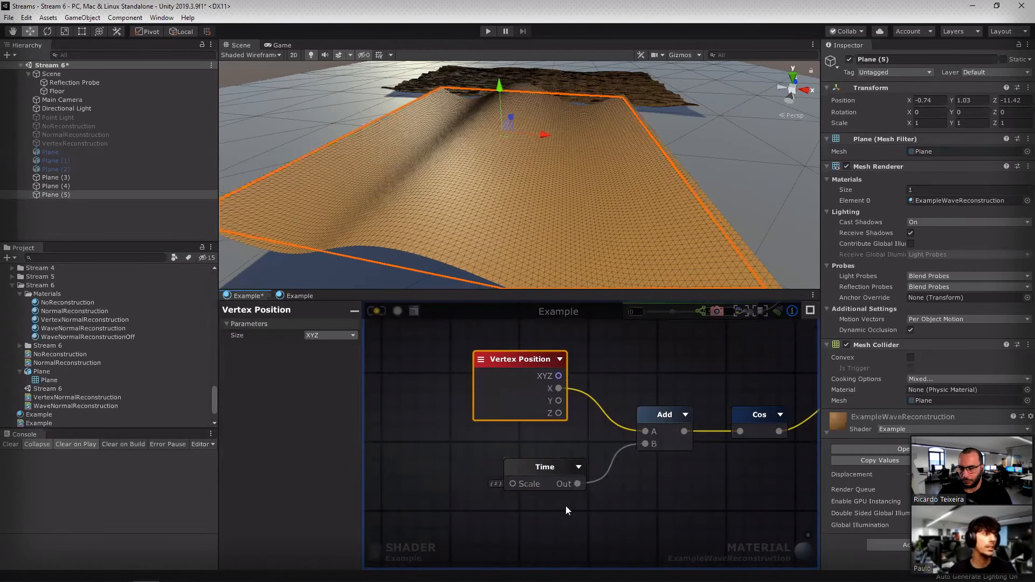
{"action": "left_click_drag", "start_coordinate": [536, 391], "coordinate": [559, 385]}
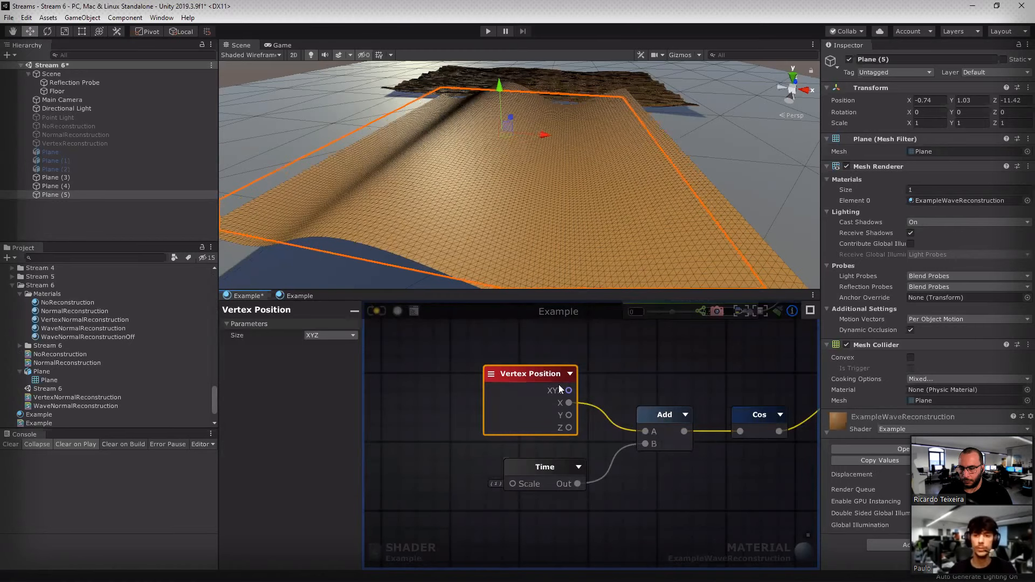
{"action": "middle_click_drag", "start_coordinate": [632, 389], "coordinate": [522, 405]}
{"action": "left_click_drag", "start_coordinate": [459, 418], "coordinate": [561, 388]}
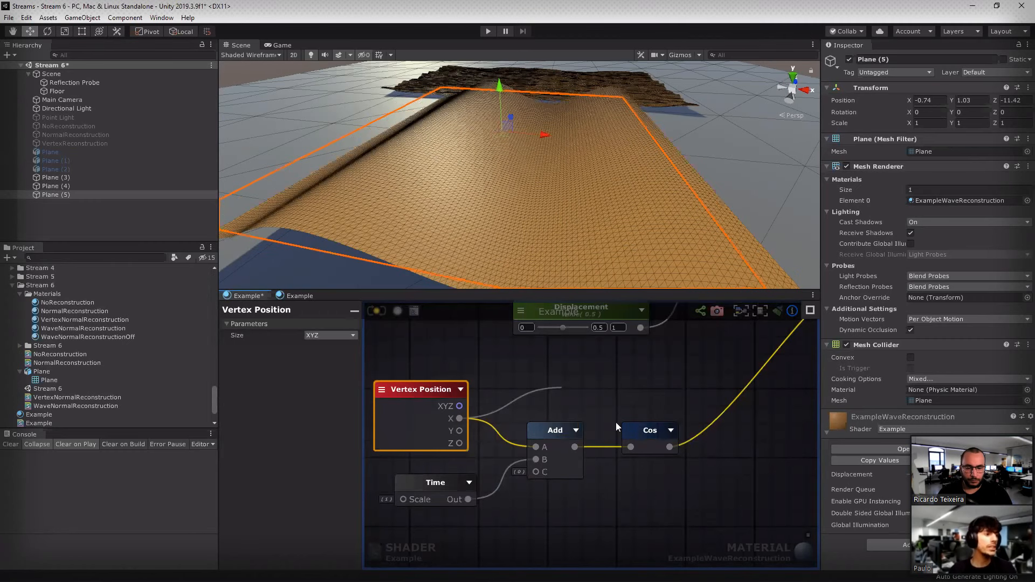
{"action": "left_click", "coordinate": [518, 471]}
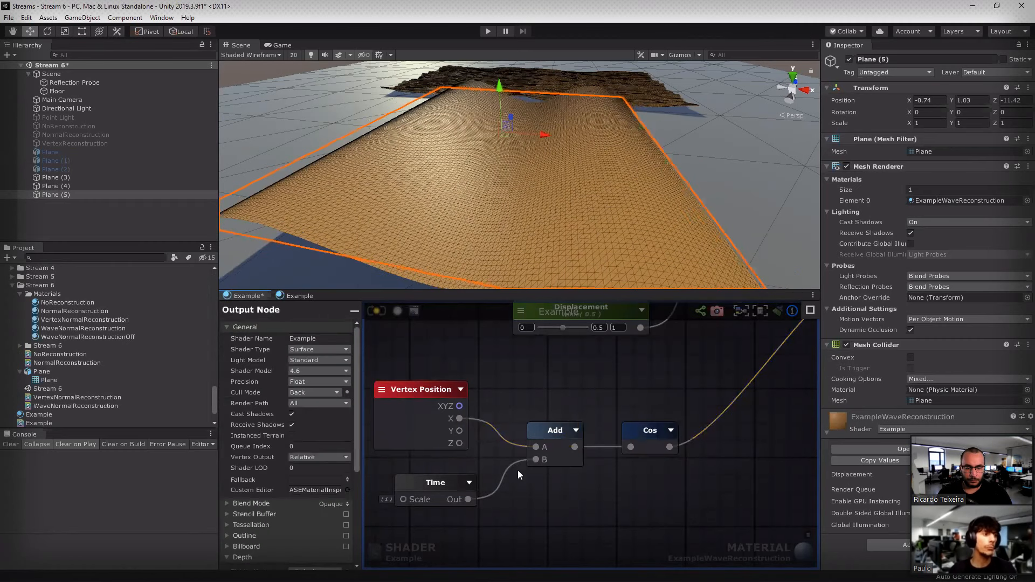
{"action": "scroll", "coordinate": [478, 494], "scroll_direction": "down", "scroll_amount": 5}
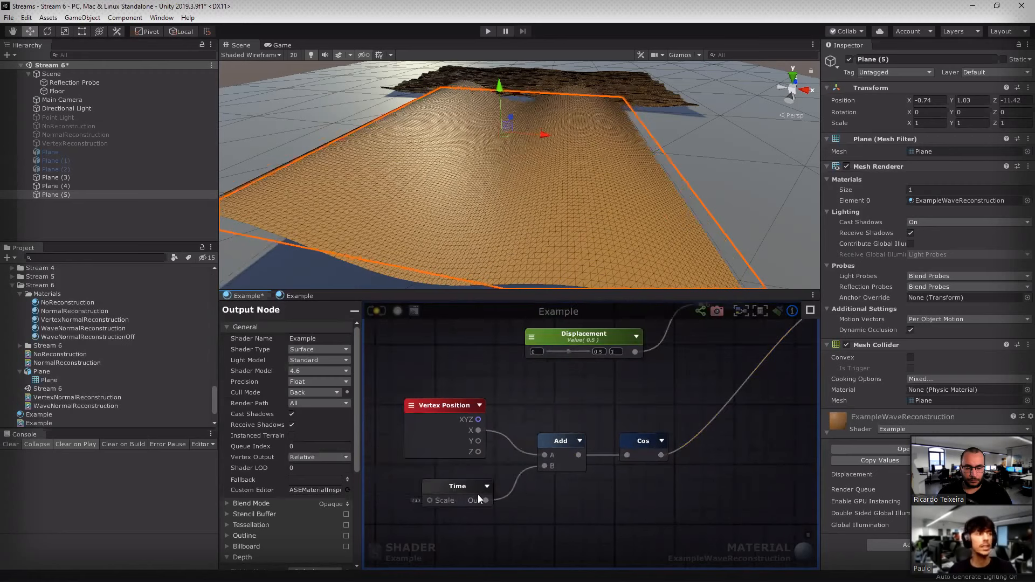
{"action": "middle_click_drag", "start_coordinate": [648, 439], "coordinate": [425, 493]}
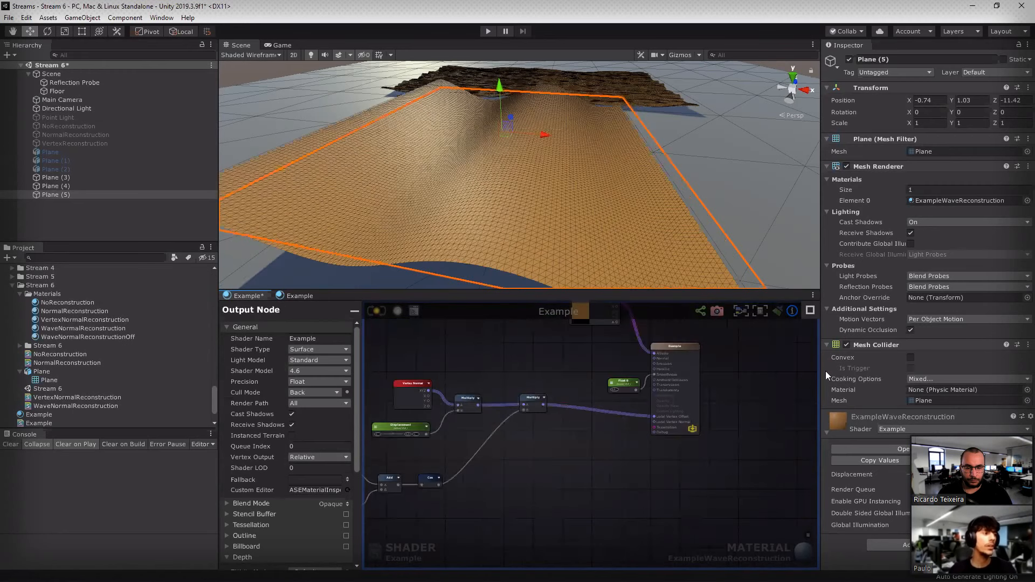
{"action": "scroll", "coordinate": [693, 400], "scroll_direction": "up", "scroll_amount": 5}
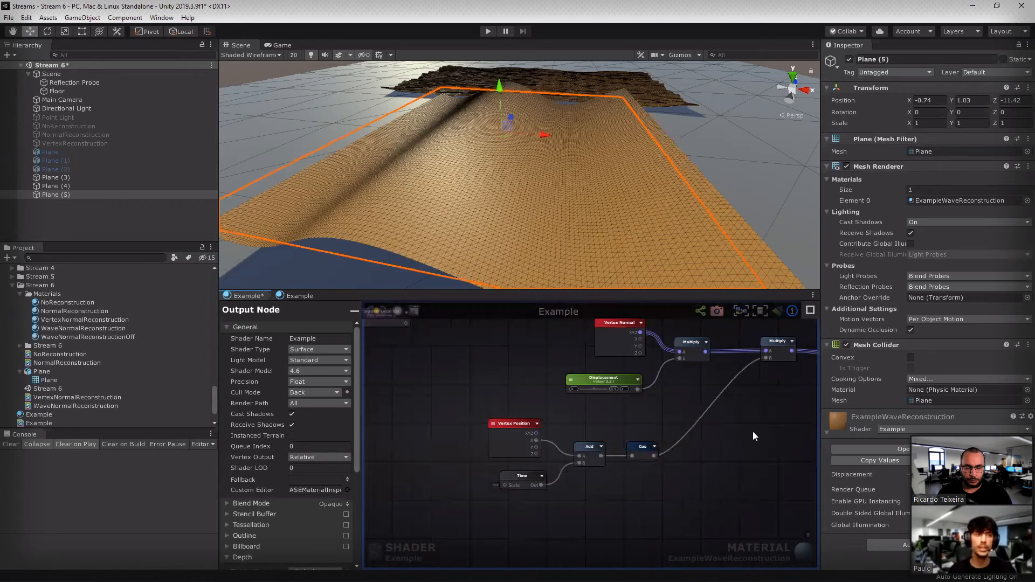
{"action": "scroll", "coordinate": [512, 464], "scroll_direction": "up", "scroll_amount": 3}
{"action": "left_click", "coordinate": [513, 463]}
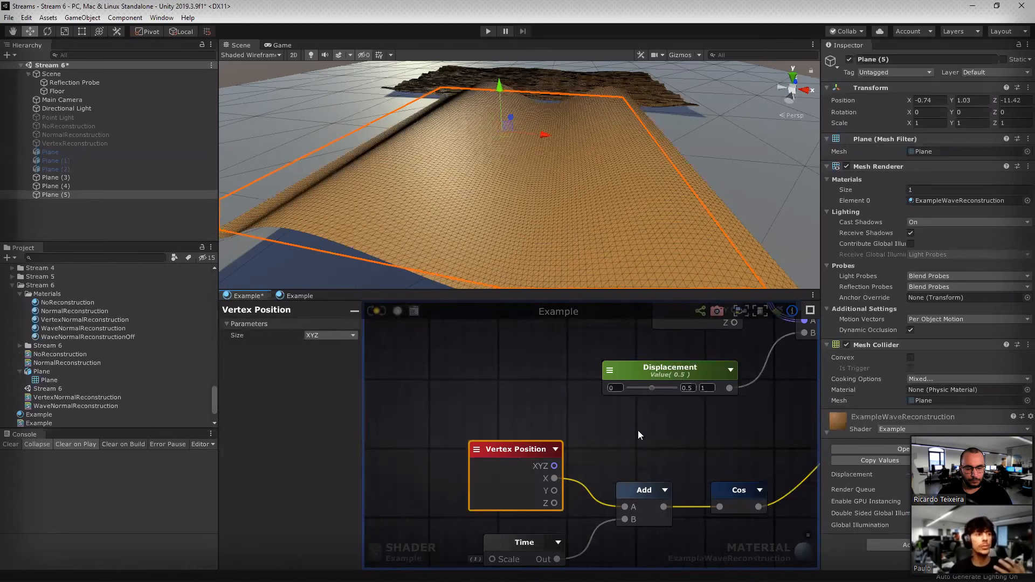
{"action": "left_click_drag", "start_coordinate": [638, 430], "coordinate": [657, 414]}
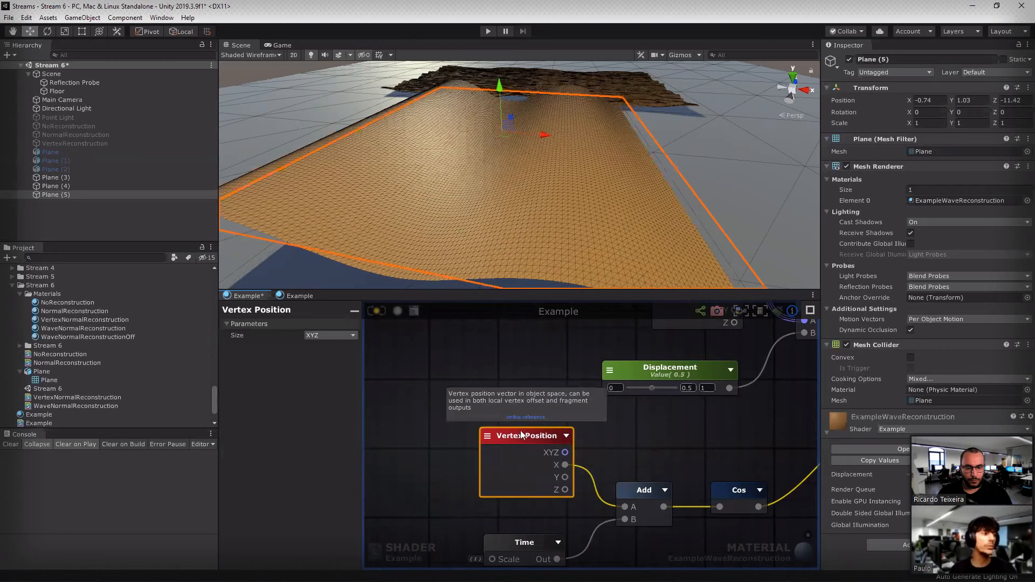
Step: Examine the heightmap sampling group, from the Texture Coordinates and deviation offsets through the Add and Heightmap nodes
{"action": "scroll", "coordinate": [534, 435], "scroll_direction": "down", "scroll_amount": 6}
{"action": "scroll", "coordinate": [454, 478], "scroll_direction": "up", "scroll_amount": 3}
{"action": "scroll", "coordinate": [452, 483], "scroll_direction": "up", "scroll_amount": 4}
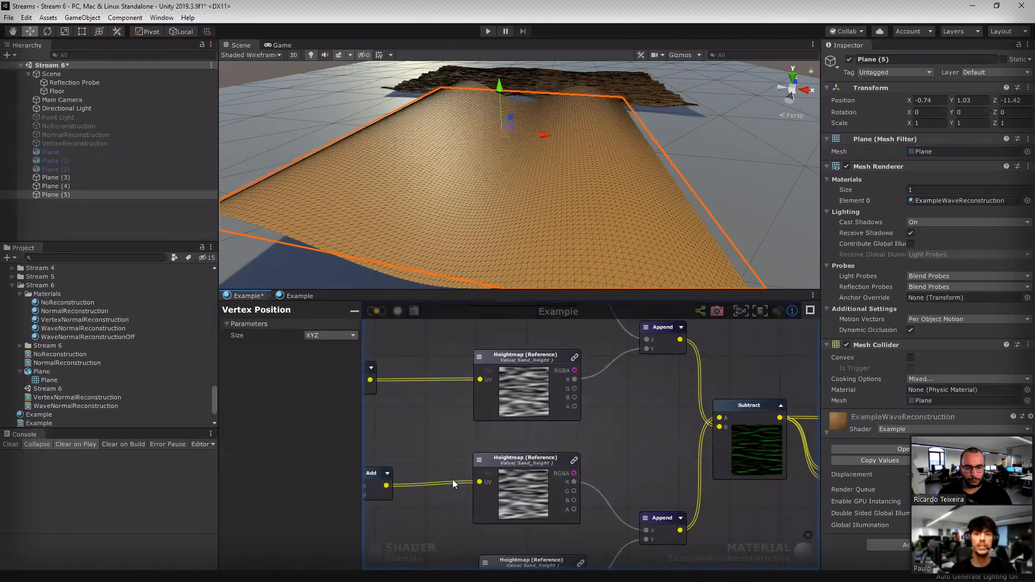
{"action": "middle_click_drag", "start_coordinate": [506, 439], "coordinate": [606, 408]}
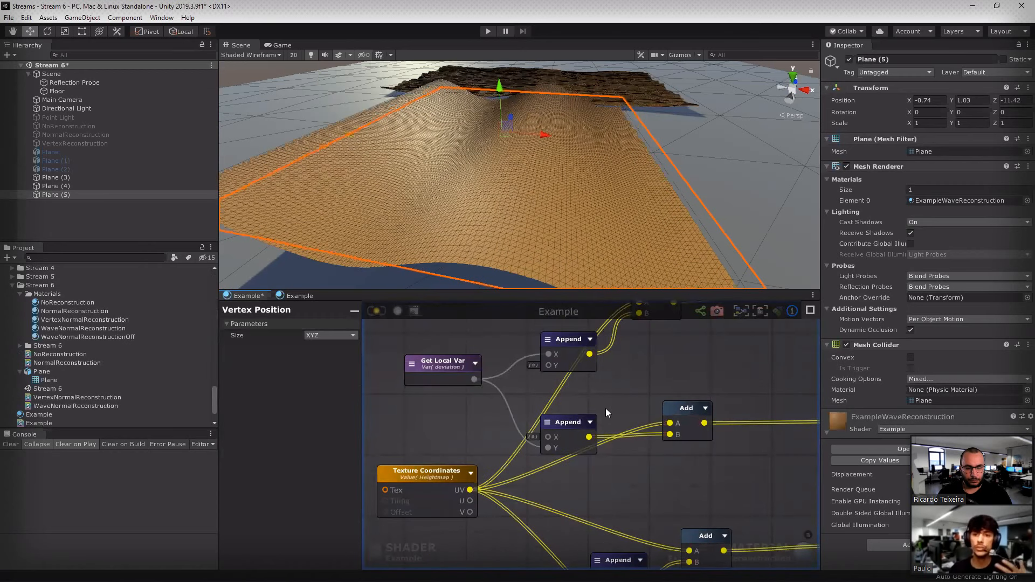
{"action": "key", "text": "ctrl+z"}
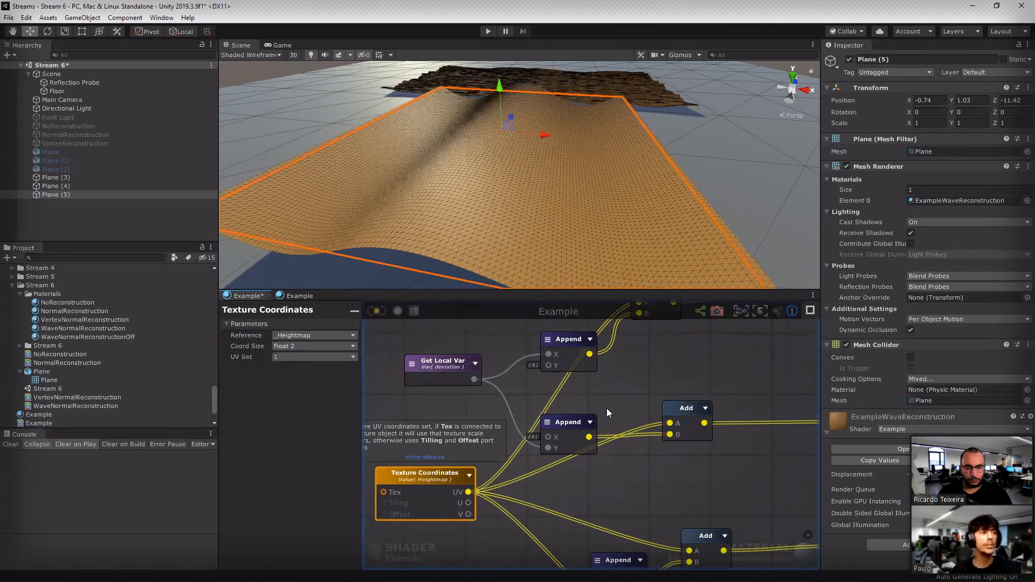
{"action": "middle_click_drag", "start_coordinate": [618, 408], "coordinate": [571, 437]}
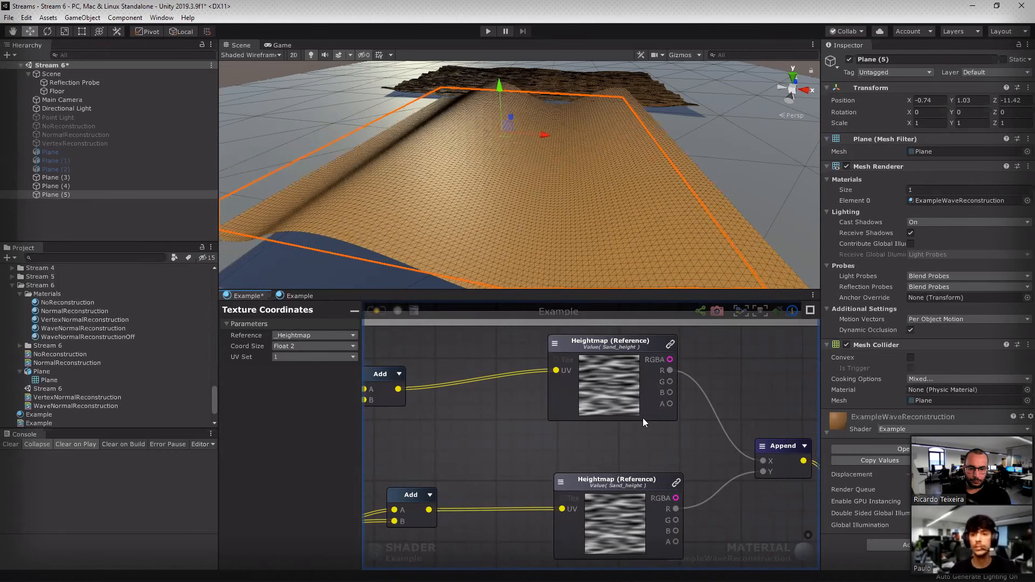
{"action": "scroll", "coordinate": [643, 419], "scroll_direction": "down", "scroll_amount": 4}
{"action": "key", "text": "f"}
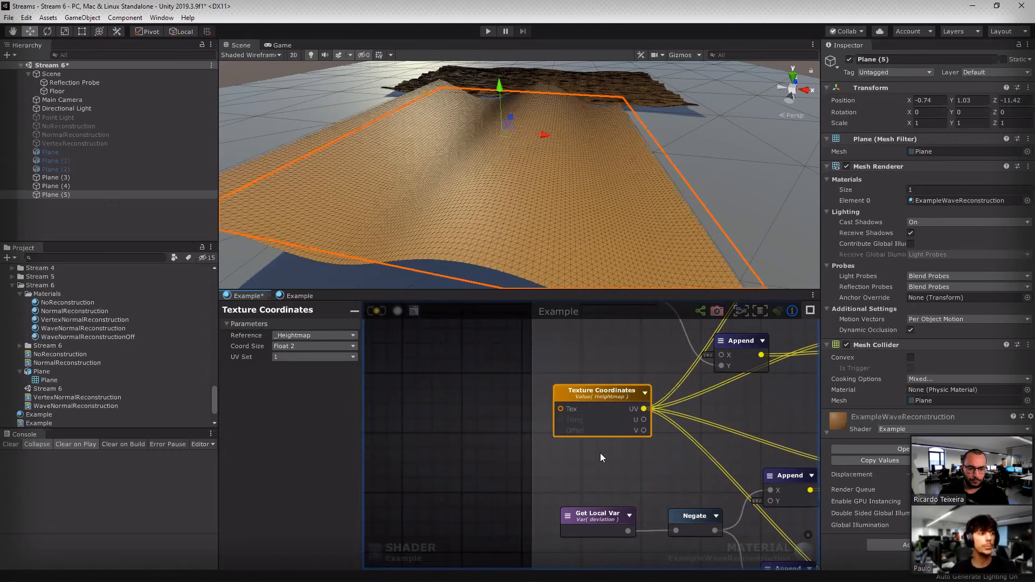
{"action": "left_click", "coordinate": [606, 431]}
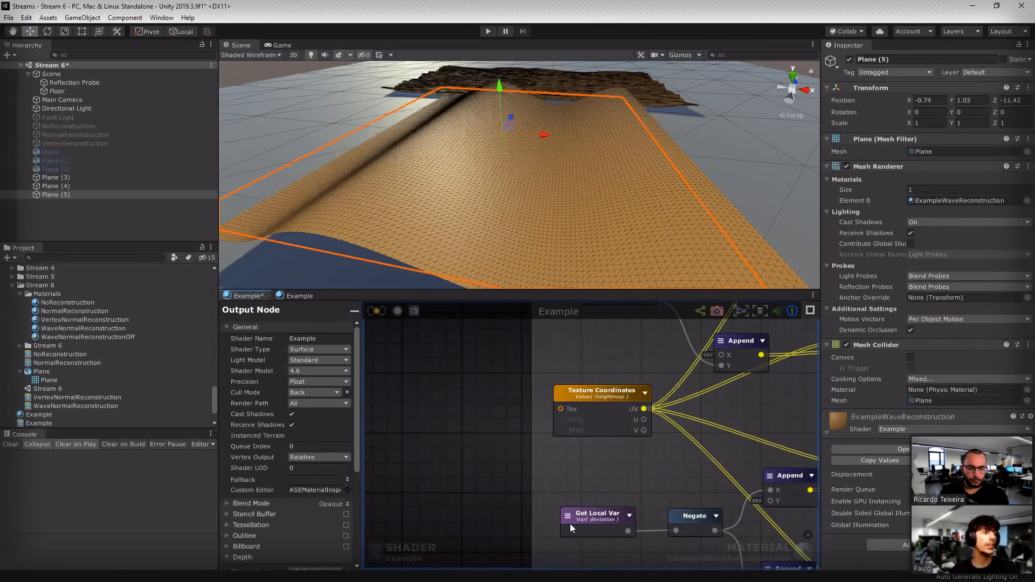
{"action": "key", "text": "ctrl+z"}
{"action": "scroll", "coordinate": [508, 503], "scroll_direction": "down", "scroll_amount": 5}
{"action": "middle_click_drag", "start_coordinate": [733, 394], "coordinate": [578, 445]}
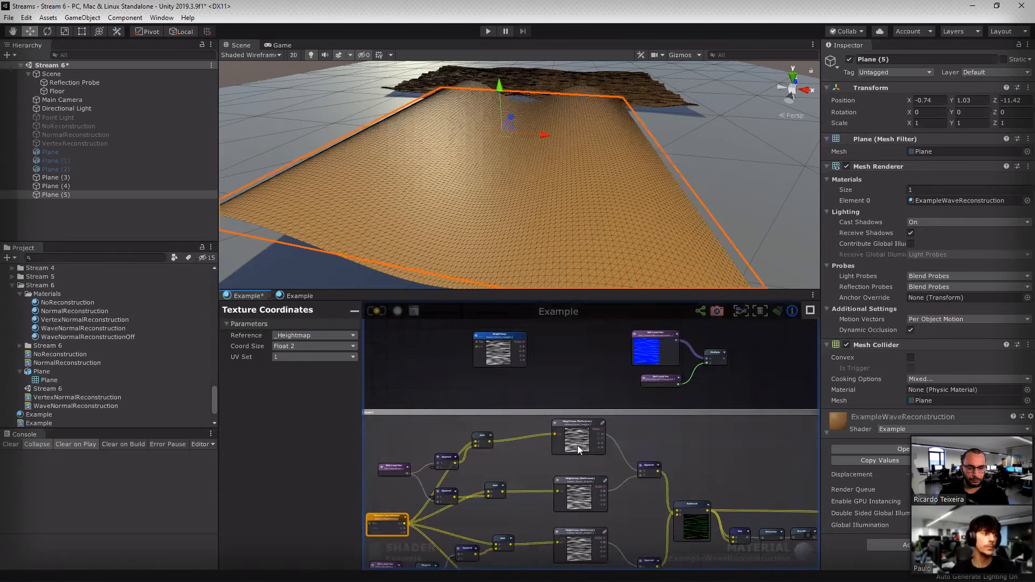
Step: Examine the cosine wave chain and its connection to the Displacement and Vertex Normal Multiply nodes
{"action": "middle_click_drag", "start_coordinate": [701, 309], "coordinate": [578, 450]}
{"action": "middle_click_drag", "start_coordinate": [668, 318], "coordinate": [579, 449]}
{"action": "scroll", "coordinate": [579, 448], "scroll_direction": "up", "scroll_amount": 5}
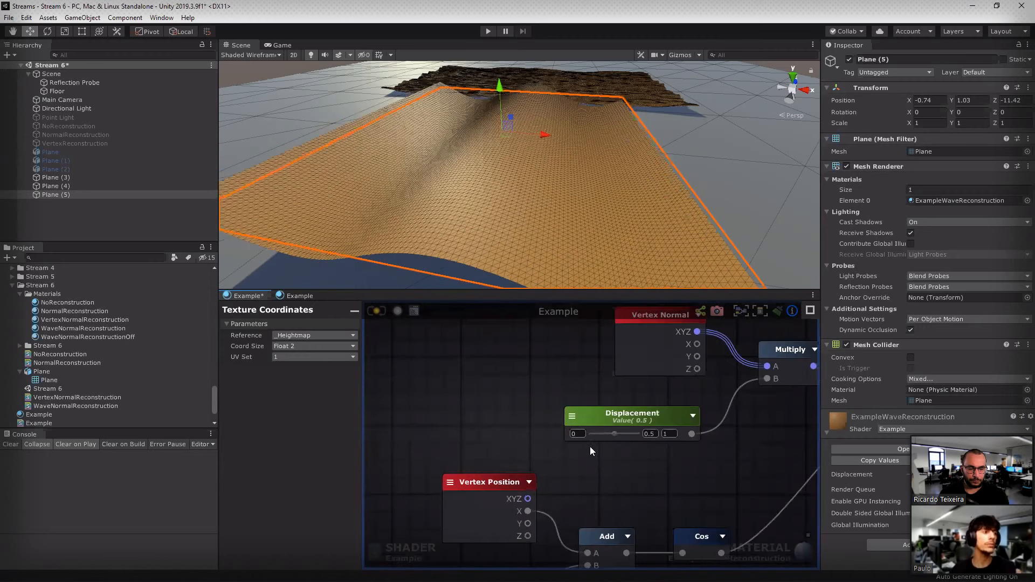
{"action": "scroll", "coordinate": [694, 445], "scroll_direction": "down", "scroll_amount": 2}
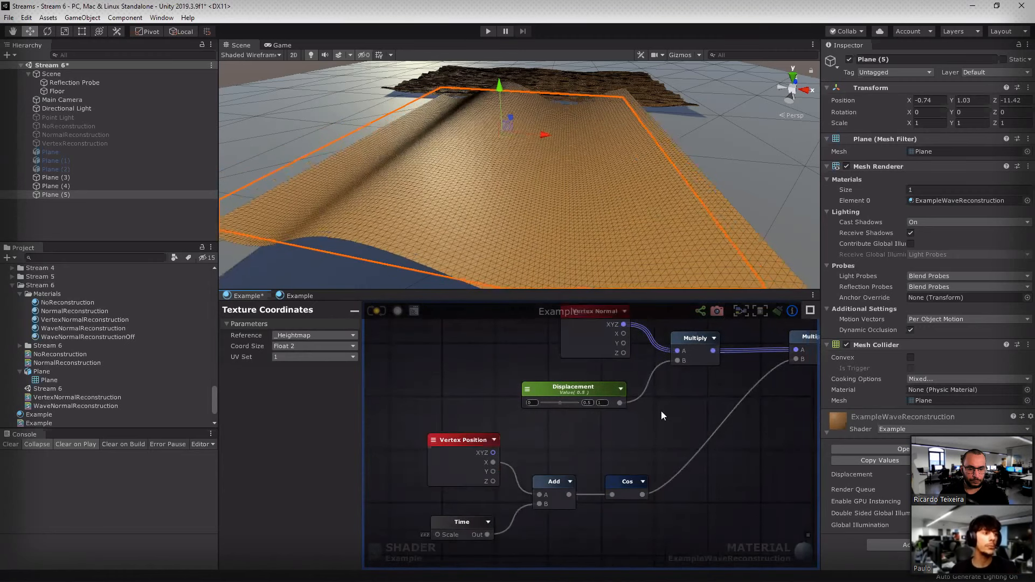
{"action": "middle_click_drag", "start_coordinate": [651, 463], "coordinate": [652, 414]}
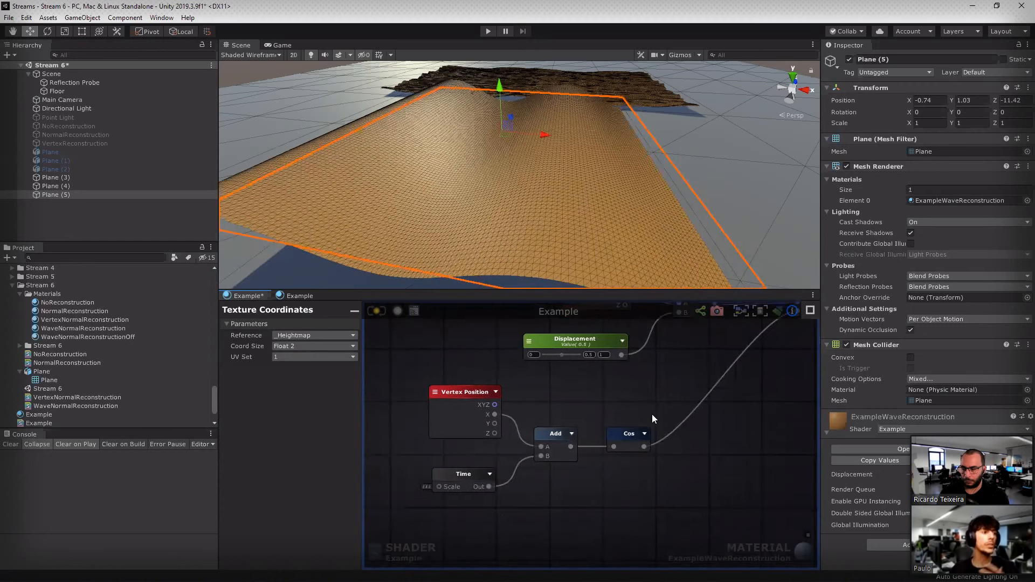
{"action": "middle_click_drag", "start_coordinate": [668, 369], "coordinate": [639, 421]}
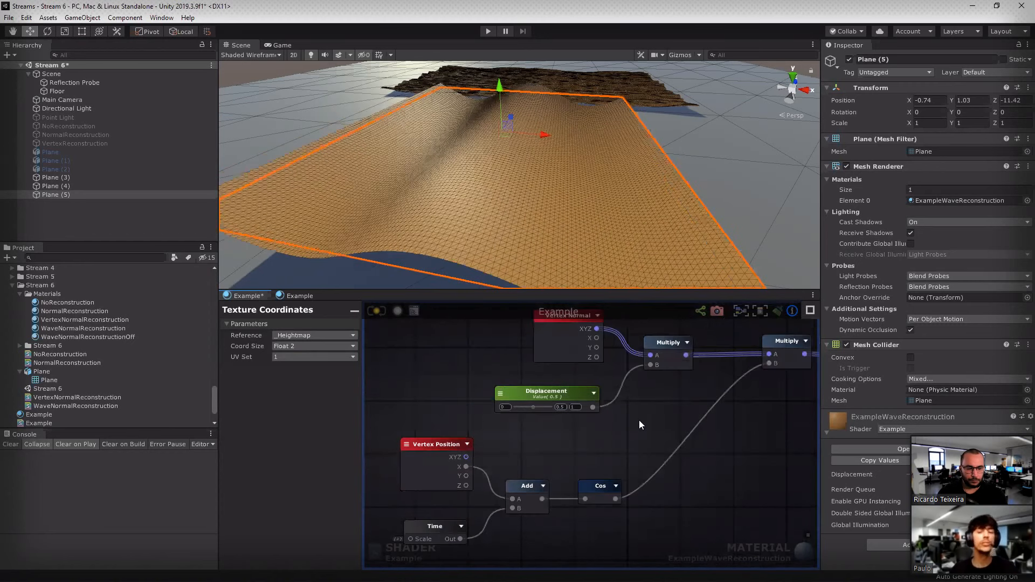
{"action": "scroll", "coordinate": [639, 419], "scroll_direction": "down", "scroll_amount": 3}
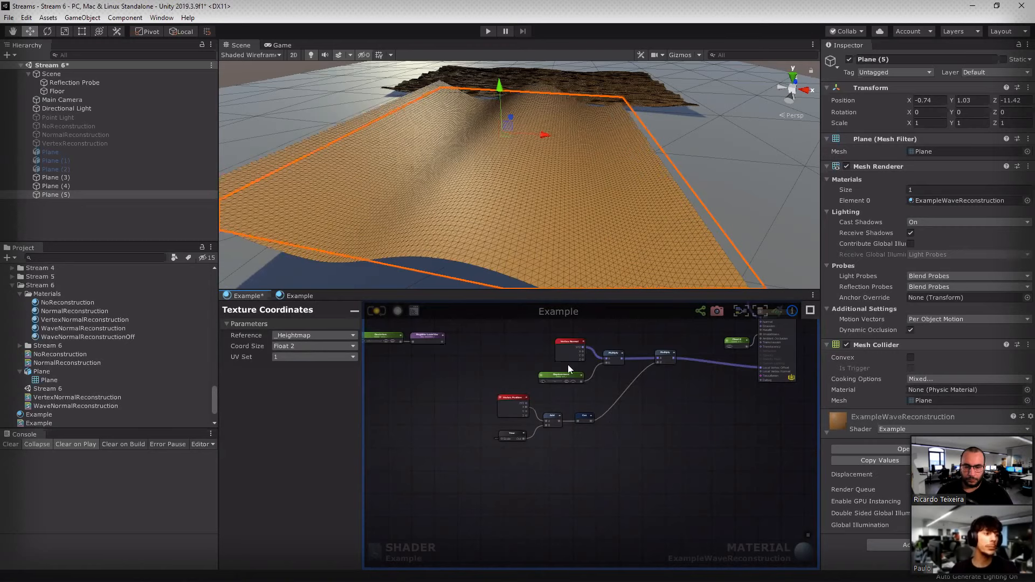
Step: Examine the normal reconstruction chain from Subtract through Dot, Saturate and One Minus to the final Append and Register Local Var
{"action": "scroll", "coordinate": [593, 388], "scroll_direction": "down", "scroll_amount": 2}
{"action": "scroll", "coordinate": [598, 391], "scroll_direction": "down", "scroll_amount": 1}
{"action": "middle_click_drag", "start_coordinate": [597, 391], "coordinate": [576, 381]}
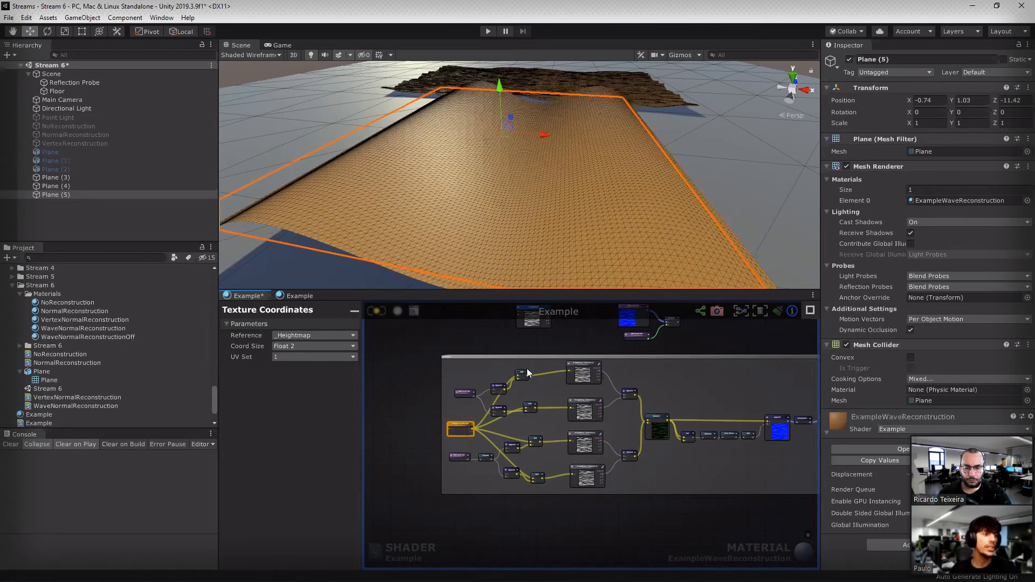
{"action": "middle_click_drag", "start_coordinate": [671, 442], "coordinate": [637, 440]}
{"action": "scroll", "coordinate": [638, 439], "scroll_direction": "up", "scroll_amount": 1}
{"action": "scroll", "coordinate": [653, 445], "scroll_direction": "up", "scroll_amount": 4}
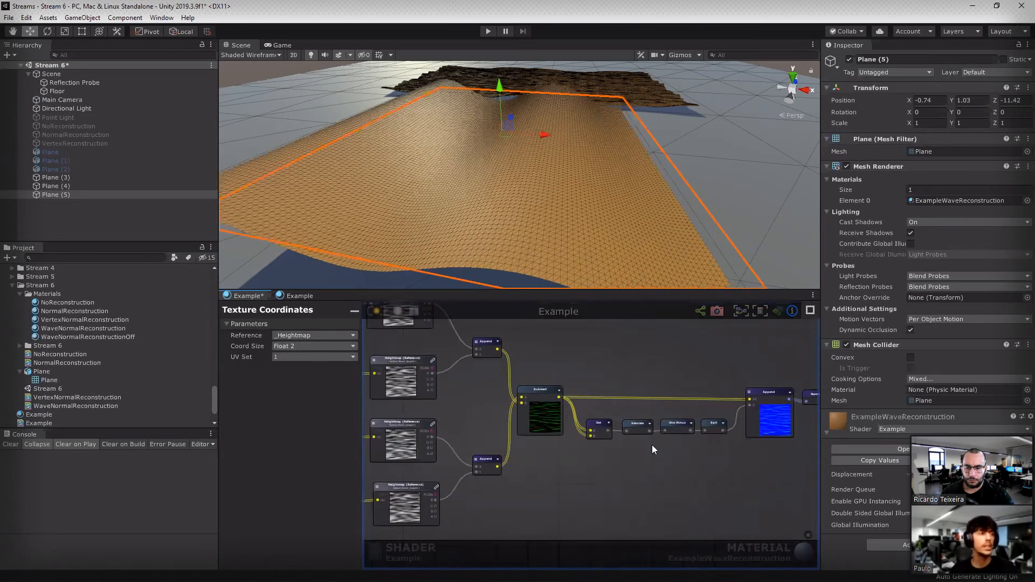
{"action": "middle_click_drag", "start_coordinate": [814, 480], "coordinate": [694, 491]}
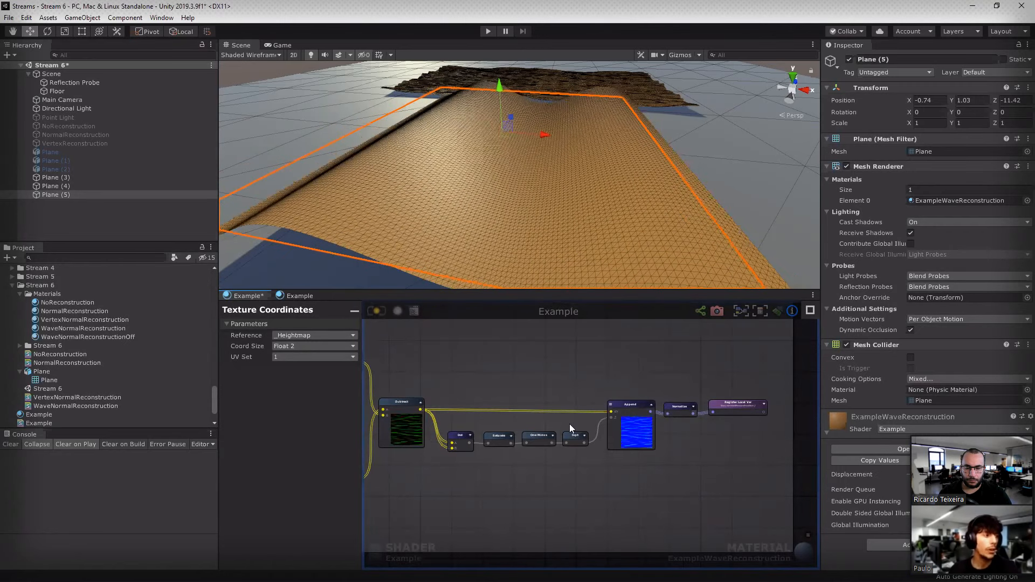
{"action": "scroll", "coordinate": [541, 419], "scroll_direction": "up", "scroll_amount": 2}
{"action": "scroll", "coordinate": [540, 417], "scroll_direction": "up", "scroll_amount": 2}
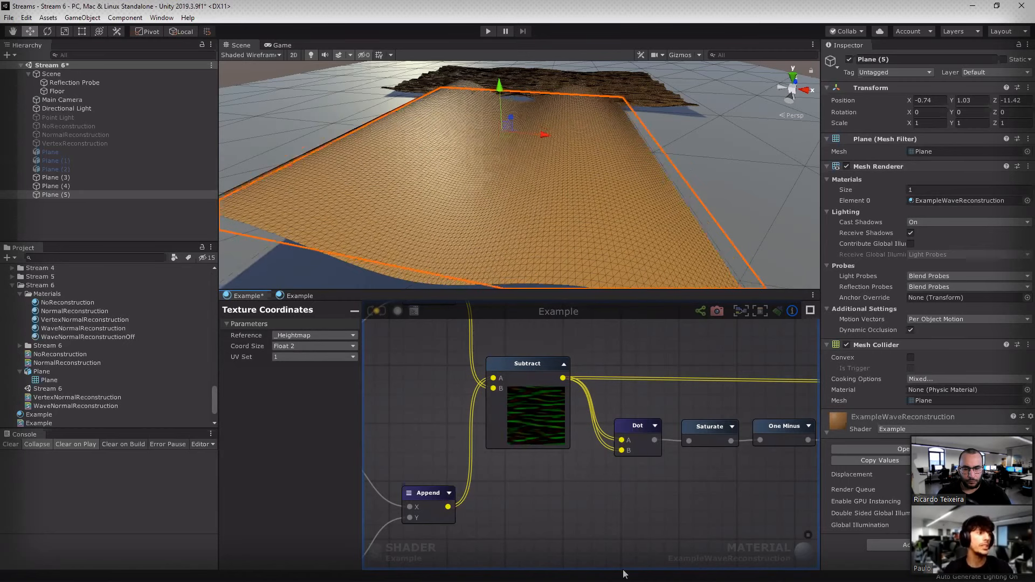
{"action": "scroll", "coordinate": [600, 429], "scroll_direction": "down", "scroll_amount": 3}
{"action": "middle_click_drag", "start_coordinate": [619, 424], "coordinate": [509, 560]}
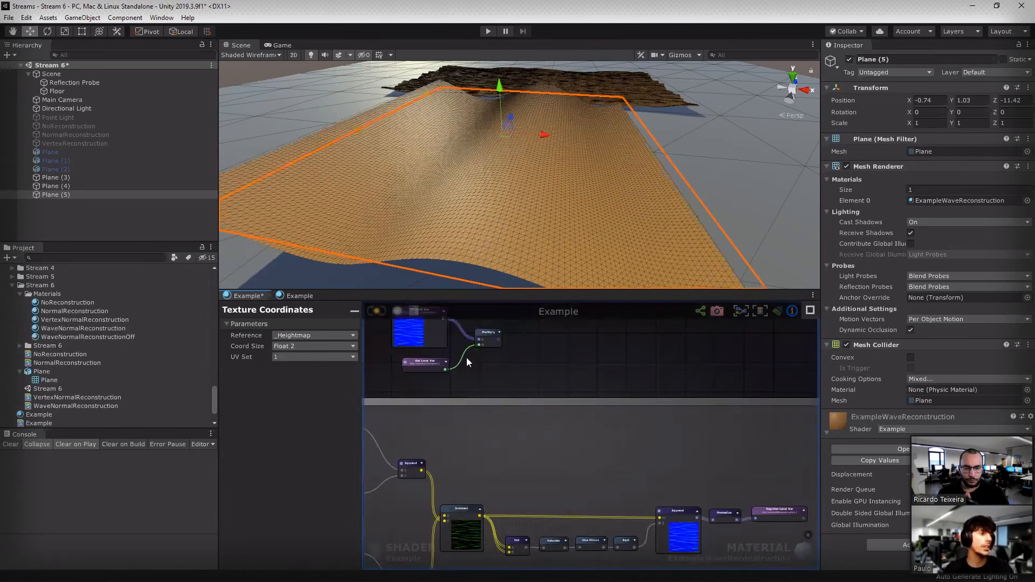
Step: Select the whole cosine wave displacement node chain and shift it slightly away from the output node
{"action": "middle_click_drag", "start_coordinate": [466, 357], "coordinate": [689, 497]}
{"action": "scroll", "coordinate": [685, 474], "scroll_direction": "down", "scroll_amount": 3}
{"action": "middle_click_drag", "start_coordinate": [654, 338], "coordinate": [654, 374]}
{"action": "scroll", "coordinate": [641, 382], "scroll_direction": "up", "scroll_amount": 4}
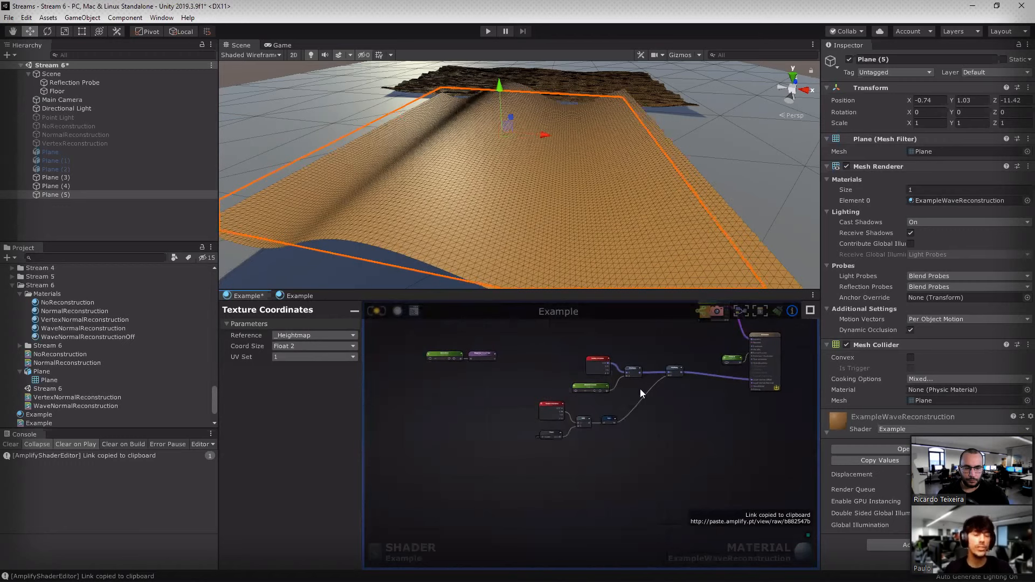
{"action": "key", "text": "ctrl+a"}
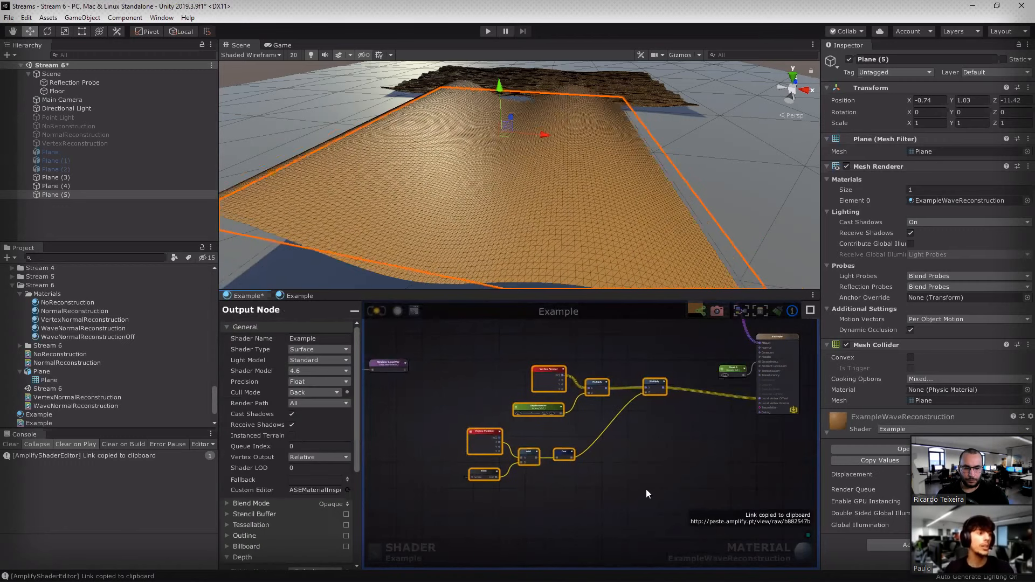
{"action": "mouse_move", "coordinate": [650, 382]}
{"action": "left_mouse_down"}
{"action": "mouse_move", "coordinate": [636, 388]}
{"action": "mouse_move", "coordinate": [641, 378]}
{"action": "left_mouse_up"}
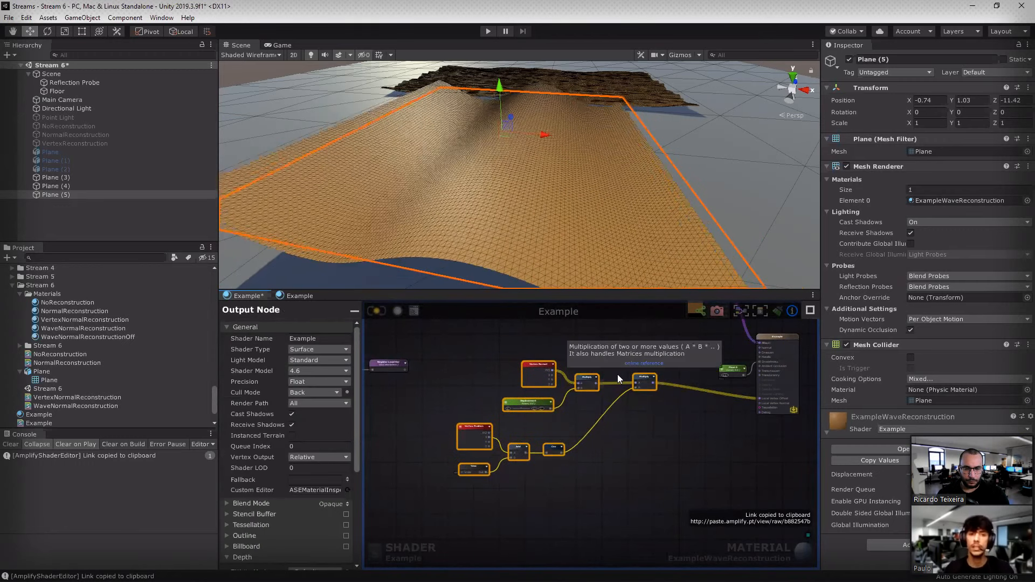
{"action": "middle_click_drag", "start_coordinate": [618, 376], "coordinate": [616, 357]}
{"action": "middle_click_drag", "start_coordinate": [628, 476], "coordinate": [618, 375]}
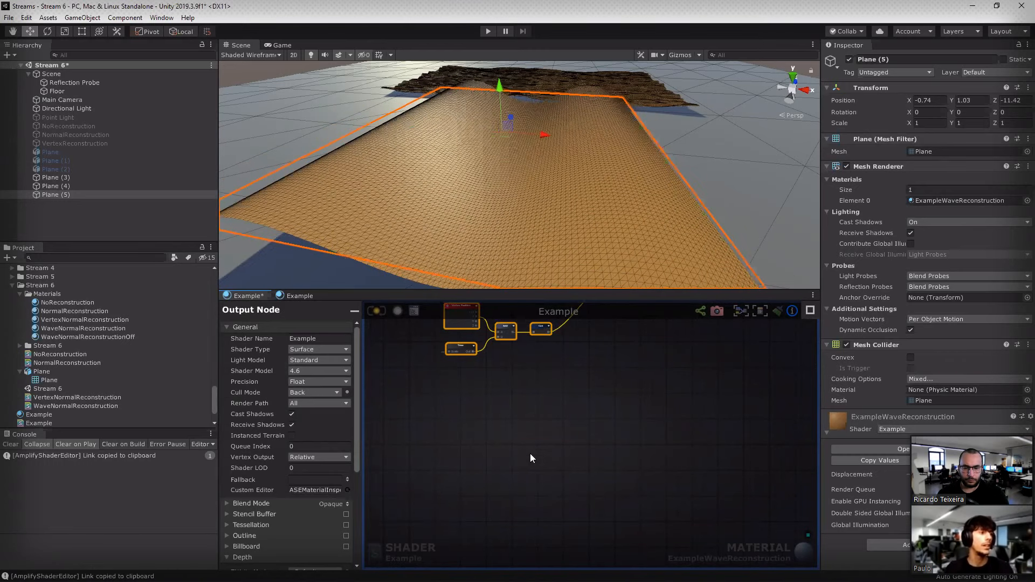
{"action": "middle_click_drag", "start_coordinate": [577, 305], "coordinate": [546, 419]}
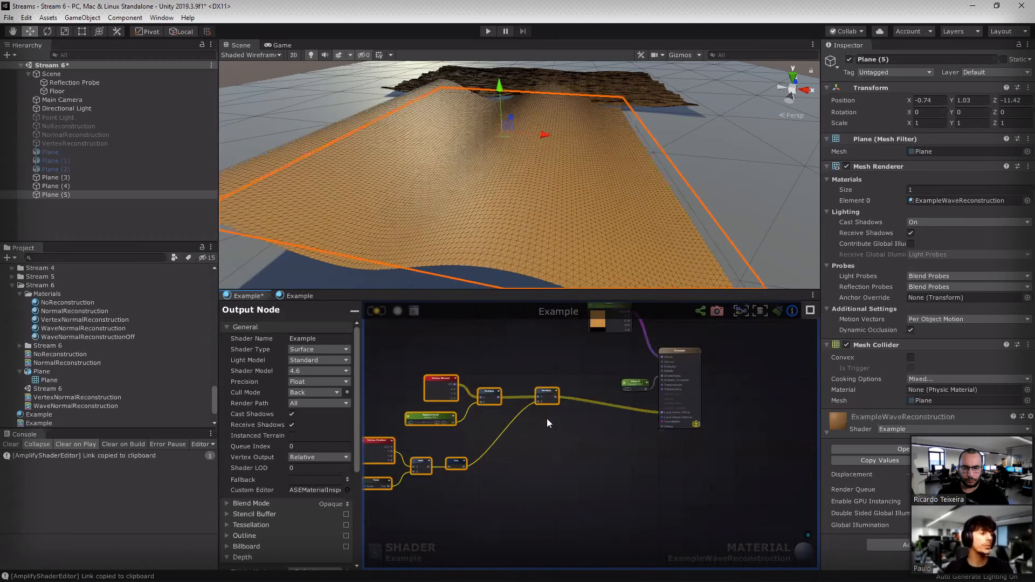
Step: Move the Multiply node that combines the displaced normal with the Cos result lower, between its two input branches
{"action": "scroll", "coordinate": [525, 466], "scroll_direction": "up", "scroll_amount": 3}
{"action": "left_click", "coordinate": [714, 461]}
{"action": "left_click_drag", "start_coordinate": [554, 357], "coordinate": [585, 390]}
{"action": "scroll", "coordinate": [690, 406], "scroll_direction": "down", "scroll_amount": 4}
{"action": "left_click", "coordinate": [691, 405]}
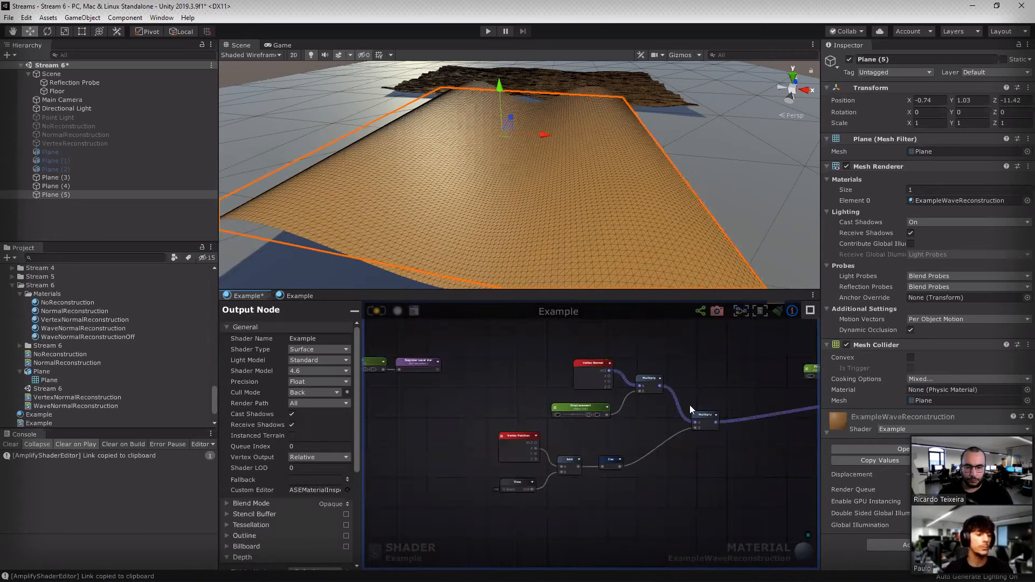
{"action": "middle_click_drag", "start_coordinate": [690, 406], "coordinate": [591, 413]}
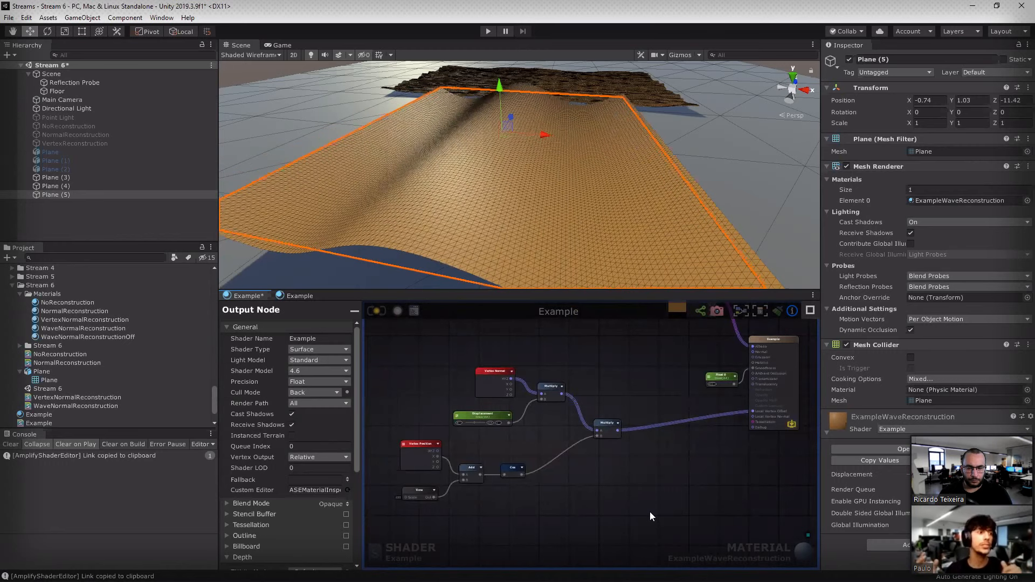
Step: Examine how the selected wave displacement chain feeds the output node's Local Vertex Offset
{"action": "left_click_drag", "start_coordinate": [649, 512], "coordinate": [389, 353]}
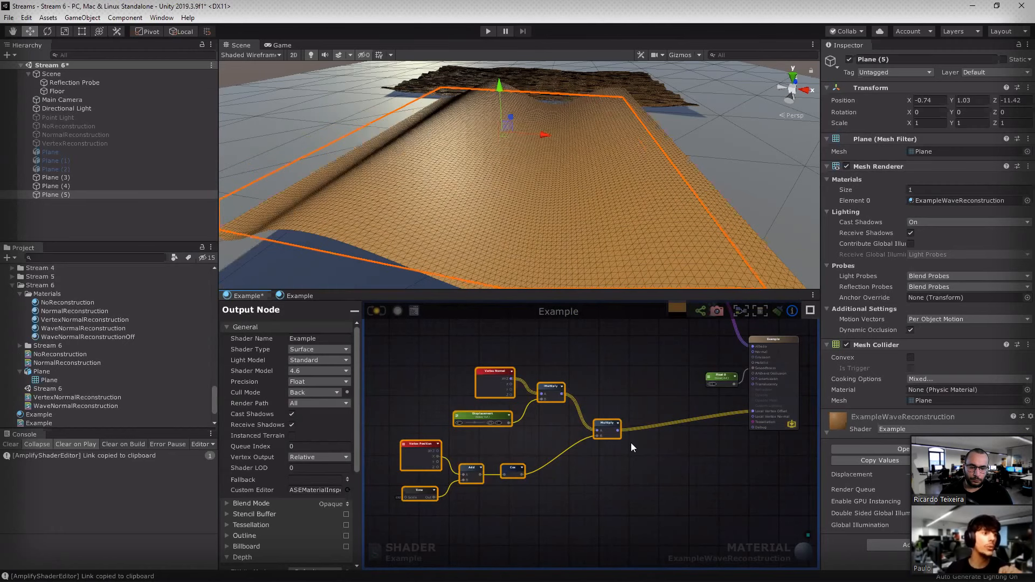
{"action": "scroll", "coordinate": [649, 441], "scroll_direction": "up", "scroll_amount": 5}
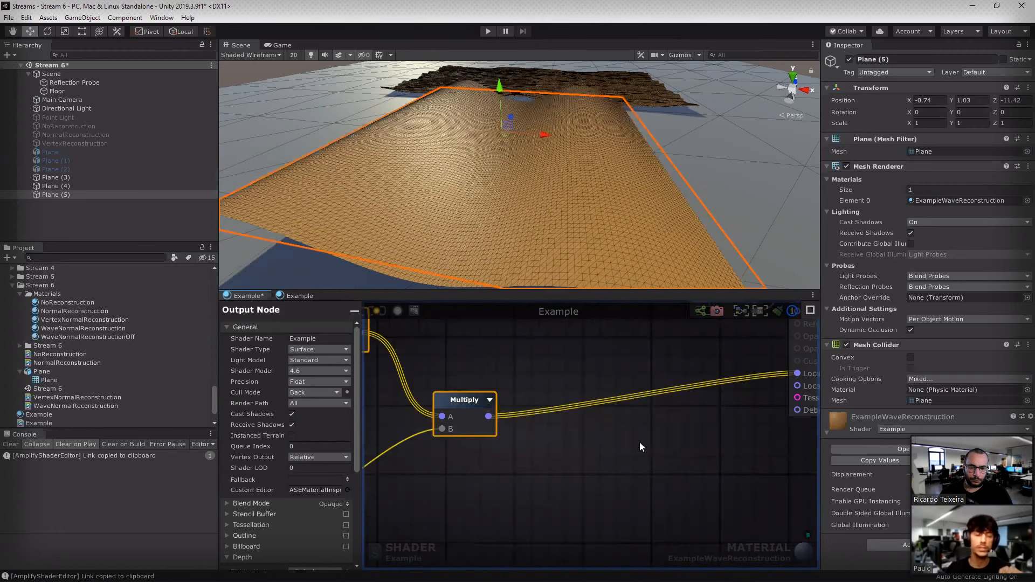
{"action": "key", "text": "f"}
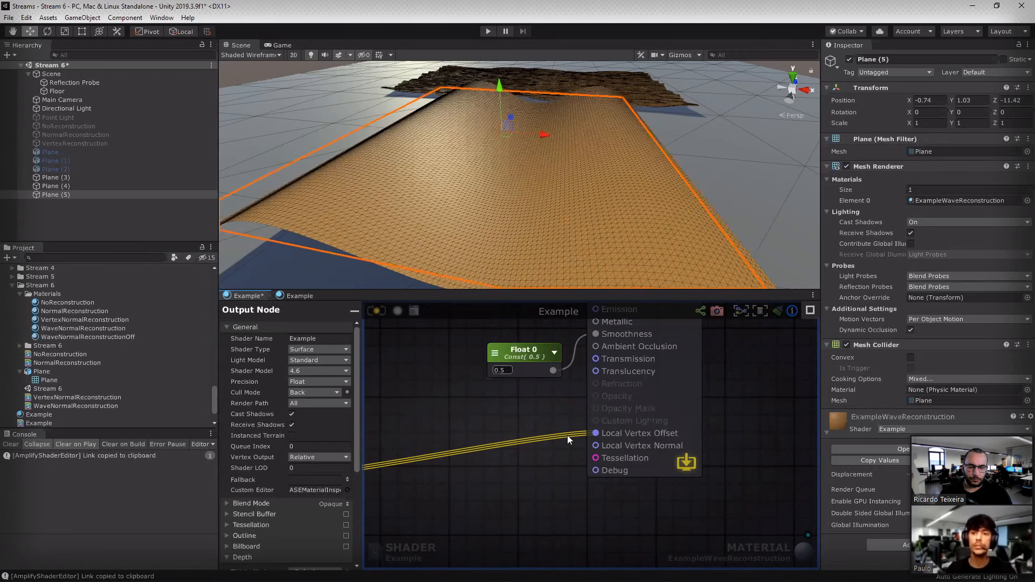
{"action": "middle_click_drag", "start_coordinate": [567, 435], "coordinate": [515, 436]}
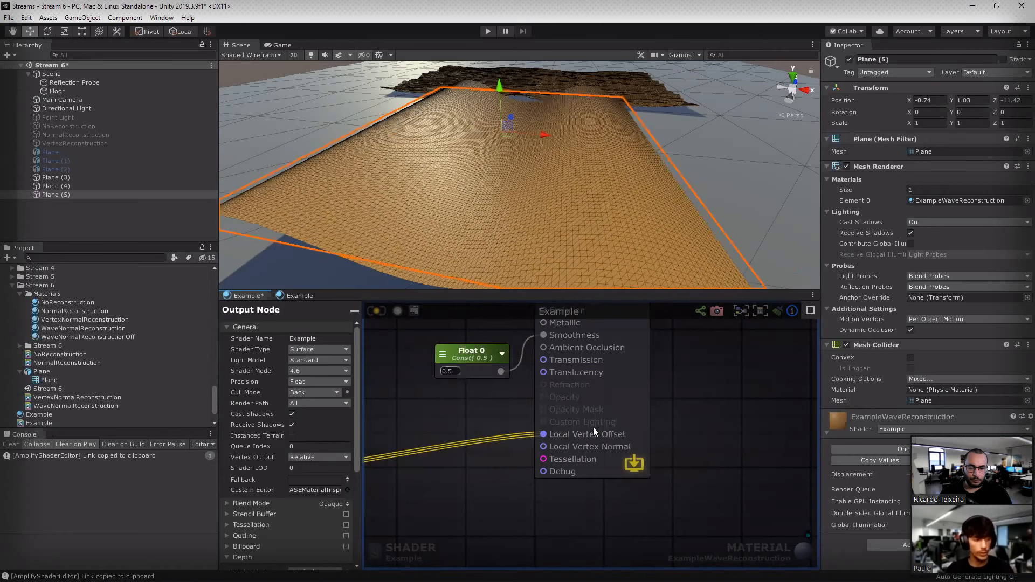
{"action": "scroll", "coordinate": [699, 408], "scroll_direction": "down", "scroll_amount": 5}
{"action": "scroll", "coordinate": [772, 366], "scroll_direction": "up", "scroll_amount": 3}
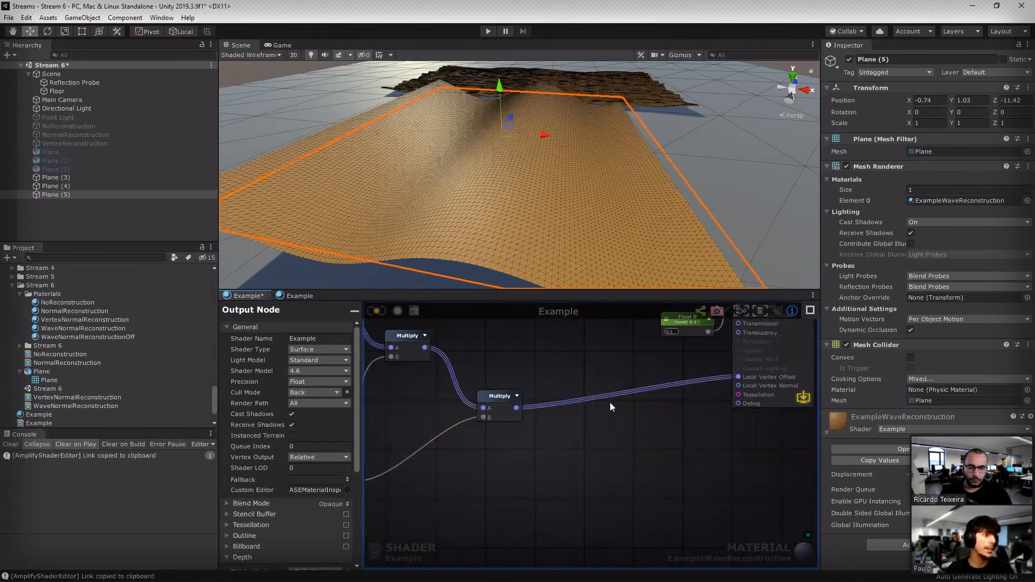
Step: Add Vertex Position XYZ to the final Multiply result through an Add node and update the shader with Vertex Output set to Absolute
{"action": "middle_click_drag", "start_coordinate": [809, 375], "coordinate": [698, 400]}
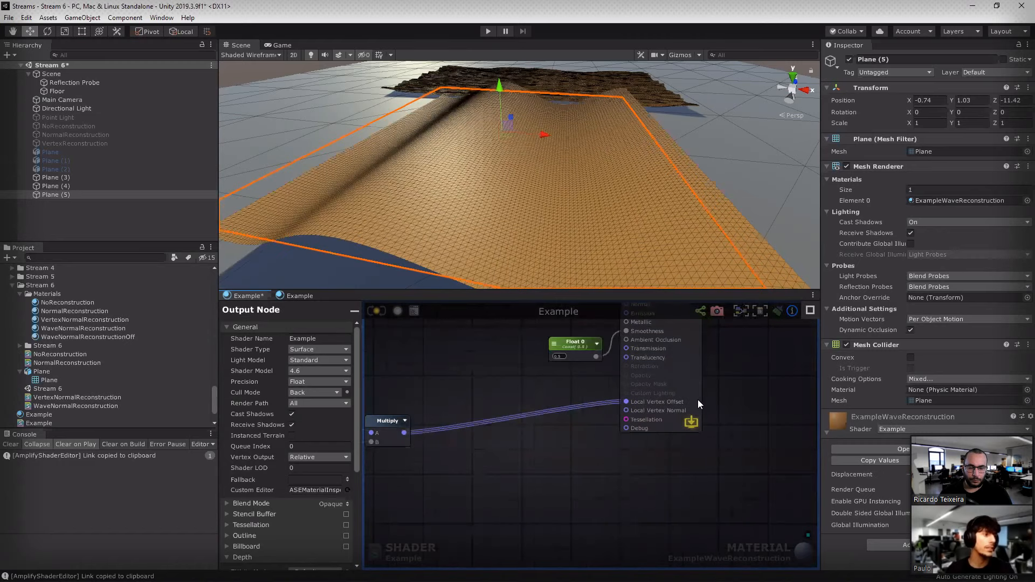
{"action": "scroll", "coordinate": [699, 399], "scroll_direction": "up", "scroll_amount": 2}
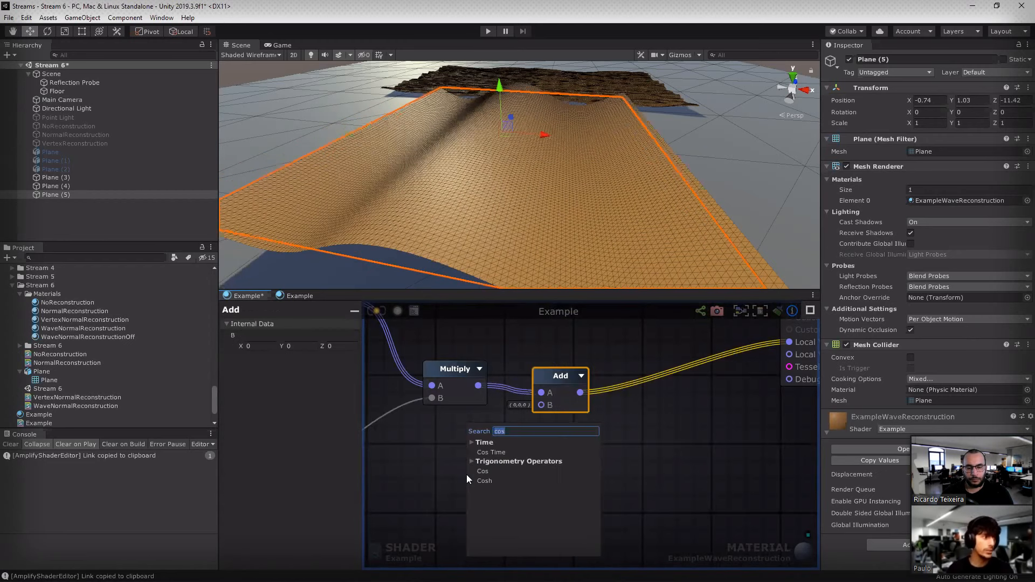
{"action": "type", "text": "vertex po"}
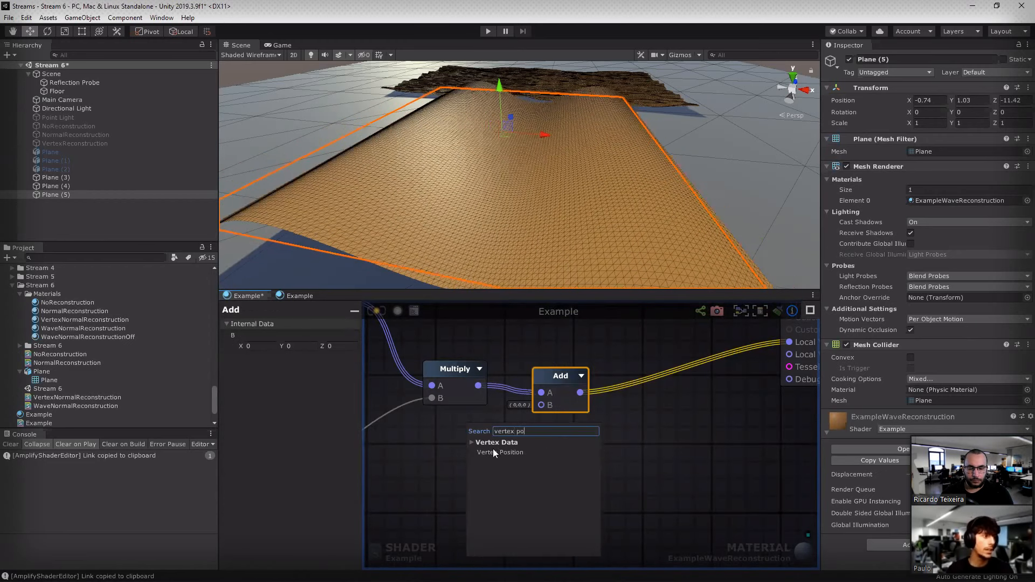
{"action": "left_click", "coordinate": [496, 452]}
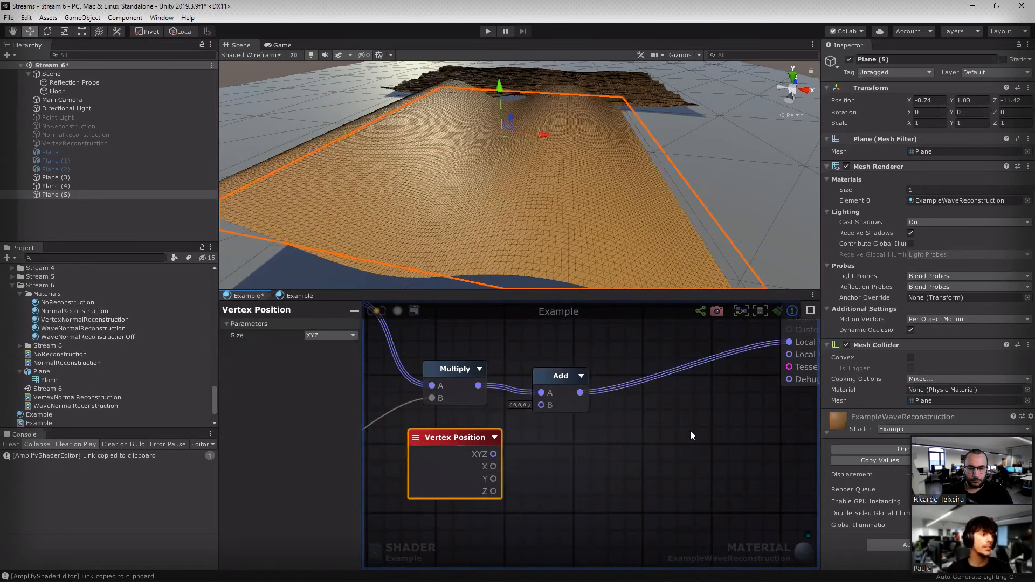
{"action": "left_click_drag", "start_coordinate": [494, 454], "coordinate": [541, 405]}
{"action": "left_click", "coordinate": [379, 312]}
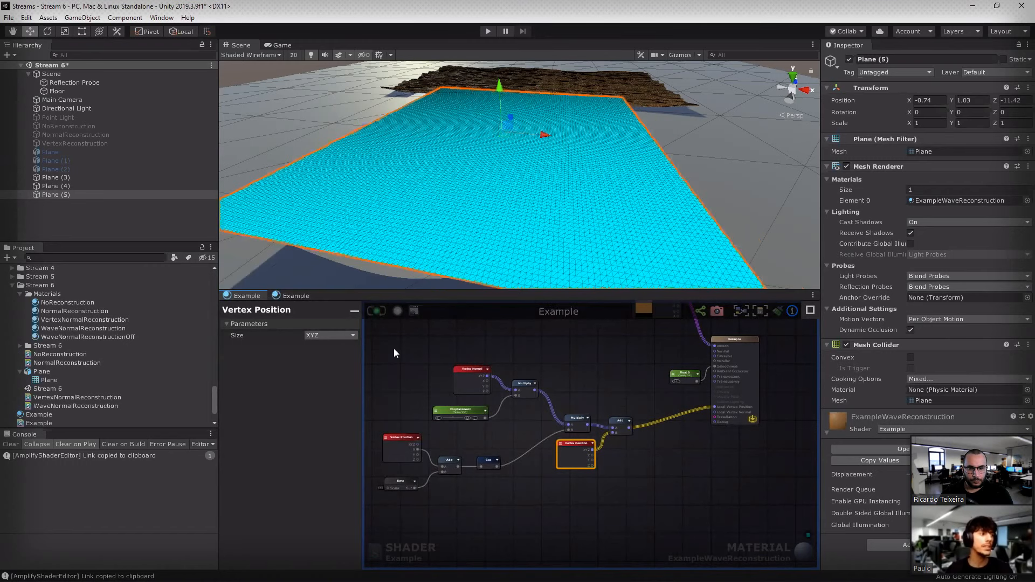
{"action": "middle_click_drag", "start_coordinate": [668, 505], "coordinate": [687, 499]}
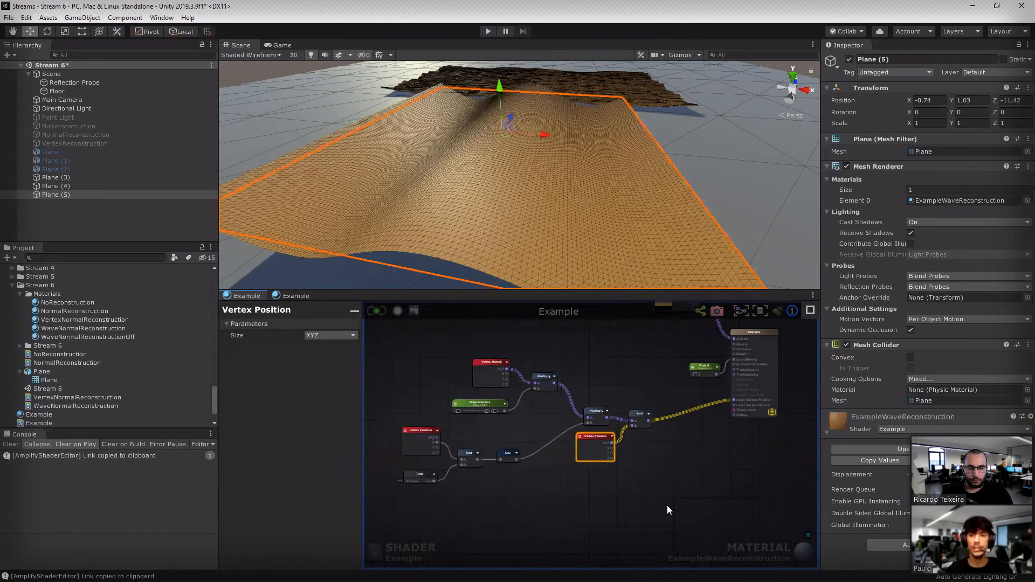
Step: Select all wave displacement nodes, including the new Add and Vertex Position, and enclose them in a comment frame
{"action": "left_click", "coordinate": [667, 506]}
{"action": "key", "text": "ctrl+a"}
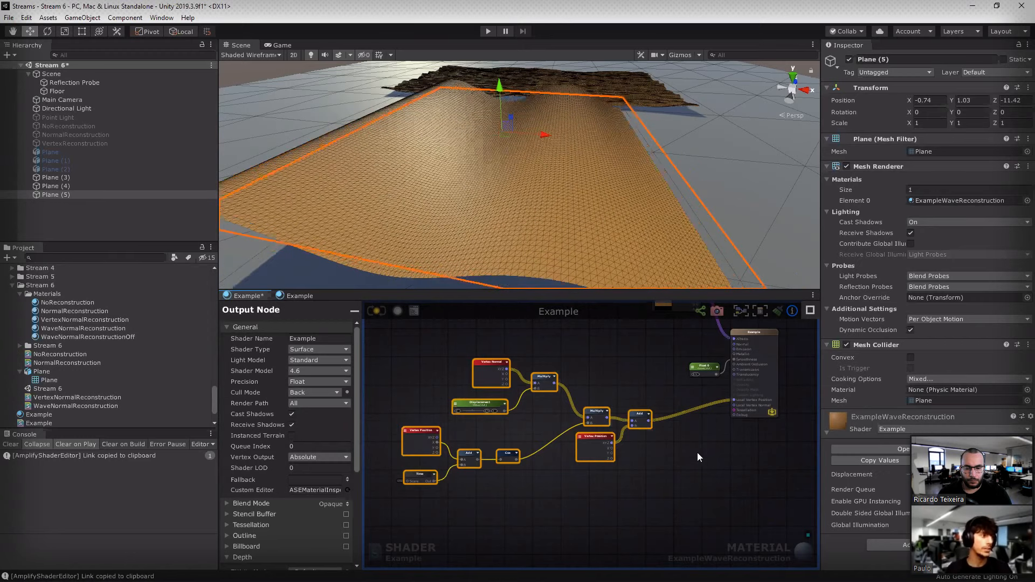
{"action": "key", "text": "c"}
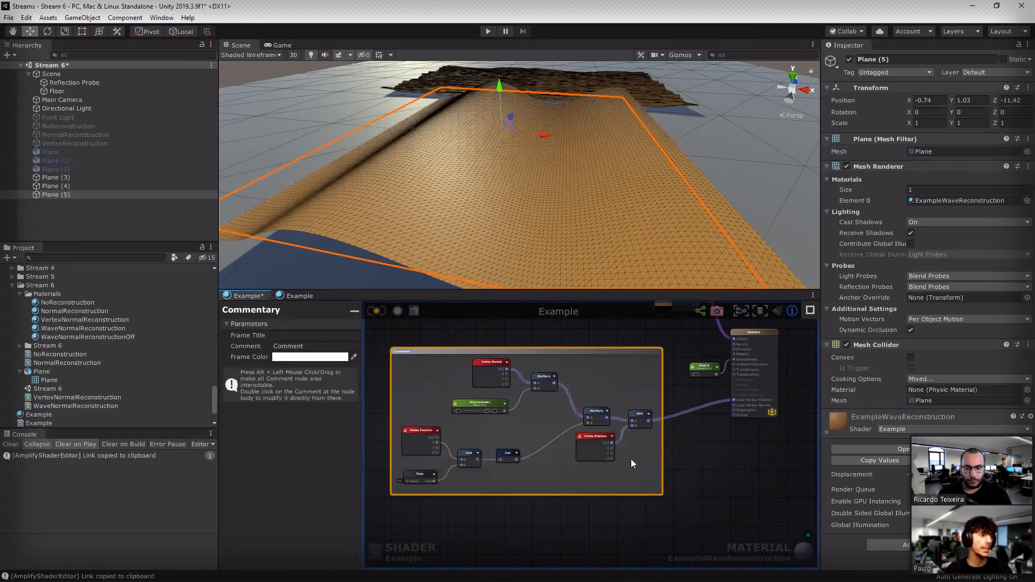
{"action": "middle_click_drag", "start_coordinate": [630, 459], "coordinate": [570, 453]}
Step: Create a Register Local Var named vertexPosition and place it between the final Add node and the output node
{"action": "left_click", "coordinate": [665, 449]}
{"action": "scroll", "coordinate": [578, 450], "scroll_direction": "up", "scroll_amount": 5}
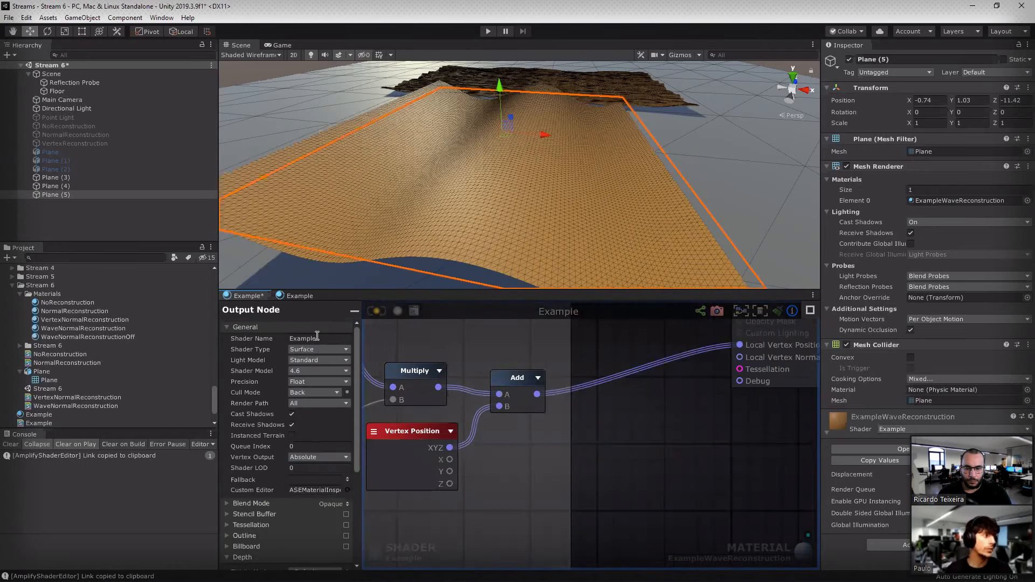
{"action": "key", "text": "space"}
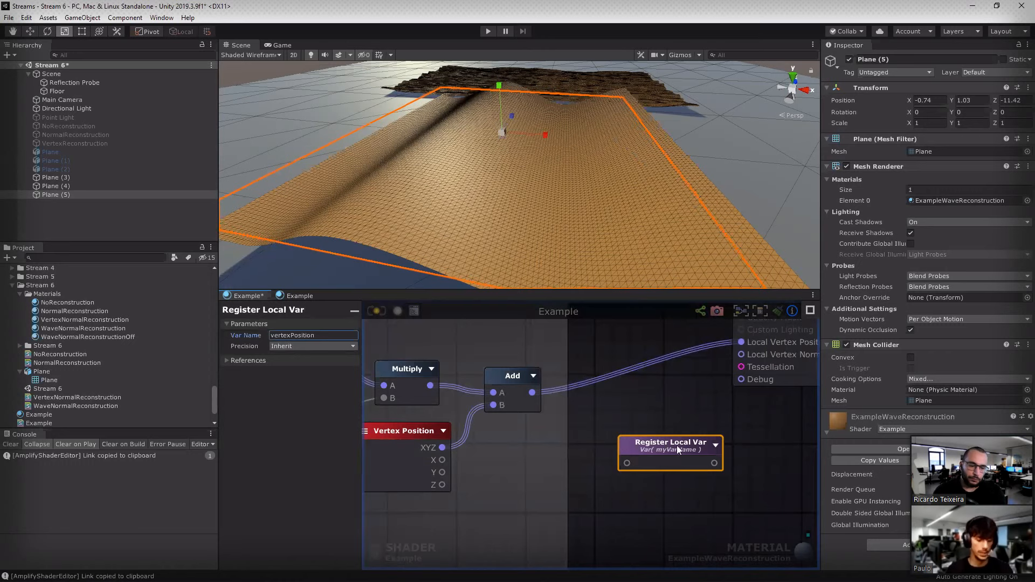
{"action": "left_click_drag", "start_coordinate": [653, 452], "coordinate": [601, 380], "text": "alt"}
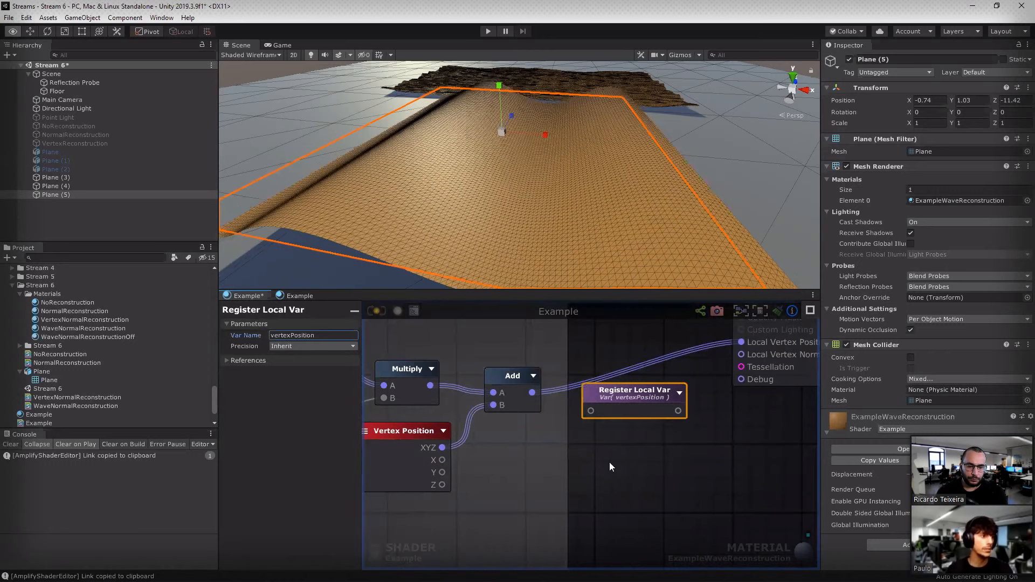
Step: Create a Get Local Var referencing vertexPosition and use it to feed the output node's Local Vertex Position
{"action": "left_click", "coordinate": [640, 513]}
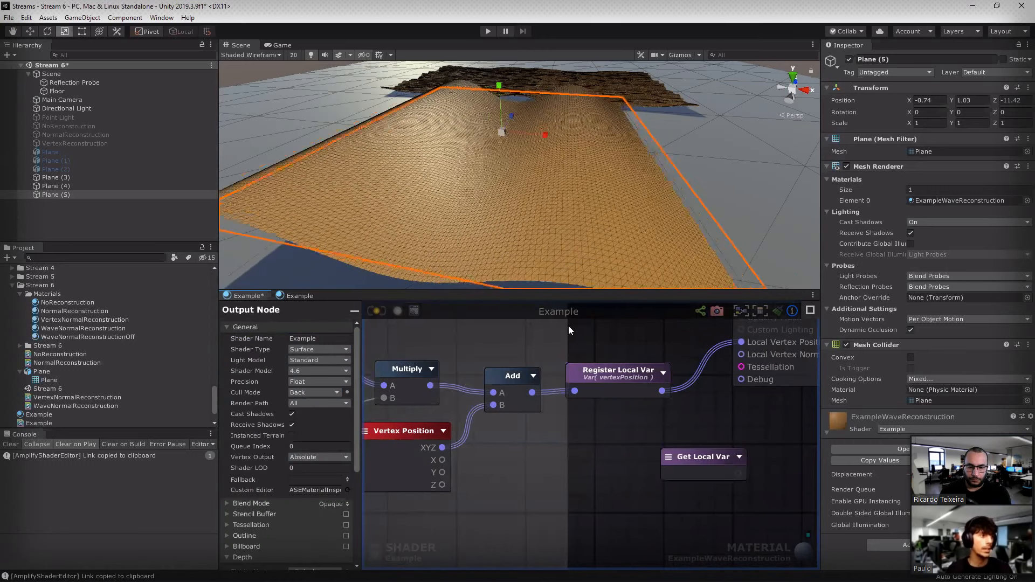
{"action": "middle_click_drag", "start_coordinate": [730, 351], "coordinate": [668, 354]}
{"action": "left_click", "coordinate": [677, 461]}
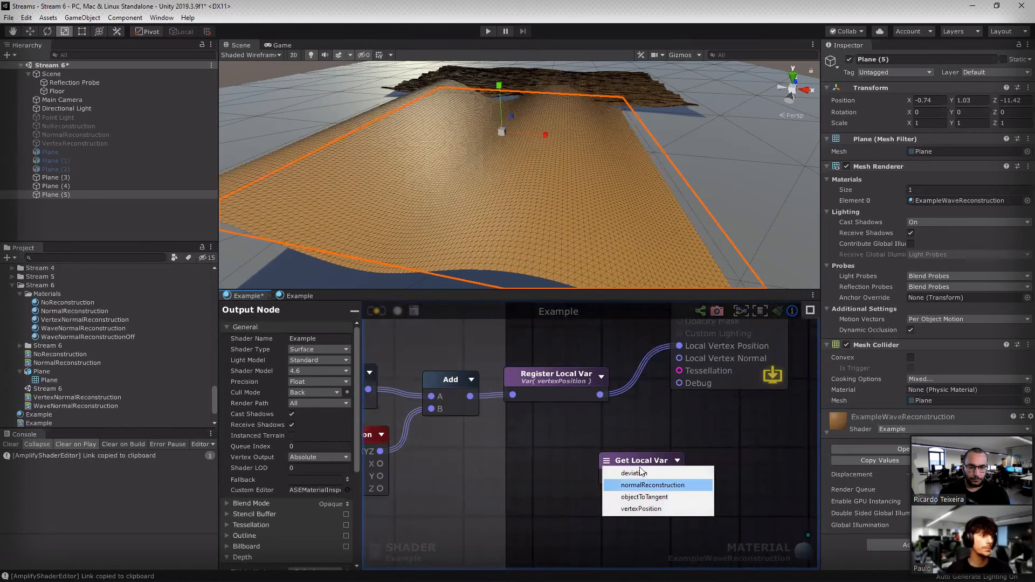
{"action": "left_click", "coordinate": [644, 508]}
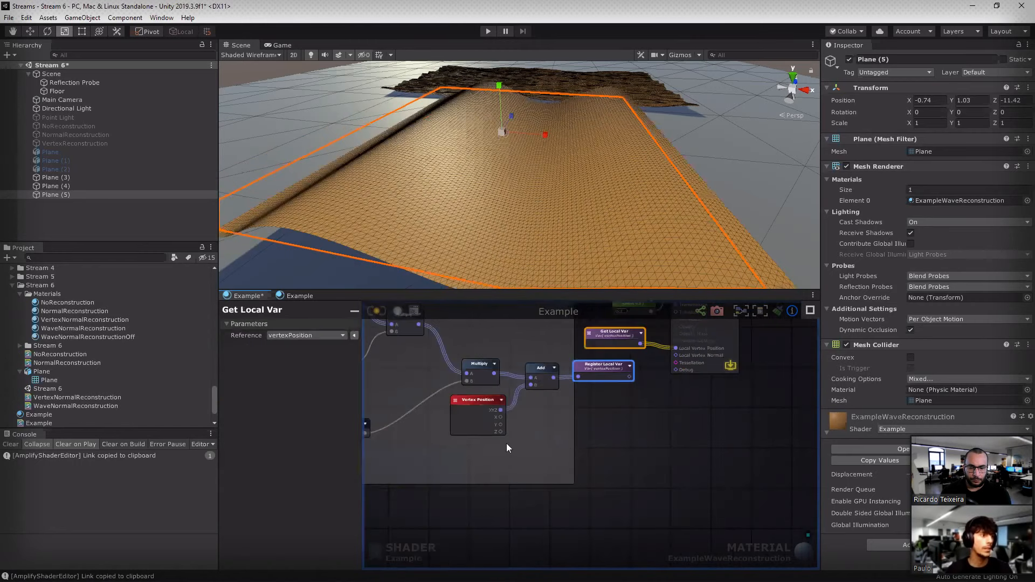
{"action": "scroll", "coordinate": [771, 456], "scroll_direction": "down", "scroll_amount": 1}
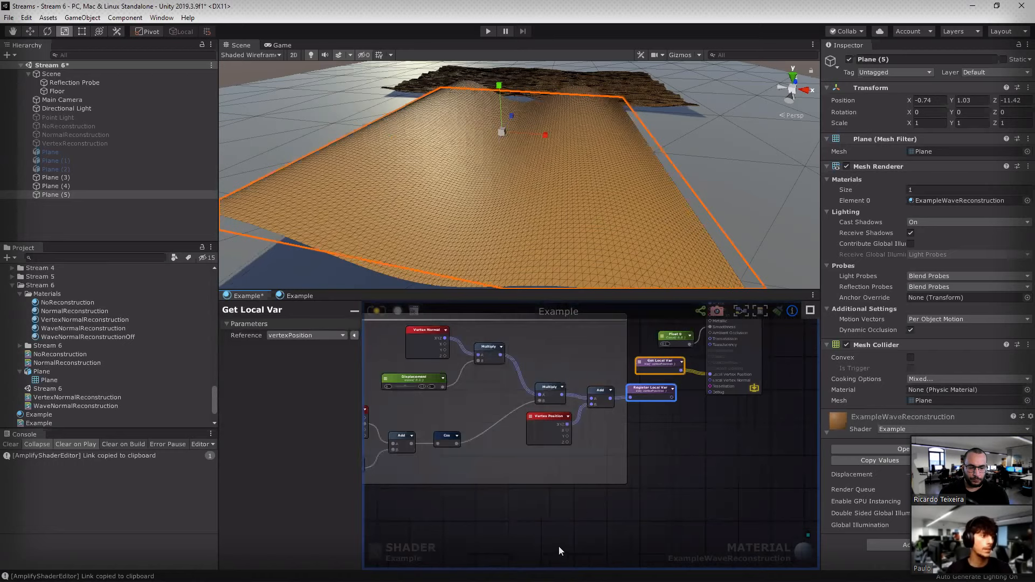
{"action": "scroll", "coordinate": [559, 545], "scroll_direction": "down", "scroll_amount": 2}
Step: Move the commented wave group away from the output node and include the vertexPosition Register Local Var in its frame
{"action": "left_click_drag", "start_coordinate": [679, 472], "coordinate": [497, 515], "text": "alt"}
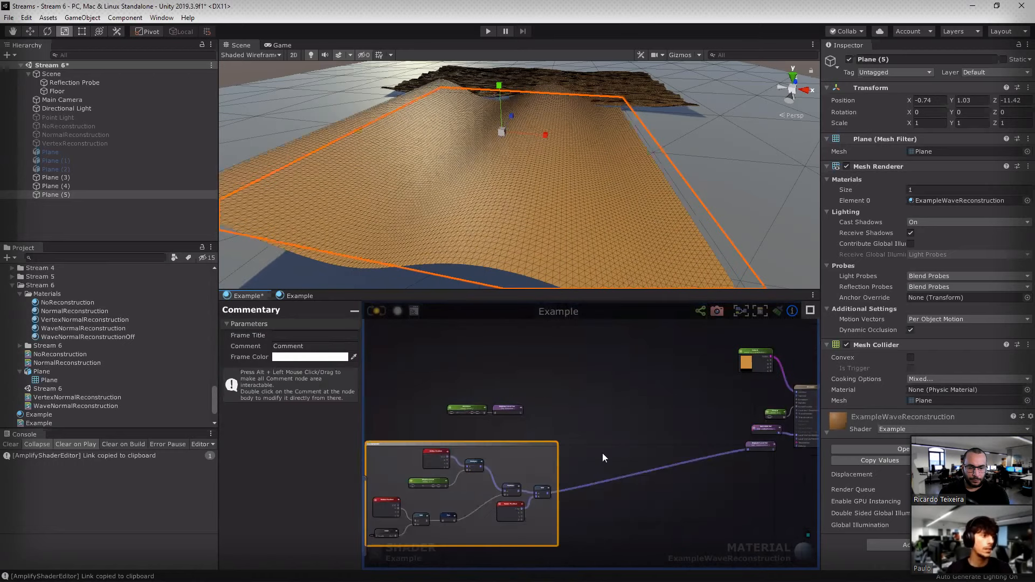
{"action": "left_click", "coordinate": [593, 385]}
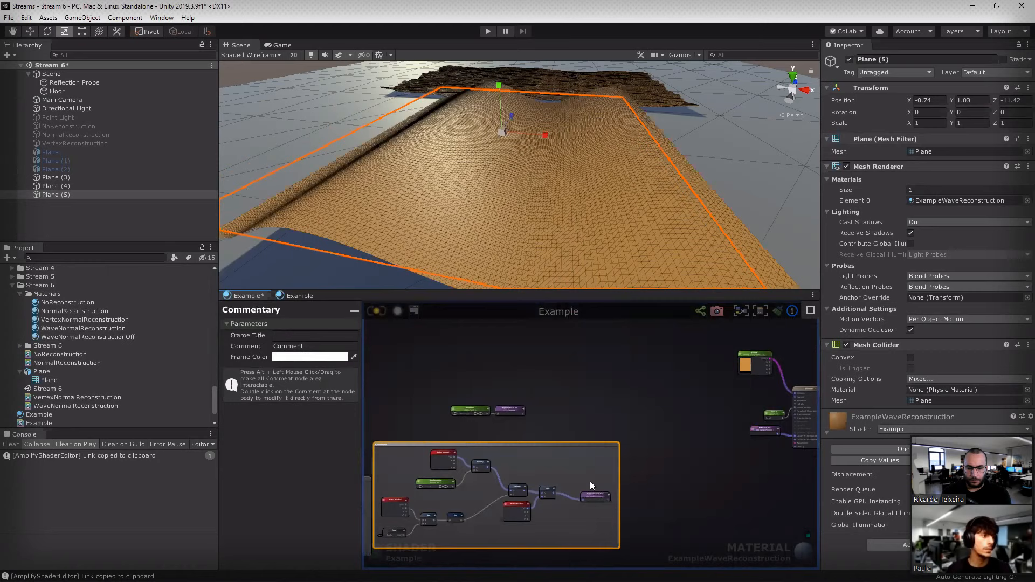
{"action": "scroll", "coordinate": [589, 481], "scroll_direction": "down", "scroll_amount": 3}
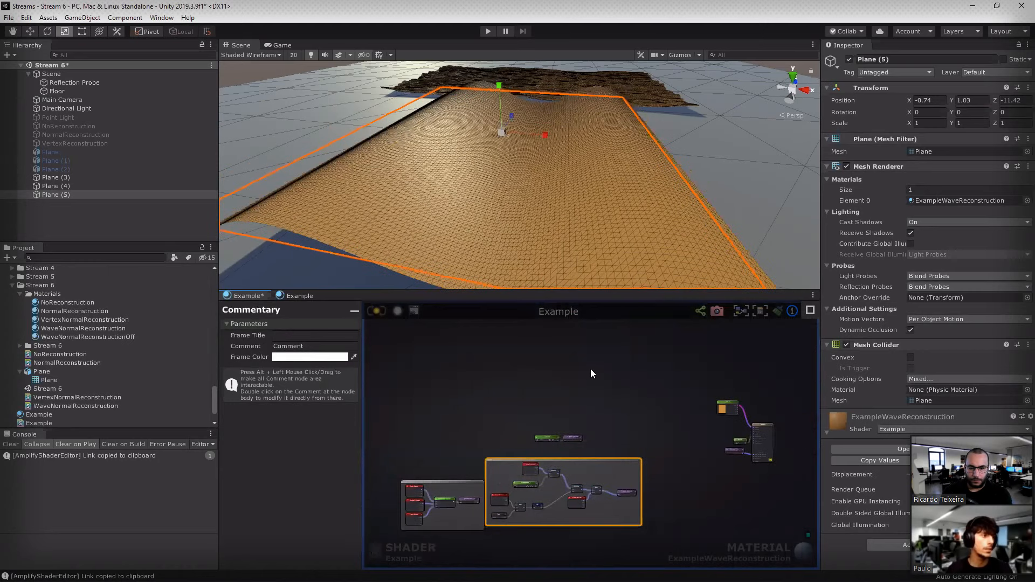
{"action": "left_click", "coordinate": [549, 400]}
{"action": "key", "text": "ctrl+z"}
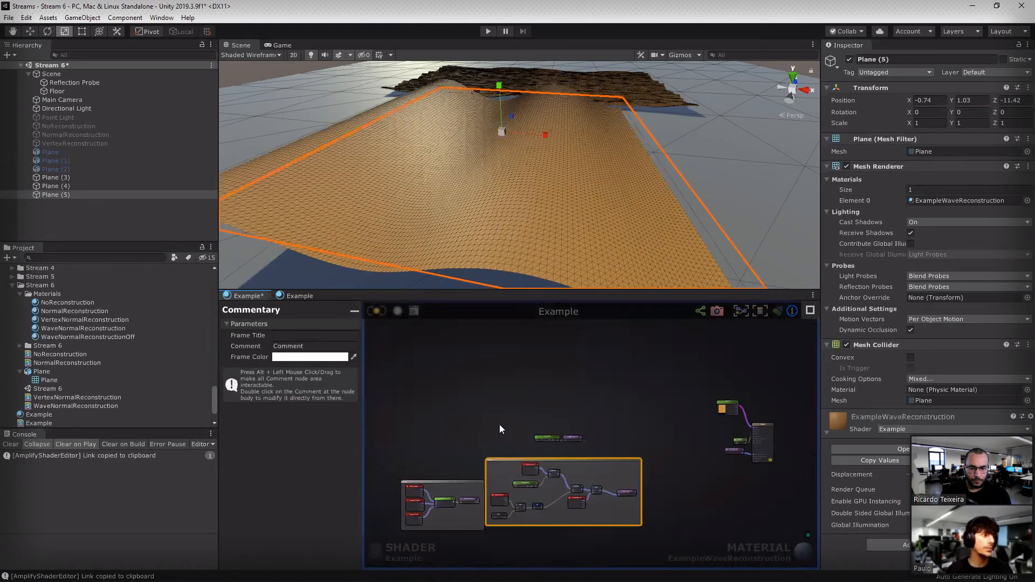
{"action": "left_click_drag", "start_coordinate": [502, 460], "coordinate": [518, 488]}
Step: Select the Deviation property with its Register Local Var and inspect the pair
{"action": "left_click_drag", "start_coordinate": [657, 453], "coordinate": [530, 410]}
{"action": "middle_click_drag", "start_coordinate": [527, 507], "coordinate": [529, 461]}
{"action": "scroll", "coordinate": [547, 389], "scroll_direction": "up", "scroll_amount": 3}
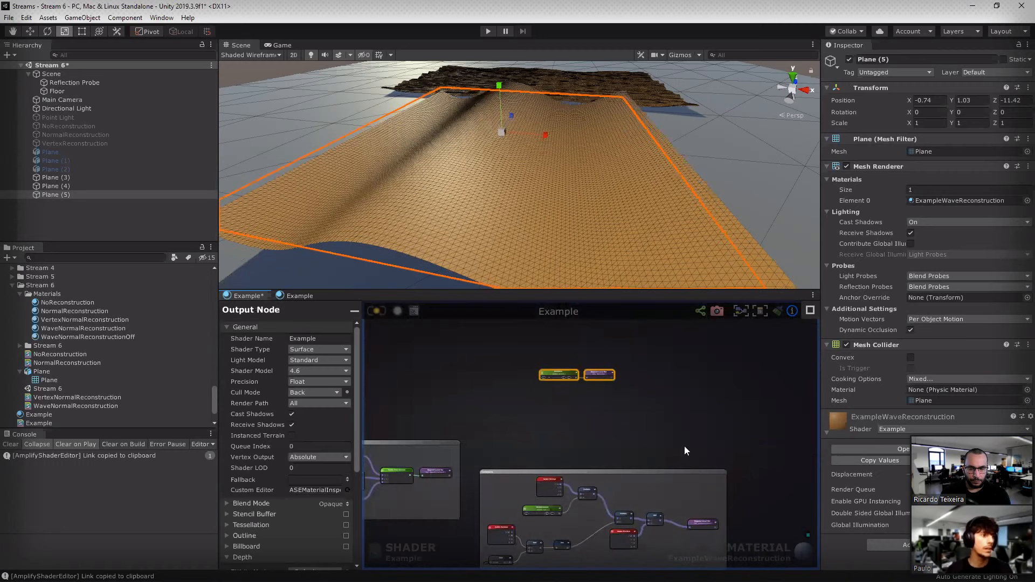
{"action": "scroll", "coordinate": [458, 450], "scroll_direction": "up", "scroll_amount": 3}
{"action": "middle_click_drag", "start_coordinate": [638, 429], "coordinate": [648, 501]}
{"action": "scroll", "coordinate": [708, 399], "scroll_direction": "up", "scroll_amount": 3}
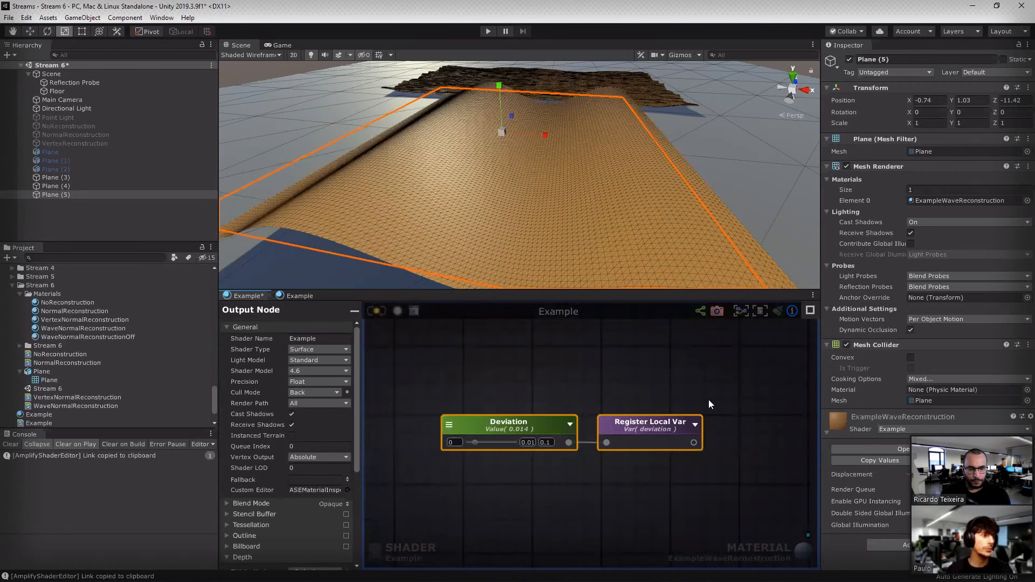
{"action": "middle_click_drag", "start_coordinate": [480, 481], "coordinate": [573, 475]}
{"action": "scroll", "coordinate": [573, 475], "scroll_direction": "down", "scroll_amount": 3}
{"action": "scroll", "coordinate": [542, 358], "scroll_direction": "down", "scroll_amount": 3}
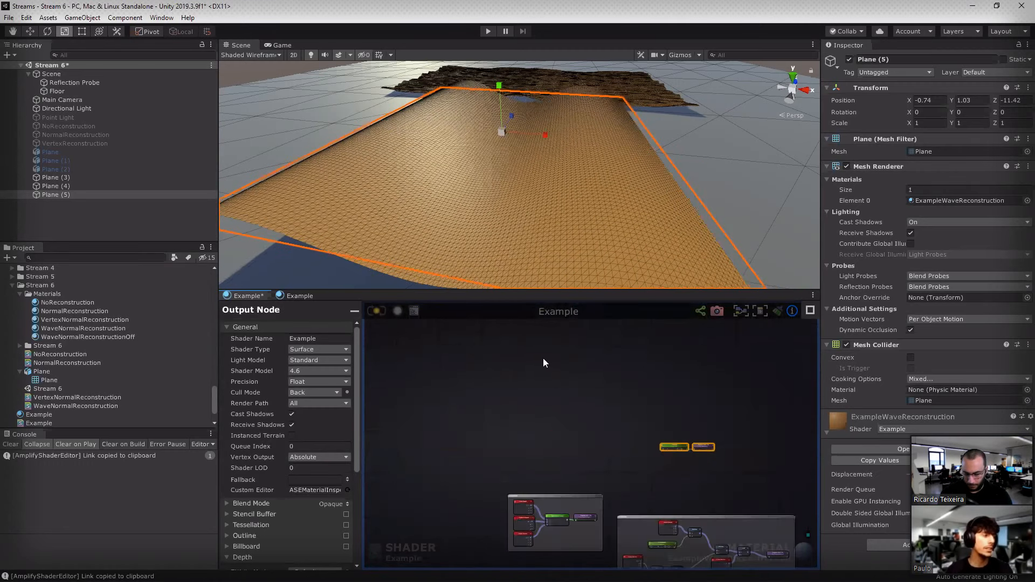
Step: Title the wave group's comment frame "modified vertex position"
{"action": "left_click", "coordinate": [311, 336]}
{"action": "type", "text": "ver"}
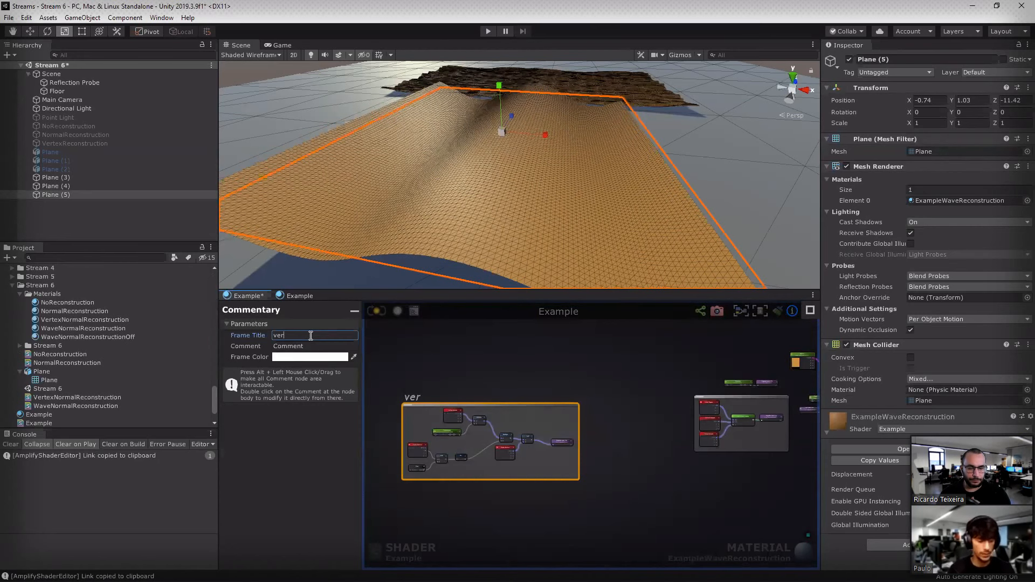
{"action": "key", "text": "ctrl+a"}
{"action": "type", "text": "mo"}
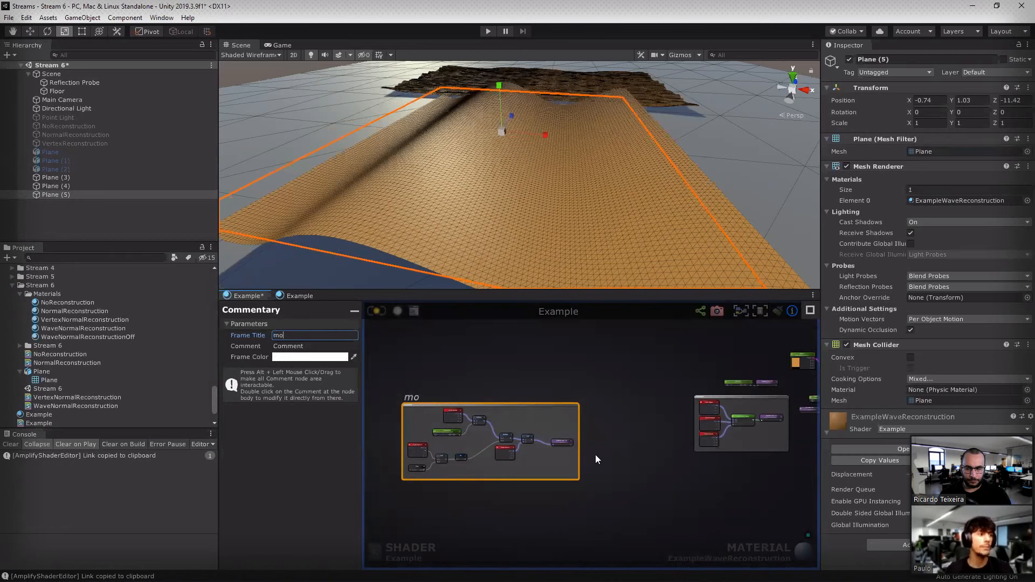
{"action": "type", "text": "dified vertex position"}
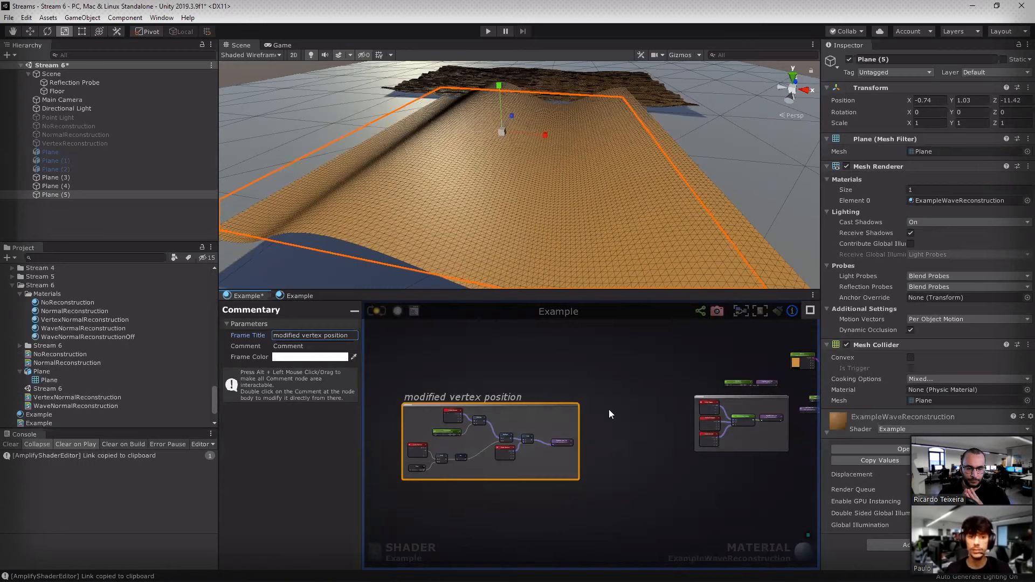
Step: Place three Add nodes in an L-shaped layout in the empty area below the modified vertex position frame: two side by side, one above the first
{"action": "middle_click_drag", "start_coordinate": [609, 409], "coordinate": [634, 341]}
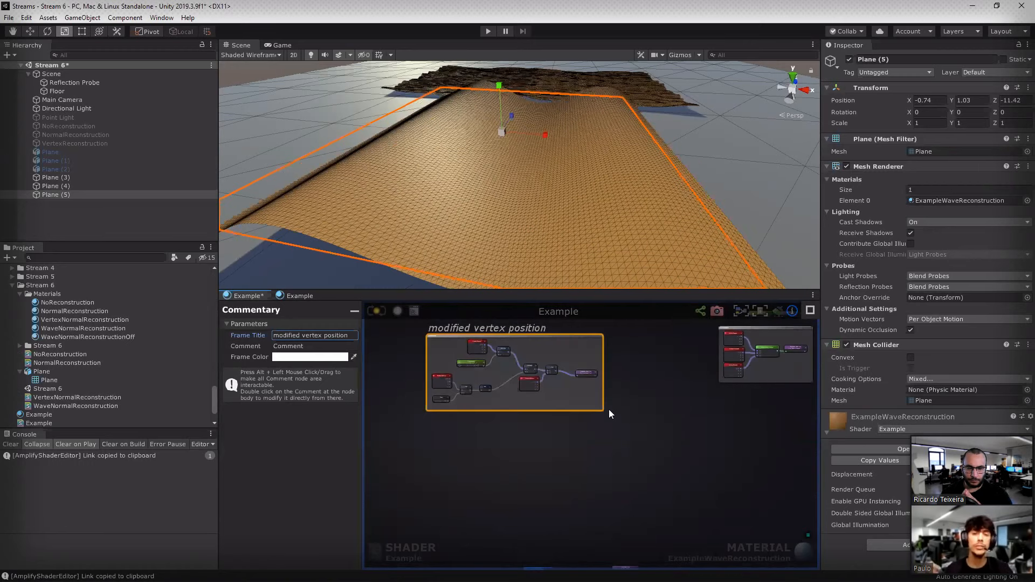
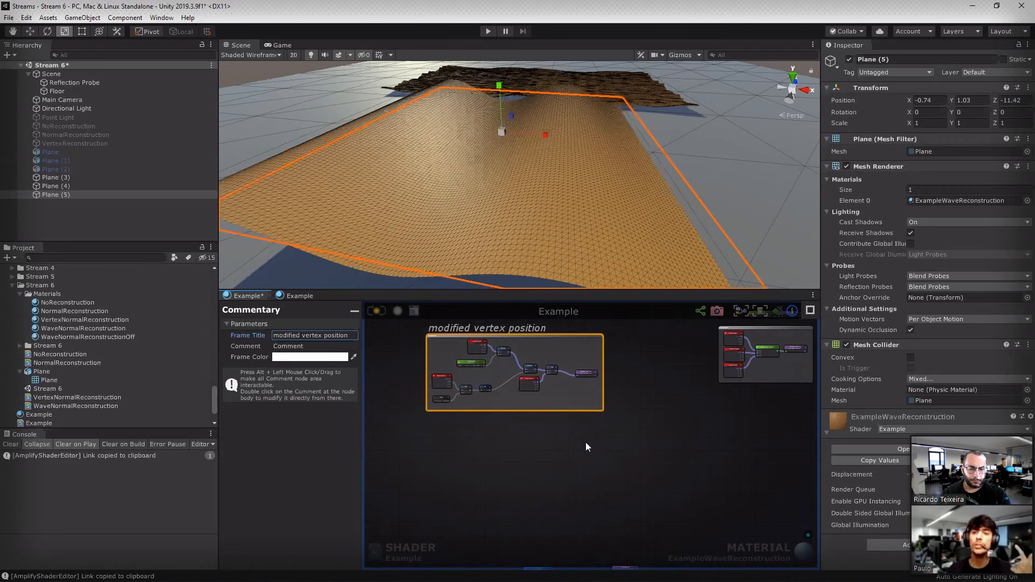
{"action": "scroll", "coordinate": [586, 442], "scroll_direction": "up", "scroll_amount": 2}
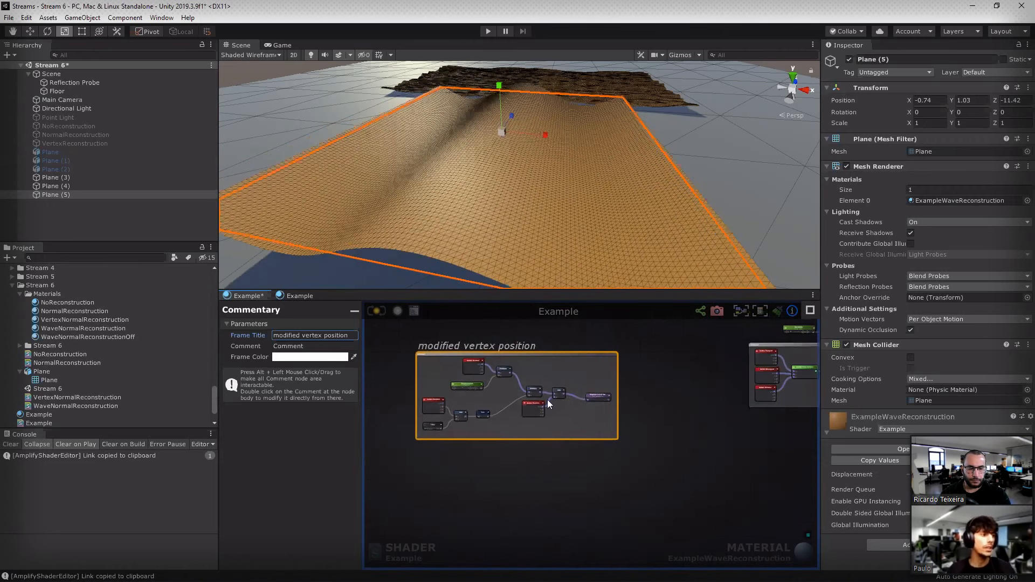
{"action": "middle_click_drag", "start_coordinate": [592, 478], "coordinate": [562, 393]}
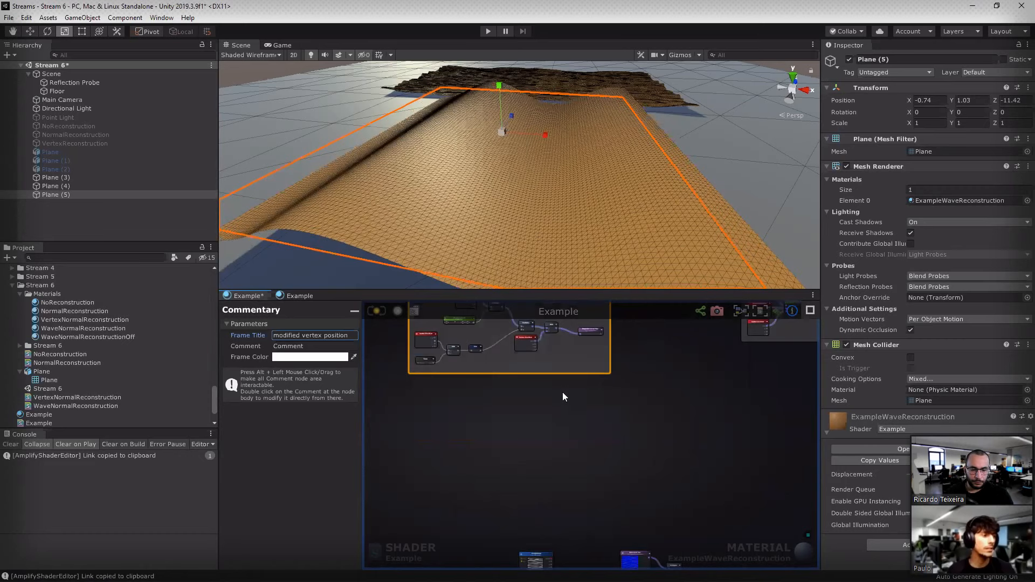
{"action": "scroll", "coordinate": [561, 381], "scroll_direction": "up", "scroll_amount": 3}
{"action": "left_click", "coordinate": [556, 373]}
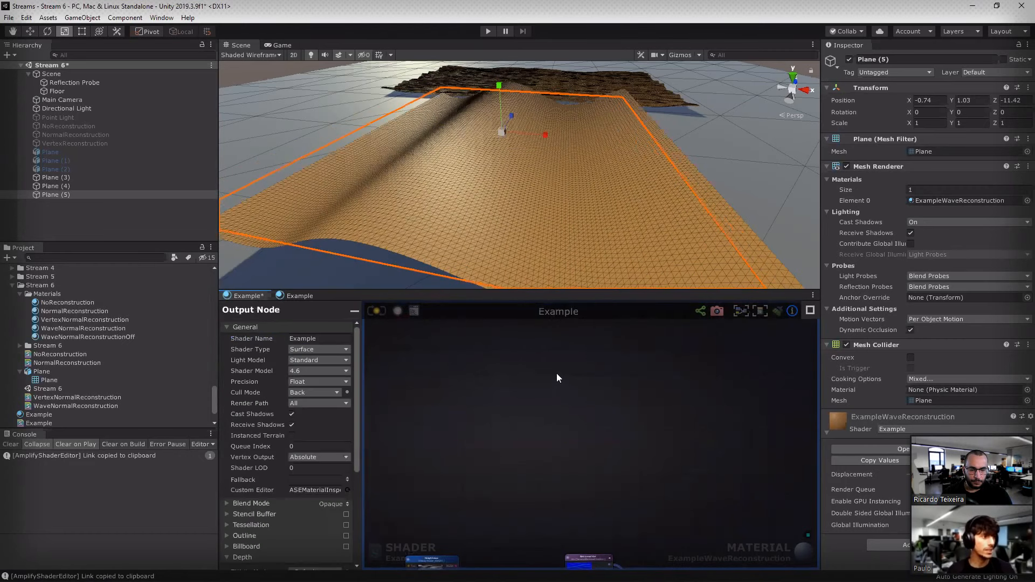
{"action": "scroll", "coordinate": [562, 377], "scroll_direction": "up", "scroll_amount": 2}
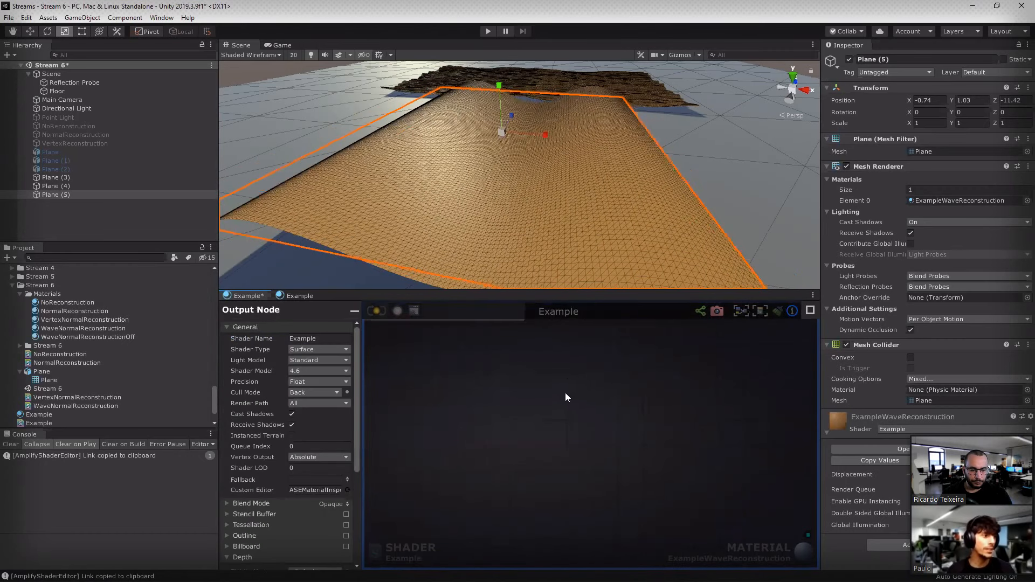
{"action": "key", "text": "a"}
{"action": "left_click", "coordinate": [563, 386]}
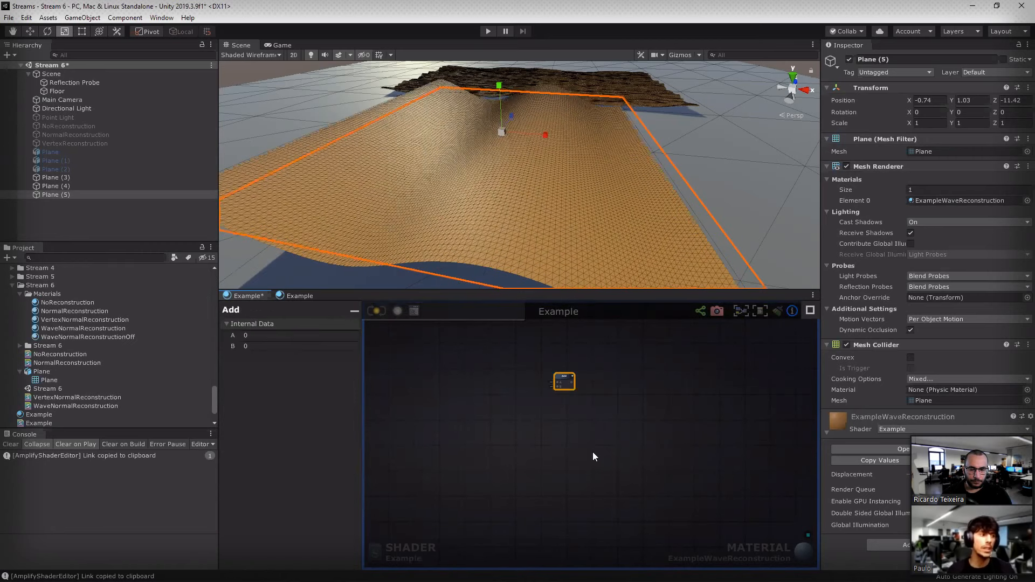
{"action": "mouse_move", "coordinate": [645, 440]}
{"action": "middle_mouse_down"}
{"action": "mouse_move", "coordinate": [628, 494]}
{"action": "mouse_move", "coordinate": [631, 455]}
{"action": "middle_mouse_up"}
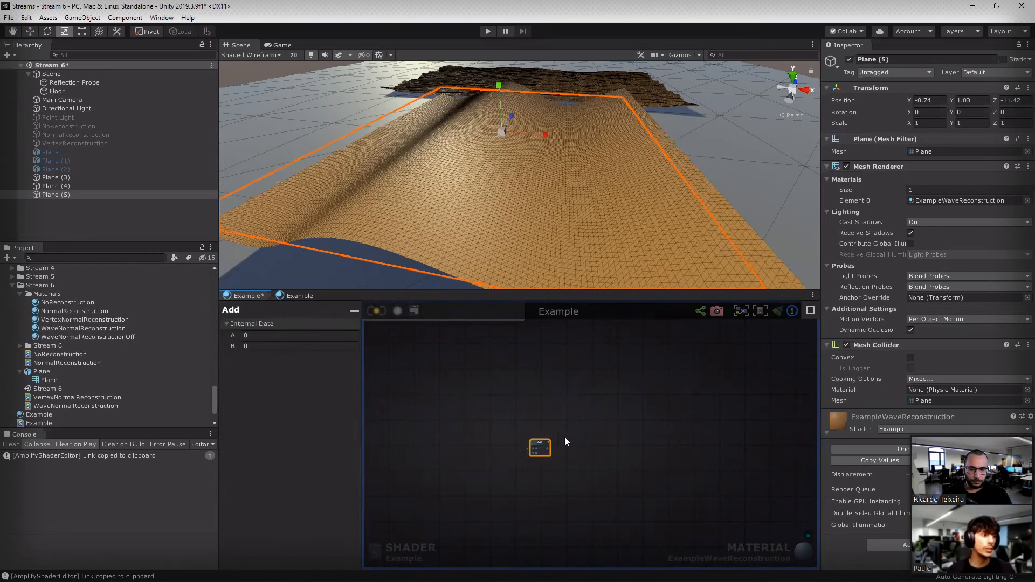
{"action": "left_click", "coordinate": [606, 449]}
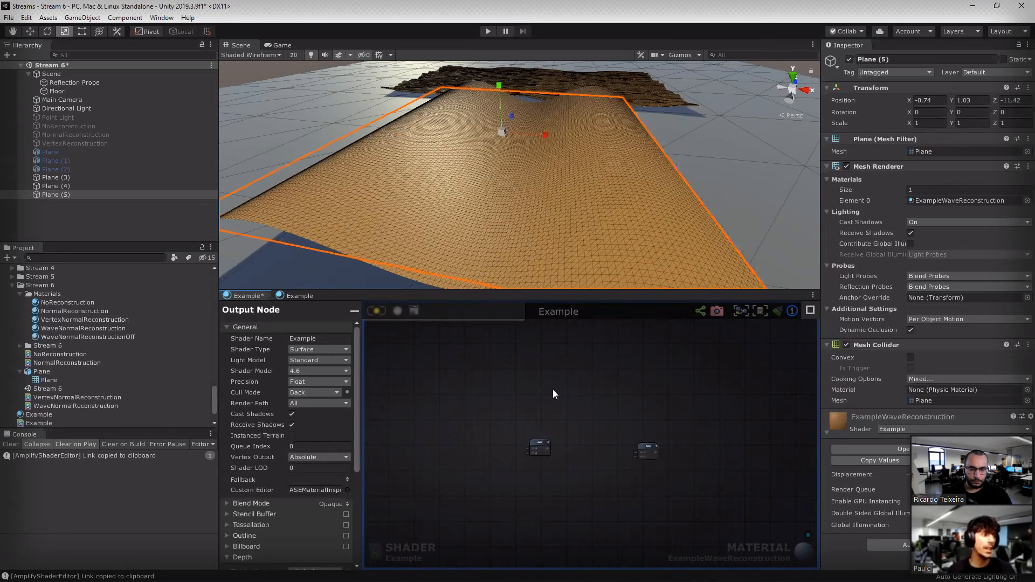
{"action": "mouse_move", "coordinate": [648, 448]}
{"action": "left_mouse_down"}
{"action": "mouse_move", "coordinate": [590, 447]}
{"action": "mouse_move", "coordinate": [644, 443]}
{"action": "left_mouse_up"}
{"action": "middle_click_drag", "start_coordinate": [535, 325], "coordinate": [529, 355]}
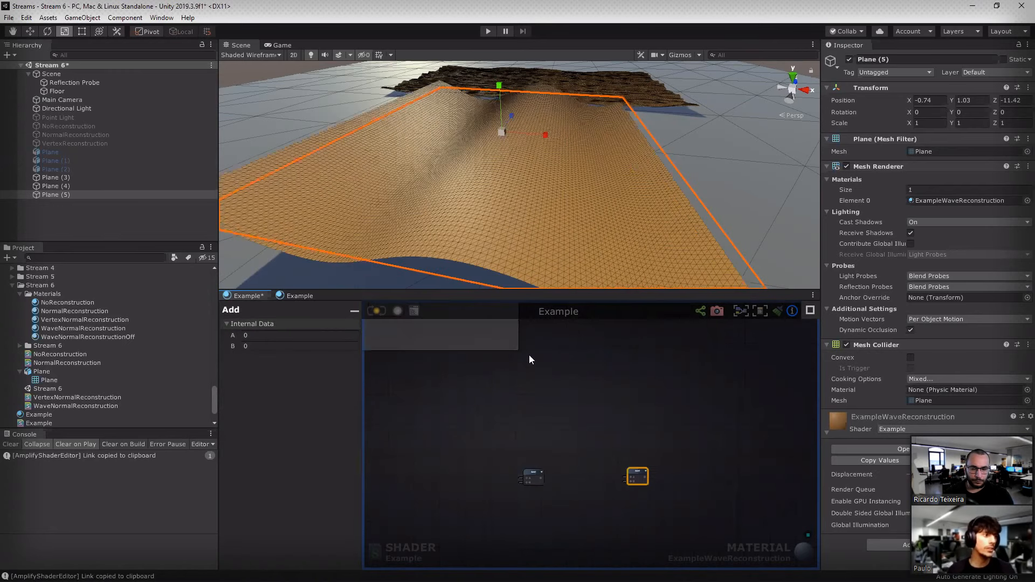
{"action": "key", "text": "a"}
{"action": "left_click", "coordinate": [523, 429]}
{"action": "left_click_drag", "start_coordinate": [526, 438], "coordinate": [527, 365]}
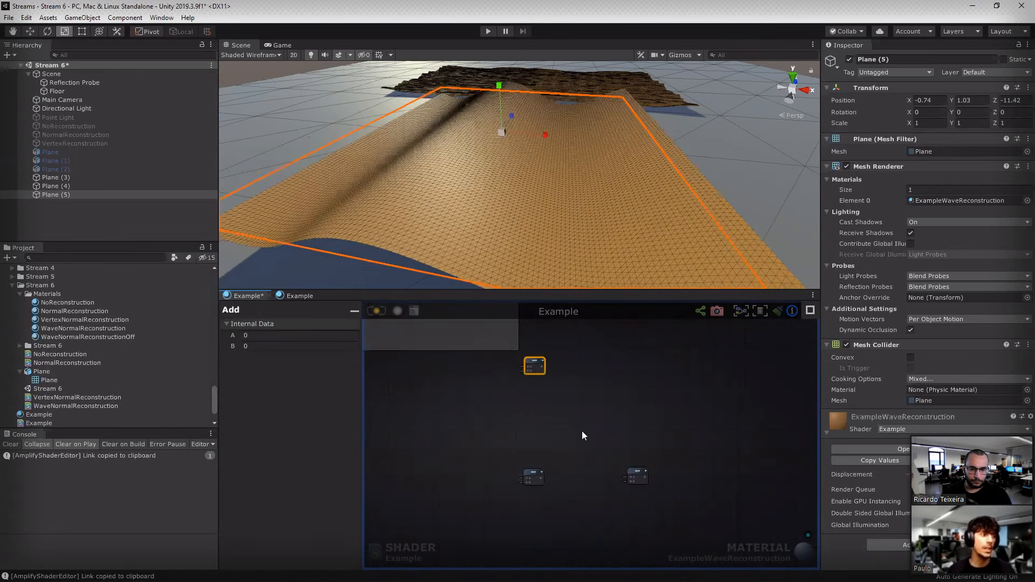
Step: Chain the three Add nodes, linking the upper one to the A input of the one below it, and that one to its right-hand neighbour
{"action": "left_click", "coordinate": [545, 479]}
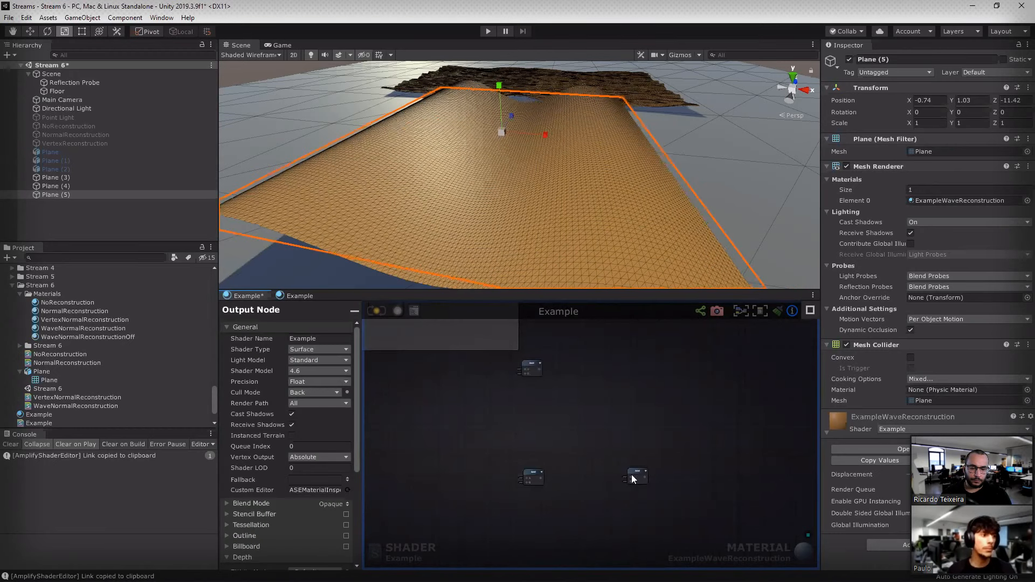
{"action": "left_click_drag", "start_coordinate": [541, 478], "coordinate": [632, 476]}
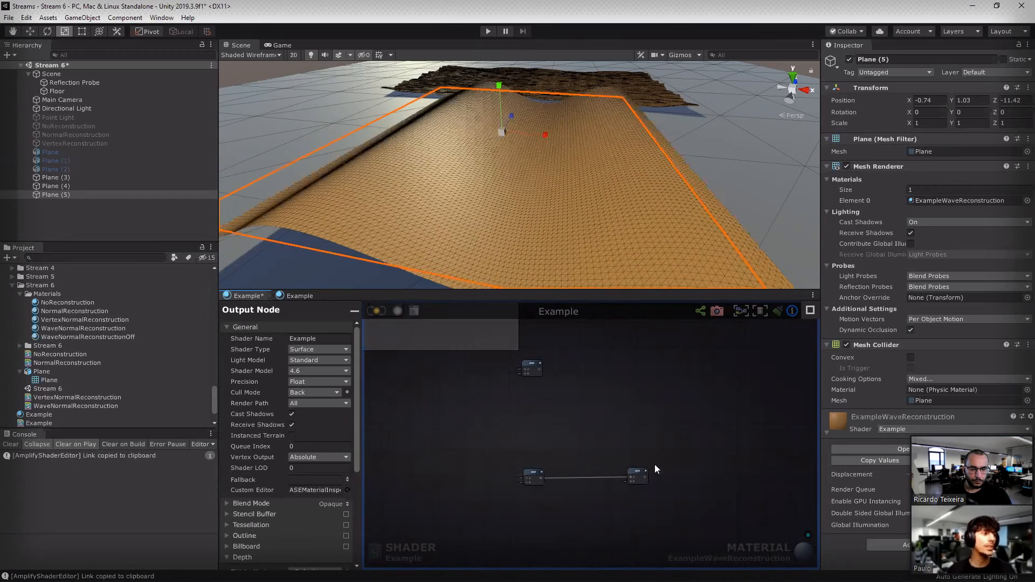
{"action": "left_click_drag", "start_coordinate": [541, 369], "coordinate": [521, 476]}
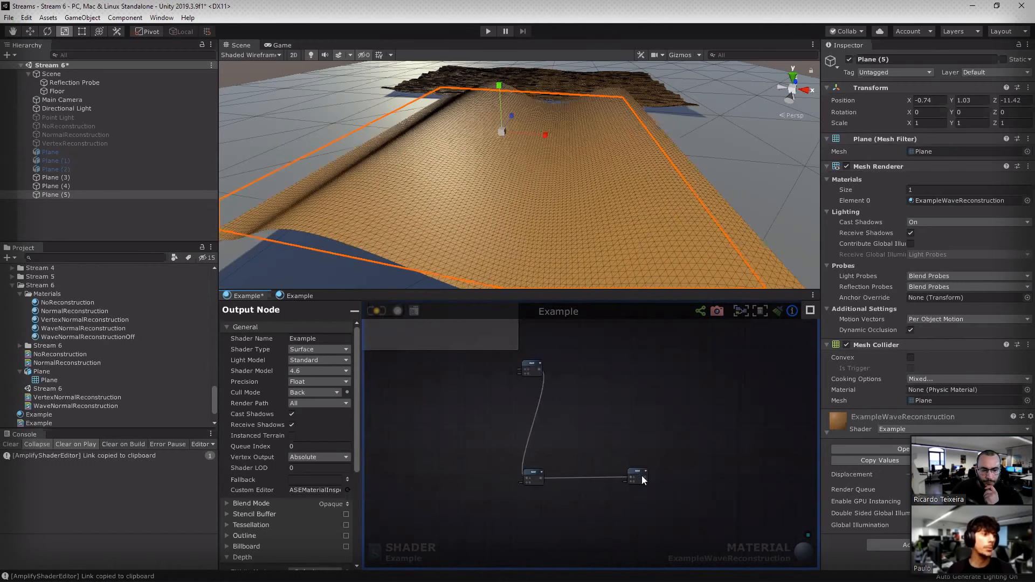
Step: Examine each of the three chained Add nodes and compare their layout with the modified vertex position group
{"action": "left_click", "coordinate": [534, 477]}
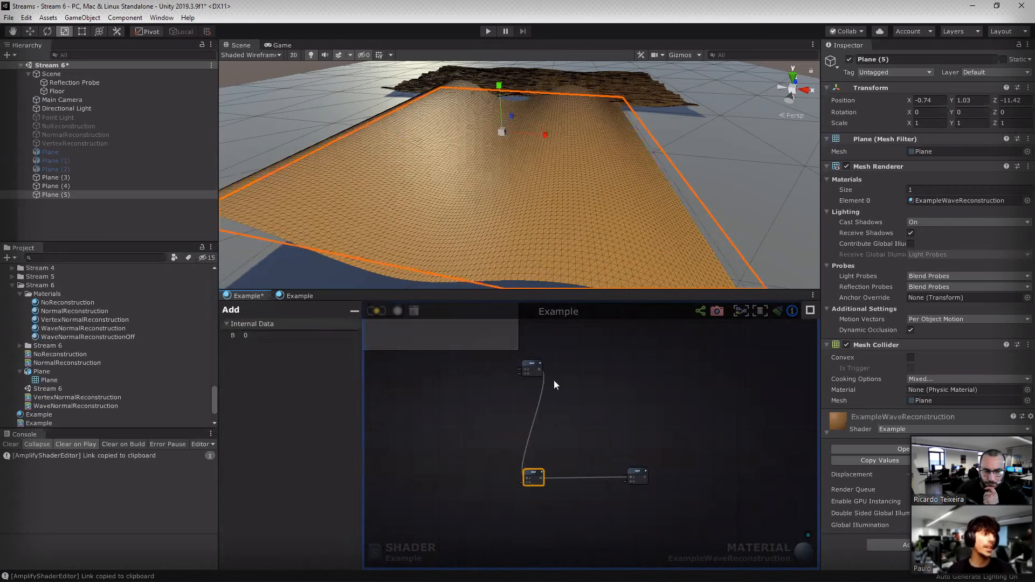
{"action": "left_click", "coordinate": [533, 369]}
{"action": "left_click", "coordinate": [534, 477]}
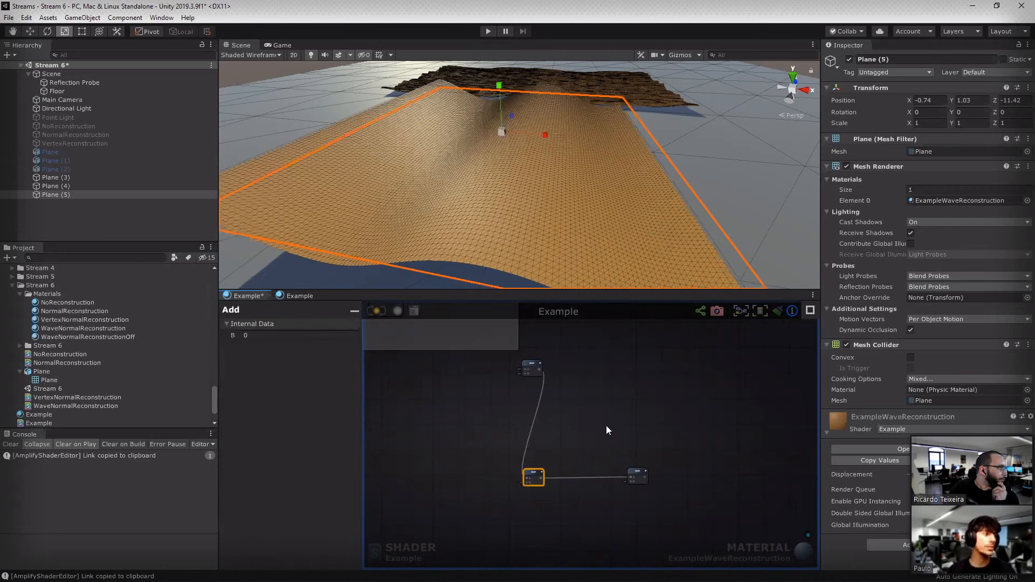
{"action": "left_click", "coordinate": [638, 476]}
{"action": "left_click", "coordinate": [506, 391]}
{"action": "scroll", "coordinate": [517, 399], "scroll_direction": "down", "scroll_amount": 1}
{"action": "middle_click_drag", "start_coordinate": [387, 348], "coordinate": [498, 458]}
{"action": "scroll", "coordinate": [452, 340], "scroll_direction": "down", "scroll_amount": 3}
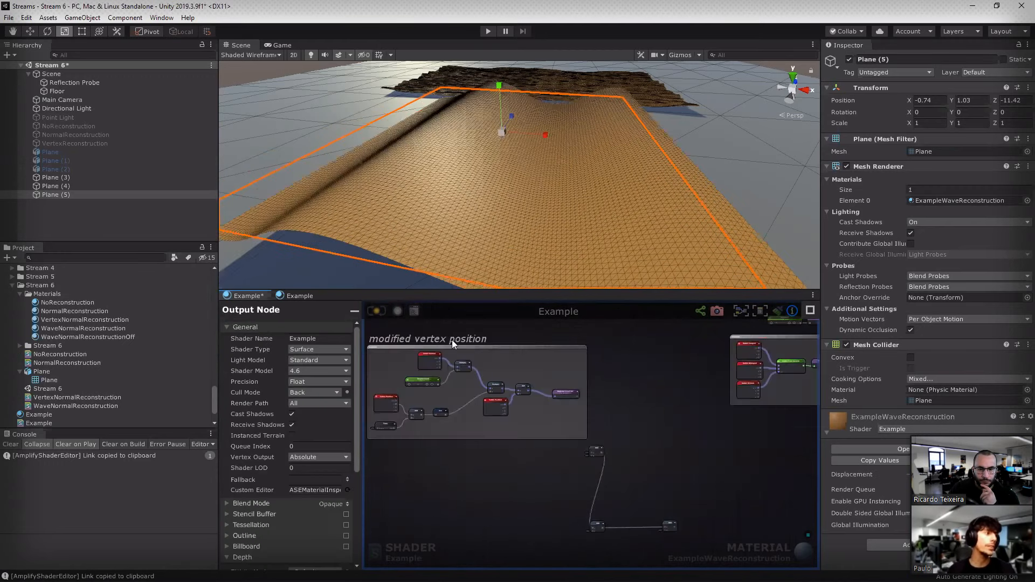
{"action": "scroll", "coordinate": [623, 514], "scroll_direction": "up", "scroll_amount": 3}
{"action": "middle_click_drag", "start_coordinate": [624, 514], "coordinate": [549, 457]}
{"action": "middle_click_drag", "start_coordinate": [377, 337], "coordinate": [558, 469]}
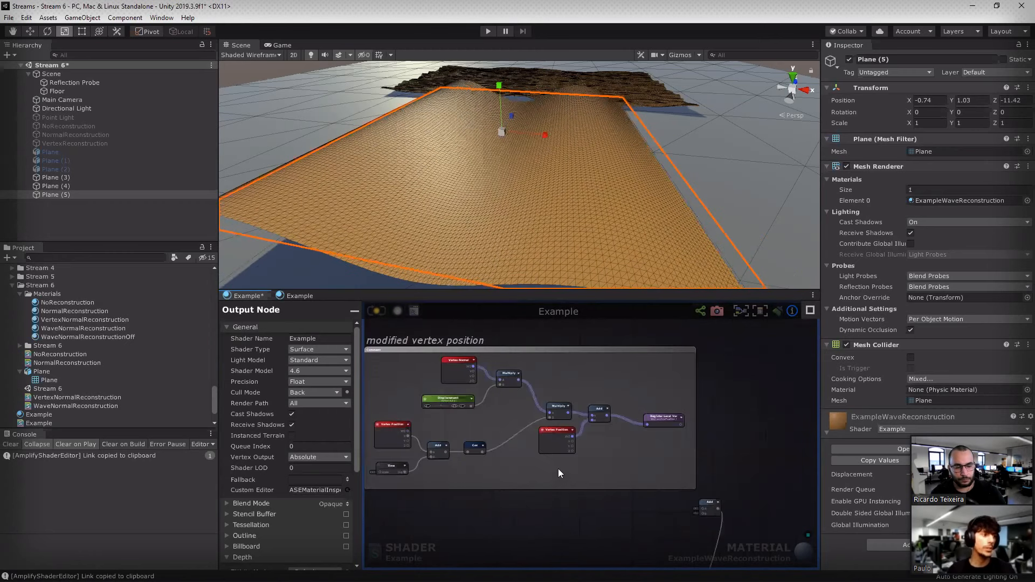
Step: Select all three chained Add nodes below the modified vertex position frame
{"action": "key", "text": "ctrl+z"}
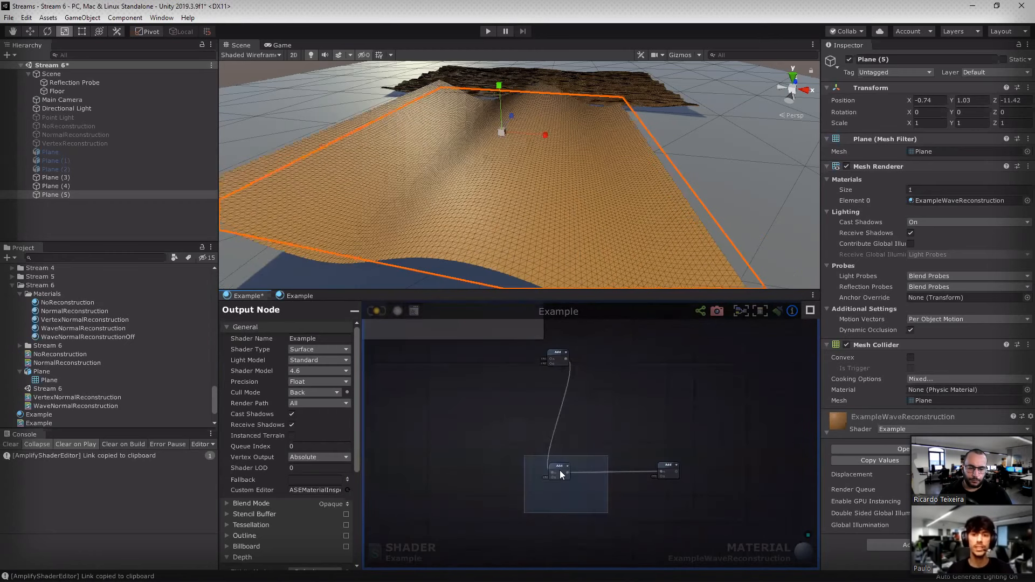
{"action": "left_click", "coordinate": [560, 470]}
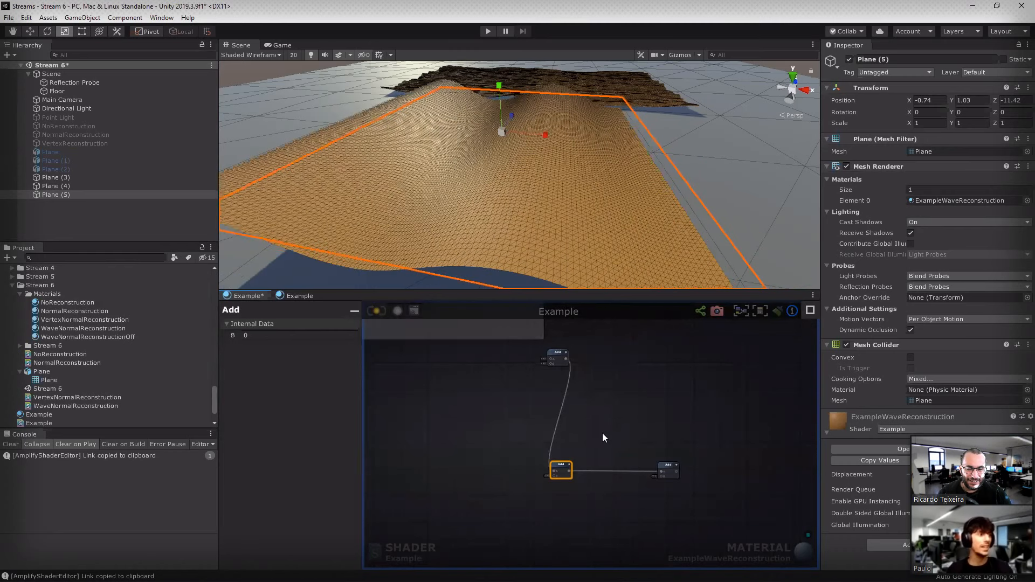
{"action": "left_click_drag", "start_coordinate": [503, 355], "coordinate": [675, 478]}
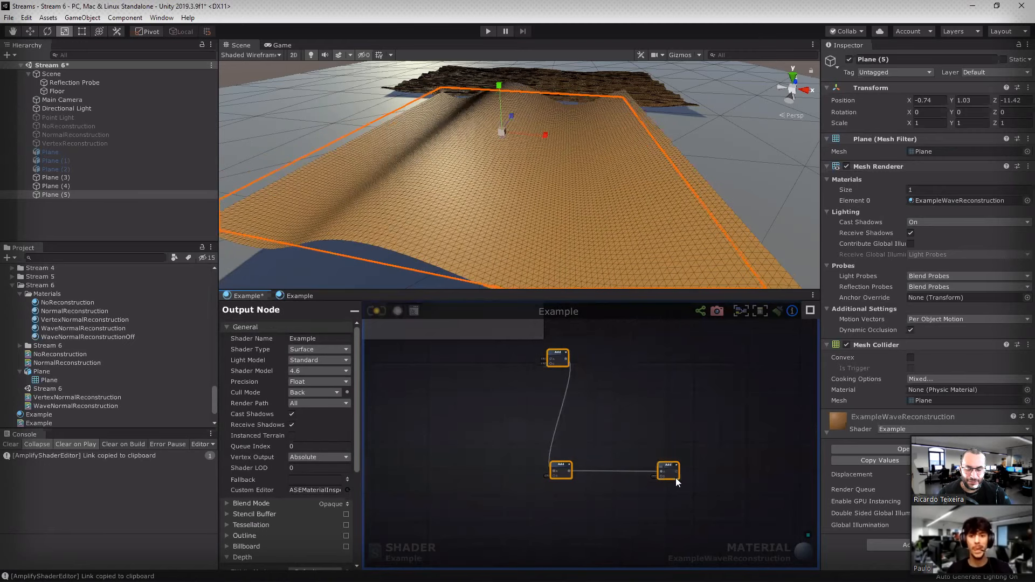
Step: Delete the three selected connected nodes from the shader graph
{"action": "key", "text": "Delete"}
{"action": "scroll", "coordinate": [675, 478], "scroll_direction": "down", "scroll_amount": 5}
{"action": "middle_click_drag", "start_coordinate": [675, 478], "coordinate": [759, 516]}
{"action": "scroll", "coordinate": [480, 473], "scroll_direction": "down", "scroll_amount": 1}
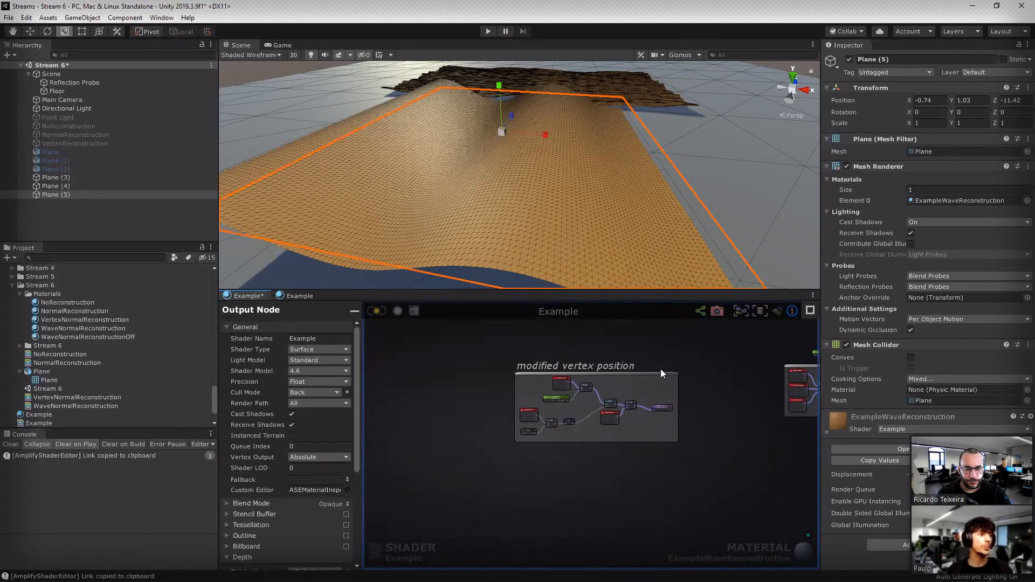
Step: Duplicate the modified vertex position group with all its nodes and place the copy directly below the original
{"action": "left_click", "coordinate": [536, 427]}
{"action": "left_click_drag", "start_coordinate": [536, 427], "coordinate": [532, 415]}
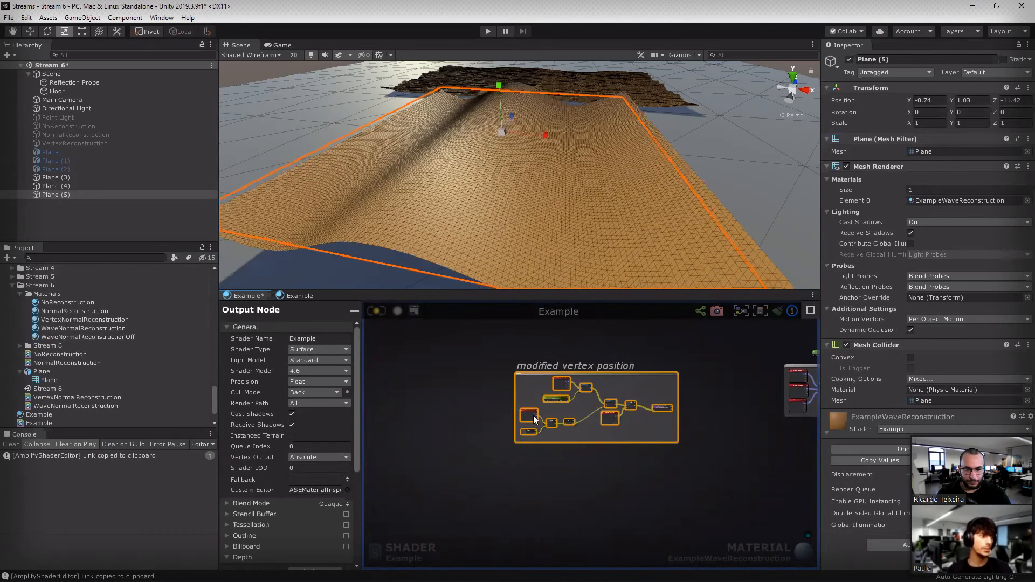
{"action": "middle_click_drag", "start_coordinate": [534, 419], "coordinate": [522, 376]}
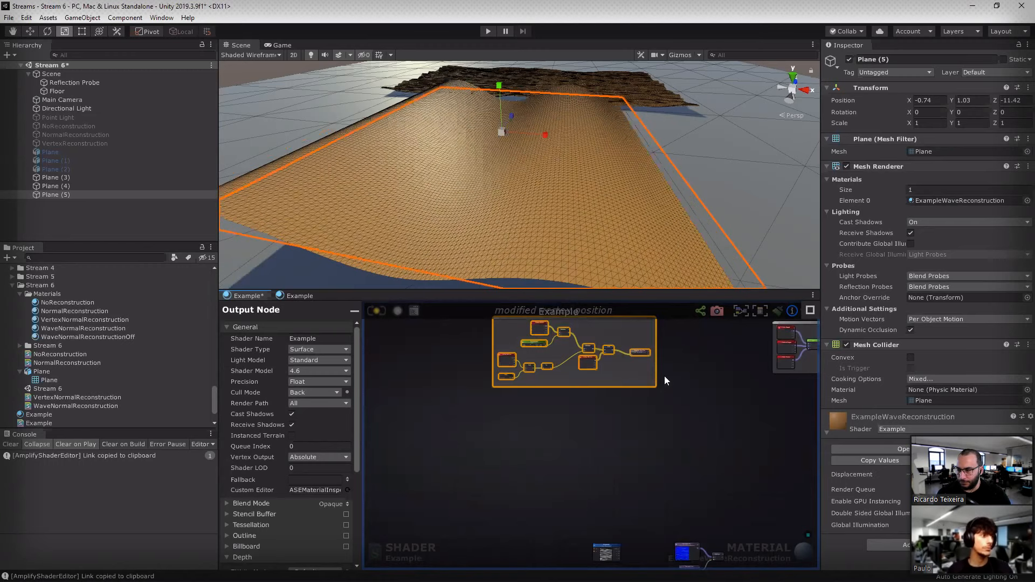
{"action": "key", "text": "ctrl+v"}
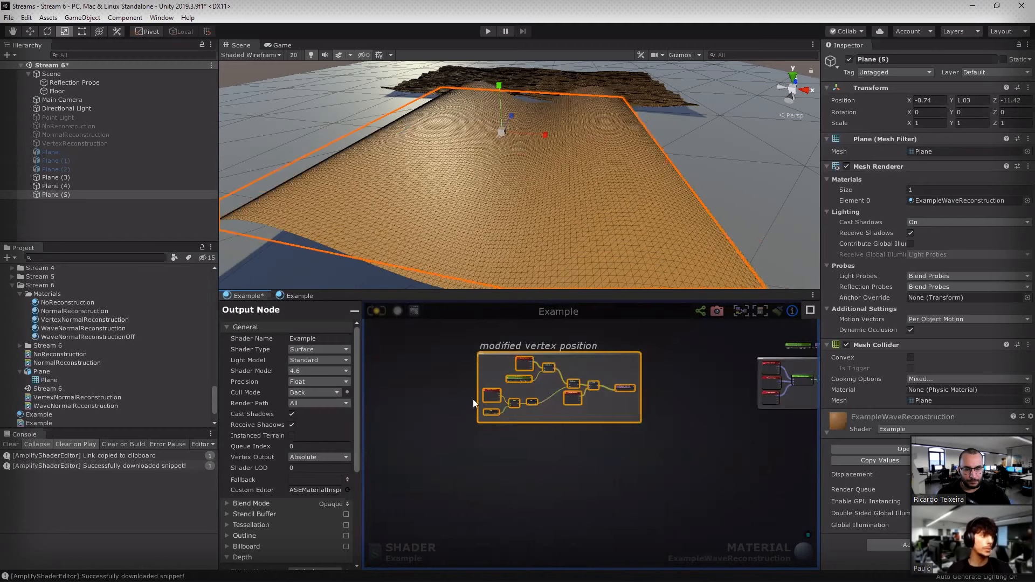
{"action": "key", "text": "ctrl+d"}
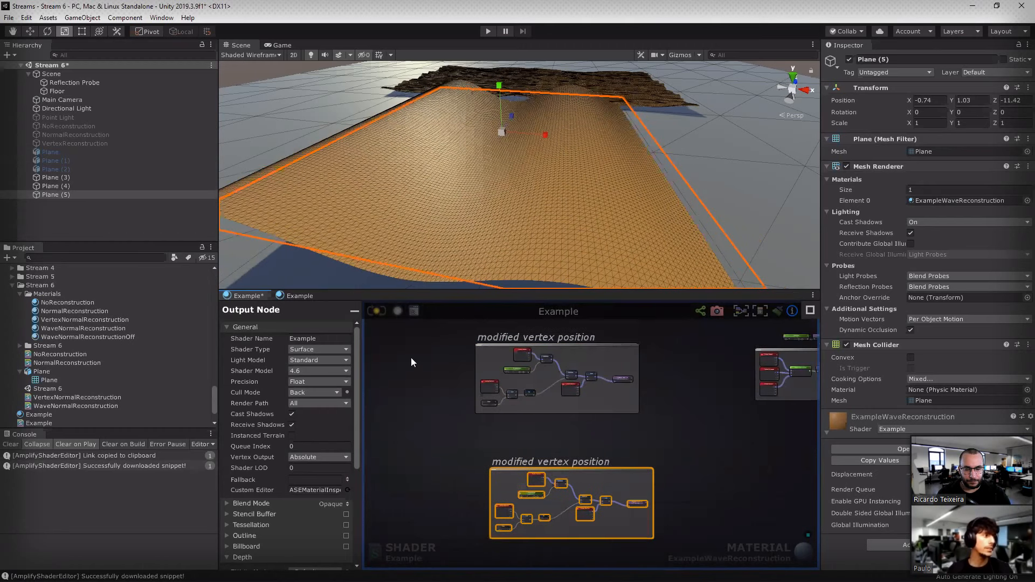
{"action": "key", "text": "f"}
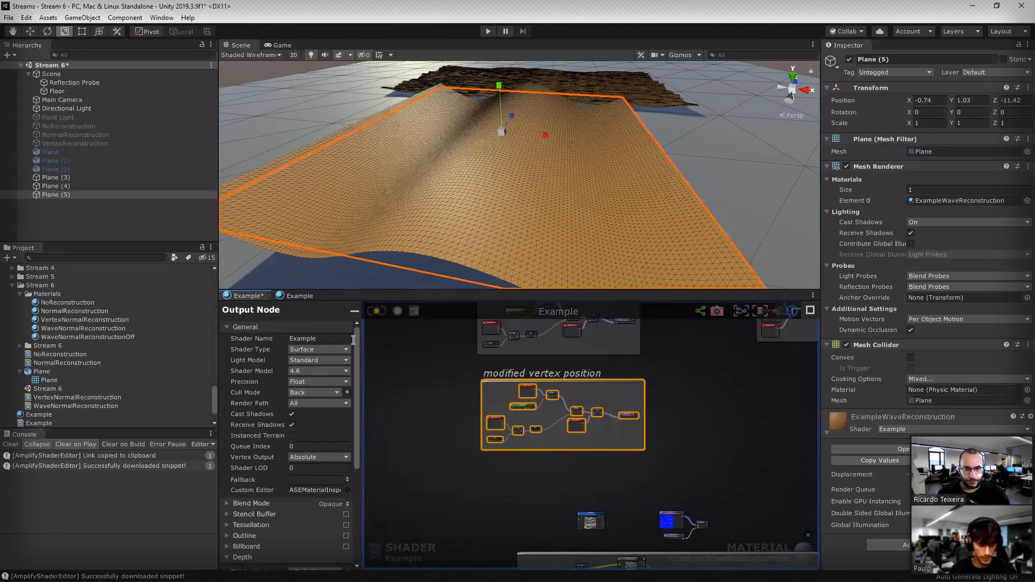
Step: Retitle the duplicated comment frame as "x deviated point"
{"action": "left_click", "coordinate": [353, 339]}
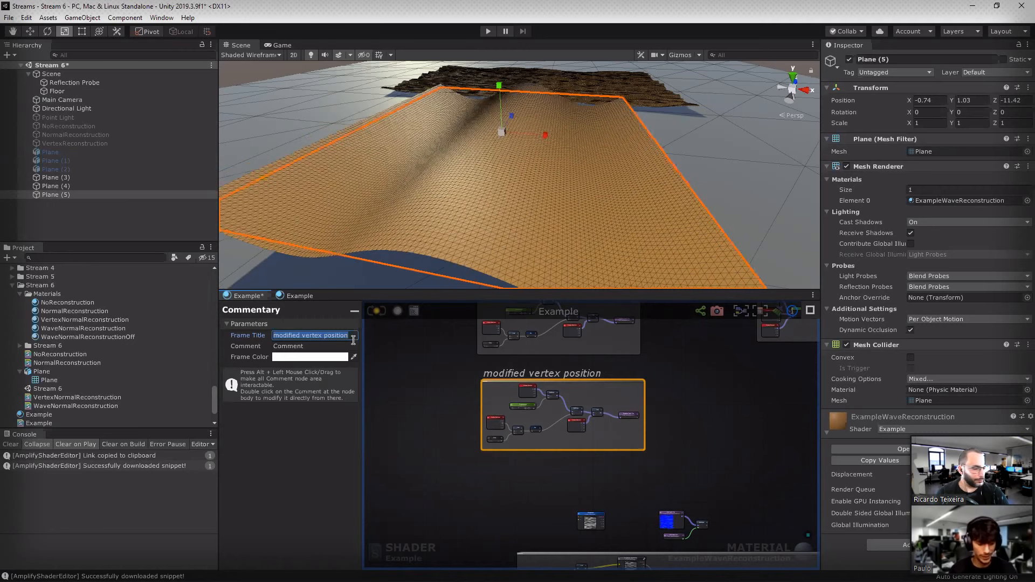
{"action": "type", "text": "x"}
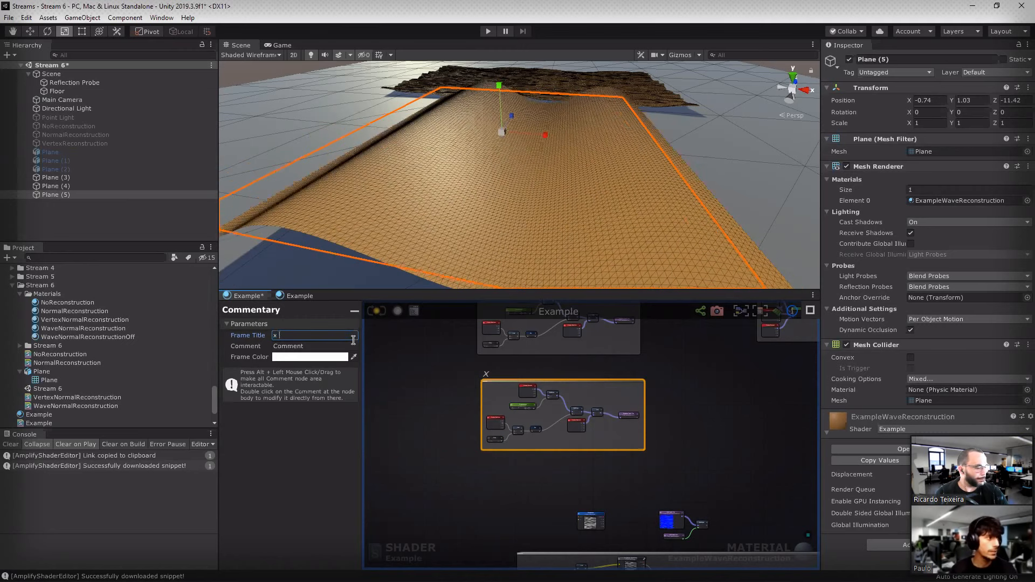
{"action": "type", "text": " deviate"}
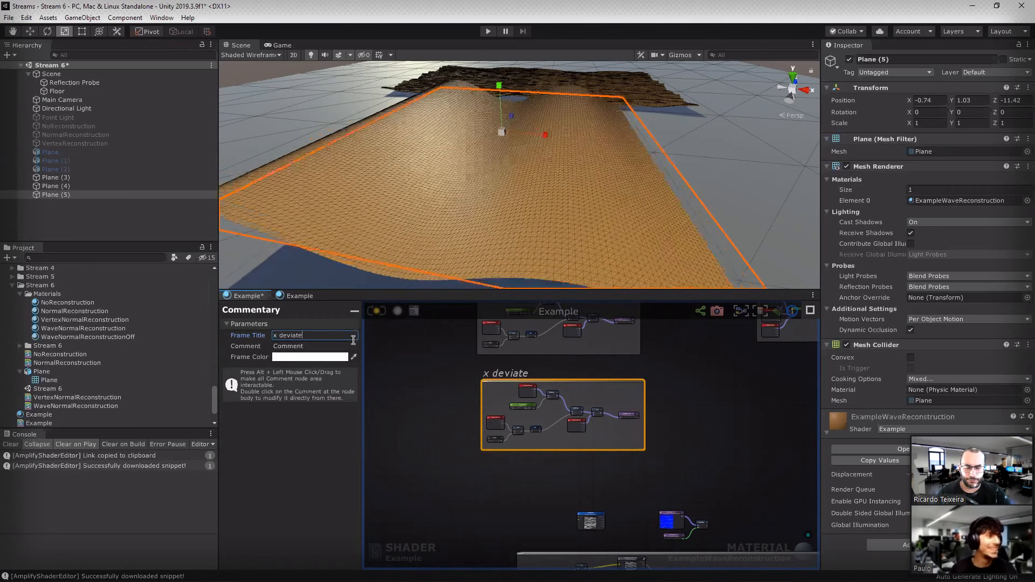
{"action": "type", "text": "d po"}
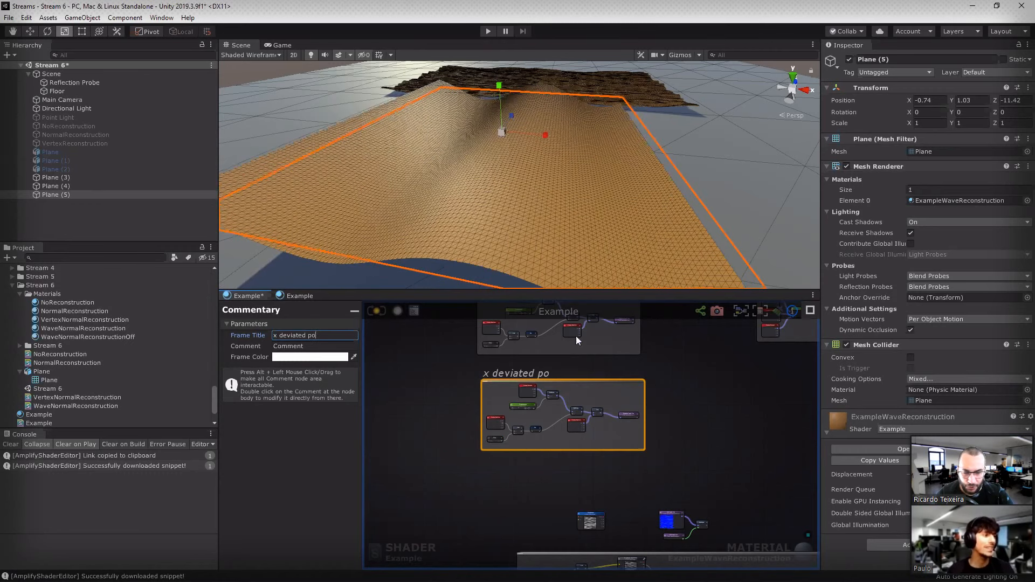
{"action": "type", "text": "int"}
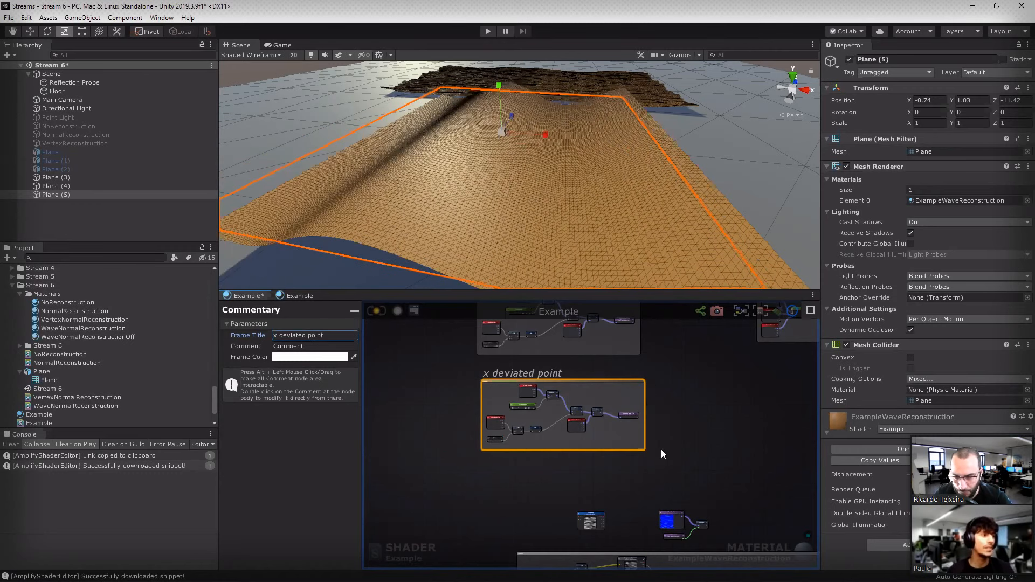
Step: Move the large node group and the loose nodes above it further down the graph to free space below the x deviated point group
{"action": "middle_click_drag", "start_coordinate": [743, 488], "coordinate": [610, 346]}
{"action": "scroll", "coordinate": [601, 347], "scroll_direction": "down", "scroll_amount": 6}
{"action": "left_click_drag", "start_coordinate": [459, 350], "coordinate": [665, 453]}
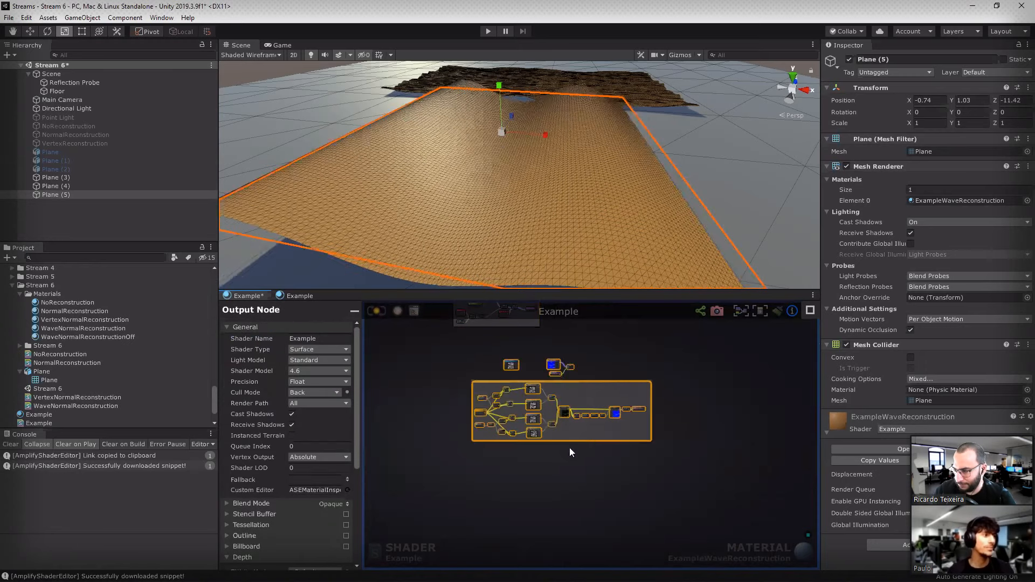
{"action": "left_click_drag", "start_coordinate": [569, 385], "coordinate": [569, 447]}
{"action": "left_click_drag", "start_coordinate": [481, 474], "coordinate": [494, 534]}
{"action": "middle_click_drag", "start_coordinate": [564, 428], "coordinate": [587, 540]}
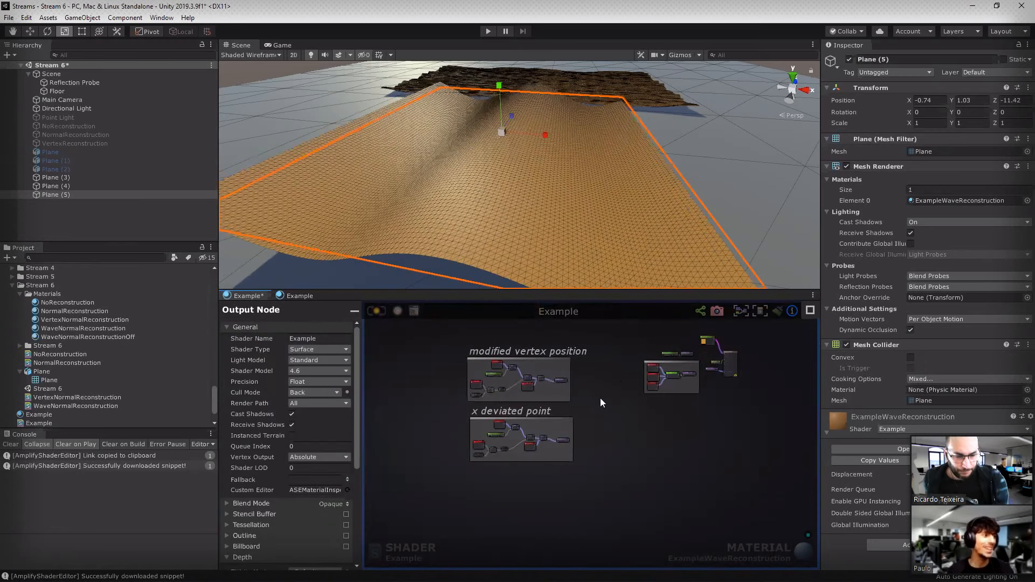
Step: Duplicate the whole x deviated point group and place the copy below it
{"action": "scroll", "coordinate": [600, 398], "scroll_direction": "up", "scroll_amount": 5}
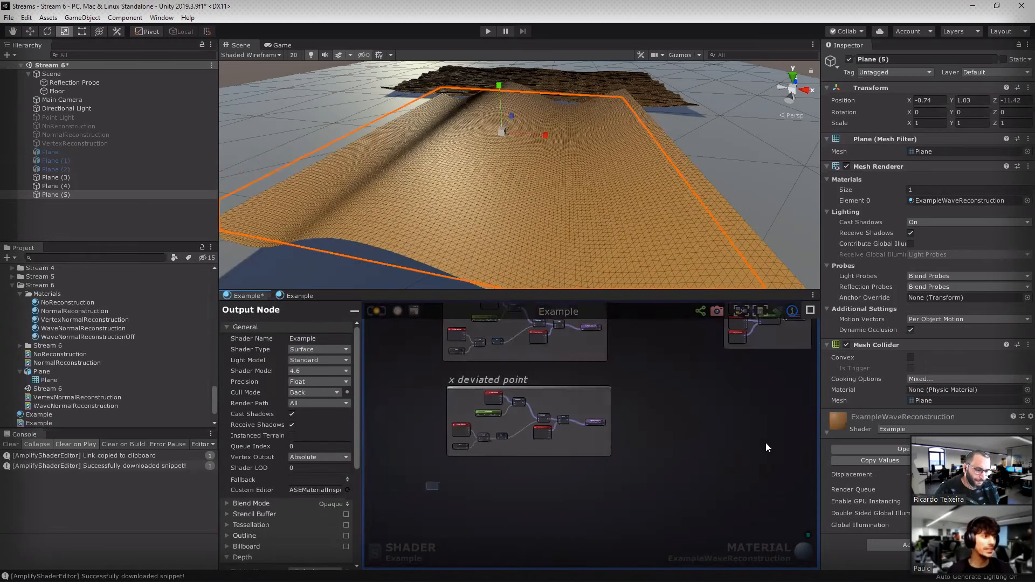
{"action": "left_click_drag", "start_coordinate": [426, 490], "coordinate": [766, 443]}
{"action": "scroll", "coordinate": [620, 477], "scroll_direction": "up", "scroll_amount": 4}
{"action": "middle_click_drag", "start_coordinate": [620, 477], "coordinate": [694, 456]}
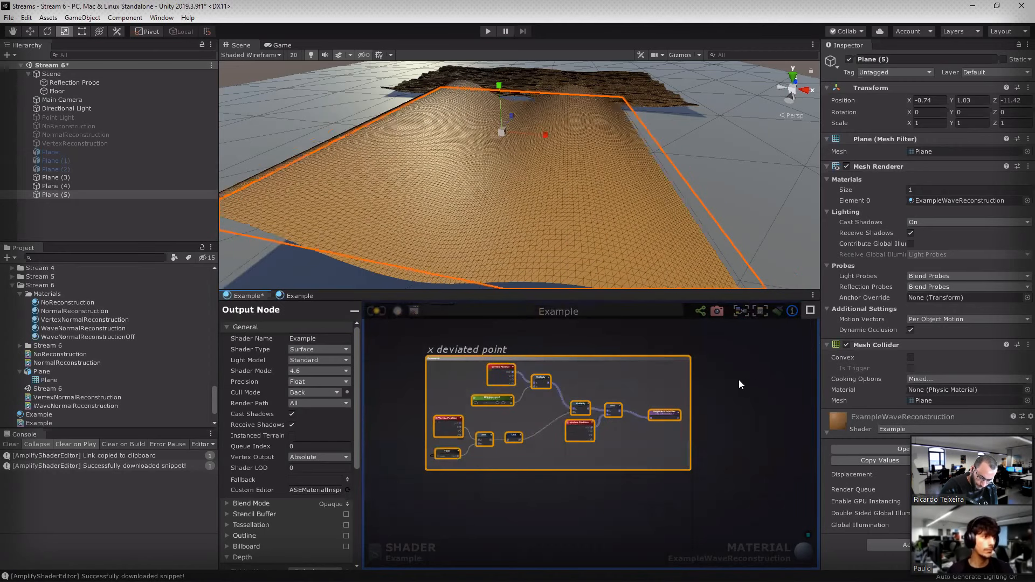
{"action": "middle_click_drag", "start_coordinate": [739, 380], "coordinate": [737, 375]}
{"action": "middle_click_drag", "start_coordinate": [638, 474], "coordinate": [633, 448]}
{"action": "key", "text": "ctrl+v"}
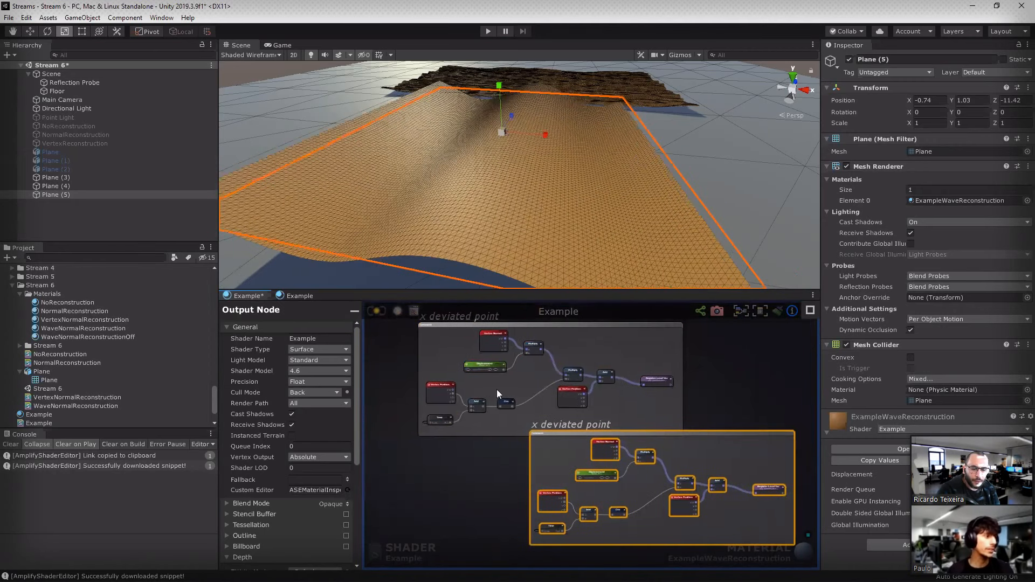
{"action": "middle_click_drag", "start_coordinate": [529, 420], "coordinate": [484, 425]}
{"action": "left_click_drag", "start_coordinate": [578, 438], "coordinate": [485, 504]}
{"action": "middle_click_drag", "start_coordinate": [485, 458], "coordinate": [538, 374]}
Step: Retitle the lowest copied comment frame as "y deviated point"
{"action": "left_click", "coordinate": [538, 383]}
{"action": "left_click", "coordinate": [302, 337]}
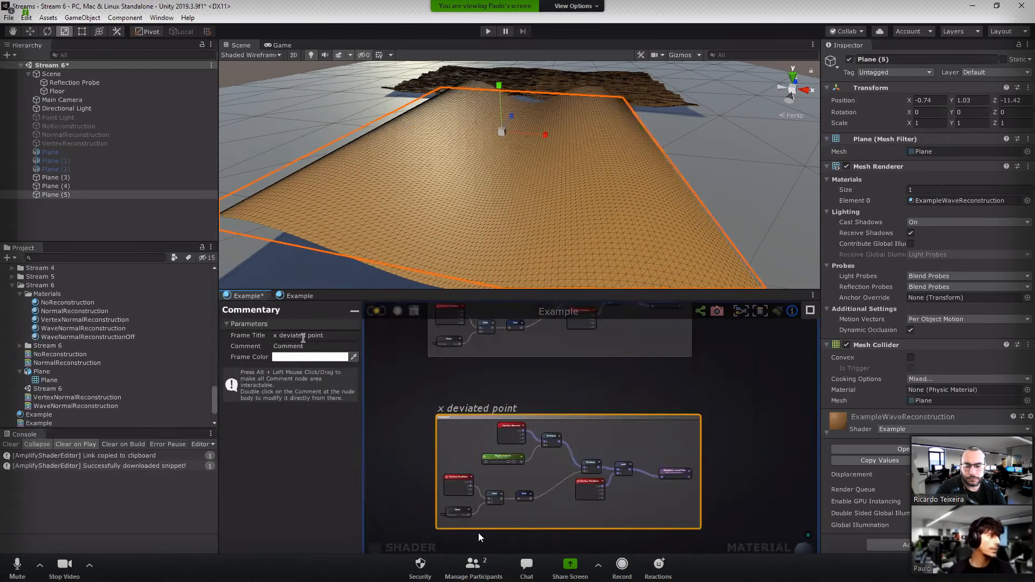
{"action": "key", "text": "Home"}
{"action": "key", "text": "Delete"}
{"action": "type", "text": "y"}
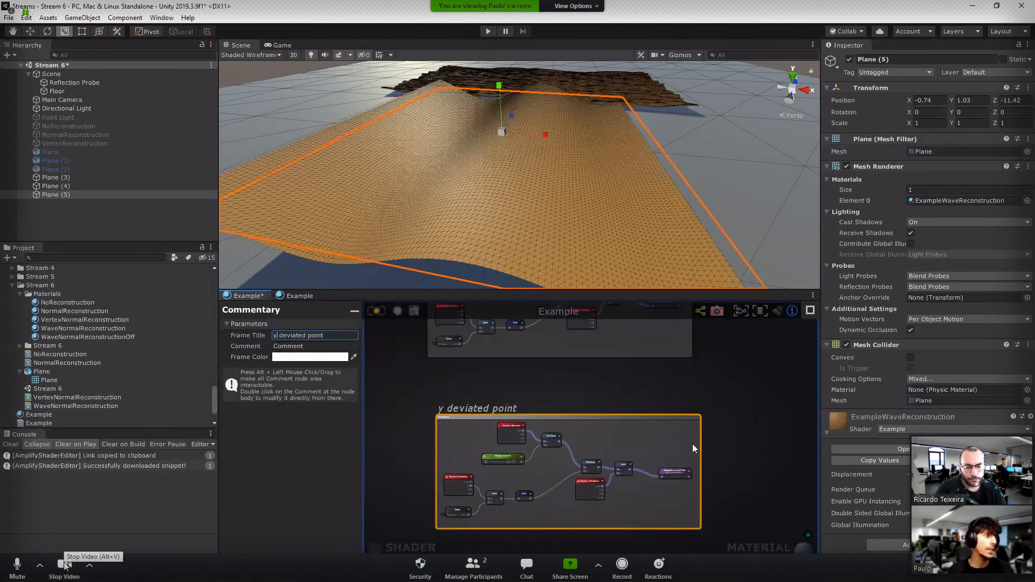
{"action": "left_click", "coordinate": [603, 405]}
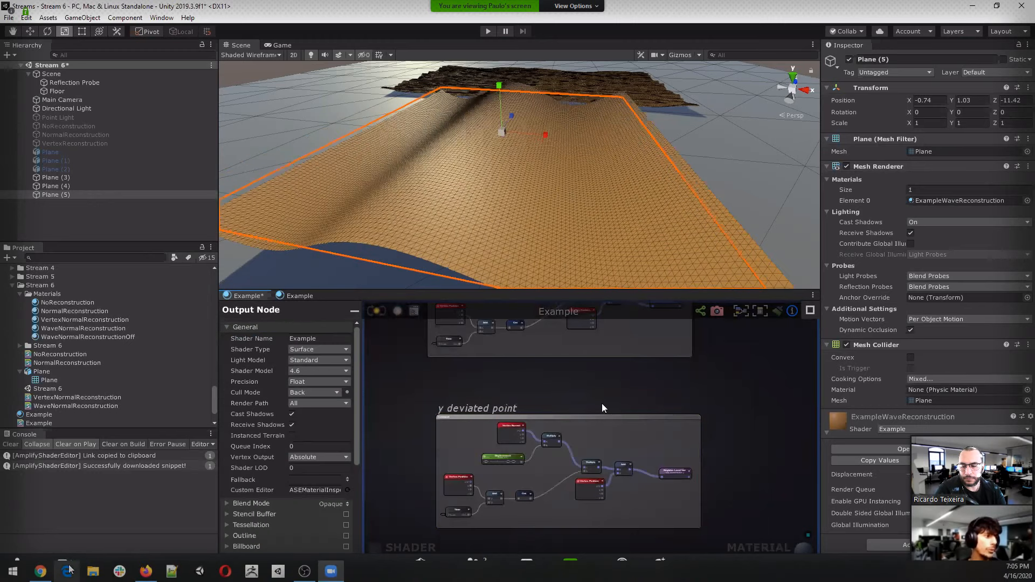
Step: Rename the Register Local Var in the x deviated point group to xDeviation
{"action": "middle_click_drag", "start_coordinate": [604, 405], "coordinate": [548, 513]}
{"action": "scroll", "coordinate": [561, 404], "scroll_direction": "up", "scroll_amount": 5}
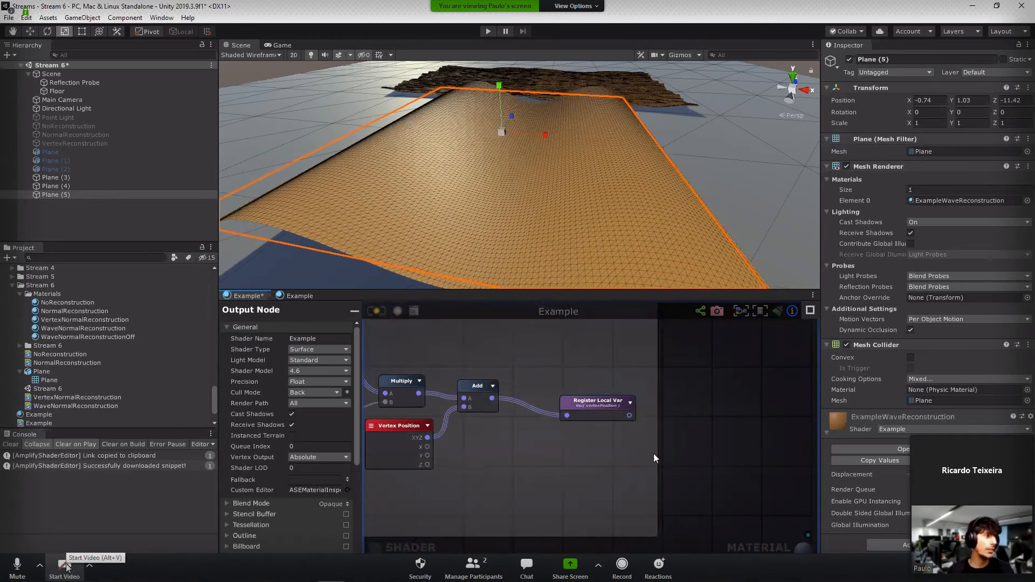
{"action": "left_click", "coordinate": [530, 393]}
{"action": "middle_click_drag", "start_coordinate": [499, 346], "coordinate": [583, 355]}
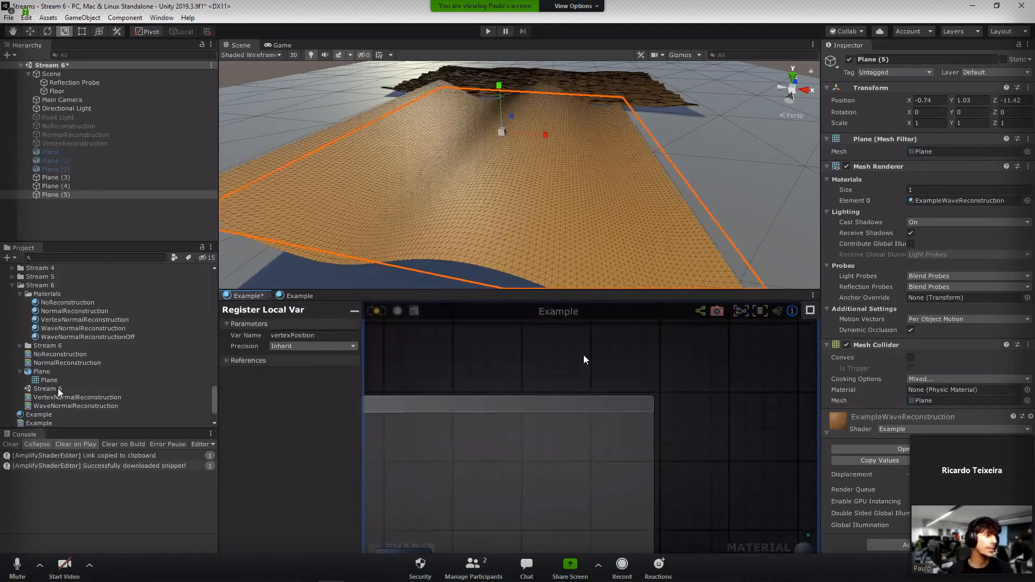
{"action": "middle_click_drag", "start_coordinate": [658, 308], "coordinate": [567, 467]}
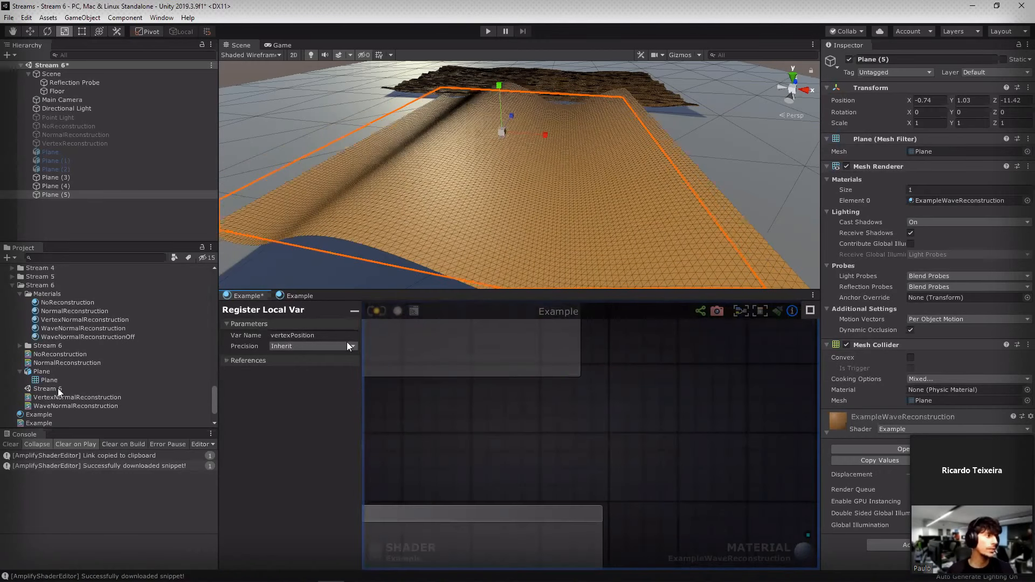
{"action": "left_click", "coordinate": [336, 335]}
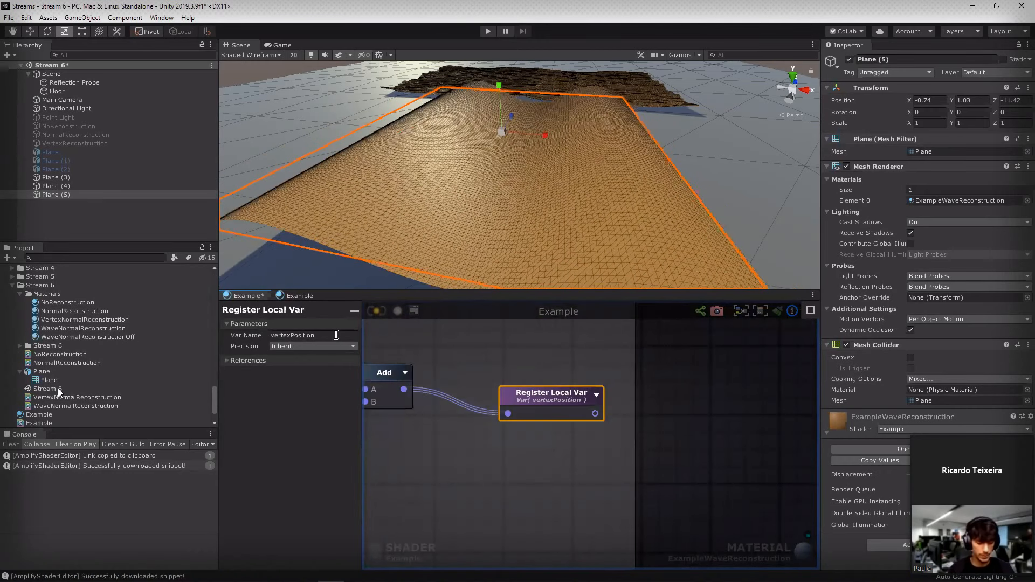
{"action": "type", "text": "xD"}
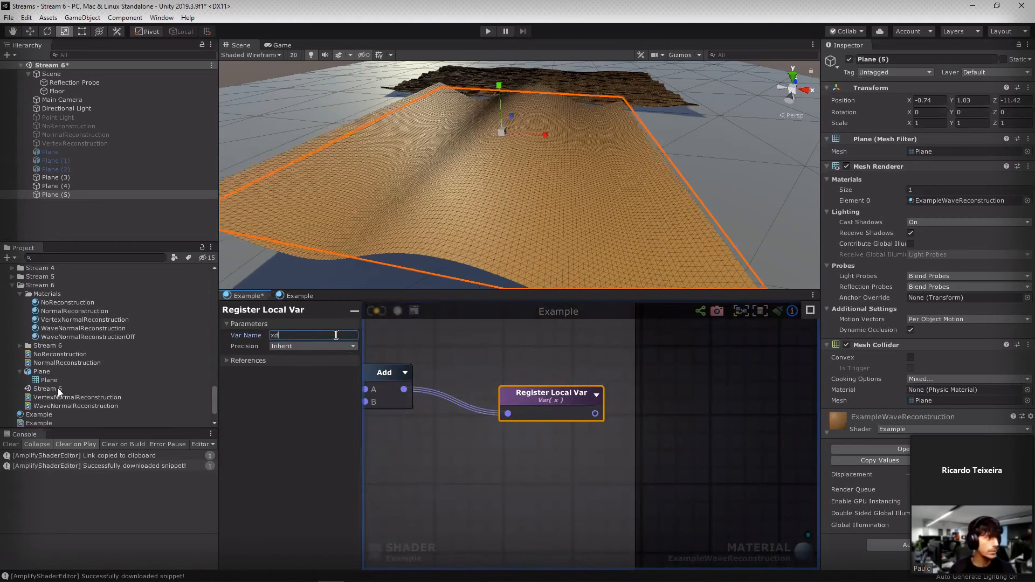
{"action": "type", "text": "eviation"}
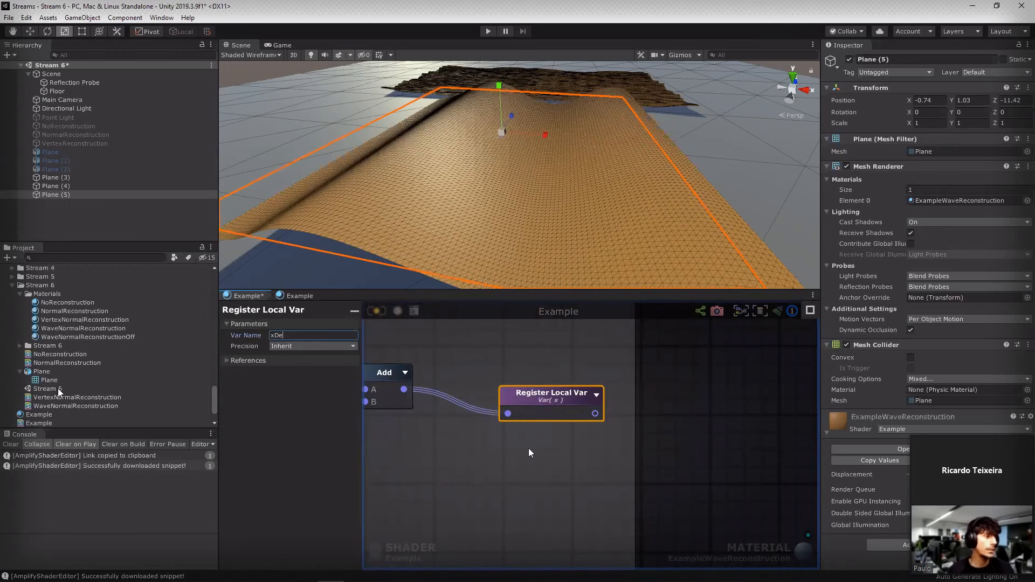
Step: Rename the Register Local Var in the y deviated point group to yDeviation
{"action": "scroll", "coordinate": [512, 440], "scroll_direction": "down", "scroll_amount": 5}
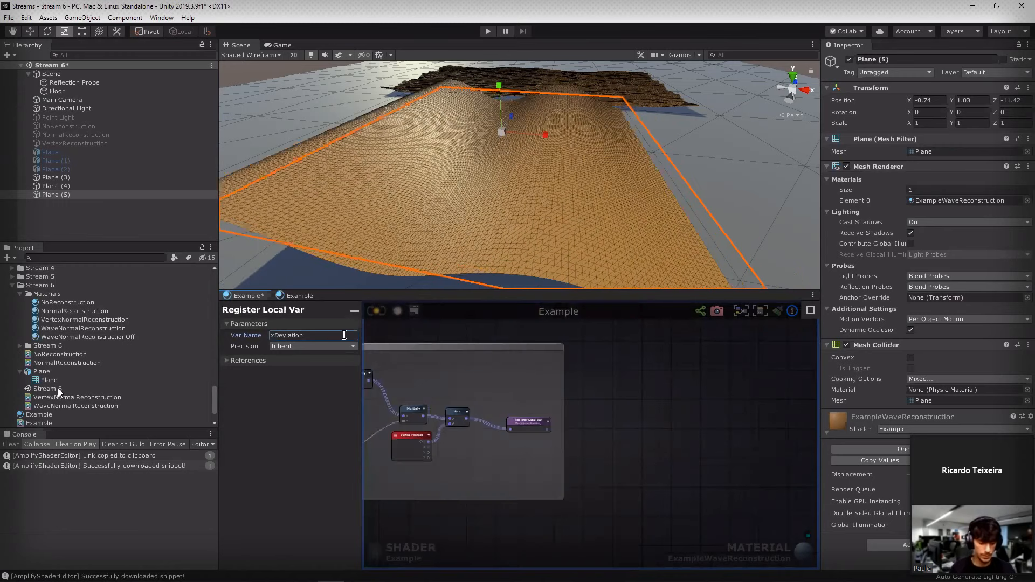
{"action": "scroll", "coordinate": [528, 414], "scroll_direction": "up", "scroll_amount": 5}
{"action": "left_click", "coordinate": [528, 430]}
{"action": "left_click", "coordinate": [344, 335]}
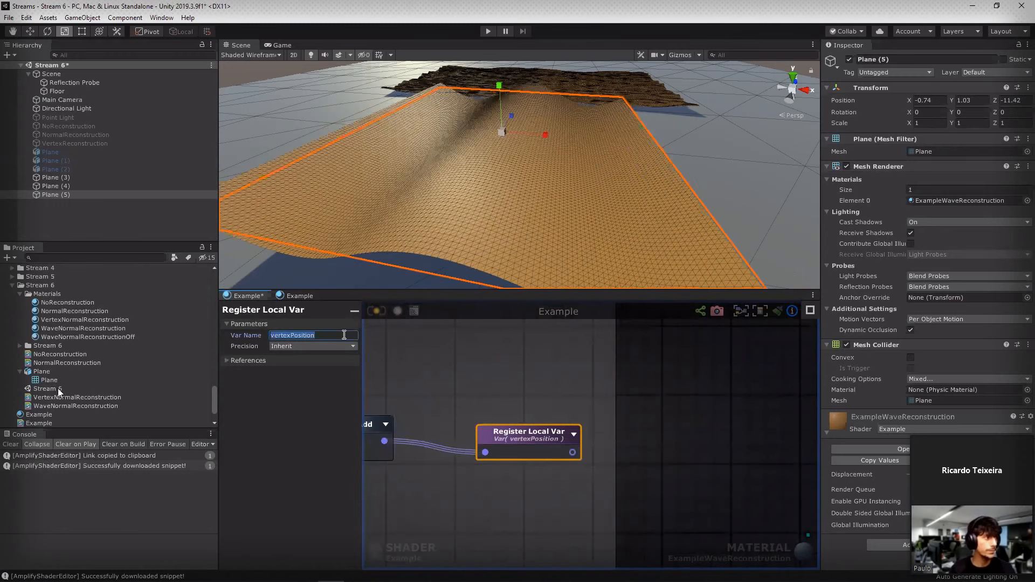
{"action": "type", "text": "yDevia"}
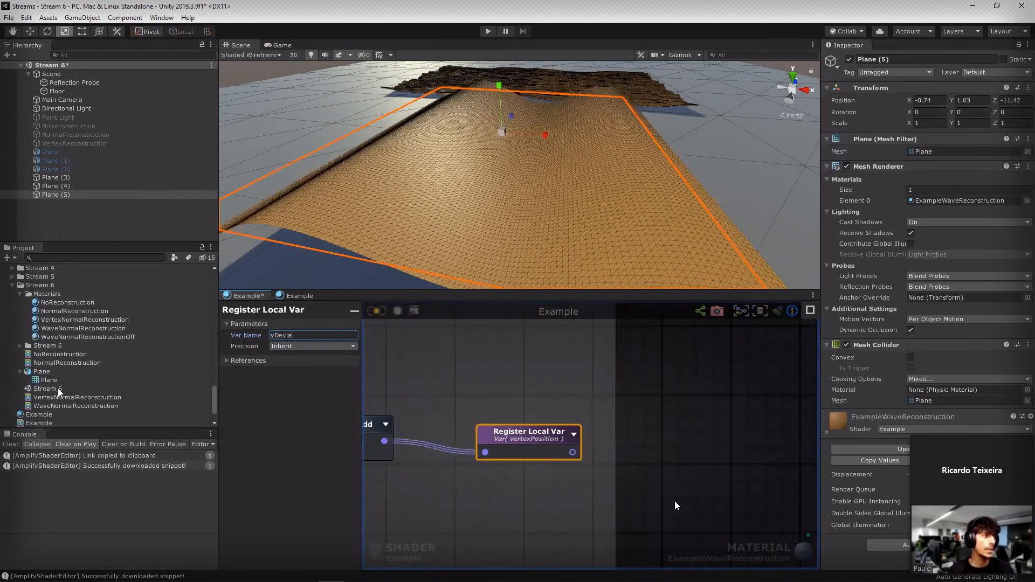
{"action": "type", "text": "tion"}
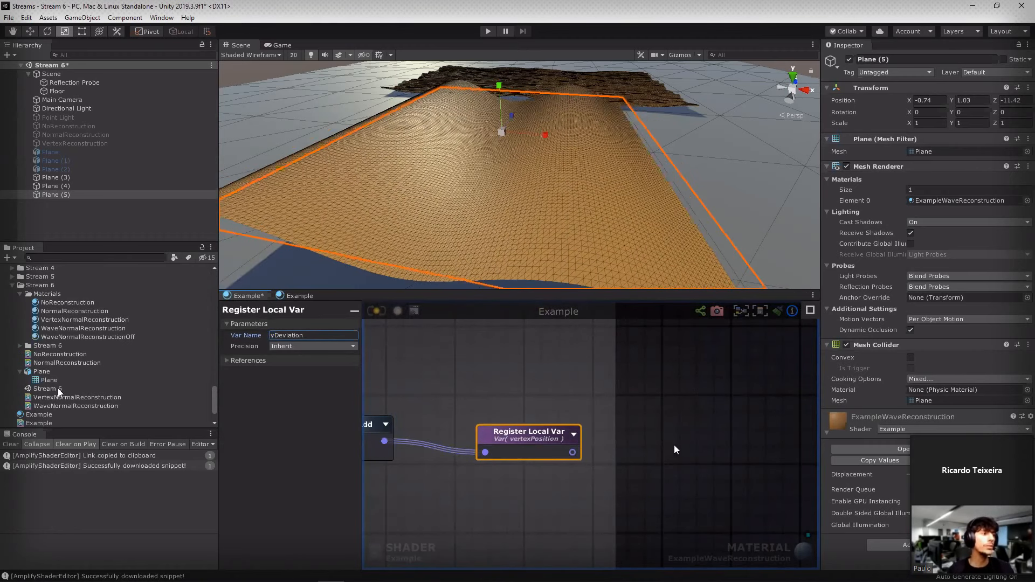
Step: Line up the modified vertex position, x deviated point and y deviated point groups in one vertical column
{"action": "scroll", "coordinate": [625, 414], "scroll_direction": "down", "scroll_amount": 5}
{"action": "scroll", "coordinate": [614, 485], "scroll_direction": "down", "scroll_amount": 3}
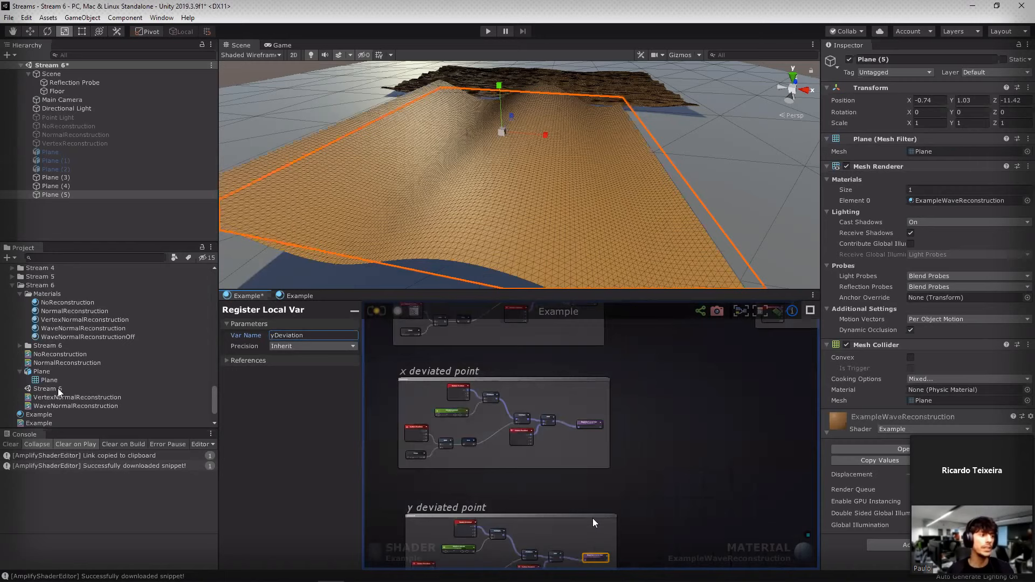
{"action": "middle_click_drag", "start_coordinate": [607, 502], "coordinate": [585, 551]}
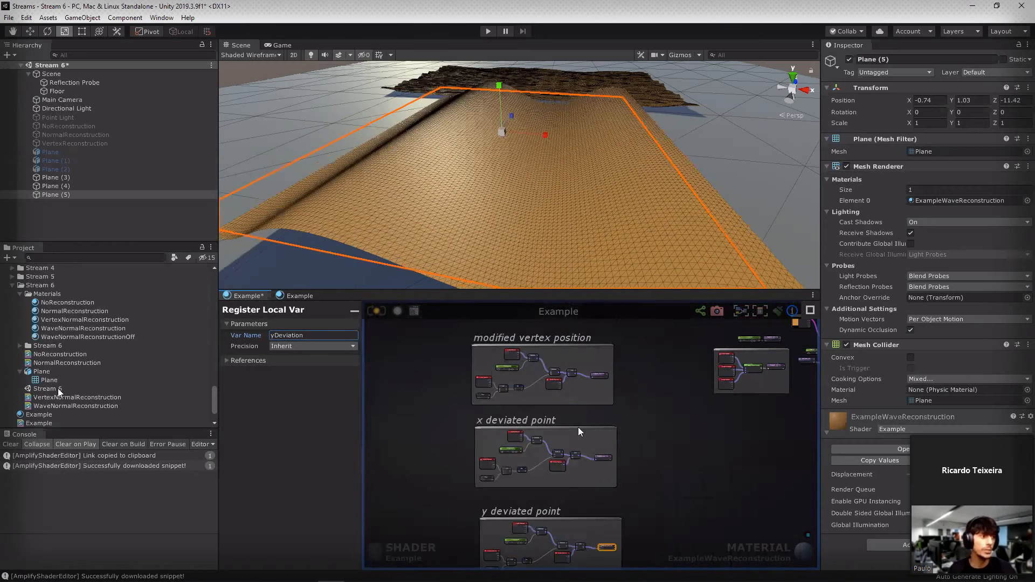
{"action": "left_click_drag", "start_coordinate": [576, 520], "coordinate": [565, 519]}
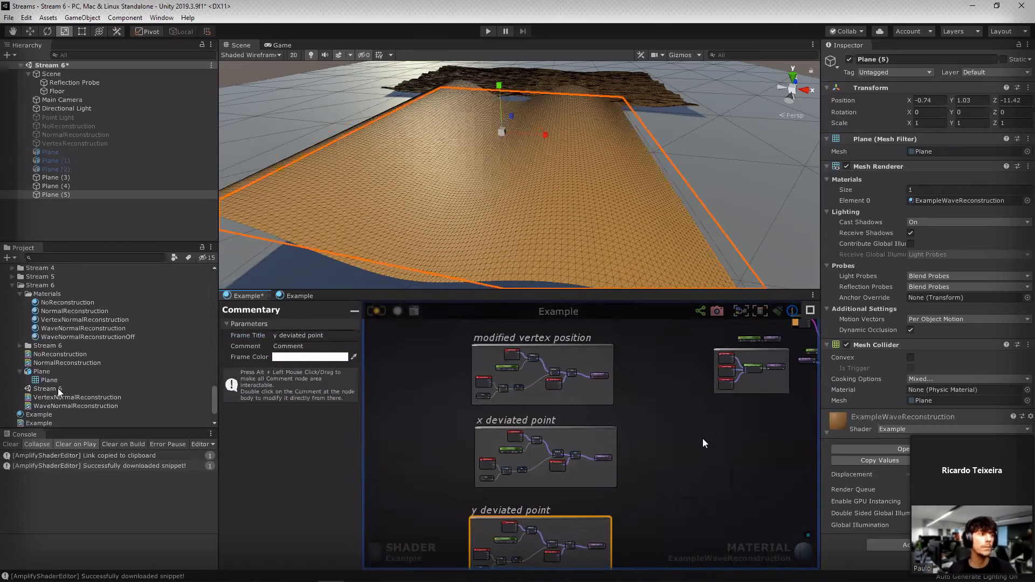
{"action": "left_click_drag", "start_coordinate": [545, 430], "coordinate": [541, 431]}
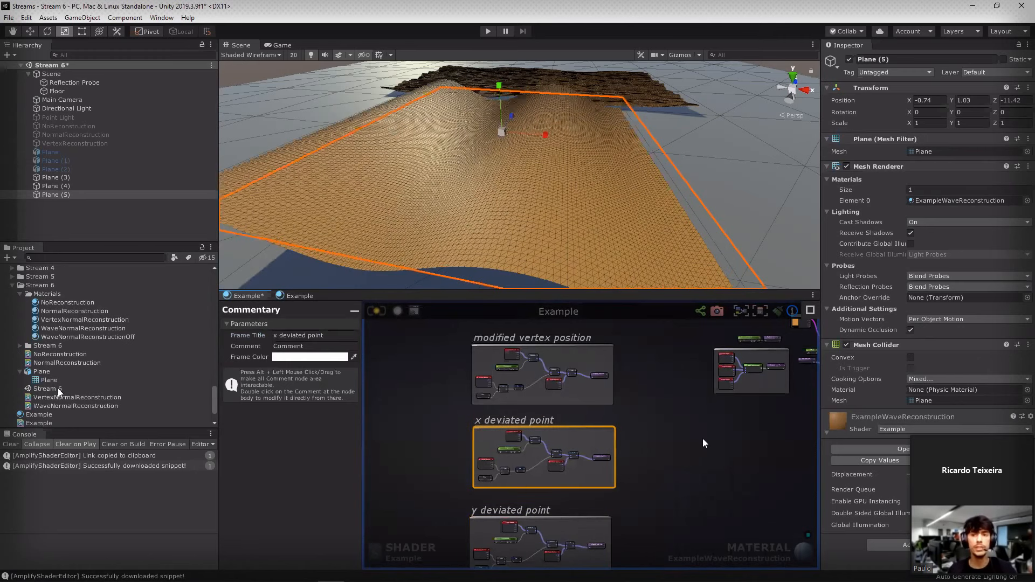
{"action": "left_click", "coordinate": [703, 439]}
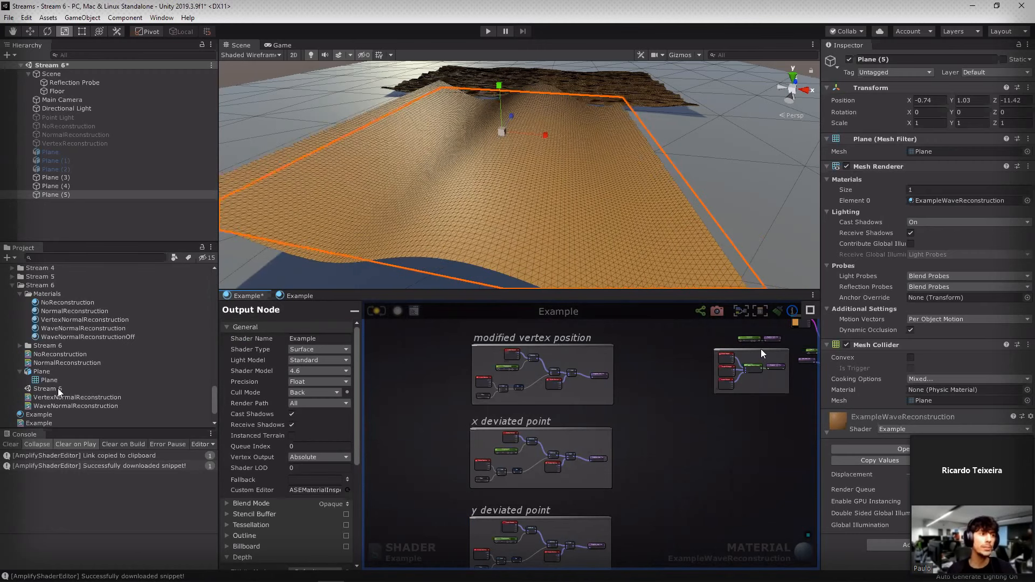
{"action": "key", "text": "ctrl+z"}
{"action": "key", "text": "ctrl+z"}
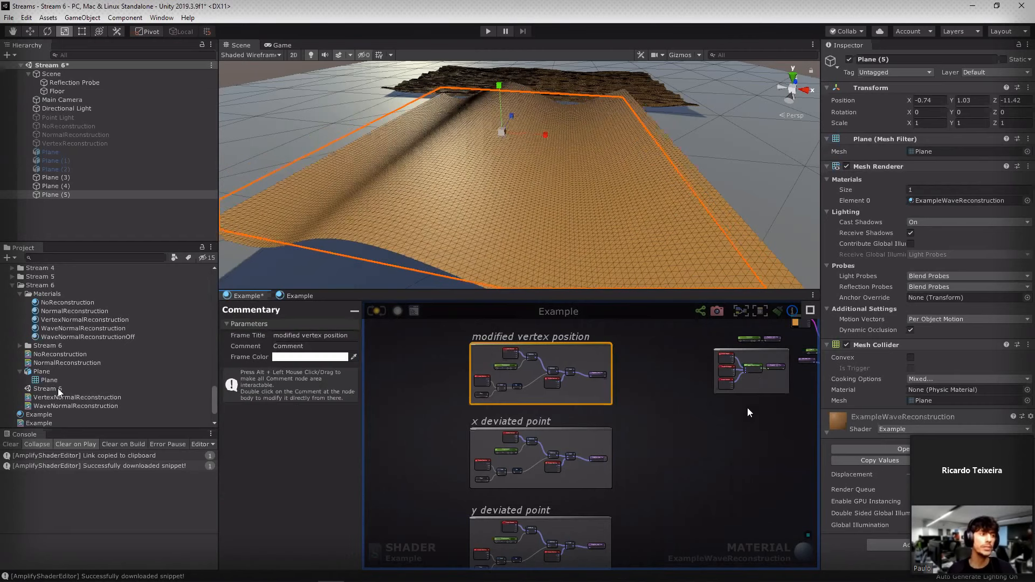
Step: Examine the objectToTangent matrix group and the node chains inside the x and y deviated point groups
{"action": "key", "text": "ctrl+z"}
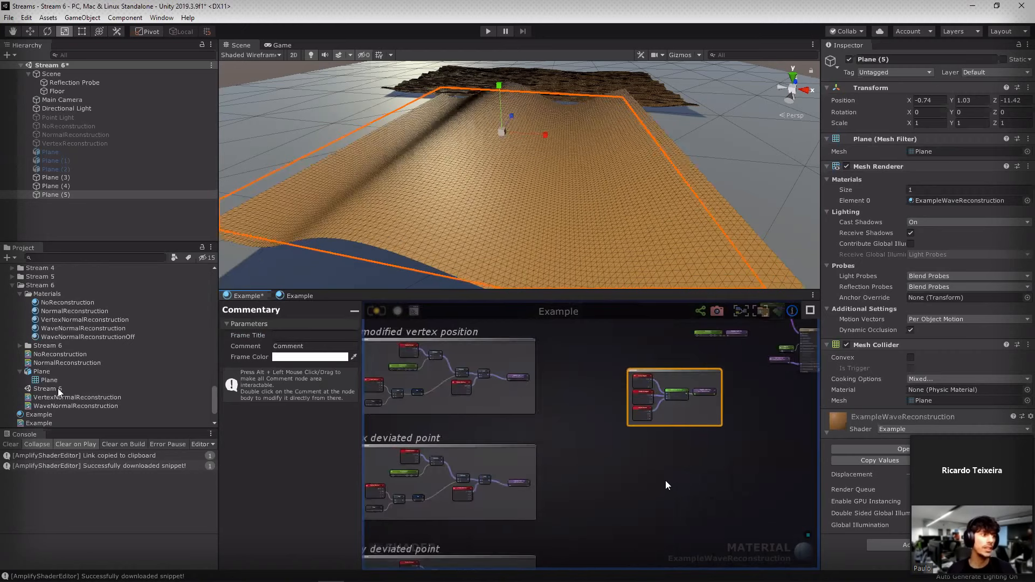
{"action": "key", "text": "f"}
{"action": "scroll", "coordinate": [641, 441], "scroll_direction": "up", "scroll_amount": 1}
{"action": "middle_click_drag", "start_coordinate": [753, 366], "coordinate": [625, 449]}
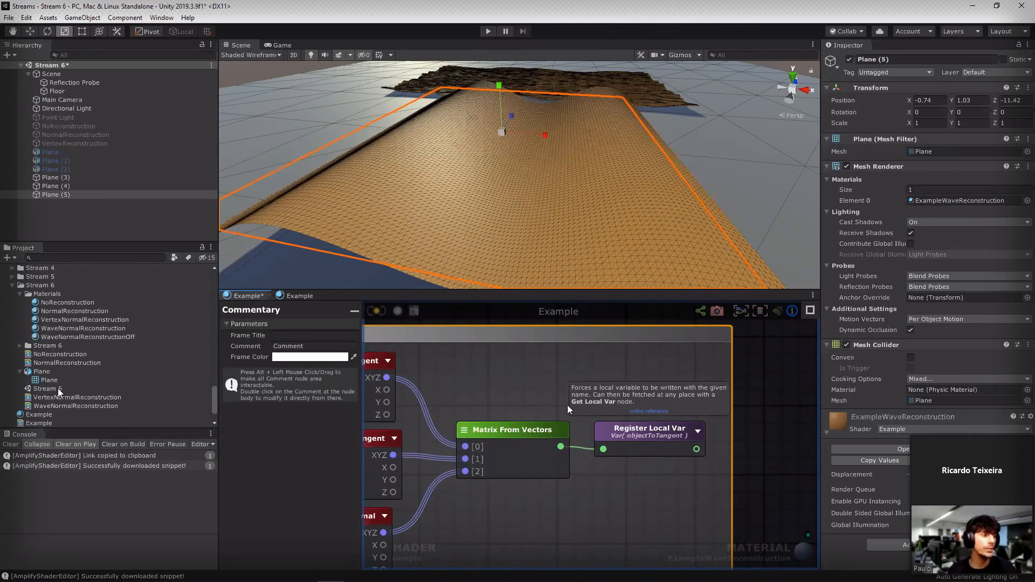
{"action": "scroll", "coordinate": [666, 516], "scroll_direction": "down", "scroll_amount": 5}
{"action": "middle_click_drag", "start_coordinate": [468, 438], "coordinate": [650, 388]}
{"action": "scroll", "coordinate": [507, 407], "scroll_direction": "up", "scroll_amount": 5}
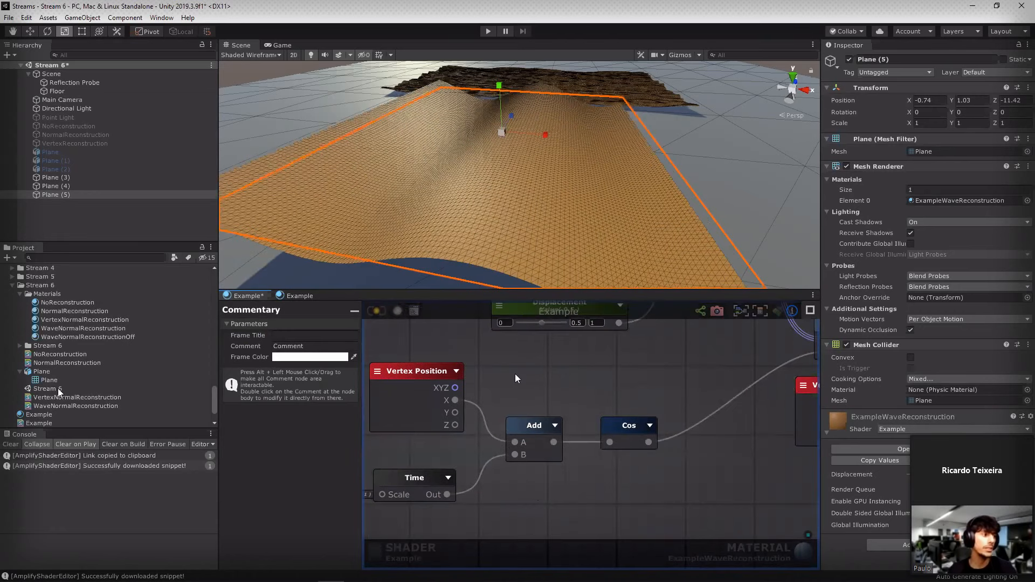
{"action": "scroll", "coordinate": [432, 393], "scroll_direction": "down", "scroll_amount": 5}
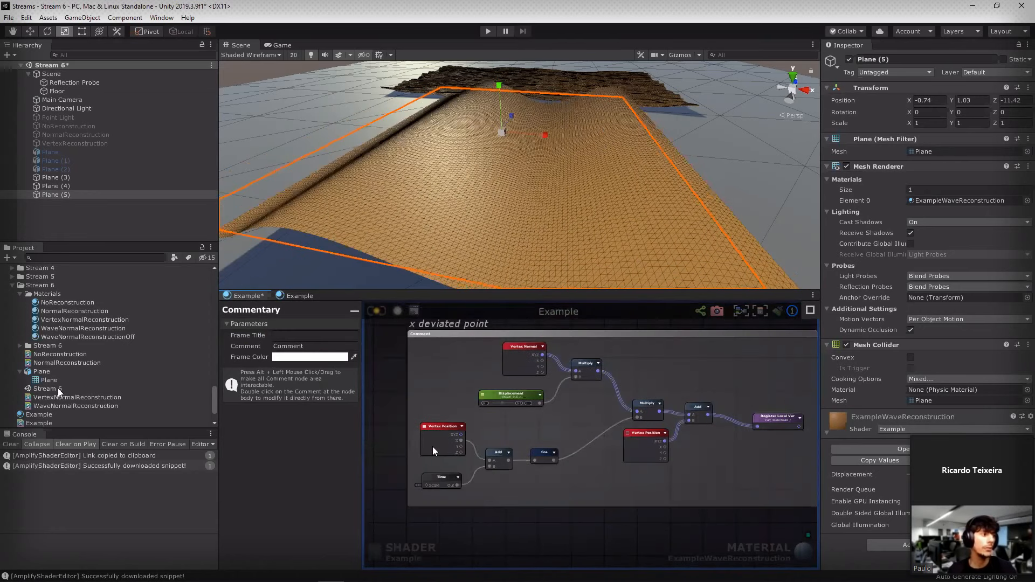
{"action": "middle_click_drag", "start_coordinate": [433, 447], "coordinate": [416, 285]}
{"action": "middle_click_drag", "start_coordinate": [620, 431], "coordinate": [631, 454]}
{"action": "middle_click_drag", "start_coordinate": [636, 304], "coordinate": [632, 454]}
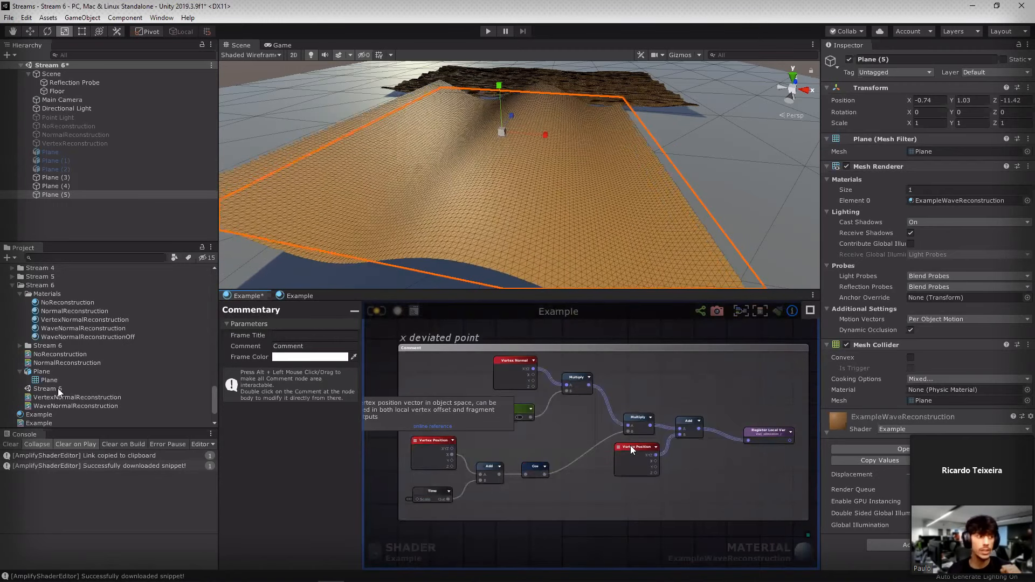
{"action": "left_click", "coordinate": [630, 446]}
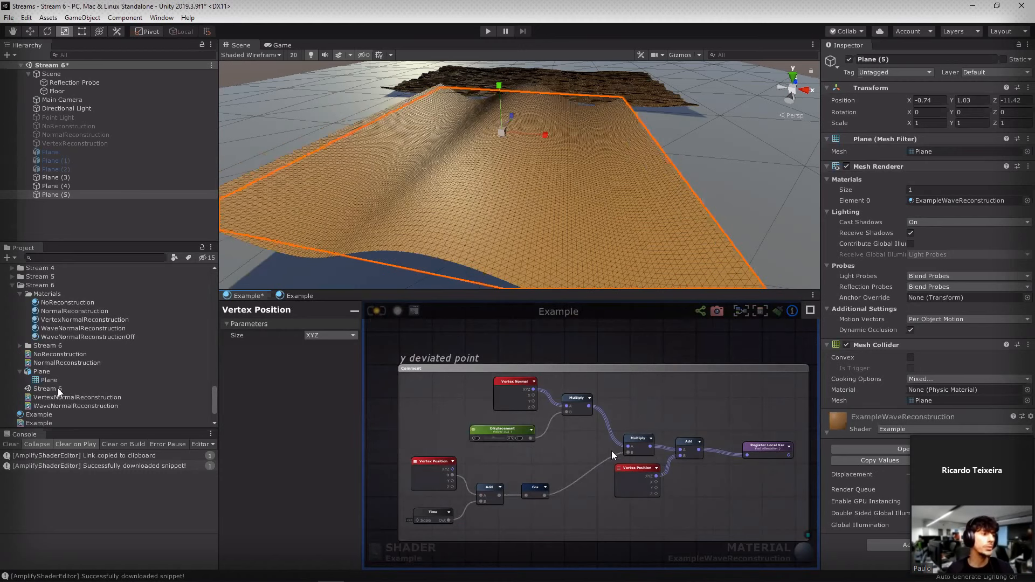
{"action": "middle_click_drag", "start_coordinate": [635, 318], "coordinate": [613, 501]}
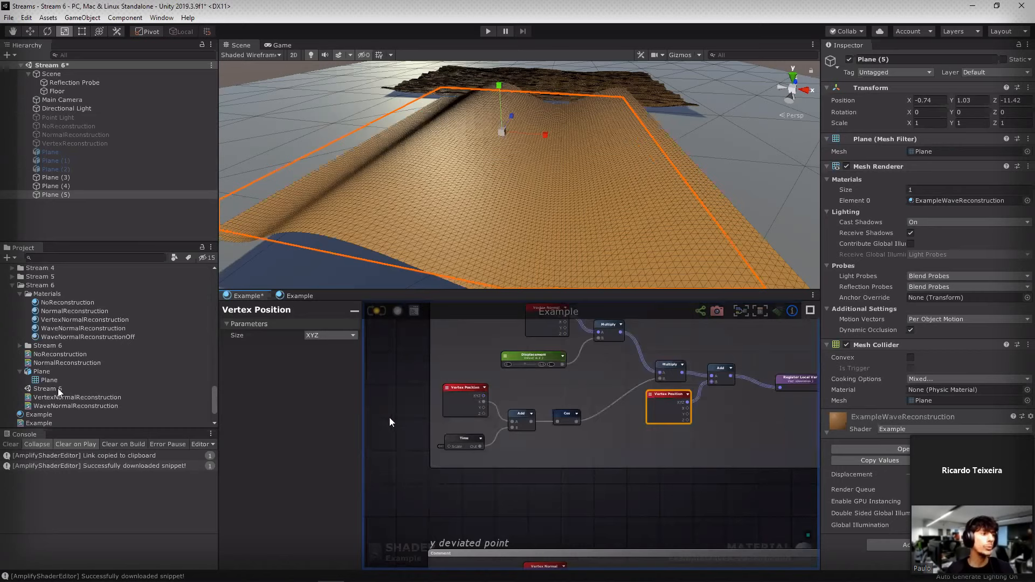
{"action": "middle_click_drag", "start_coordinate": [718, 414], "coordinate": [696, 452]}
Step: Move both Vertex Position nodes of the x deviated point group out of the frame and stack them beside it
{"action": "left_click", "coordinate": [439, 451]}
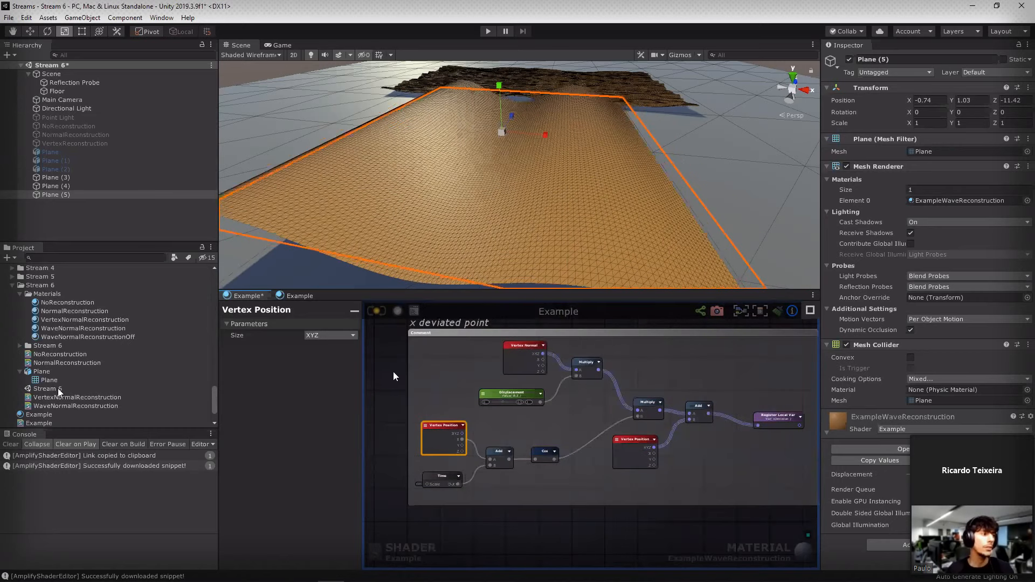
{"action": "middle_click_drag", "start_coordinate": [404, 369], "coordinate": [443, 355]}
{"action": "left_click_drag", "start_coordinate": [480, 429], "coordinate": [390, 417]}
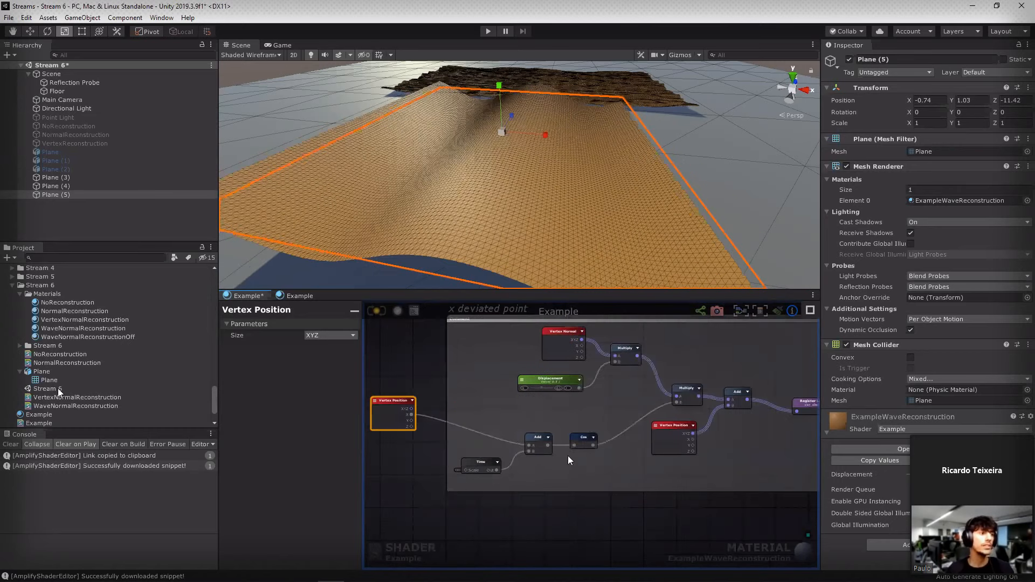
{"action": "left_click_drag", "start_coordinate": [673, 440], "coordinate": [408, 453]}
{"action": "middle_click_drag", "start_coordinate": [561, 526], "coordinate": [682, 474]}
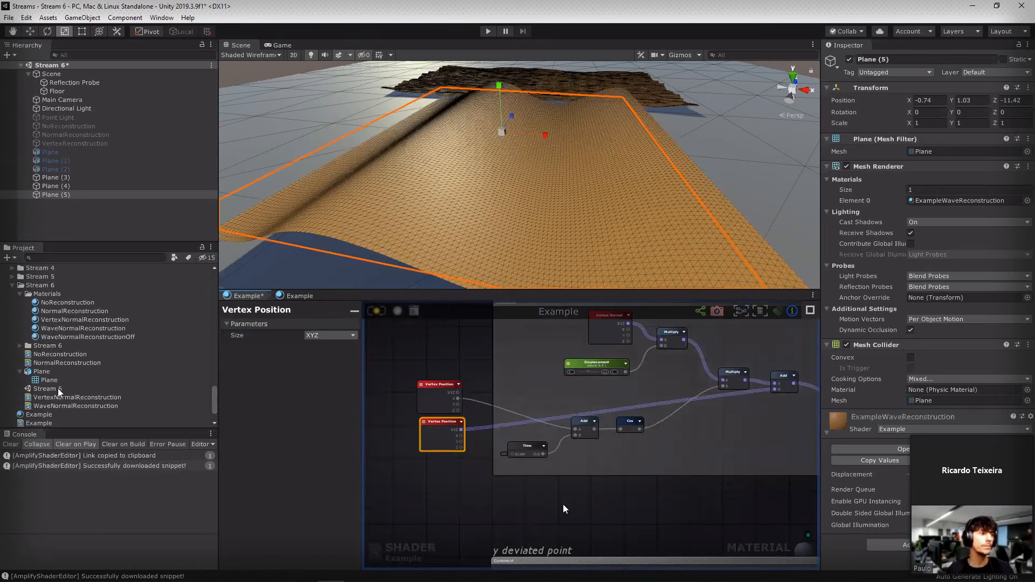
{"action": "left_click", "coordinate": [463, 517]}
{"action": "middle_click_drag", "start_coordinate": [777, 349], "coordinate": [650, 382]}
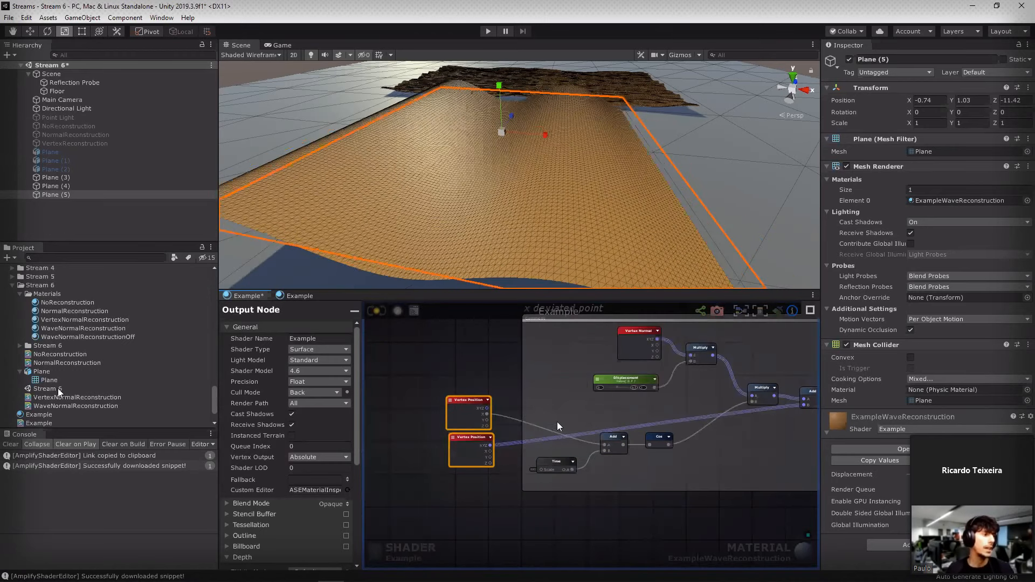
Step: Place an unconnected Vertex Position node and a Multiply node in the empty area beside the x deviated point group
{"action": "left_click", "coordinate": [550, 391]}
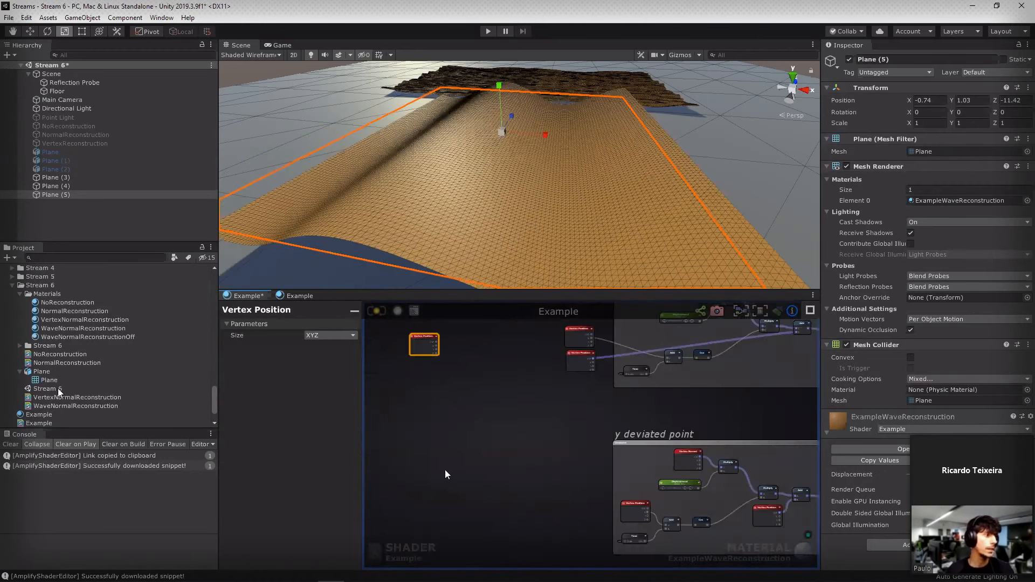
{"action": "scroll", "coordinate": [433, 372], "scroll_direction": "up", "scroll_amount": 4}
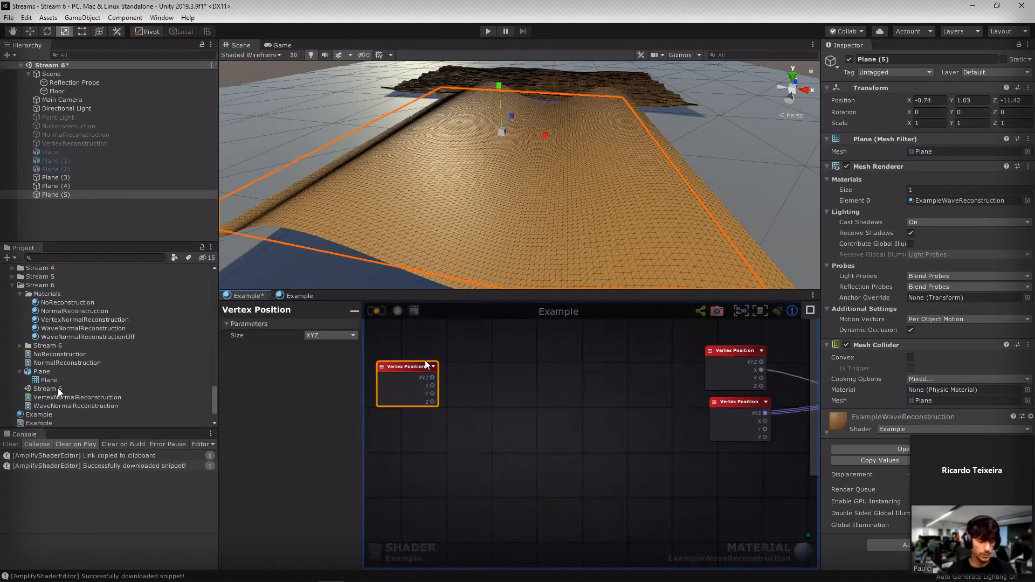
{"action": "left_click", "coordinate": [425, 344]}
{"action": "key", "text": "m"}
{"action": "left_click", "coordinate": [462, 374]}
{"action": "middle_click_drag", "start_coordinate": [431, 354], "coordinate": [460, 354]}
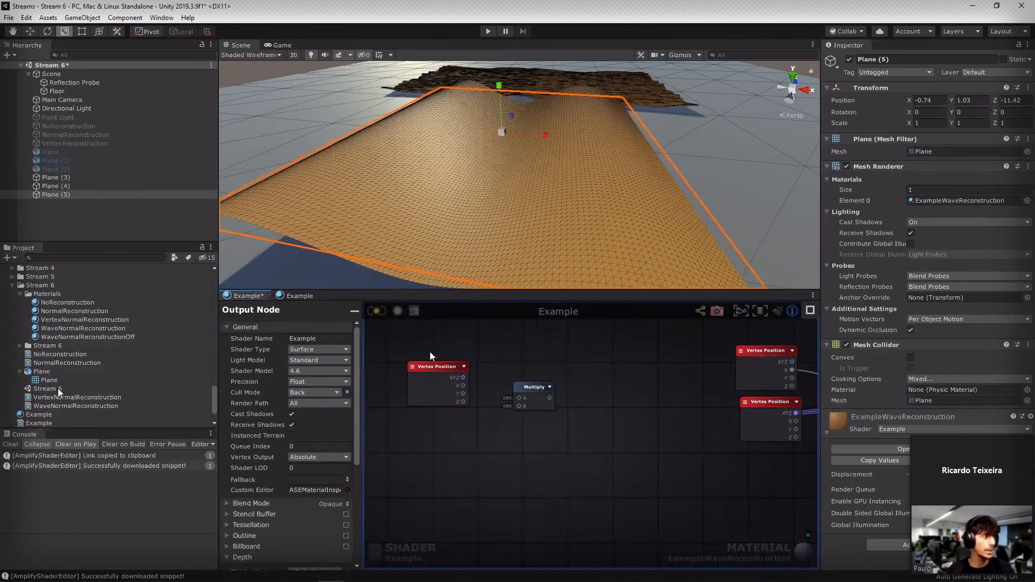
{"action": "scroll", "coordinate": [445, 369], "scroll_direction": "up", "scroll_amount": 3}
{"action": "left_click_drag", "start_coordinate": [459, 389], "coordinate": [459, 485]}
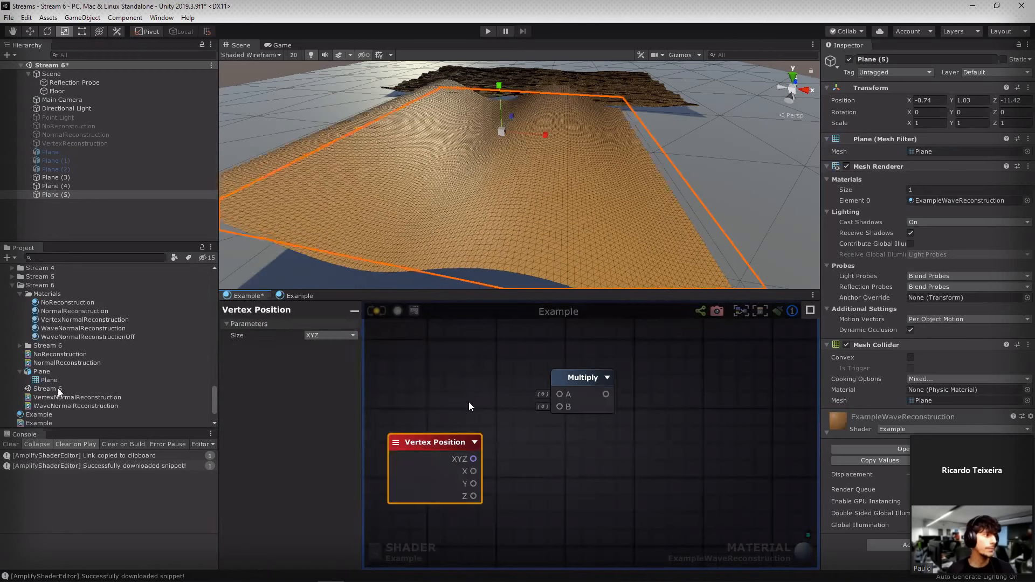
Step: Add a Get Local Var node referencing objectToTangent and multiply it (A) by the Vertex Position XYZ output (B)
{"action": "left_click", "coordinate": [471, 398]}
{"action": "right_click", "coordinate": [488, 378]}
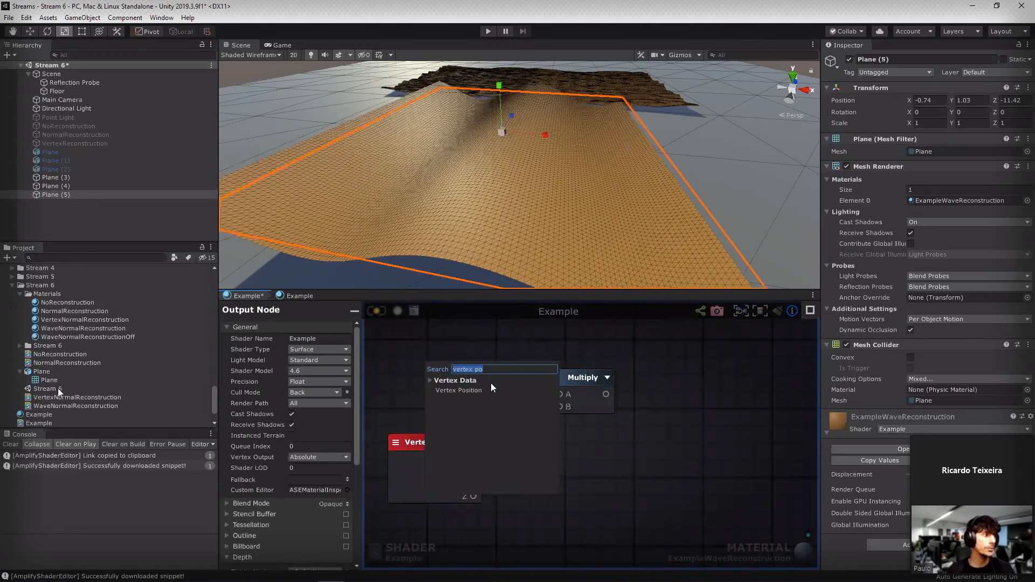
{"action": "type", "text": "get"}
{"action": "key", "text": "Return"}
{"action": "left_click", "coordinate": [433, 357]}
{"action": "left_click", "coordinate": [525, 390]}
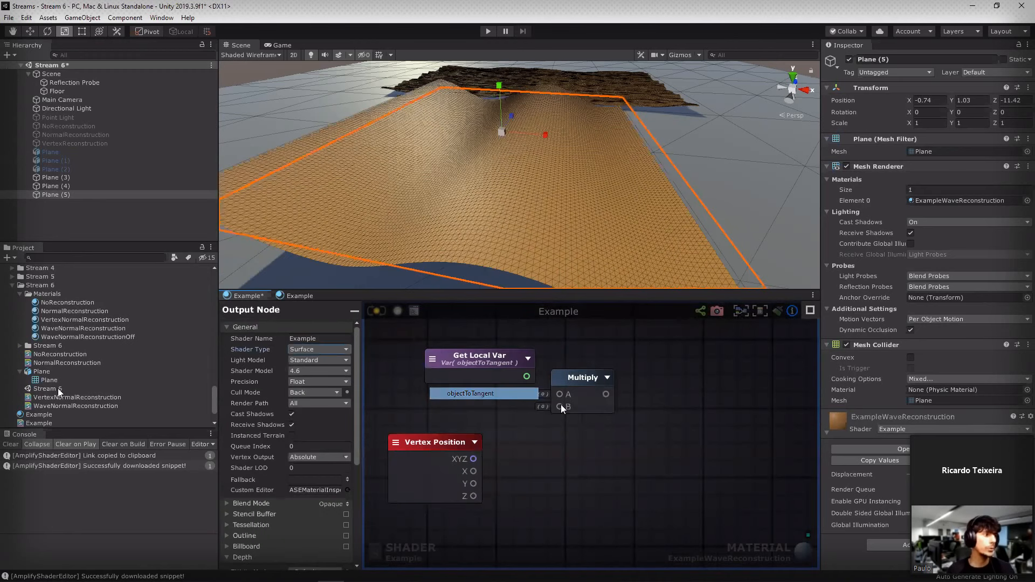
{"action": "left_click_drag", "start_coordinate": [480, 357], "coordinate": [566, 396]}
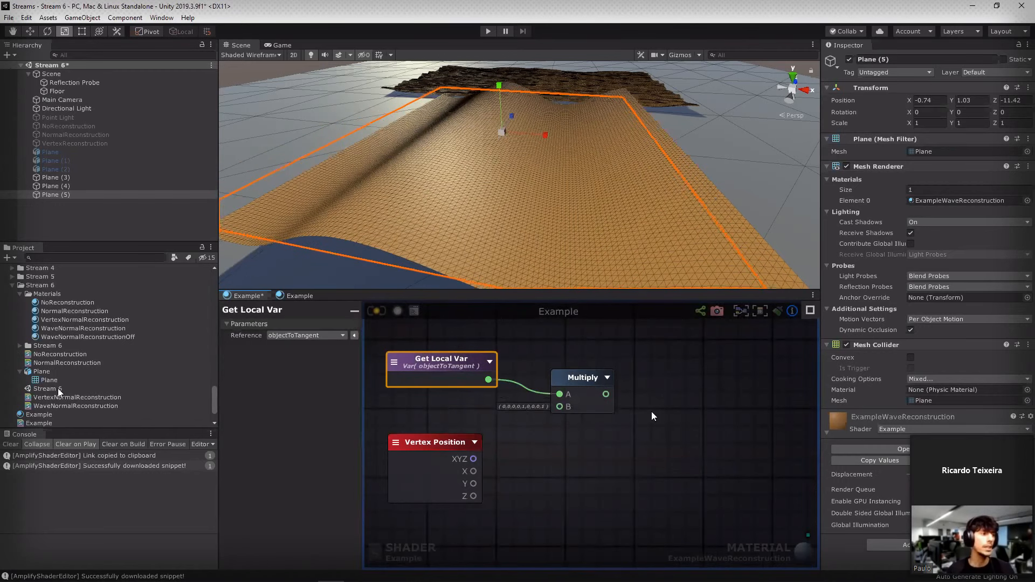
{"action": "left_click_drag", "start_coordinate": [473, 458], "coordinate": [569, 409]}
{"action": "left_click_drag", "start_coordinate": [571, 398], "coordinate": [557, 413]}
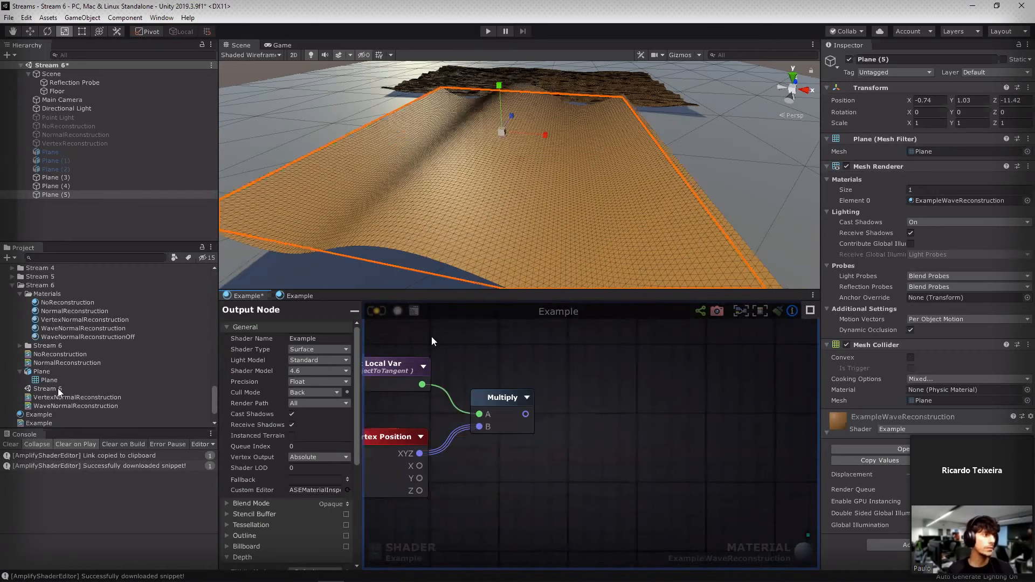
Step: Replace the Divide node with an Add node placed after the Multiply node
{"action": "middle_click_drag", "start_coordinate": [431, 336], "coordinate": [391, 330]}
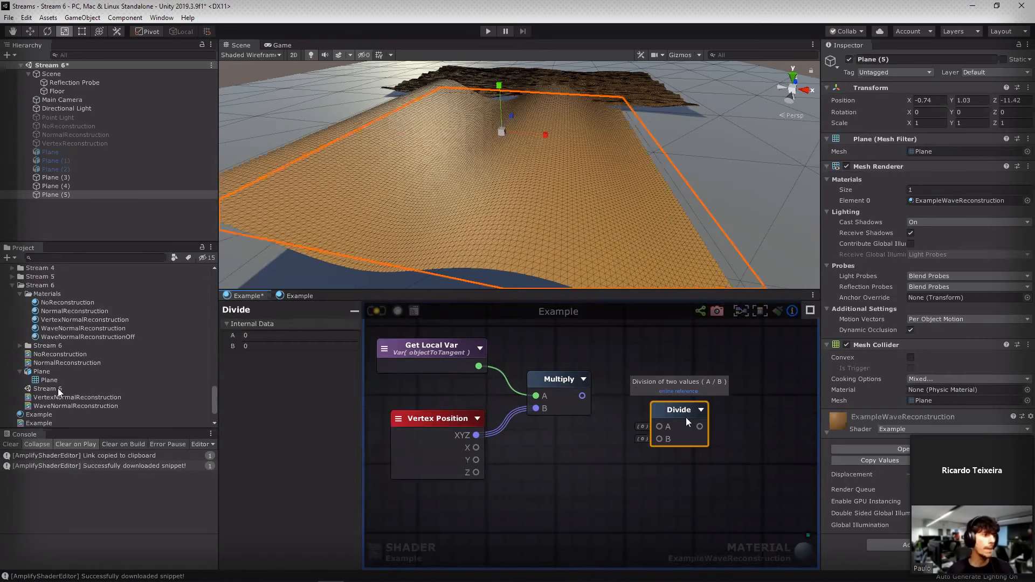
{"action": "key", "text": "Delete"}
{"action": "key", "text": "a"}
{"action": "left_click", "coordinate": [659, 402]}
{"action": "left_click_drag", "start_coordinate": [569, 459], "coordinate": [410, 350]}
{"action": "left_click_drag", "start_coordinate": [559, 379], "coordinate": [514, 328]}
{"action": "left_click_drag", "start_coordinate": [686, 409], "coordinate": [612, 356]}
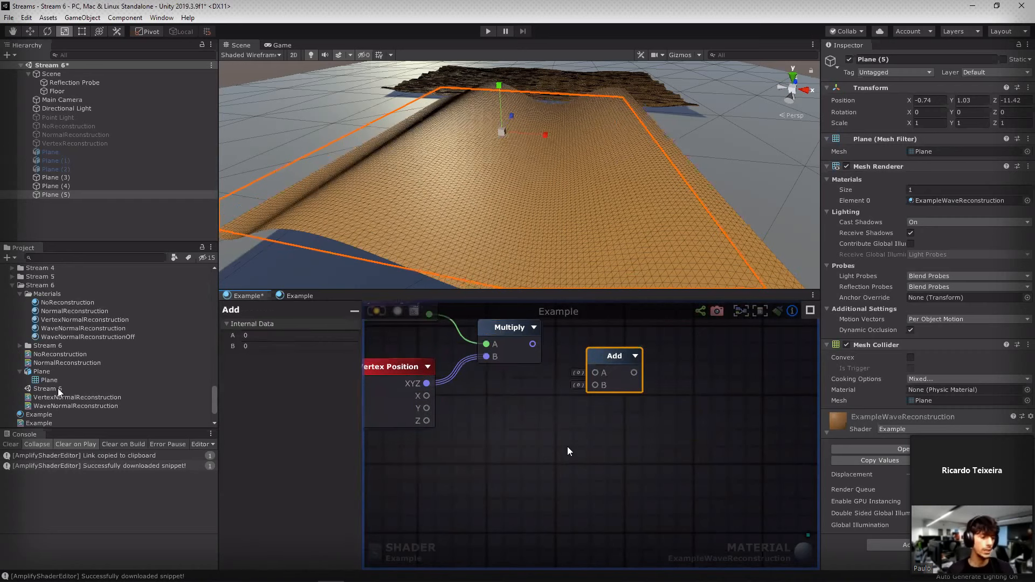
{"action": "middle_click_drag", "start_coordinate": [545, 388], "coordinate": [568, 446]}
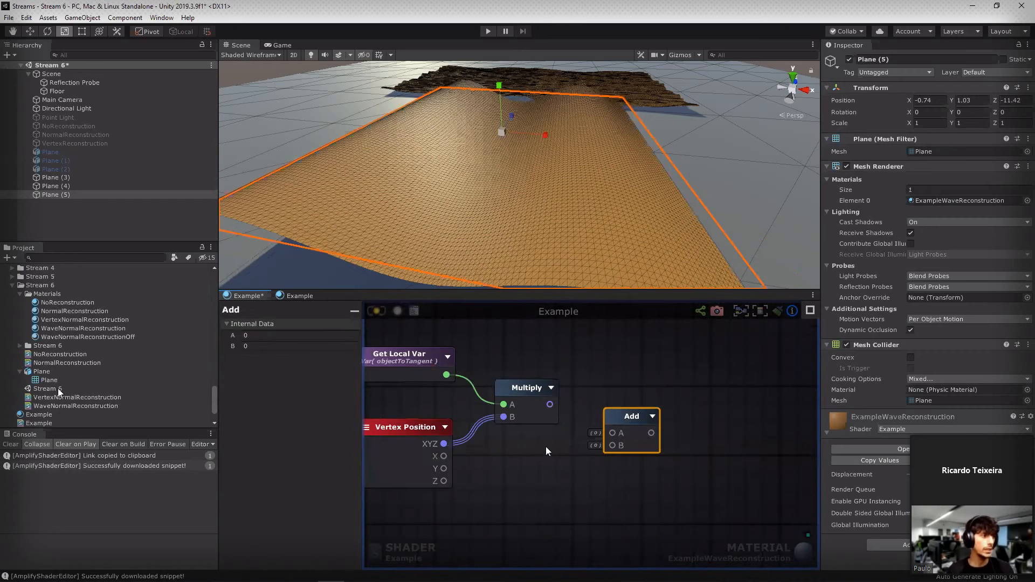
{"action": "middle_click_drag", "start_coordinate": [563, 496], "coordinate": [571, 452]}
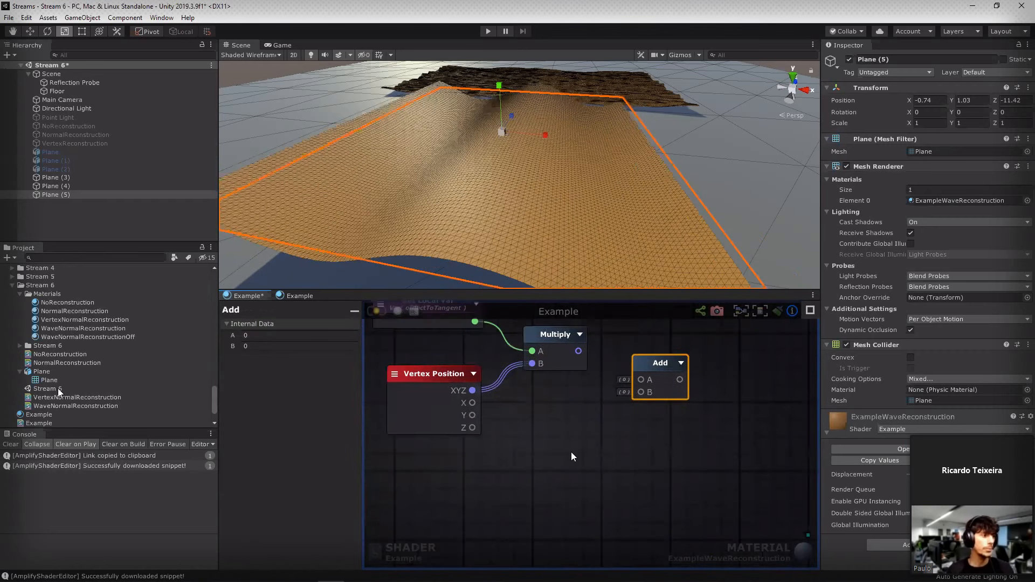
Step: Feed a Get Local Var node referencing deviation into X of a new three-component Append node, and sum it with the Multiply output in Add
{"action": "key", "text": "v"}
{"action": "left_click", "coordinate": [557, 467]}
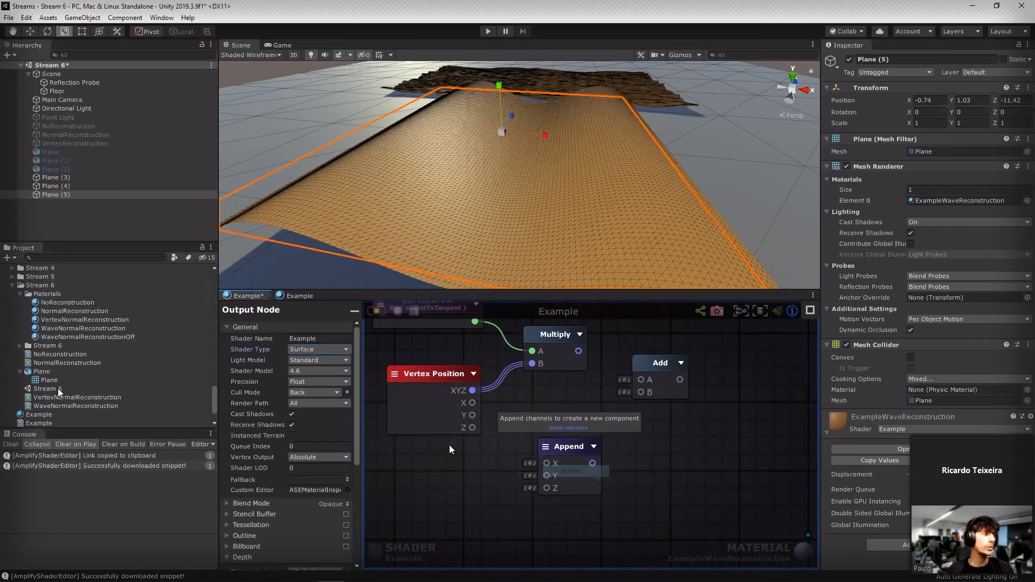
{"action": "left_click", "coordinate": [433, 448]}
{"action": "scroll", "coordinate": [433, 449], "scroll_direction": "down", "scroll_amount": 1}
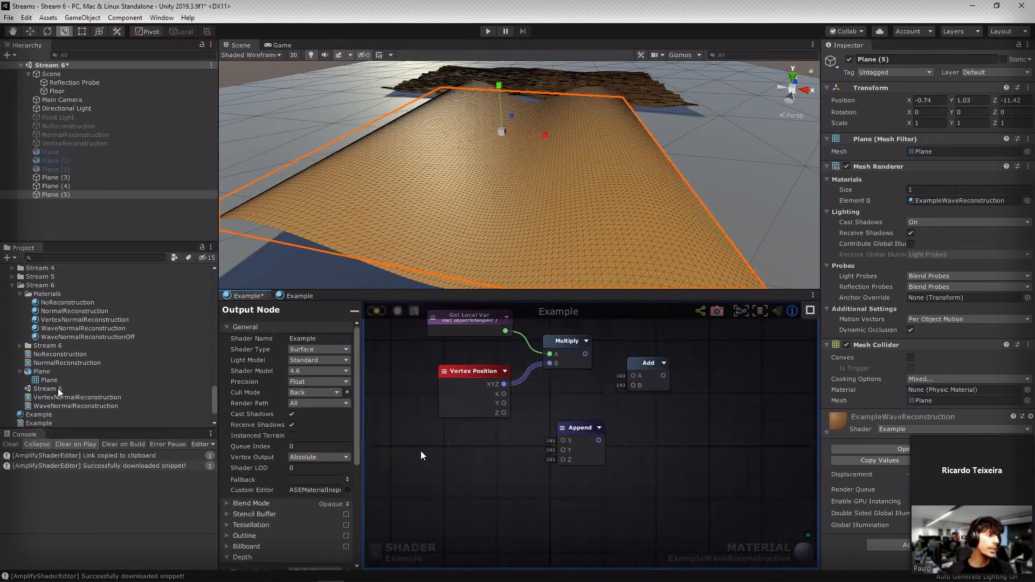
{"action": "left_click", "coordinate": [460, 459]}
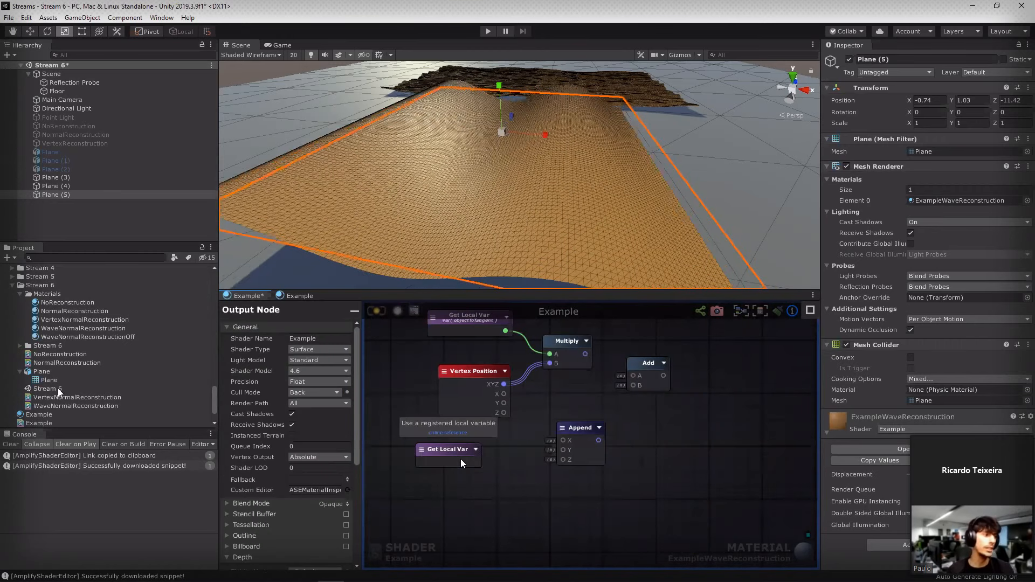
{"action": "left_click", "coordinate": [476, 449]}
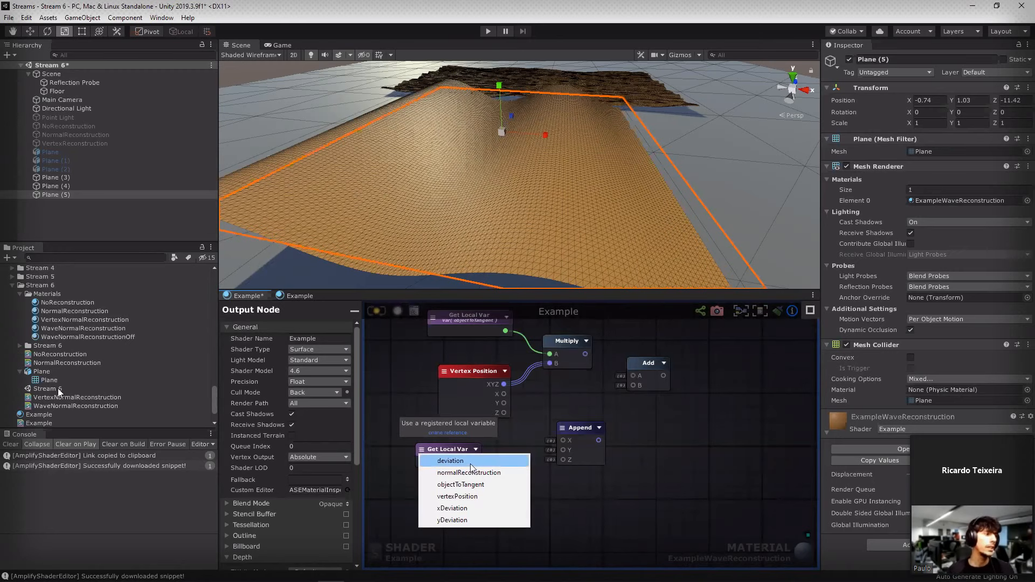
{"action": "left_click", "coordinate": [470, 463]}
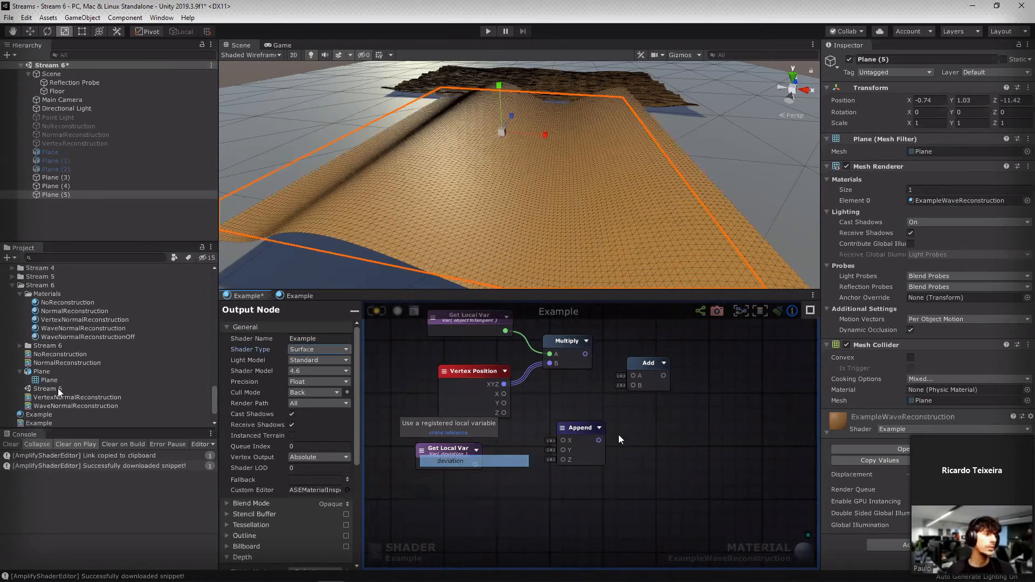
{"action": "scroll", "coordinate": [612, 369], "scroll_direction": "up", "scroll_amount": 2}
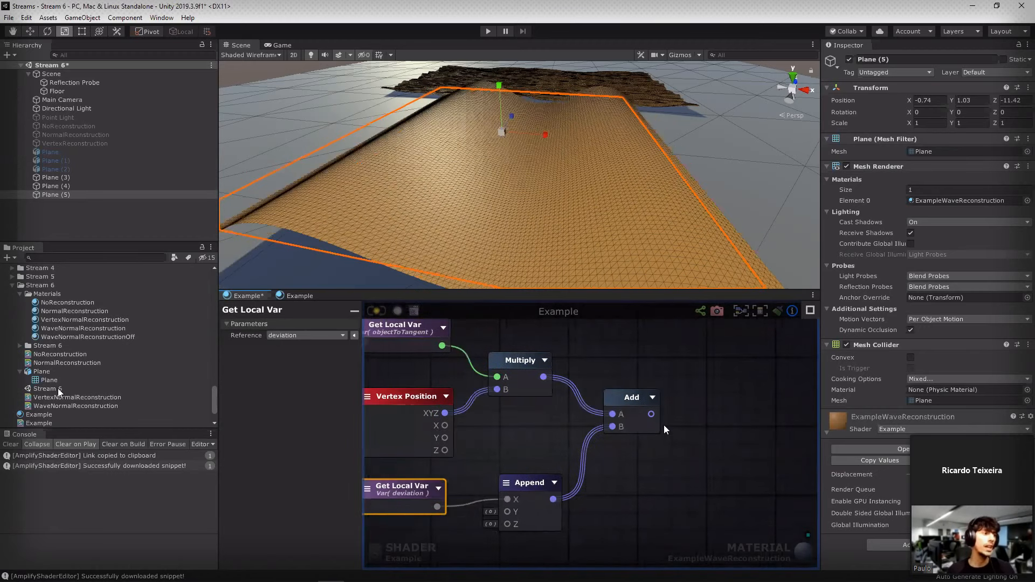
{"action": "key", "text": "ctrl+a"}
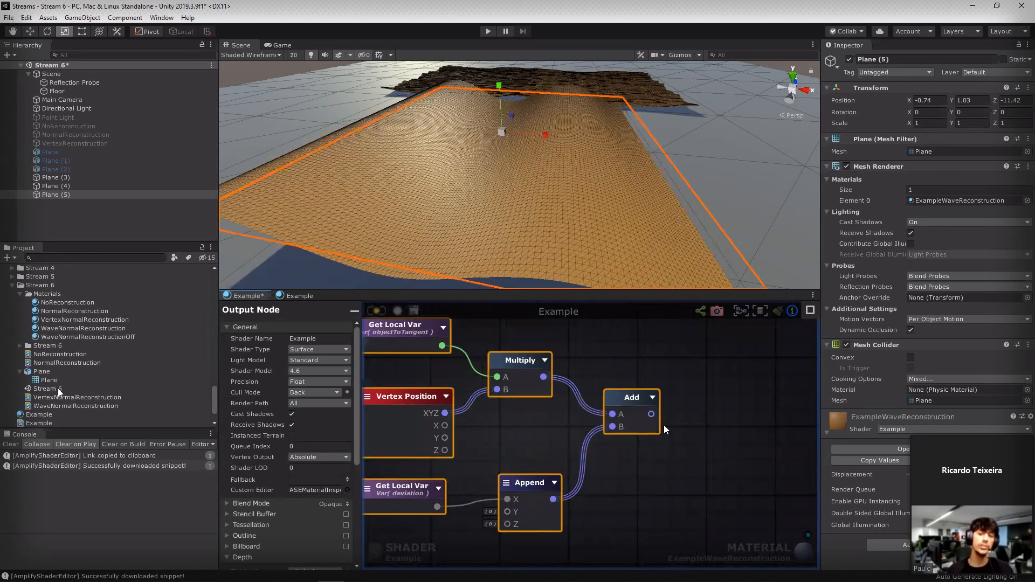
{"action": "key", "text": "ctrl+z"}
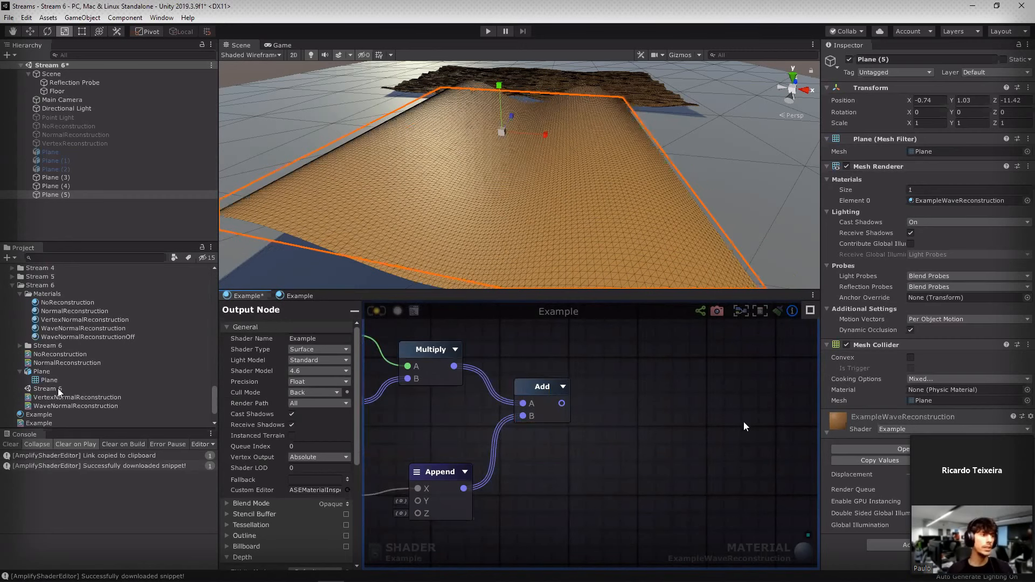
{"action": "middle_click_drag", "start_coordinate": [445, 426], "coordinate": [563, 416]}
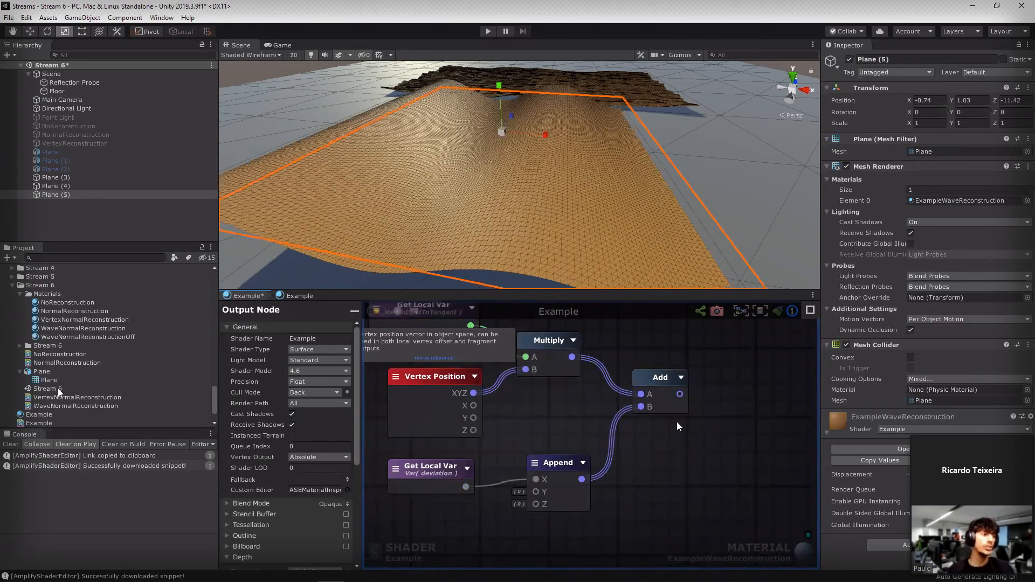
Step: Place a second Multiply node after the Add node and connect the Add output to its A input
{"action": "middle_click_drag", "start_coordinate": [776, 348], "coordinate": [655, 368]}
{"action": "key", "text": "m"}
{"action": "left_click", "coordinate": [652, 361]}
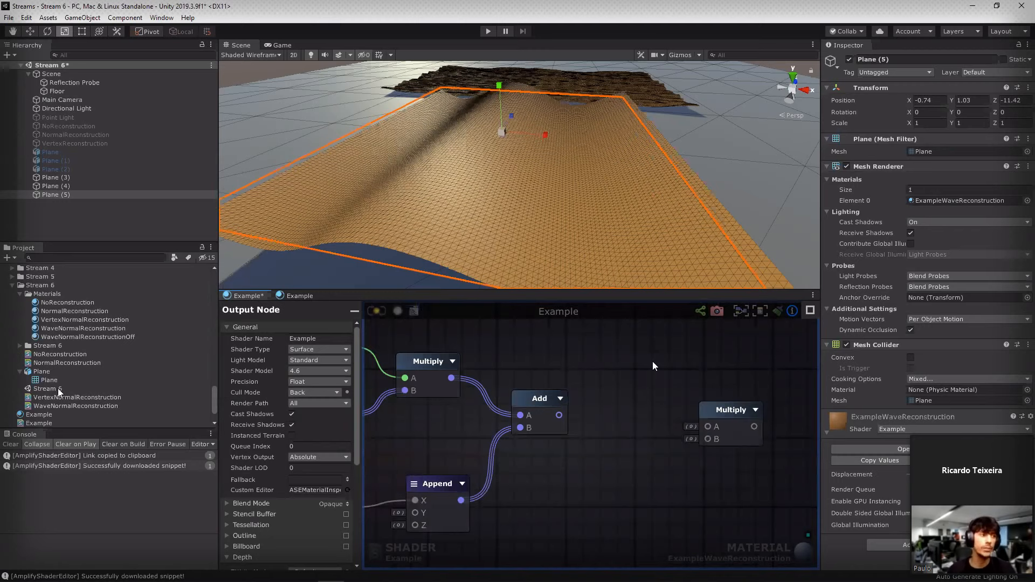
{"action": "left_click_drag", "start_coordinate": [728, 411], "coordinate": [686, 413]}
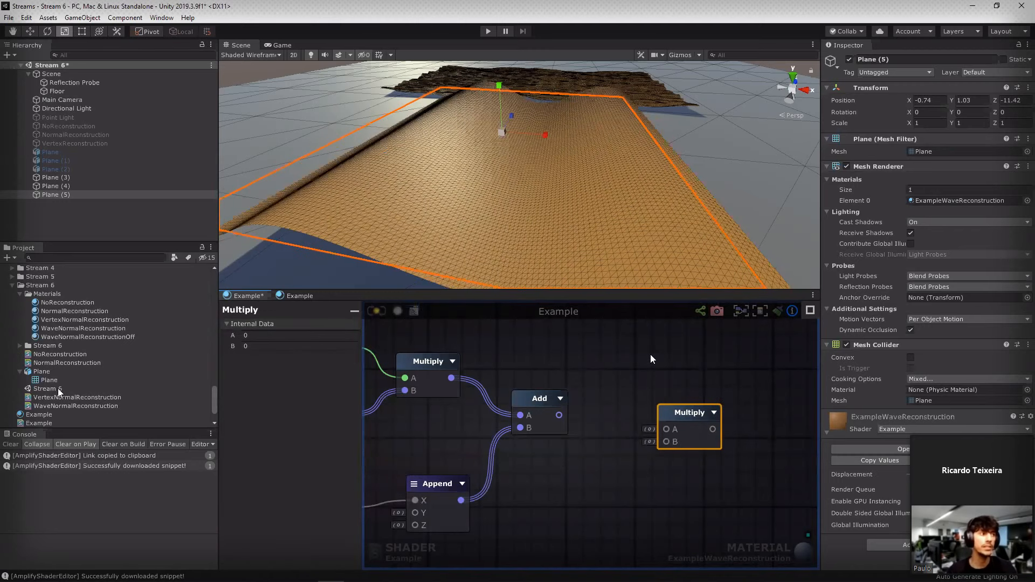
{"action": "left_click_drag", "start_coordinate": [559, 415], "coordinate": [667, 429]}
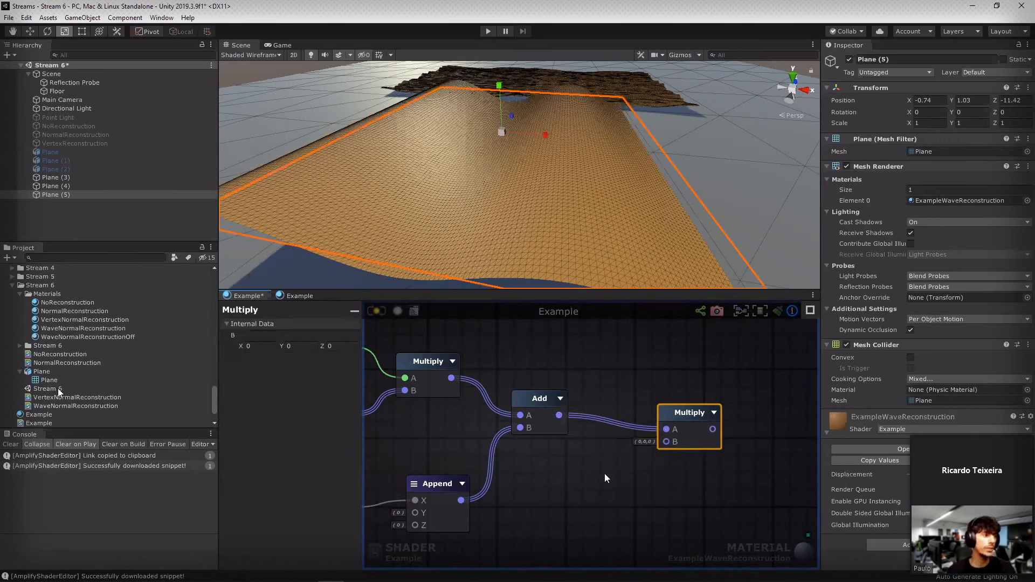
Step: Duplicate the objectToTangent Get Local Var node, connect the copy to B of the second Multiply, and place it below Add
{"action": "middle_click_drag", "start_coordinate": [525, 480], "coordinate": [643, 469]}
{"action": "left_click", "coordinate": [423, 327]}
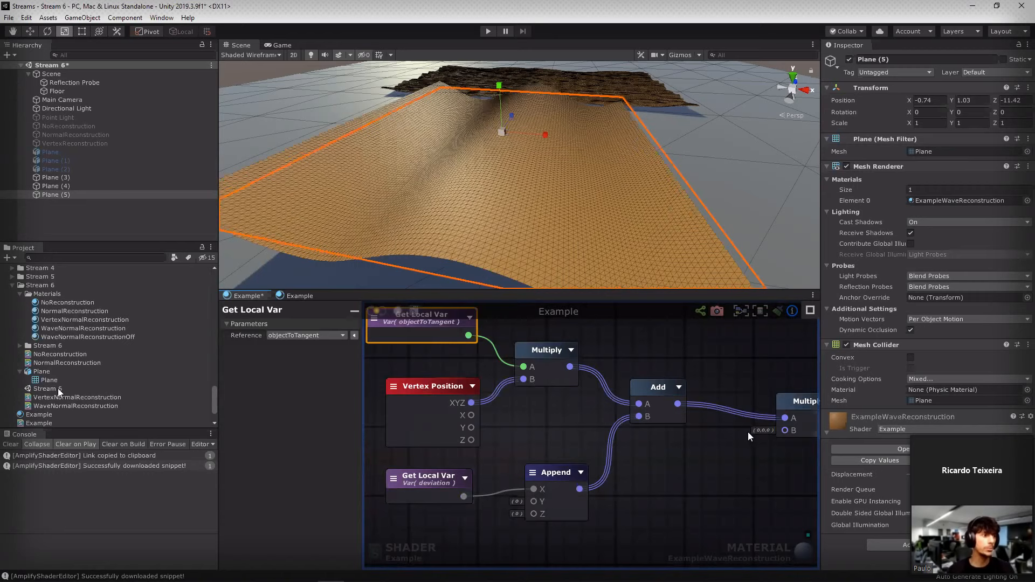
{"action": "key", "text": "ctrl+v"}
{"action": "left_click_drag", "start_coordinate": [744, 495], "coordinate": [785, 430]}
{"action": "middle_click_drag", "start_coordinate": [689, 422], "coordinate": [642, 437]}
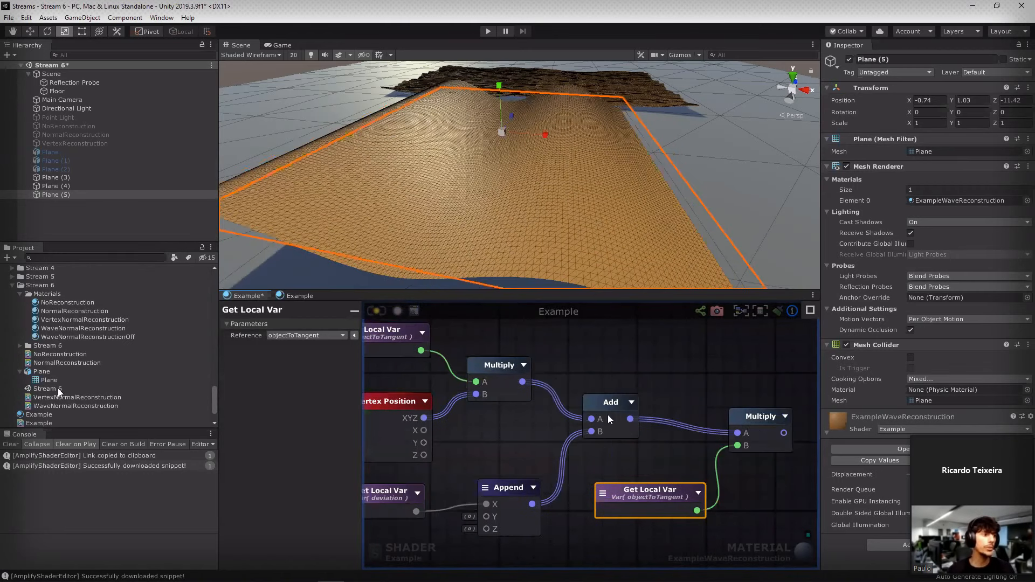
{"action": "left_click_drag", "start_coordinate": [650, 490], "coordinate": [638, 475]}
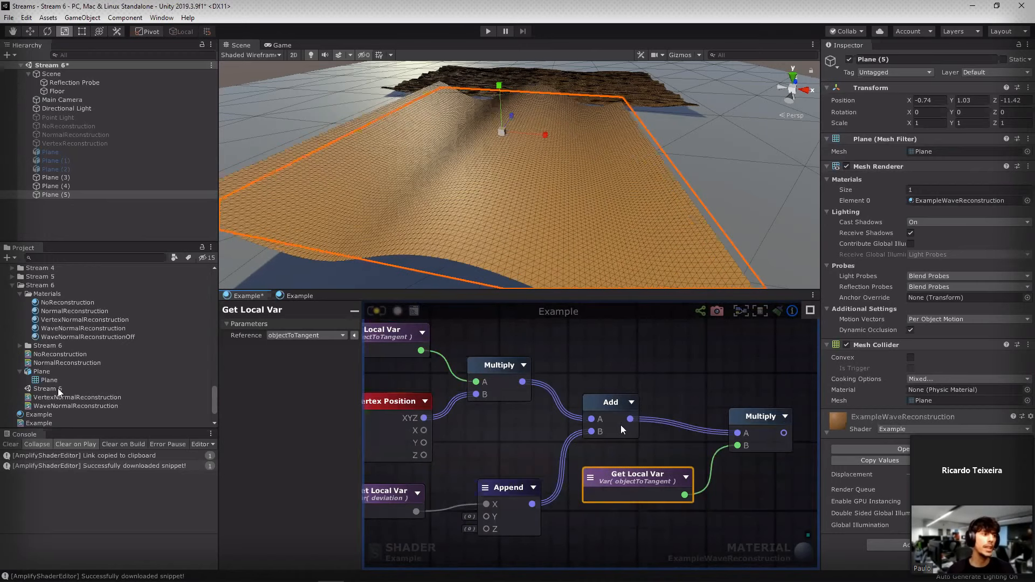
{"action": "left_click_drag", "start_coordinate": [761, 416], "coordinate": [757, 413]}
Step: Expand the final Multiply node's preview and align the deviation Get Local Var node with Append's X input
{"action": "middle_click_drag", "start_coordinate": [790, 345], "coordinate": [631, 351]}
{"action": "left_click", "coordinate": [624, 420]}
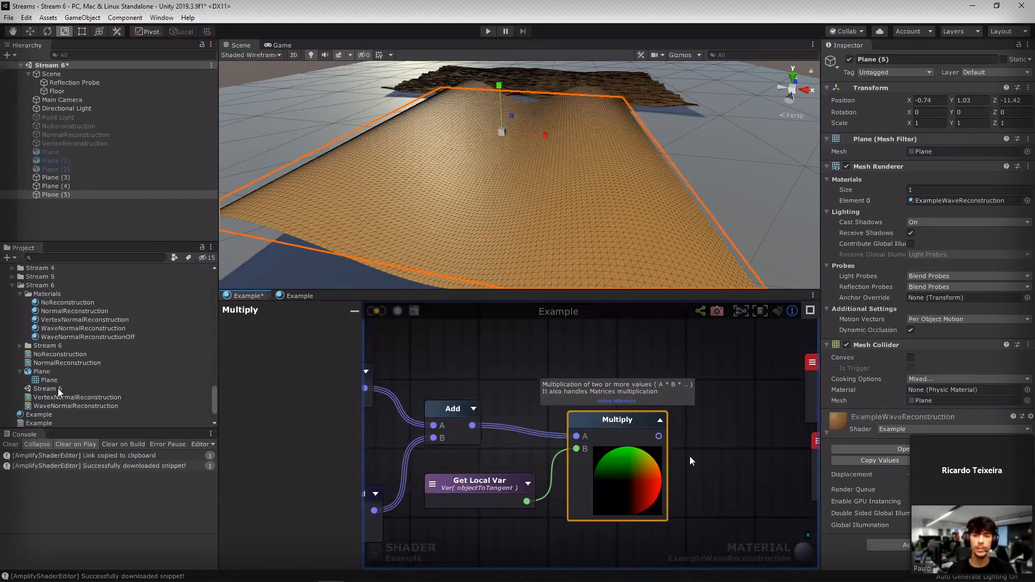
{"action": "middle_click_drag", "start_coordinate": [628, 464], "coordinate": [690, 457]}
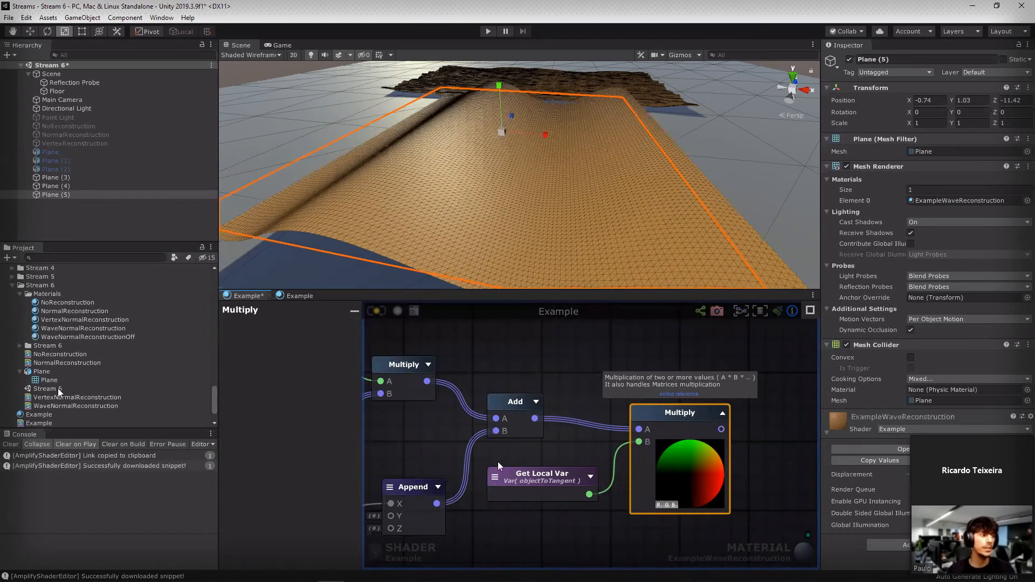
{"action": "middle_click_drag", "start_coordinate": [451, 437], "coordinate": [572, 366]}
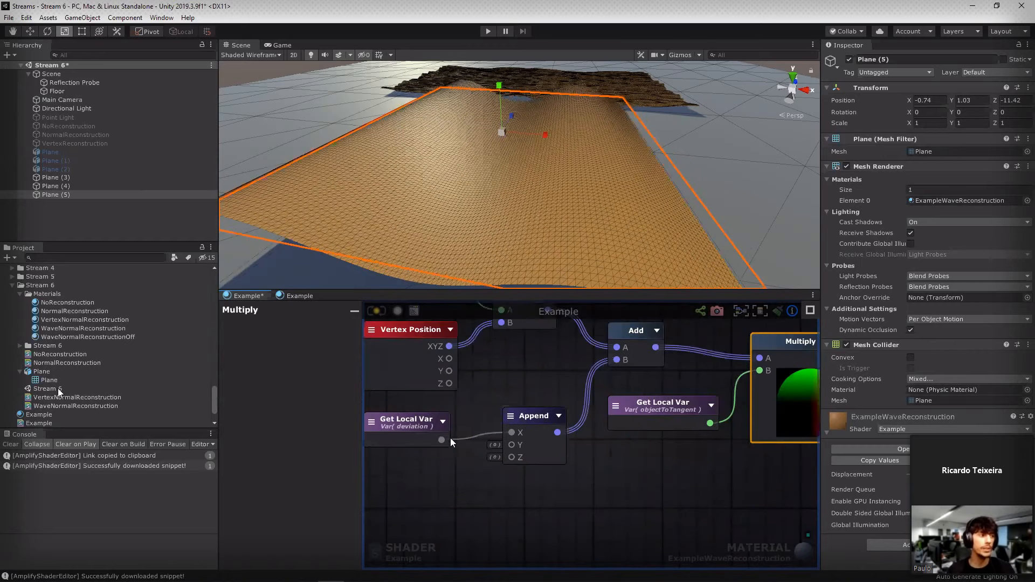
{"action": "middle_click_drag", "start_coordinate": [452, 438], "coordinate": [490, 435]}
{"action": "left_click_drag", "start_coordinate": [451, 432], "coordinate": [452, 428]}
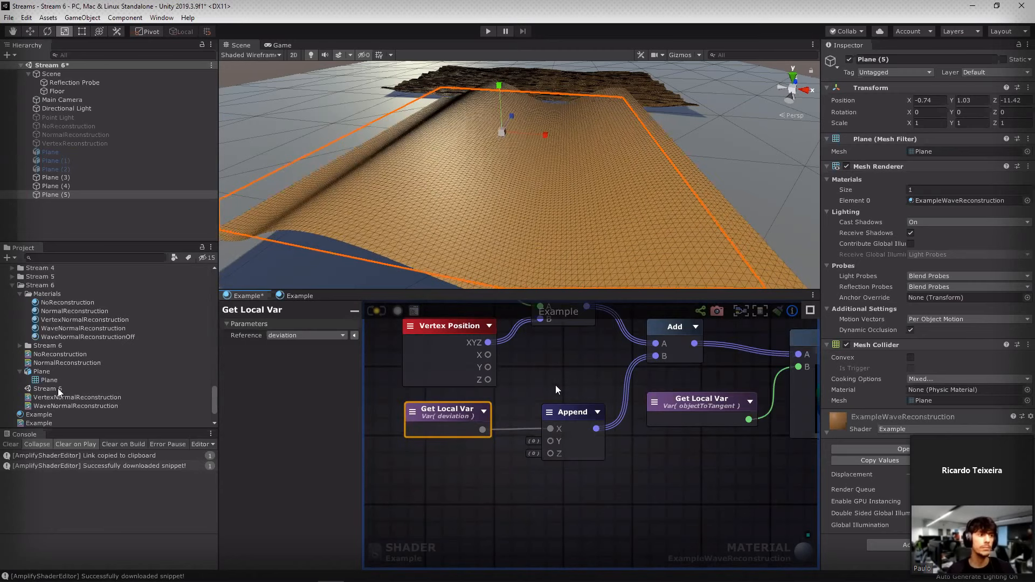
Step: Move the two stray Vertex Position nodes into the x deviated point frame, beside the Add nodes they feed
{"action": "middle_click_drag", "start_coordinate": [713, 366], "coordinate": [544, 432]}
{"action": "scroll", "coordinate": [598, 399], "scroll_direction": "down", "scroll_amount": 5}
{"action": "middle_click_drag", "start_coordinate": [617, 386], "coordinate": [551, 408]}
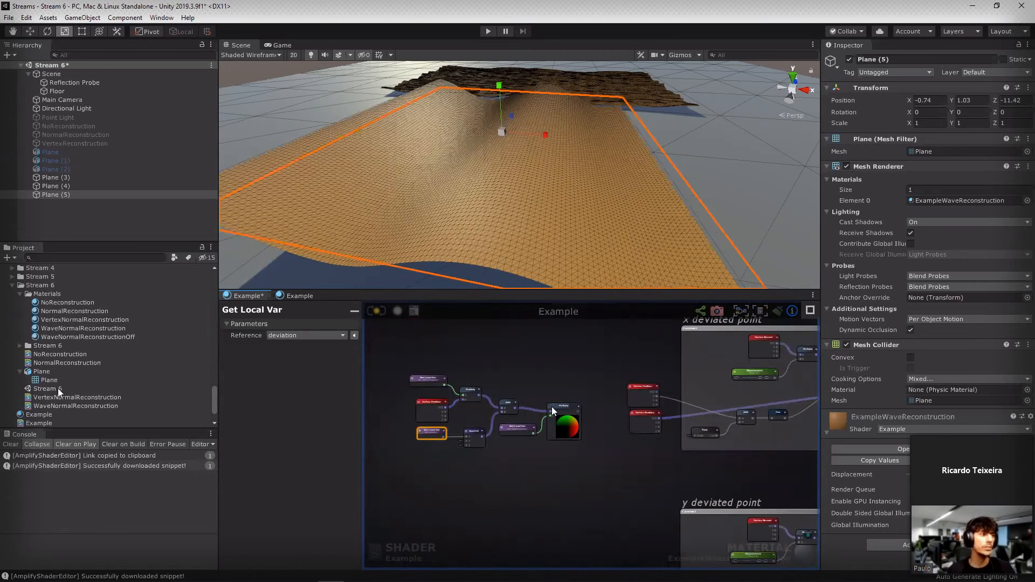
{"action": "middle_click_drag", "start_coordinate": [698, 403], "coordinate": [584, 413]}
{"action": "left_click_drag", "start_coordinate": [526, 423], "coordinate": [726, 415]}
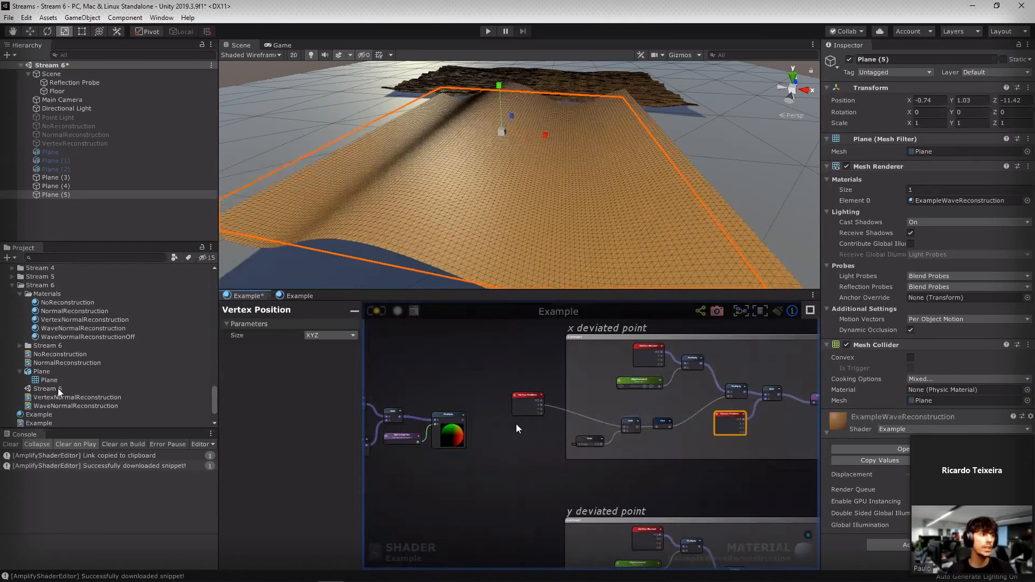
{"action": "left_click_drag", "start_coordinate": [524, 397], "coordinate": [577, 405]}
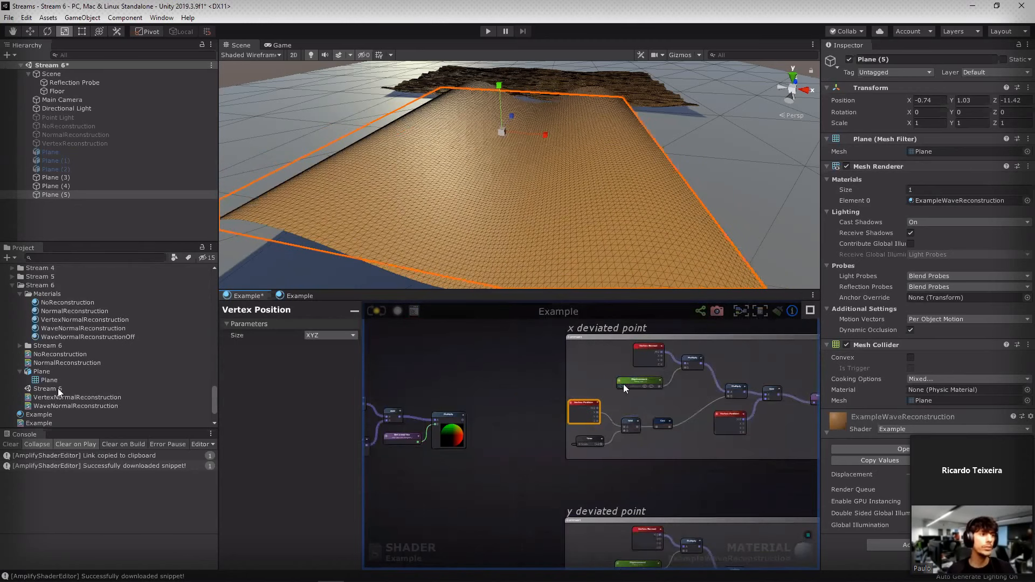
{"action": "middle_click_drag", "start_coordinate": [366, 487], "coordinate": [464, 475]}
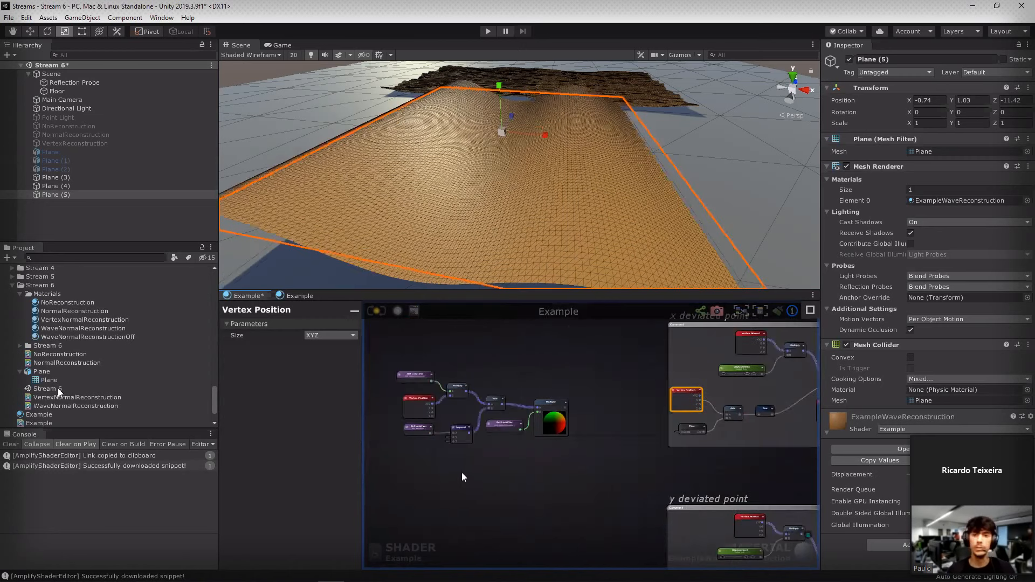
{"action": "key", "text": "ctrl+z"}
{"action": "key", "text": "ctrl+z"}
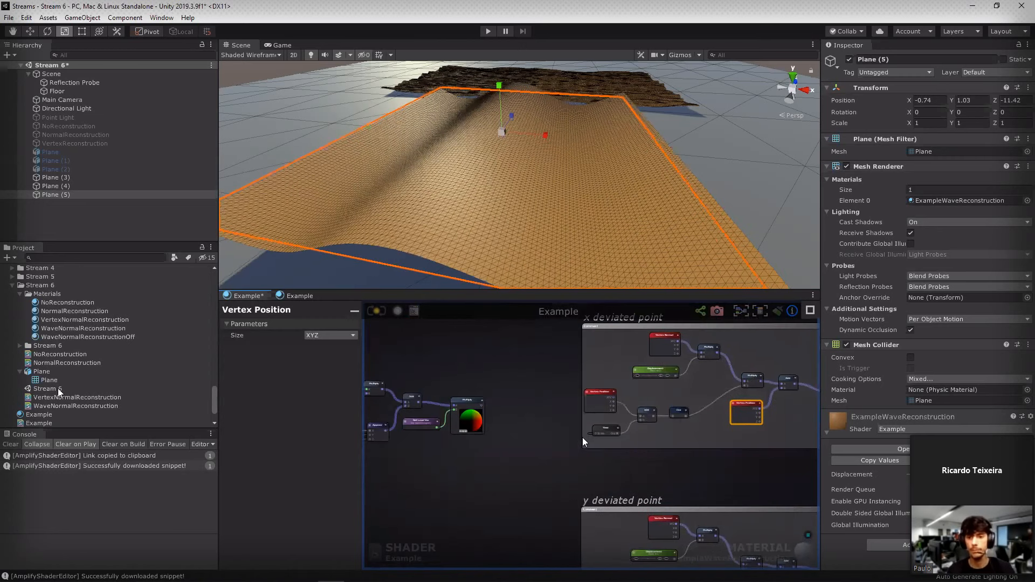
{"action": "key", "text": "ctrl+z"}
{"action": "key", "text": "ctrl+z"}
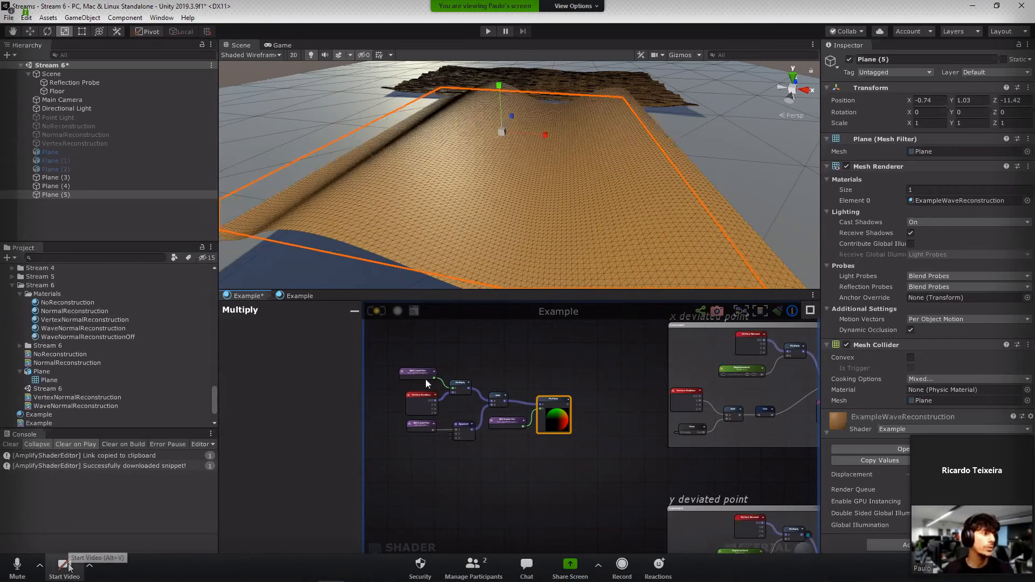
{"action": "left_click", "coordinate": [64, 565]}
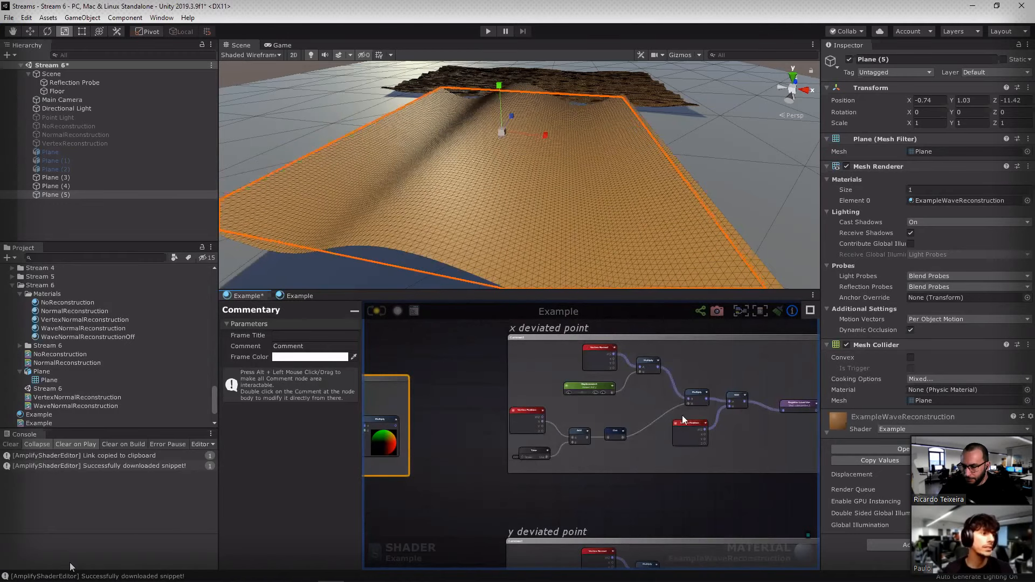
Step: Delete the Vertex Position node beside the final Add in x deviated point, feeding Add's B from the tangent-space Multiply, and reposition the other Vertex Position
{"action": "scroll", "coordinate": [647, 449], "scroll_direction": "up", "scroll_amount": 3}
{"action": "left_click", "coordinate": [646, 448]}
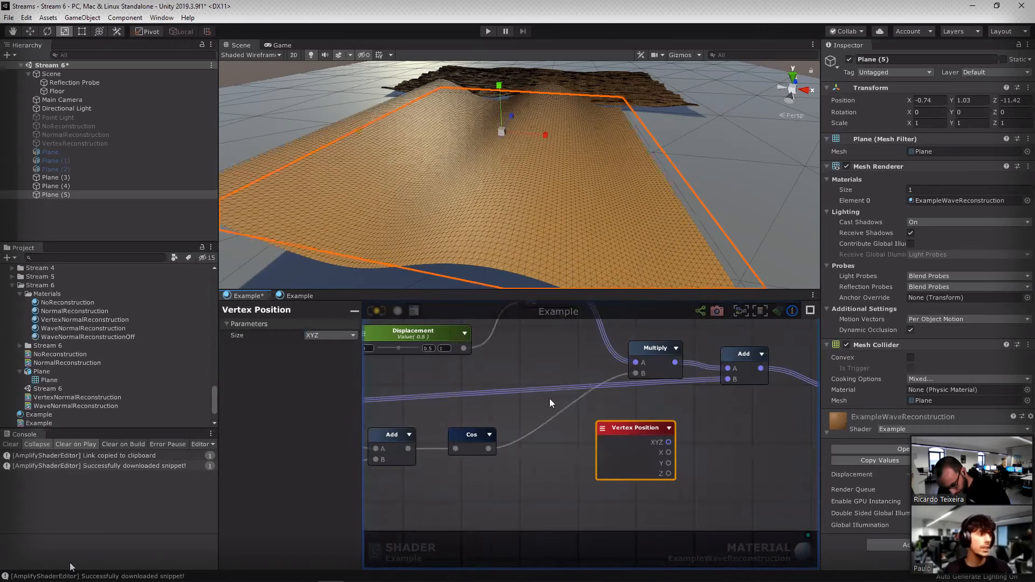
{"action": "key", "text": "Delete"}
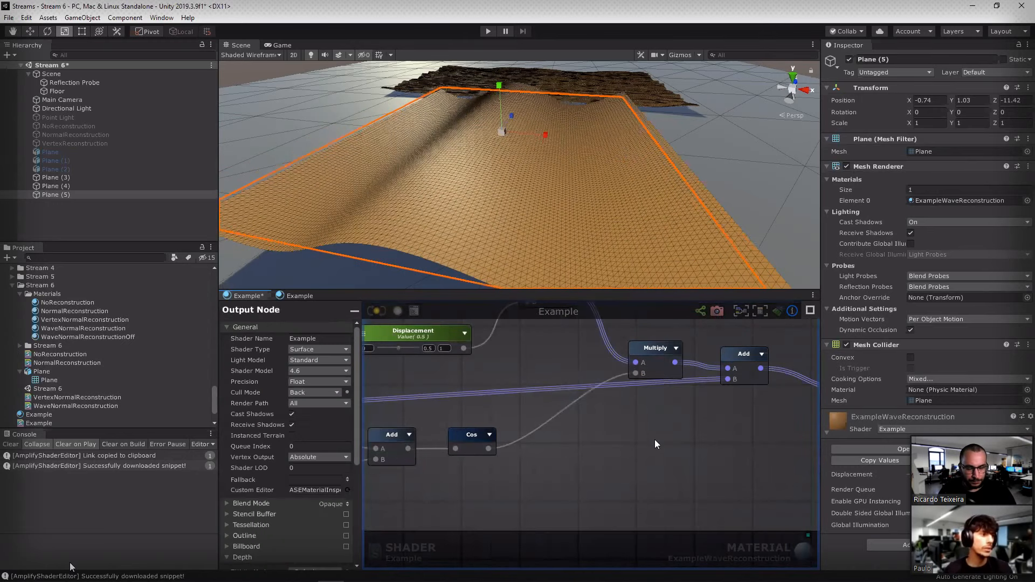
{"action": "middle_click_drag", "start_coordinate": [469, 412], "coordinate": [753, 426]}
{"action": "left_click_drag", "start_coordinate": [559, 404], "coordinate": [555, 387]}
{"action": "middle_click_drag", "start_coordinate": [498, 479], "coordinate": [633, 463]}
{"action": "left_click_drag", "start_coordinate": [691, 370], "coordinate": [703, 404]}
Step: Add a Break To Components node fed by the tangent-space Multiply output and connect its X output to the Add before Cos
{"action": "scroll", "coordinate": [572, 421], "scroll_direction": "up", "scroll_amount": 1}
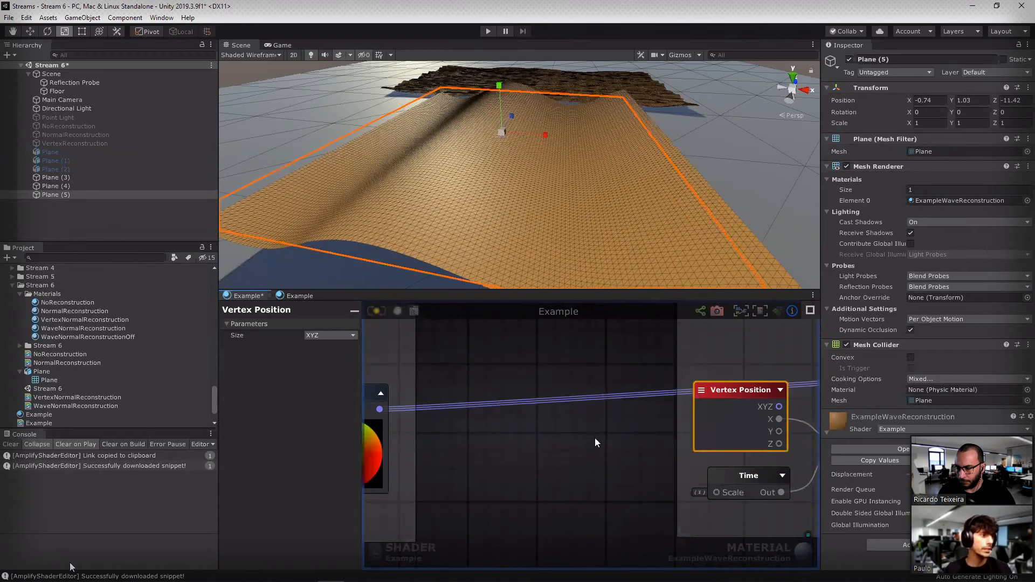
{"action": "left_click", "coordinate": [380, 409]}
{"action": "key", "text": "b"}
{"action": "left_click", "coordinate": [570, 418]}
{"action": "left_click_drag", "start_coordinate": [664, 447], "coordinate": [626, 454]}
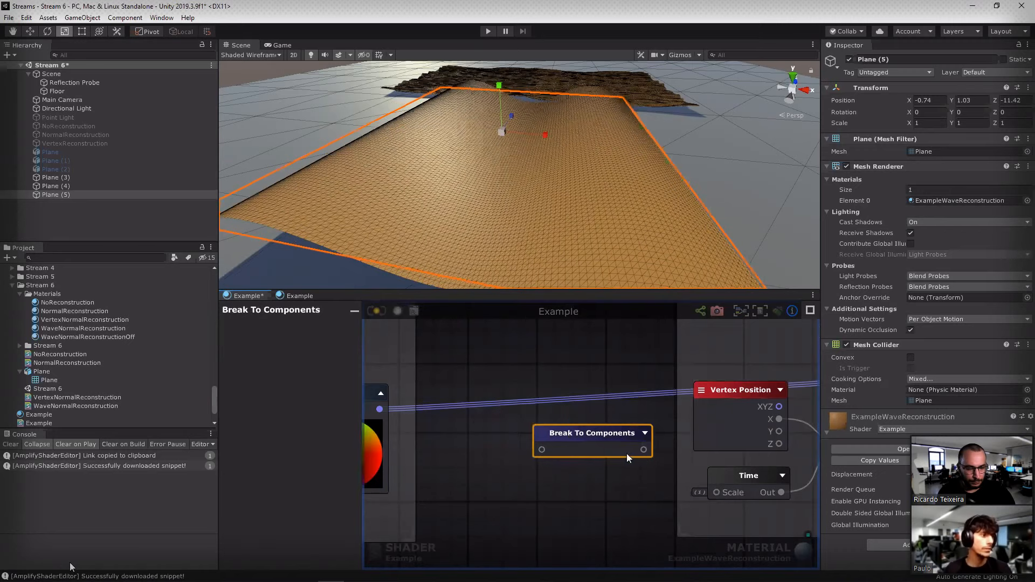
{"action": "left_click_drag", "start_coordinate": [380, 409], "coordinate": [541, 449]}
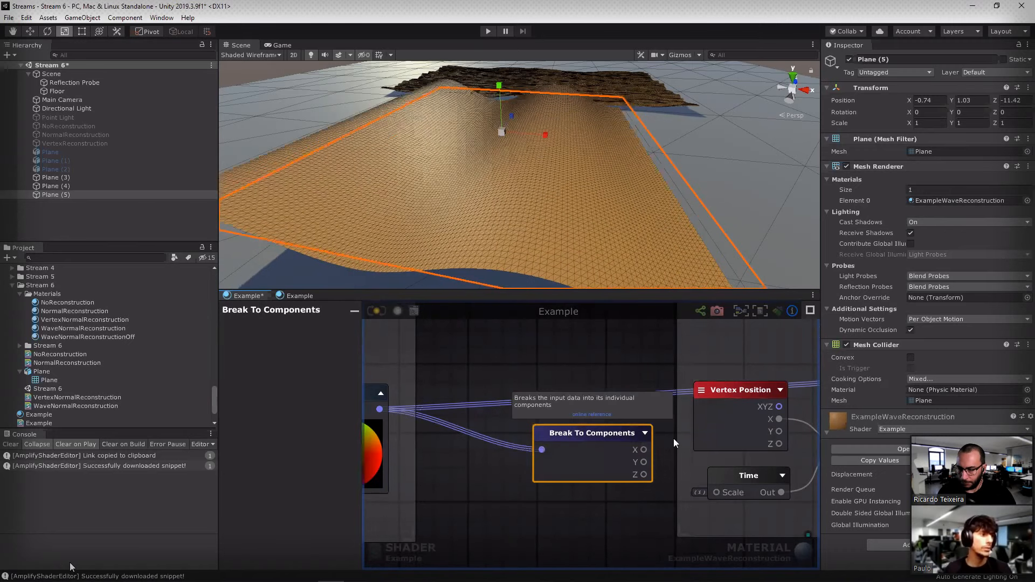
{"action": "scroll", "coordinate": [674, 435], "scroll_direction": "down", "scroll_amount": 1}
{"action": "left_click_drag", "start_coordinate": [687, 438], "coordinate": [528, 446]}
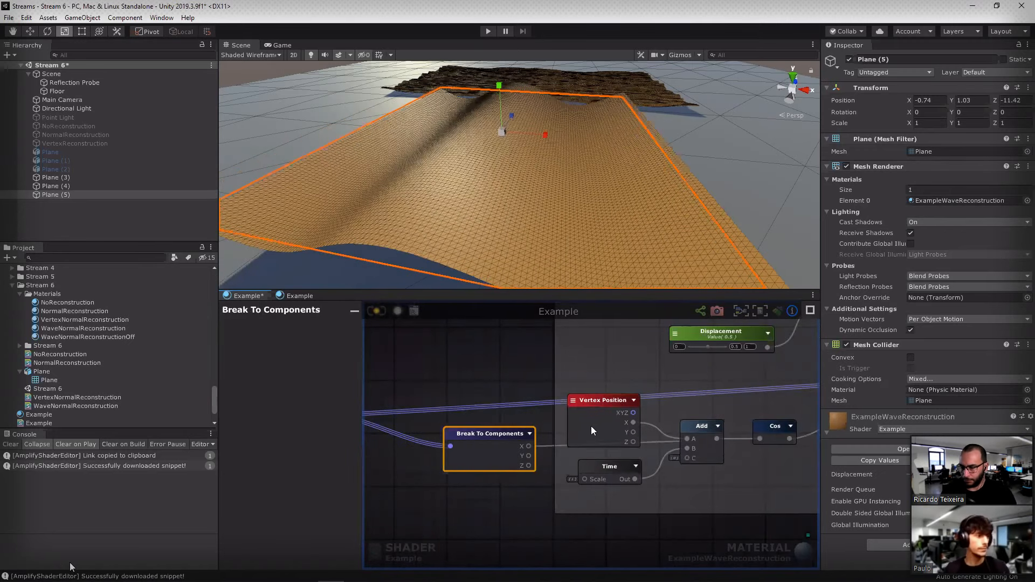
Step: Delete the remaining Vertex Position node in x deviated point and move Break To Components into its place
{"action": "left_click", "coordinate": [622, 426]}
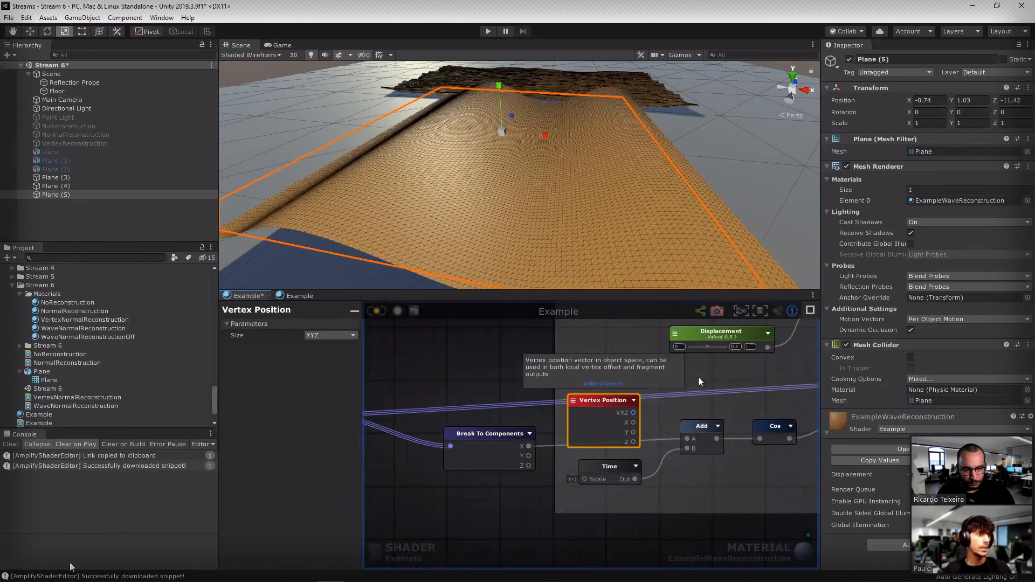
{"action": "key", "text": "Delete"}
{"action": "left_click_drag", "start_coordinate": [501, 435], "coordinate": [619, 417]}
{"action": "scroll", "coordinate": [542, 368], "scroll_direction": "down", "scroll_amount": 6}
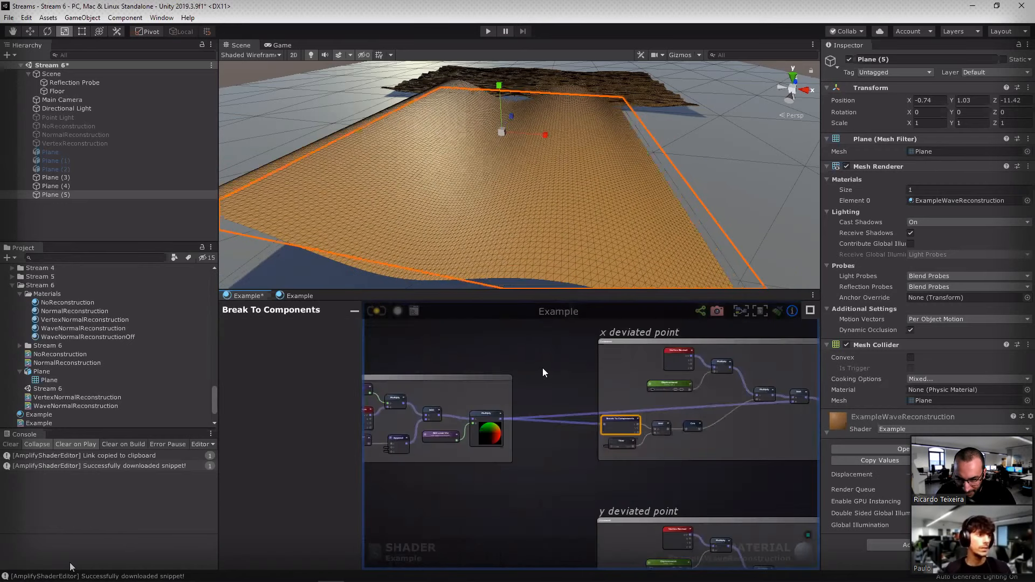
Step: Expand the preview of the xDeviation Register Local Var node in the x deviated point frame
{"action": "scroll", "coordinate": [543, 372], "scroll_direction": "down", "scroll_amount": 3}
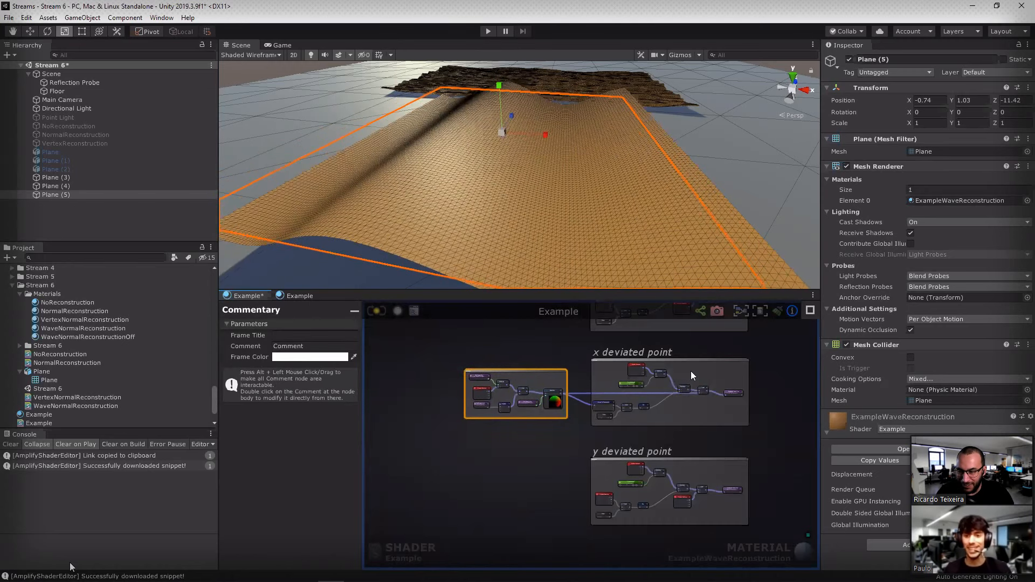
{"action": "scroll", "coordinate": [691, 372], "scroll_direction": "up", "scroll_amount": 3}
{"action": "left_click", "coordinate": [693, 374]}
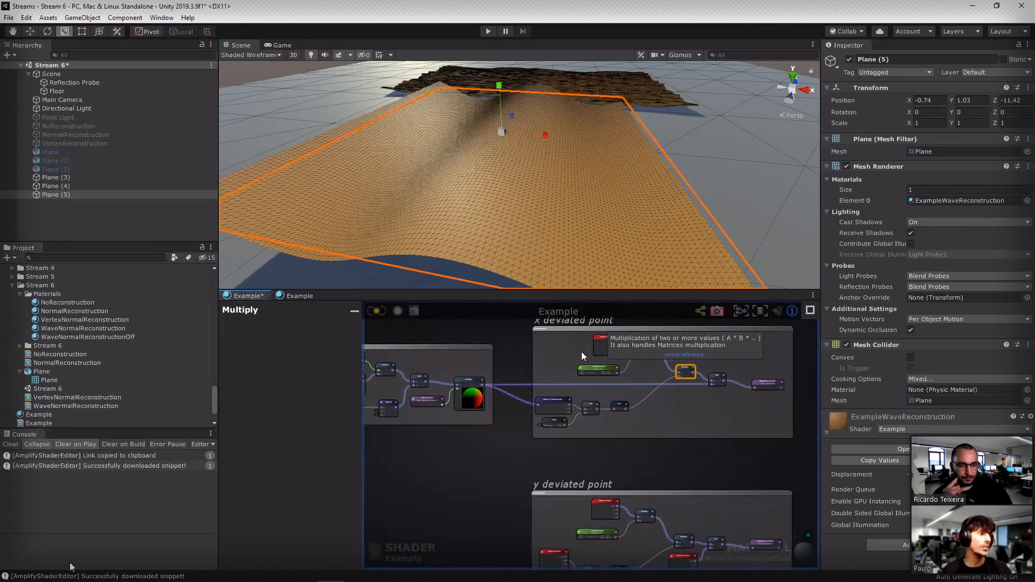
{"action": "middle_click_drag", "start_coordinate": [755, 337], "coordinate": [749, 354]}
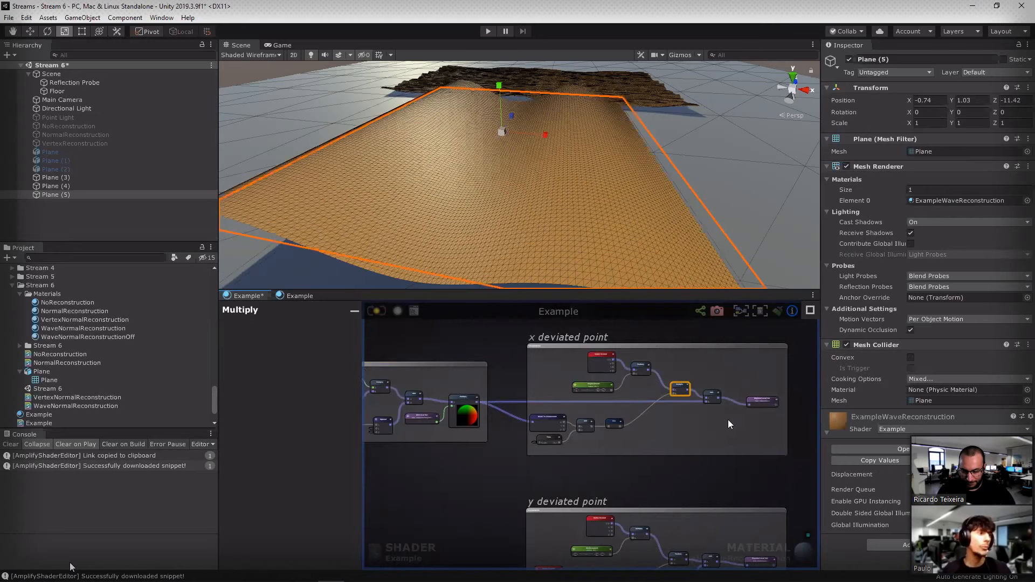
{"action": "scroll", "coordinate": [625, 403], "scroll_direction": "down", "scroll_amount": 1}
{"action": "scroll", "coordinate": [629, 403], "scroll_direction": "down", "scroll_amount": 5}
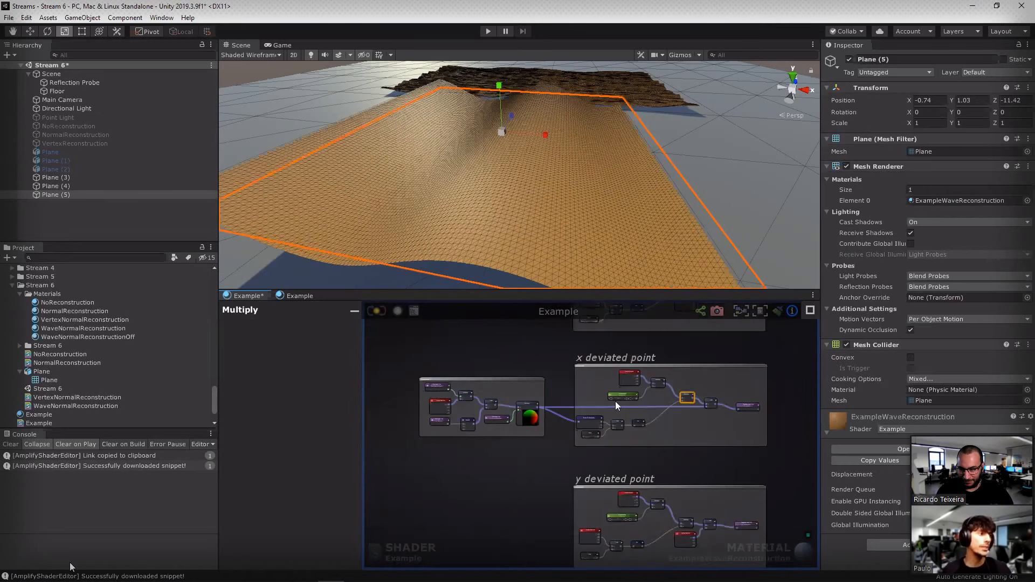
{"action": "middle_click_drag", "start_coordinate": [747, 410], "coordinate": [619, 401]}
{"action": "scroll", "coordinate": [618, 401], "scroll_direction": "up", "scroll_amount": 5}
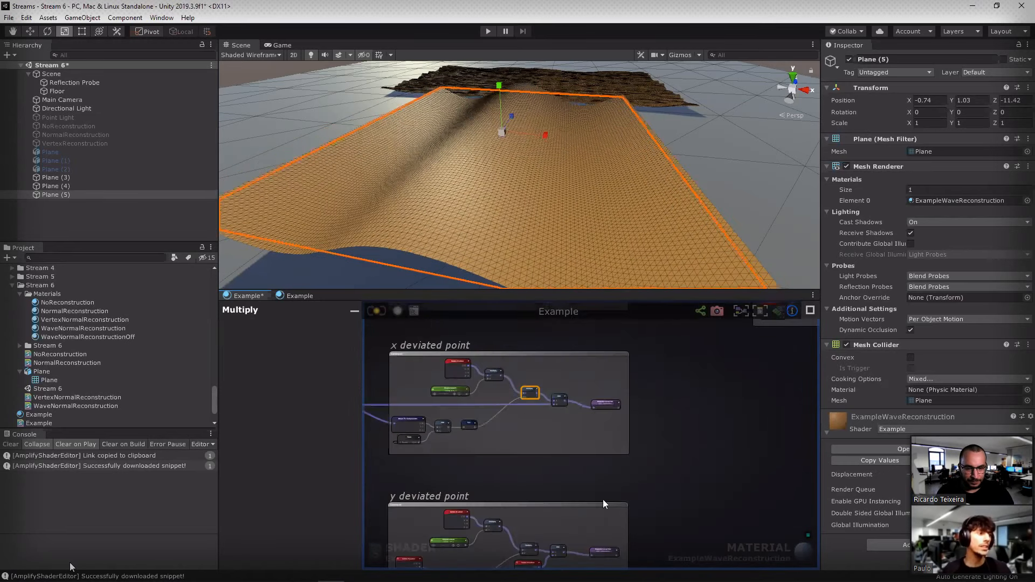
{"action": "left_click", "coordinate": [618, 402]}
{"action": "scroll", "coordinate": [619, 403], "scroll_direction": "up", "scroll_amount": 5}
{"action": "left_click", "coordinate": [616, 402]}
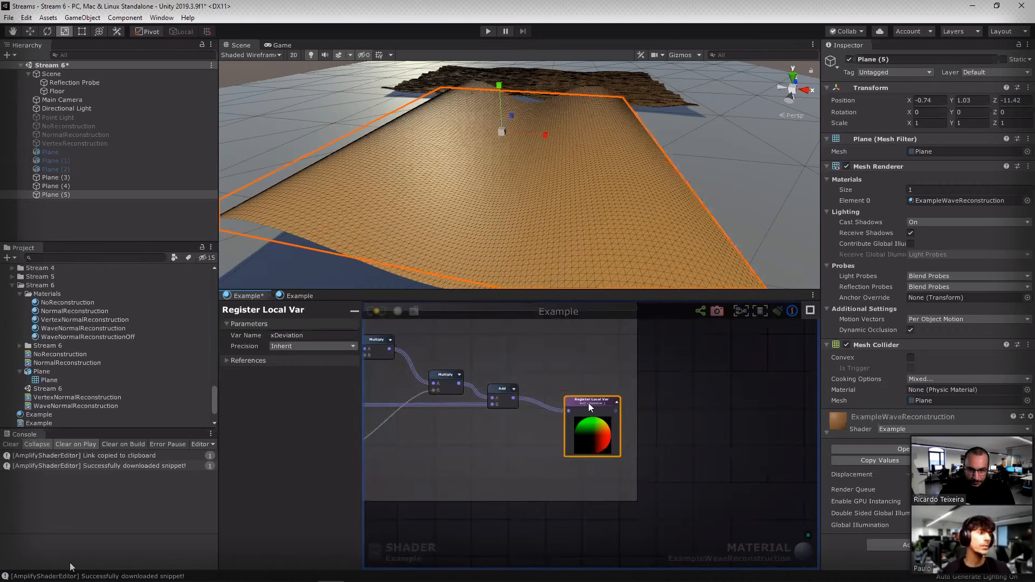
Step: Expand the preview of the Register Local Var node in the frame above x deviated point to compare both results
{"action": "middle_click_drag", "start_coordinate": [607, 352], "coordinate": [596, 412]}
{"action": "scroll", "coordinate": [604, 387], "scroll_direction": "up", "scroll_amount": 2}
{"action": "middle_click_drag", "start_coordinate": [582, 353], "coordinate": [586, 439]}
{"action": "middle_click_drag", "start_coordinate": [632, 460], "coordinate": [627, 483]}
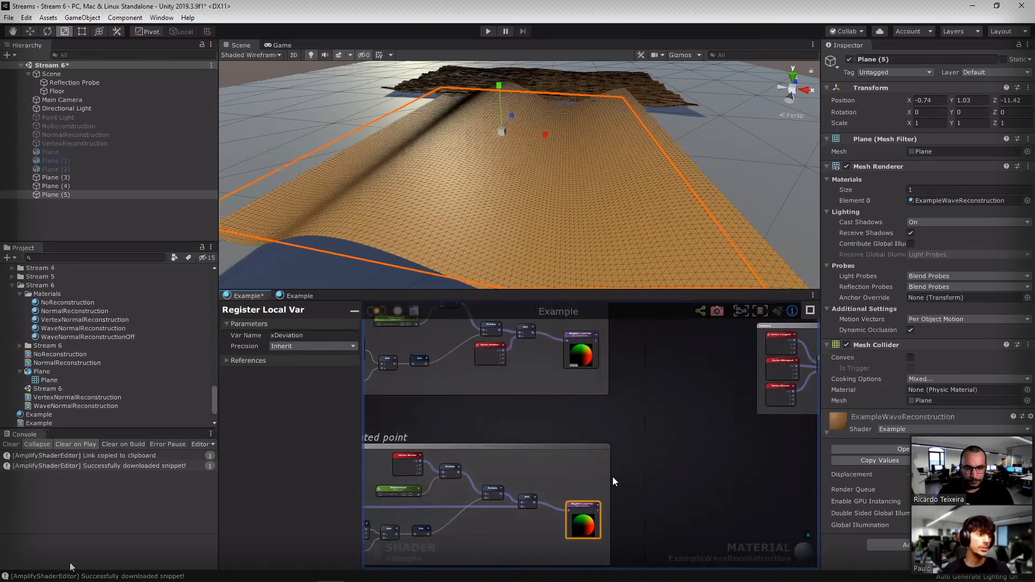
{"action": "middle_click_drag", "start_coordinate": [531, 419], "coordinate": [584, 413]}
{"action": "scroll", "coordinate": [626, 488], "scroll_direction": "down", "scroll_amount": 1}
{"action": "scroll", "coordinate": [626, 488], "scroll_direction": "down", "scroll_amount": 1}
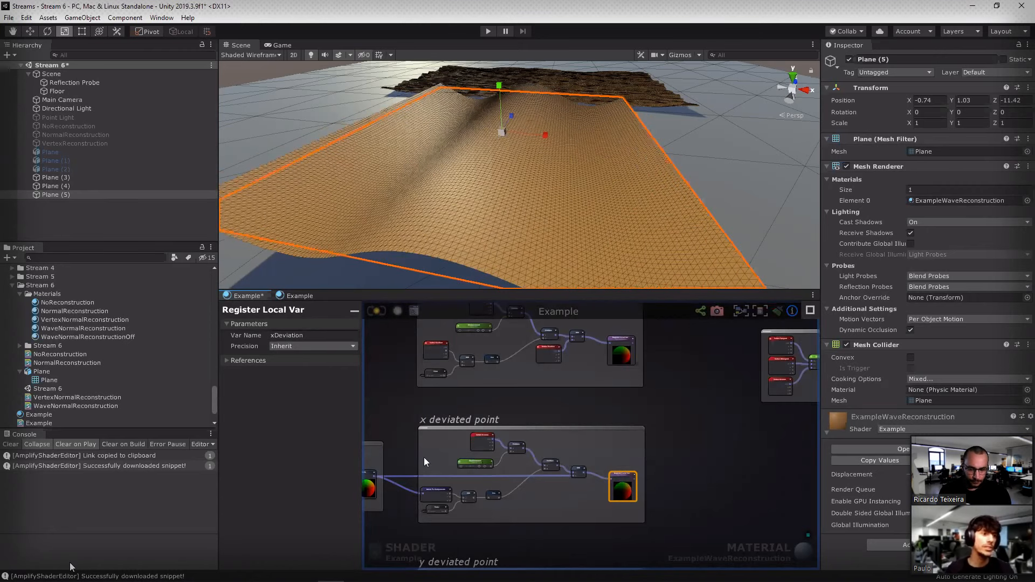
Step: Examine the Append inputs in the tangent-space offset group and the Vertex Position wiring in the y deviated point frame
{"action": "scroll", "coordinate": [424, 458], "scroll_direction": "up", "scroll_amount": 5}
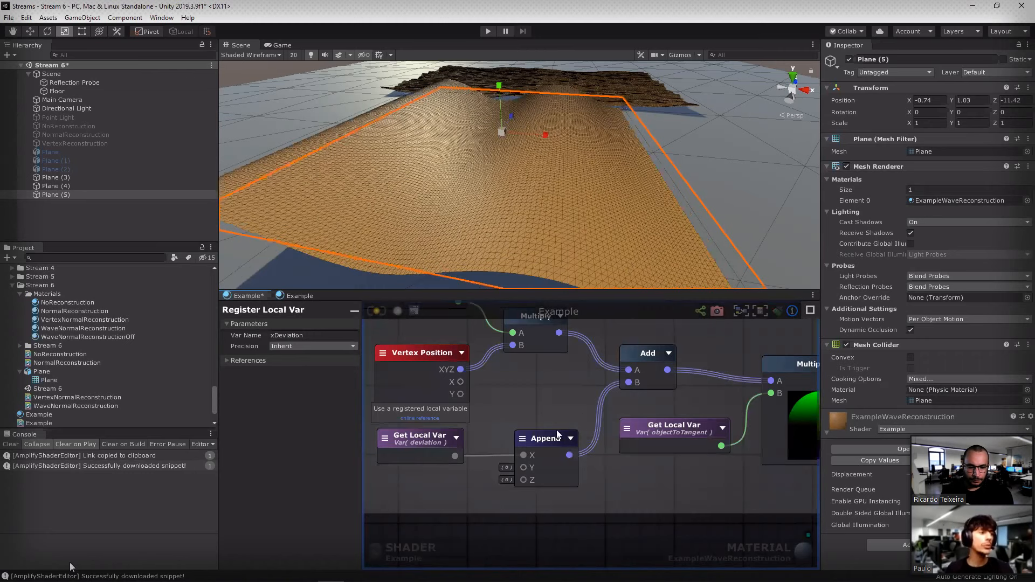
{"action": "scroll", "coordinate": [493, 419], "scroll_direction": "down", "scroll_amount": 8}
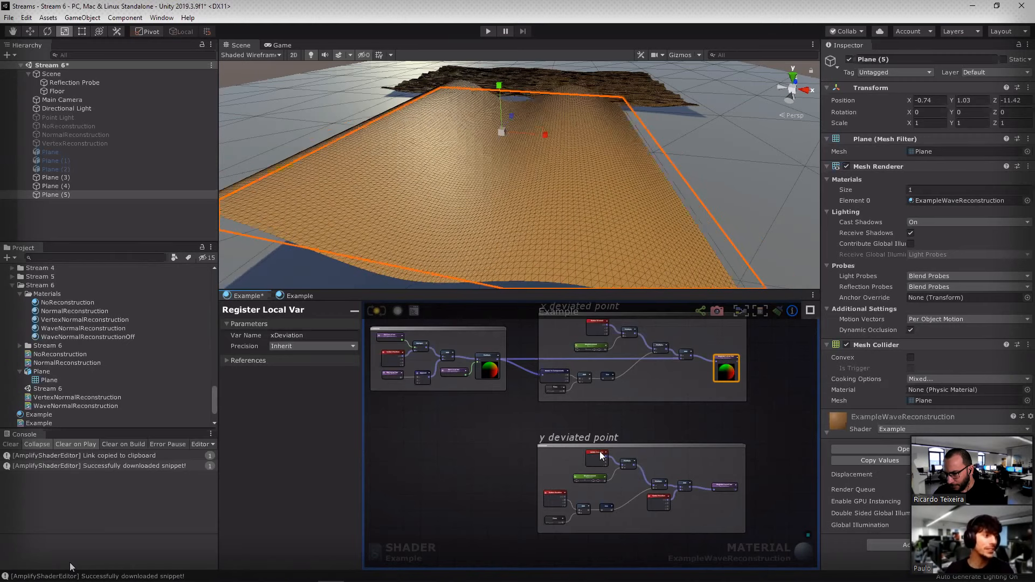
{"action": "middle_click_drag", "start_coordinate": [456, 458], "coordinate": [437, 425]}
{"action": "middle_click_drag", "start_coordinate": [577, 414], "coordinate": [559, 390]}
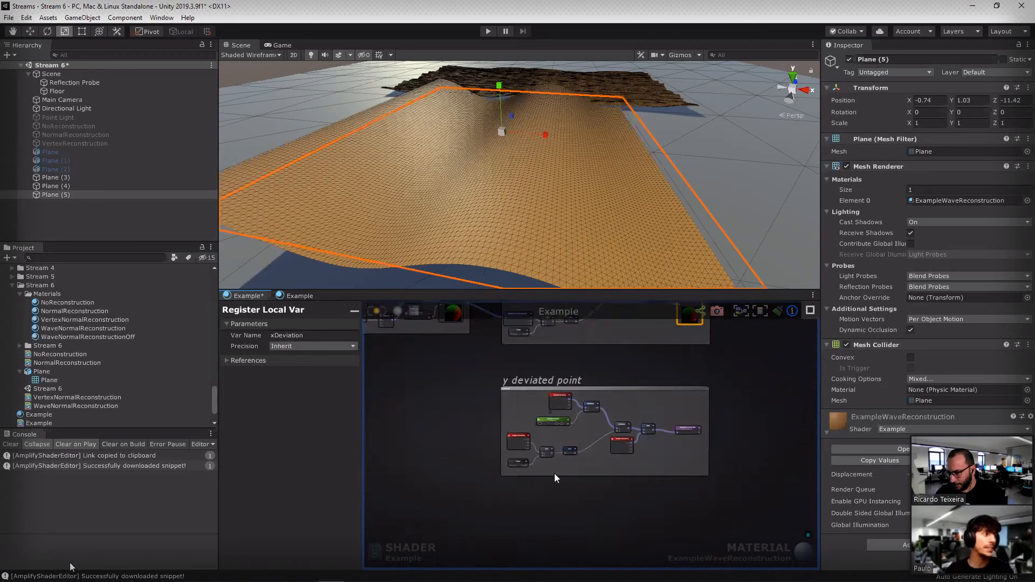
{"action": "scroll", "coordinate": [577, 437], "scroll_direction": "up", "scroll_amount": 5}
{"action": "scroll", "coordinate": [646, 496], "scroll_direction": "up", "scroll_amount": 1}
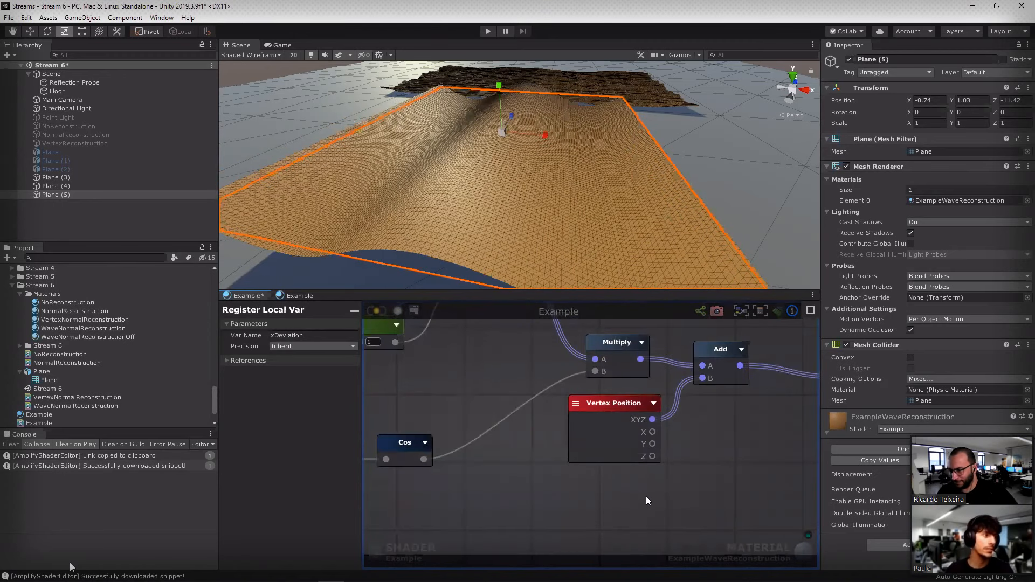
{"action": "scroll", "coordinate": [650, 516], "scroll_direction": "down", "scroll_amount": 5}
{"action": "middle_click_drag", "start_coordinate": [483, 374], "coordinate": [635, 481]}
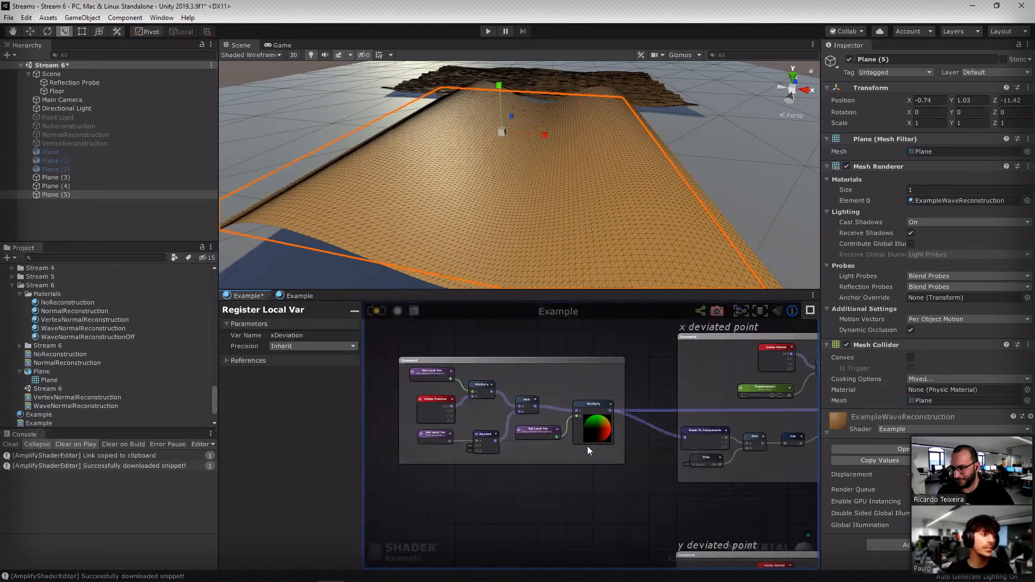
Step: Connect the lower offset group's final Multiply output to the last Add in the y deviated point frame, replacing Vertex Position
{"action": "left_click_drag", "start_coordinate": [647, 496], "coordinate": [400, 340]}
{"action": "mouse_move", "coordinate": [647, 496]}
{"action": "middle_mouse_down"}
{"action": "mouse_move", "coordinate": [470, 346]}
{"action": "mouse_move", "coordinate": [359, 275]}
{"action": "middle_mouse_up"}
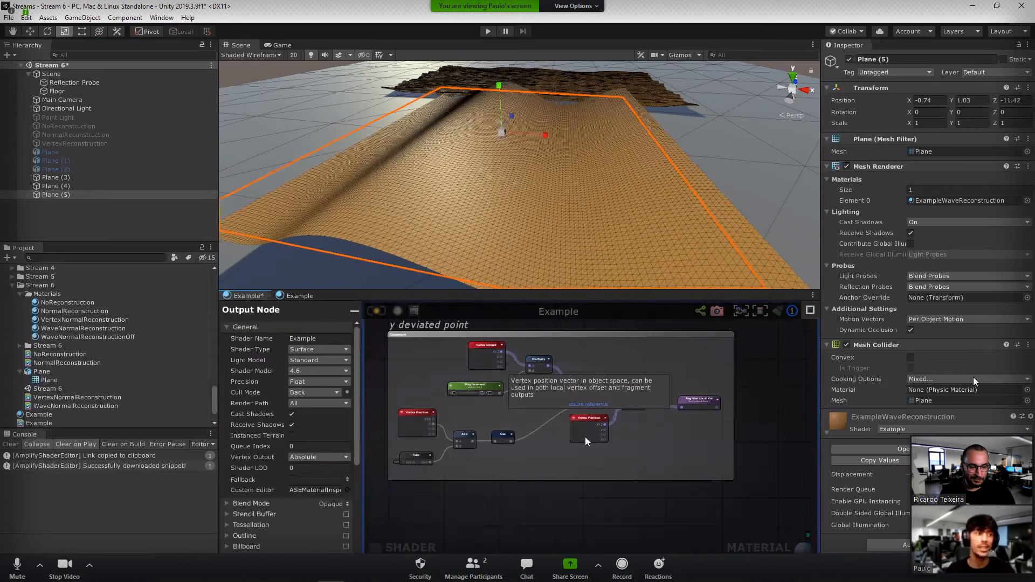
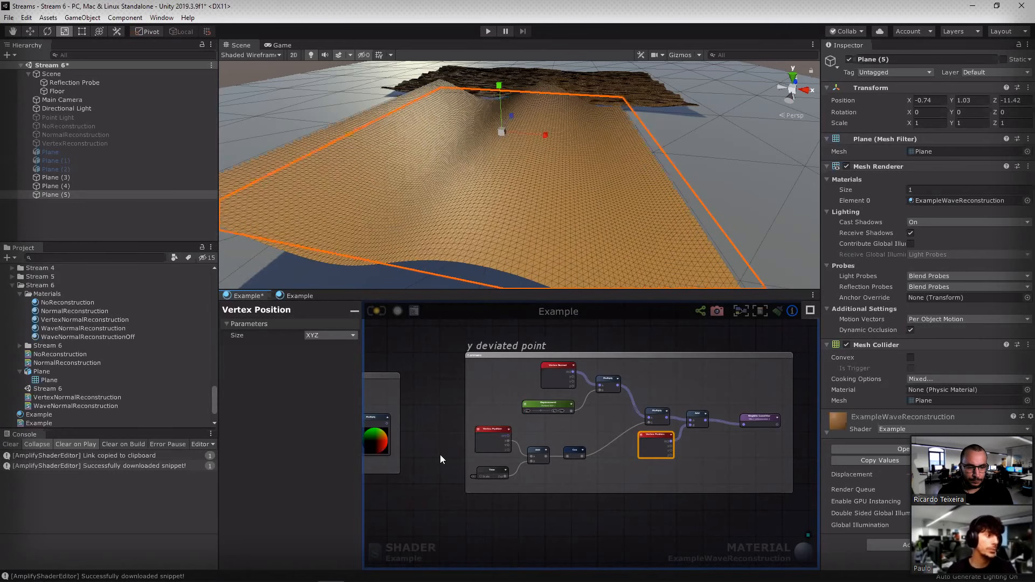
{"action": "scroll", "coordinate": [523, 429], "scroll_direction": "up", "scroll_amount": 5}
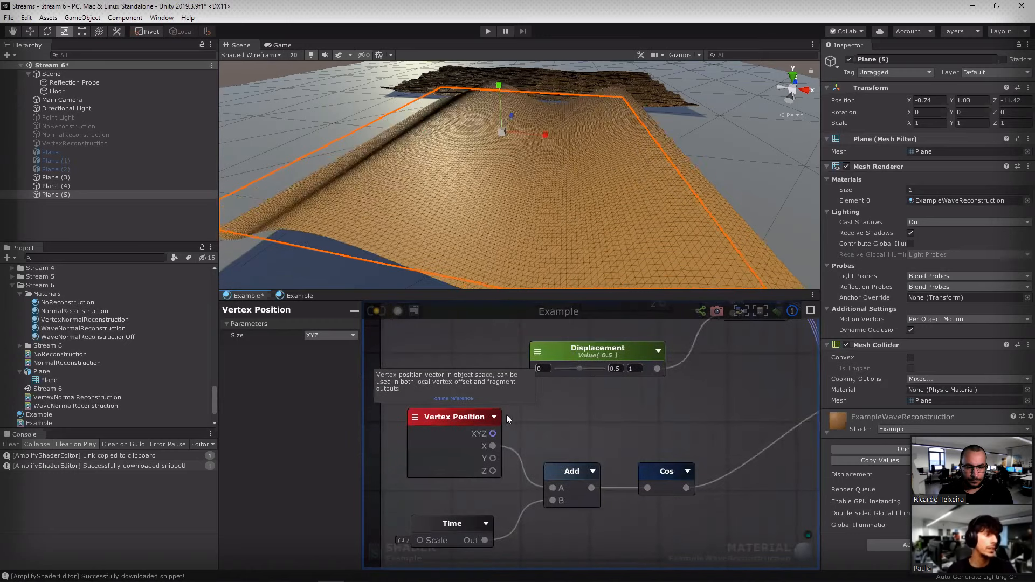
{"action": "scroll", "coordinate": [431, 434], "scroll_direction": "down", "scroll_amount": 4}
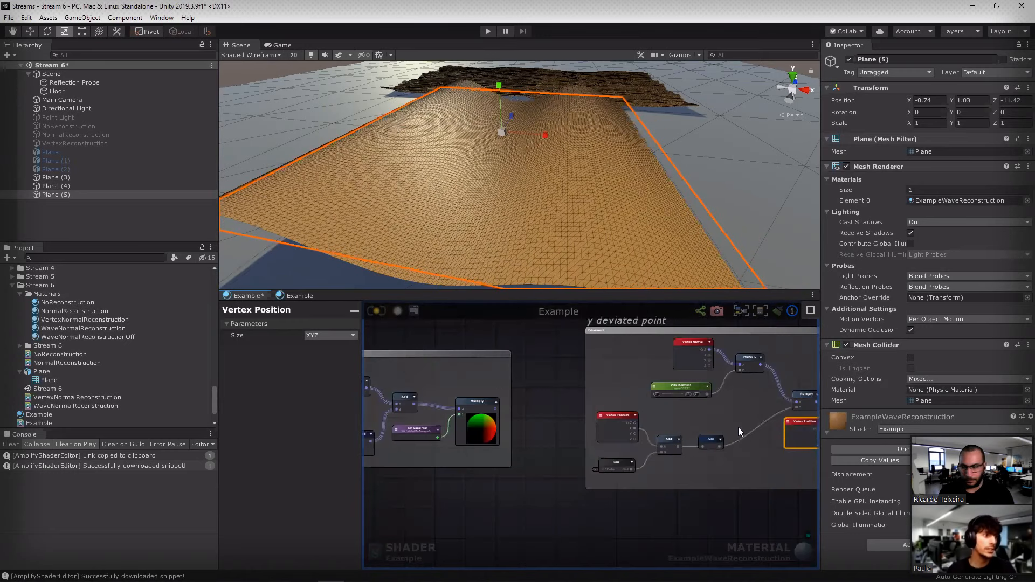
{"action": "key", "text": "ctrl+z"}
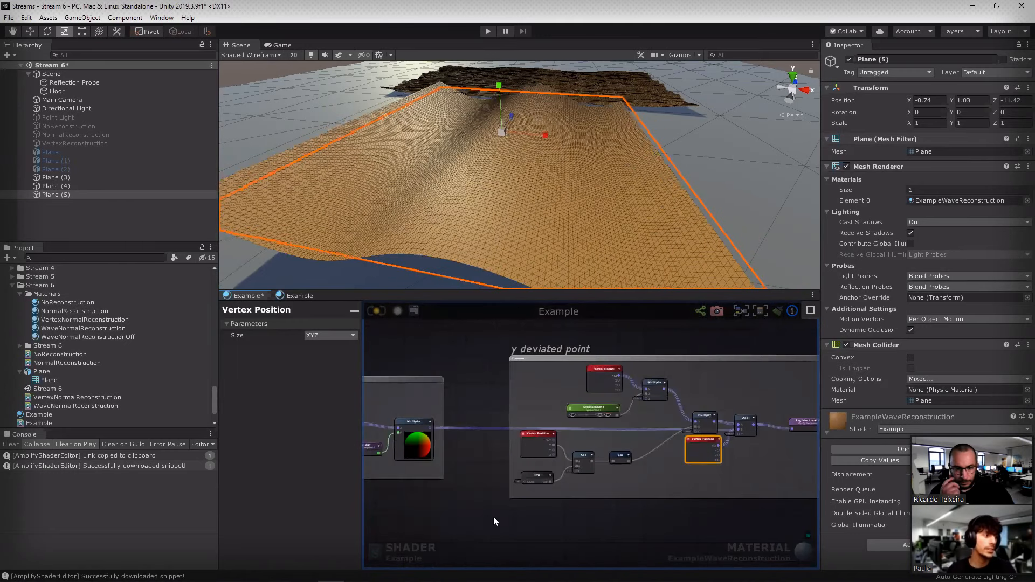
Step: Move the disconnected Vertex Position node out of the y deviated point frame and add a Break To Components node beside the frame
{"action": "key", "text": "ctrl+z"}
{"action": "key", "text": "ctrl+z"}
{"action": "key", "text": "ctrl+z"}
{"action": "key", "text": "ctrl+z"}
{"action": "key", "text": "ctrl+z"}
{"action": "key", "text": "ctrl+z"}
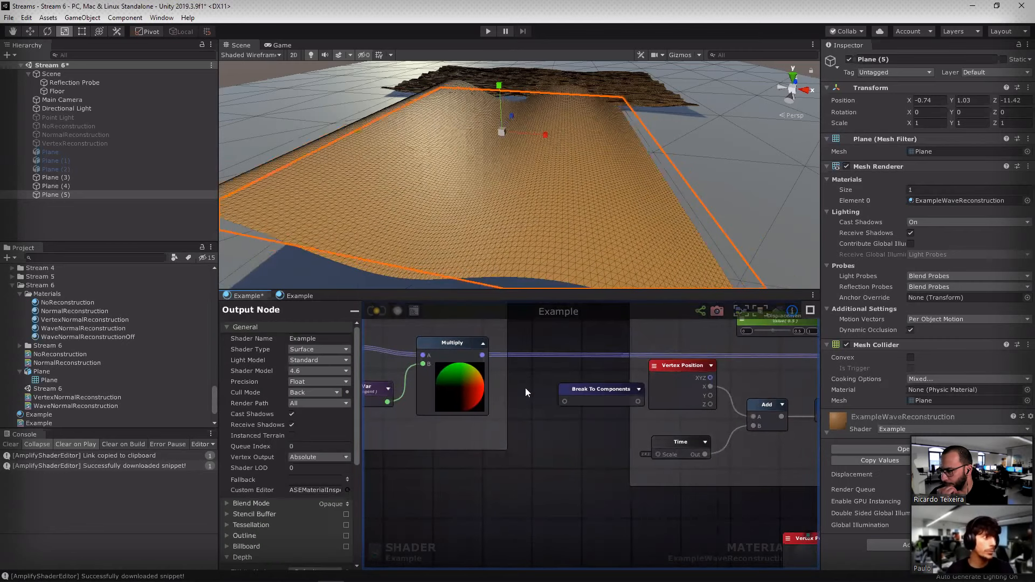
Step: Connect the lower offset group's final Multiply output to the Break To Components input
{"action": "key", "text": "ctrl+z"}
{"action": "key", "text": "ctrl+z"}
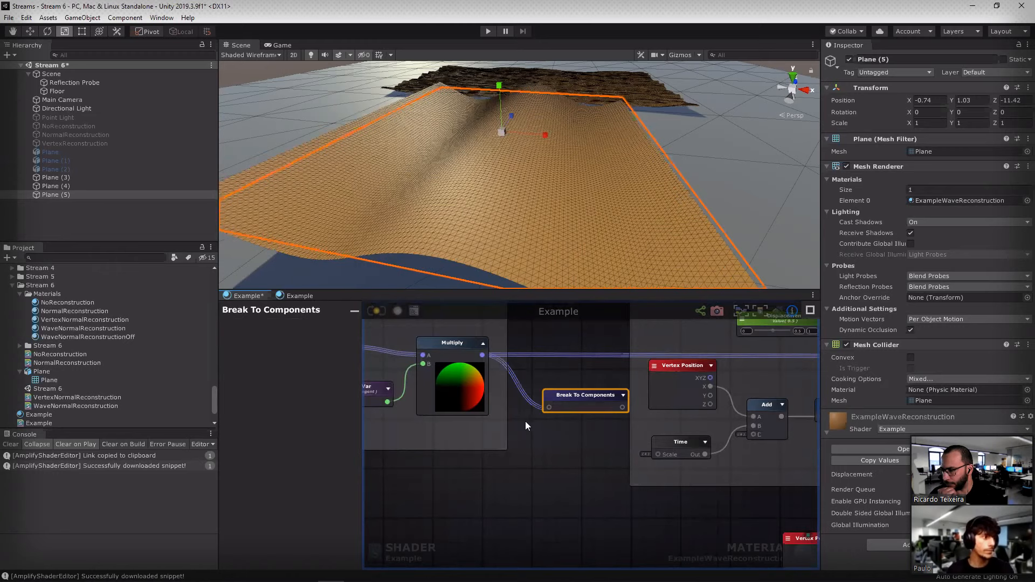
{"action": "key", "text": "ctrl+z"}
{"action": "key", "text": "ctrl+z"}
{"action": "scroll", "coordinate": [560, 415], "scroll_direction": "up", "scroll_amount": 2}
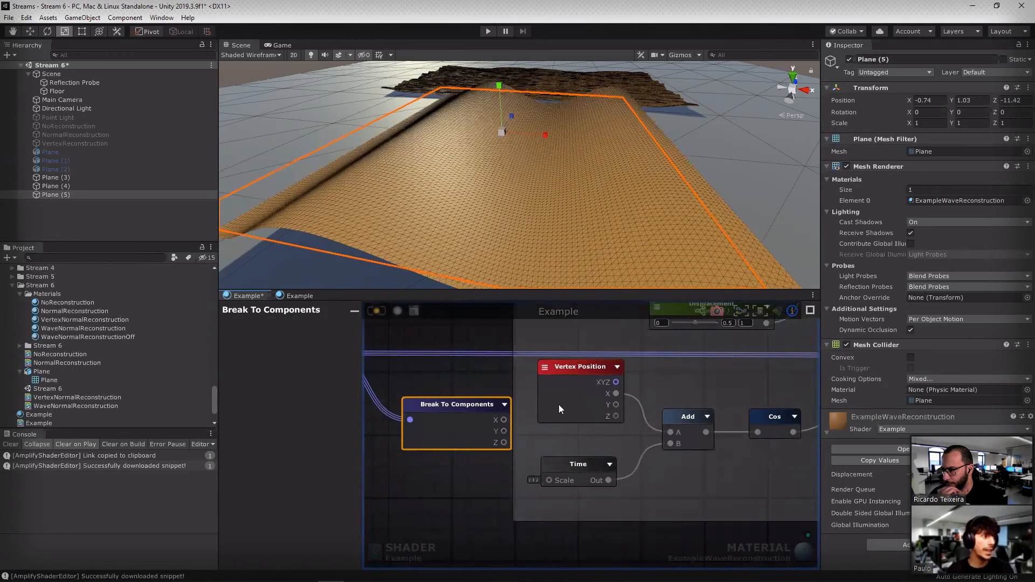
Step: Feed the Break To Components X output into the Add before Cos and replace the old Vertex Position node with Break To Components
{"action": "left_click_drag", "start_coordinate": [504, 424], "coordinate": [672, 432]}
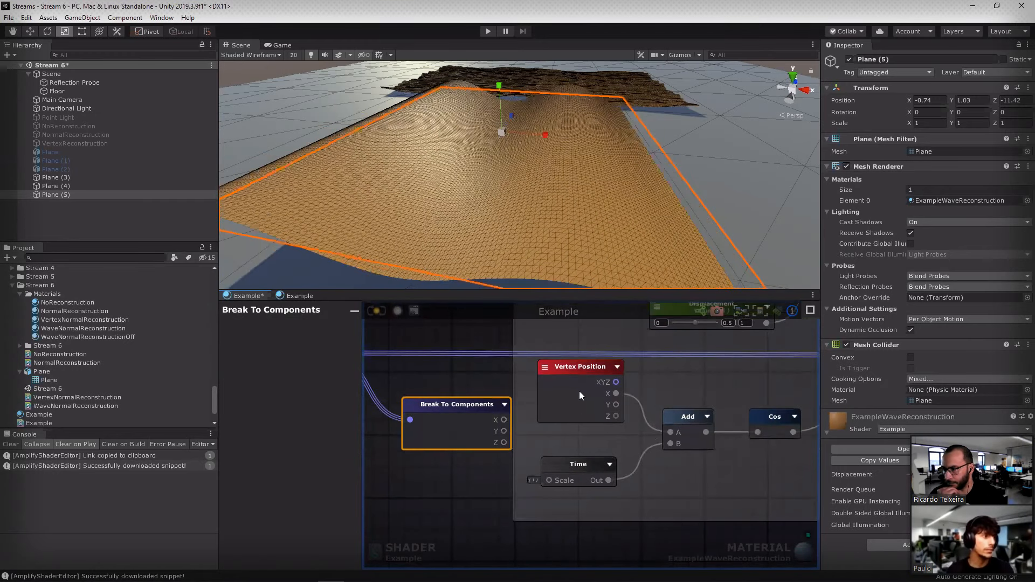
{"action": "left_click_drag", "start_coordinate": [503, 420], "coordinate": [670, 432]}
{"action": "left_click", "coordinate": [593, 405]}
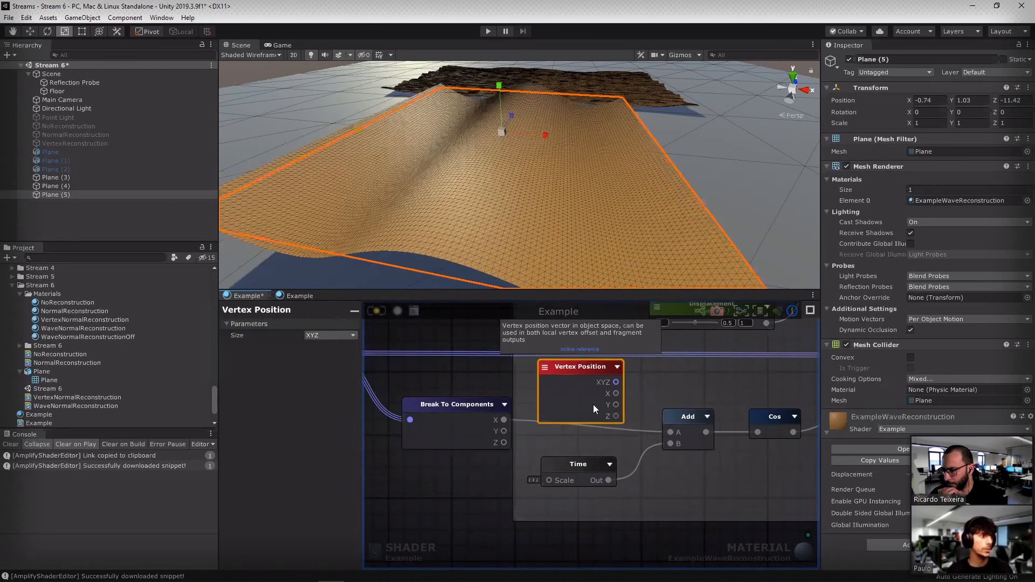
{"action": "key", "text": "Delete"}
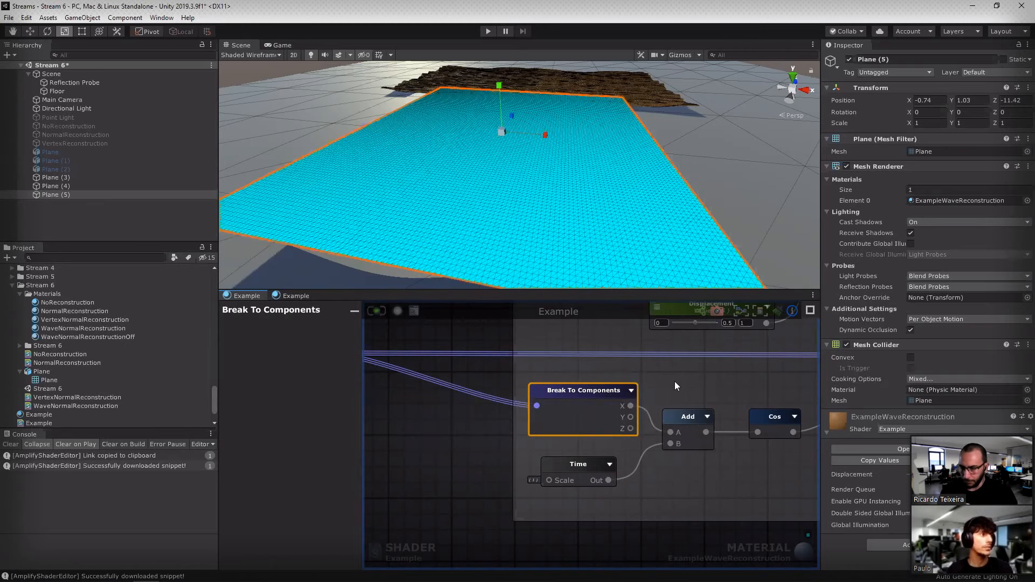
Step: Delete the leftover Vertex Position node below the y deviated point frame
{"action": "scroll", "coordinate": [536, 471], "scroll_direction": "down", "scroll_amount": 10}
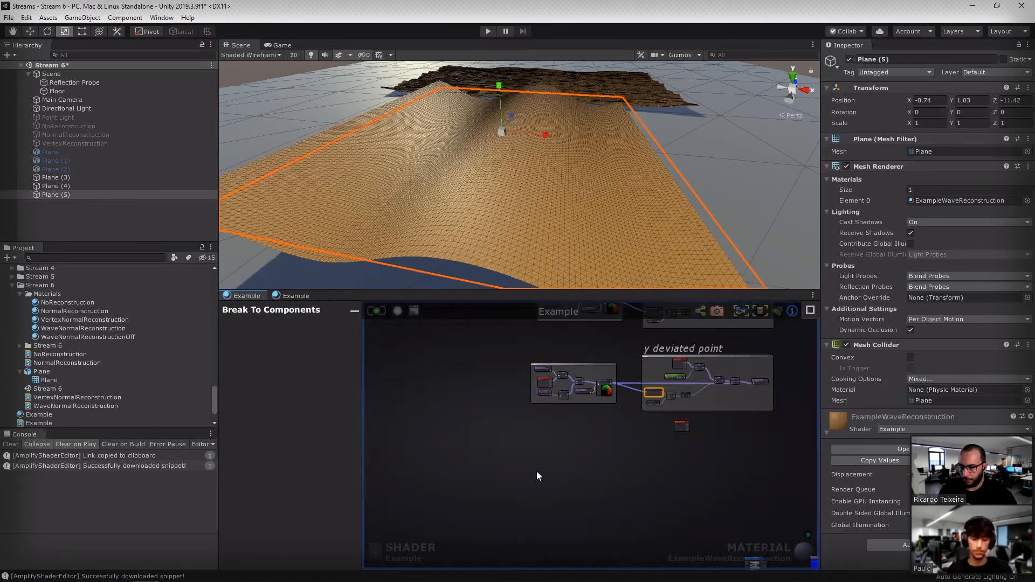
{"action": "key", "text": "ctrl+z"}
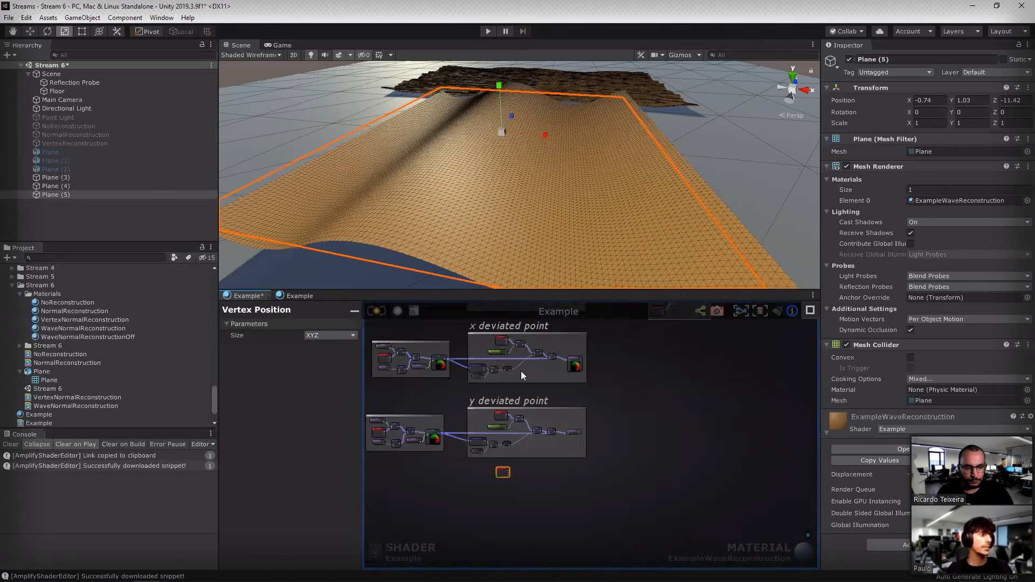
{"action": "left_click", "coordinate": [681, 385]}
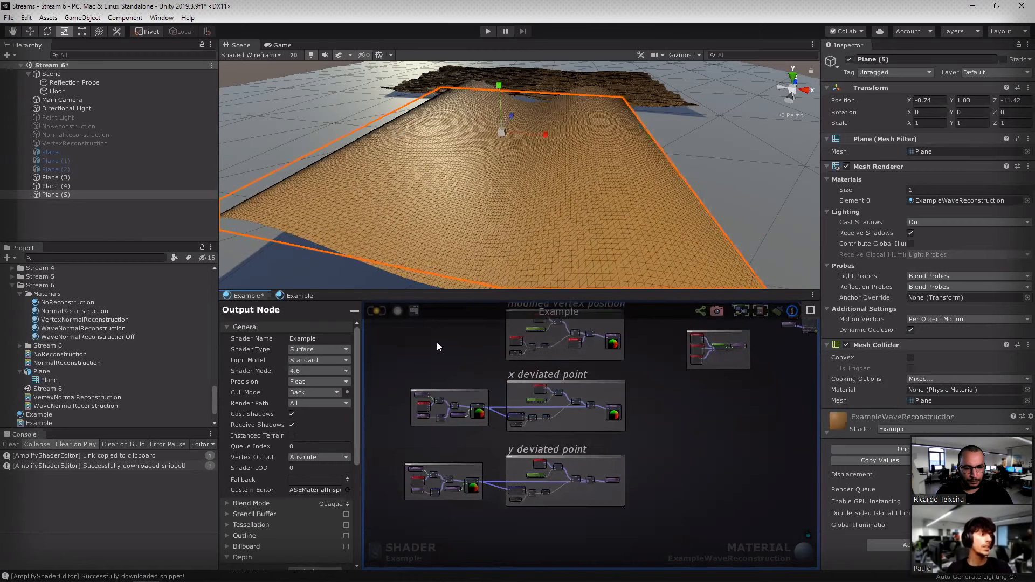
Step: Review the modified vertex position, x deviated point and y deviated point frames side by side
{"action": "middle_click_drag", "start_coordinate": [613, 355], "coordinate": [613, 417]}
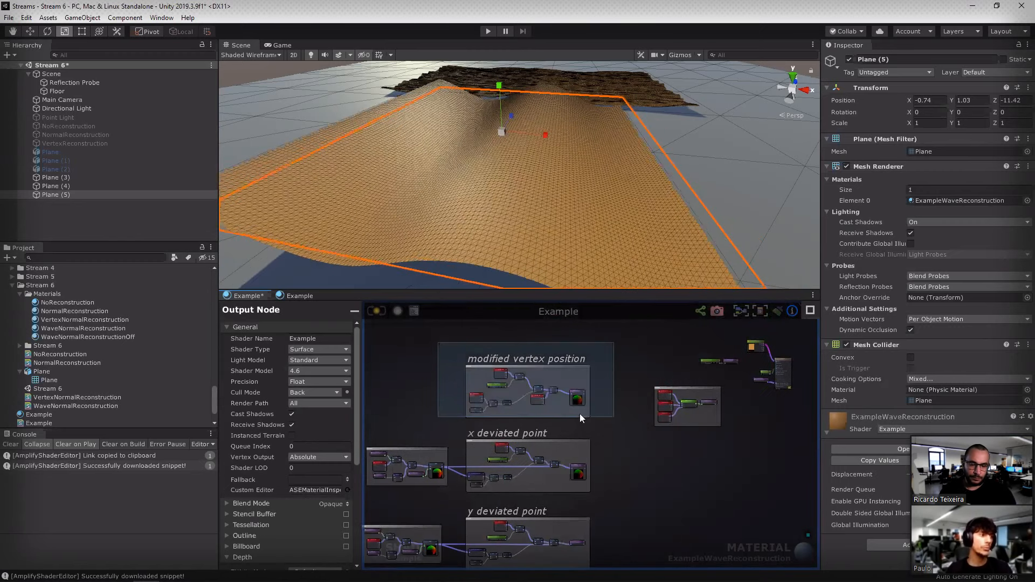
{"action": "left_click", "coordinate": [559, 390]}
{"action": "left_click_drag", "start_coordinate": [560, 390], "coordinate": [615, 475]}
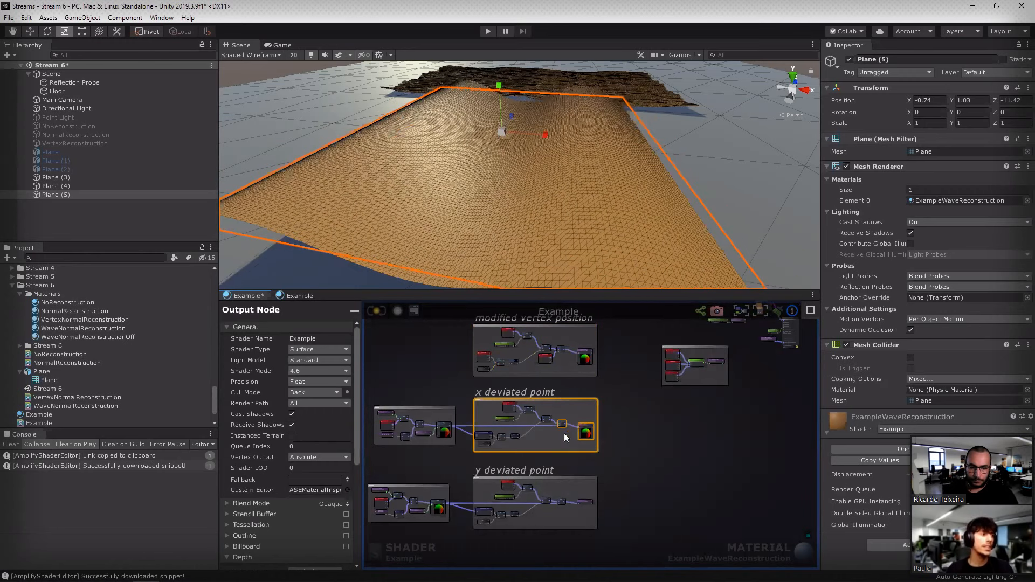
{"action": "middle_click_drag", "start_coordinate": [607, 484], "coordinate": [609, 433]}
{"action": "left_click_drag", "start_coordinate": [630, 445], "coordinate": [541, 457]}
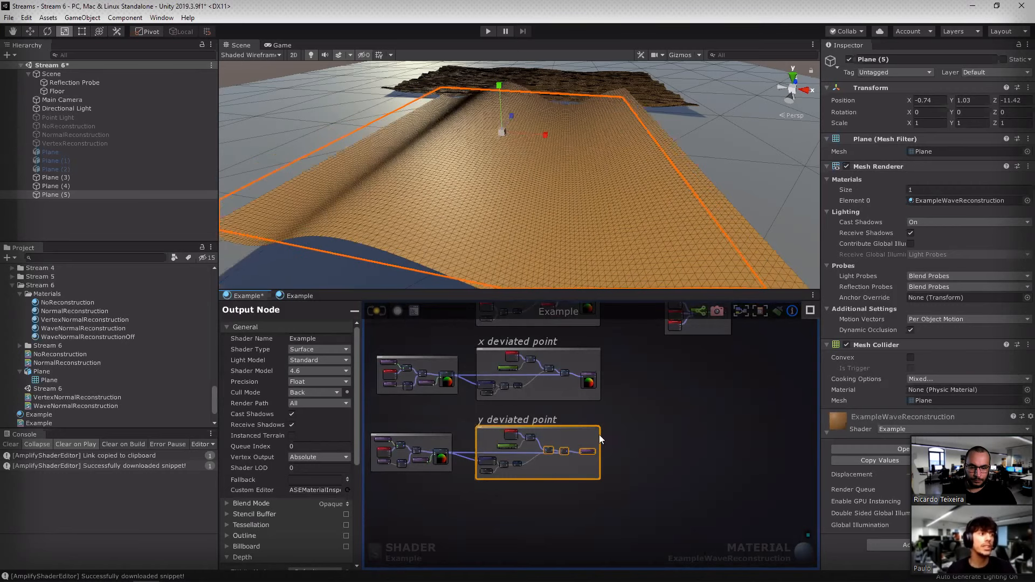
{"action": "middle_click_drag", "start_coordinate": [626, 345], "coordinate": [572, 402]}
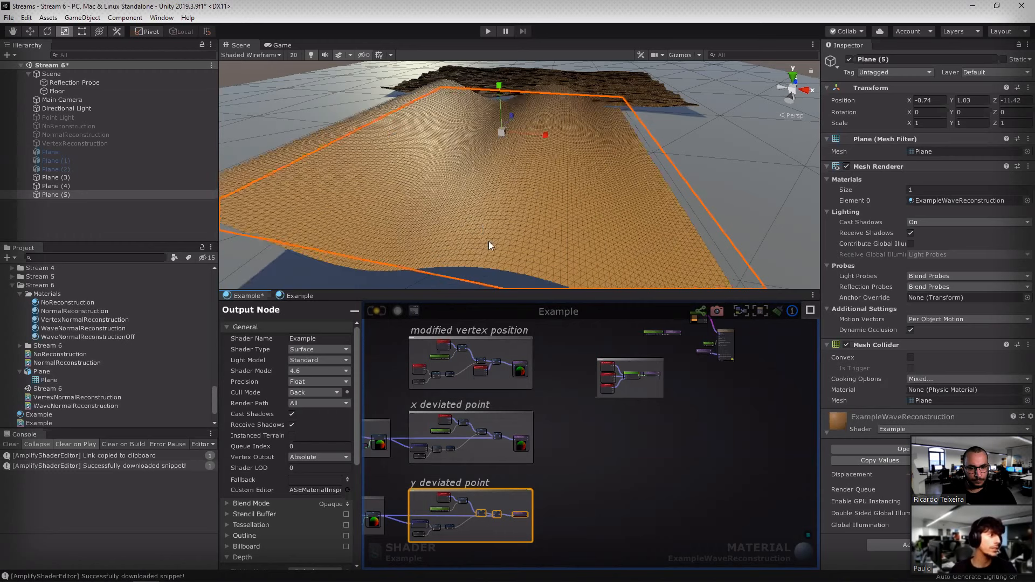
Step: Inspect the waving plane's surface up close in a maximized Scene view, then restore the editor layout
{"action": "mouse_move", "coordinate": [488, 241]}
{"action": "left_mouse_down", "text": "alt"}
{"action": "mouse_move", "coordinate": [502, 370]}
{"action": "mouse_move", "coordinate": [521, 332]}
{"action": "left_mouse_up", "text": "alt"}
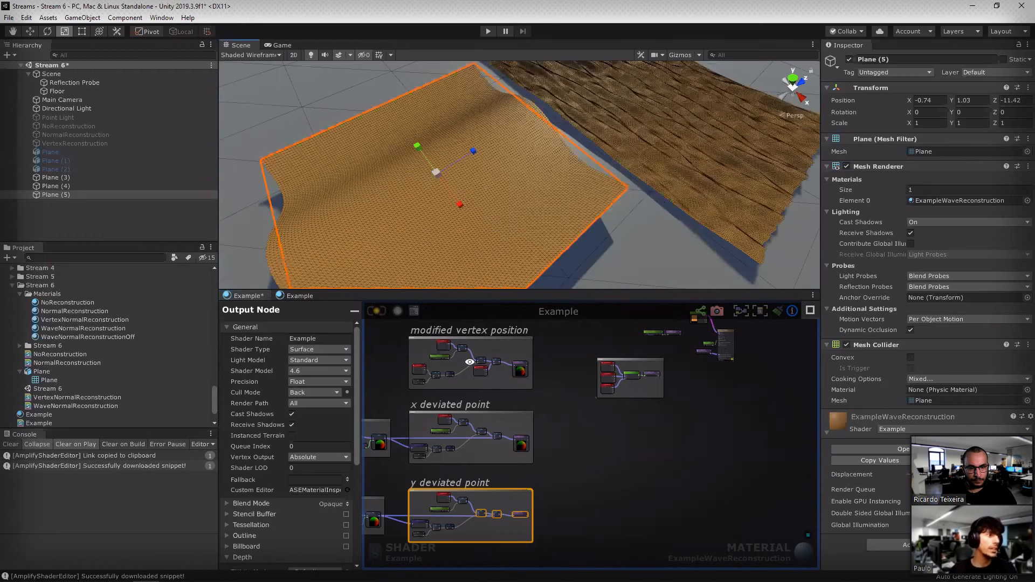
{"action": "key", "text": "shift+space"}
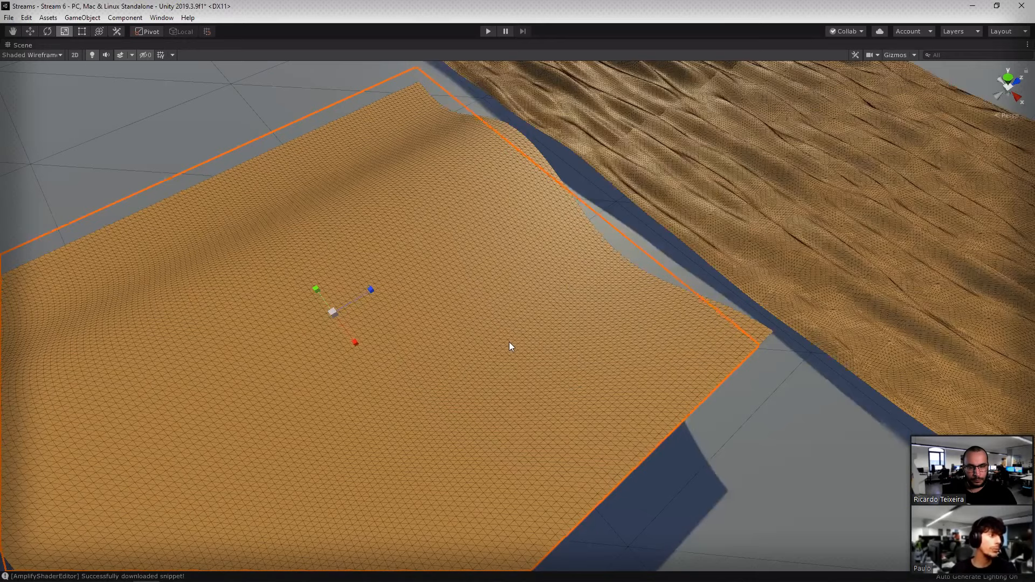
{"action": "key", "text": "f"}
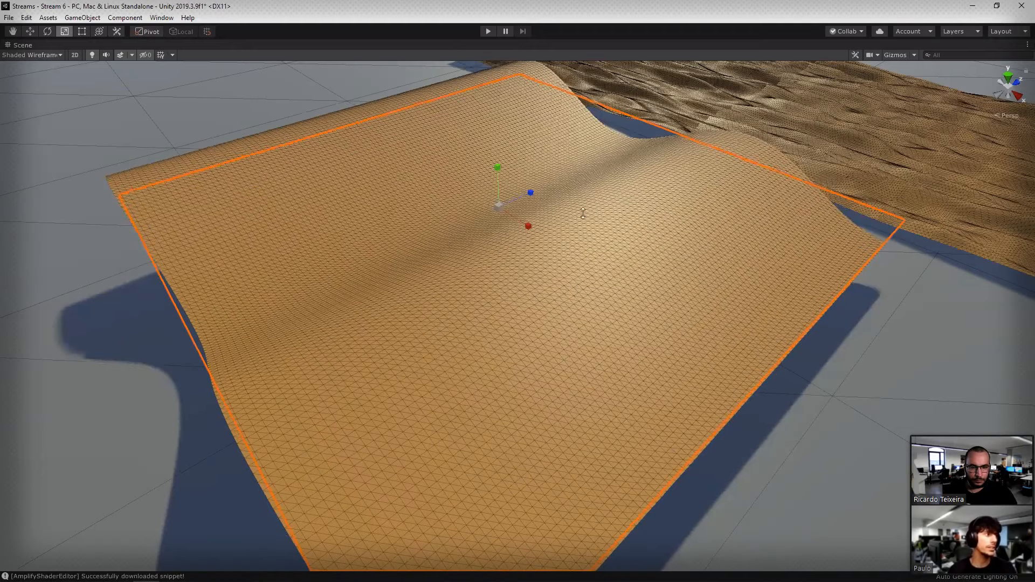
{"action": "key", "text": "shift+space"}
Step: Remove the stray Vertex Position node lying under the y deviated point frame
{"action": "scroll", "coordinate": [639, 452], "scroll_direction": "down", "scroll_amount": 8}
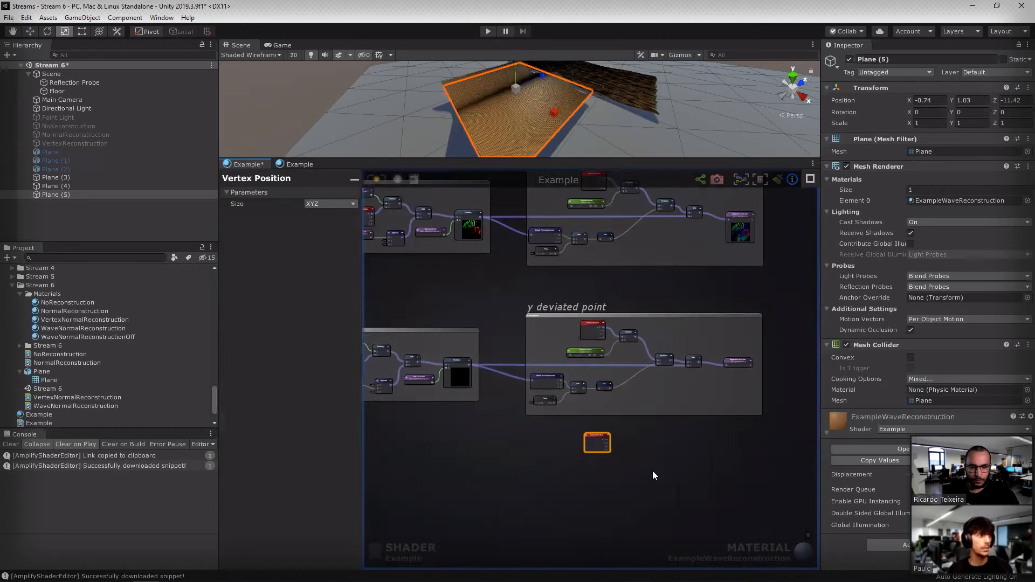
{"action": "scroll", "coordinate": [653, 470], "scroll_direction": "down", "scroll_amount": 4}
{"action": "middle_click_drag", "start_coordinate": [655, 455], "coordinate": [568, 473]}
{"action": "key", "text": "Delete"}
Step: Detach and reconnect the Add output to the xDeviation Register Local Var in the x deviated point frame
{"action": "scroll", "coordinate": [636, 388], "scroll_direction": "up", "scroll_amount": 8}
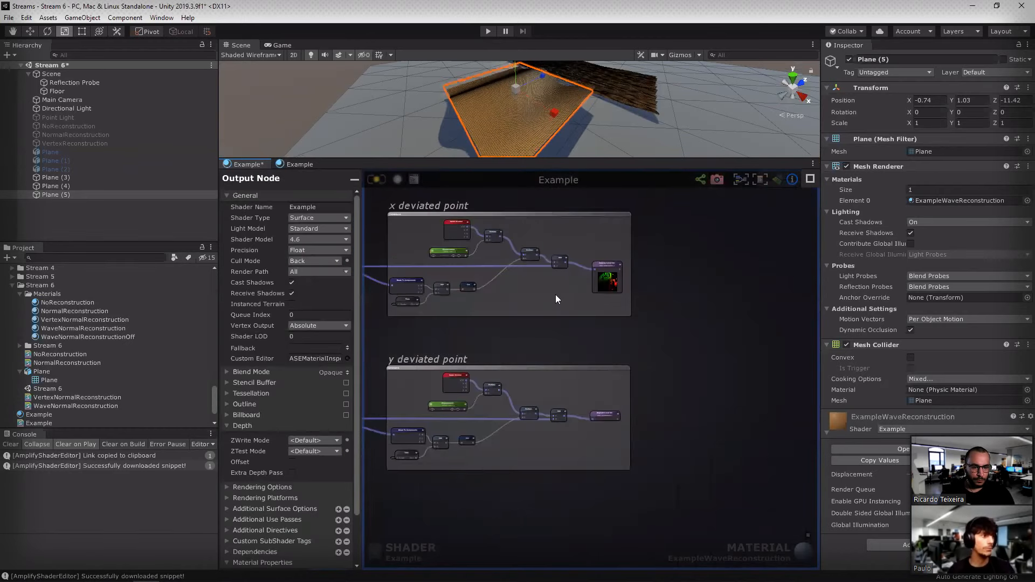
{"action": "middle_click_drag", "start_coordinate": [545, 379], "coordinate": [563, 476]}
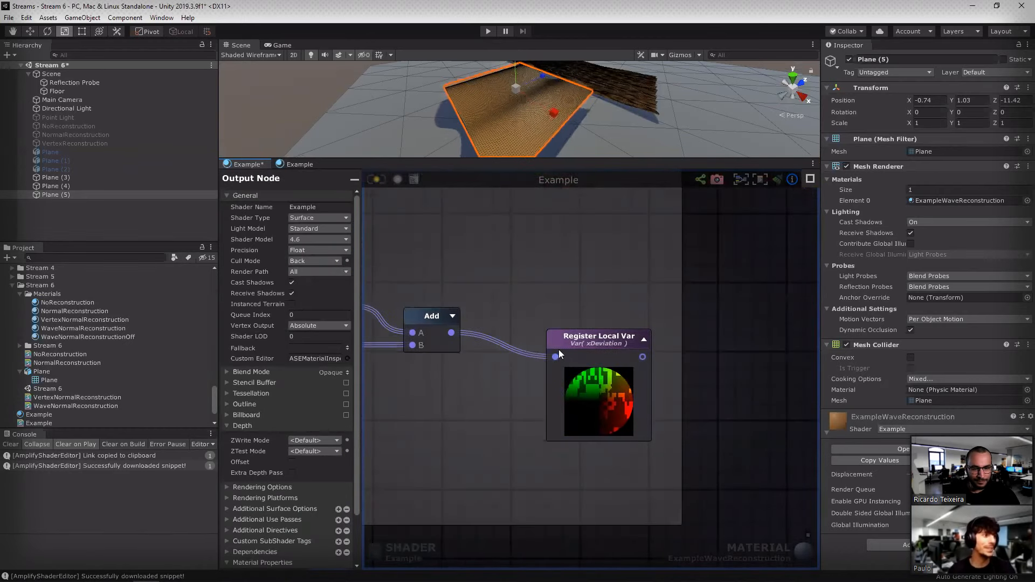
{"action": "left_click_drag", "start_coordinate": [556, 356], "coordinate": [530, 356]}
{"action": "left_click_drag", "start_coordinate": [452, 333], "coordinate": [555, 356]}
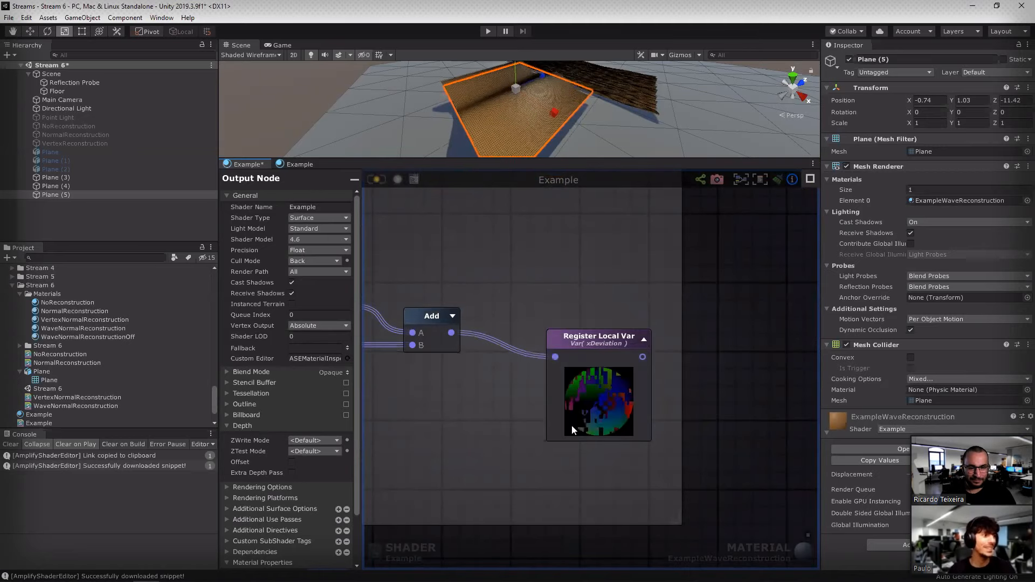
Step: Detach and reconnect Get Local Var to the final Multiply's B input in the offset group feeding x deviated point
{"action": "scroll", "coordinate": [533, 399], "scroll_direction": "down", "scroll_amount": 5}
{"action": "scroll", "coordinate": [537, 335], "scroll_direction": "up", "scroll_amount": 5}
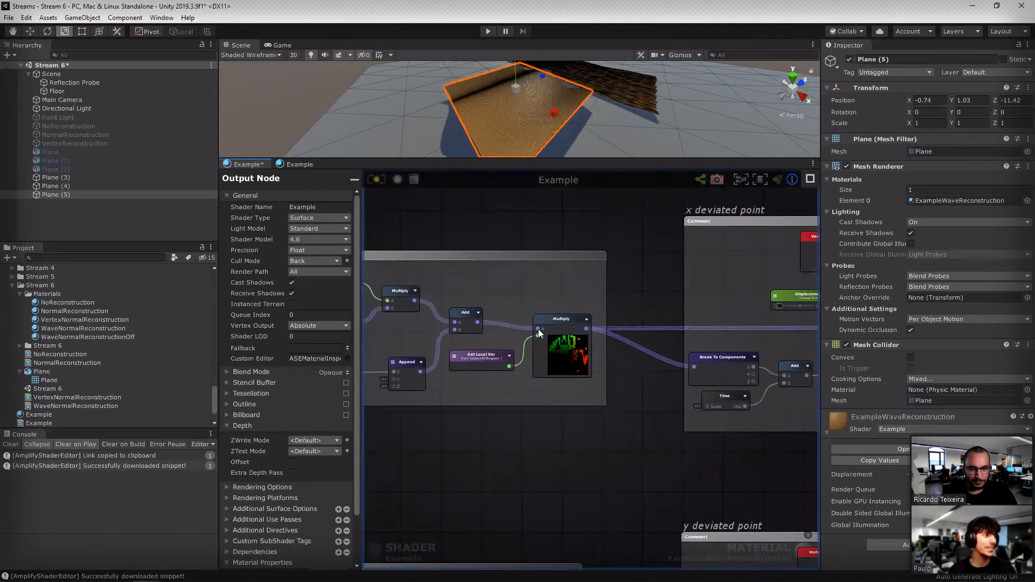
{"action": "left_click_drag", "start_coordinate": [537, 336], "coordinate": [509, 366]}
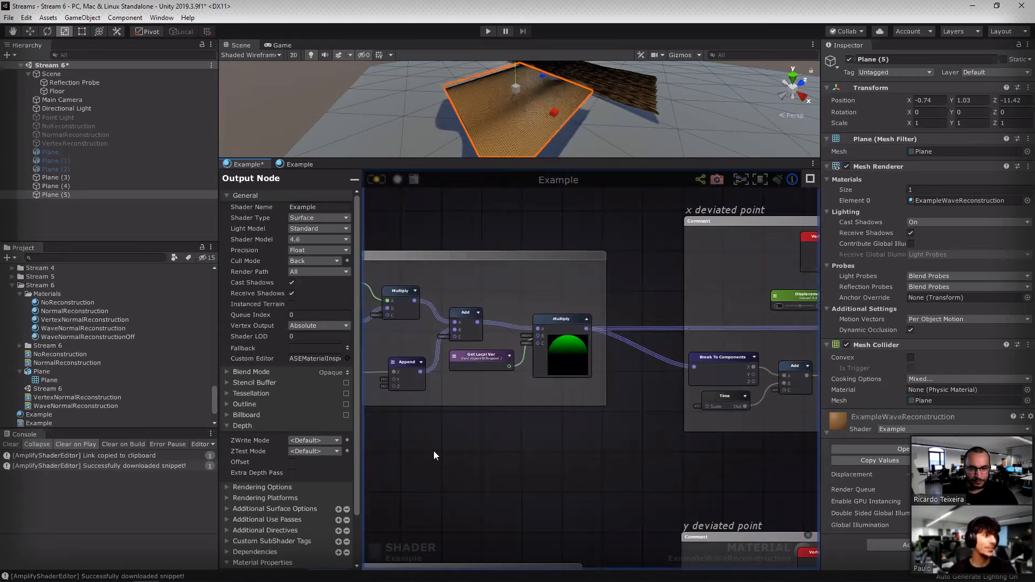
Step: Detach and reconnect Get Local Var to the final Multiply's B input in the offset group feeding y deviated point
{"action": "middle_click_drag", "start_coordinate": [653, 428], "coordinate": [393, 446]}
{"action": "scroll", "coordinate": [539, 393], "scroll_direction": "down", "scroll_amount": 2}
{"action": "middle_click_drag", "start_coordinate": [748, 289], "coordinate": [751, 187]}
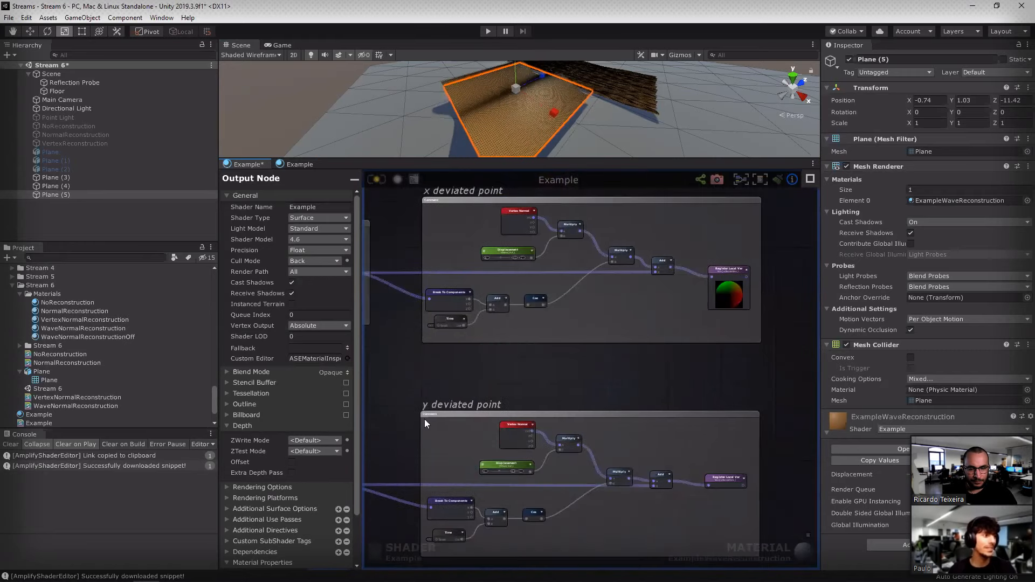
{"action": "middle_click_drag", "start_coordinate": [425, 419], "coordinate": [513, 312]}
{"action": "middle_click_drag", "start_coordinate": [400, 365], "coordinate": [539, 345]}
{"action": "scroll", "coordinate": [531, 351], "scroll_direction": "up", "scroll_amount": 3}
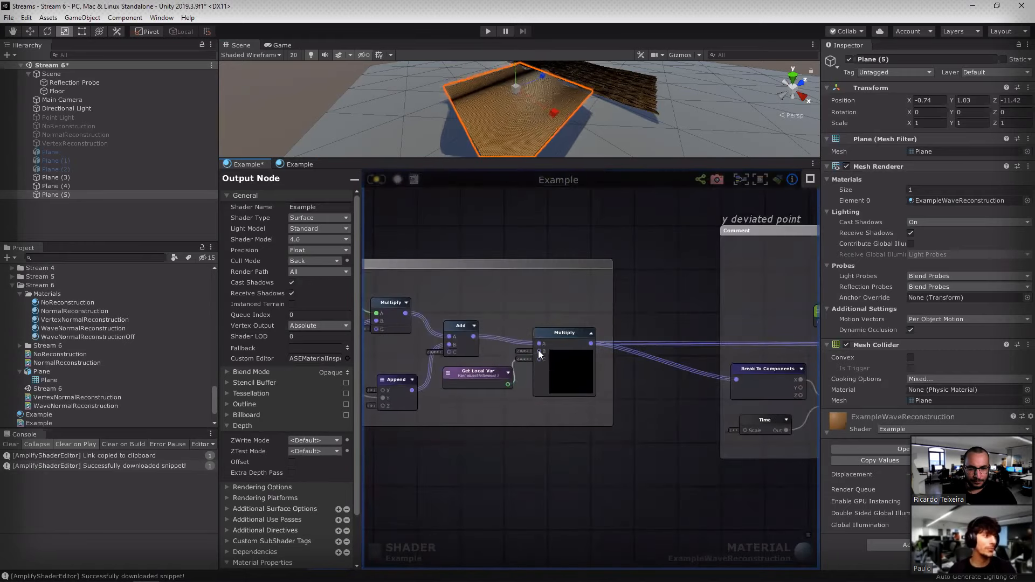
Step: Expand the preview of the Register Local Var node in the y deviated point frame and save the shader
{"action": "scroll", "coordinate": [643, 426], "scroll_direction": "down", "scroll_amount": 3}
{"action": "middle_click_drag", "start_coordinate": [642, 389], "coordinate": [323, 394]}
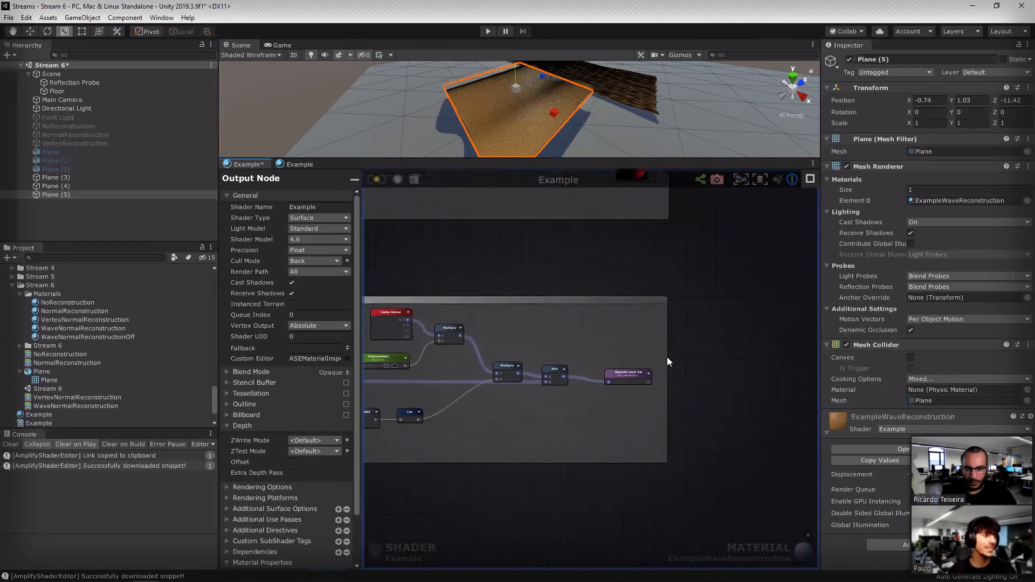
{"action": "scroll", "coordinate": [668, 357], "scroll_direction": "up", "scroll_amount": 2}
{"action": "left_click", "coordinate": [666, 356]}
{"action": "scroll", "coordinate": [694, 371], "scroll_direction": "down", "scroll_amount": 1}
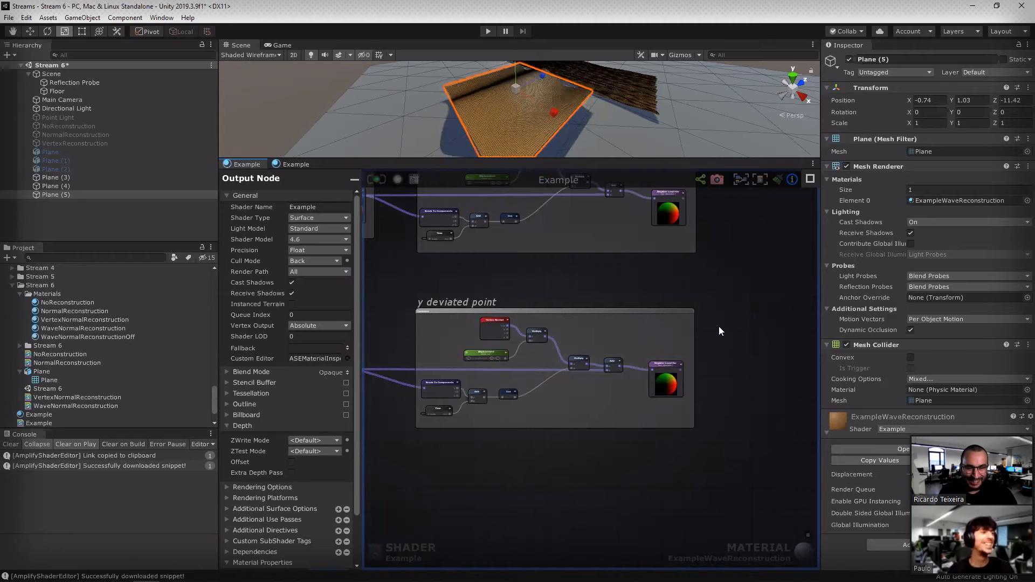
Step: Add a Divide node in the empty graph area beside the deviated point frames
{"action": "scroll", "coordinate": [556, 396], "scroll_direction": "down", "scroll_amount": 5}
{"action": "middle_click_drag", "start_coordinate": [556, 416], "coordinate": [583, 380]}
{"action": "scroll", "coordinate": [583, 377], "scroll_direction": "up", "scroll_amount": 3}
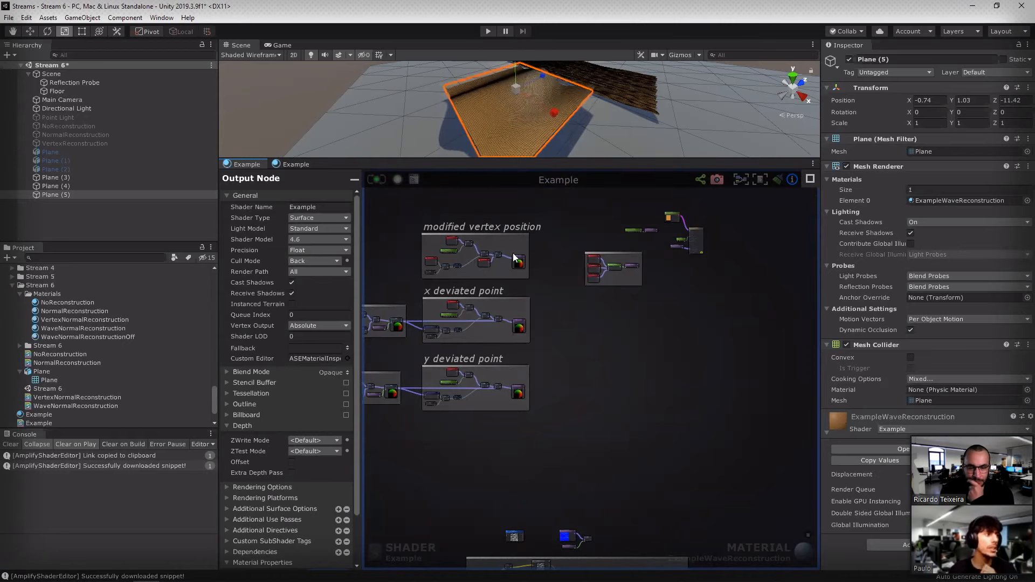
{"action": "scroll", "coordinate": [536, 293], "scroll_direction": "up", "scroll_amount": 2}
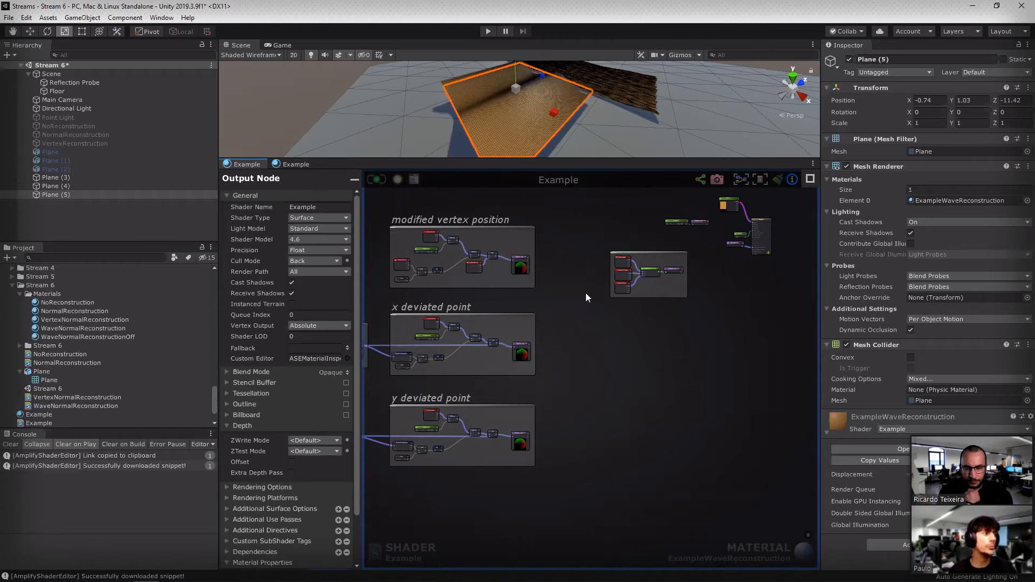
{"action": "scroll", "coordinate": [593, 350], "scroll_direction": "up", "scroll_amount": 6}
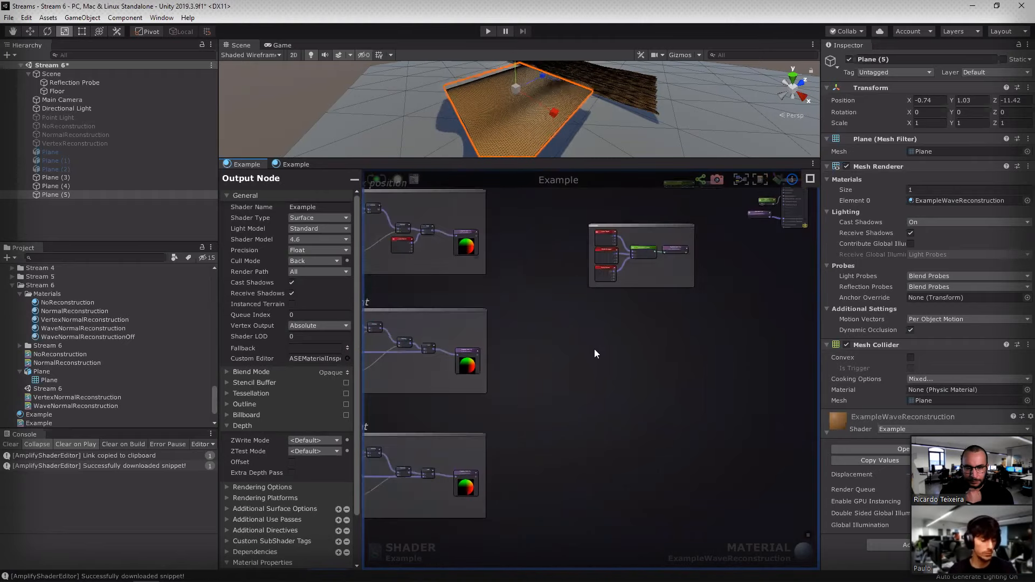
{"action": "left_click", "coordinate": [594, 318]}
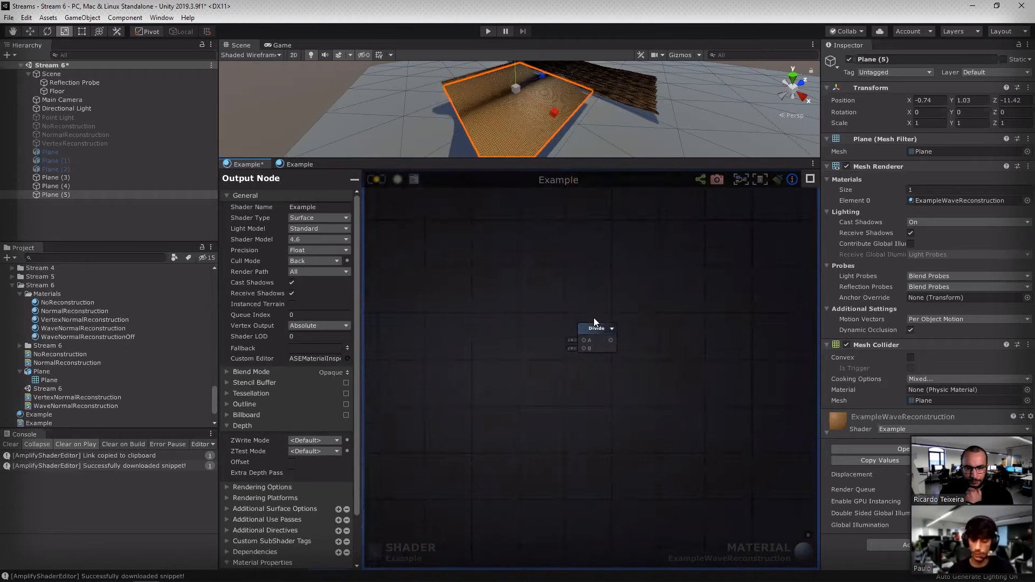
Step: Delete the Divide node and add a Subtract node in the empty graph area
{"action": "left_click", "coordinate": [594, 318]}
{"action": "key", "text": "Delete"}
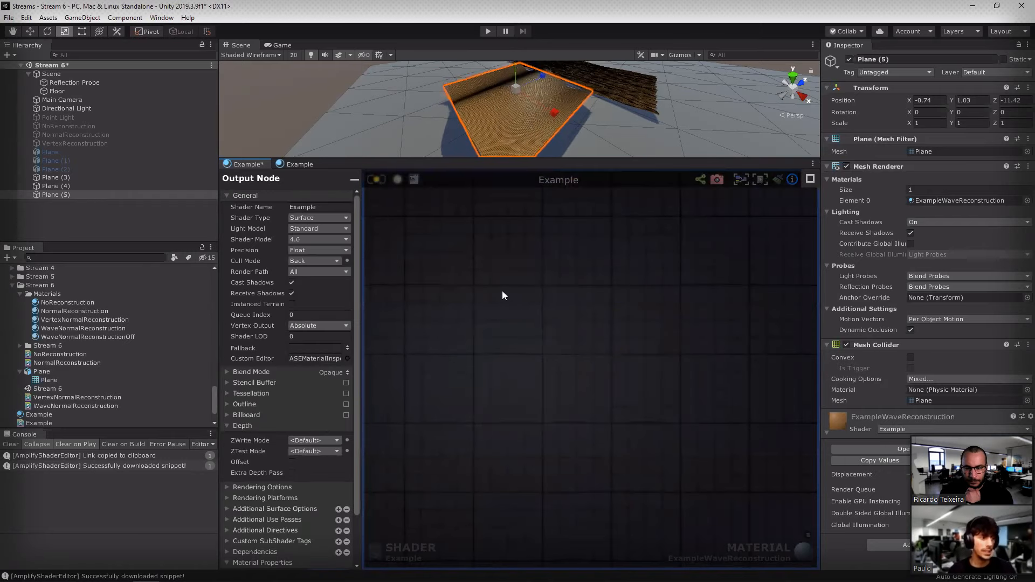
{"action": "left_click", "coordinate": [502, 290]}
{"action": "middle_click_drag", "start_coordinate": [436, 248], "coordinate": [457, 257]}
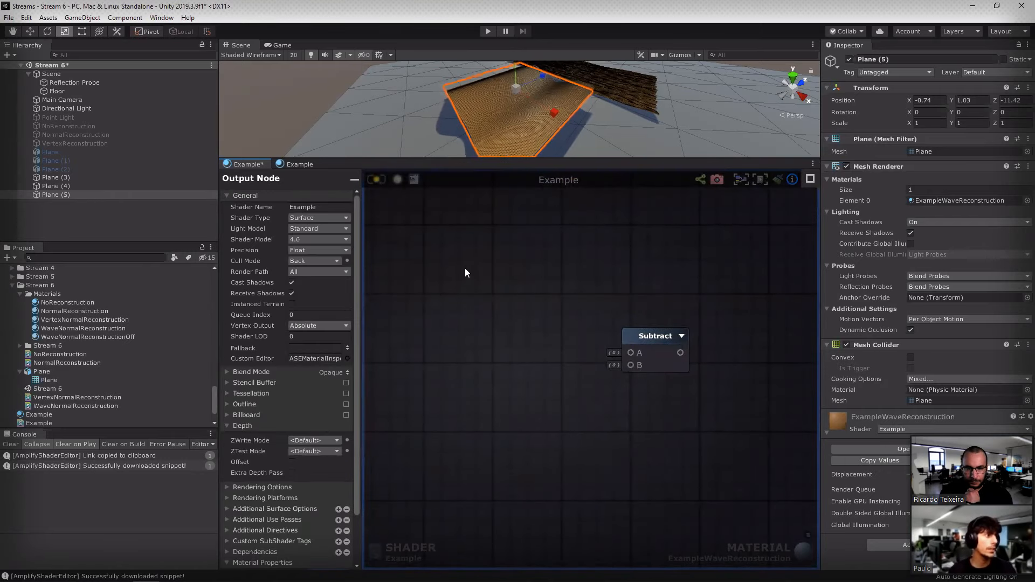
Step: Add two Get Local Var nodes beside the Subtract node, referencing xDeviation and vertexPosition
{"action": "key", "text": "g"}
{"action": "left_click", "coordinate": [465, 268]}
{"action": "left_click", "coordinate": [465, 371]}
{"action": "left_click", "coordinate": [463, 265]}
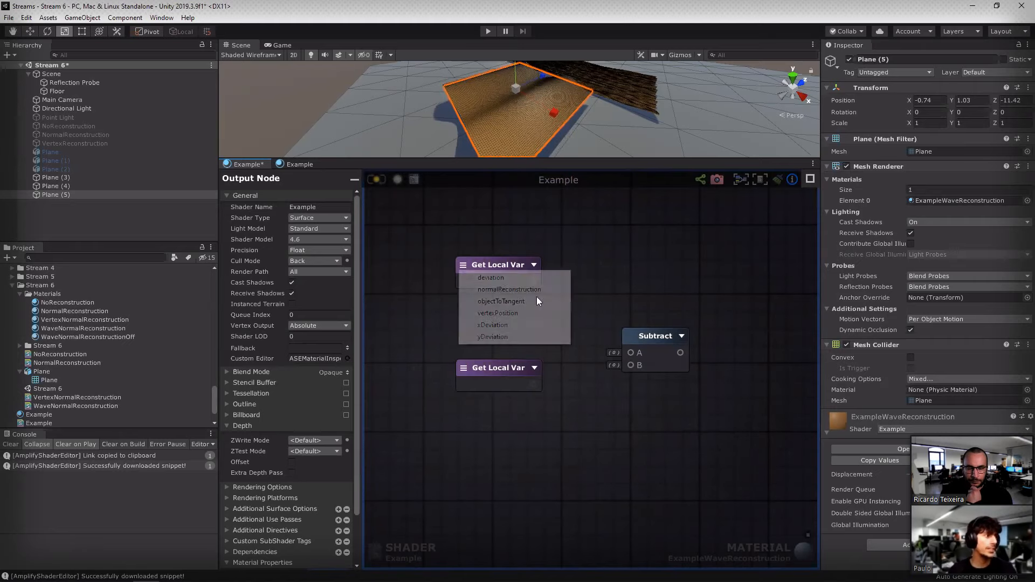
{"action": "left_click", "coordinate": [493, 325]}
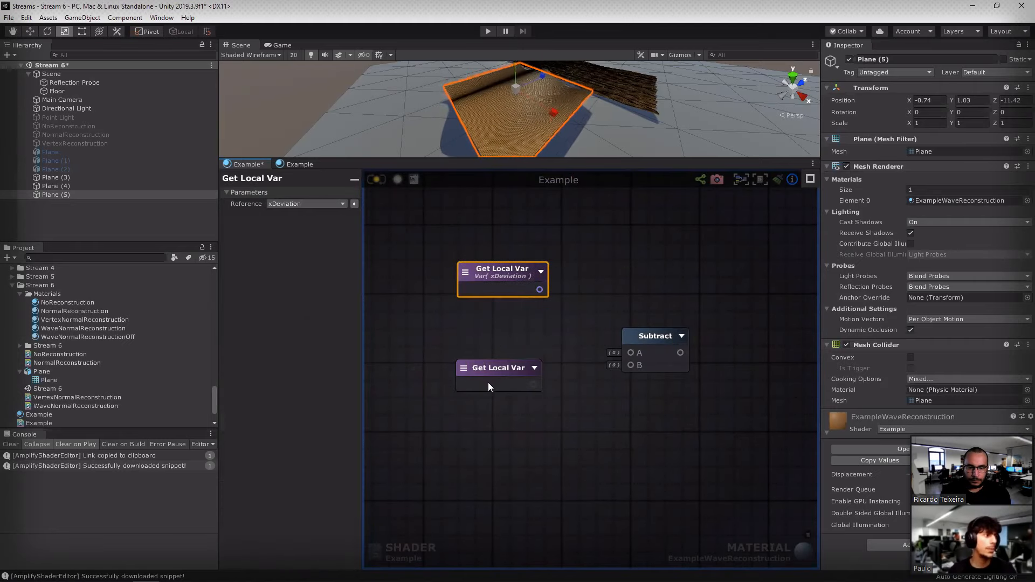
{"action": "left_click", "coordinate": [463, 368]}
{"action": "left_click", "coordinate": [526, 413]}
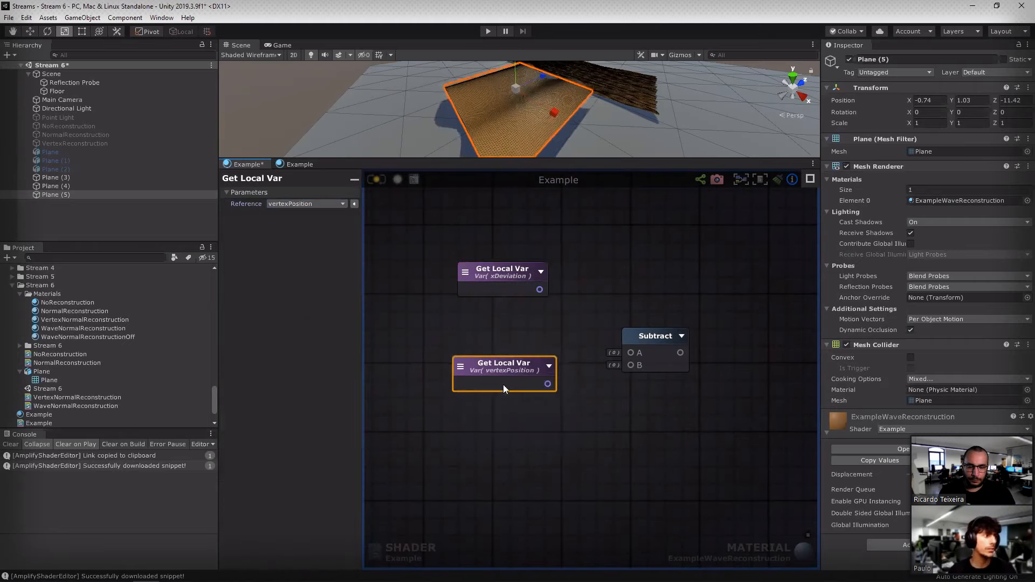
Step: Connect the xDeviation variable to Subtract's A input and vertexPosition to its B input, and check the Subtract preview
{"action": "left_click_drag", "start_coordinate": [507, 295], "coordinate": [504, 336]}
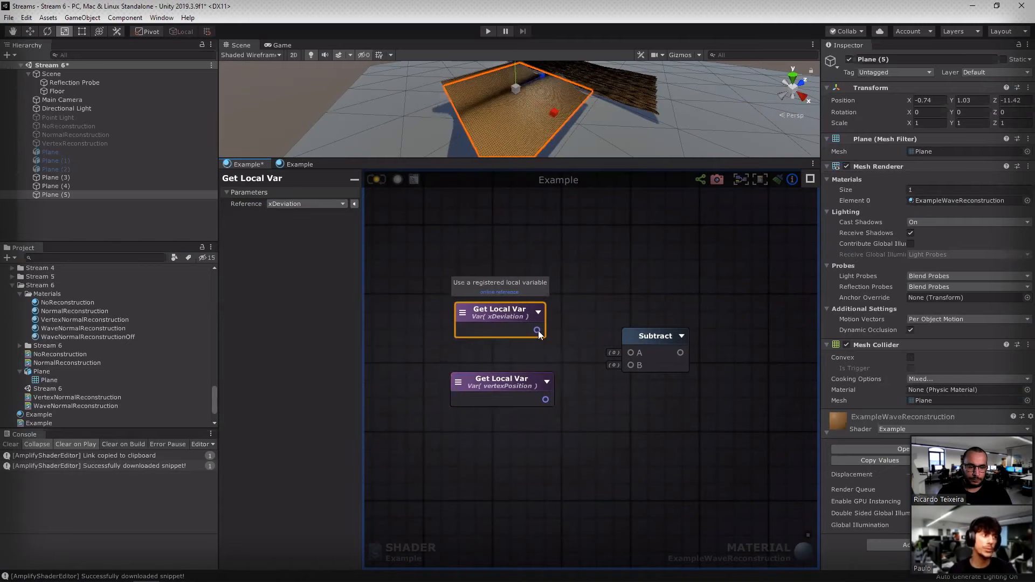
{"action": "left_click_drag", "start_coordinate": [623, 351], "coordinate": [629, 353]}
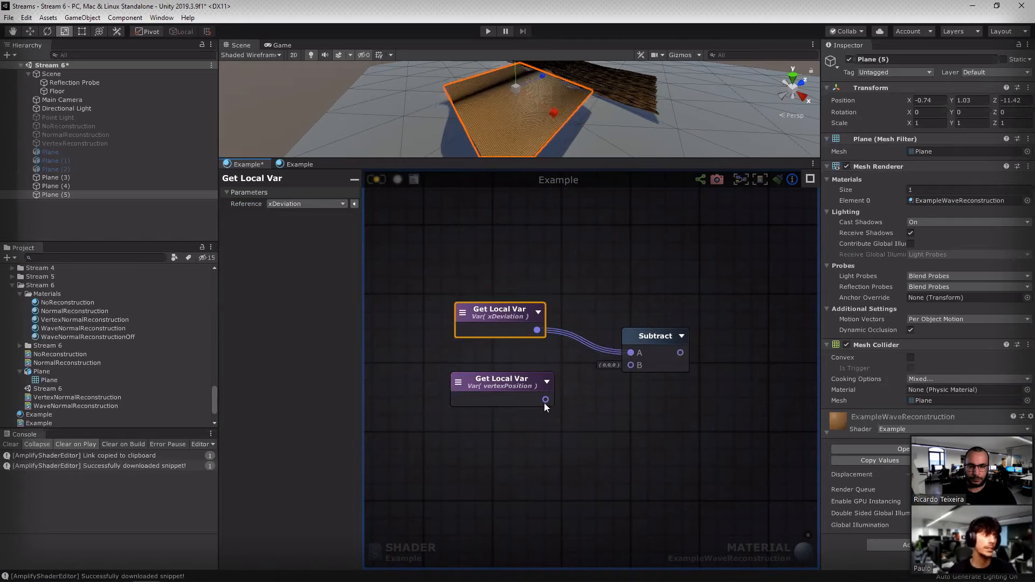
{"action": "left_click_drag", "start_coordinate": [545, 399], "coordinate": [632, 334]}
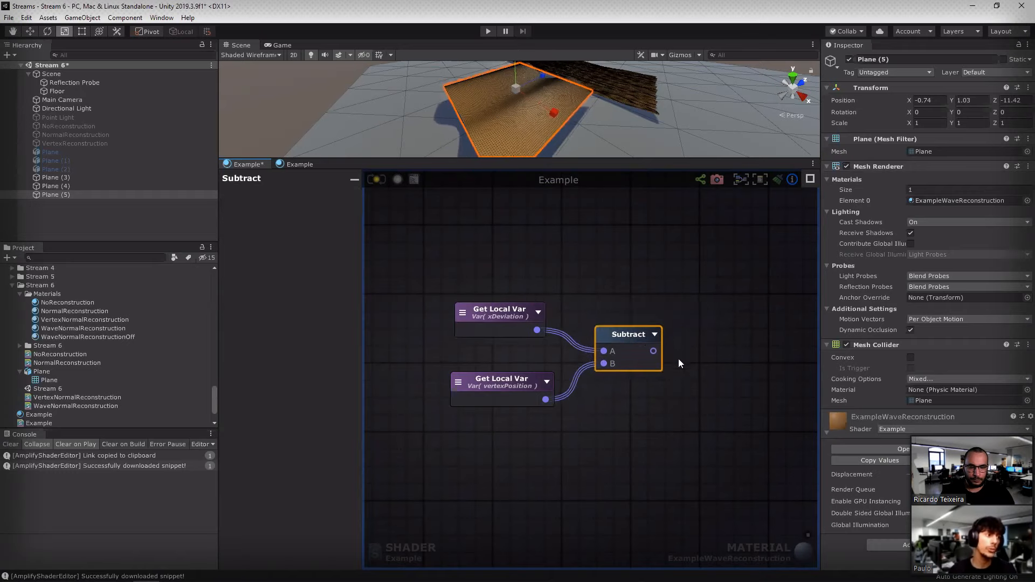
{"action": "left_click", "coordinate": [655, 334]}
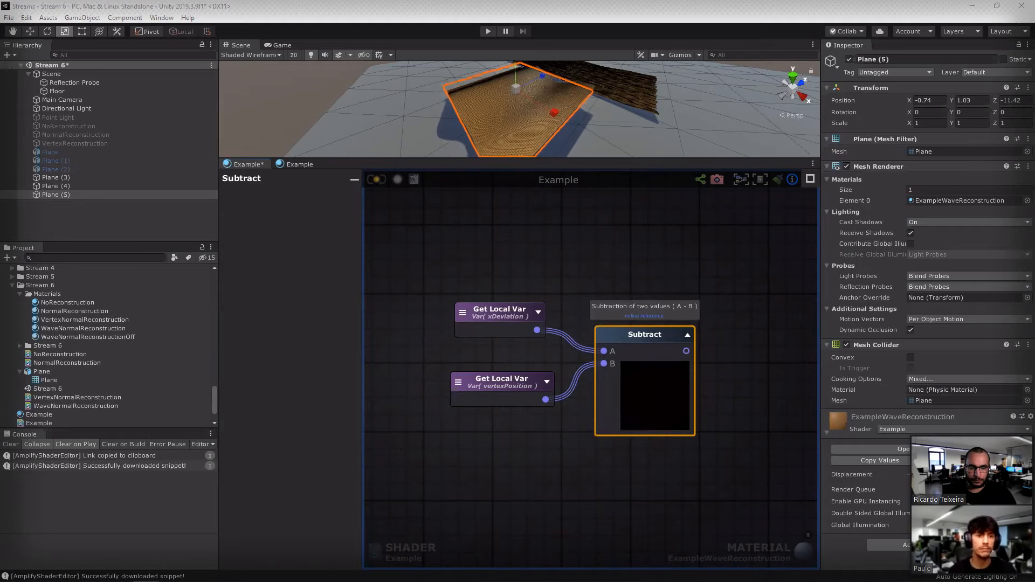
{"action": "left_click", "coordinate": [688, 335]}
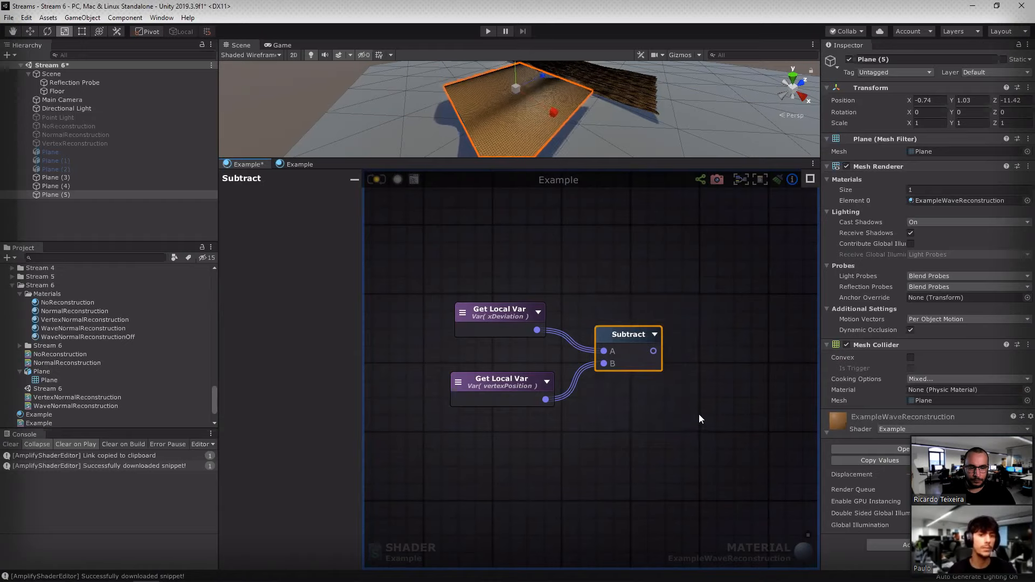
Step: Duplicate the xDeviation, vertexPosition and Subtract node group and place the copy below the original
{"action": "middle_click_drag", "start_coordinate": [659, 446], "coordinate": [650, 357]}
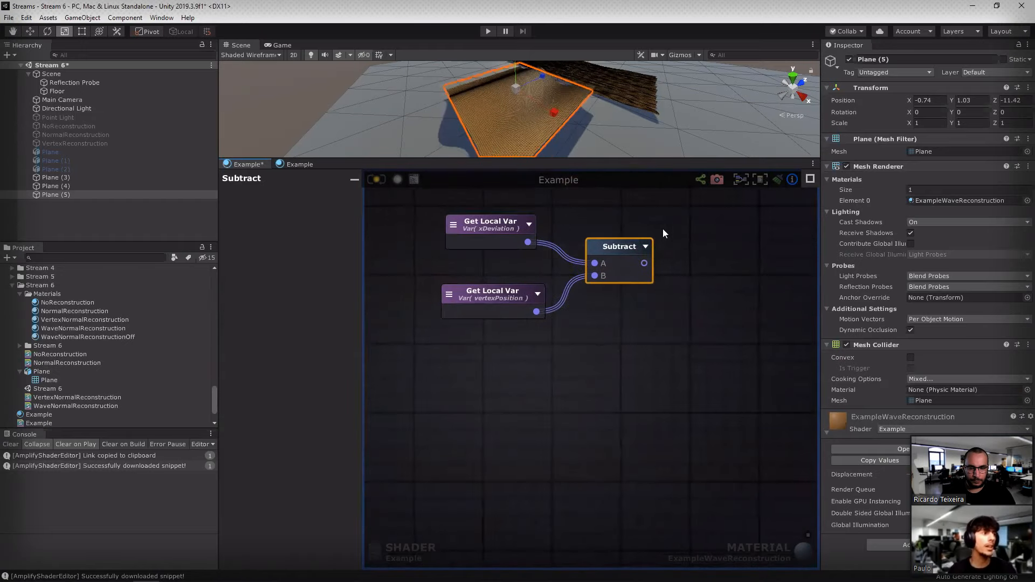
{"action": "scroll", "coordinate": [650, 357], "scroll_direction": "down", "scroll_amount": 1}
{"action": "left_click_drag", "start_coordinate": [499, 361], "coordinate": [583, 260]}
{"action": "left_click_drag", "start_coordinate": [663, 233], "coordinate": [662, 235]}
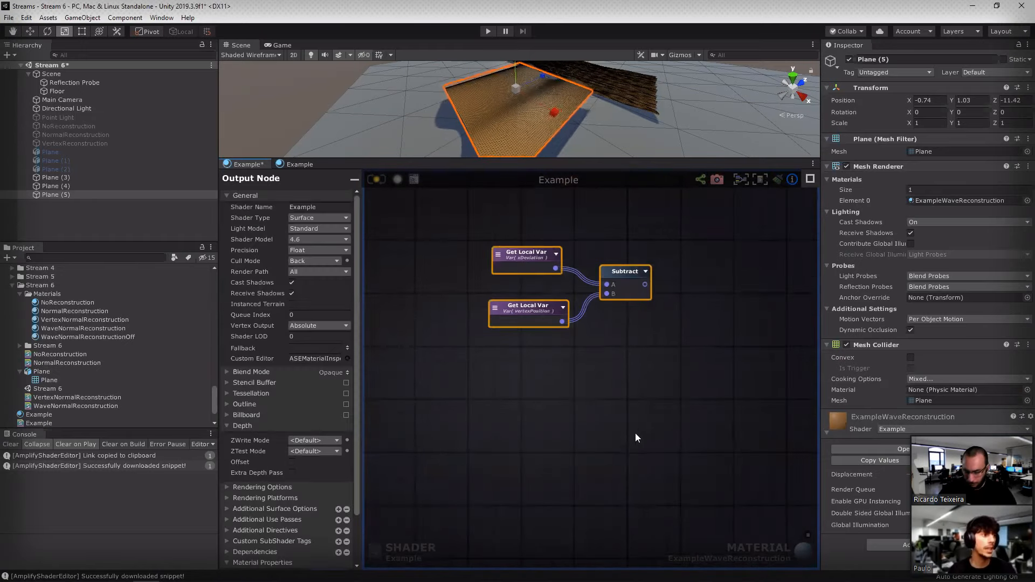
{"action": "middle_click_drag", "start_coordinate": [675, 422], "coordinate": [672, 346]}
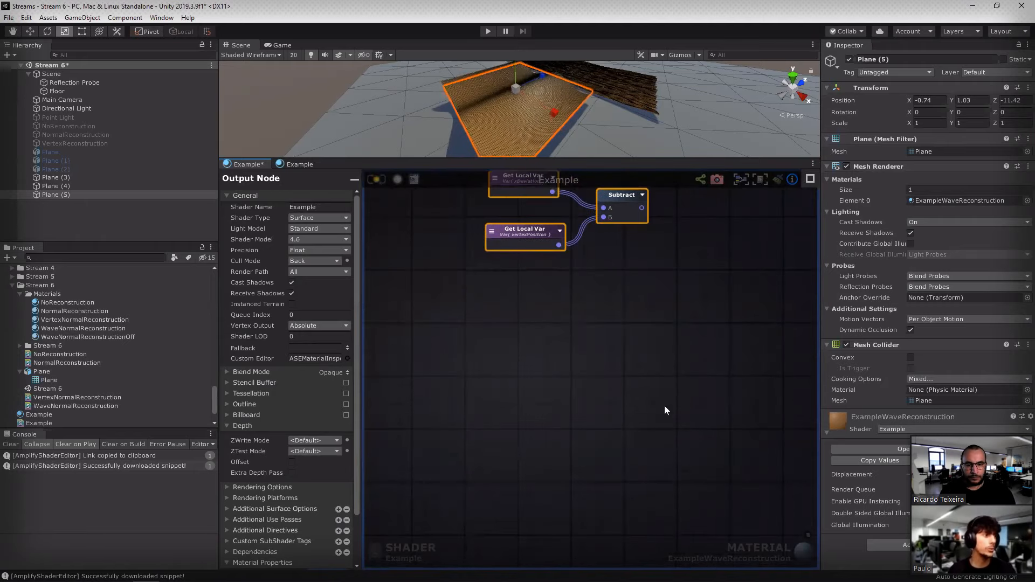
{"action": "key", "text": "ctrl+c"}
{"action": "key", "text": "ctrl+v"}
{"action": "left_click_drag", "start_coordinate": [682, 404], "coordinate": [630, 393]}
Step: Set the upper Get Local Var node in the copied group to reference yDeviation
{"action": "mouse_move", "coordinate": [576, 327]}
{"action": "middle_mouse_down"}
{"action": "mouse_move", "coordinate": [577, 349]}
{"action": "mouse_move", "coordinate": [581, 316]}
{"action": "middle_mouse_up"}
{"action": "scroll", "coordinate": [581, 316], "scroll_direction": "up", "scroll_amount": 1}
{"action": "left_click", "coordinate": [571, 342]}
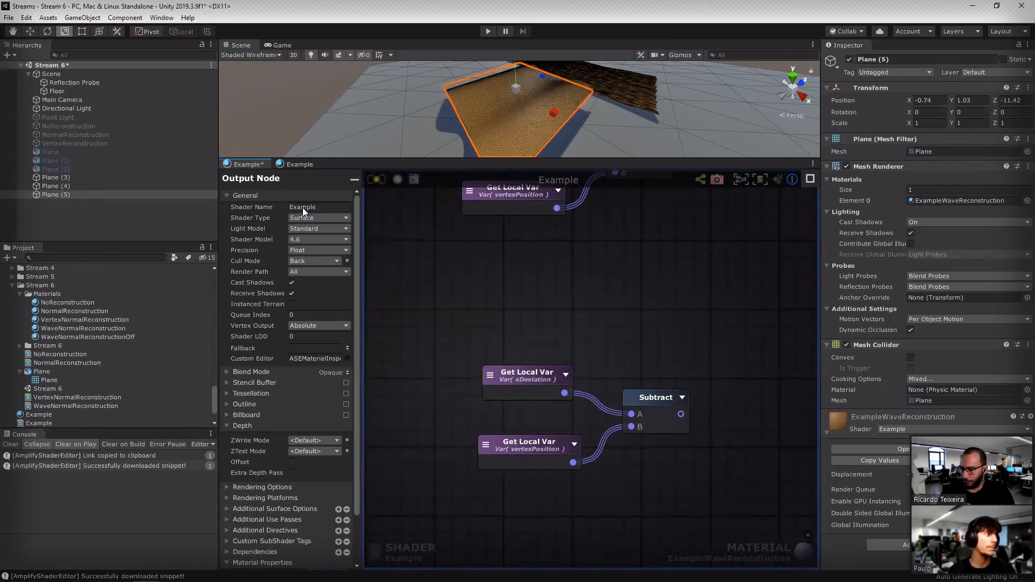
{"action": "left_click", "coordinate": [528, 380]}
{"action": "key", "text": "space"}
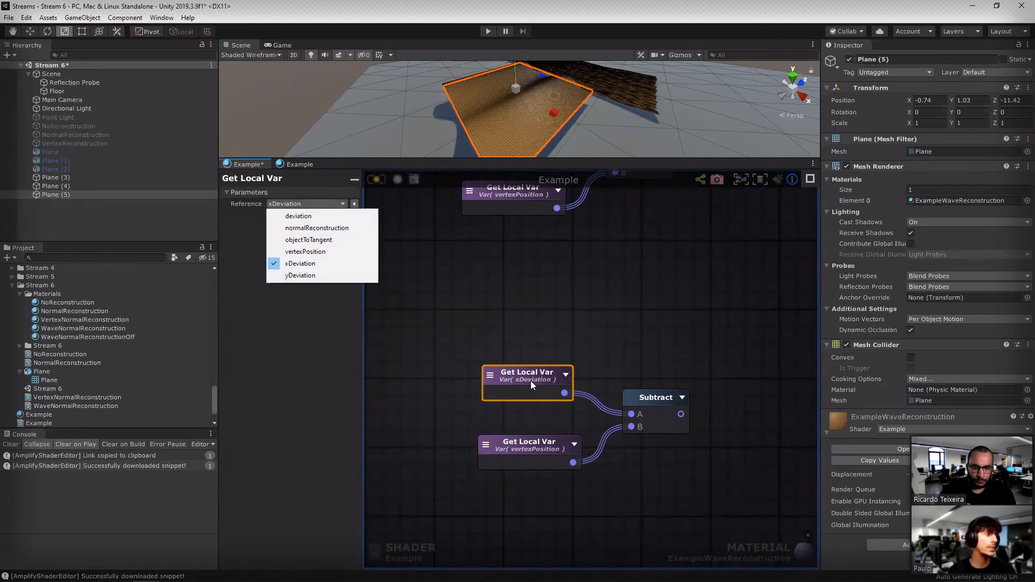
{"action": "left_click", "coordinate": [317, 276]}
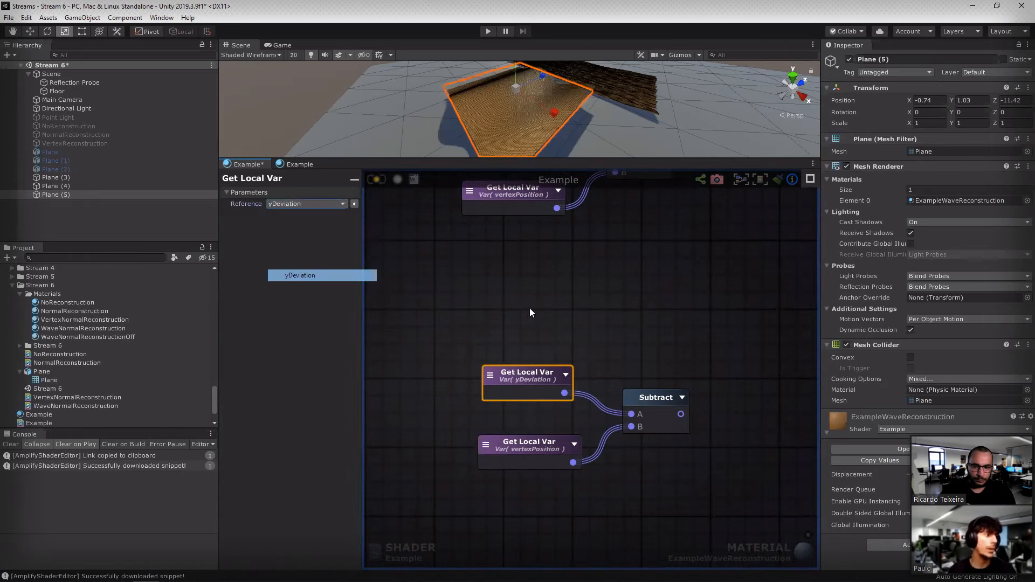
{"action": "left_click", "coordinate": [675, 353]}
Step: Examine the xDeviation and yDeviation subtraction groups in turn, selecting each group's nodes
{"action": "middle_click_drag", "start_coordinate": [723, 285], "coordinate": [711, 418]}
{"action": "left_click_drag", "start_coordinate": [439, 350], "coordinate": [700, 227]}
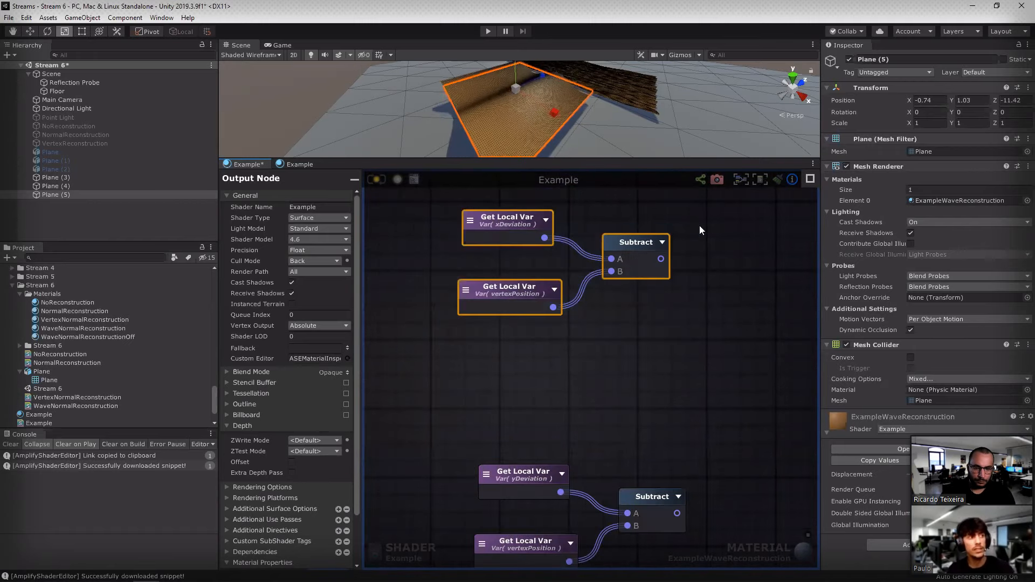
{"action": "middle_click_drag", "start_coordinate": [428, 465], "coordinate": [444, 353]}
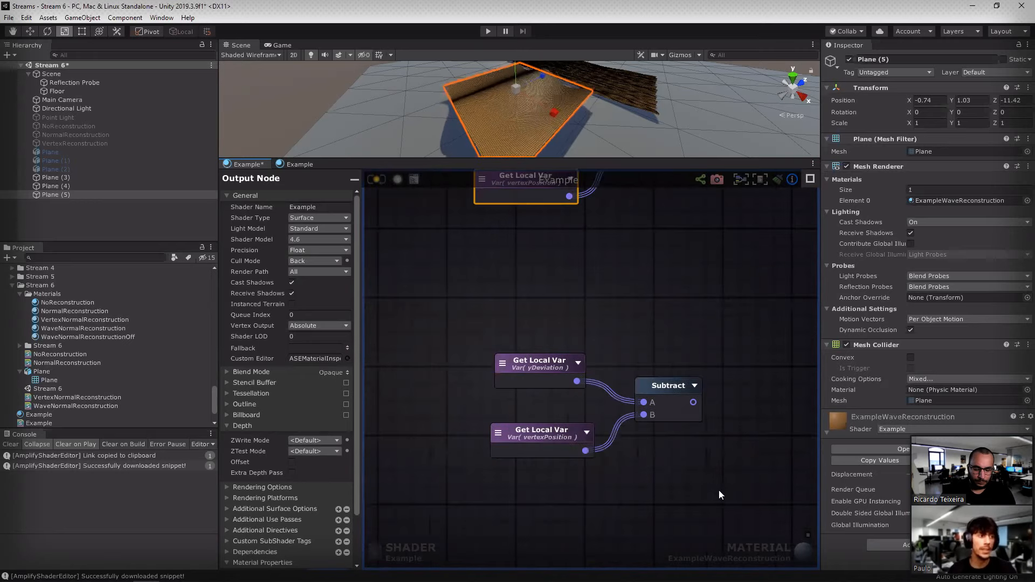
{"action": "left_click_drag", "start_coordinate": [444, 354], "coordinate": [721, 493]}
{"action": "left_click_drag", "start_coordinate": [665, 403], "coordinate": [664, 403]}
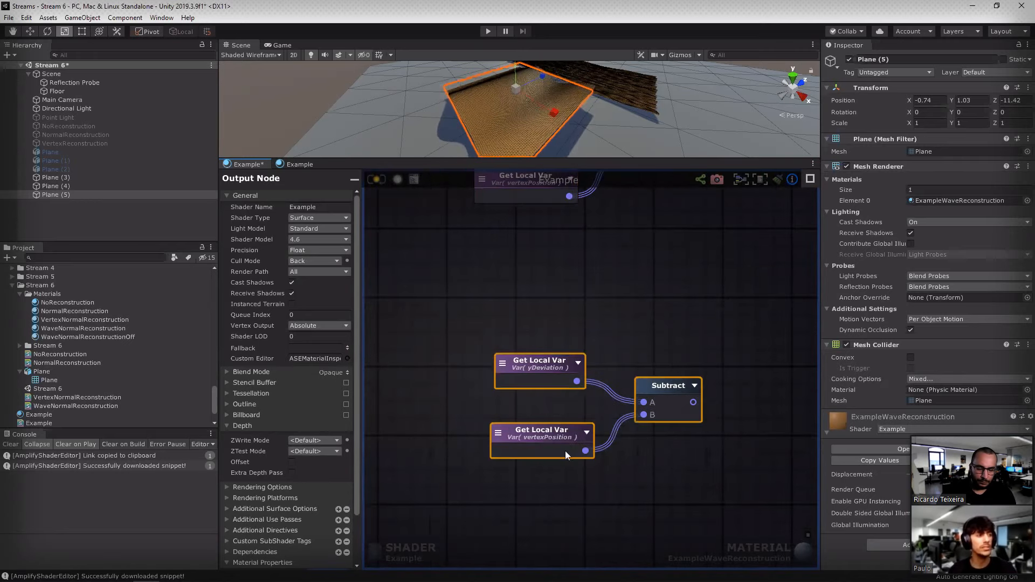
{"action": "middle_click_drag", "start_coordinate": [615, 403], "coordinate": [598, 518]}
{"action": "left_click_drag", "start_coordinate": [508, 331], "coordinate": [652, 241]}
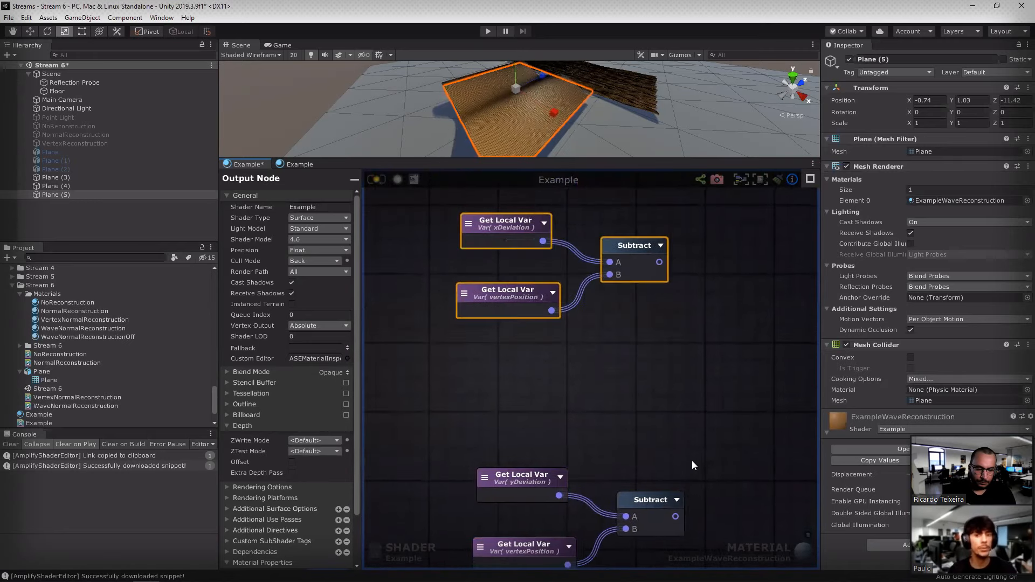
{"action": "middle_click_drag", "start_coordinate": [673, 411], "coordinate": [632, 447]}
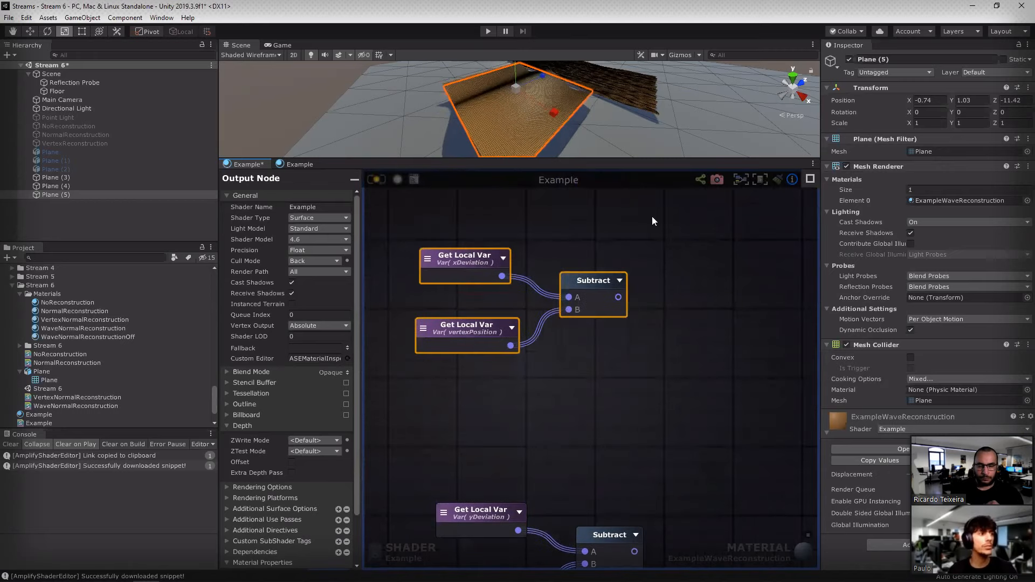
{"action": "middle_click_drag", "start_coordinate": [647, 277], "coordinate": [655, 233]}
{"action": "left_click_drag", "start_coordinate": [467, 341], "coordinate": [654, 215]}
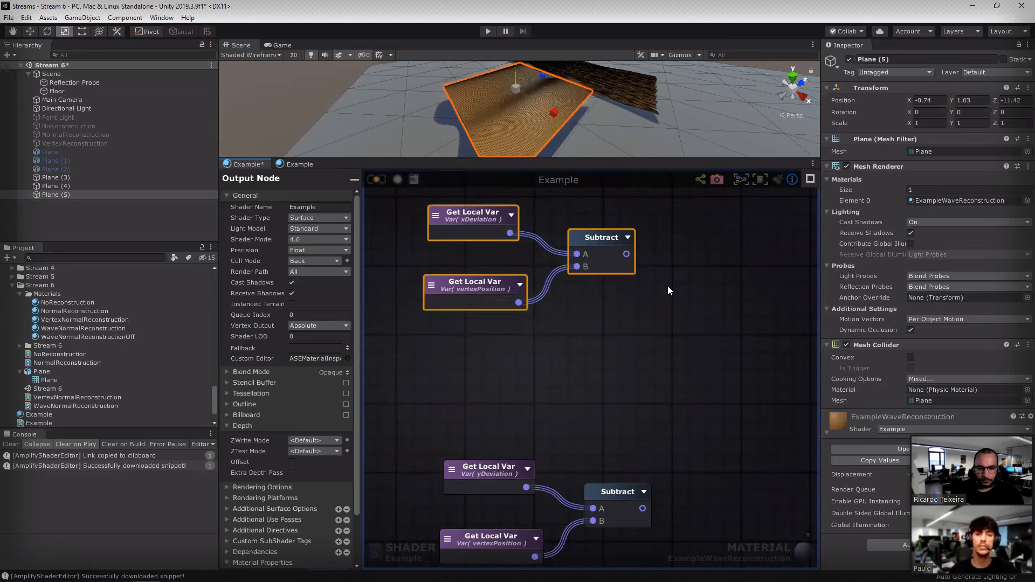
Step: Add a Cross node and connect the yDeviation Subtract to its Lhs input and the xDeviation Subtract to its Rhs input
{"action": "middle_click_drag", "start_coordinate": [589, 362], "coordinate": [422, 364]}
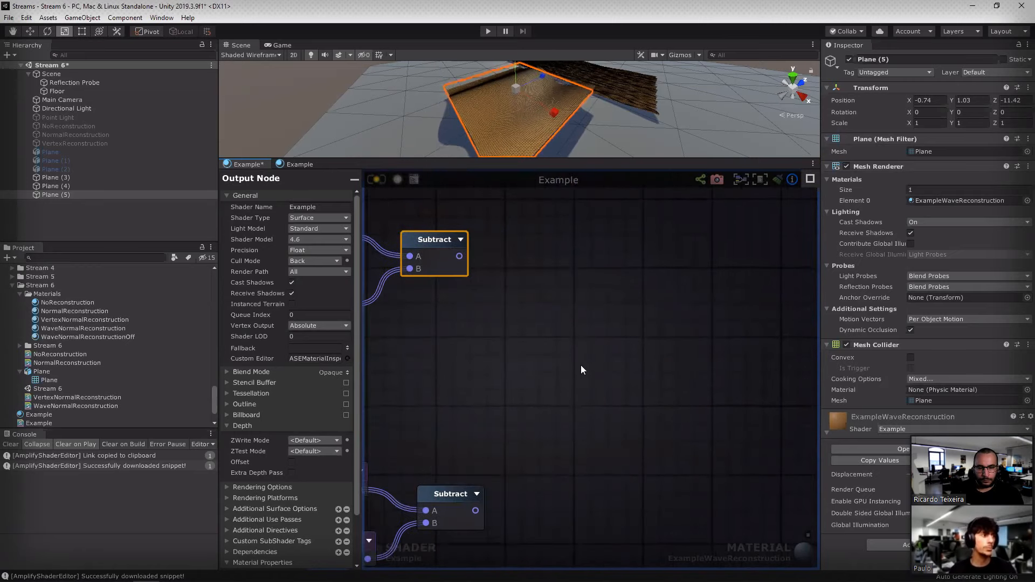
{"action": "left_click", "coordinate": [593, 370]}
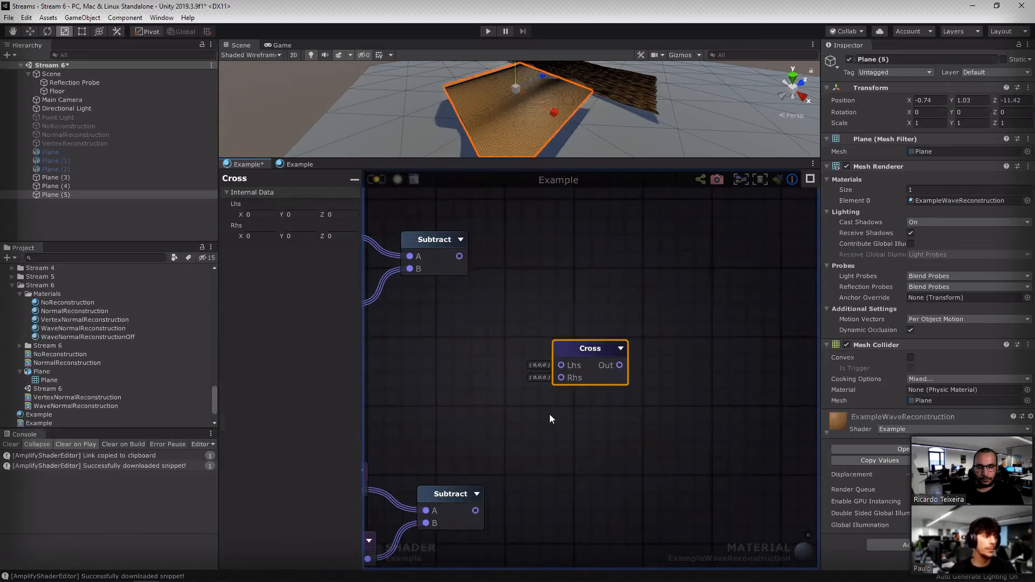
{"action": "middle_click_drag", "start_coordinate": [593, 504], "coordinate": [596, 288]}
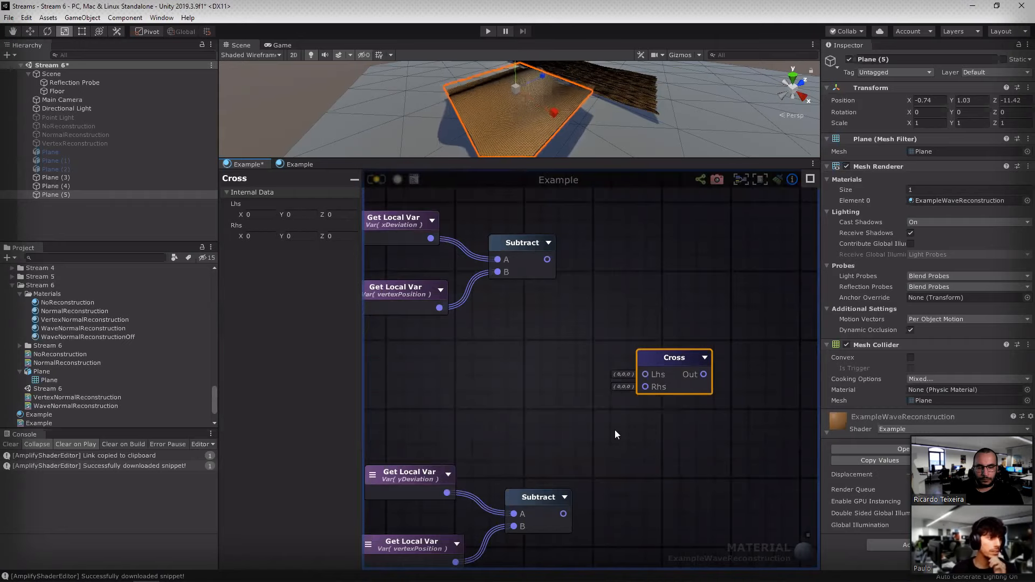
{"action": "left_click_drag", "start_coordinate": [645, 374], "coordinate": [563, 514]}
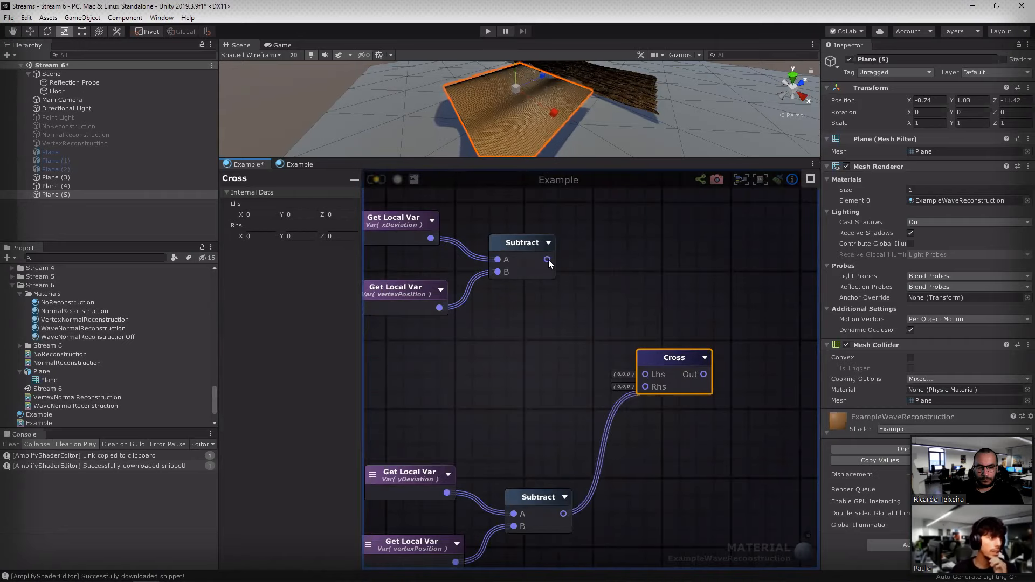
{"action": "left_click_drag", "start_coordinate": [547, 260], "coordinate": [648, 385]}
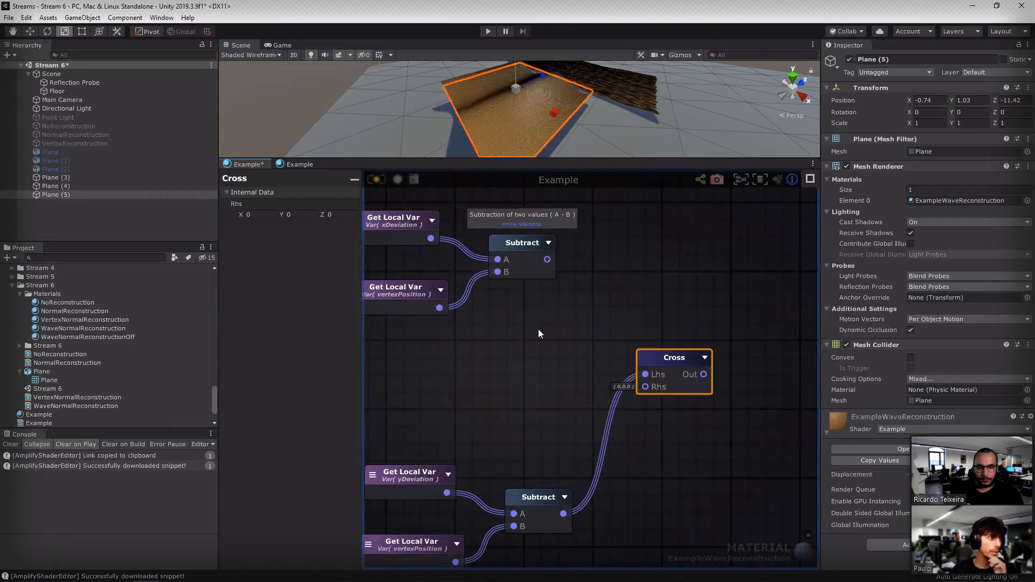
Step: Add a Normalize node fed by the Cross node's output and position it beside the Cross node
{"action": "scroll", "coordinate": [576, 323], "scroll_direction": "down", "scroll_amount": 4}
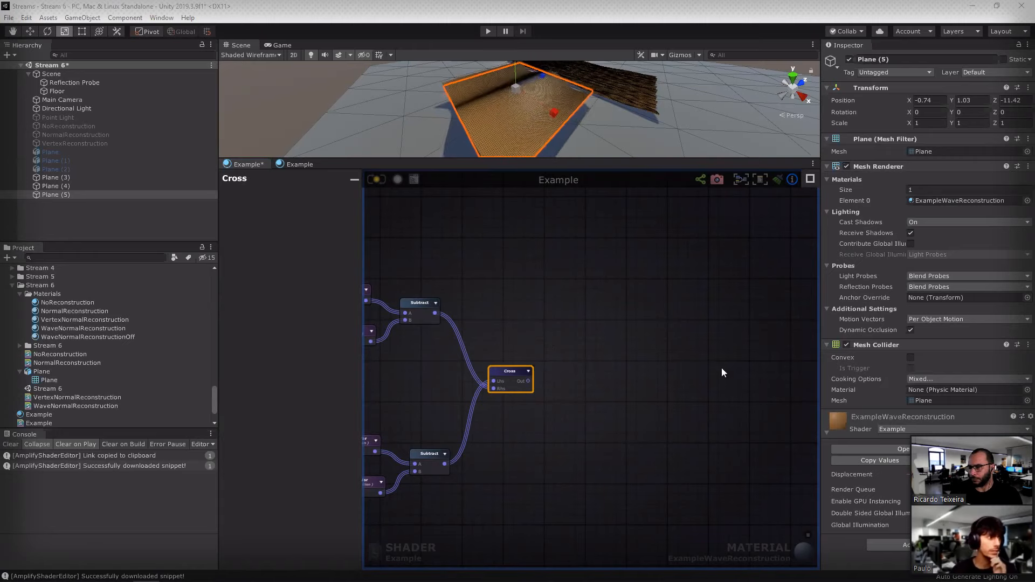
{"action": "middle_click_drag", "start_coordinate": [545, 372], "coordinate": [585, 398]}
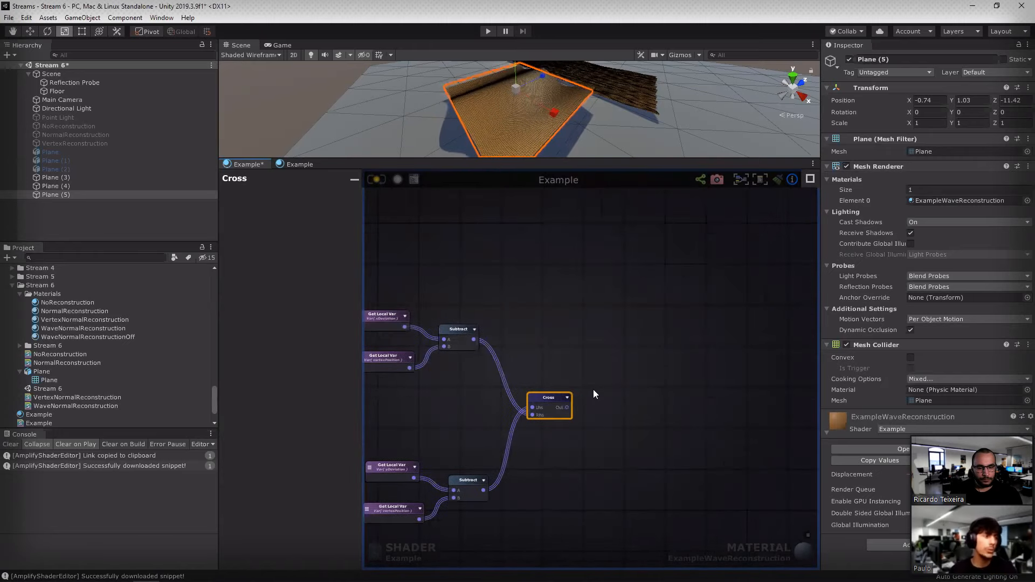
{"action": "scroll", "coordinate": [593, 390], "scroll_direction": "up", "scroll_amount": 4}
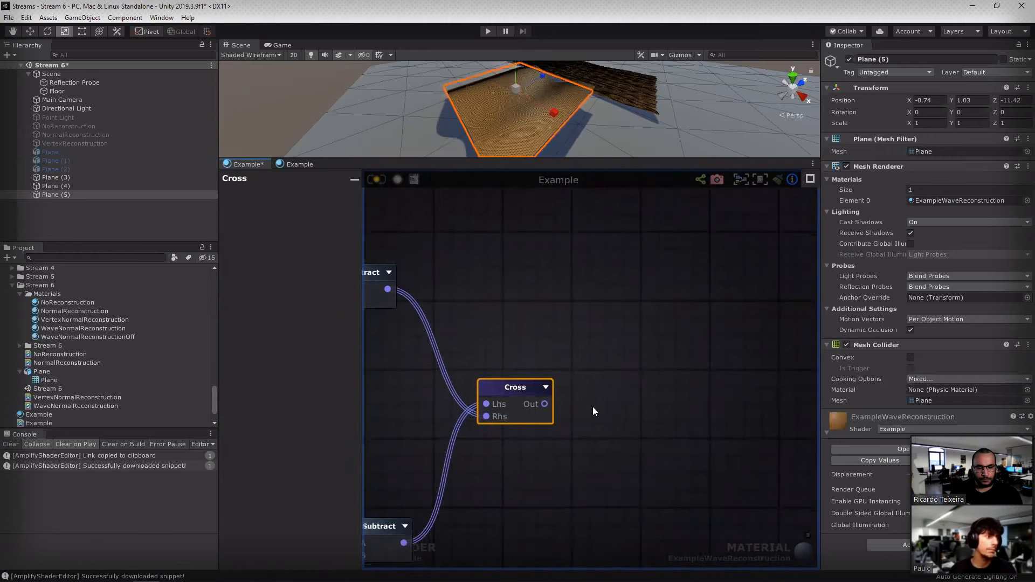
{"action": "left_click", "coordinate": [619, 399]}
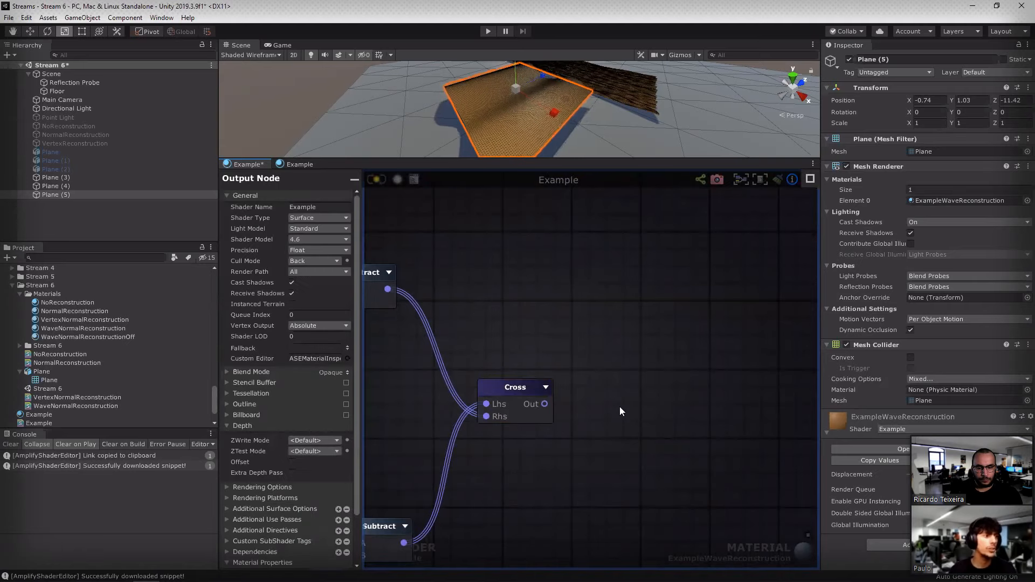
{"action": "left_click", "coordinate": [618, 409]}
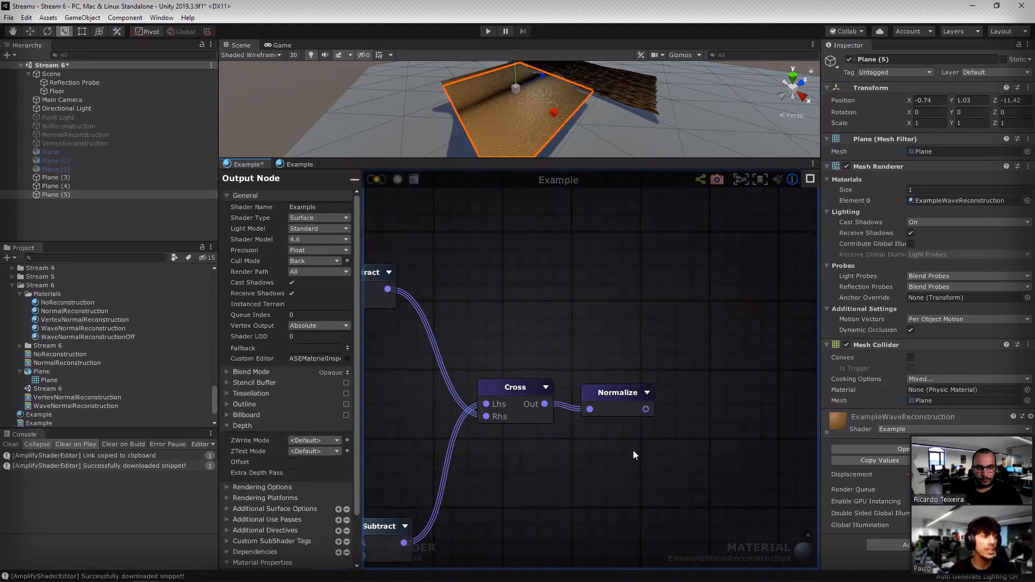
{"action": "left_click", "coordinate": [633, 399]}
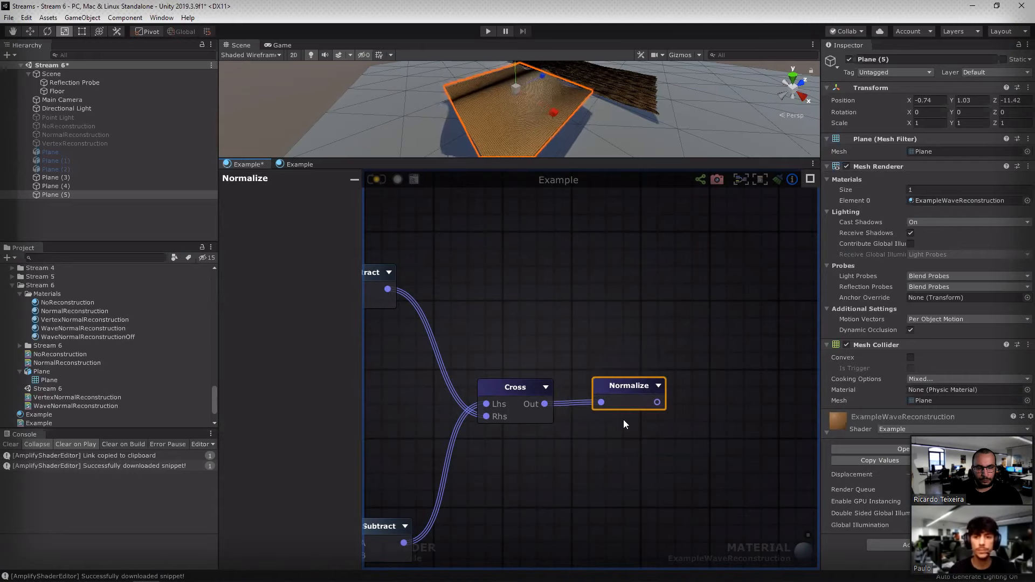
{"action": "left_click", "coordinate": [635, 426]}
{"action": "key", "text": "ctrl+z"}
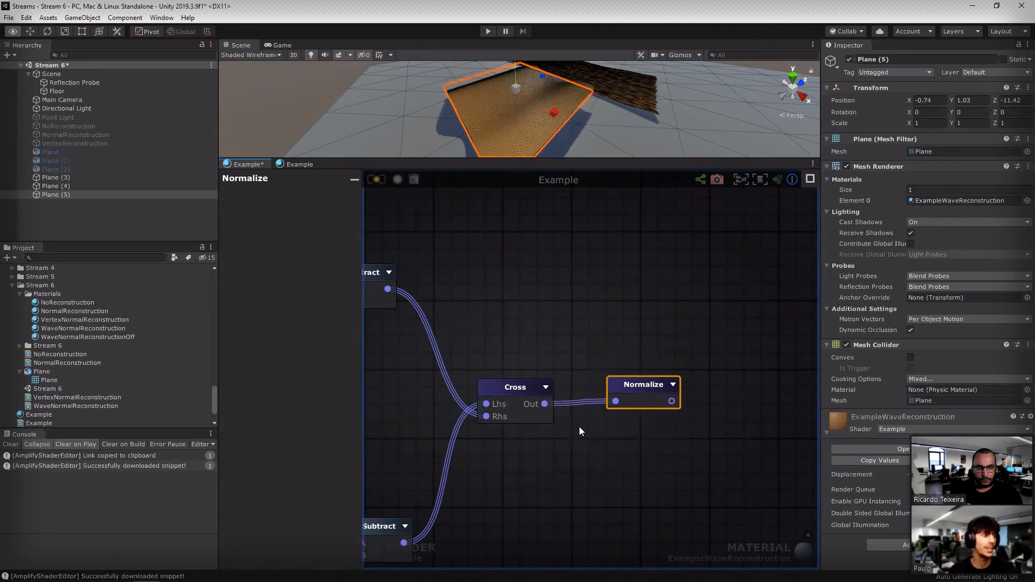
{"action": "scroll", "coordinate": [579, 426], "scroll_direction": "down", "scroll_amount": 5}
{"action": "scroll", "coordinate": [565, 408], "scroll_direction": "up", "scroll_amount": 4}
{"action": "scroll", "coordinate": [565, 409], "scroll_direction": "up", "scroll_amount": 1}
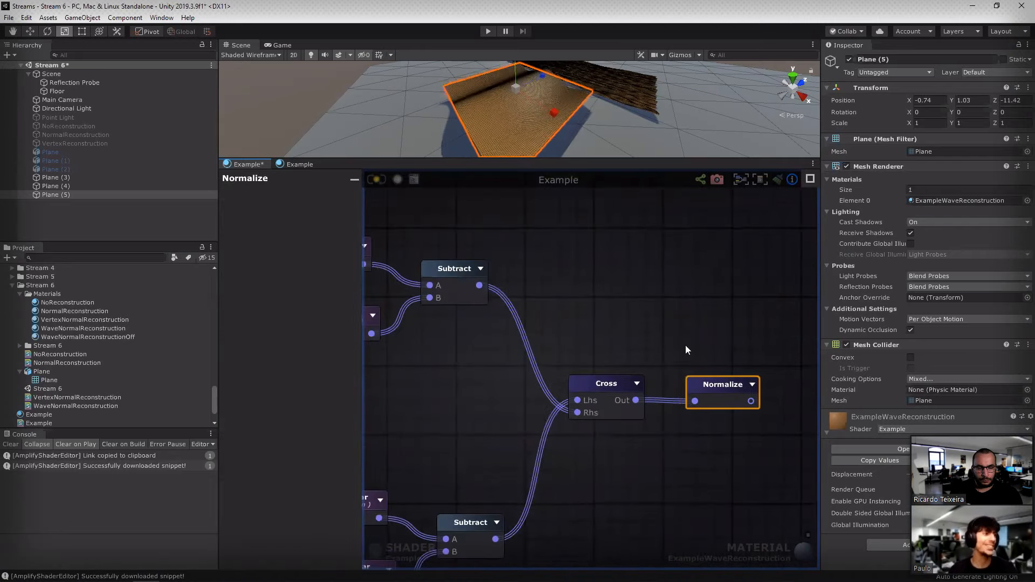
Step: Check the Normalize node's output preview, collapse it, and reselect the node at the end of the cross product chain
{"action": "scroll", "coordinate": [669, 387], "scroll_direction": "down", "scroll_amount": 4}
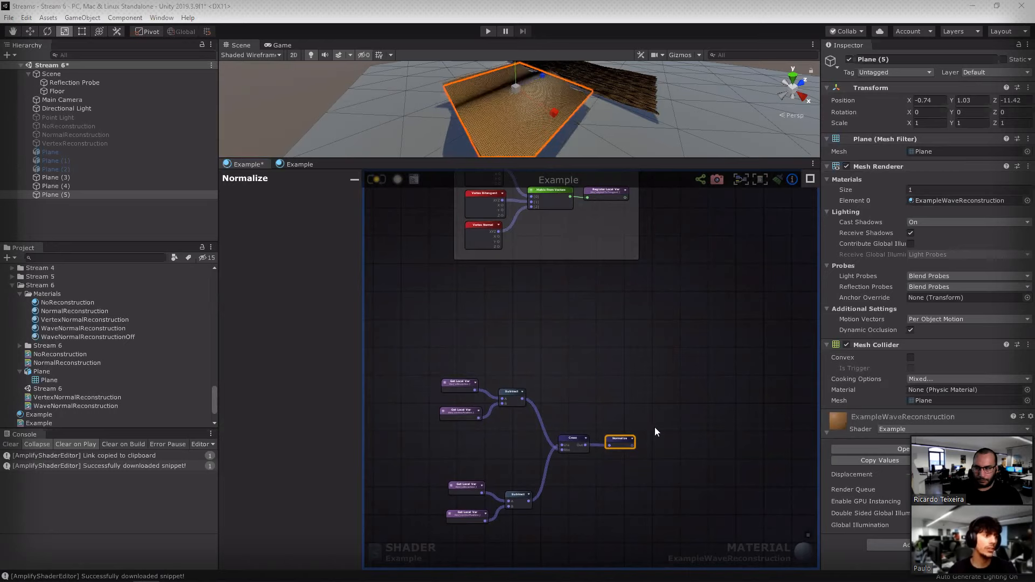
{"action": "scroll", "coordinate": [628, 454], "scroll_direction": "up", "scroll_amount": 4}
{"action": "left_click", "coordinate": [551, 487]}
{"action": "left_click", "coordinate": [636, 414]}
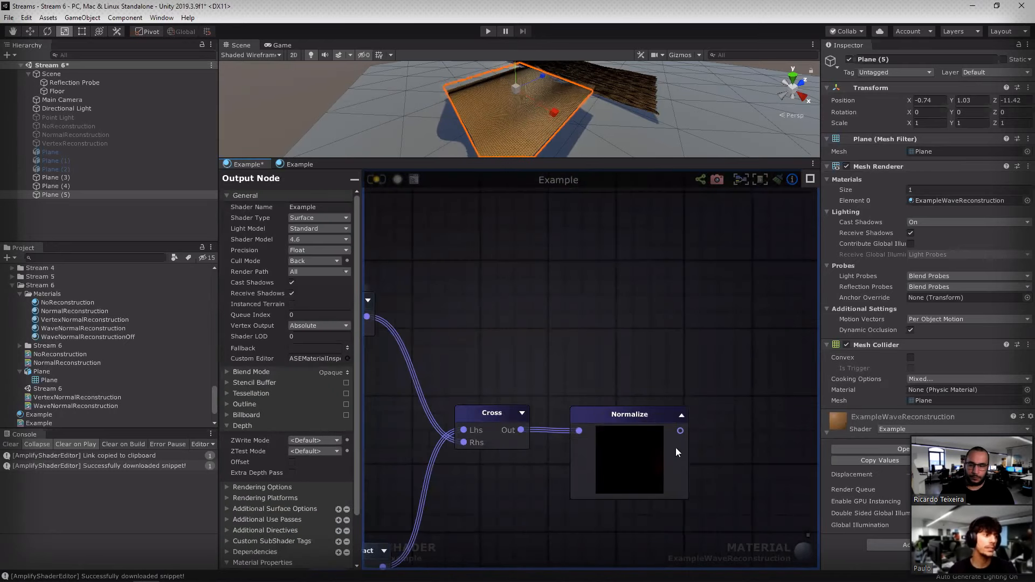
{"action": "scroll", "coordinate": [671, 431], "scroll_direction": "down", "scroll_amount": 2}
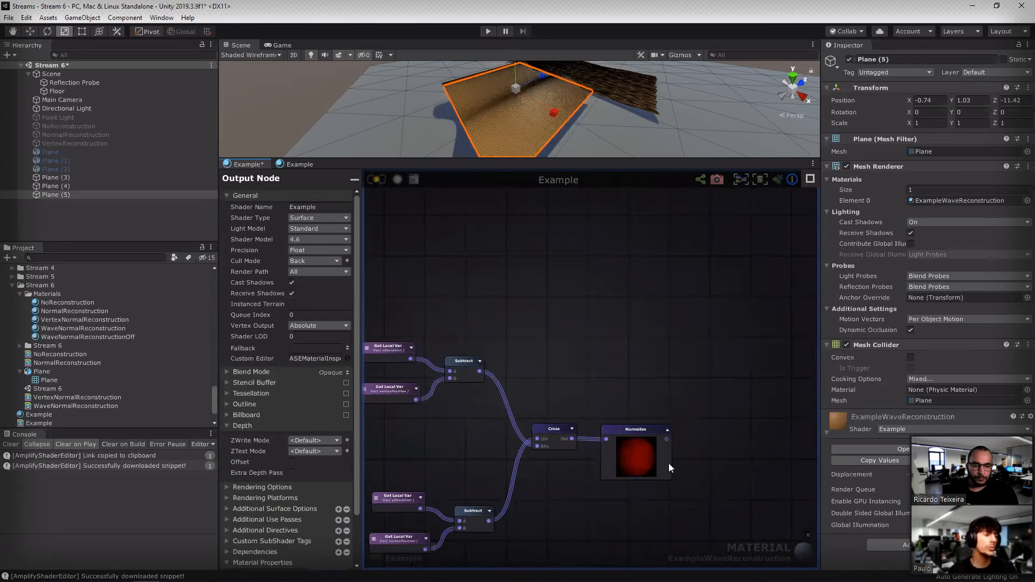
{"action": "scroll", "coordinate": [634, 465], "scroll_direction": "down", "scroll_amount": 3}
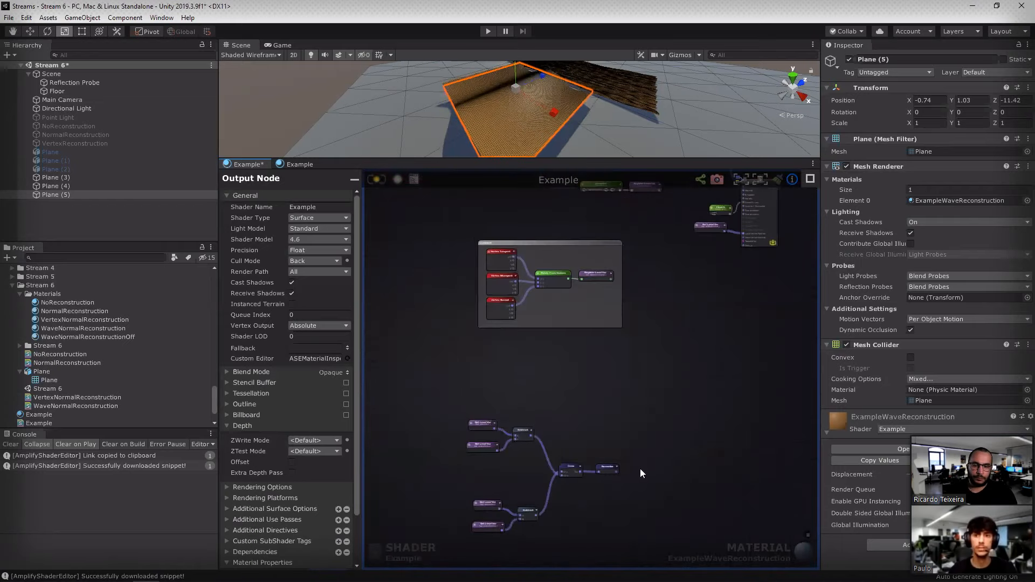
{"action": "scroll", "coordinate": [609, 485], "scroll_direction": "up", "scroll_amount": 5}
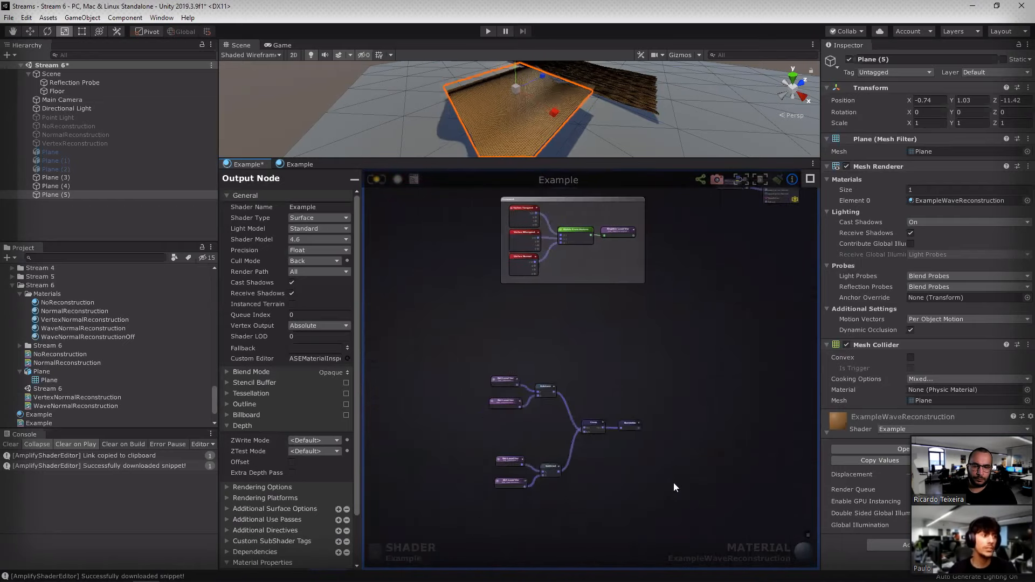
{"action": "left_click_drag", "start_coordinate": [565, 370], "coordinate": [674, 484]}
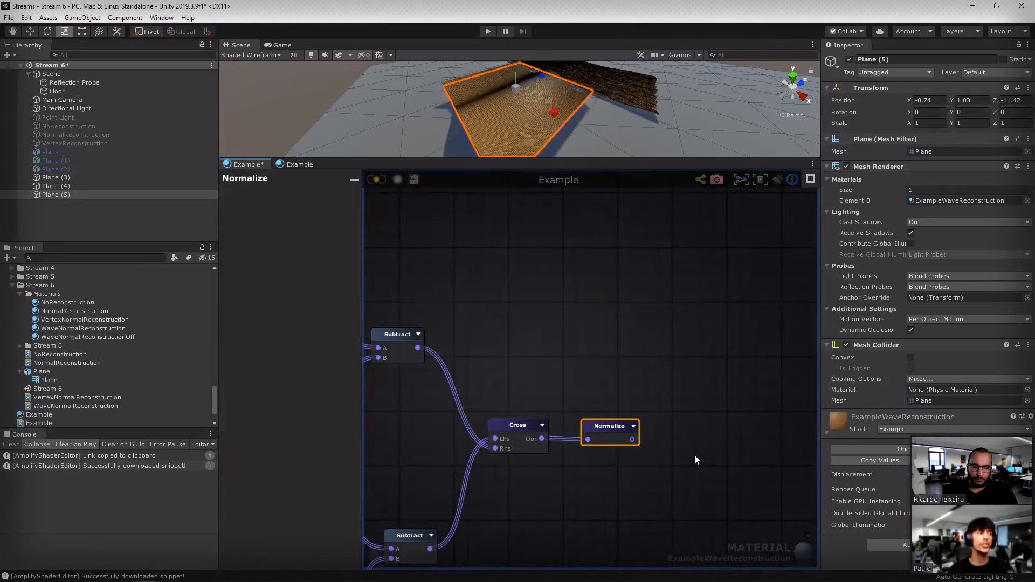
Step: Examine the Multiply group combining normalReconstruction with objectToTangent, and return to the Normalize node
{"action": "scroll", "coordinate": [582, 419], "scroll_direction": "down", "scroll_amount": 4}
{"action": "middle_click_drag", "start_coordinate": [798, 218], "coordinate": [693, 344]}
{"action": "scroll", "coordinate": [648, 339], "scroll_direction": "down", "scroll_amount": 2}
{"action": "scroll", "coordinate": [663, 372], "scroll_direction": "down", "scroll_amount": 3}
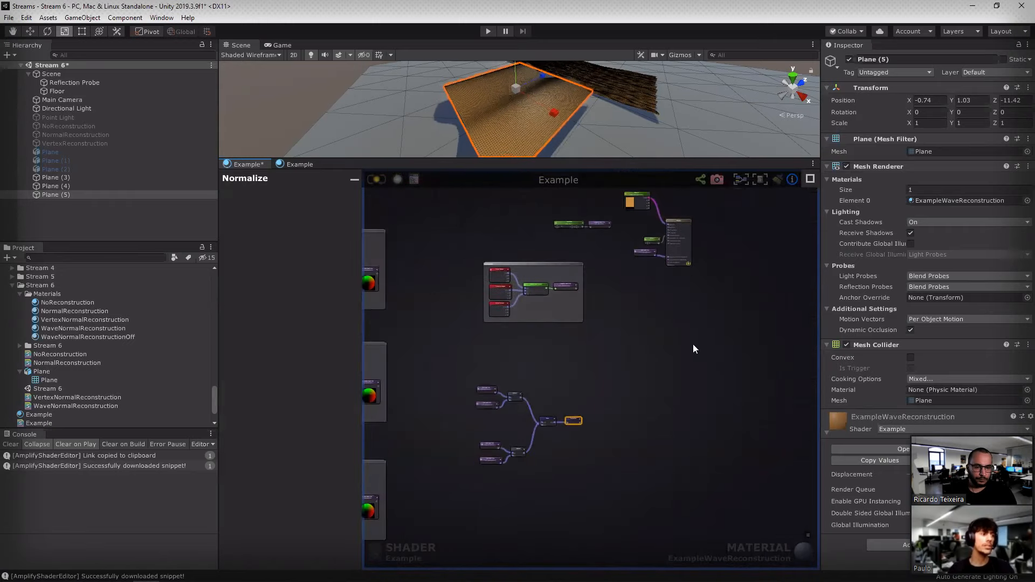
{"action": "middle_click_drag", "start_coordinate": [636, 528], "coordinate": [631, 394]}
{"action": "scroll", "coordinate": [637, 426], "scroll_direction": "up", "scroll_amount": 3}
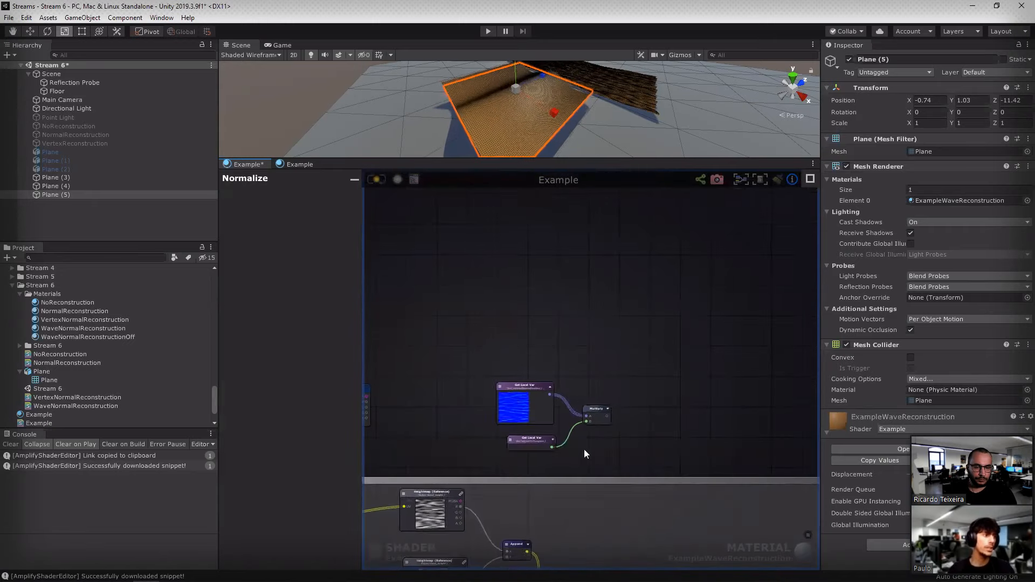
{"action": "scroll", "coordinate": [584, 449], "scroll_direction": "up", "scroll_amount": 4}
{"action": "middle_click_drag", "start_coordinate": [487, 439], "coordinate": [551, 438]}
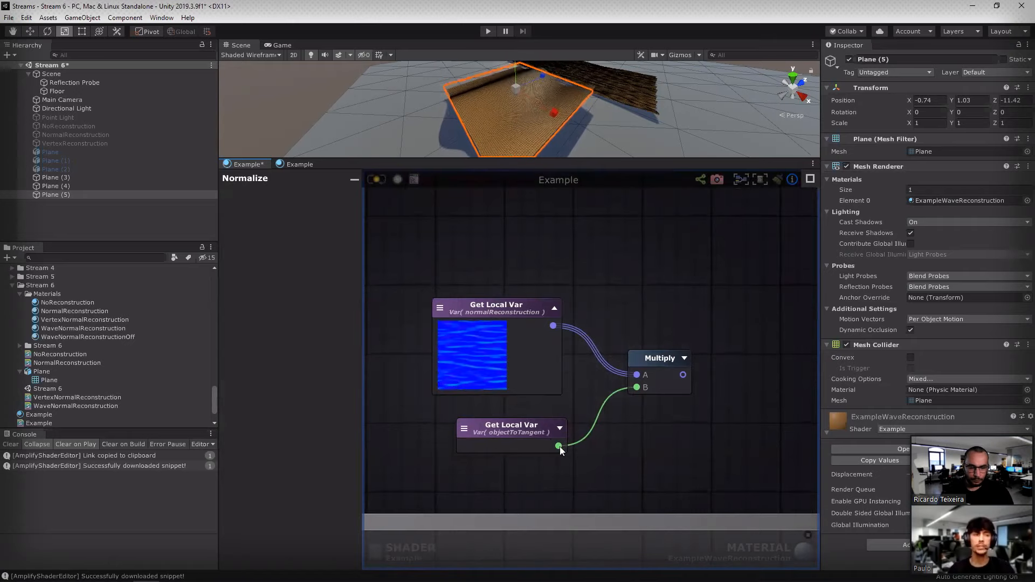
{"action": "key", "text": "f"}
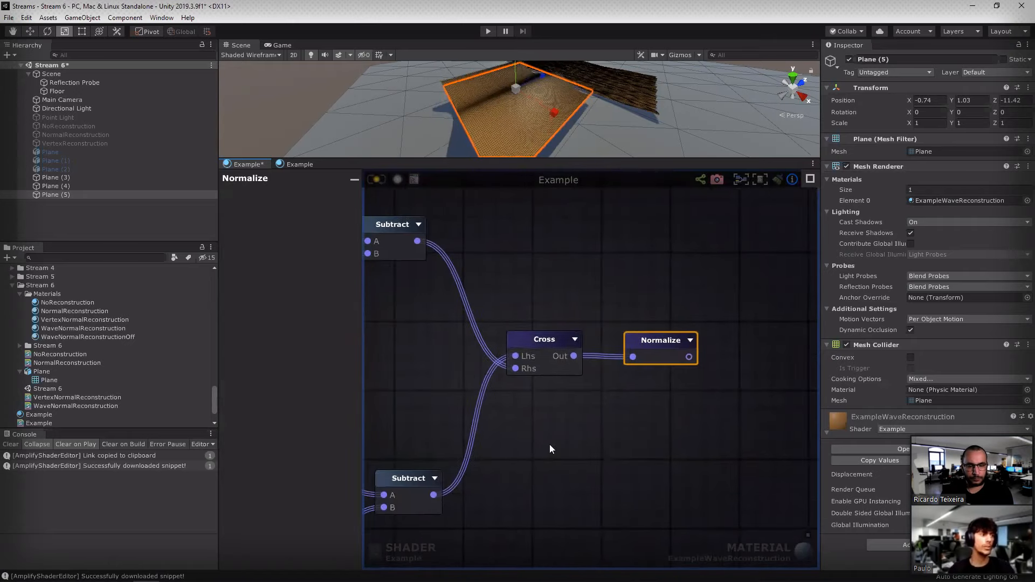
Step: Examine the commented groups that add deviation to the tangent-space vertex position on X and Y
{"action": "scroll", "coordinate": [541, 522], "scroll_direction": "down", "scroll_amount": 3}
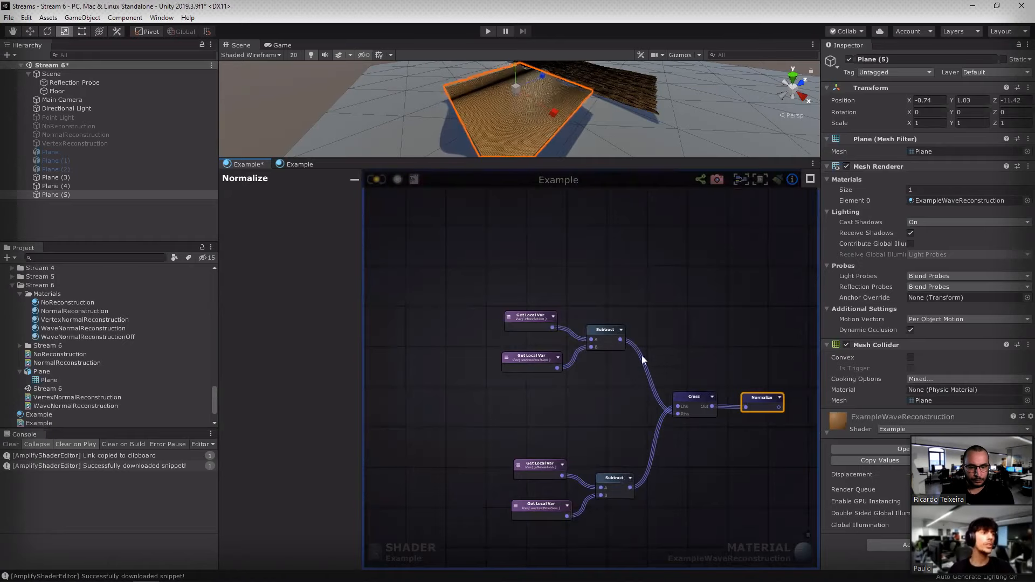
{"action": "scroll", "coordinate": [704, 315], "scroll_direction": "down", "scroll_amount": 5}
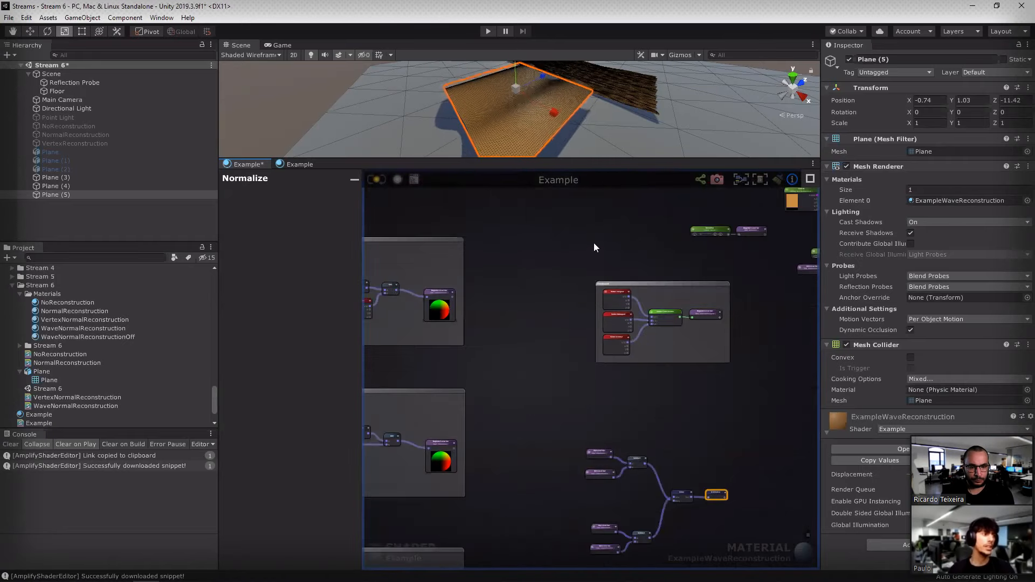
{"action": "scroll", "coordinate": [580, 285], "scroll_direction": "up", "scroll_amount": 5}
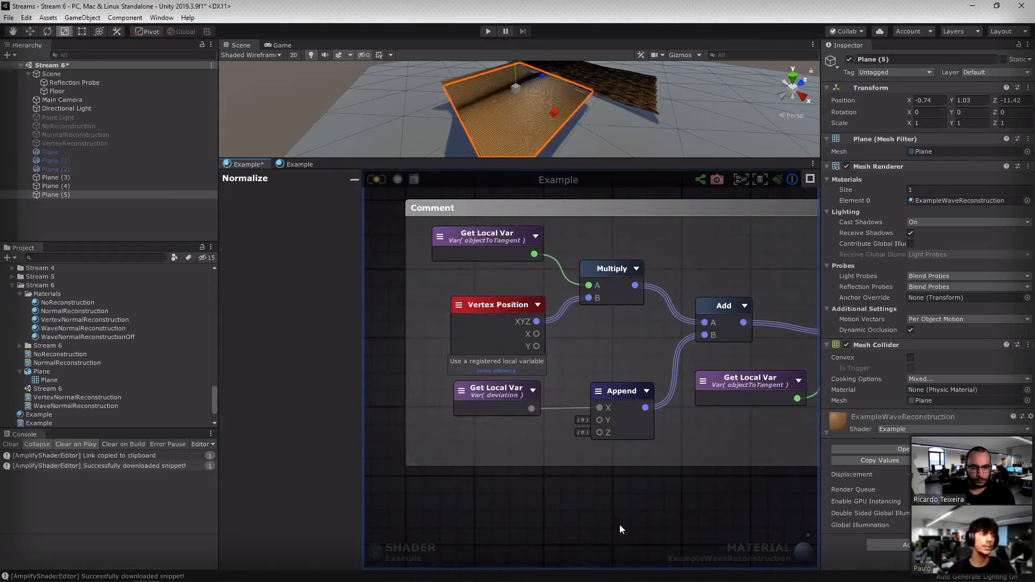
{"action": "scroll", "coordinate": [539, 451], "scroll_direction": "down", "scroll_amount": 4}
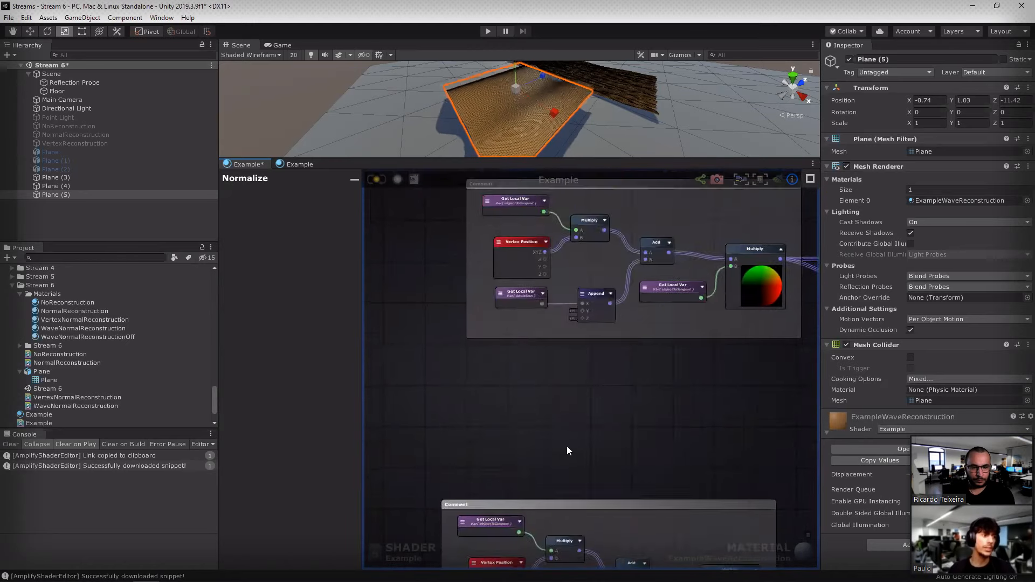
{"action": "scroll", "coordinate": [568, 446], "scroll_direction": "up", "scroll_amount": 3}
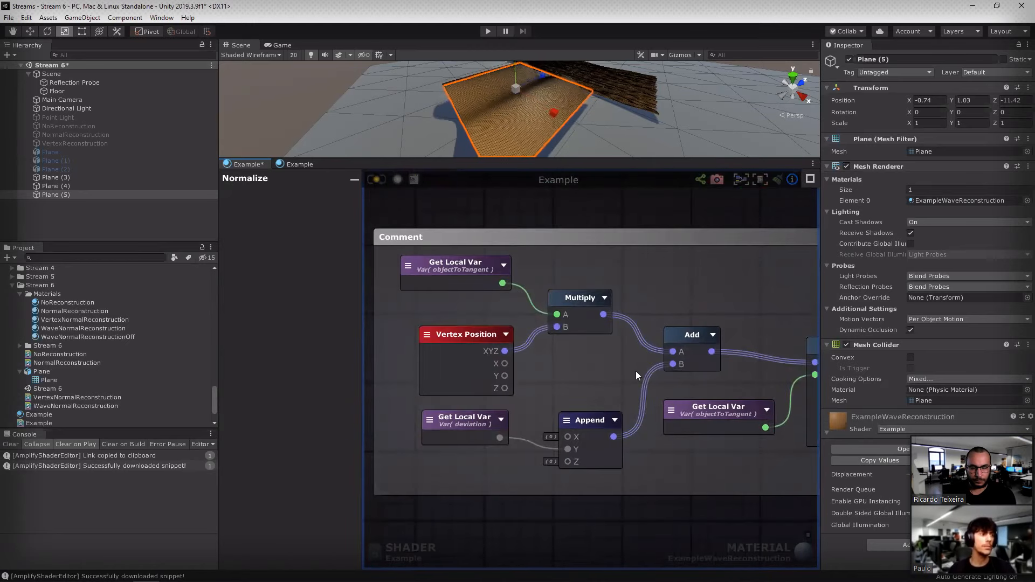
{"action": "middle_click_drag", "start_coordinate": [639, 384], "coordinate": [437, 388]}
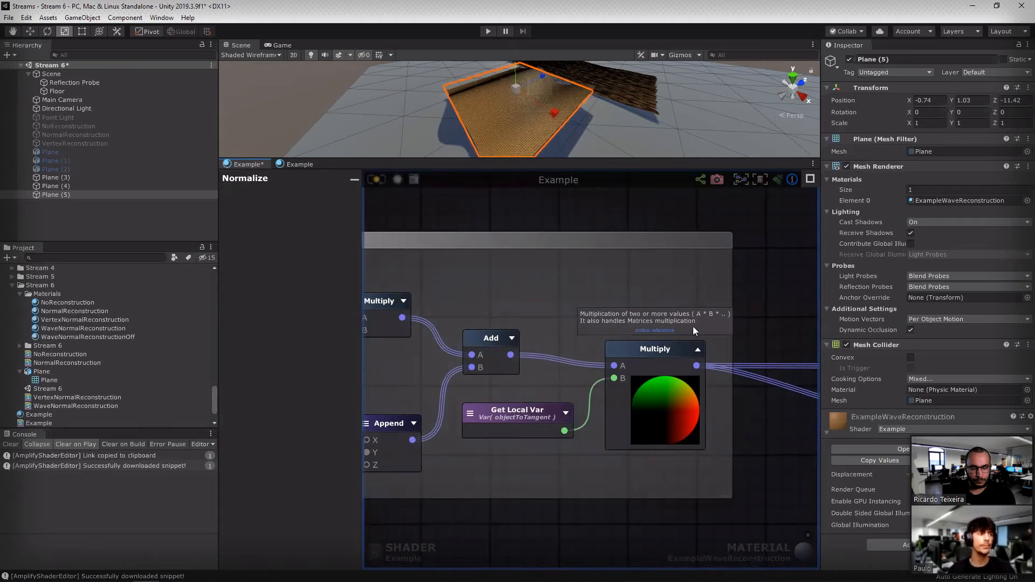
{"action": "scroll", "coordinate": [599, 418], "scroll_direction": "down", "scroll_amount": 8}
Step: Move the Get Local Var, Subtract, Cross and Normalize nodes together towards the output node, and enlarge the Scene view in Shaded mode
{"action": "middle_click_drag", "start_coordinate": [792, 304], "coordinate": [514, 401]}
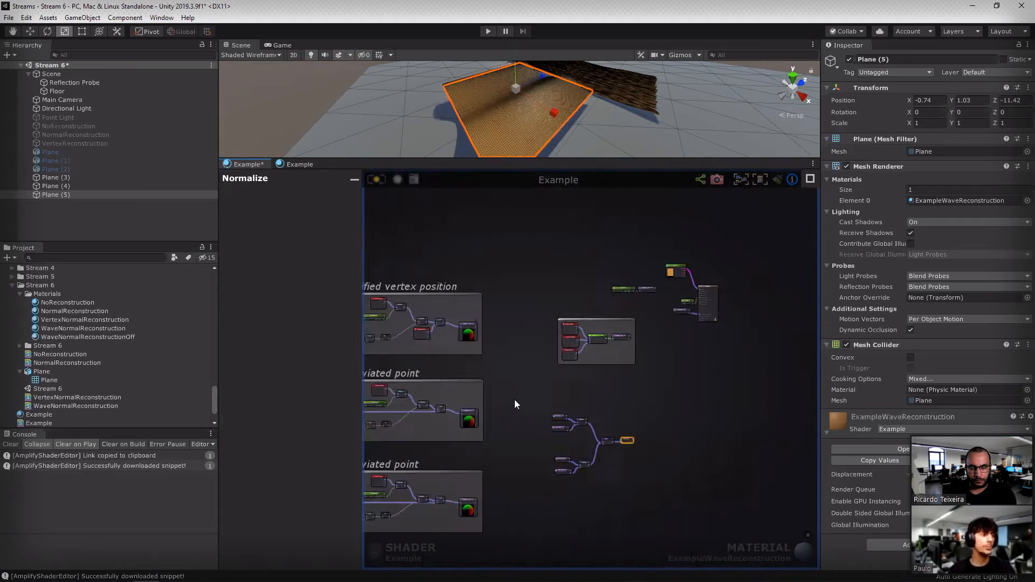
{"action": "scroll", "coordinate": [680, 414], "scroll_direction": "up", "scroll_amount": 1}
{"action": "left_click_drag", "start_coordinate": [514, 505], "coordinate": [631, 397]}
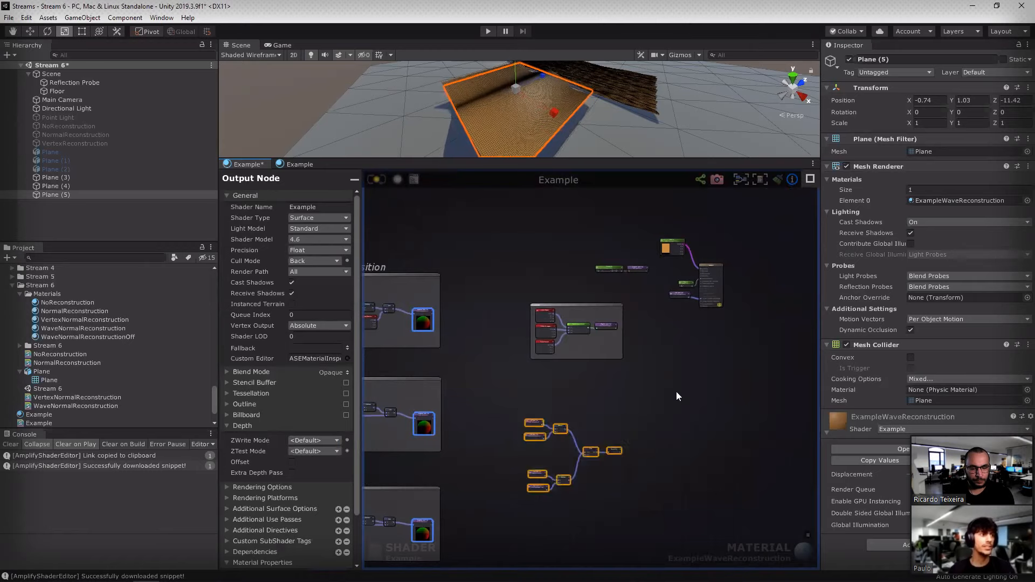
{"action": "left_click_drag", "start_coordinate": [591, 451], "coordinate": [620, 427]}
{"action": "scroll", "coordinate": [442, 254], "scroll_direction": "up", "scroll_amount": 1}
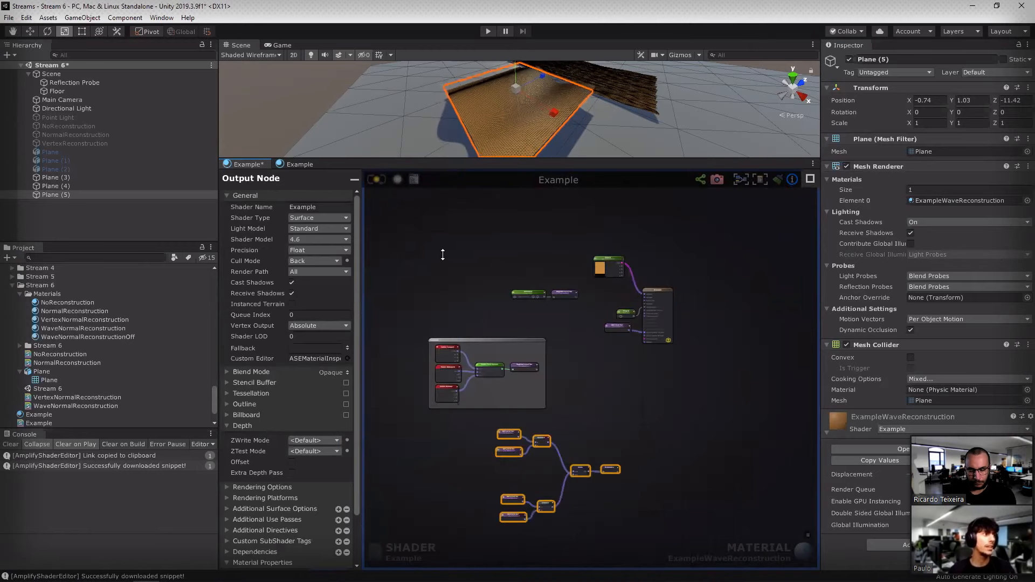
{"action": "left_click_drag", "start_coordinate": [241, 159], "coordinate": [261, 239]}
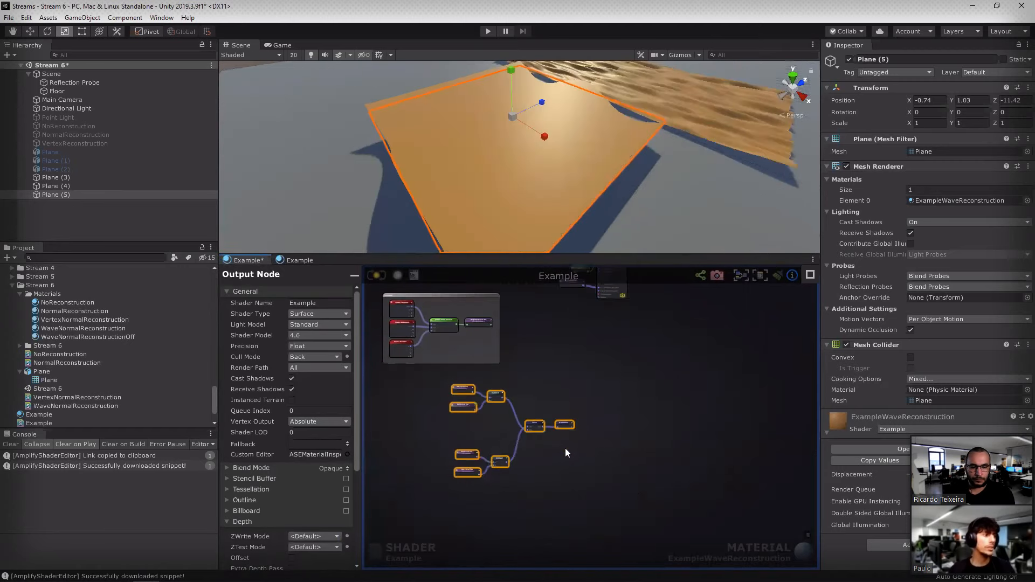
Step: Connect the Normalize output to the output node's Local Vertex Normal input, update the shader, and check the plane's shading in the scene
{"action": "middle_click_drag", "start_coordinate": [565, 448], "coordinate": [565, 452]}
{"action": "scroll", "coordinate": [565, 451], "scroll_direction": "up", "scroll_amount": 8}
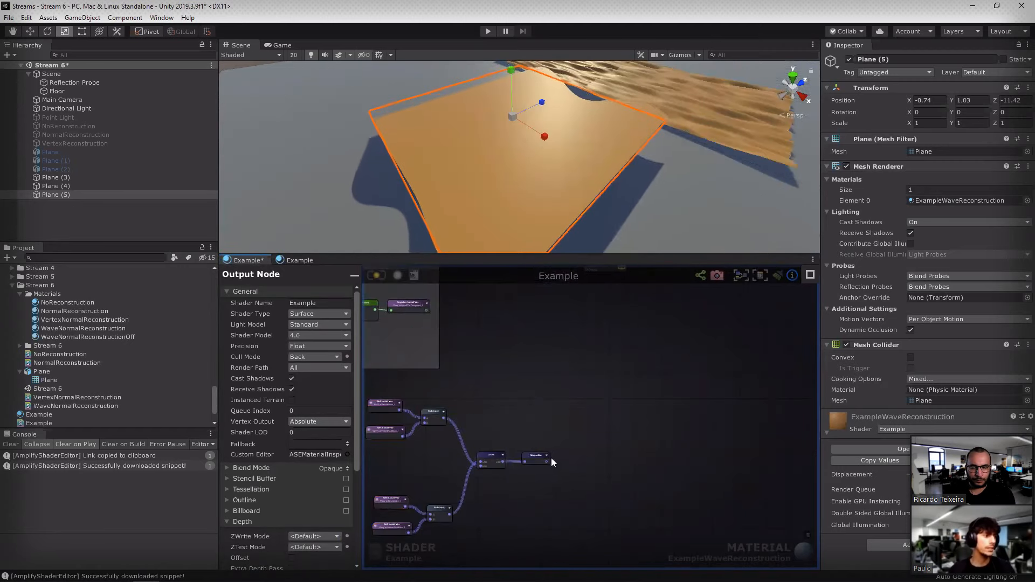
{"action": "scroll", "coordinate": [555, 431], "scroll_direction": "down", "scroll_amount": 8}
{"action": "scroll", "coordinate": [561, 369], "scroll_direction": "up", "scroll_amount": 6}
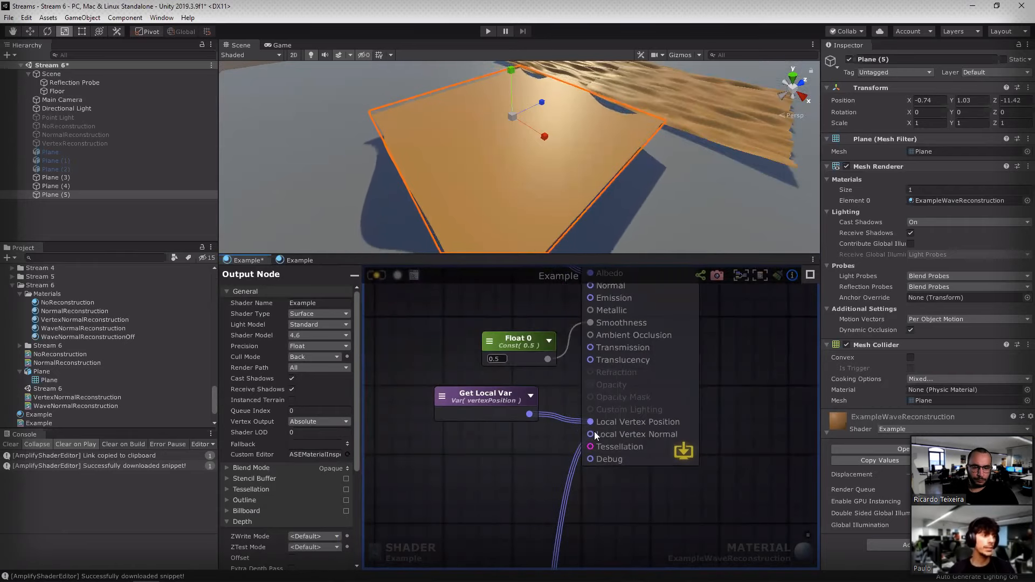
{"action": "left_click_drag", "start_coordinate": [594, 431], "coordinate": [591, 434]}
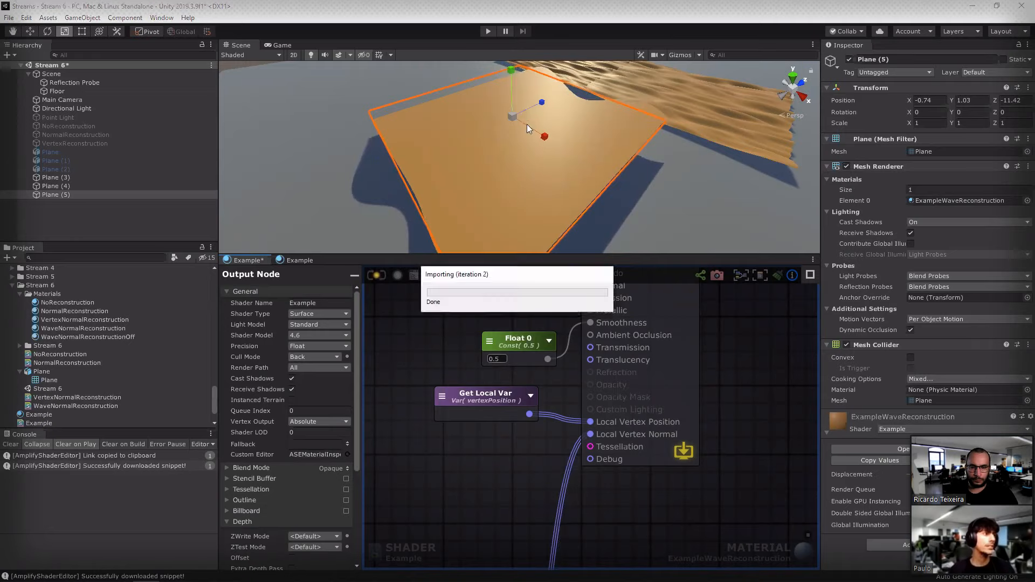
{"action": "left_click_drag", "start_coordinate": [528, 128], "coordinate": [605, 190], "text": "alt"}
{"action": "scroll", "coordinate": [598, 172], "scroll_direction": "down", "scroll_amount": 4}
{"action": "scroll", "coordinate": [597, 172], "scroll_direction": "up", "scroll_amount": 4}
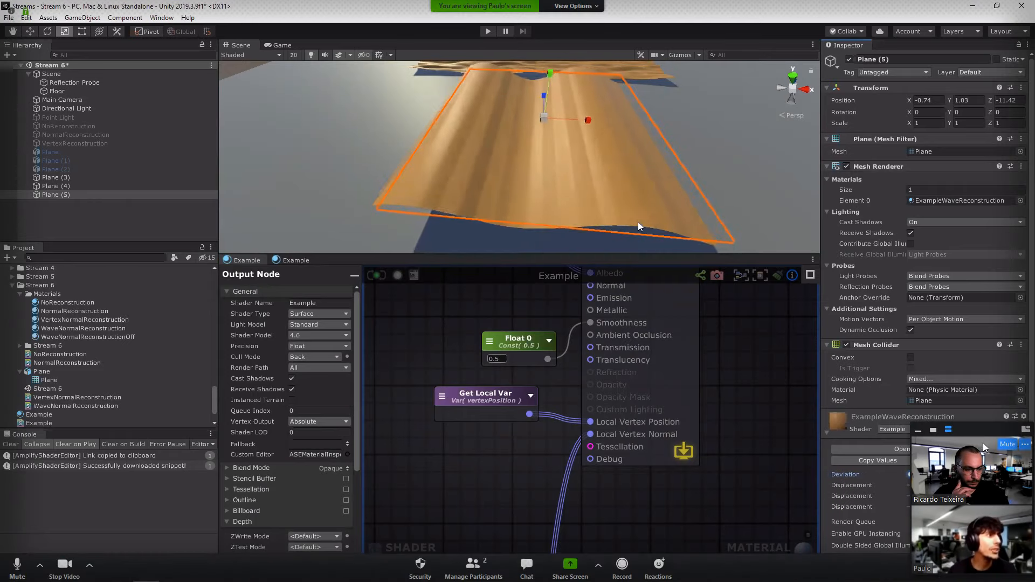
Step: Set the Deviation property's minimum to 0.001 and the material's Deviation value to 0.05
{"action": "left_click_drag", "start_coordinate": [985, 447], "coordinate": [86, 390]}
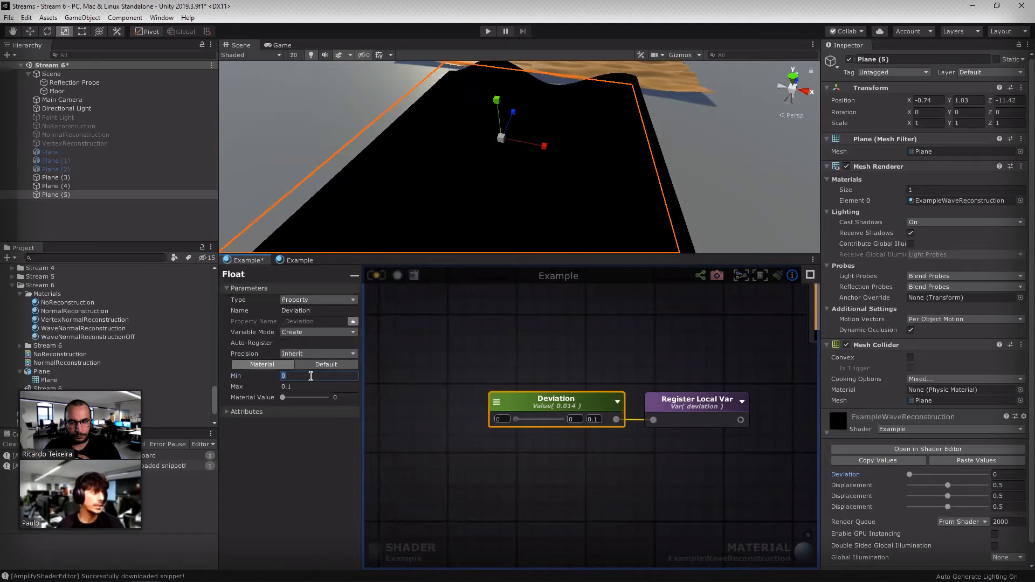
{"action": "type", "text": ".001"}
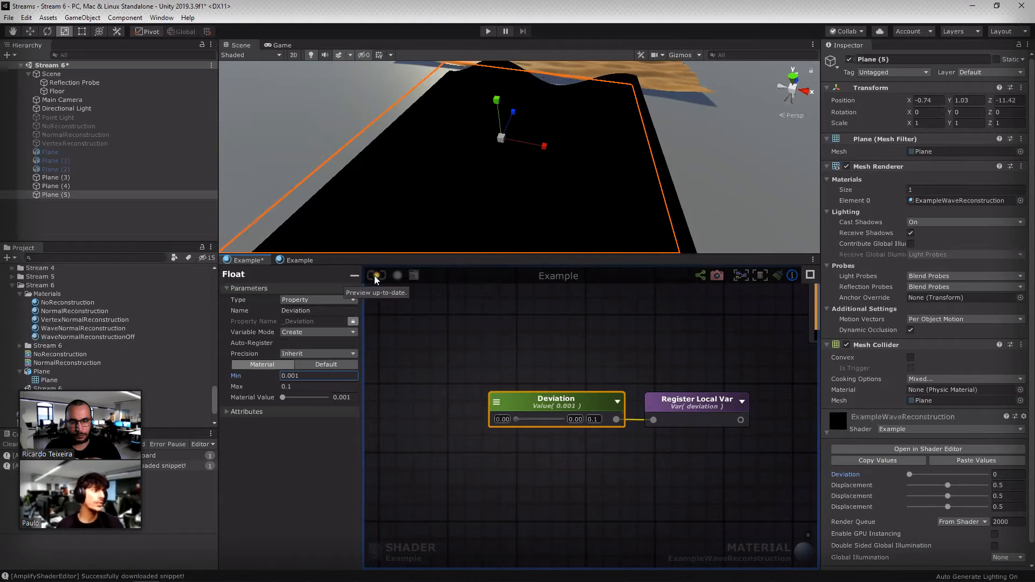
{"action": "left_click_drag", "start_coordinate": [909, 475], "coordinate": [958, 478]}
{"action": "left_click", "coordinate": [1008, 476]}
{"action": "type", "text": "0.05"}
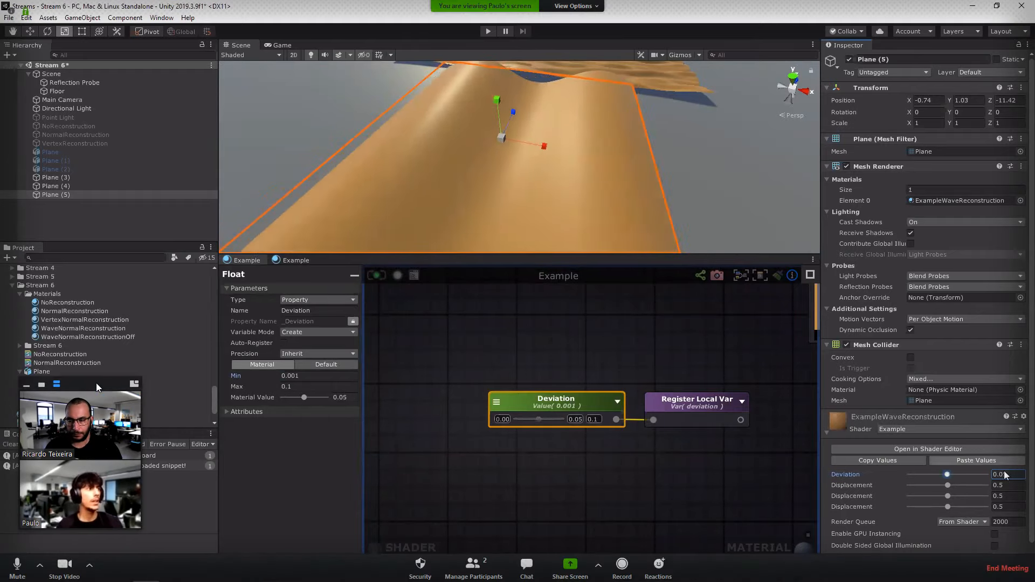
Step: Inspect the shading of the wave plane in the Scene view from farther away and from several angles
{"action": "left_click_drag", "start_coordinate": [667, 170], "coordinate": [723, 155], "text": "alt"}
{"action": "scroll", "coordinate": [593, 164], "scroll_direction": "down", "scroll_amount": 5}
{"action": "left_click_drag", "start_coordinate": [593, 164], "coordinate": [604, 171], "text": "alt"}
{"action": "left_click_drag", "start_coordinate": [96, 383], "coordinate": [1034, 401]}
{"action": "left_click_drag", "start_coordinate": [605, 171], "coordinate": [623, 185], "text": "alt"}
{"action": "left_click_drag", "start_coordinate": [1034, 401], "coordinate": [979, 419]}
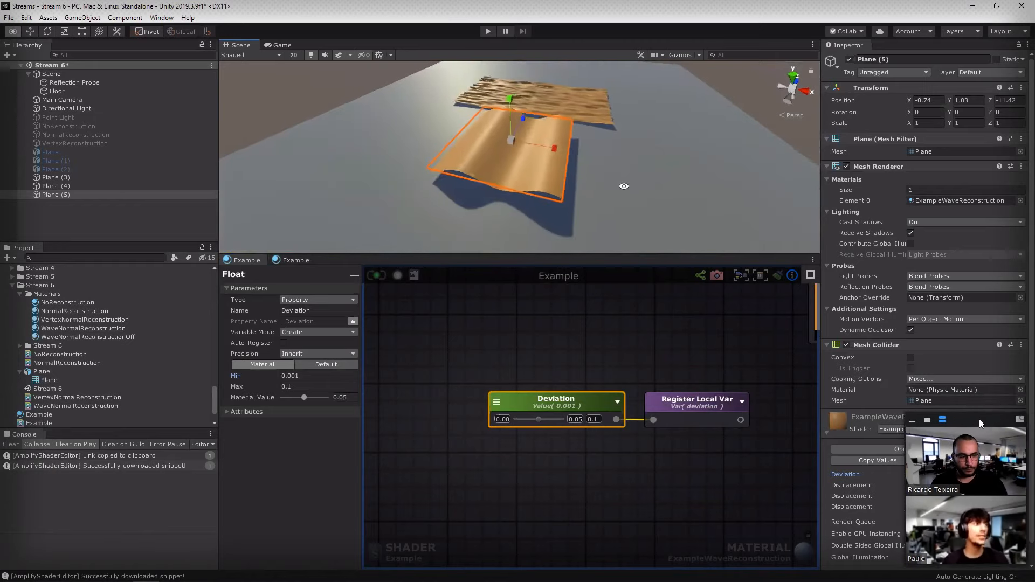
{"action": "left_click_drag", "start_coordinate": [624, 185], "coordinate": [624, 186], "text": "alt"}
{"action": "left_click_drag", "start_coordinate": [979, 419], "coordinate": [979, 417]}
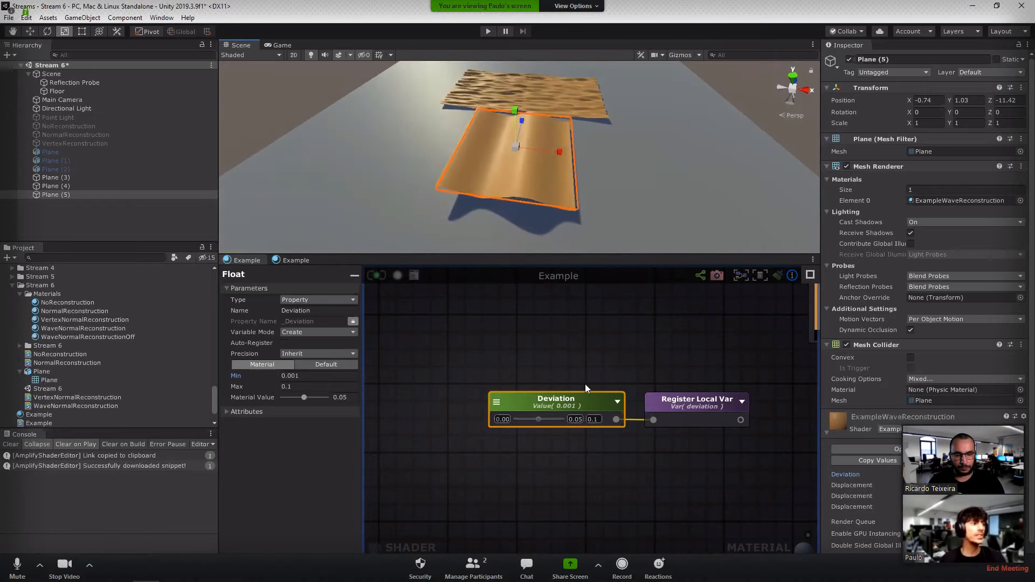
Step: Examine the wave displacement nodes in the modified vertex position group and compare them with the x deviated point group
{"action": "scroll", "coordinate": [585, 384], "scroll_direction": "down", "scroll_amount": 8}
{"action": "scroll", "coordinate": [589, 449], "scroll_direction": "down", "scroll_amount": 2}
{"action": "middle_click_drag", "start_coordinate": [629, 489], "coordinate": [623, 373]}
{"action": "scroll", "coordinate": [623, 373], "scroll_direction": "down", "scroll_amount": 1}
{"action": "middle_click_drag", "start_coordinate": [626, 451], "coordinate": [600, 403]}
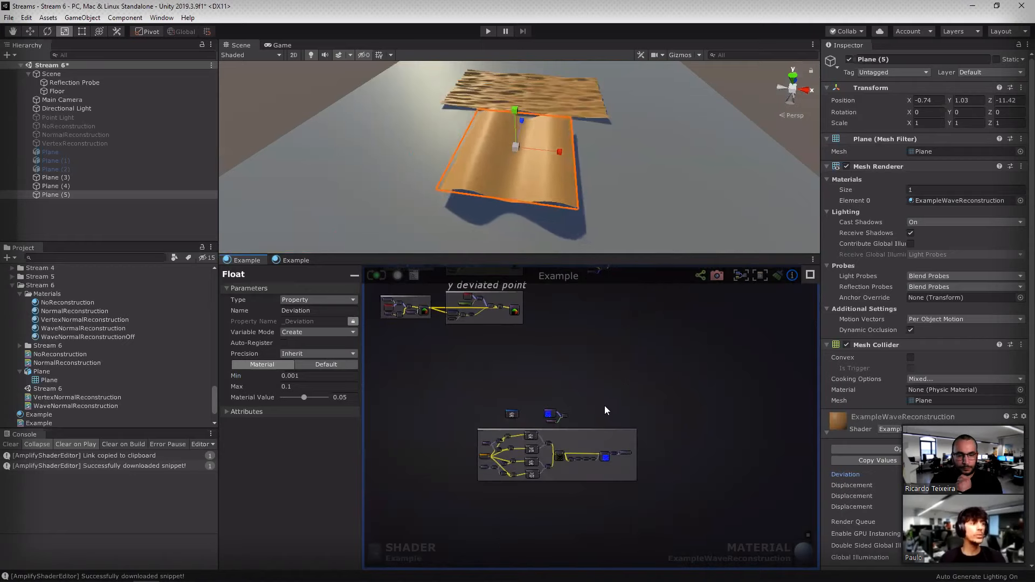
{"action": "middle_click_drag", "start_coordinate": [539, 346], "coordinate": [583, 498]}
{"action": "scroll", "coordinate": [497, 371], "scroll_direction": "up", "scroll_amount": 5}
{"action": "scroll", "coordinate": [500, 371], "scroll_direction": "up", "scroll_amount": 2}
{"action": "scroll", "coordinate": [549, 353], "scroll_direction": "up", "scroll_amount": 5}
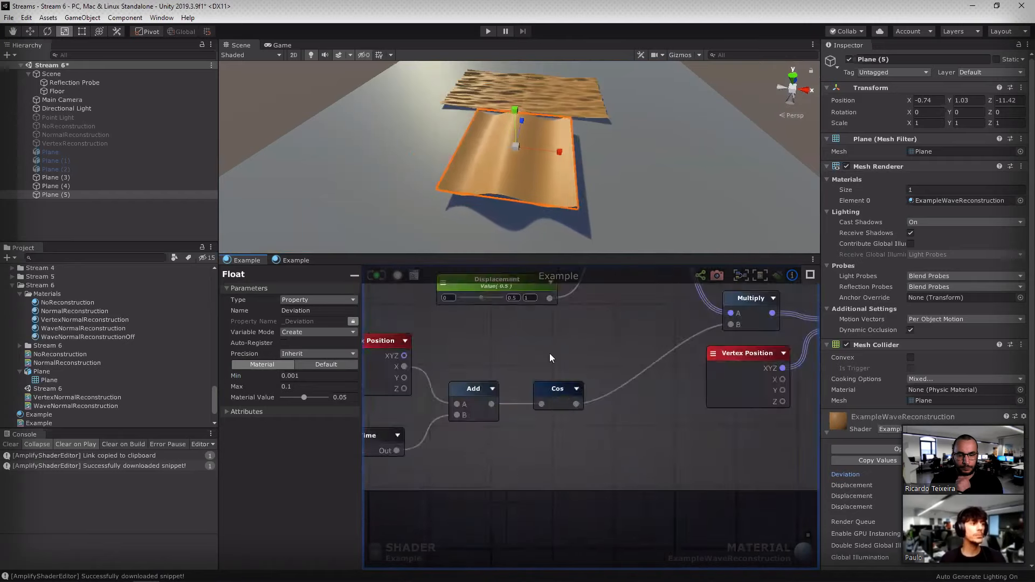
{"action": "scroll", "coordinate": [549, 353], "scroll_direction": "down", "scroll_amount": 2}
{"action": "middle_click_drag", "start_coordinate": [549, 354], "coordinate": [545, 413]}
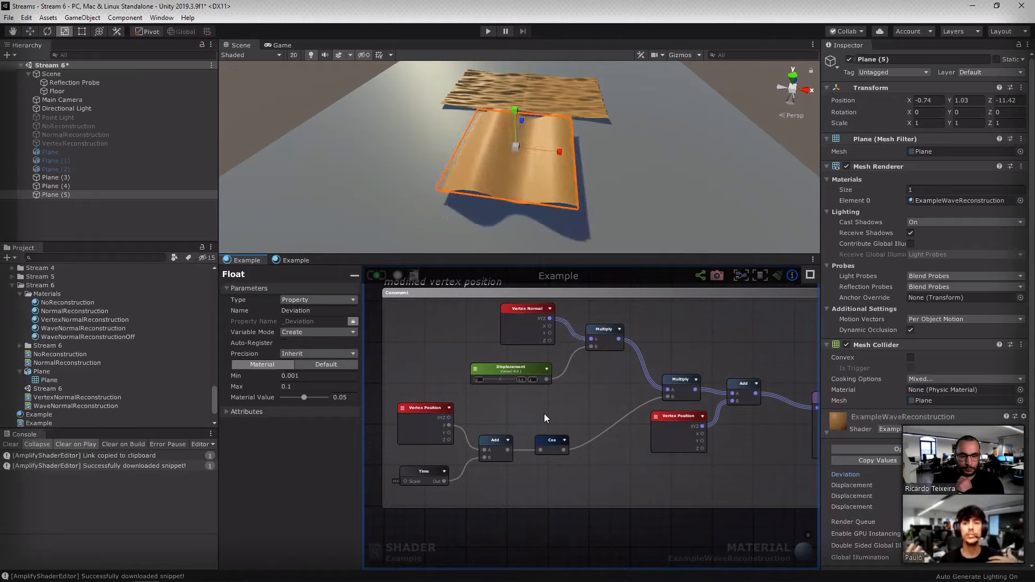
{"action": "scroll", "coordinate": [586, 448], "scroll_direction": "up", "scroll_amount": 4}
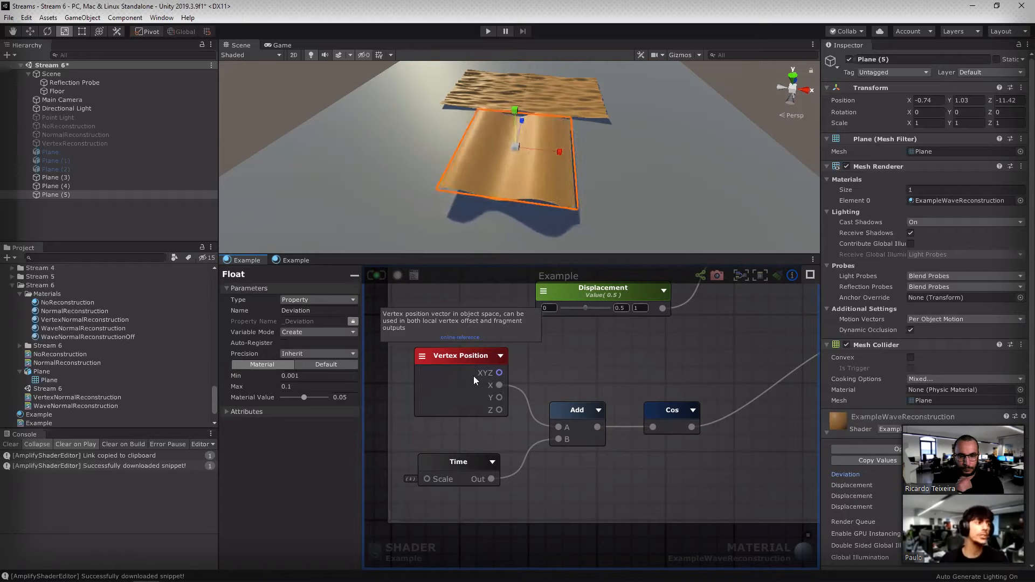
{"action": "scroll", "coordinate": [469, 366], "scroll_direction": "down", "scroll_amount": 4}
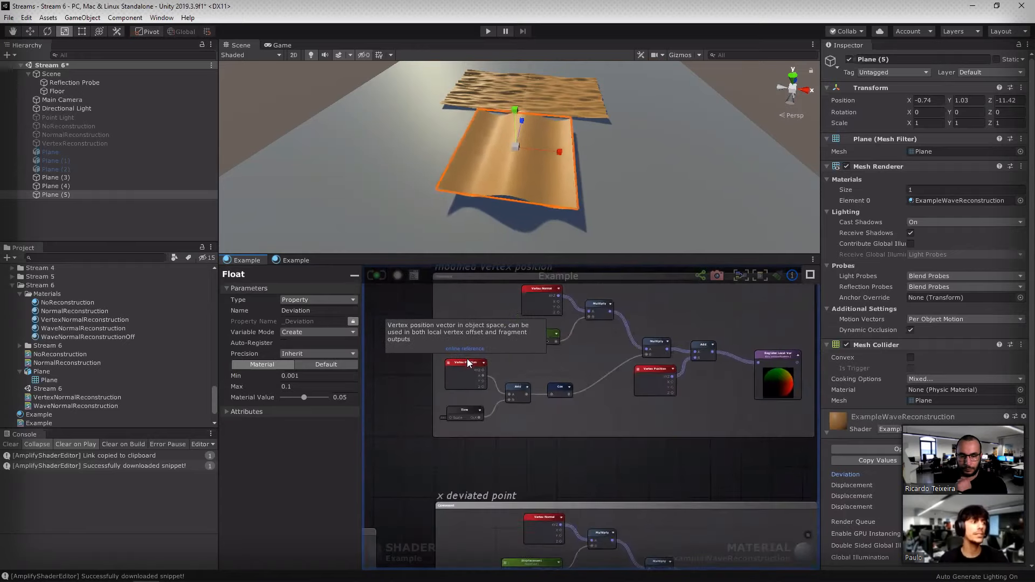
{"action": "middle_click_drag", "start_coordinate": [640, 505], "coordinate": [613, 358]}
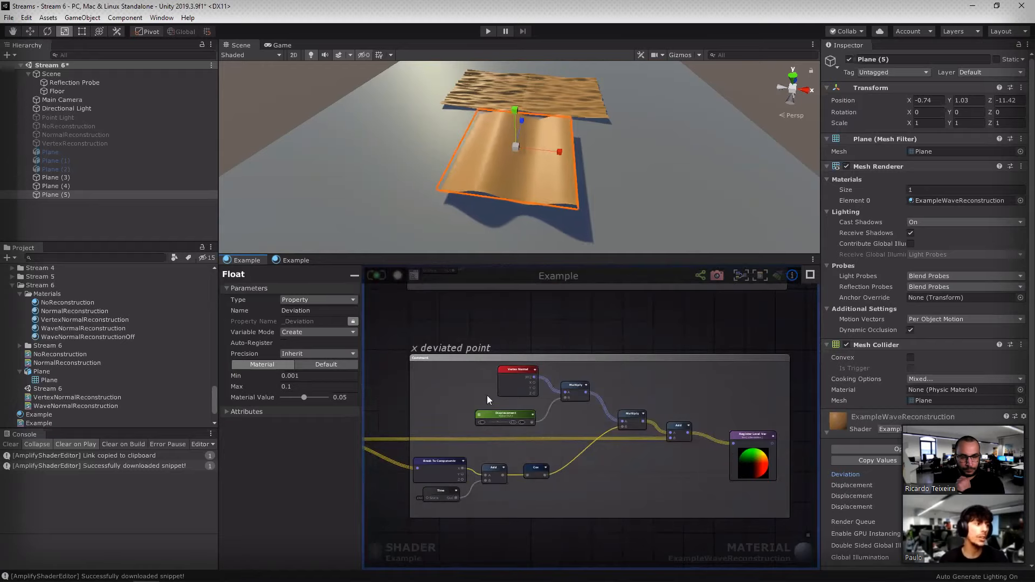
Step: Compare the wave displacement nodes in the x deviated point and y deviated point groups
{"action": "middle_click_drag", "start_coordinate": [507, 433], "coordinate": [530, 376]}
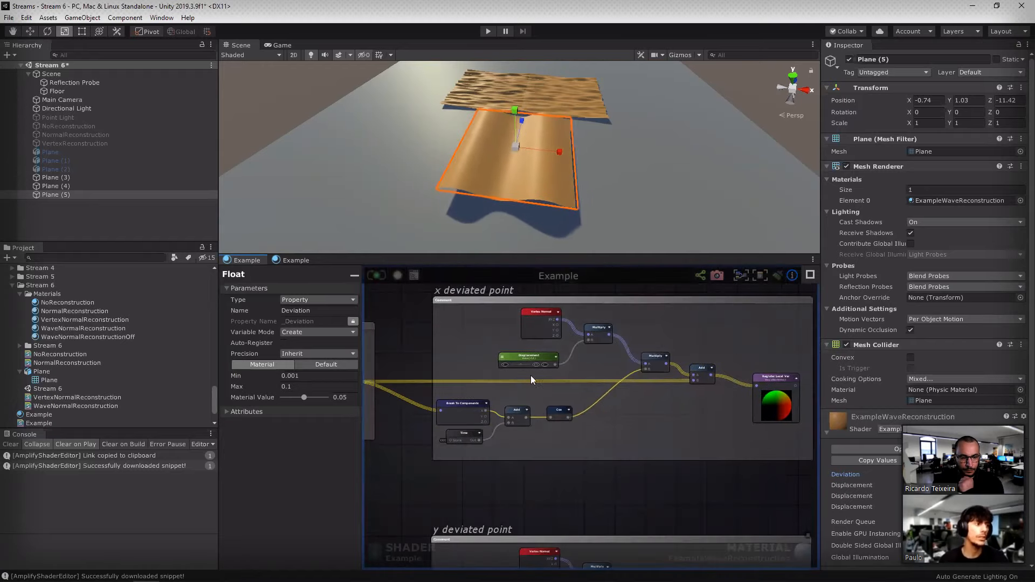
{"action": "scroll", "coordinate": [638, 343], "scroll_direction": "down", "scroll_amount": 5}
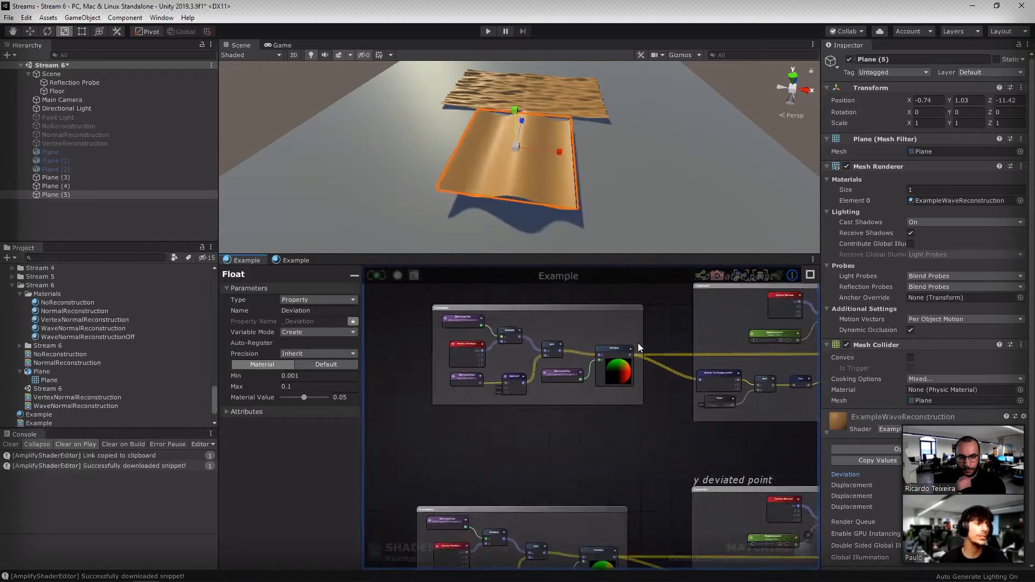
{"action": "scroll", "coordinate": [669, 369], "scroll_direction": "up", "scroll_amount": 3}
{"action": "middle_click_drag", "start_coordinate": [706, 357], "coordinate": [691, 370]}
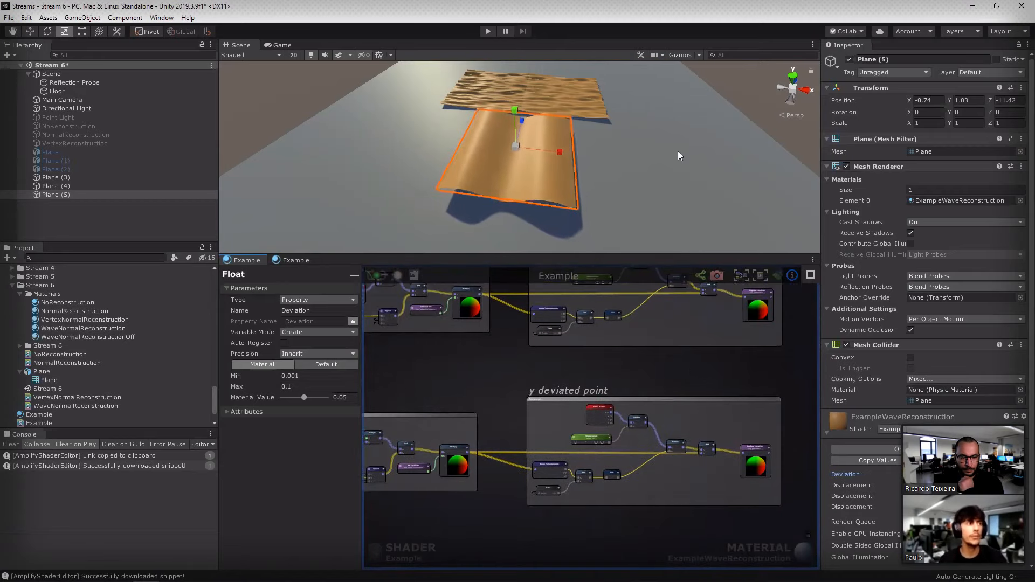
Step: Inspect the wave plane's shading up close in an enlarged Scene view from several angles
{"action": "key", "text": "shift+space"}
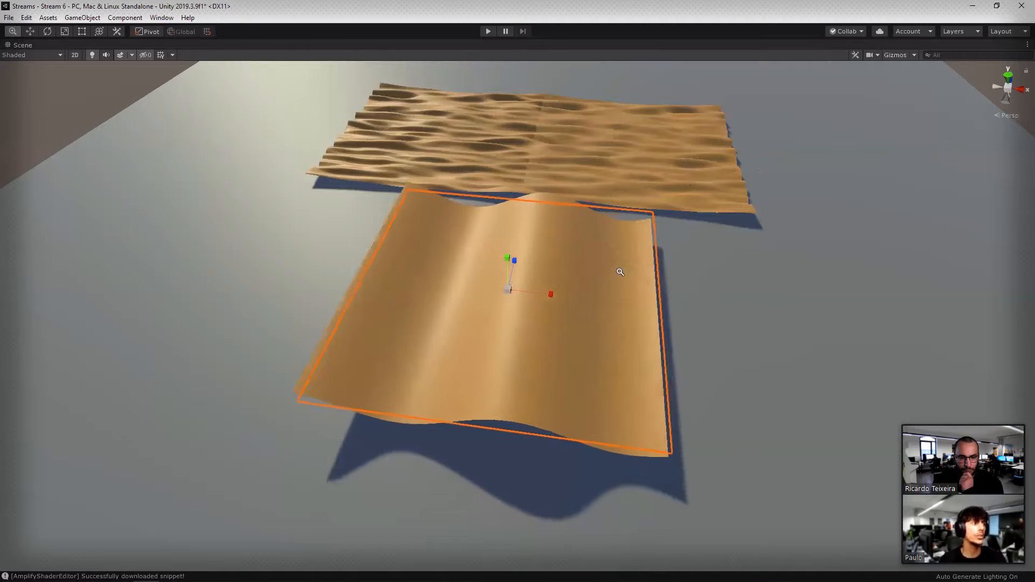
{"action": "right_click_drag", "start_coordinate": [619, 270], "coordinate": [792, 267], "text": "alt"}
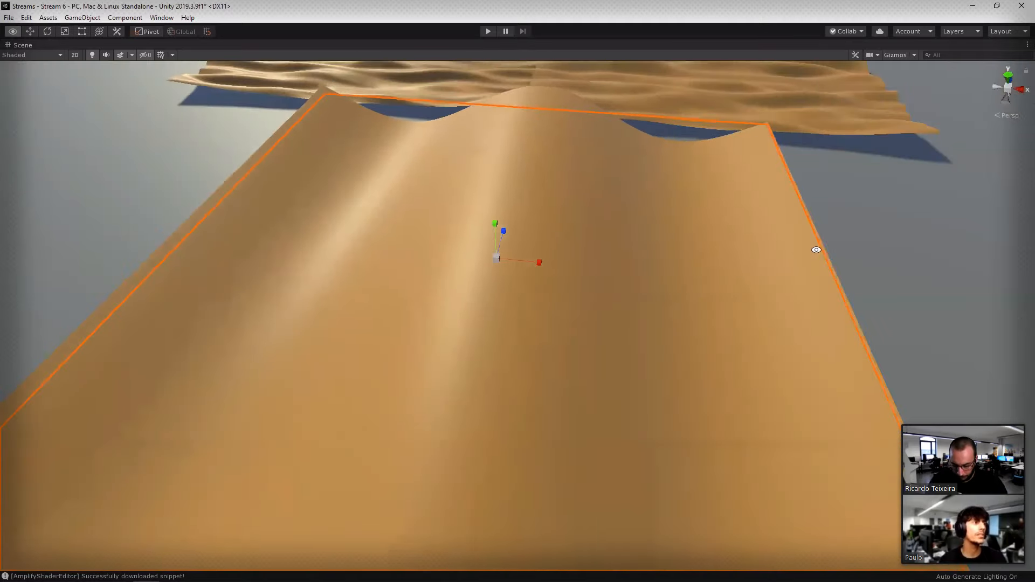
{"action": "left_click_drag", "start_coordinate": [816, 249], "coordinate": [923, 250], "text": "alt"}
{"action": "left_click_drag", "start_coordinate": [823, 253], "coordinate": [709, 269], "text": "alt"}
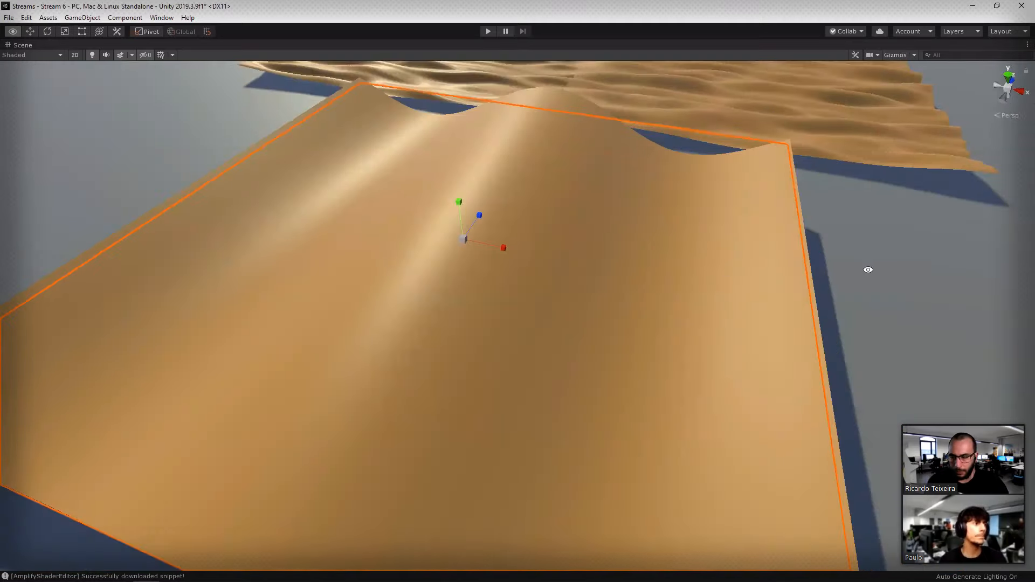
{"action": "left_click_drag", "start_coordinate": [868, 270], "coordinate": [746, 332], "text": "alt"}
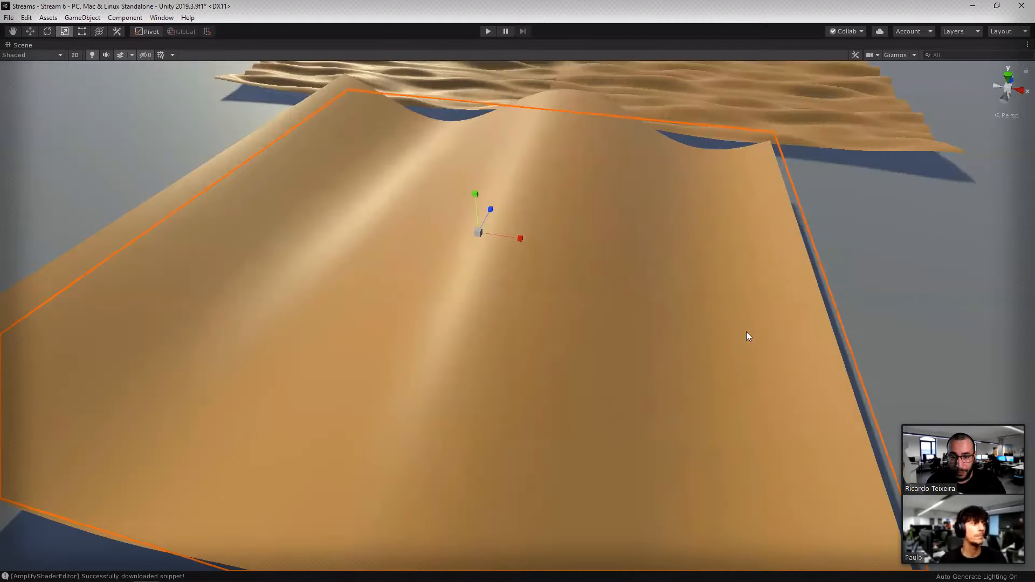
{"action": "key", "text": "shift+space"}
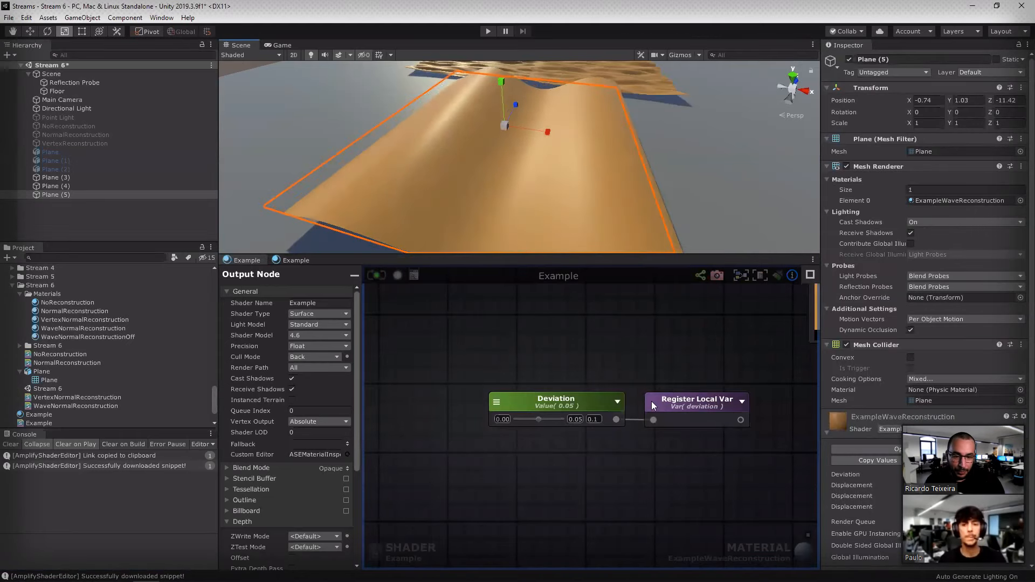
Step: Examine the nodes feeding the x and y deviated point groups, including the Multiply with the objectToTangent variable
{"action": "scroll", "coordinate": [726, 393], "scroll_direction": "down", "scroll_amount": 5}
{"action": "scroll", "coordinate": [532, 452], "scroll_direction": "down", "scroll_amount": 2}
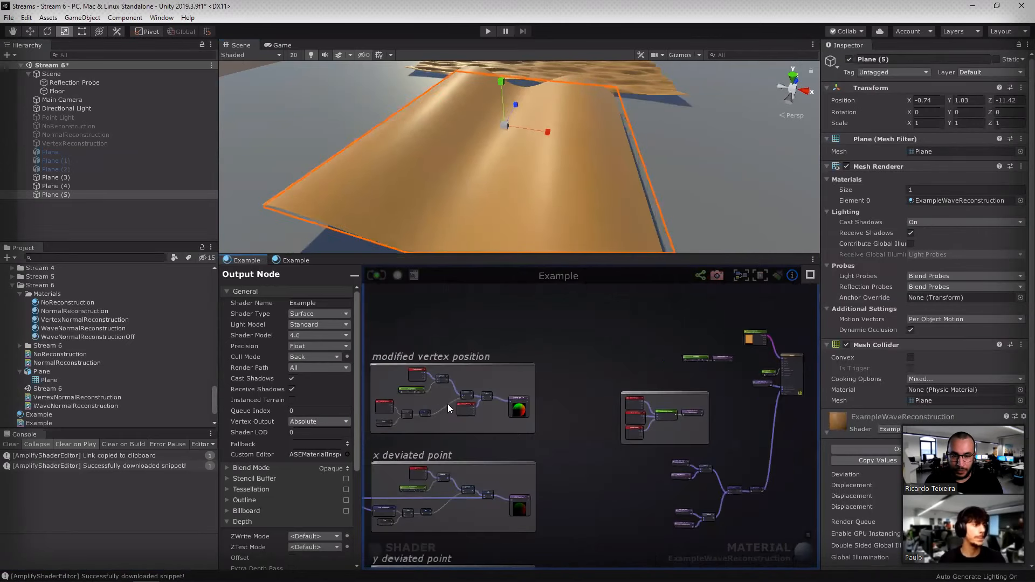
{"action": "right_click_drag", "start_coordinate": [447, 403], "coordinate": [477, 371]}
{"action": "middle_click_drag", "start_coordinate": [477, 371], "coordinate": [630, 326]}
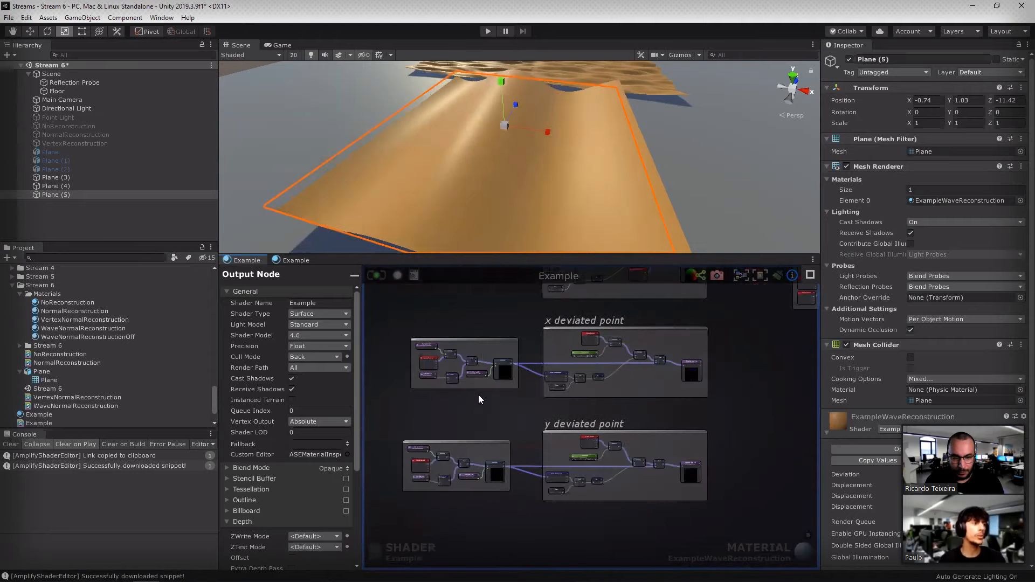
{"action": "scroll", "coordinate": [478, 394], "scroll_direction": "up", "scroll_amount": 3}
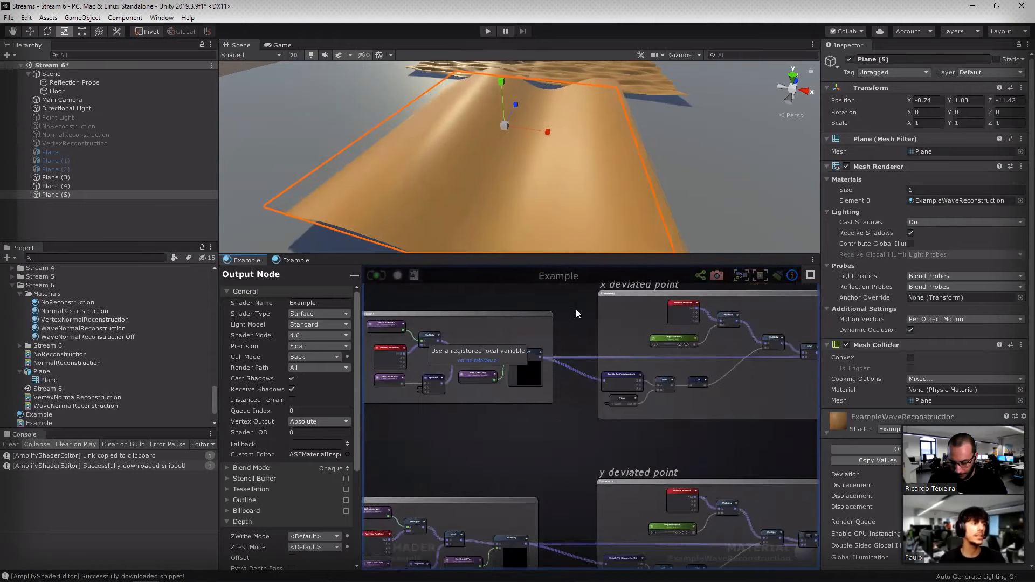
{"action": "scroll", "coordinate": [609, 354], "scroll_direction": "up", "scroll_amount": 5}
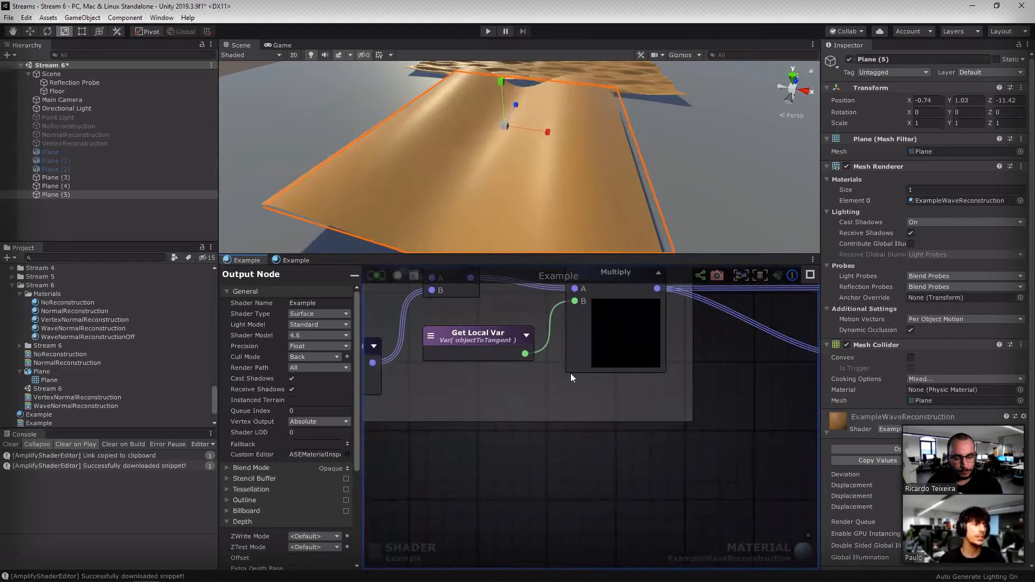
{"action": "scroll", "coordinate": [572, 372], "scroll_direction": "down", "scroll_amount": 2}
{"action": "middle_click_drag", "start_coordinate": [713, 400], "coordinate": [714, 355]}
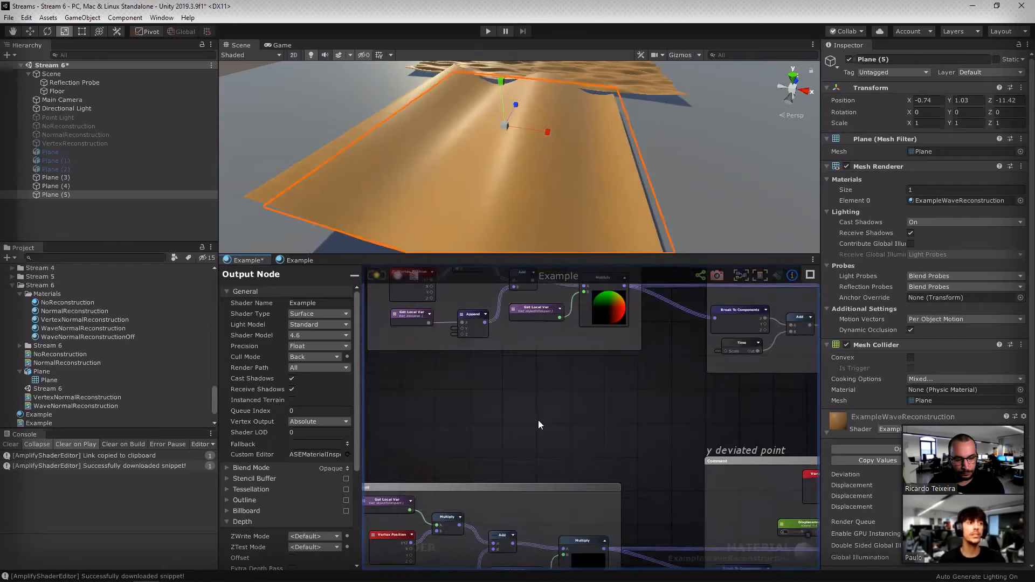
{"action": "middle_click_drag", "start_coordinate": [538, 419], "coordinate": [565, 297]}
{"action": "middle_click_drag", "start_coordinate": [737, 355], "coordinate": [746, 288]}
{"action": "scroll", "coordinate": [645, 401], "scroll_direction": "up", "scroll_amount": 1}
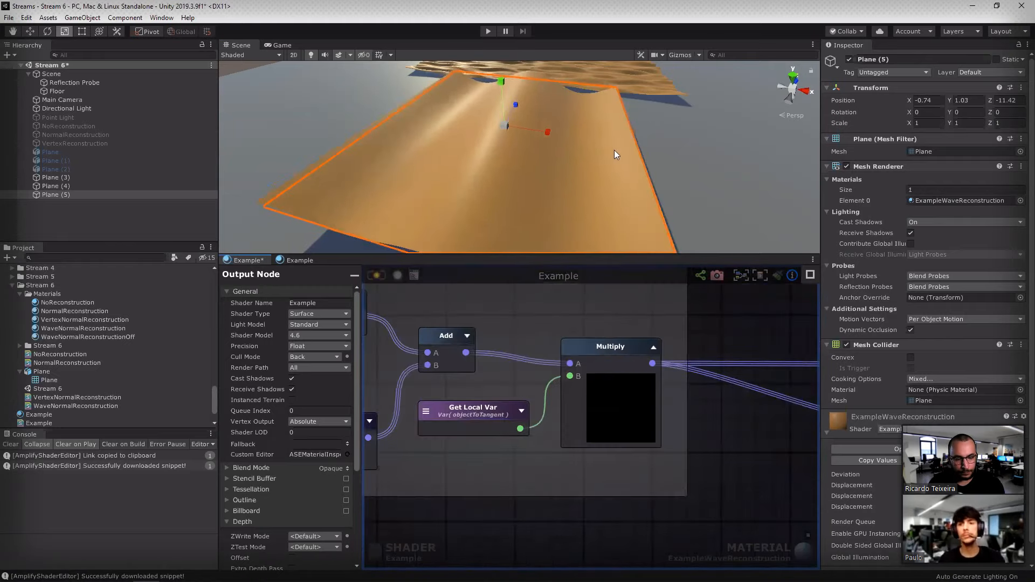
Step: Enable Tessellation on the output node and update the shader
{"action": "scroll", "coordinate": [639, 274], "scroll_direction": "down", "scroll_amount": 5}
{"action": "middle_click_drag", "start_coordinate": [651, 339], "coordinate": [291, 515]}
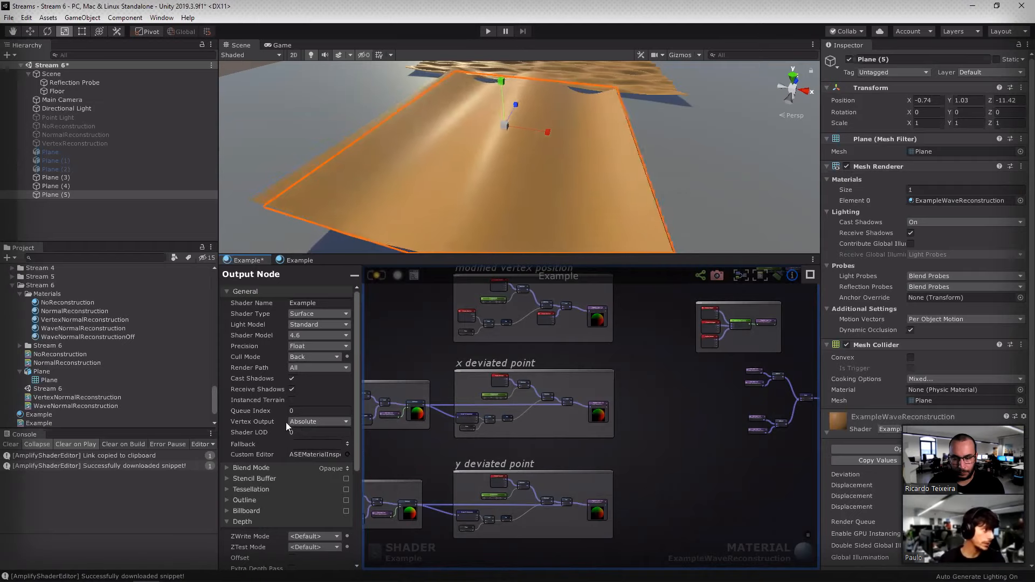
{"action": "scroll", "coordinate": [348, 436], "scroll_direction": "down", "scroll_amount": 4}
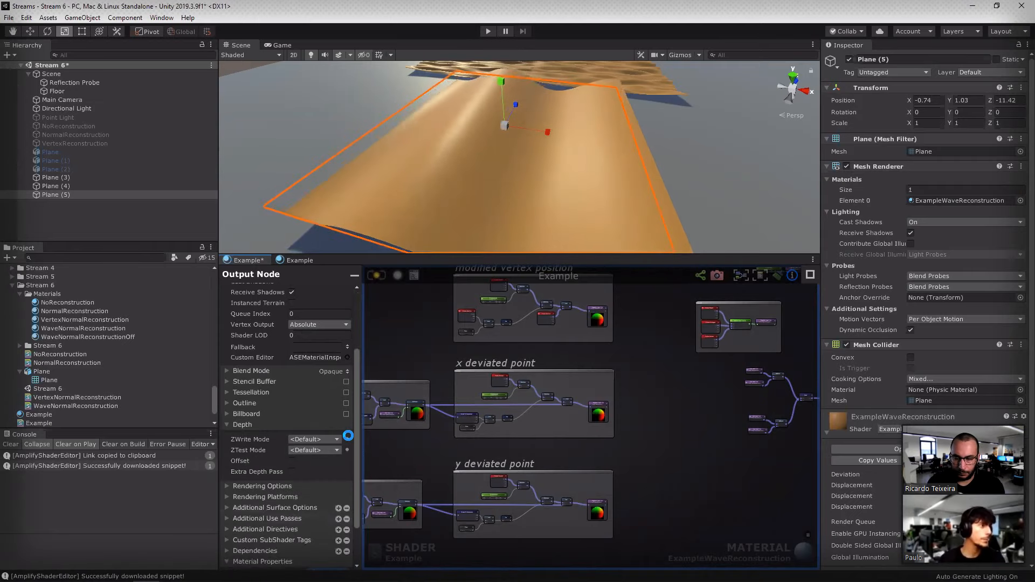
{"action": "scroll", "coordinate": [348, 436], "scroll_direction": "down", "scroll_amount": 2}
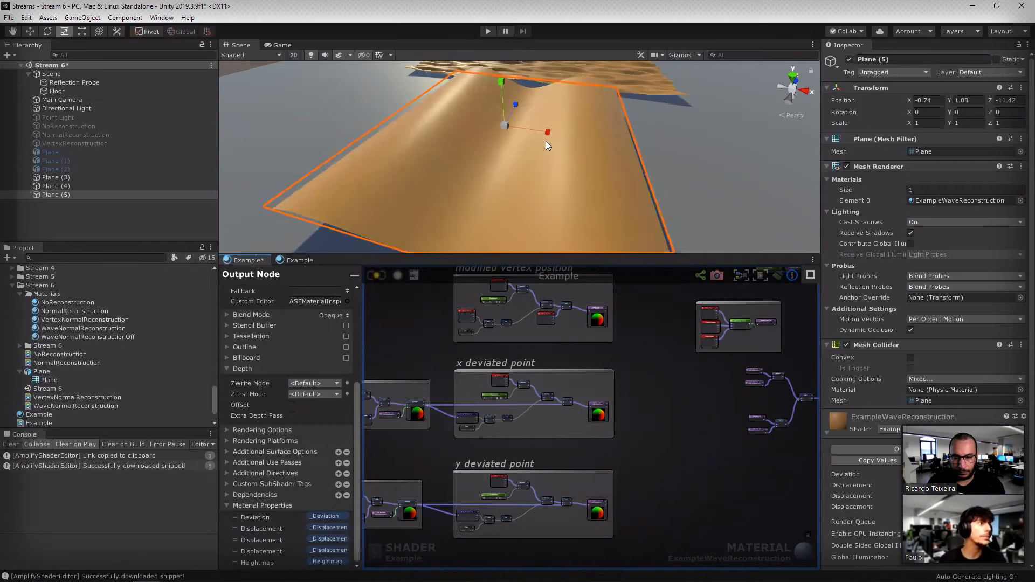
{"action": "key", "text": "ctrl+z"}
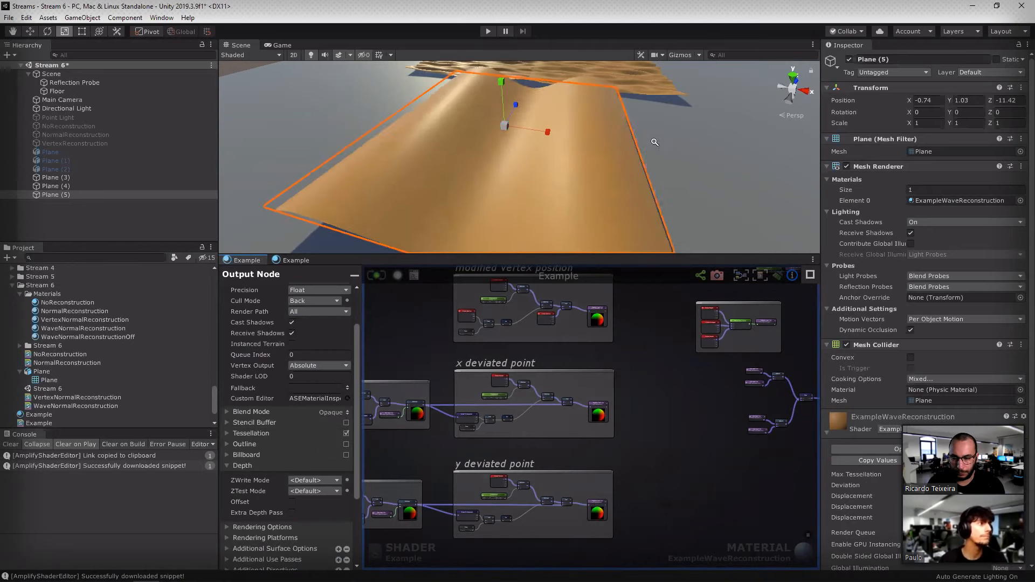
Step: Check the plane's tessellated mesh in Shaded Wireframe mode and return the Scene view to Shaded
{"action": "scroll", "coordinate": [654, 141], "scroll_direction": "up", "scroll_amount": 5}
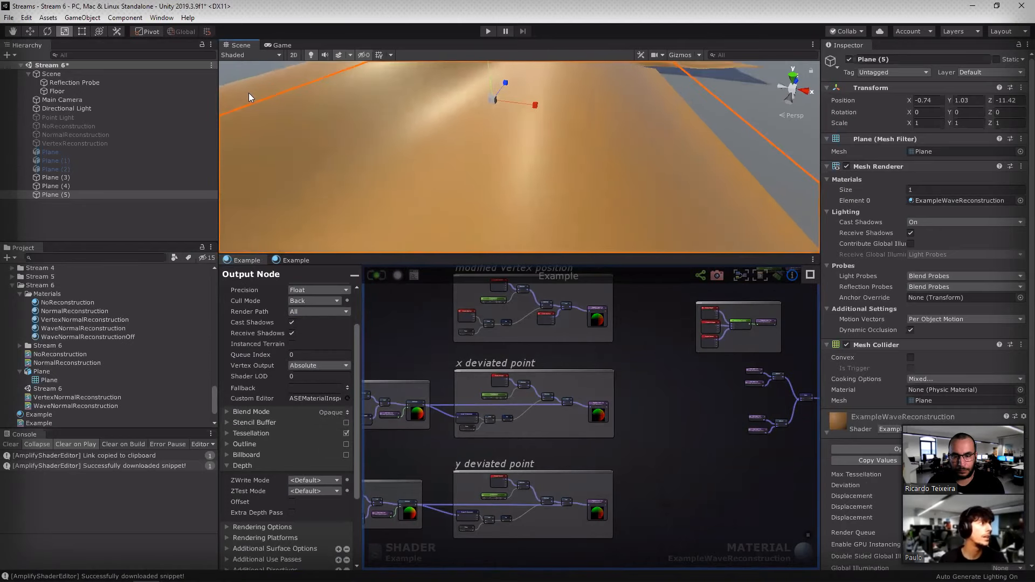
{"action": "left_click", "coordinate": [250, 55]}
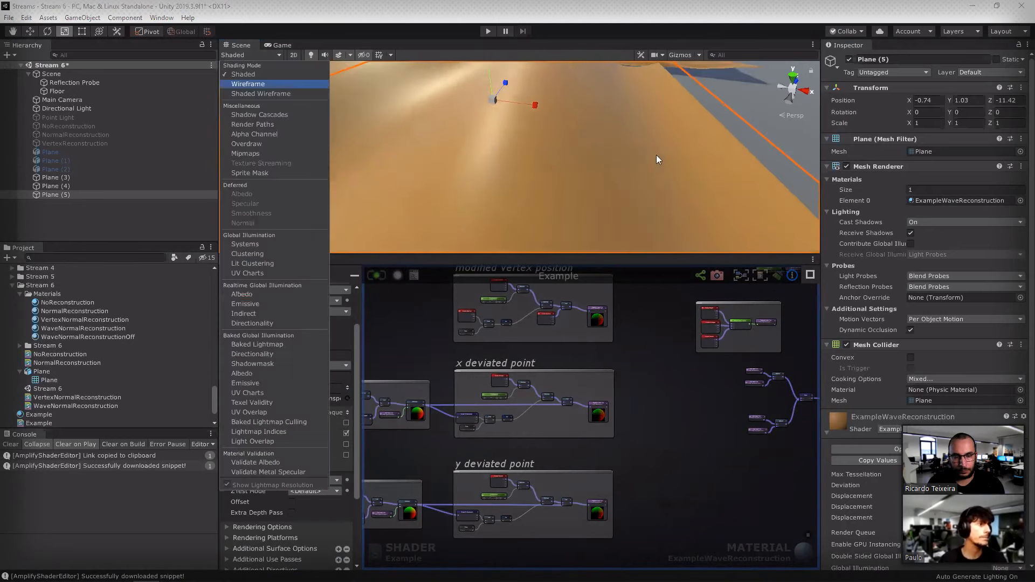
{"action": "left_click", "coordinate": [252, 94]}
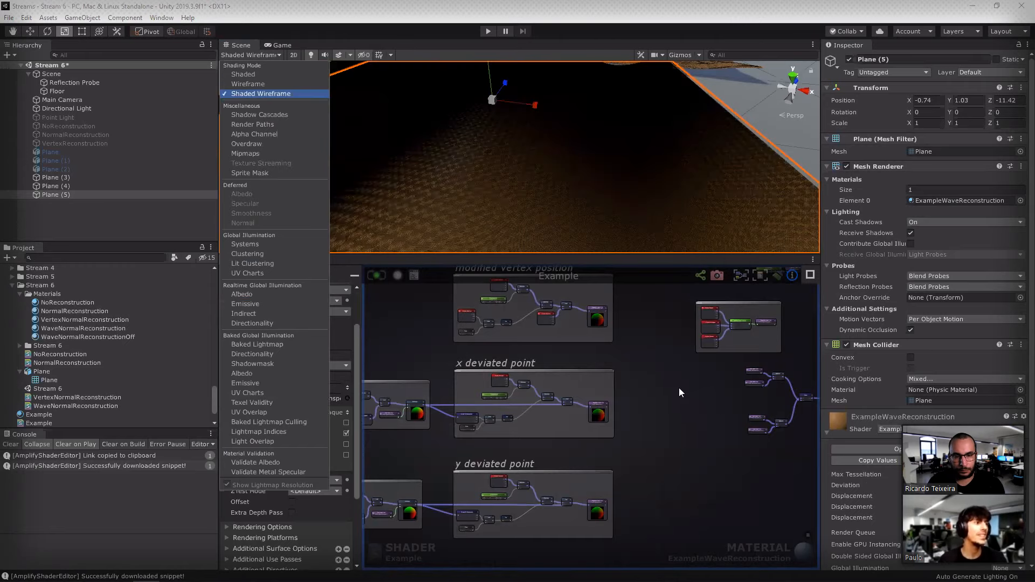
{"action": "left_click", "coordinate": [244, 75]}
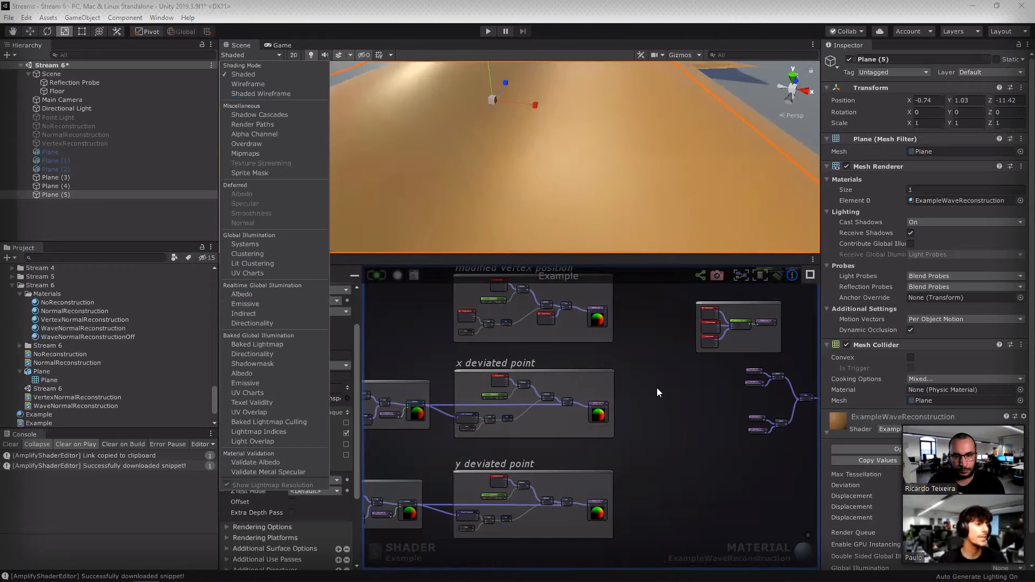
{"action": "left_click", "coordinate": [645, 434]}
Step: Review the modified vertex position, x deviated point and y deviated point groups in the graph
{"action": "scroll", "coordinate": [645, 435], "scroll_direction": "down", "scroll_amount": 2}
{"action": "scroll", "coordinate": [640, 429], "scroll_direction": "down", "scroll_amount": 3}
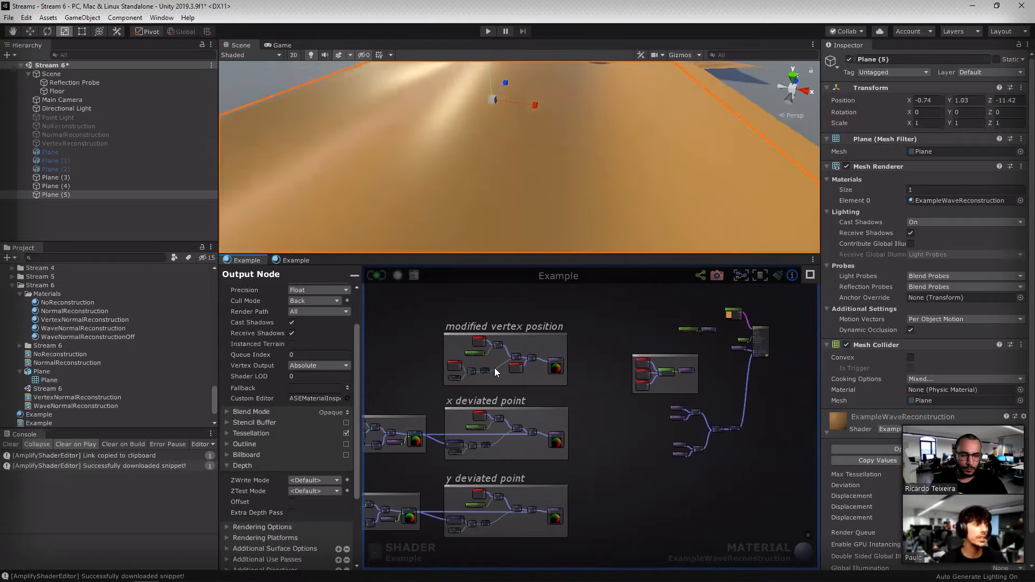
{"action": "scroll", "coordinate": [494, 367], "scroll_direction": "up", "scroll_amount": 3}
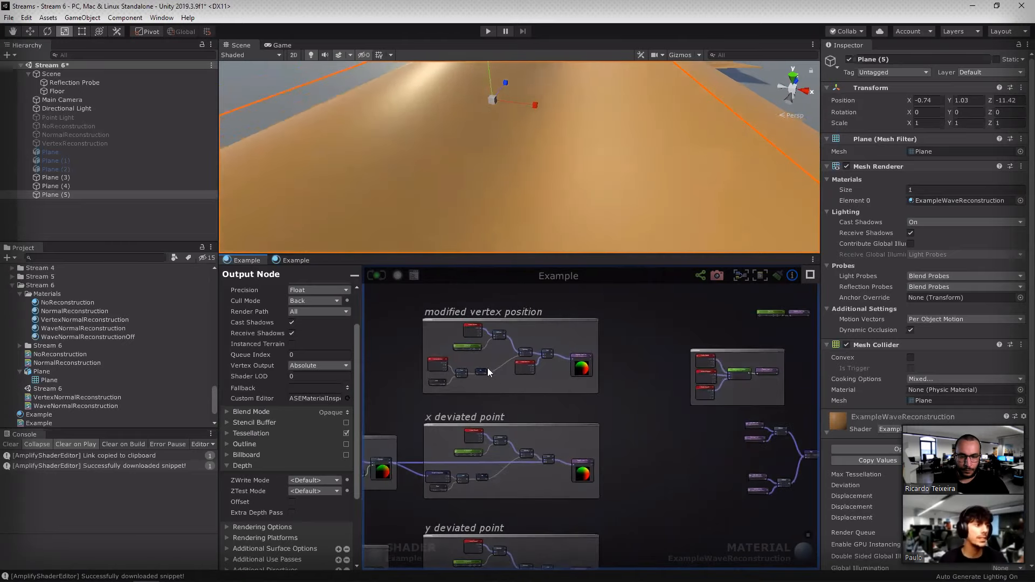
{"action": "middle_click_drag", "start_coordinate": [523, 504], "coordinate": [528, 436]}
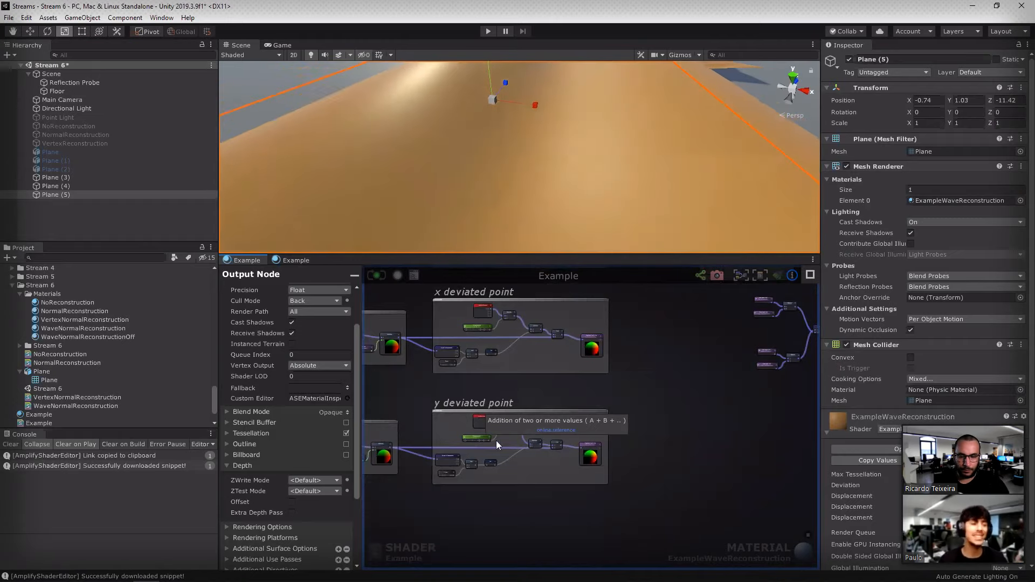
{"action": "scroll", "coordinate": [425, 450], "scroll_direction": "up", "scroll_amount": 2}
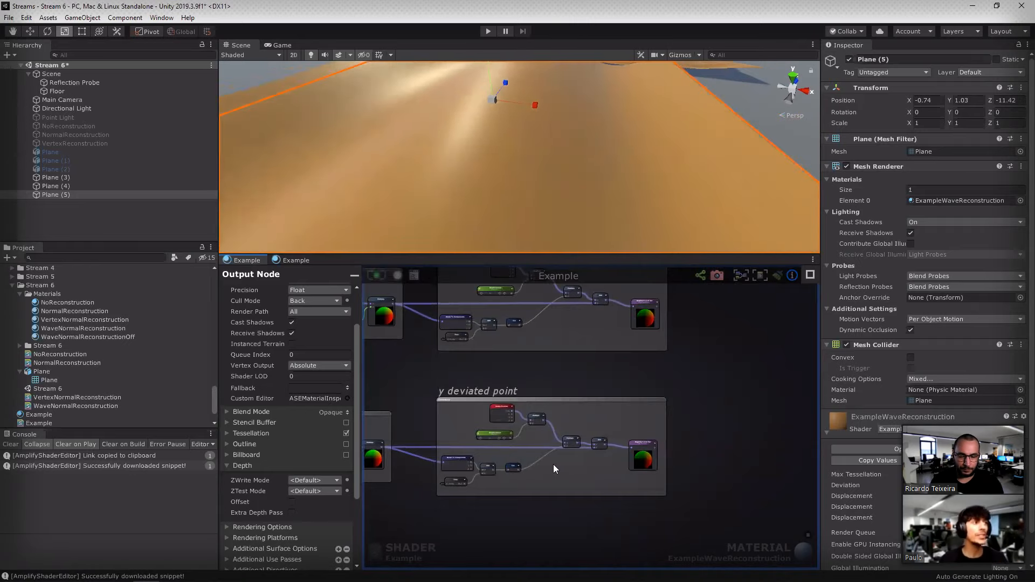
Step: View the whole wave plane from farther away and move the video call window off the material's properties
{"action": "scroll", "coordinate": [558, 206], "scroll_direction": "down", "scroll_amount": 5}
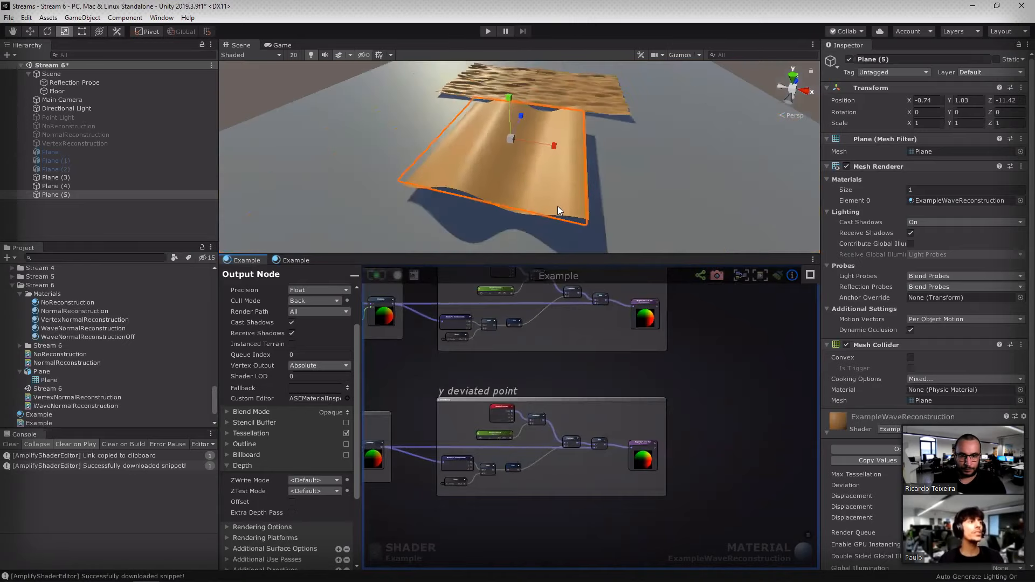
{"action": "left_click_drag", "start_coordinate": [558, 205], "coordinate": [573, 198], "text": "alt"}
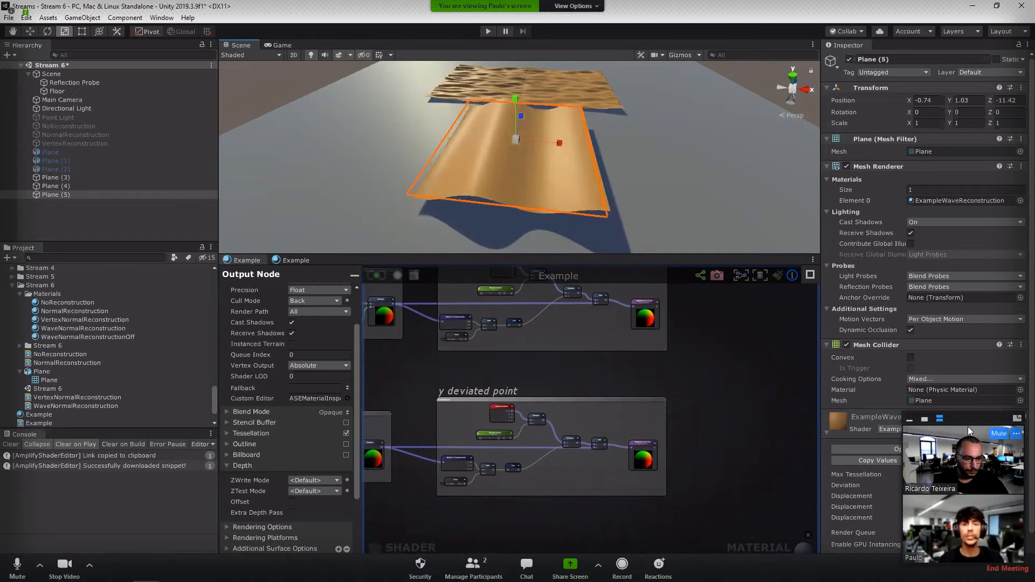
{"action": "left_click_drag", "start_coordinate": [960, 432], "coordinate": [64, 423]}
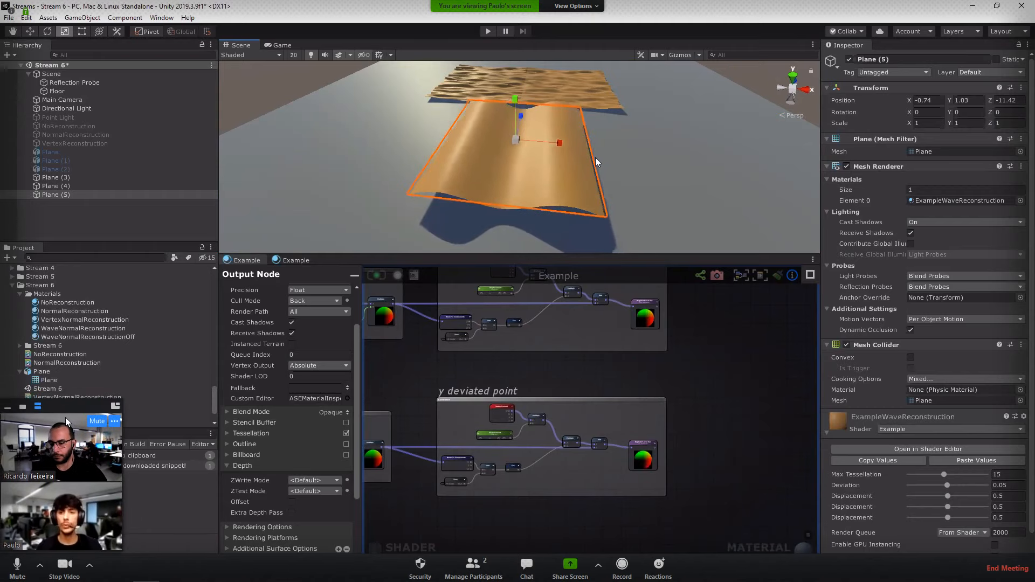
Step: Insert a Multiply node between Vertex Position's X output and the Add node's A input in the modified vertex position group
{"action": "scroll", "coordinate": [600, 405], "scroll_direction": "up", "scroll_amount": 8}
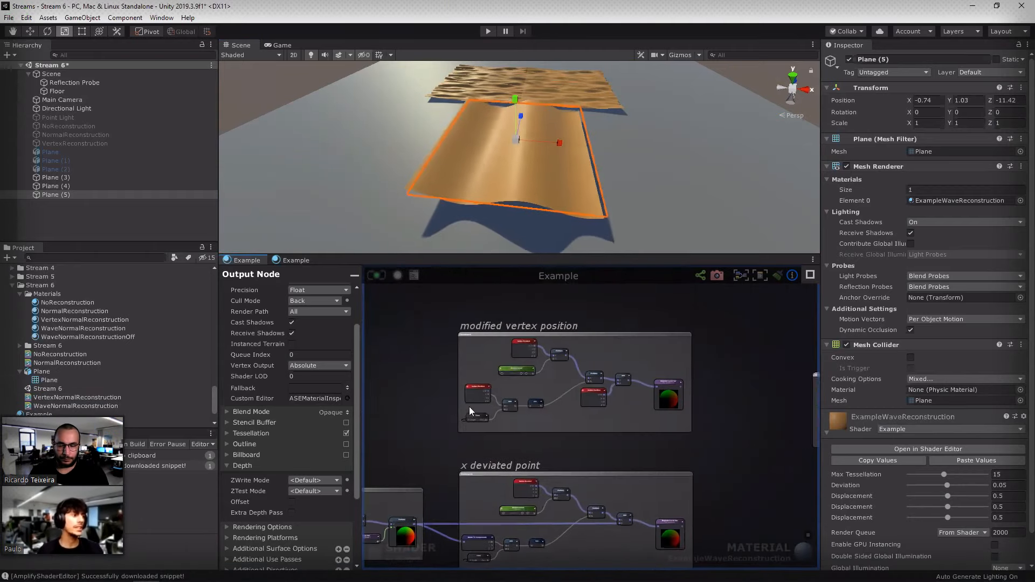
{"action": "scroll", "coordinate": [509, 411], "scroll_direction": "up", "scroll_amount": 1}
{"action": "left_click_drag", "start_coordinate": [484, 389], "coordinate": [412, 380]}
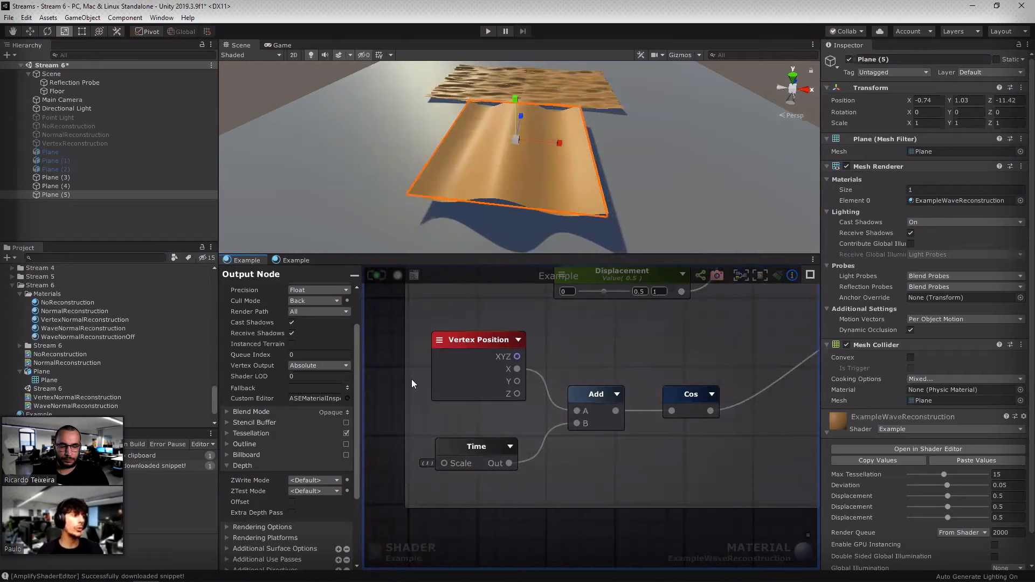
{"action": "left_click", "coordinate": [456, 404]}
{"action": "left_click", "coordinate": [467, 391]}
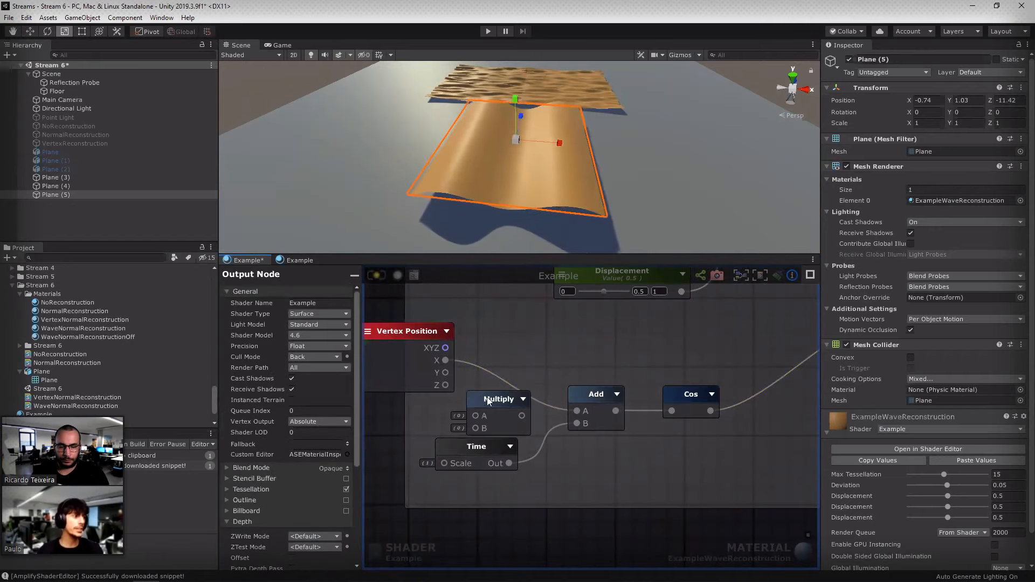
{"action": "left_click_drag", "start_coordinate": [487, 396], "coordinate": [495, 361]}
{"action": "middle_click_drag", "start_coordinate": [477, 396], "coordinate": [519, 383]}
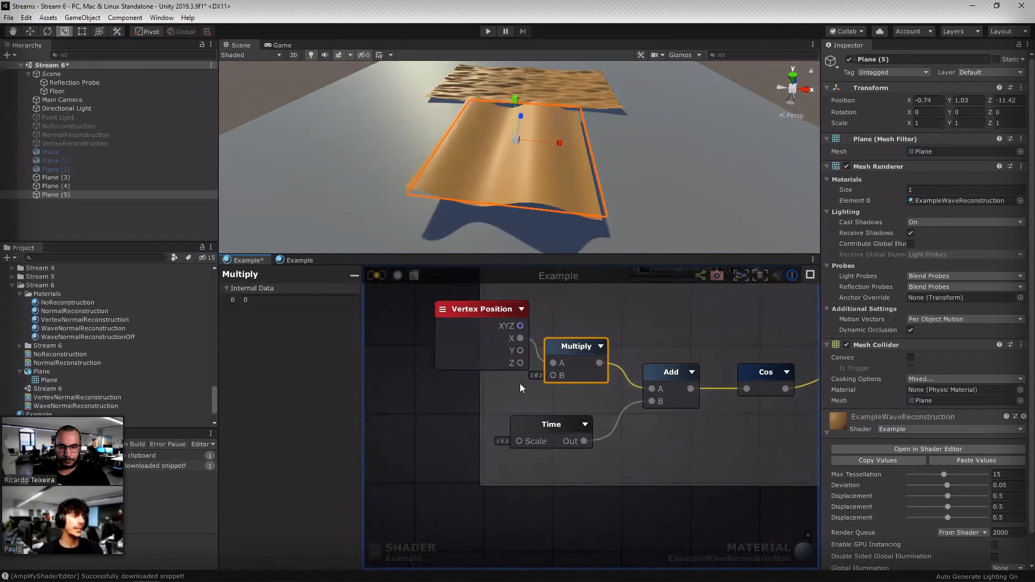
Step: Add a Float property node named Frequency with value 1 and connect it to the new Multiply node's B input
{"action": "left_click", "coordinate": [432, 393]}
{"action": "left_click", "coordinate": [413, 411]}
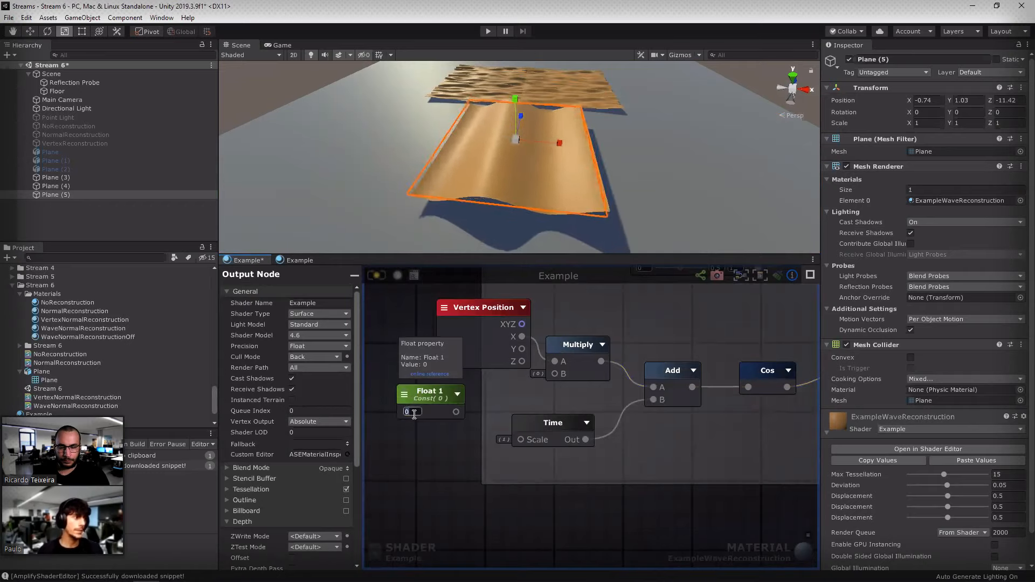
{"action": "type", "text": "1"}
{"action": "left_click", "coordinate": [430, 394]}
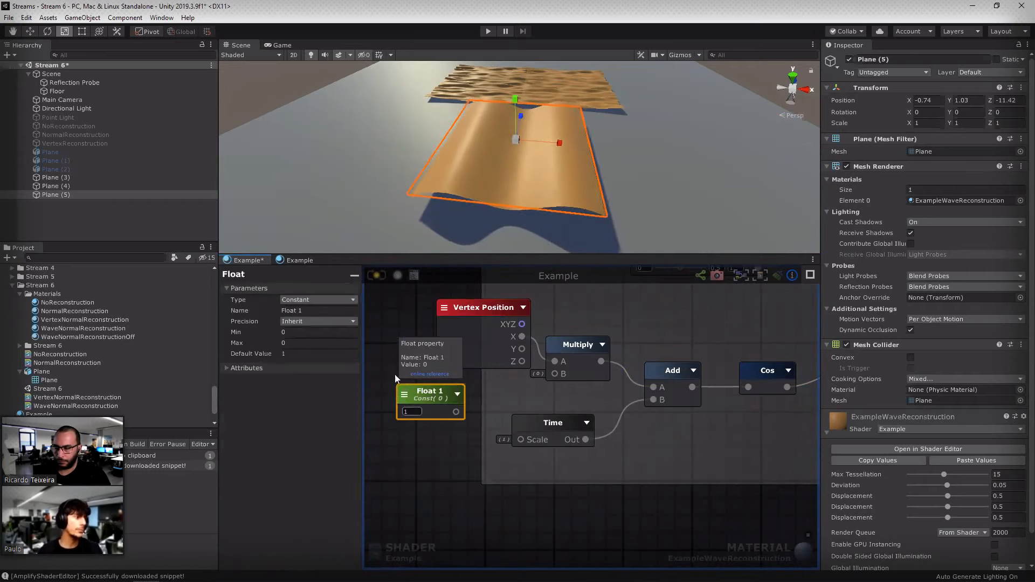
{"action": "left_click", "coordinate": [308, 312]}
{"action": "type", "text": "Freq"}
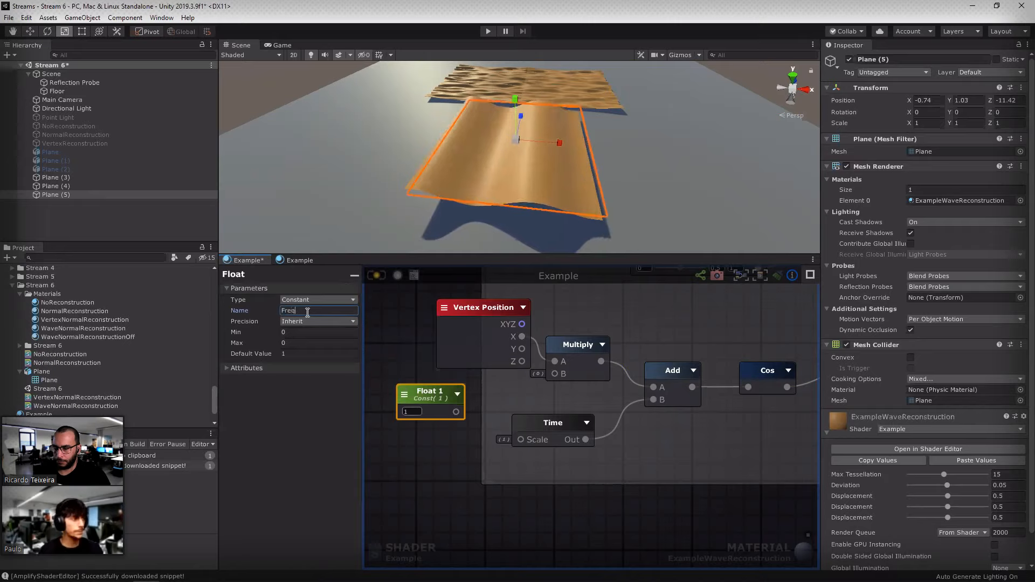
{"action": "type", "text": "euency"}
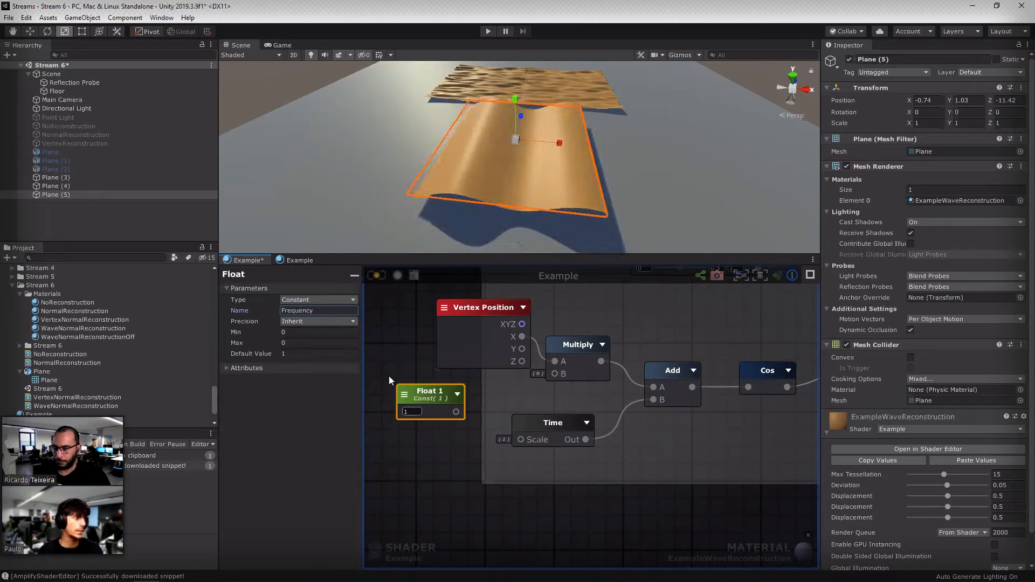
{"action": "left_click", "coordinate": [406, 394]}
{"action": "left_click", "coordinate": [430, 419]}
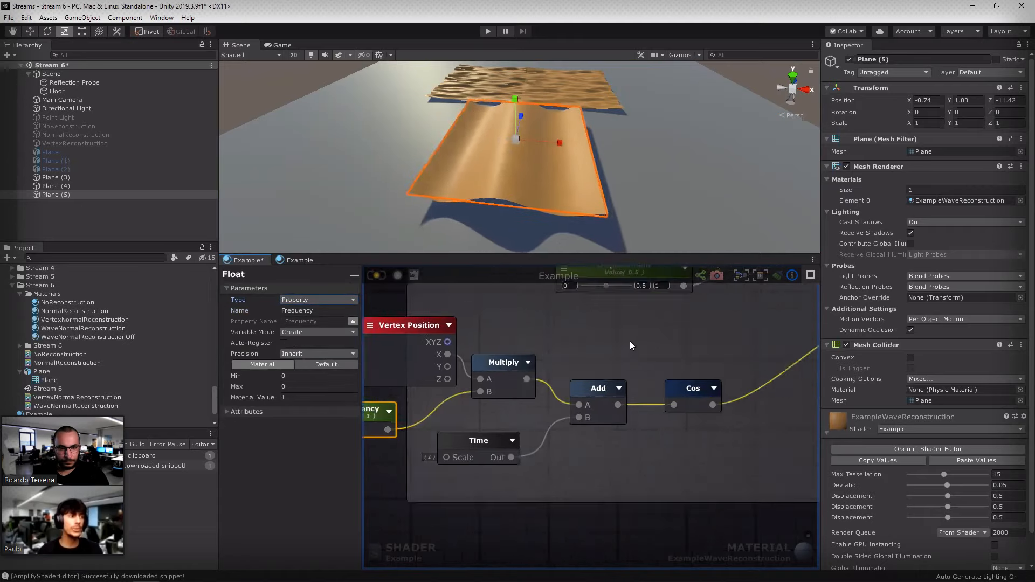
Step: Compare the modified vertex position group with the x and y deviated point groups, selecting them in turn
{"action": "scroll", "coordinate": [629, 341], "scroll_direction": "down", "scroll_amount": 5}
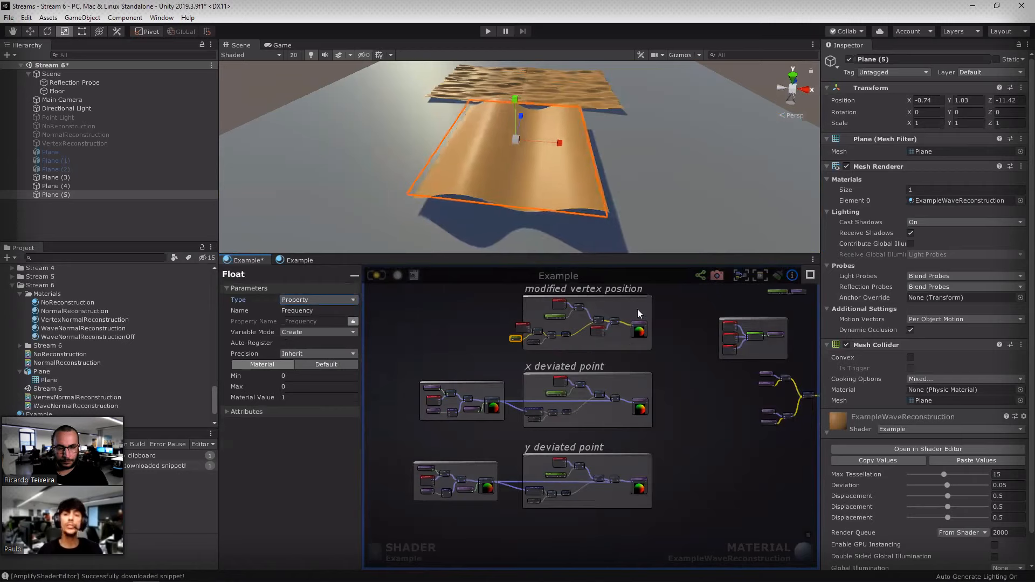
{"action": "middle_click_drag", "start_coordinate": [669, 326], "coordinate": [664, 361]}
{"action": "left_click_drag", "start_coordinate": [475, 291], "coordinate": [674, 385]}
{"action": "middle_click_drag", "start_coordinate": [691, 437], "coordinate": [674, 385]}
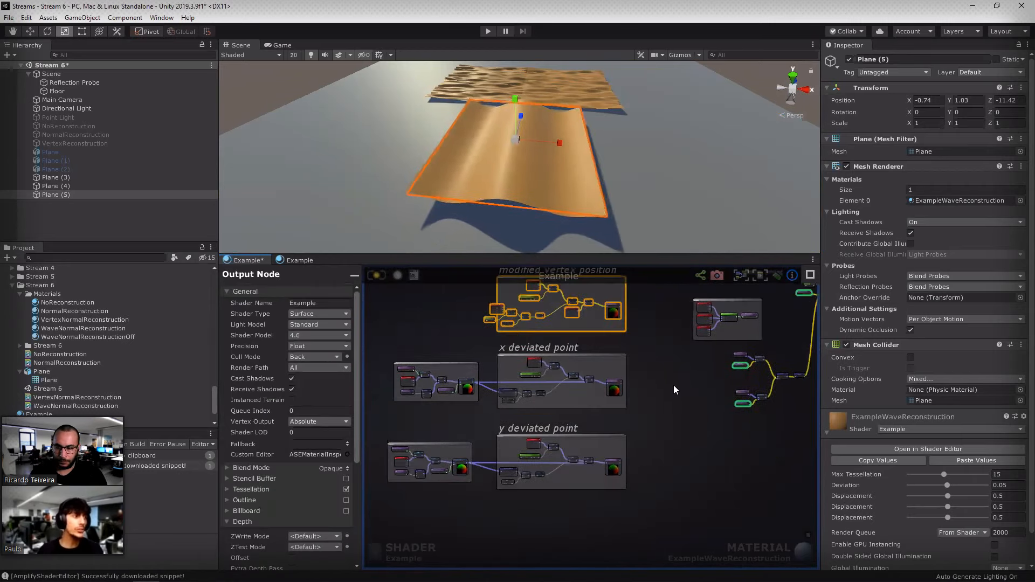
{"action": "scroll", "coordinate": [674, 385], "scroll_direction": "up", "scroll_amount": 1}
{"action": "left_click_drag", "start_coordinate": [459, 334], "coordinate": [666, 415]}
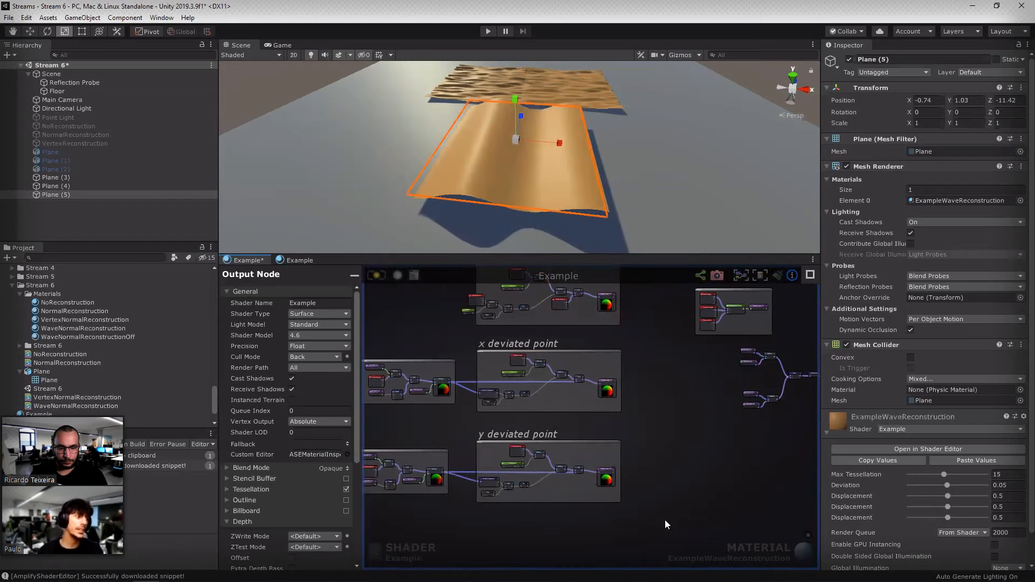
{"action": "left_click_drag", "start_coordinate": [665, 520], "coordinate": [506, 425]}
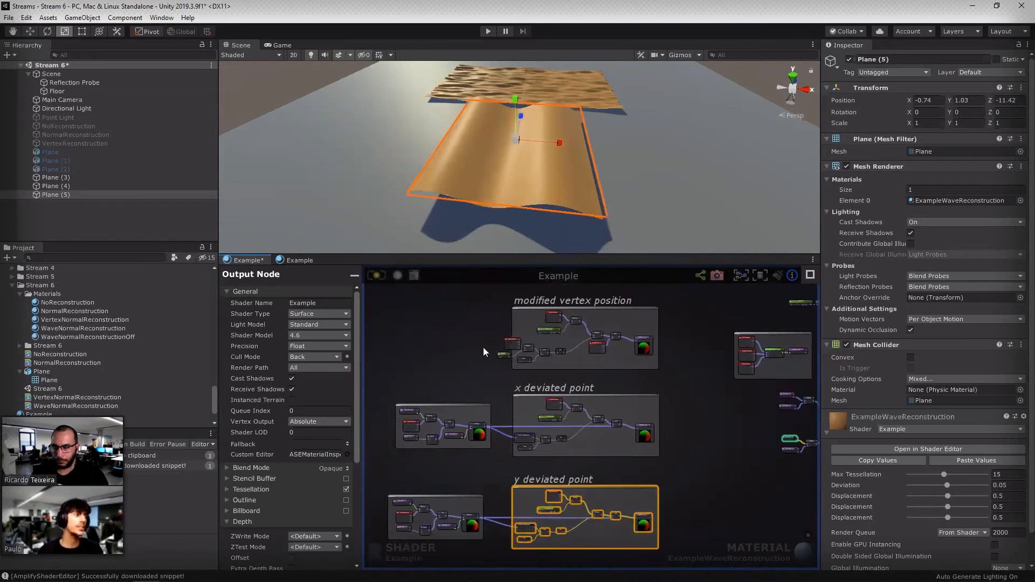
Step: Examine how Vertex Position and Frequency feed the Multiply node in the modified vertex position group
{"action": "scroll", "coordinate": [483, 347], "scroll_direction": "up", "scroll_amount": 5}
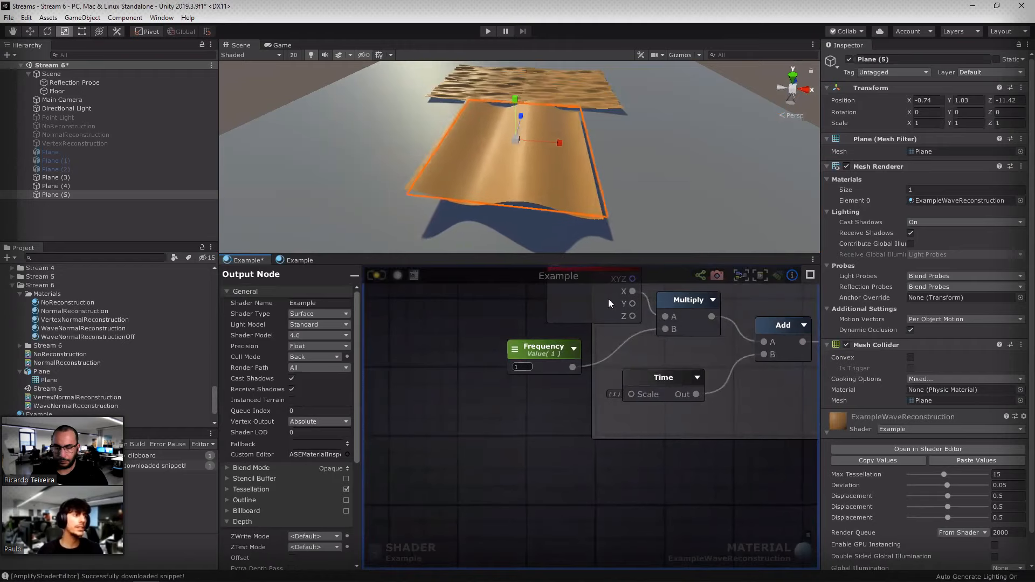
{"action": "left_click_drag", "start_coordinate": [533, 352], "coordinate": [536, 350]}
{"action": "left_click", "coordinate": [614, 285]}
{"action": "middle_click_drag", "start_coordinate": [614, 272], "coordinate": [597, 338]}
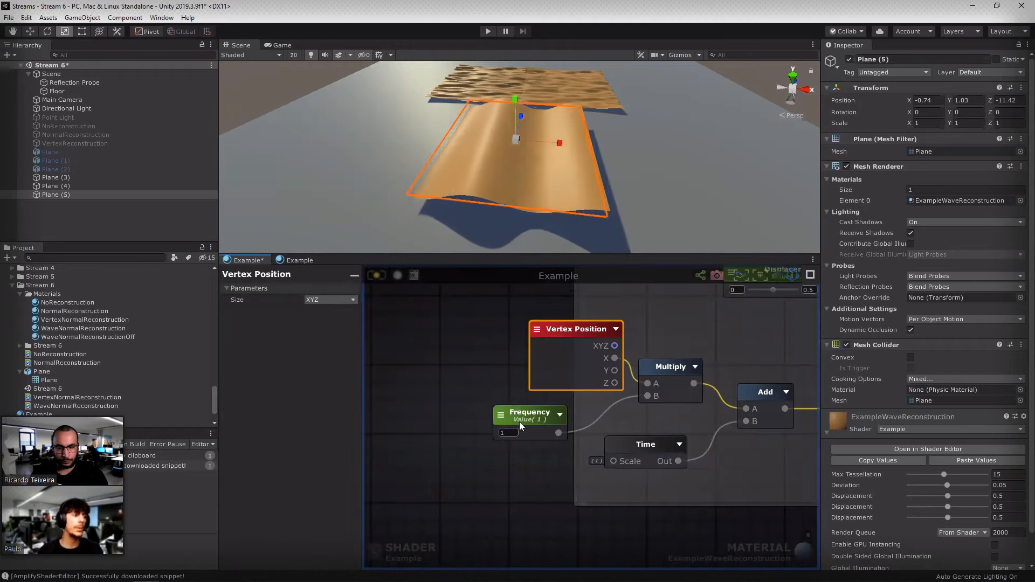
{"action": "left_click", "coordinate": [519, 348]}
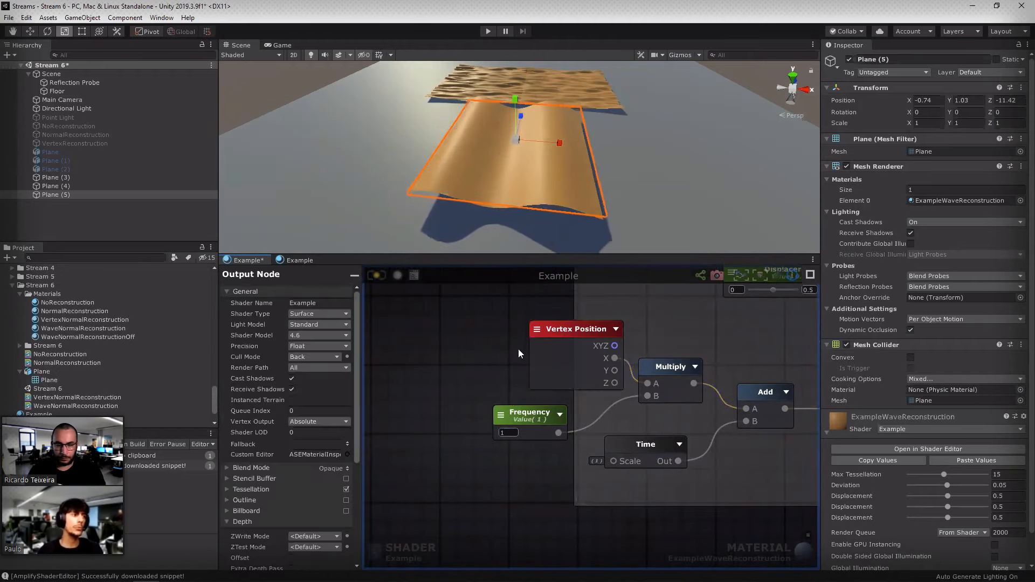
{"action": "left_click", "coordinate": [570, 367]}
{"action": "left_click_drag", "start_coordinate": [571, 366], "coordinate": [551, 360]}
Step: Insert a Multiply node on the connection into the Break To Components node of the x deviated point group
{"action": "scroll", "coordinate": [592, 417], "scroll_direction": "down", "scroll_amount": 5}
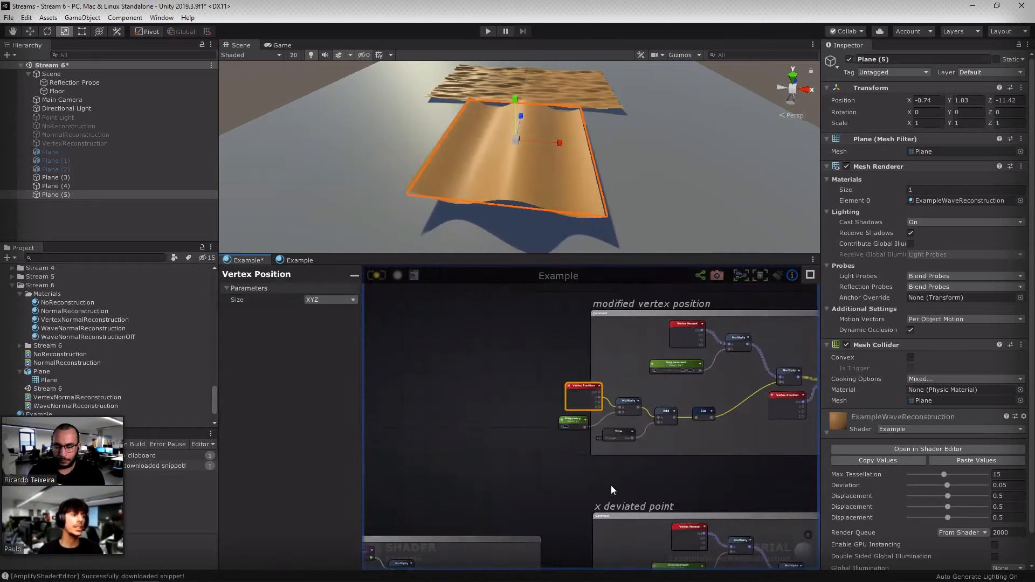
{"action": "middle_click_drag", "start_coordinate": [601, 534], "coordinate": [558, 383]}
{"action": "left_click", "coordinate": [599, 388]}
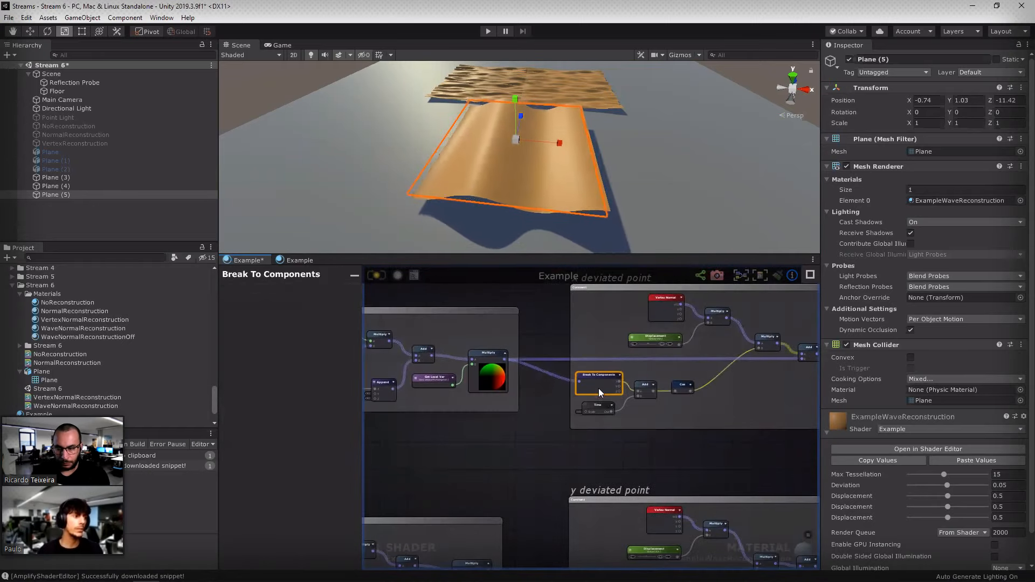
{"action": "middle_click_drag", "start_coordinate": [422, 365], "coordinate": [525, 375]}
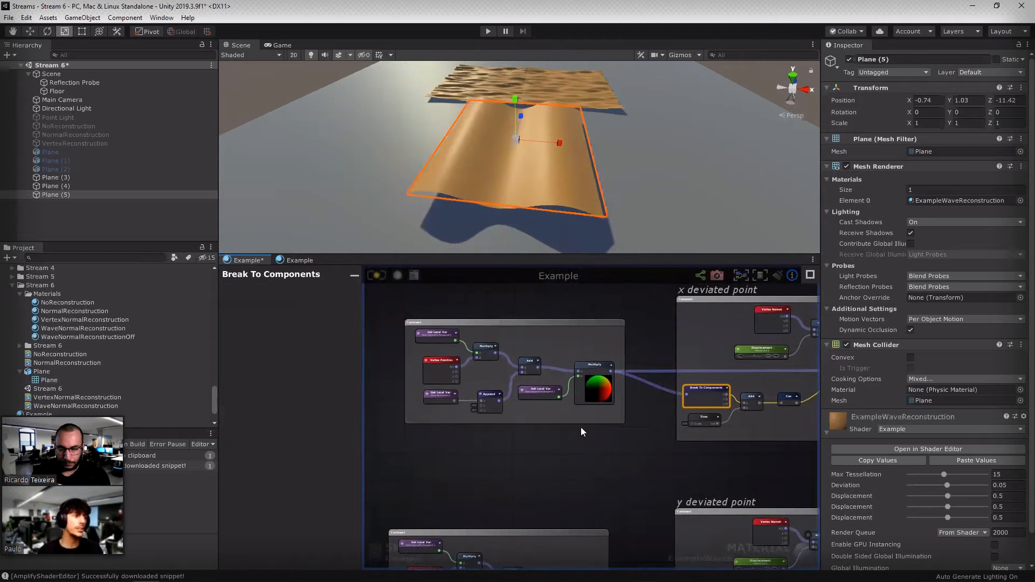
{"action": "middle_click_drag", "start_coordinate": [734, 399], "coordinate": [613, 433]}
{"action": "scroll", "coordinate": [613, 433], "scroll_direction": "up", "scroll_amount": 2}
{"action": "scroll", "coordinate": [613, 432], "scroll_direction": "up", "scroll_amount": 3}
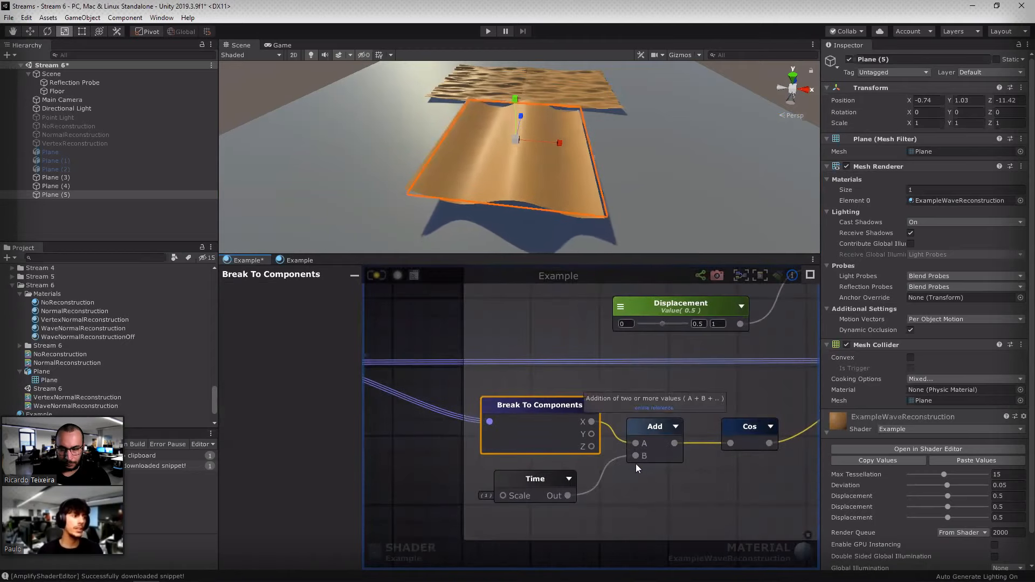
{"action": "scroll", "coordinate": [566, 378], "scroll_direction": "down", "scroll_amount": 6}
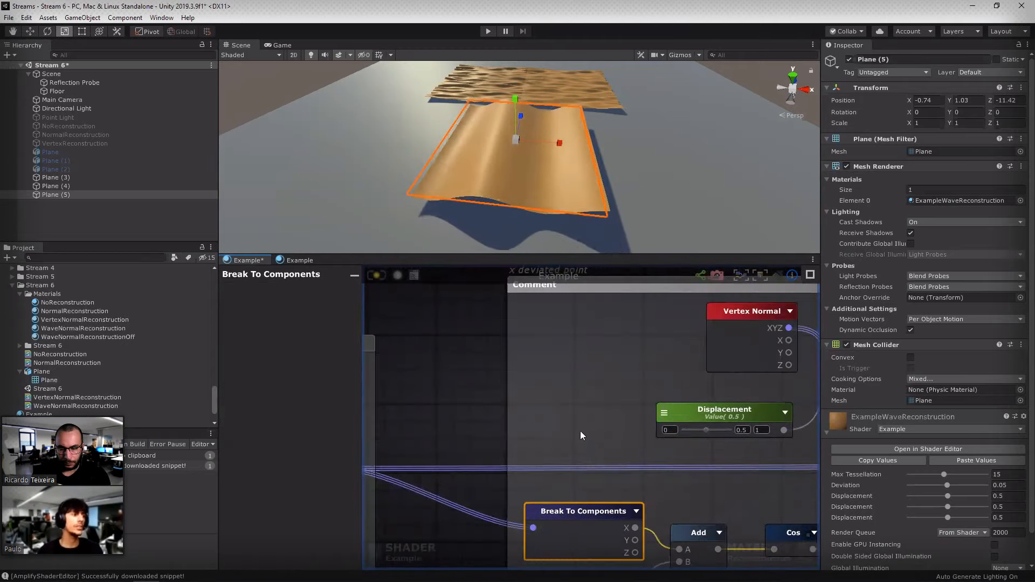
{"action": "scroll", "coordinate": [571, 372], "scroll_direction": "up", "scroll_amount": 6}
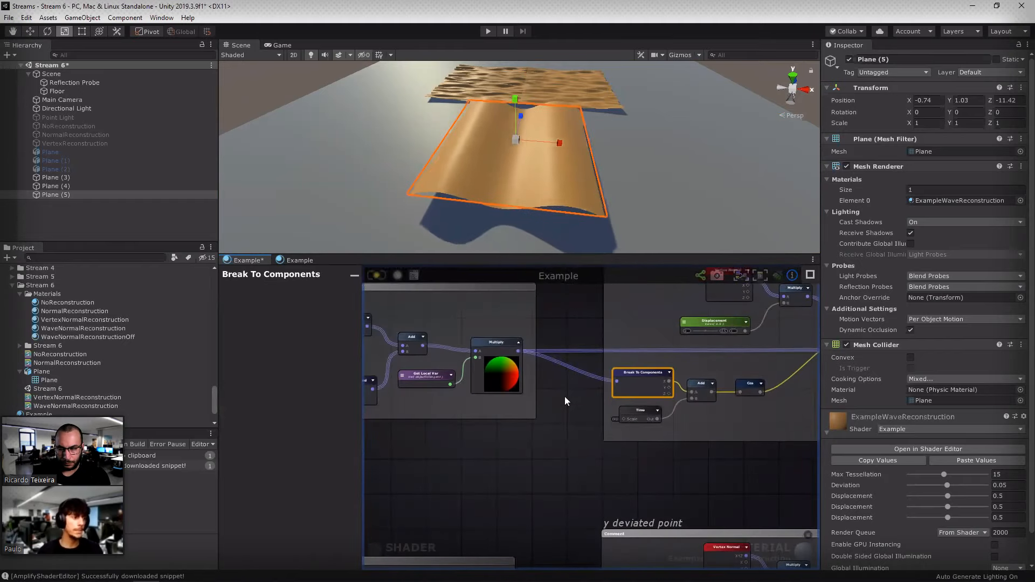
{"action": "left_click", "coordinate": [566, 398]}
{"action": "left_click_drag", "start_coordinate": [579, 397], "coordinate": [573, 377]}
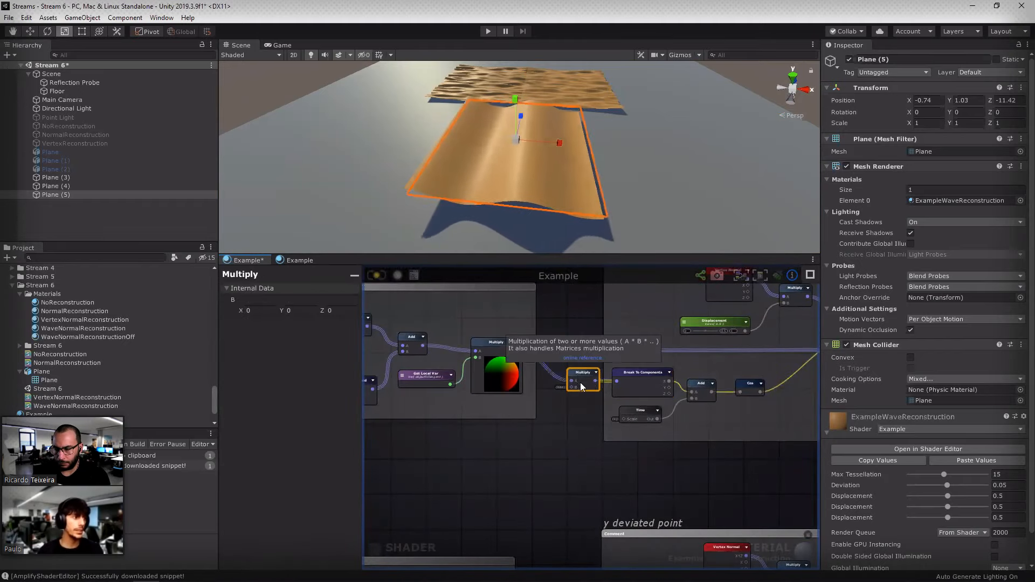
Step: Move the Frequency node below the x deviation inputs and connect it to the B input of the x deviated point's new Multiply
{"action": "middle_click_drag", "start_coordinate": [627, 370], "coordinate": [596, 437]}
{"action": "middle_click_drag", "start_coordinate": [596, 378], "coordinate": [567, 444]}
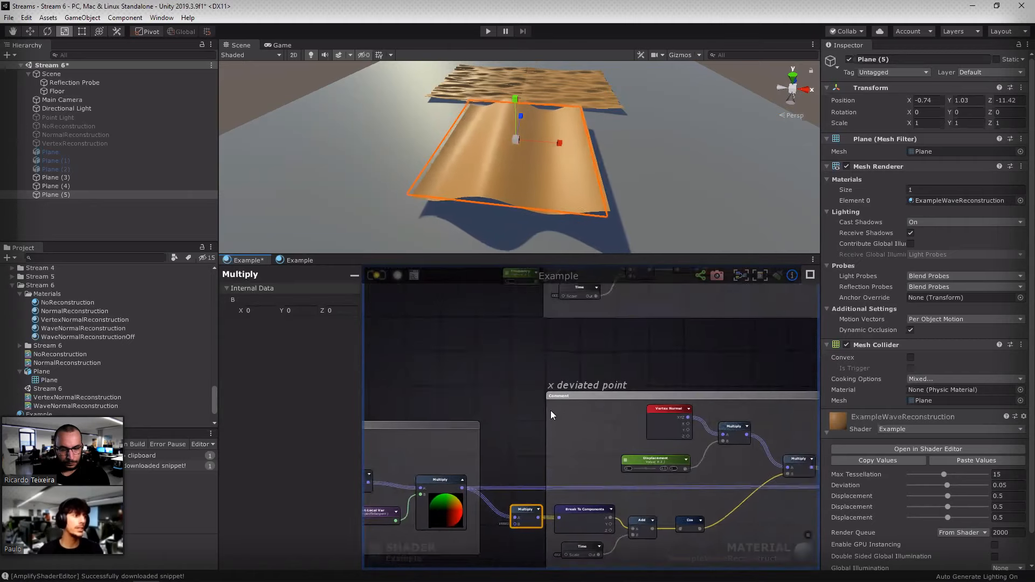
{"action": "scroll", "coordinate": [551, 410], "scroll_direction": "down", "scroll_amount": 2}
{"action": "left_click_drag", "start_coordinate": [527, 324], "coordinate": [520, 399]}
{"action": "middle_click_drag", "start_coordinate": [478, 526], "coordinate": [500, 432]}
{"action": "scroll", "coordinate": [494, 376], "scroll_direction": "up", "scroll_amount": 1}
{"action": "scroll", "coordinate": [500, 432], "scroll_direction": "up", "scroll_amount": 4}
{"action": "scroll", "coordinate": [514, 457], "scroll_direction": "up", "scroll_amount": 1}
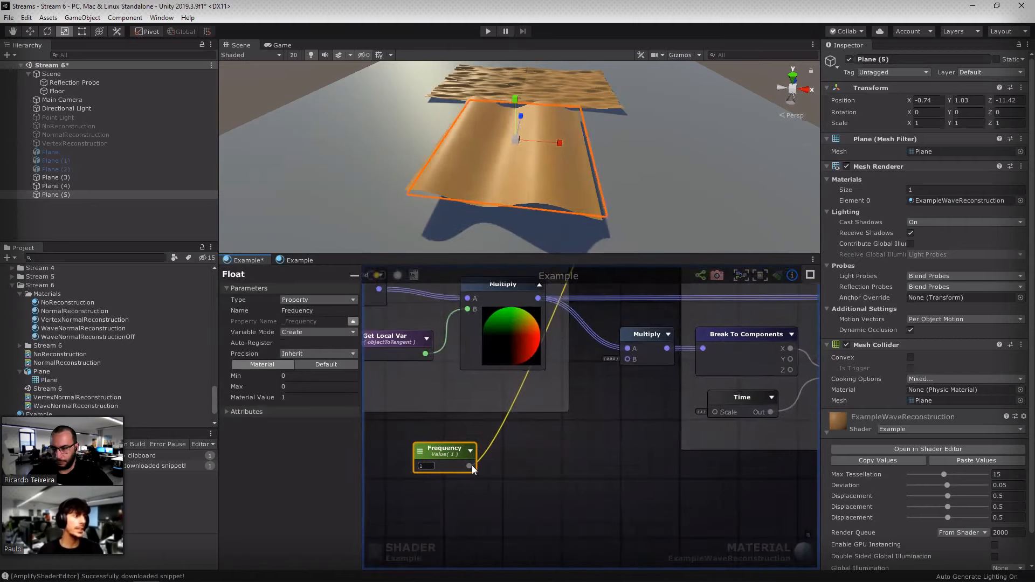
{"action": "left_click_drag", "start_coordinate": [641, 341], "coordinate": [642, 340]}
Step: Insert a Multiply node on the connection into the Break To Components node of the y deviated point group
{"action": "scroll", "coordinate": [633, 403], "scroll_direction": "down", "scroll_amount": 2}
{"action": "middle_click_drag", "start_coordinate": [652, 283], "coordinate": [568, 434]}
{"action": "left_click", "coordinate": [569, 433]}
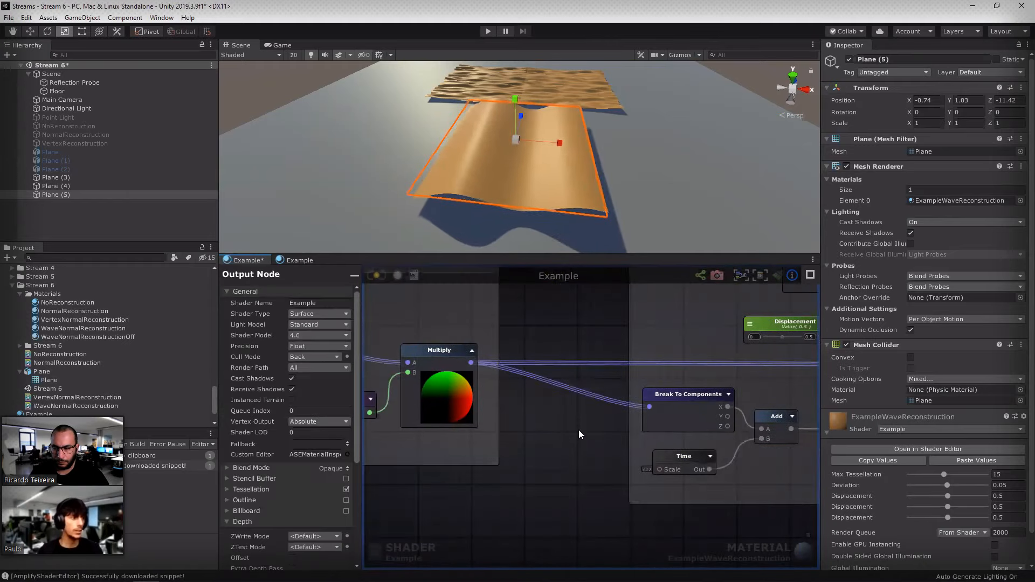
{"action": "key", "text": "m"}
{"action": "left_click", "coordinate": [578, 431]}
{"action": "left_click_drag", "start_coordinate": [579, 431], "coordinate": [601, 384]}
{"action": "middle_click_drag", "start_coordinate": [556, 318], "coordinate": [585, 473]}
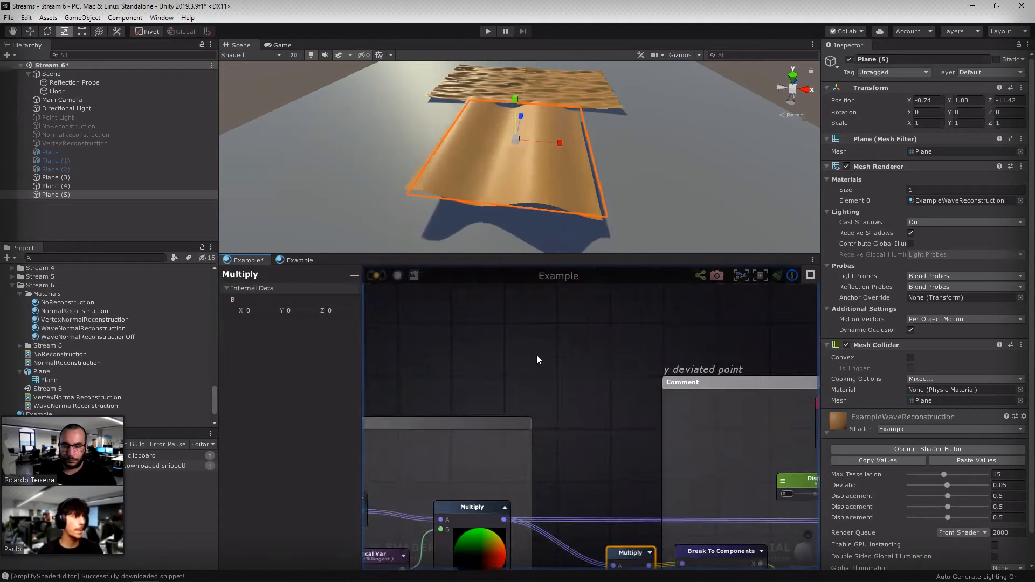
Step: Connect the Frequency node to the B input of the y deviated point's new Multiply node
{"action": "middle_click_drag", "start_coordinate": [536, 355], "coordinate": [521, 447]}
{"action": "scroll", "coordinate": [541, 412], "scroll_direction": "down", "scroll_amount": 2}
{"action": "left_click_drag", "start_coordinate": [519, 370], "coordinate": [587, 482]}
{"action": "scroll", "coordinate": [504, 423], "scroll_direction": "down", "scroll_amount": 4}
{"action": "scroll", "coordinate": [545, 510], "scroll_direction": "up", "scroll_amount": 6}
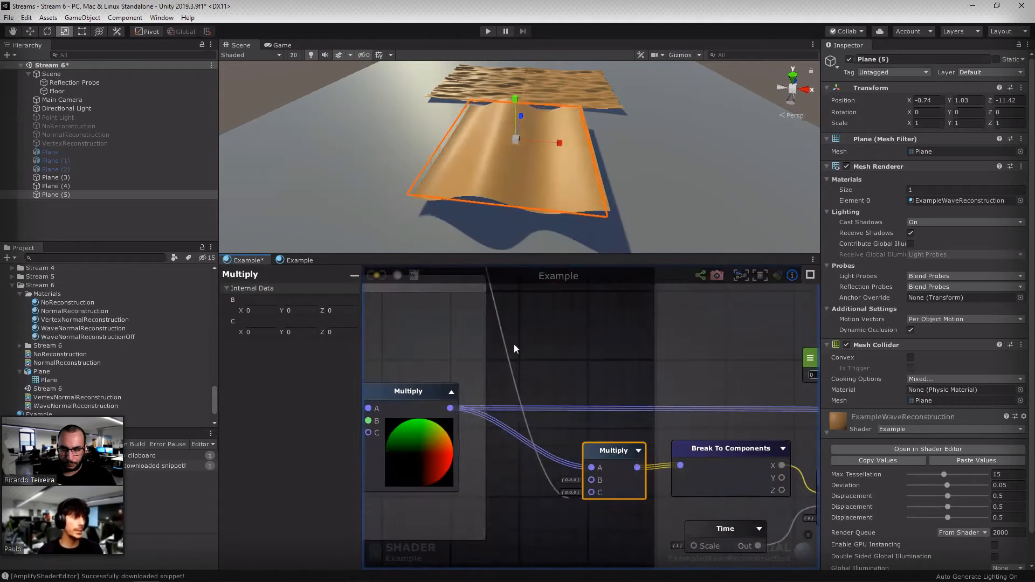
Step: Compile the shader and set the material's Frequency to 2.21 while viewing the wave plane up close
{"action": "left_click", "coordinate": [376, 275]}
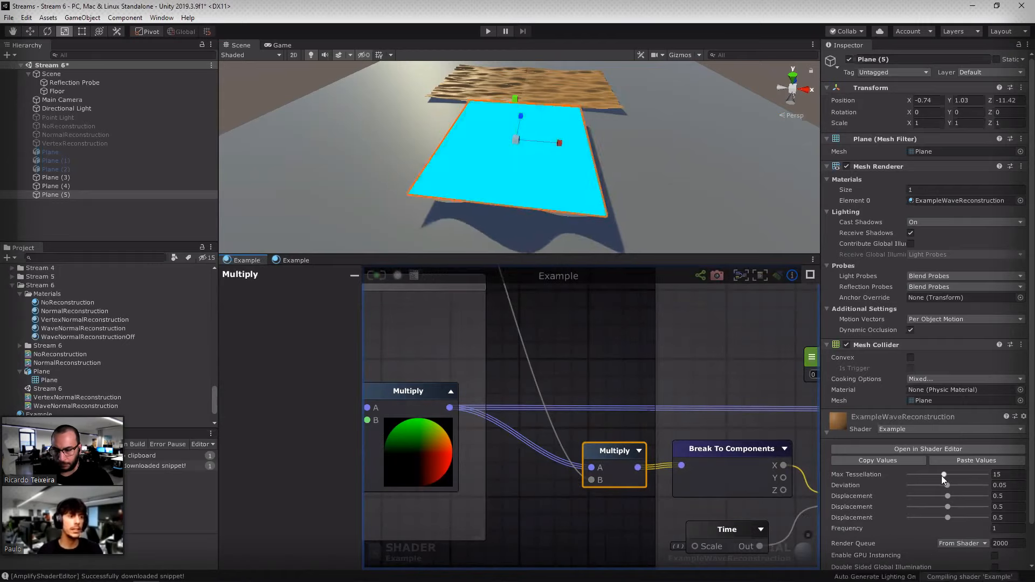
{"action": "left_click", "coordinate": [974, 528]}
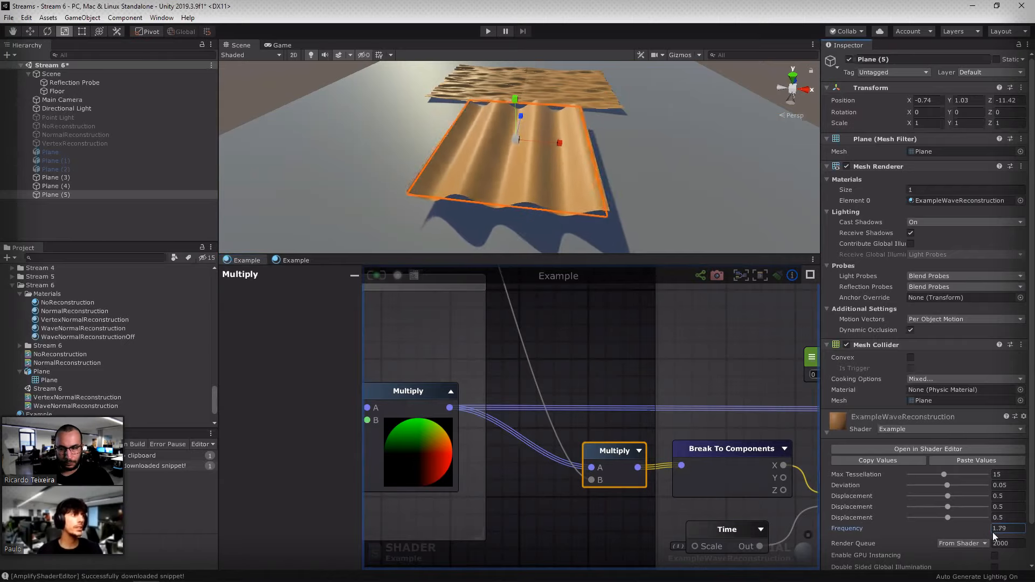
{"action": "left_click_drag", "start_coordinate": [604, 166], "coordinate": [500, 172], "text": "alt"}
{"action": "scroll", "coordinate": [559, 156], "scroll_direction": "up", "scroll_amount": 6, "text": "alt"}
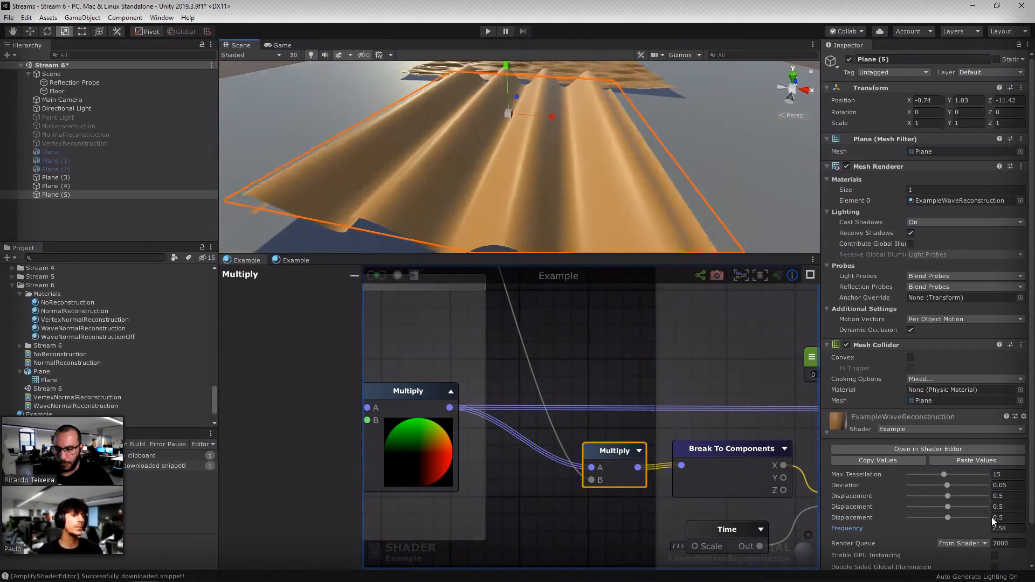
{"action": "mouse_move", "coordinate": [985, 529]}
{"action": "left_mouse_down"}
{"action": "mouse_move", "coordinate": [963, 530]}
{"action": "mouse_move", "coordinate": [972, 532]}
{"action": "left_mouse_up"}
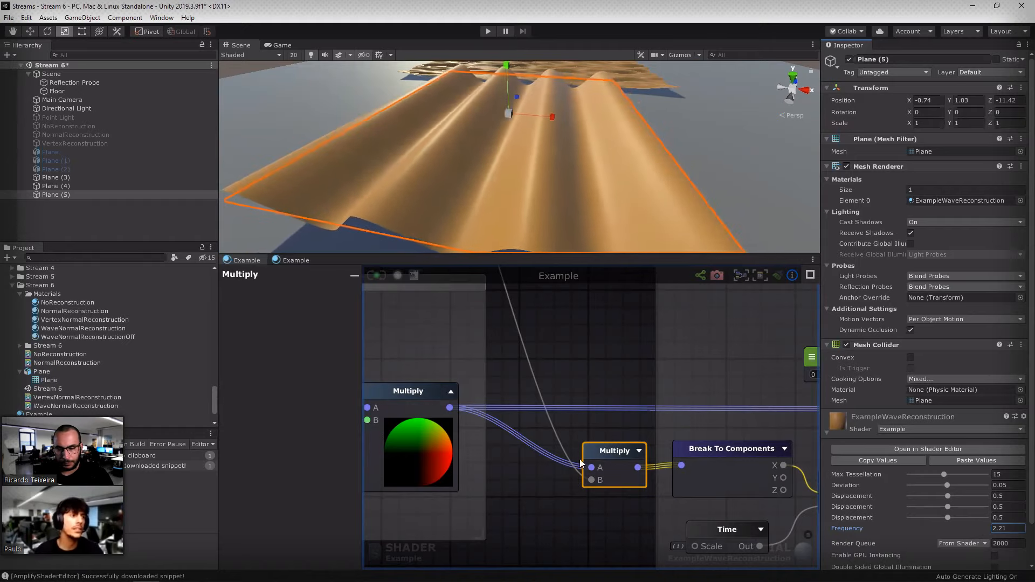
Step: Review the wave nodes in the modified vertex position group and move the video call window slightly aside
{"action": "scroll", "coordinate": [693, 413], "scroll_direction": "down", "scroll_amount": 5}
{"action": "scroll", "coordinate": [685, 367], "scroll_direction": "down", "scroll_amount": 5}
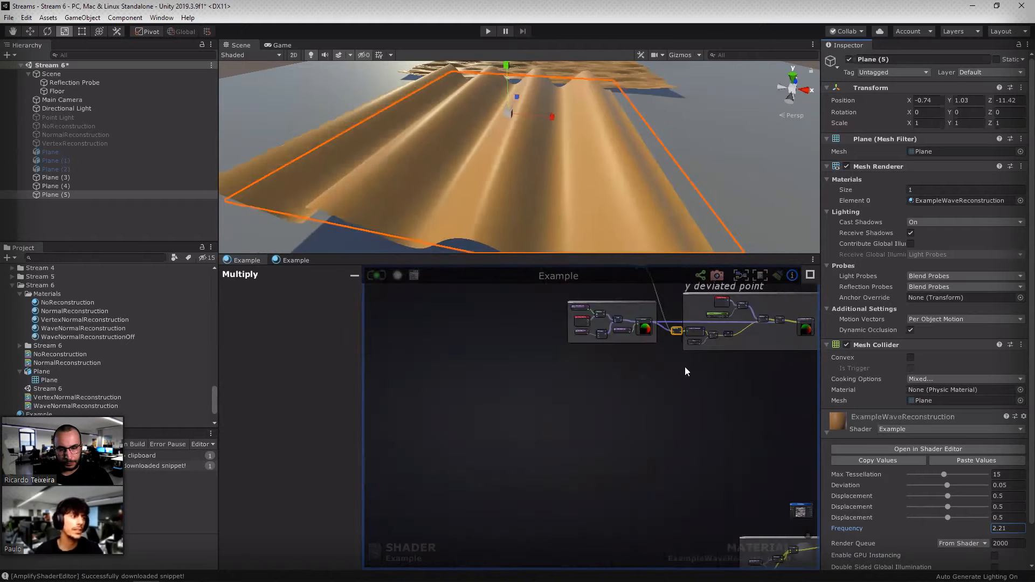
{"action": "middle_click_drag", "start_coordinate": [681, 277], "coordinate": [552, 381]}
{"action": "middle_click_drag", "start_coordinate": [437, 323], "coordinate": [403, 334]}
{"action": "mouse_move", "coordinate": [783, 485]}
{"action": "middle_mouse_down"}
{"action": "mouse_move", "coordinate": [646, 520]}
{"action": "mouse_move", "coordinate": [742, 539]}
{"action": "middle_mouse_up"}
{"action": "scroll", "coordinate": [561, 380], "scroll_direction": "up", "scroll_amount": 4}
{"action": "key", "text": "f"}
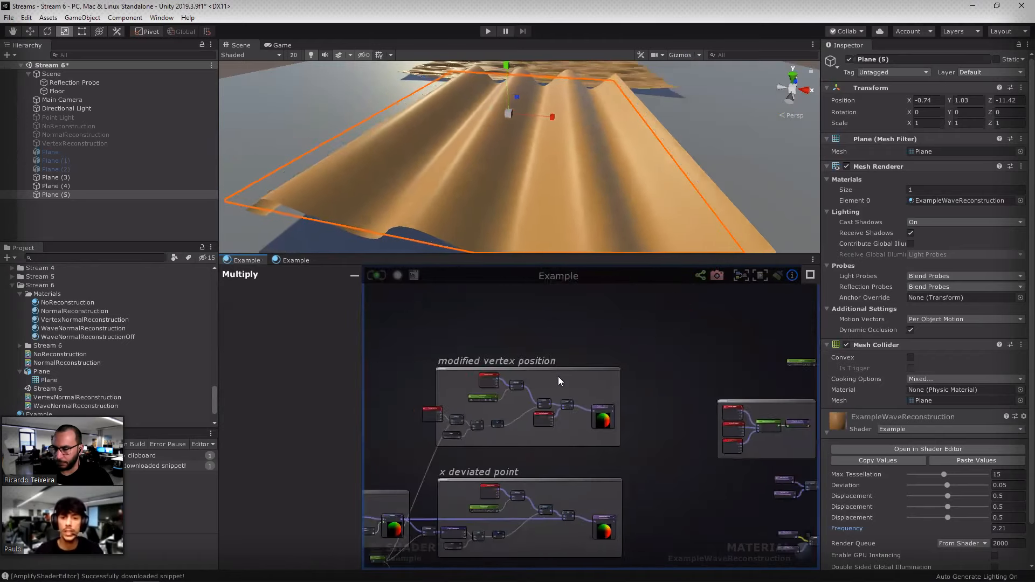
{"action": "left_click", "coordinate": [558, 376]}
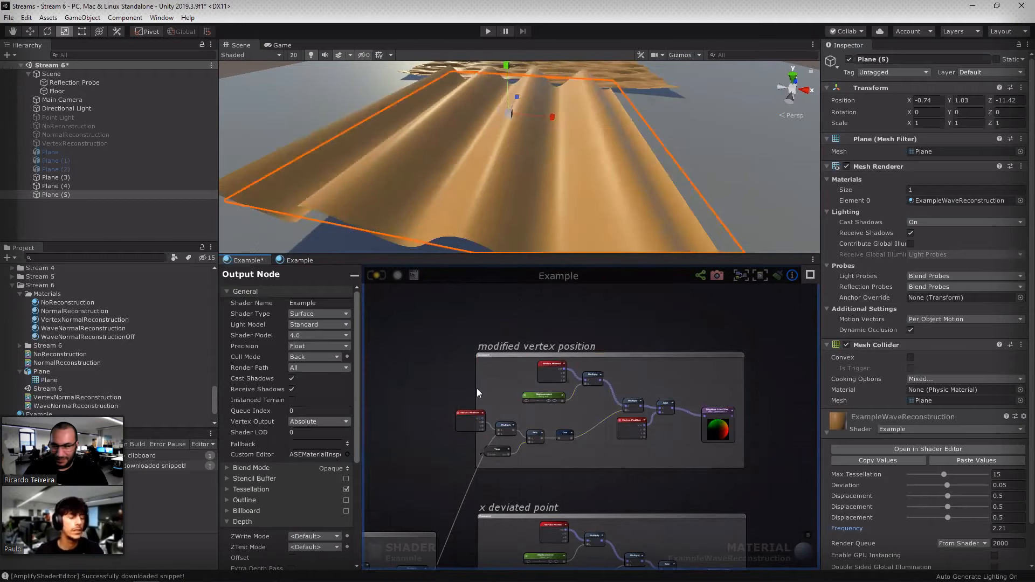
{"action": "scroll", "coordinate": [476, 388], "scroll_direction": "up", "scroll_amount": 3}
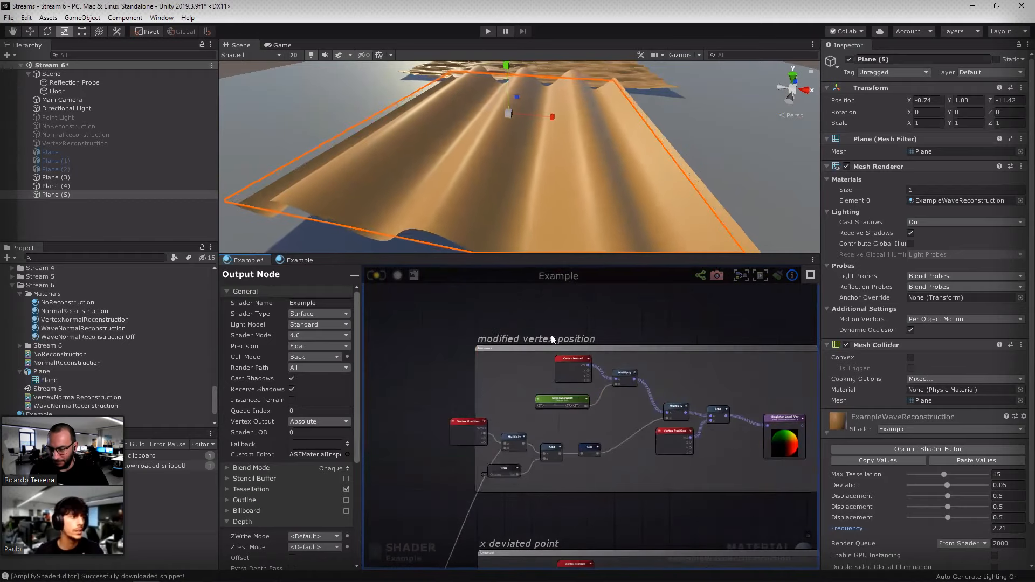
{"action": "middle_click_drag", "start_coordinate": [626, 320], "coordinate": [589, 319]}
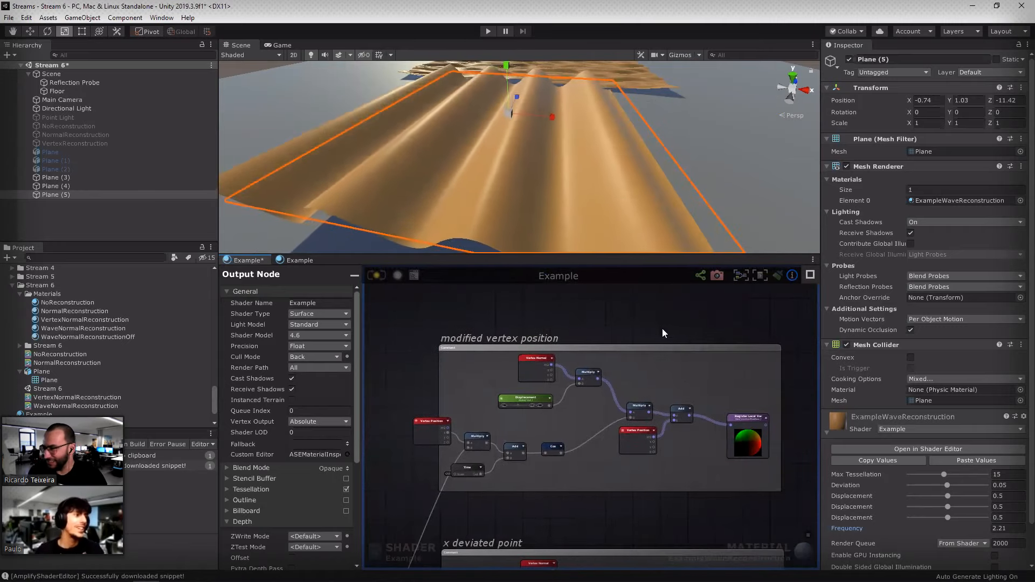
{"action": "middle_click_drag", "start_coordinate": [701, 301], "coordinate": [682, 287]}
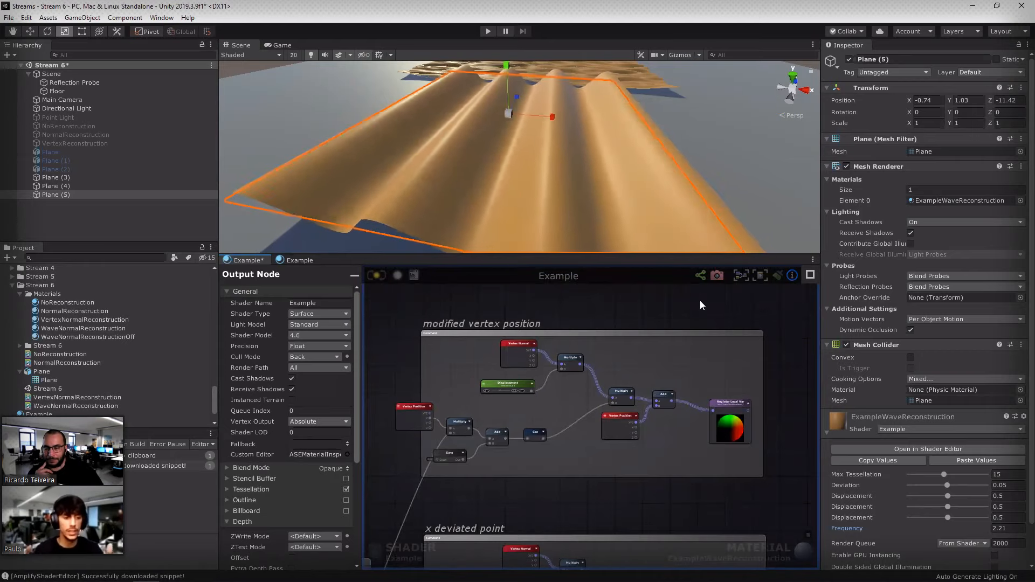
{"action": "left_click_drag", "start_coordinate": [68, 409], "coordinate": [91, 401]}
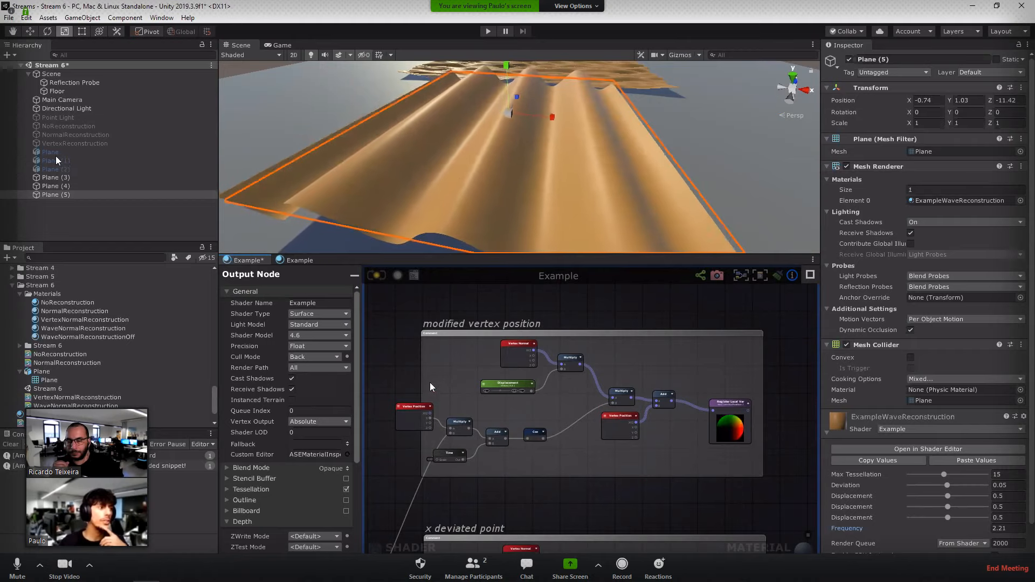
Step: Examine the wave nodes of the modified vertex position group against the x and y deviated point groups and the wave plane
{"action": "middle_click_drag", "start_coordinate": [429, 384], "coordinate": [500, 350]}
{"action": "scroll", "coordinate": [429, 383], "scroll_direction": "up", "scroll_amount": 1}
{"action": "scroll", "coordinate": [429, 384], "scroll_direction": "up", "scroll_amount": 3}
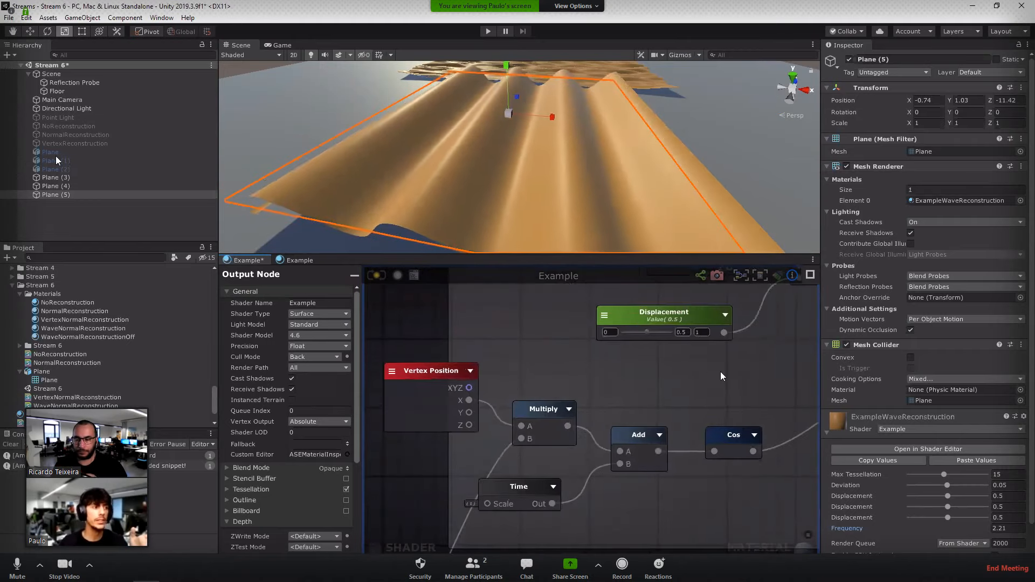
{"action": "middle_click_drag", "start_coordinate": [654, 381], "coordinate": [489, 398]}
{"action": "scroll", "coordinate": [654, 381], "scroll_direction": "down", "scroll_amount": 3}
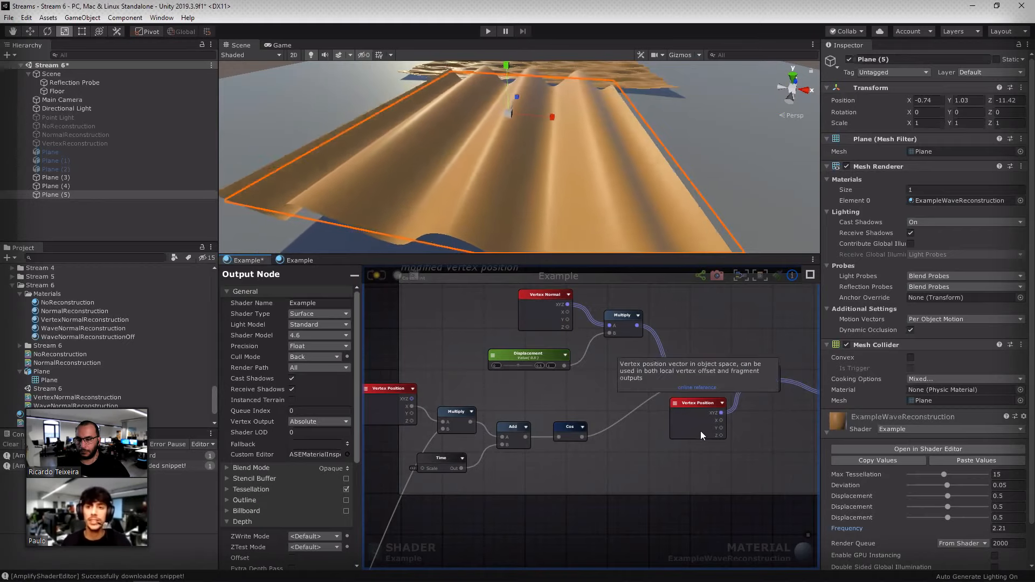
{"action": "middle_click_drag", "start_coordinate": [674, 404], "coordinate": [707, 344]}
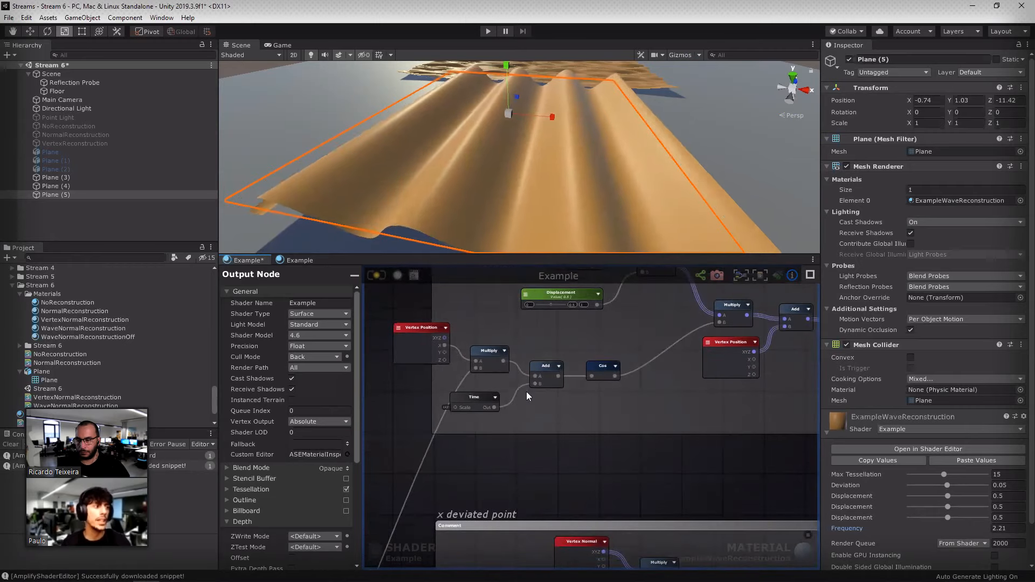
{"action": "middle_click_drag", "start_coordinate": [689, 460], "coordinate": [641, 484]}
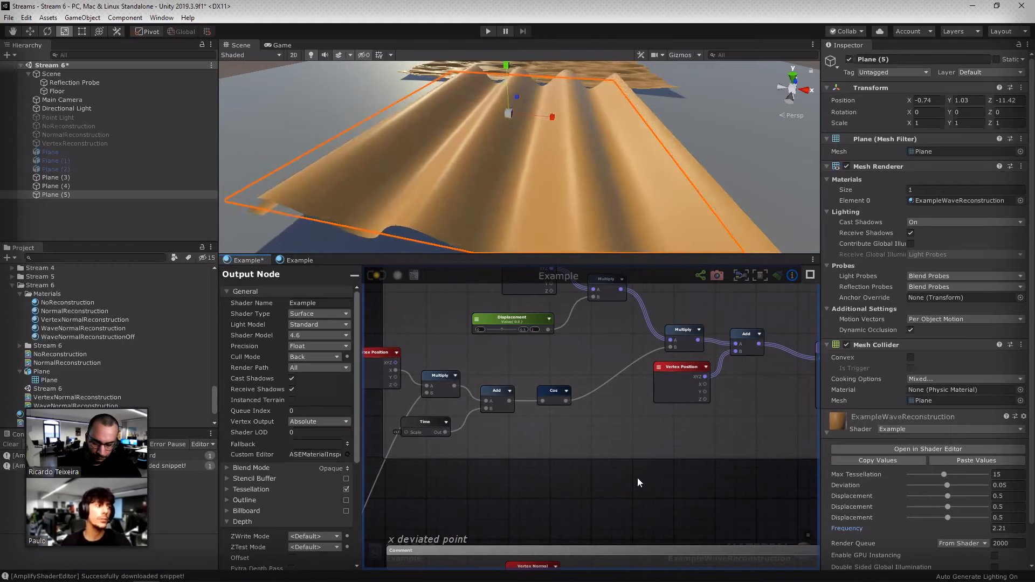
{"action": "scroll", "coordinate": [637, 478], "scroll_direction": "down", "scroll_amount": 3}
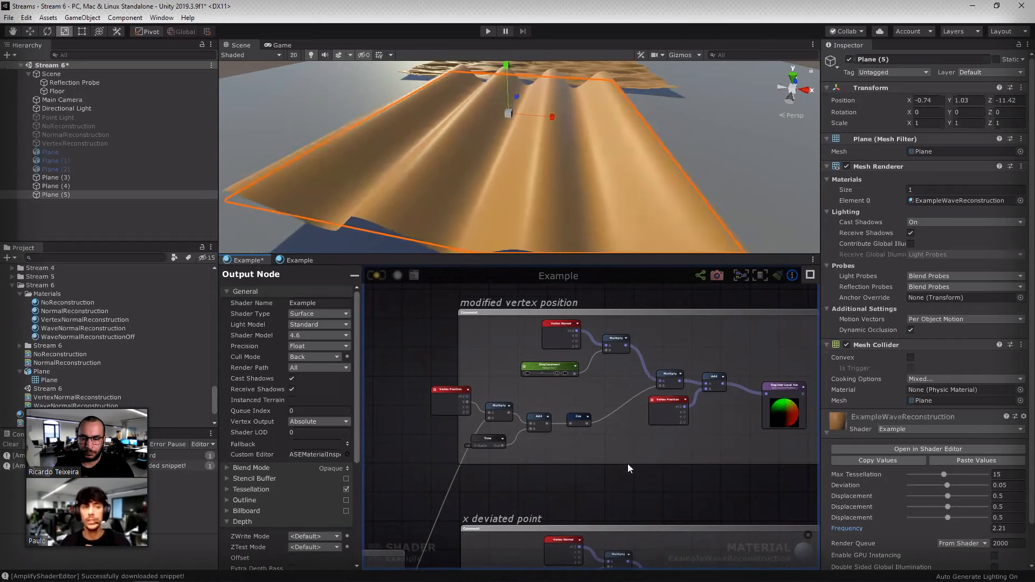
{"action": "scroll", "coordinate": [635, 470], "scroll_direction": "down", "scroll_amount": 3}
{"action": "middle_click_drag", "start_coordinate": [635, 470], "coordinate": [630, 361]}
{"action": "scroll", "coordinate": [728, 495], "scroll_direction": "down", "scroll_amount": 2}
{"action": "middle_click_drag", "start_coordinate": [730, 496], "coordinate": [713, 436]}
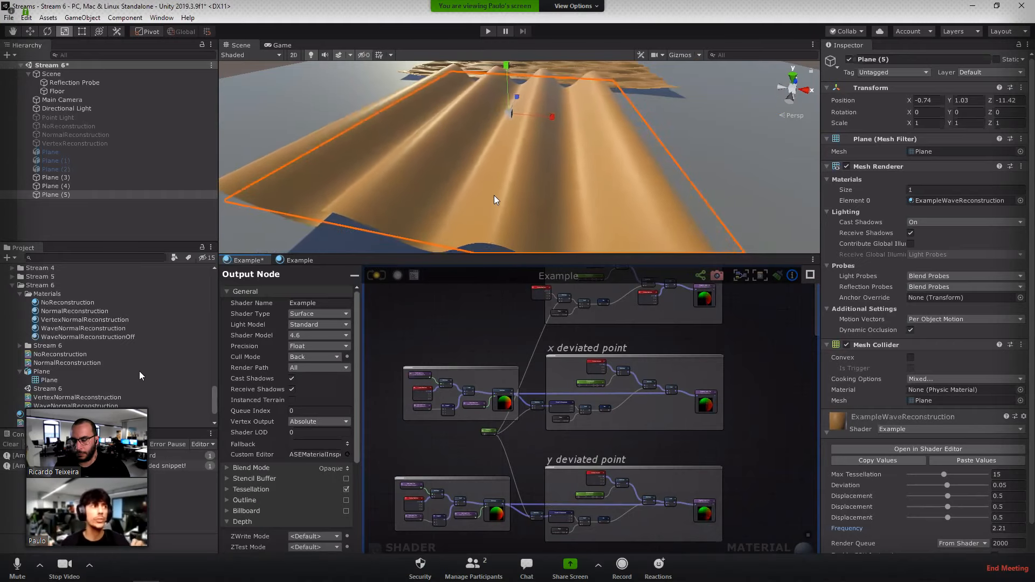
{"action": "mouse_move", "coordinate": [597, 155]}
{"action": "left_mouse_down", "text": "alt"}
{"action": "mouse_move", "coordinate": [622, 123]}
{"action": "mouse_move", "coordinate": [617, 155]}
{"action": "left_mouse_up", "text": "alt"}
{"action": "middle_click_drag", "start_coordinate": [609, 268], "coordinate": [597, 333]}
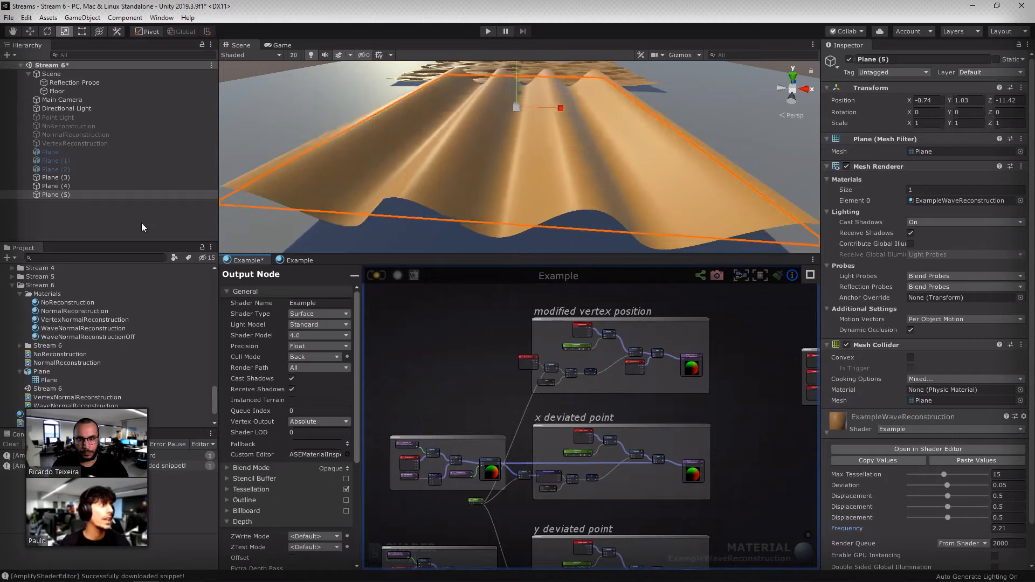
Step: Add a 3D cube to the scene and move it beside and above the front of the wave plane
{"action": "left_click", "coordinate": [124, 222]}
{"action": "right_click", "coordinate": [86, 212]}
{"action": "mouse_move", "coordinate": [138, 326]}
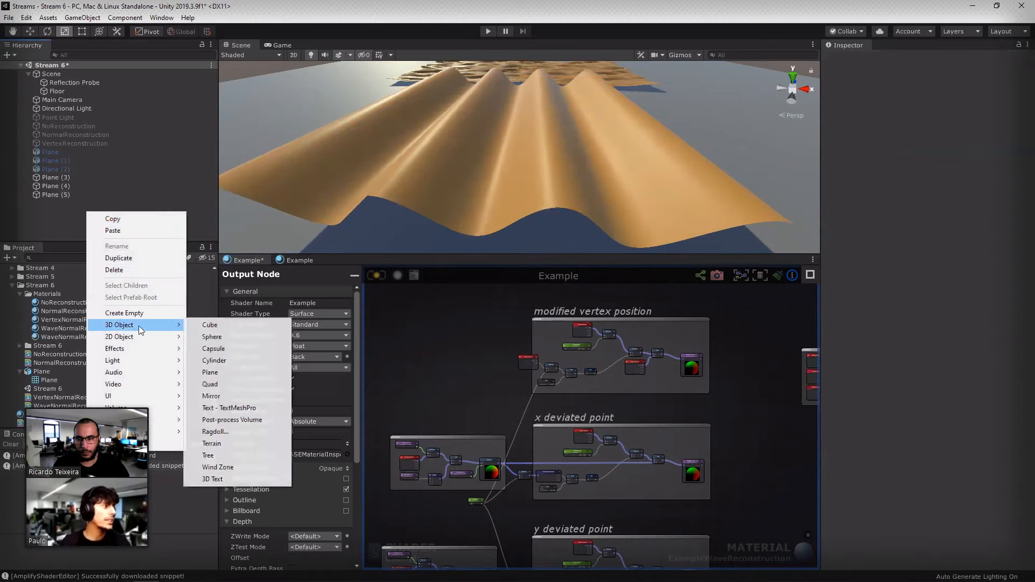
{"action": "left_click", "coordinate": [208, 326]}
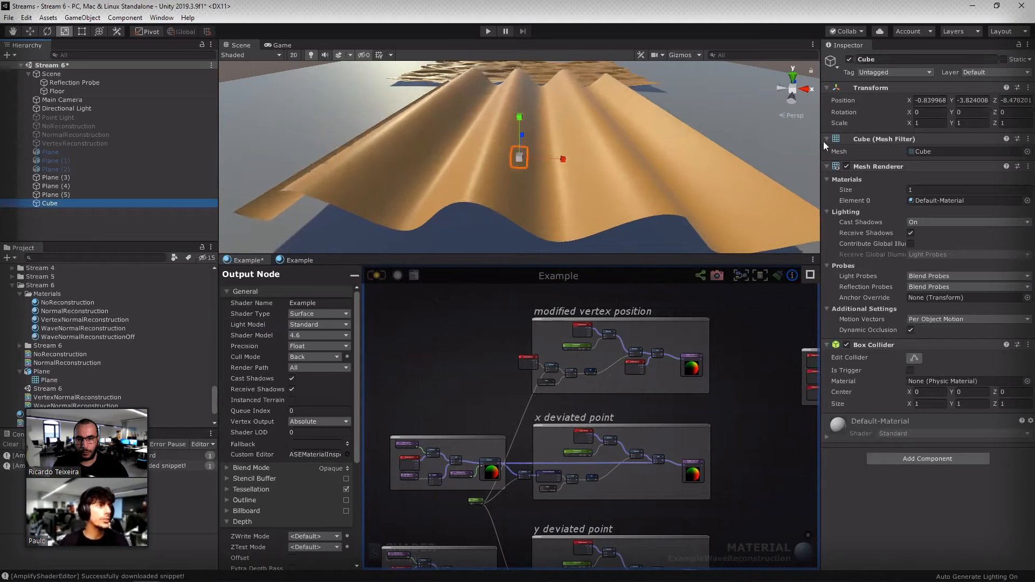
{"action": "scroll", "coordinate": [539, 165], "scroll_direction": "down", "scroll_amount": 5}
{"action": "key", "text": "w"}
{"action": "left_click_drag", "start_coordinate": [519, 157], "coordinate": [606, 125]}
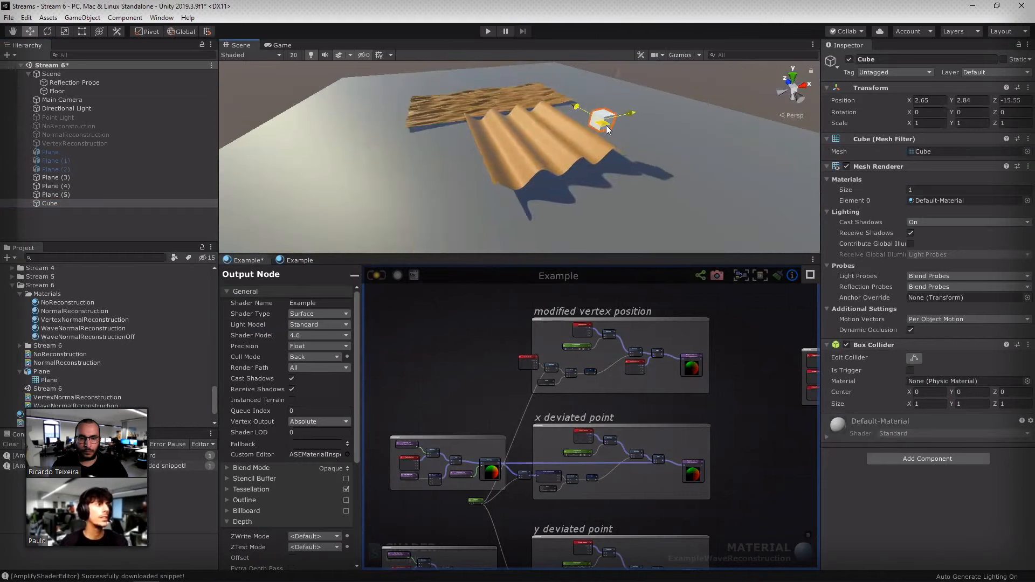
Step: Rotate the cube to about X 56.494, Y -8.238, Z 19.596 and inspect its faces from several angles
{"action": "key", "text": "f"}
{"action": "left_click_drag", "start_coordinate": [685, 129], "coordinate": [461, 86], "text": "alt"}
{"action": "key", "text": "e"}
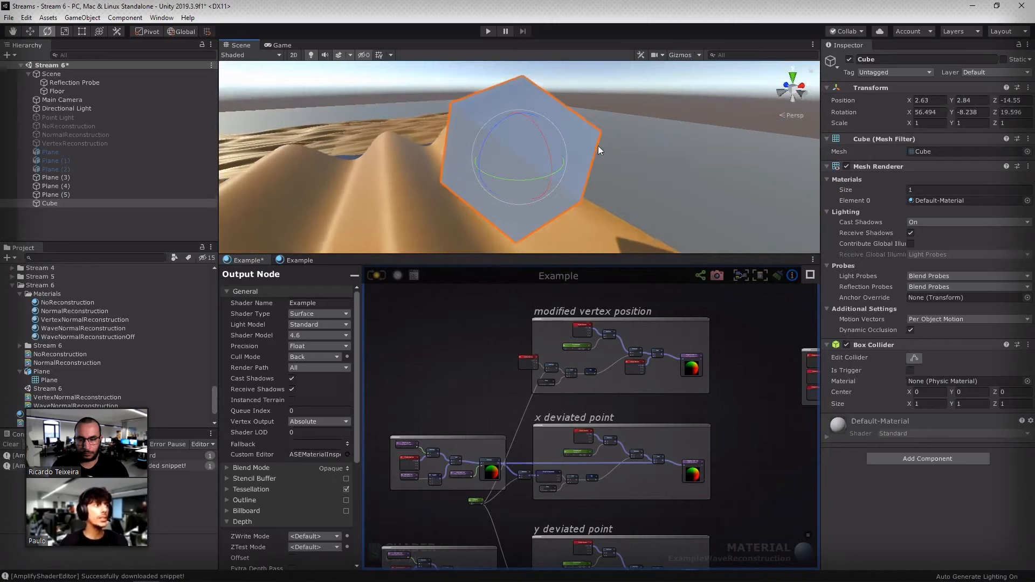
{"action": "key", "text": "alt"}
{"action": "left_click_drag", "start_coordinate": [667, 154], "coordinate": [587, 139], "text": "alt"}
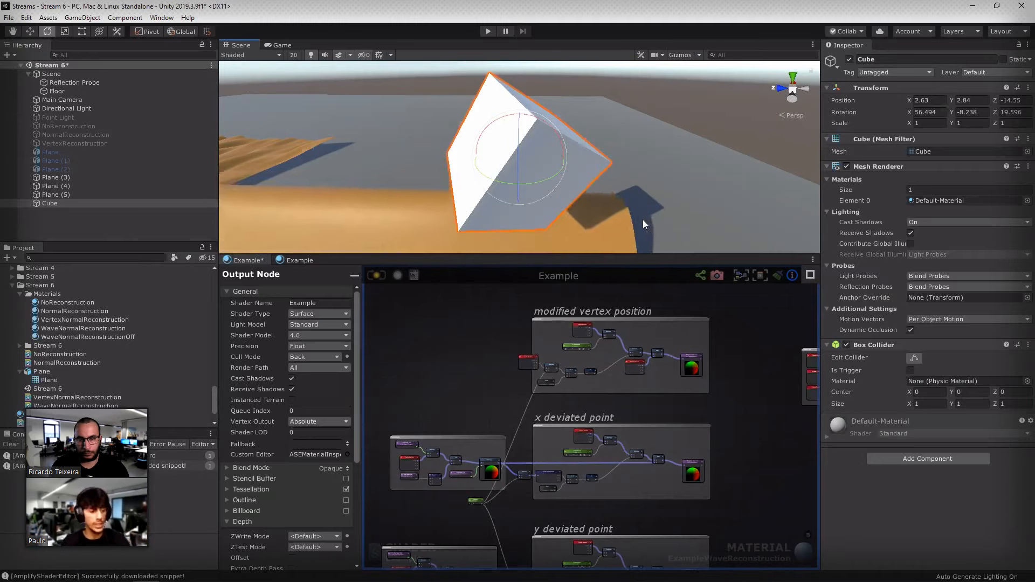
{"action": "left_click_drag", "start_coordinate": [642, 218], "coordinate": [673, 162], "text": "alt"}
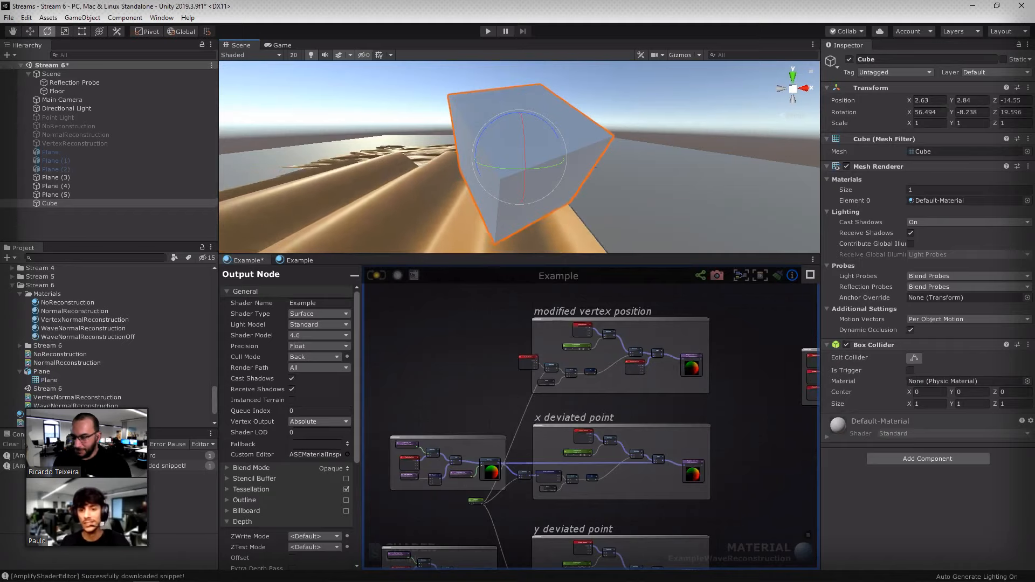
Step: Open the VertexNormalReconstruction and WaveNormalReconstruction shaders from the project files, moving the video call window out of the way
{"action": "mouse_move", "coordinate": [139, 433]}
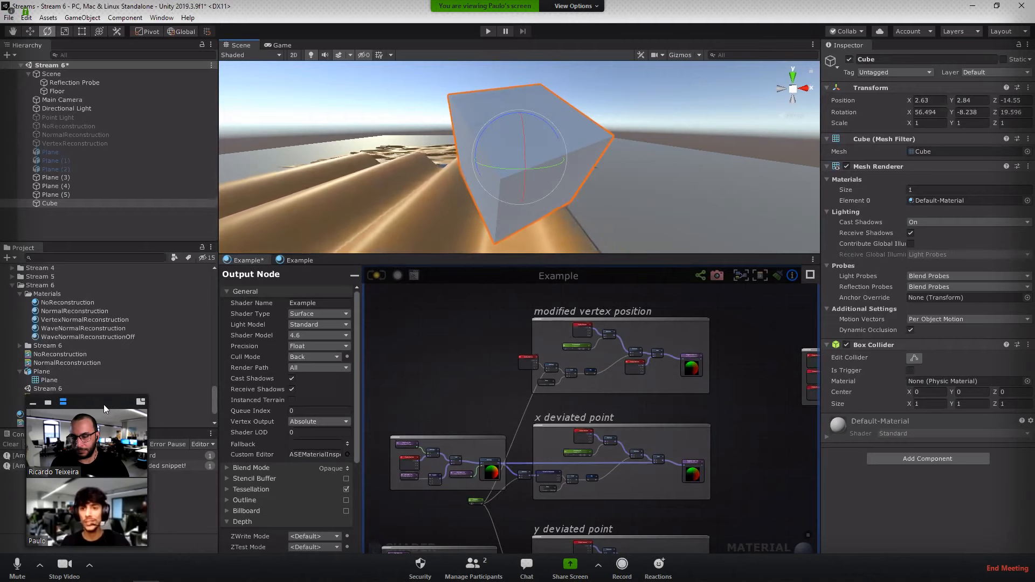
{"action": "left_click_drag", "start_coordinate": [105, 409], "coordinate": [937, 350]}
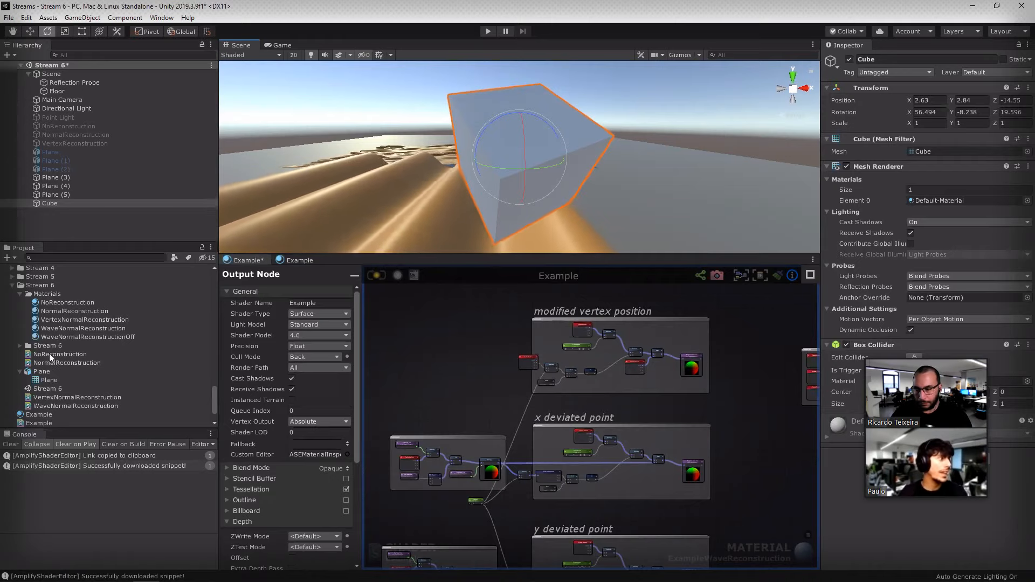
{"action": "scroll", "coordinate": [41, 339], "scroll_direction": "down", "scroll_amount": 3}
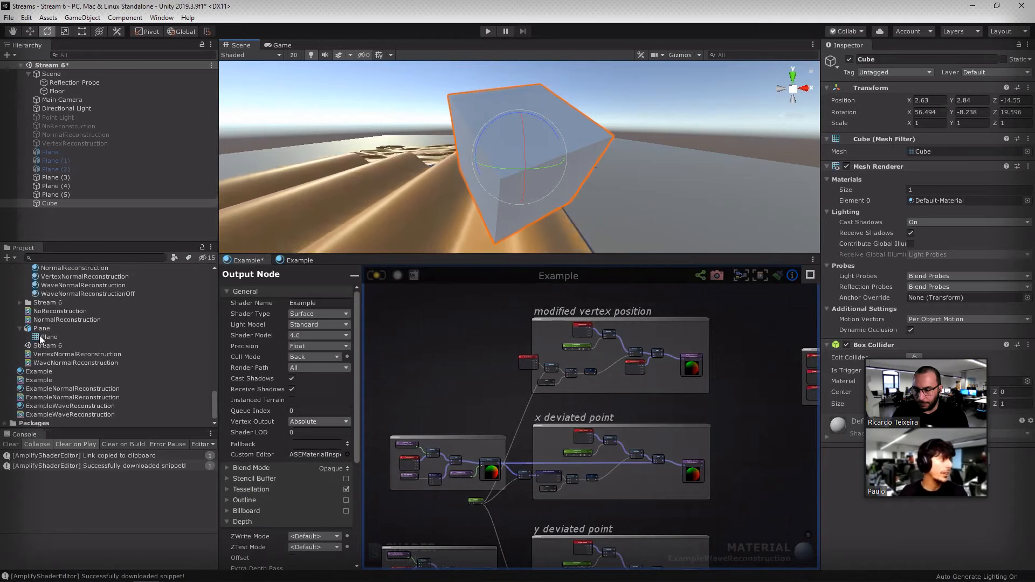
{"action": "left_click", "coordinate": [21, 328]}
{"action": "left_click", "coordinate": [62, 328]}
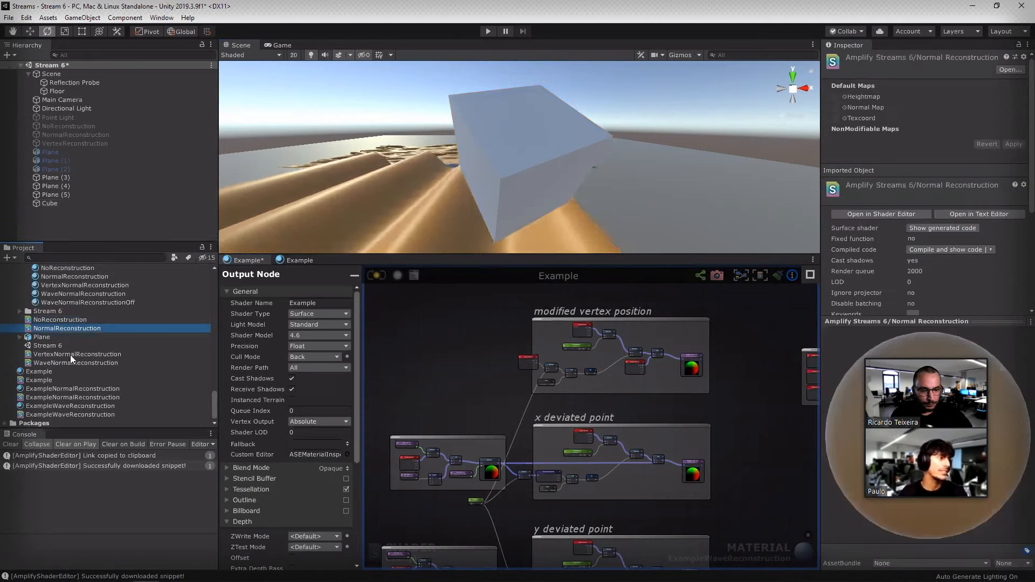
{"action": "left_click", "coordinate": [70, 355]}
{"action": "left_click_drag", "start_coordinate": [941, 367], "coordinate": [91, 389]}
{"action": "left_click_drag", "start_coordinate": [541, 296], "coordinate": [455, 261]}
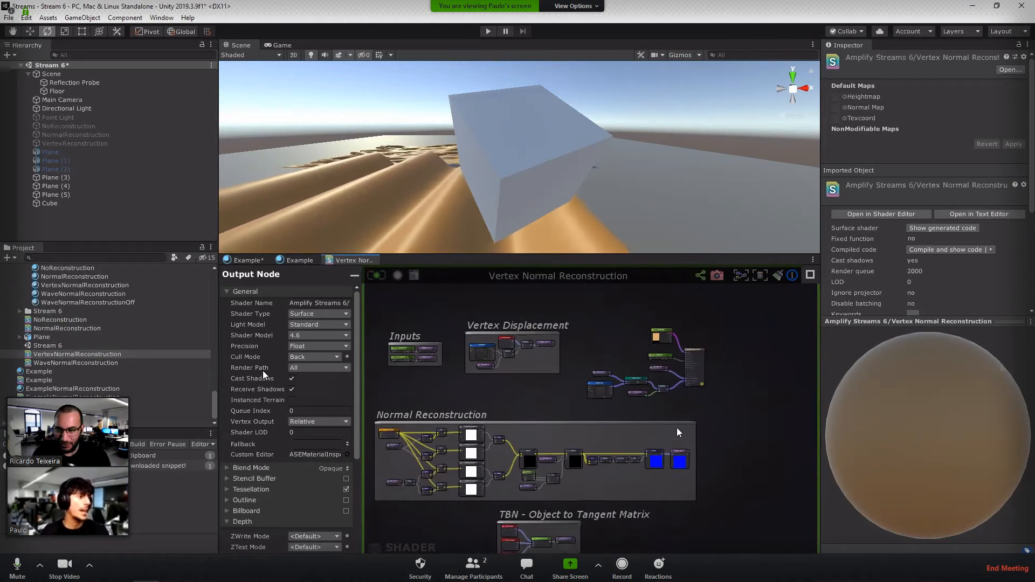
{"action": "left_click", "coordinate": [68, 364]}
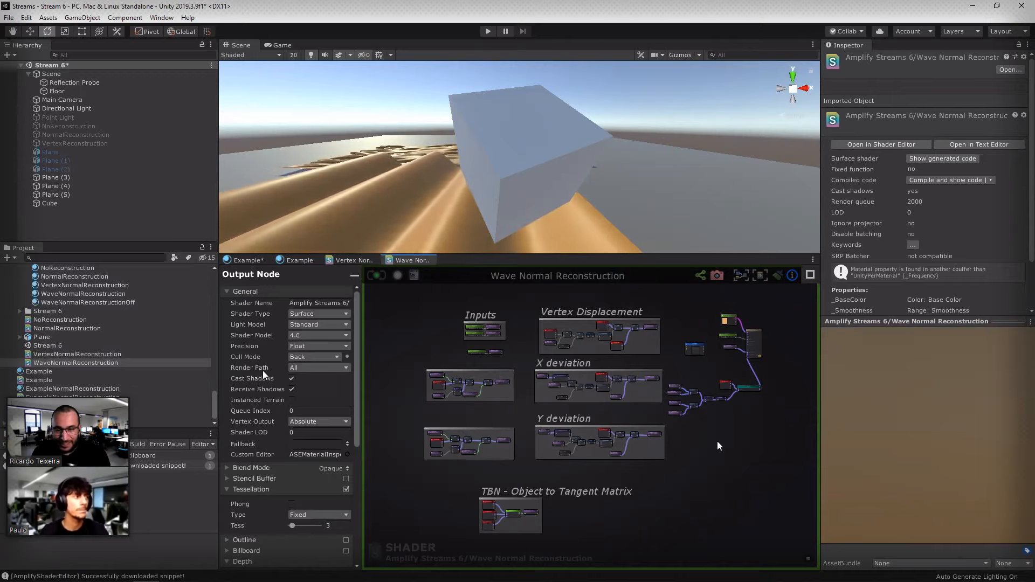
Step: Deactivate the cube and frame Plane (5) in a maximized Scene view
{"action": "left_click", "coordinate": [566, 201]}
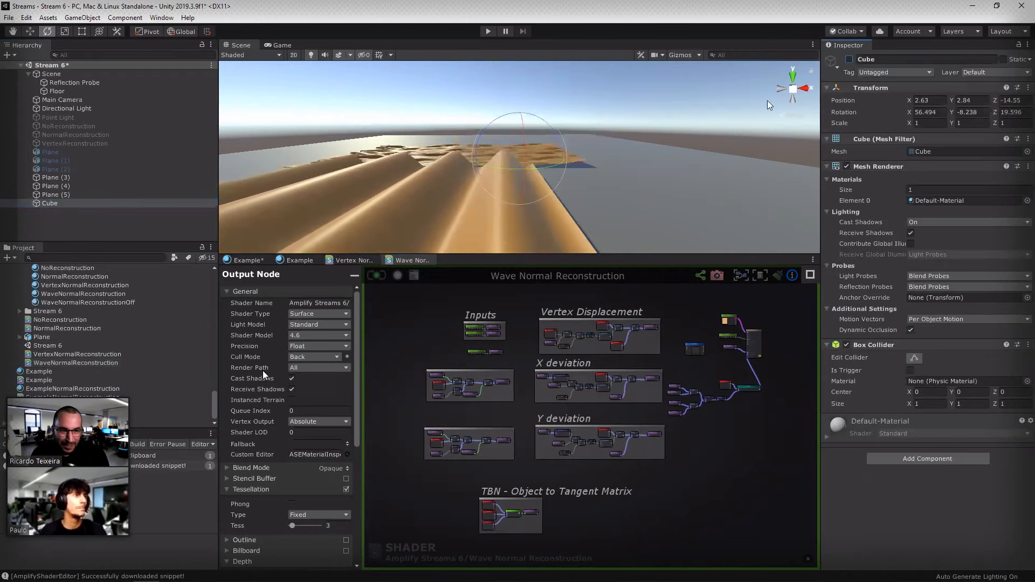
{"action": "left_click", "coordinate": [508, 233]}
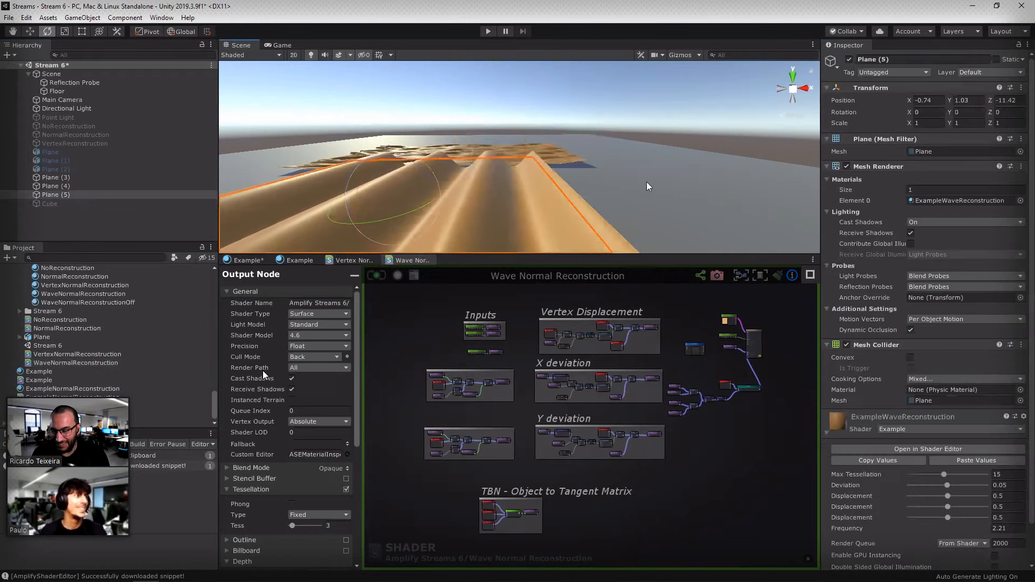
{"action": "key", "text": "shift+space"}
{"action": "left_click_drag", "start_coordinate": [713, 342], "coordinate": [453, 302], "text": "alt"}
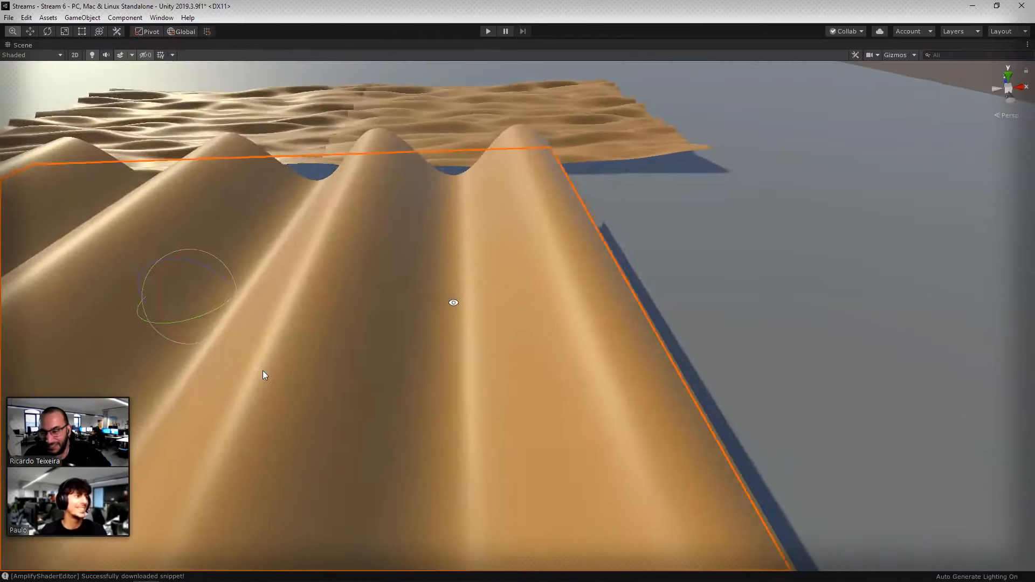
{"action": "key", "text": "f"}
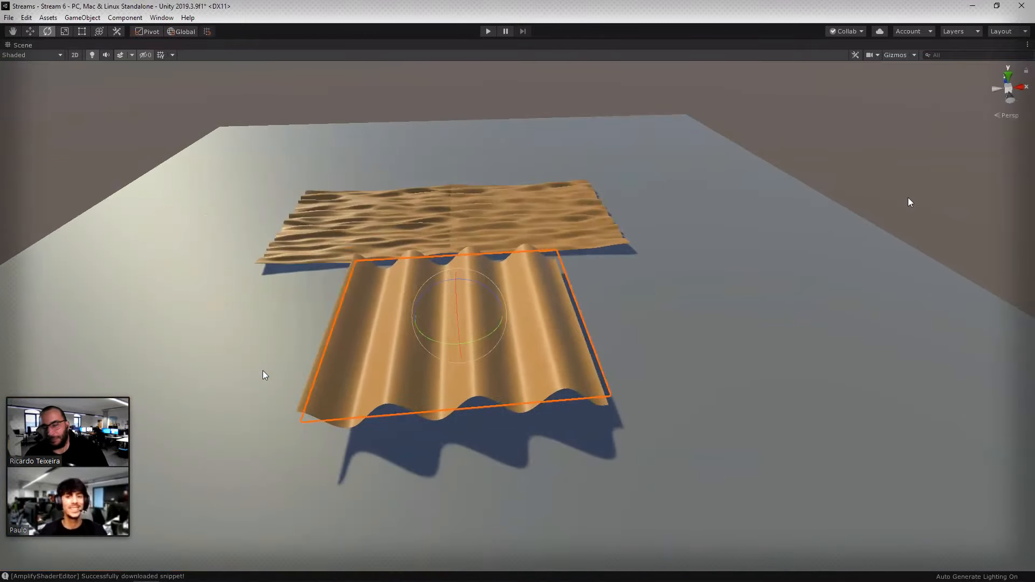